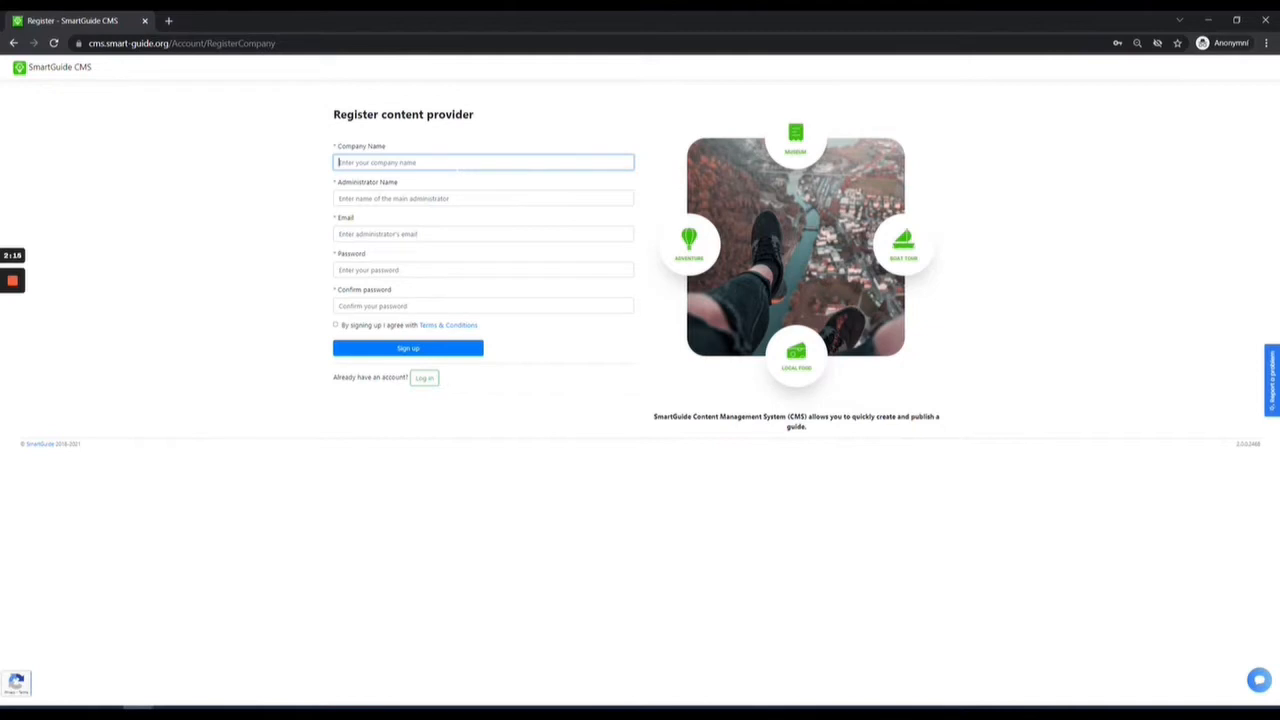
- Fill in the company name on the content provider registration form, using at least five characters
{"action": "type", "text": "ara"}
{"action": "left_click", "coordinate": [456, 172]}
{"action": "left_click", "coordinate": [455, 200]}
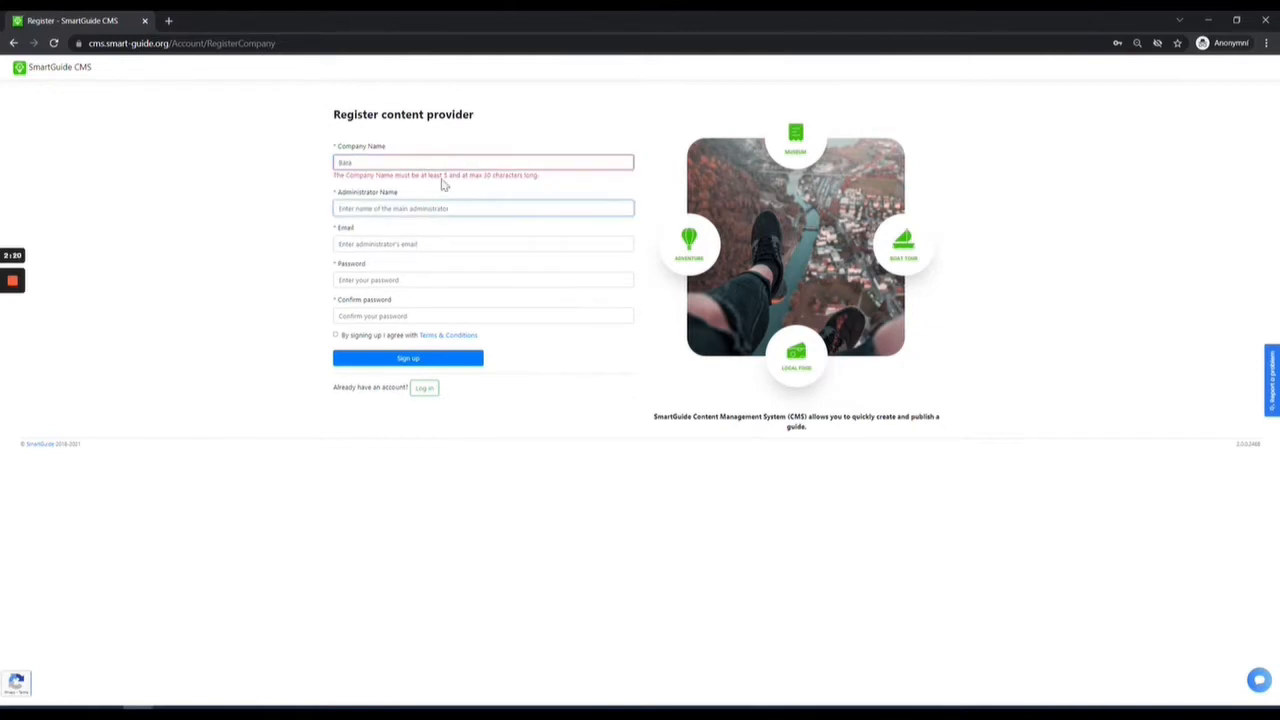
{"action": "left_click", "coordinate": [354, 162]}
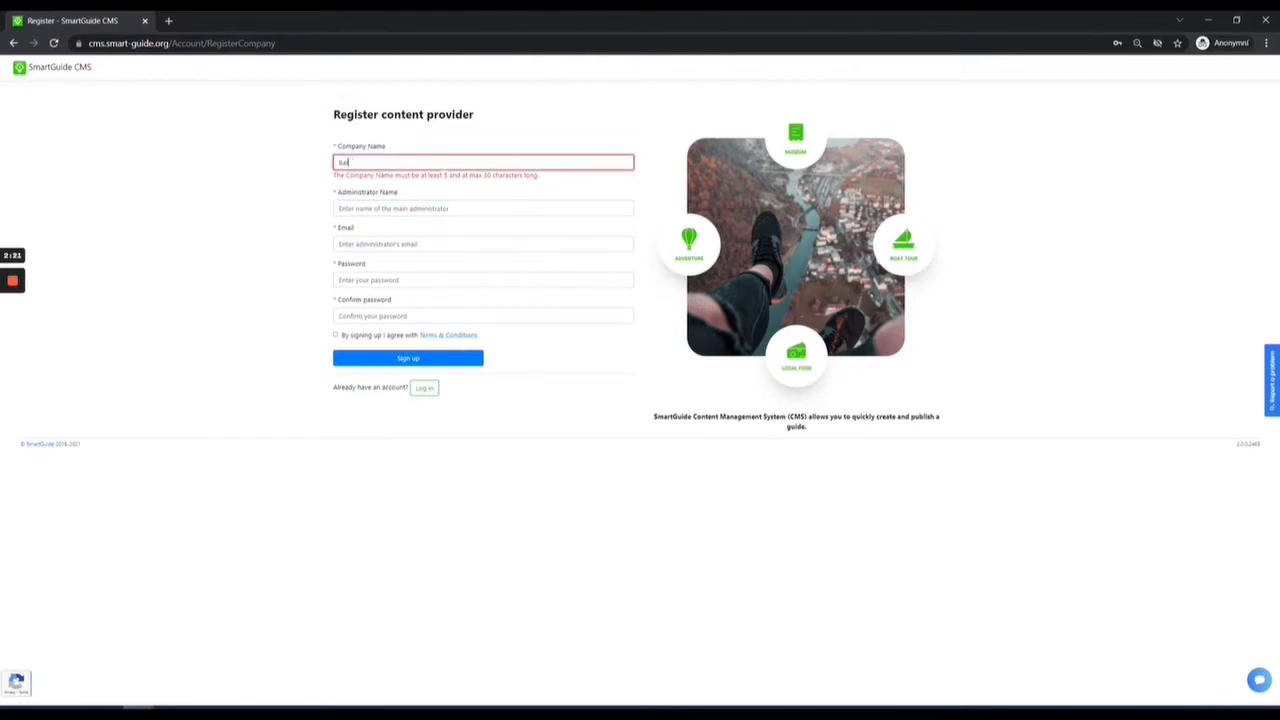
{"action": "type", "text": "ora"}
- Fill in the main administrator's full name and e-mail address on the registration form
{"action": "left_click", "coordinate": [435, 197]}
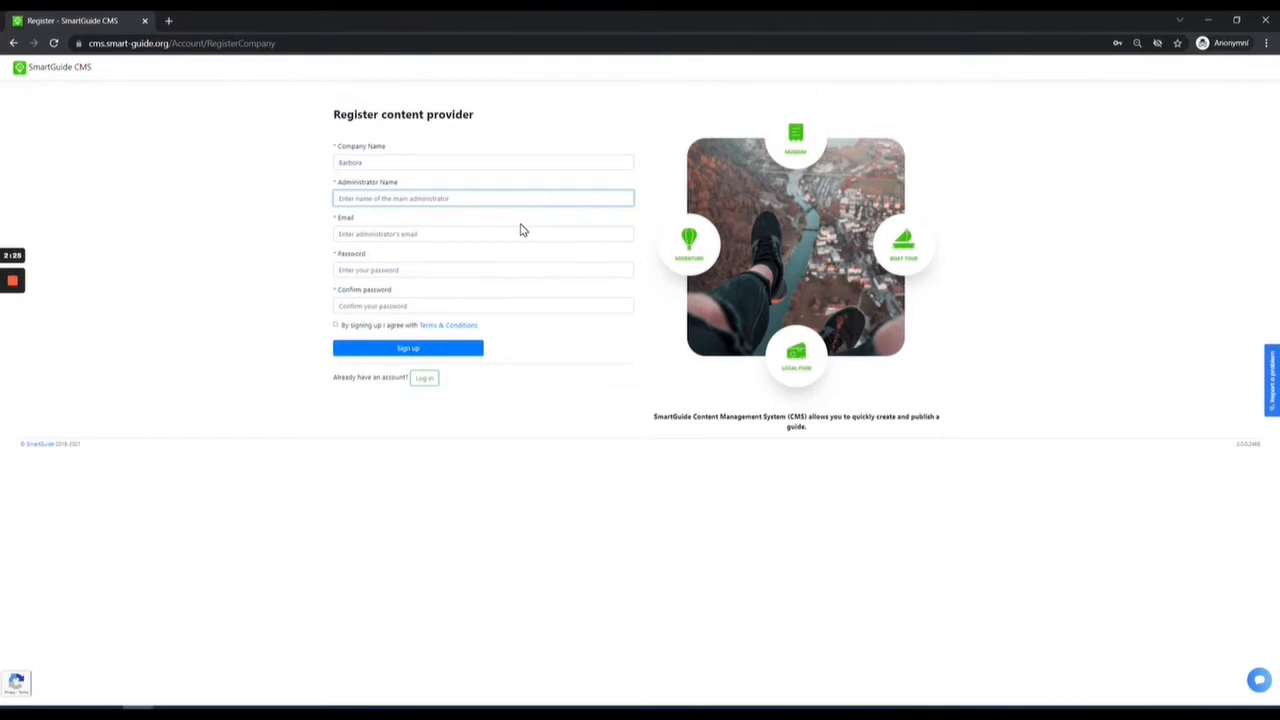
{"action": "type", "text": "Si"}
{"action": "left_click", "coordinate": [503, 237]}
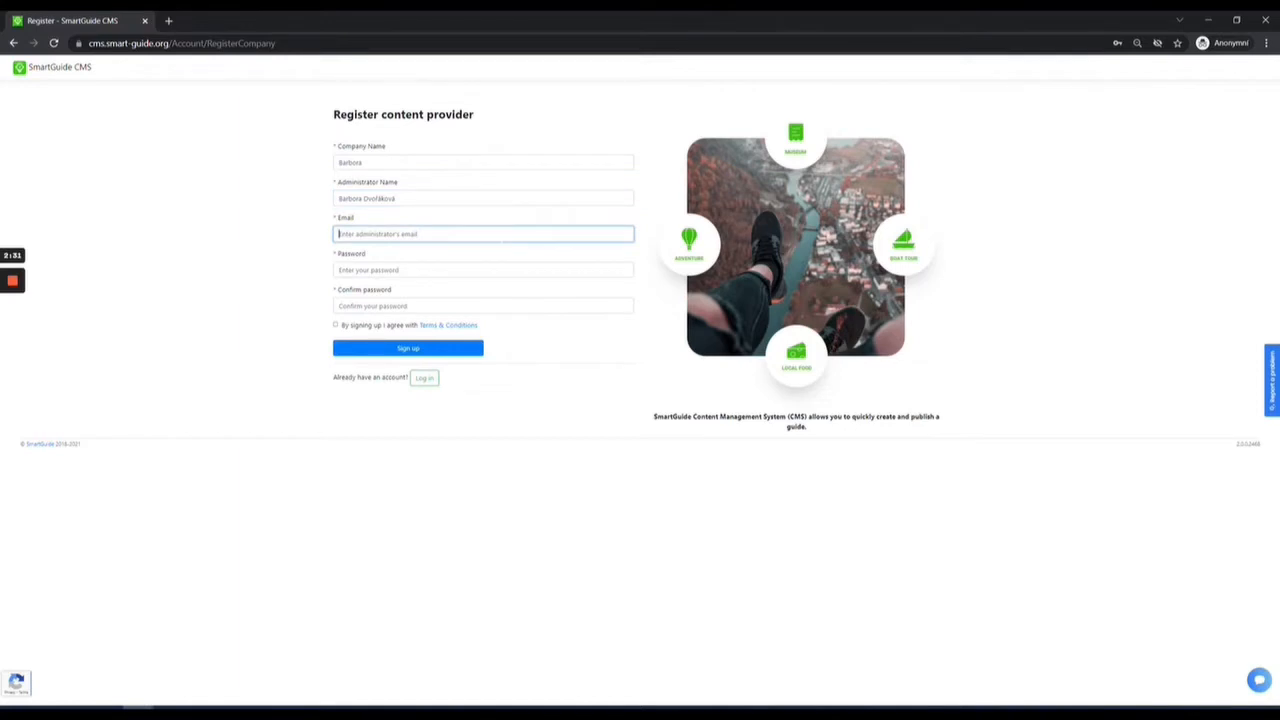
{"action": "type", "text": "su"}
- Enter the account password and repeat it in the password confirmation
{"action": "left_click", "coordinate": [464, 272]}
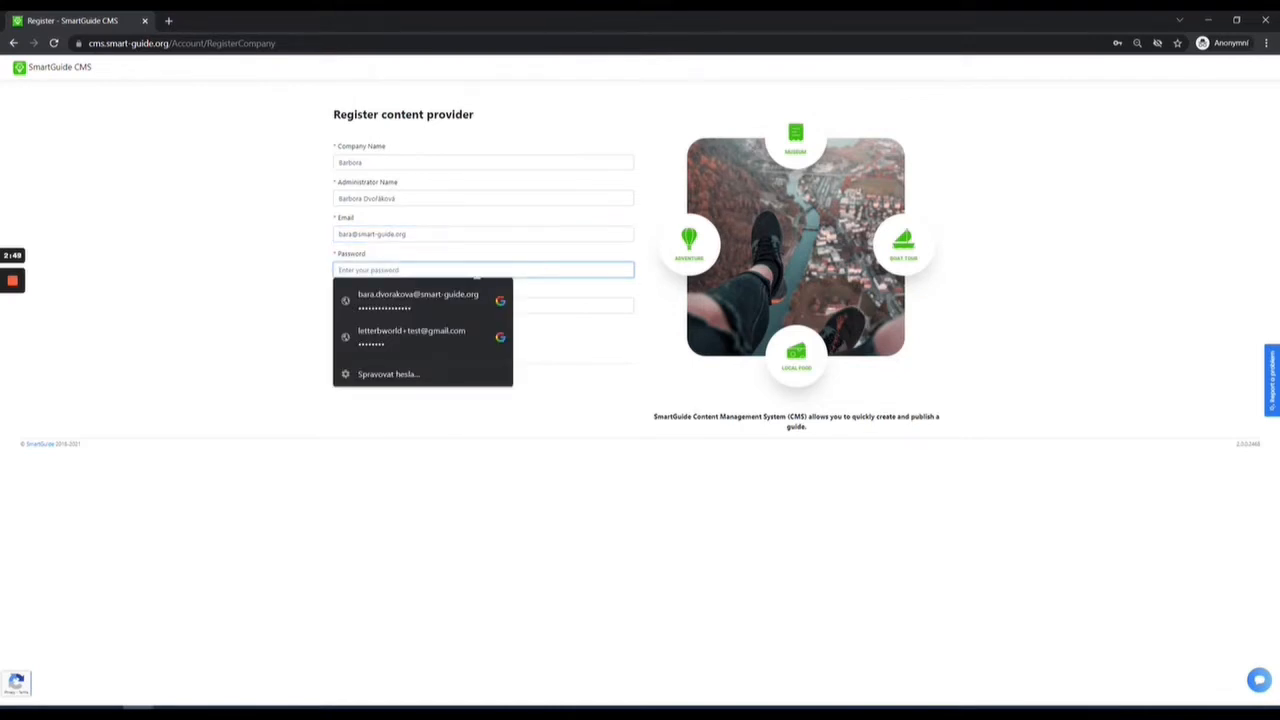
{"action": "type", "text": "•••"}
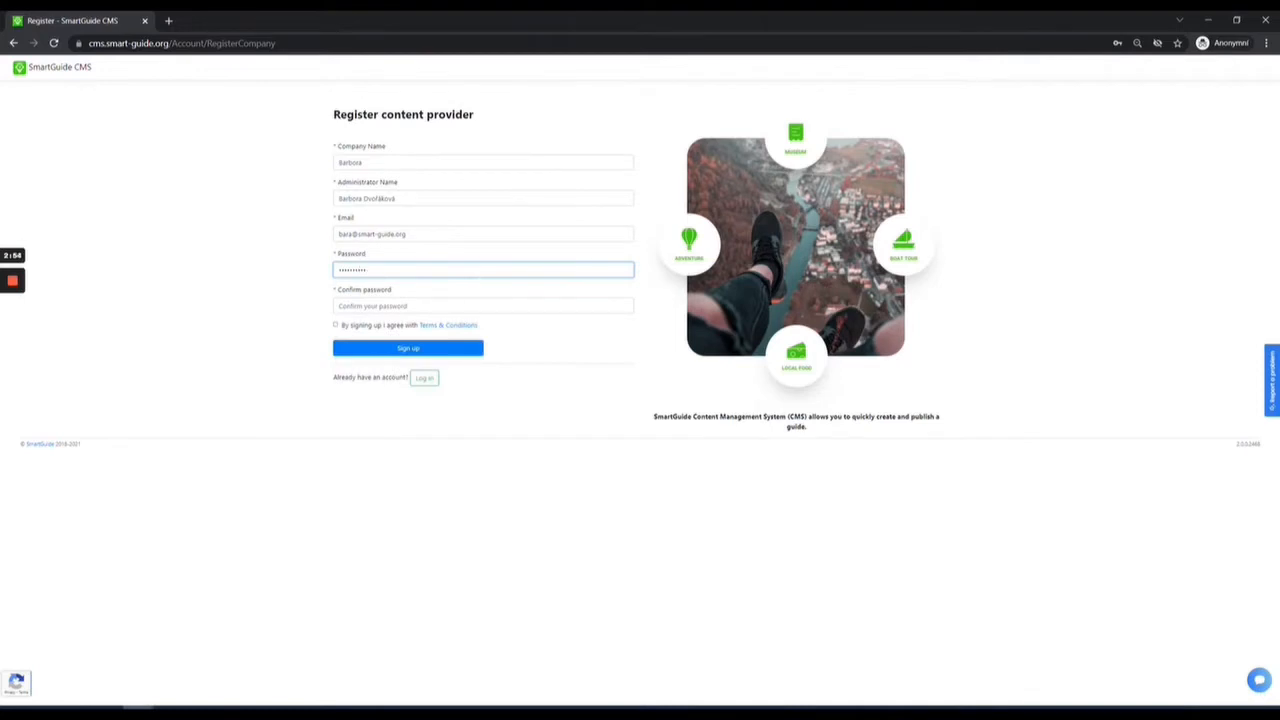
{"action": "left_click", "coordinate": [472, 304]}
{"action": "type", "text": "•••"}
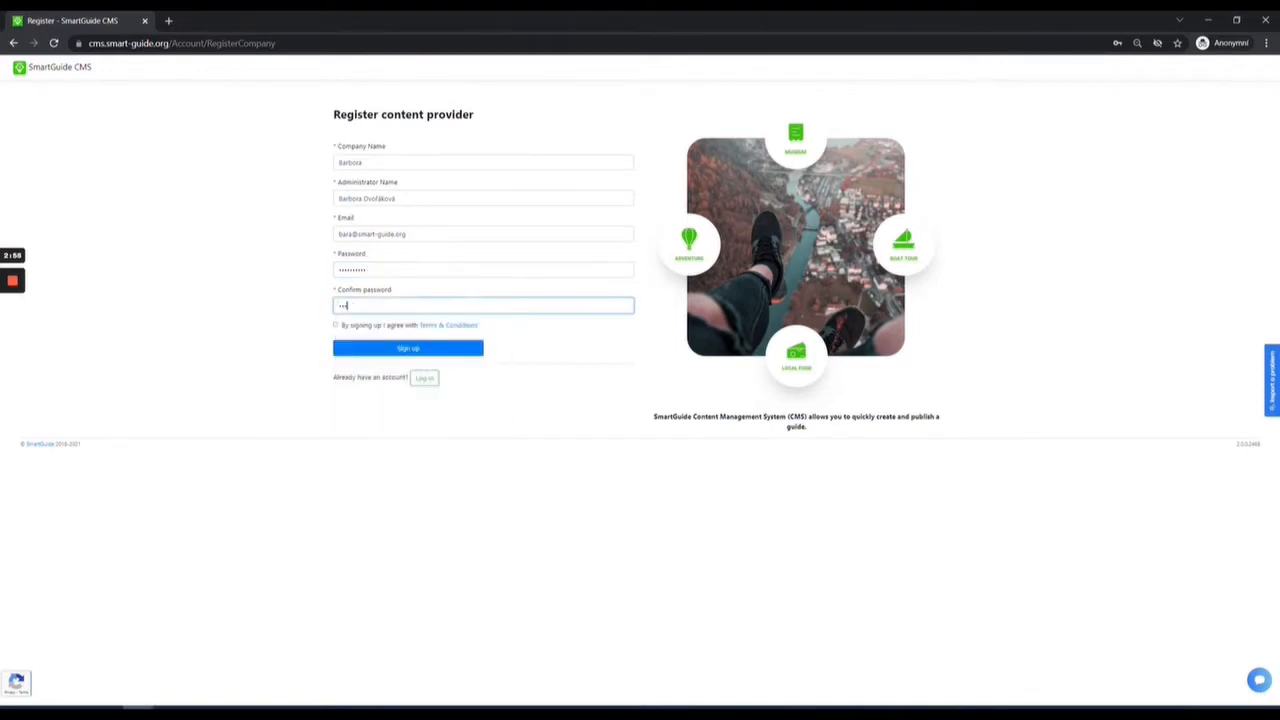
- Review the Terms & Conditions for content providers in a separate tab and return to the registration form
{"action": "right_click", "coordinate": [449, 333]}
{"action": "left_click", "coordinate": [500, 332]}
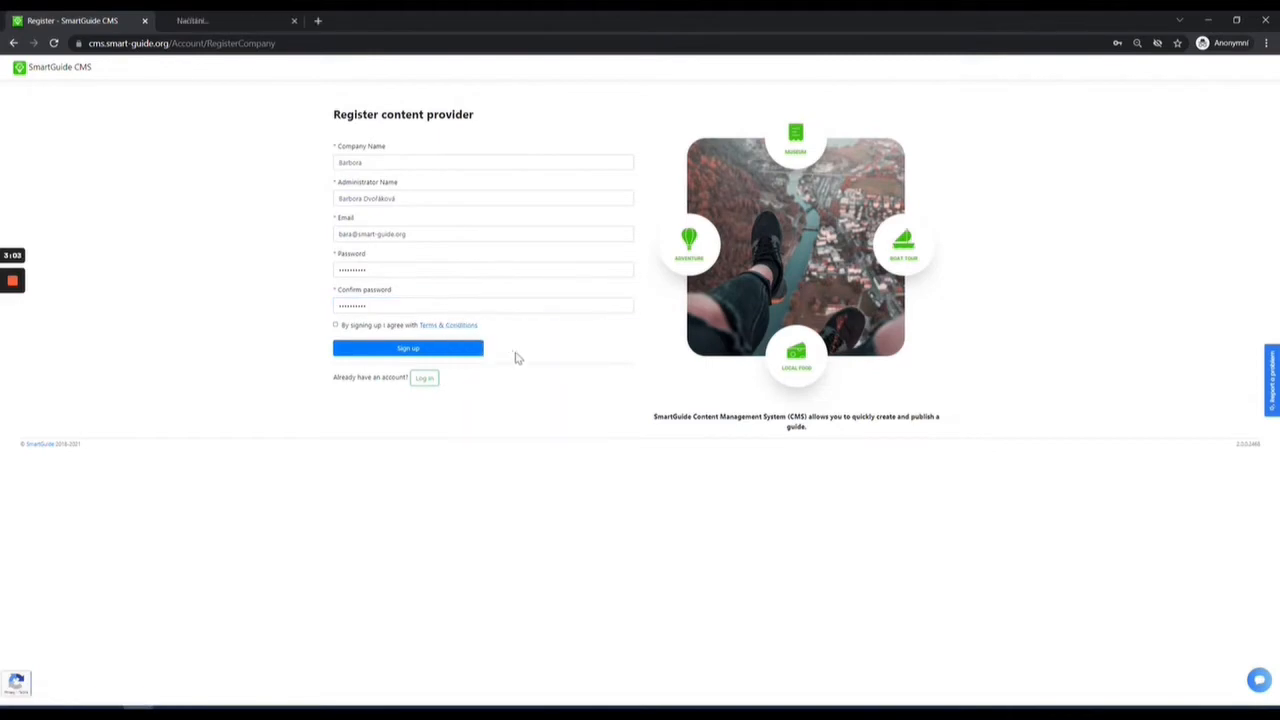
{"action": "left_click", "coordinate": [206, 20]}
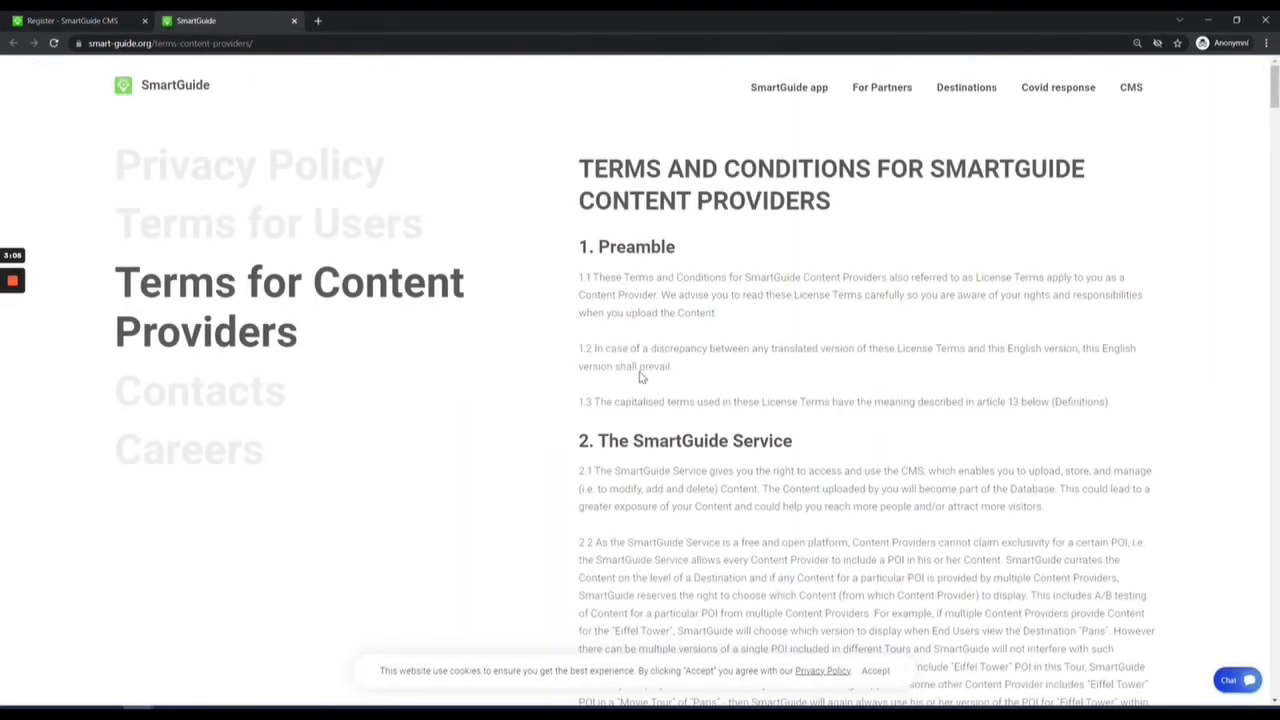
{"action": "scroll", "coordinate": [809, 429], "scroll_direction": "down", "scroll_amount": 8}
{"action": "scroll", "coordinate": [329, 180], "scroll_direction": "up", "scroll_amount": 2}
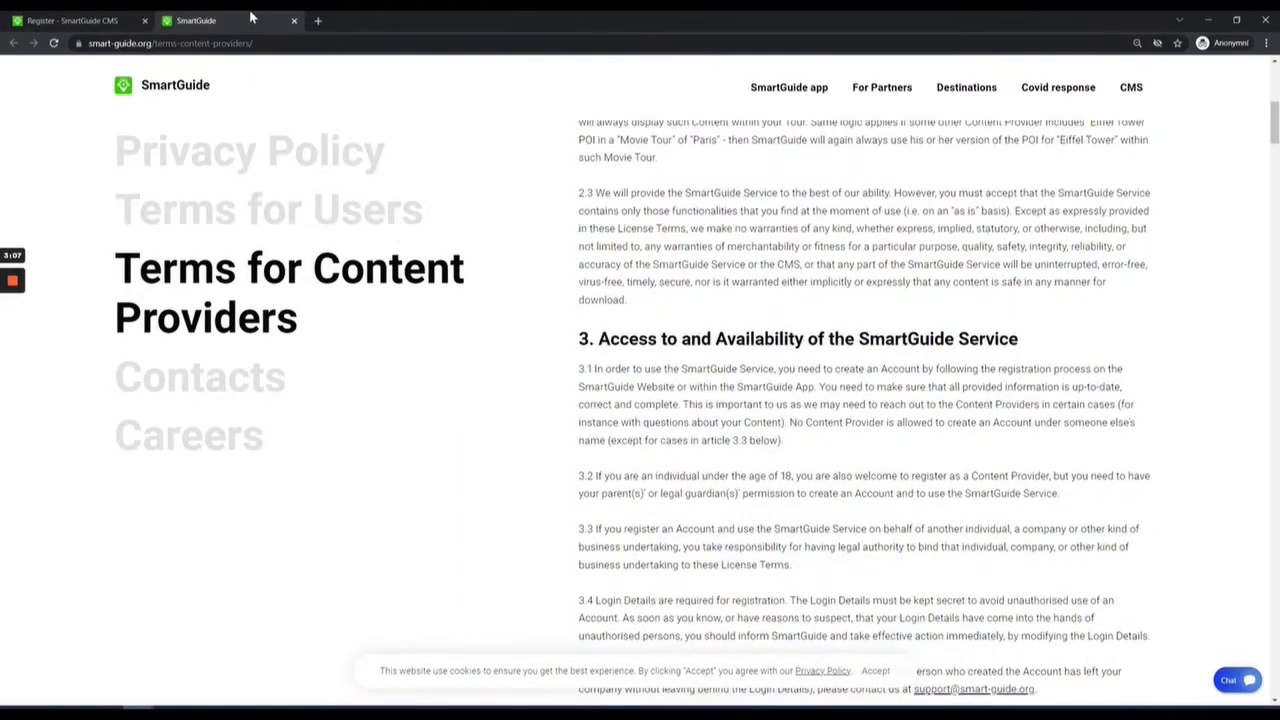
{"action": "left_click", "coordinate": [295, 21]}
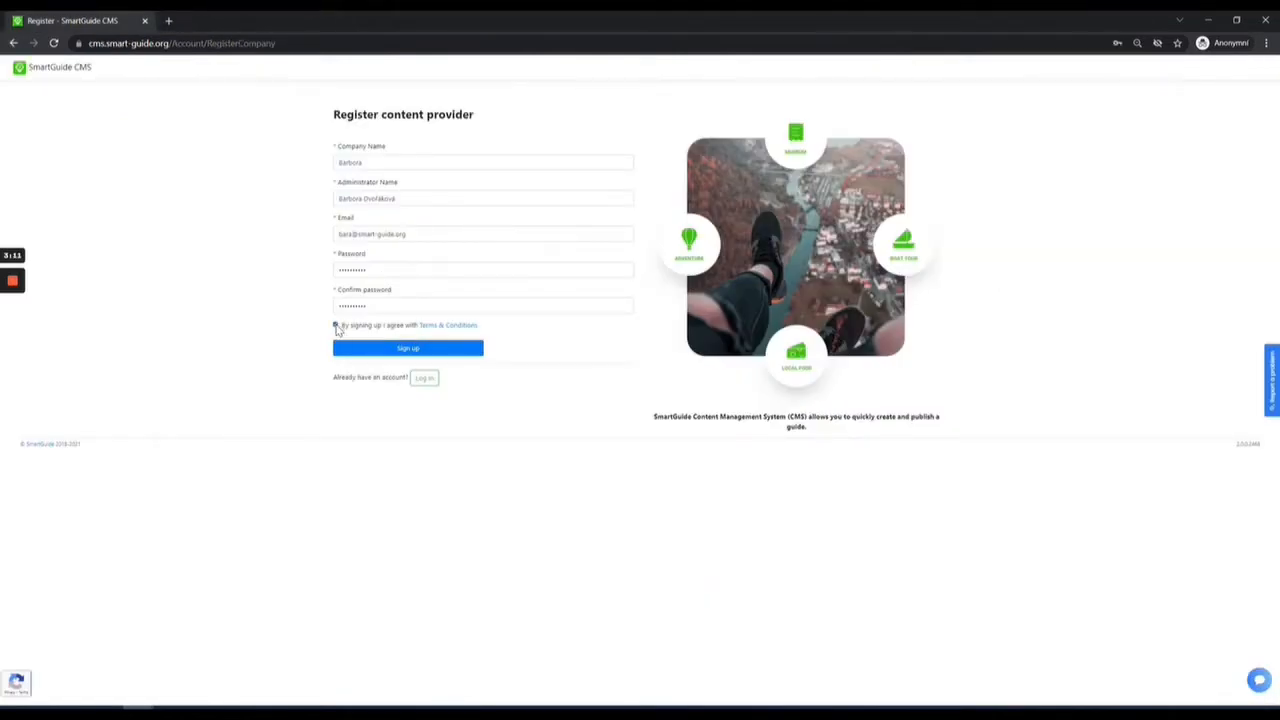
- Submit the registration with the Terms & Conditions agreement ticked and dismiss the welcome message
{"action": "left_click", "coordinate": [410, 349]}
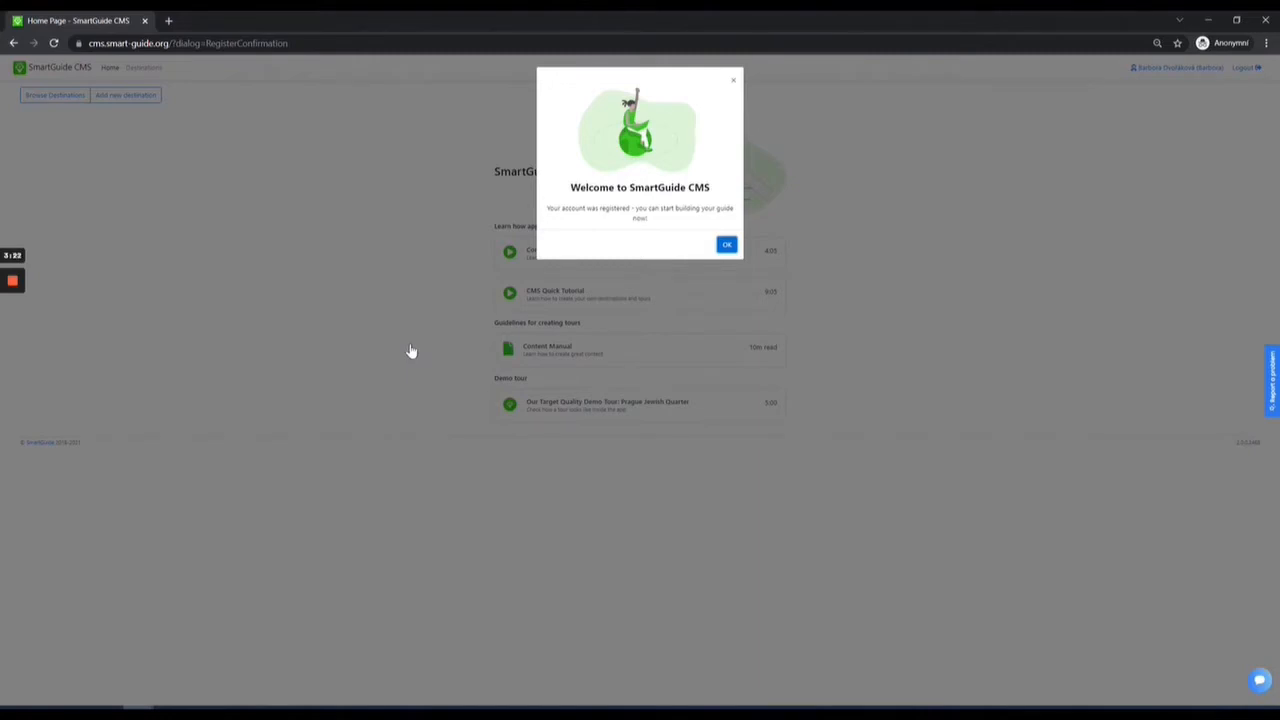
{"action": "left_click", "coordinate": [727, 246]}
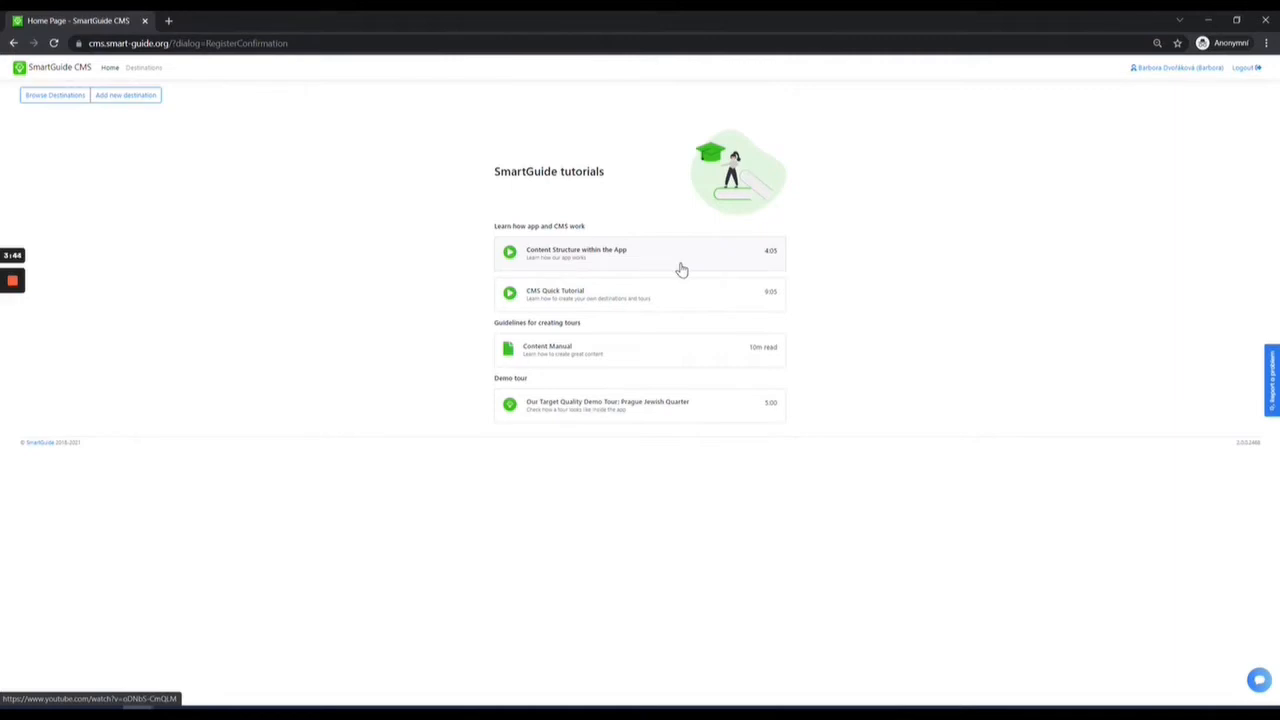
- Look at the video playlist of the CMS Quick Tutorial and return to the SmartGuide tutorials page
{"action": "left_click", "coordinate": [571, 294]}
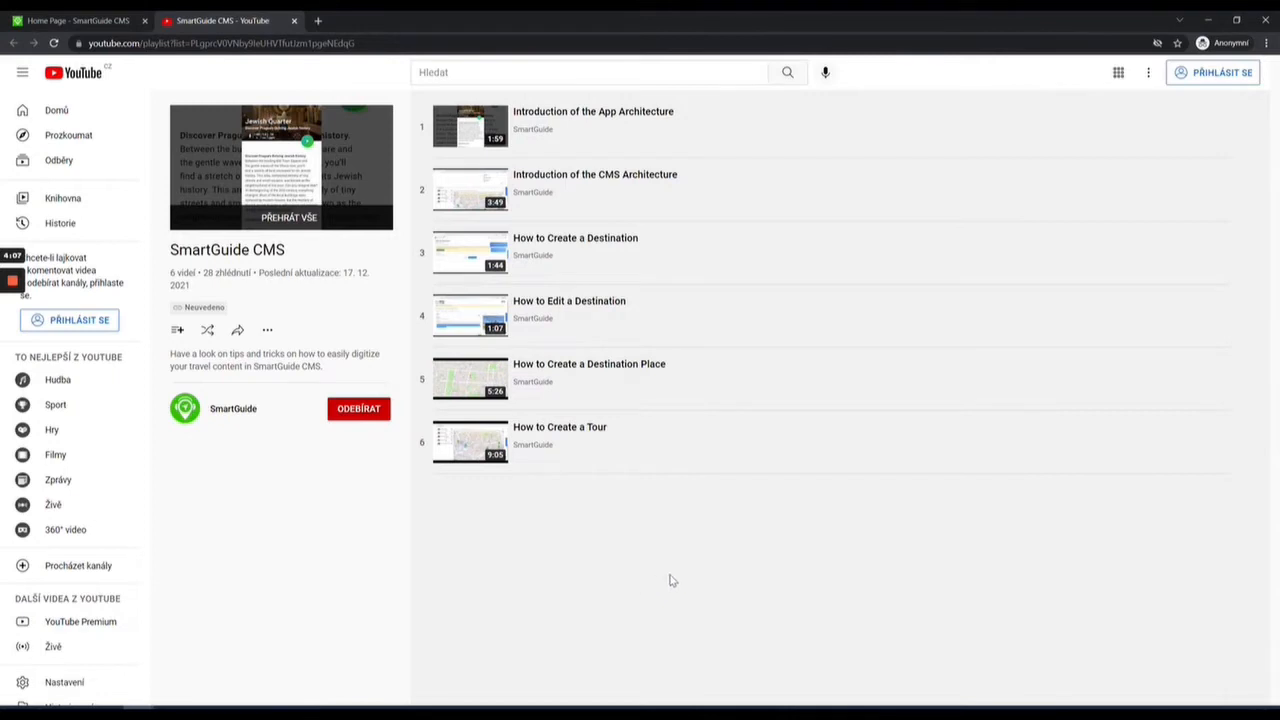
{"action": "left_click", "coordinate": [294, 20]}
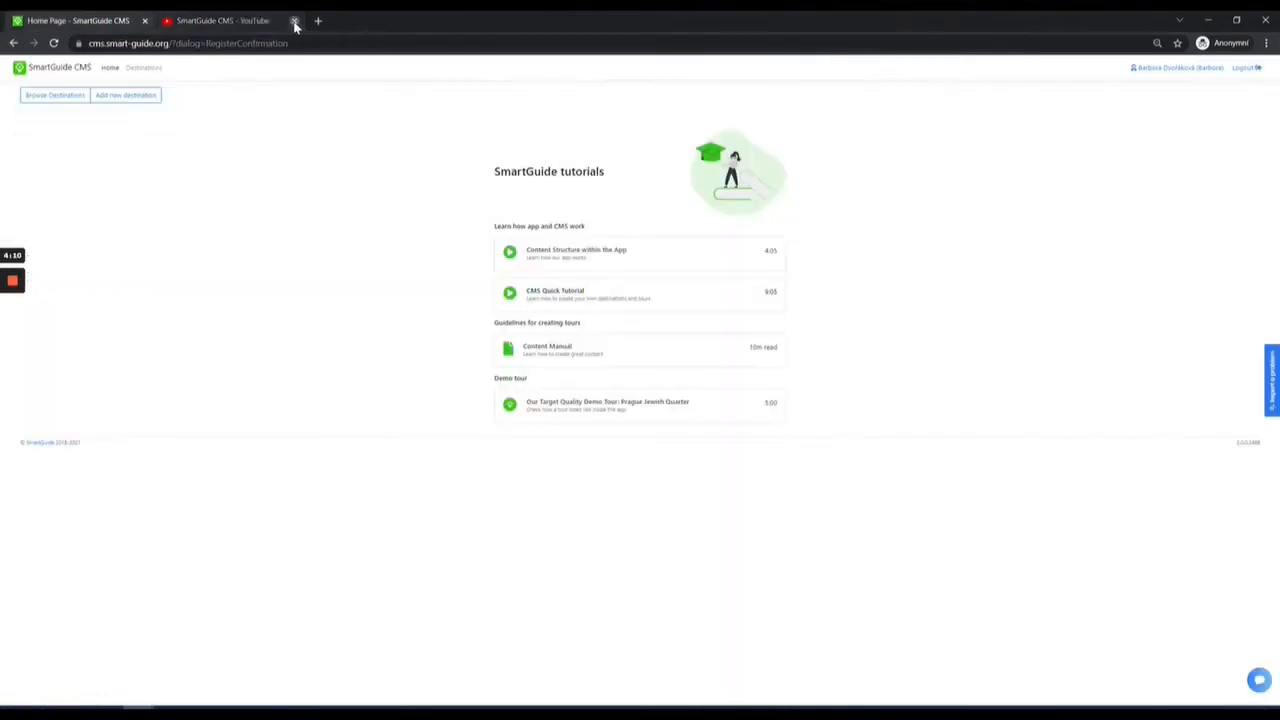
- Open the Content Manual and examine the content requirements table under Minimum Quality Requirements
{"action": "left_click", "coordinate": [590, 350]}
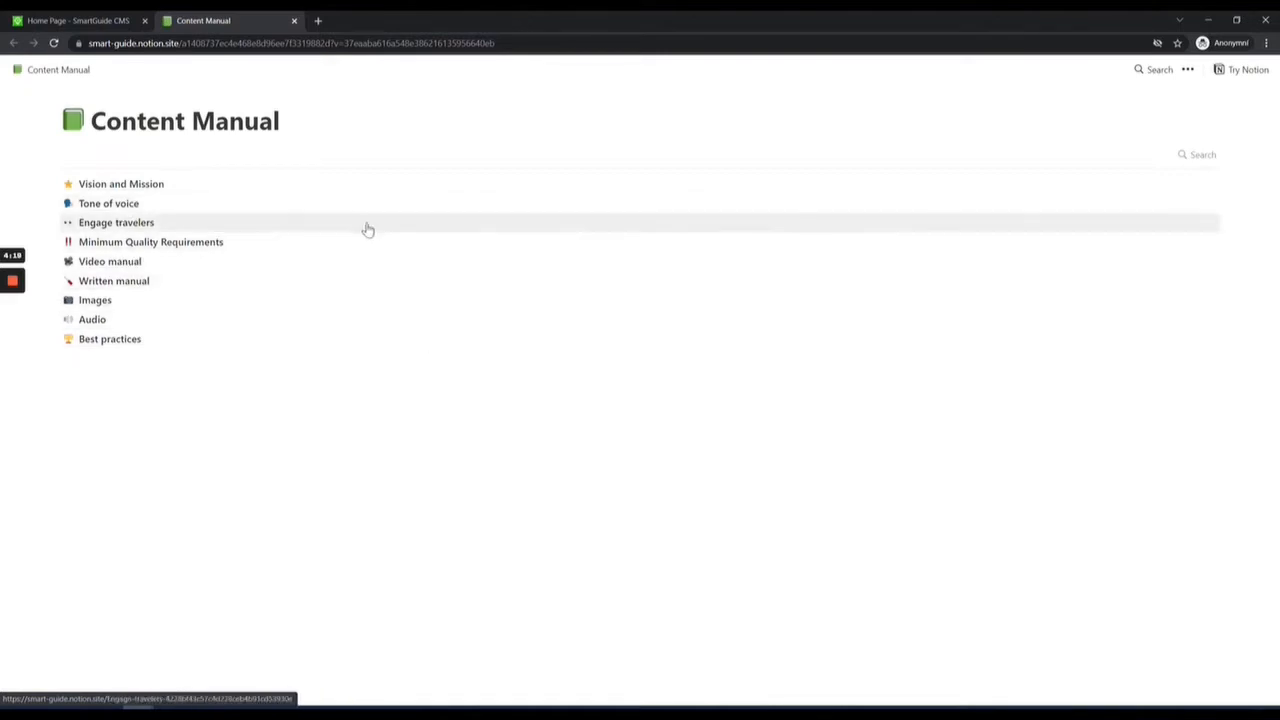
{"action": "left_click", "coordinate": [209, 250]}
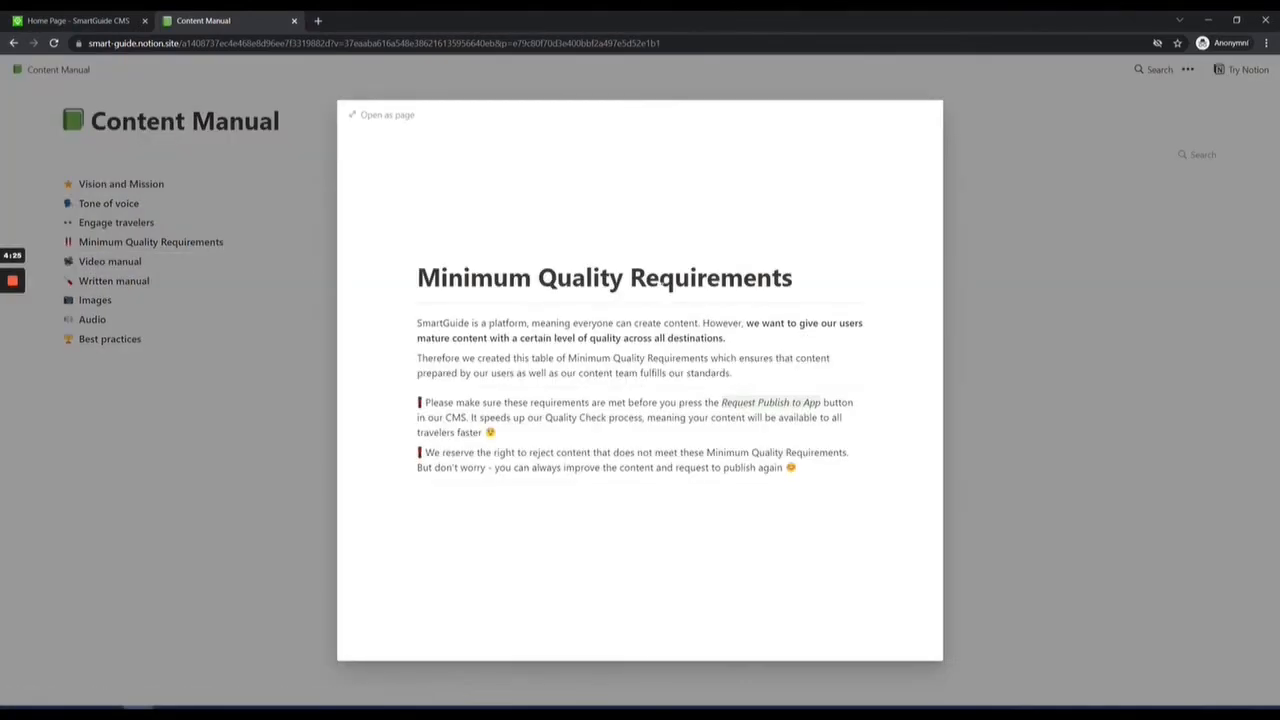
{"action": "scroll", "coordinate": [800, 417], "scroll_direction": "down", "scroll_amount": 3}
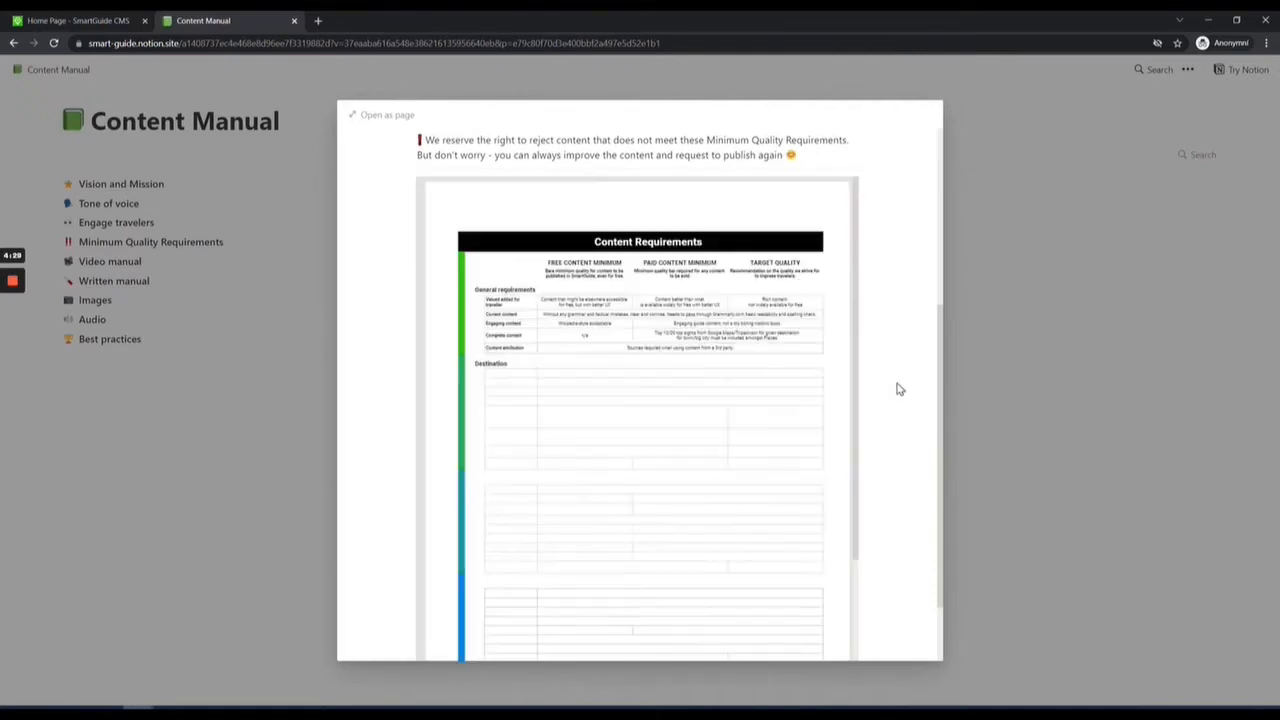
{"action": "scroll", "coordinate": [750, 390], "scroll_direction": "down", "scroll_amount": 2}
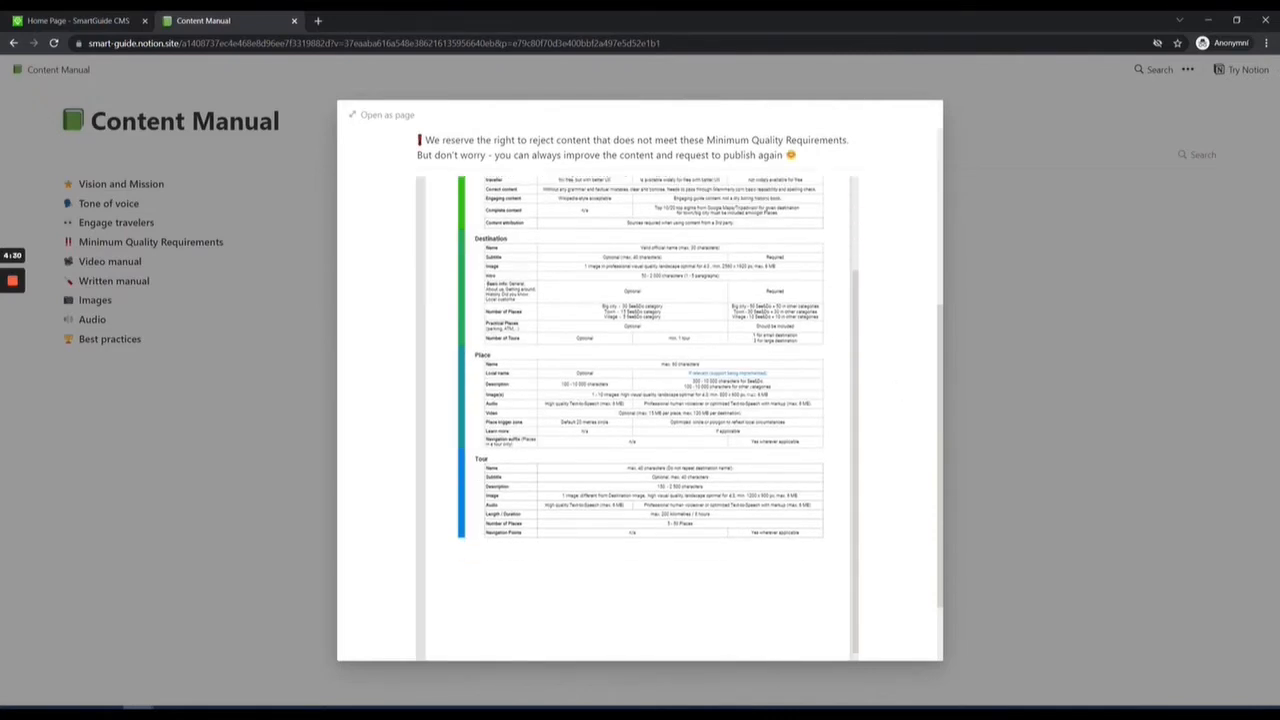
{"action": "left_click", "coordinate": [1002, 385]}
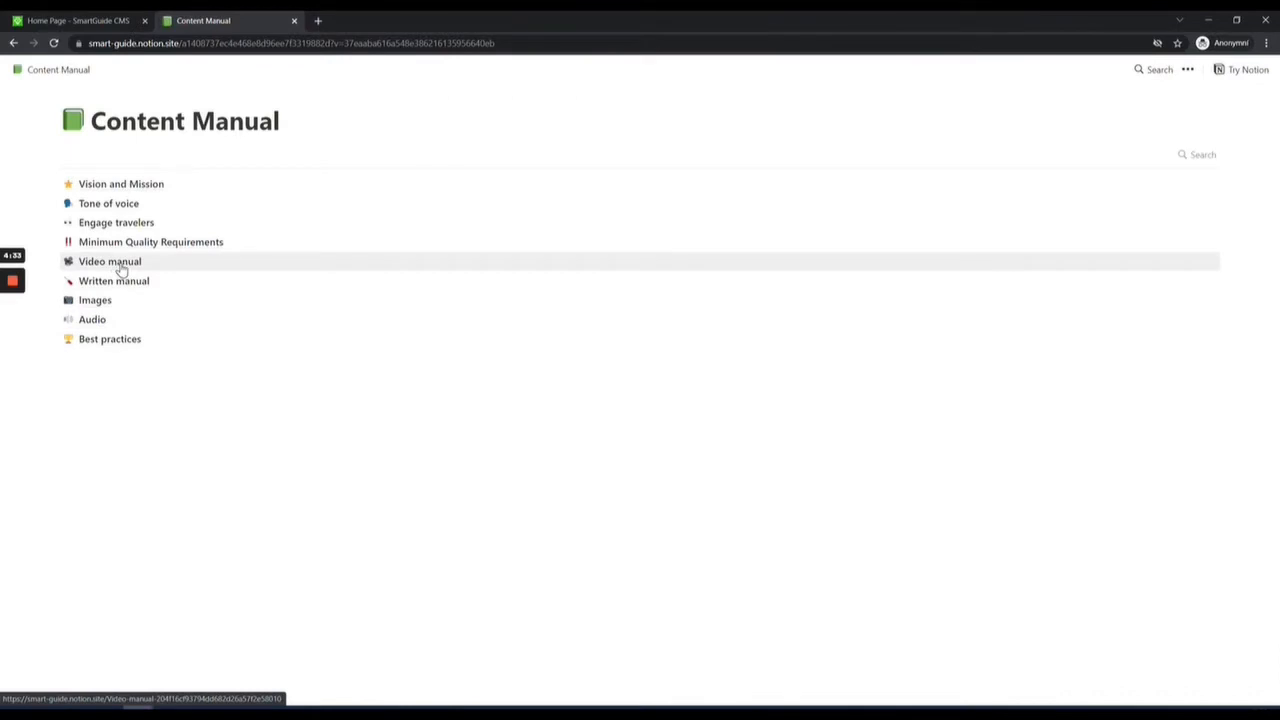
- Read through the Written manual's guidelines for destinations, places and tours, and close the page
{"action": "left_click", "coordinate": [144, 285]}
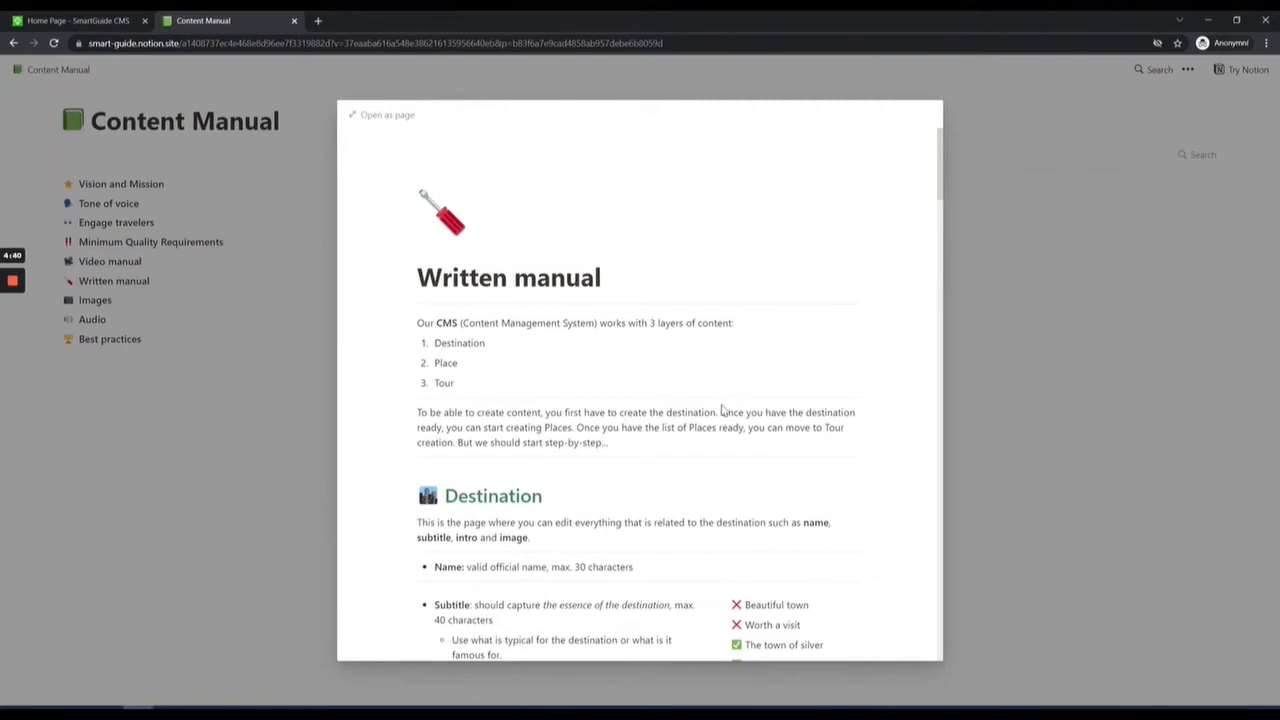
{"action": "scroll", "coordinate": [715, 397], "scroll_direction": "down", "scroll_amount": 4}
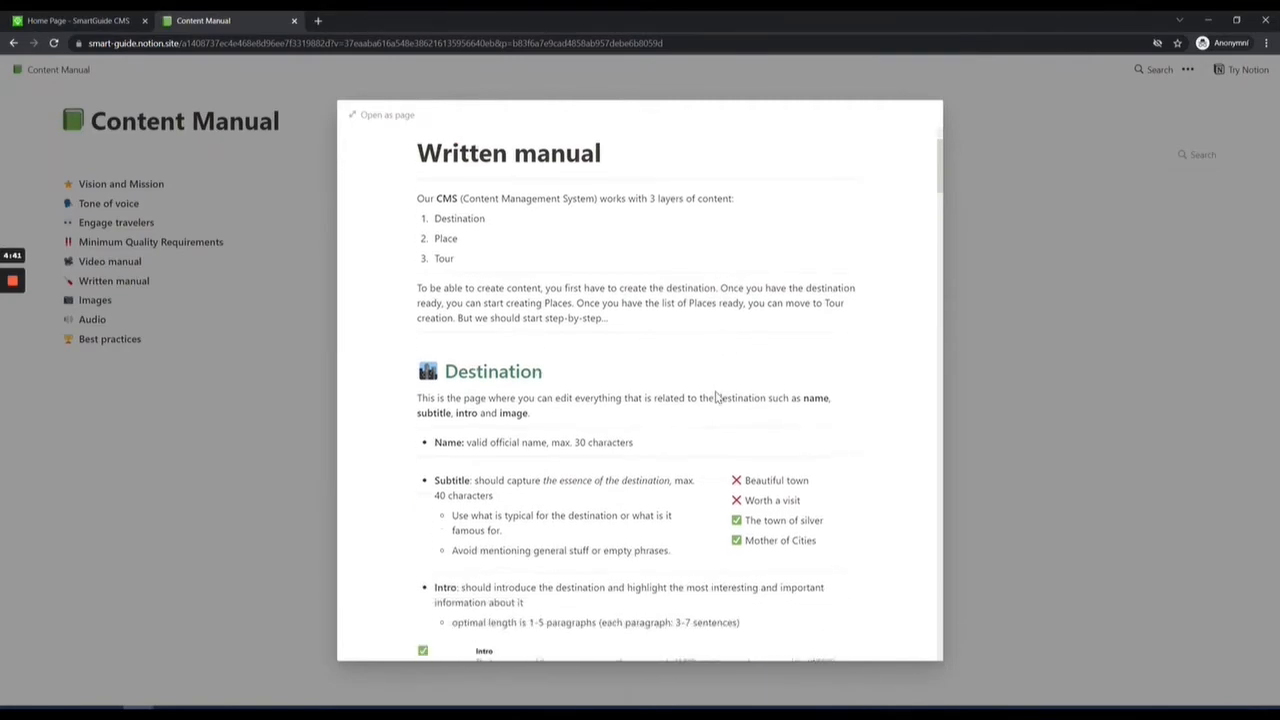
{"action": "scroll", "coordinate": [715, 397], "scroll_direction": "down", "scroll_amount": 8}
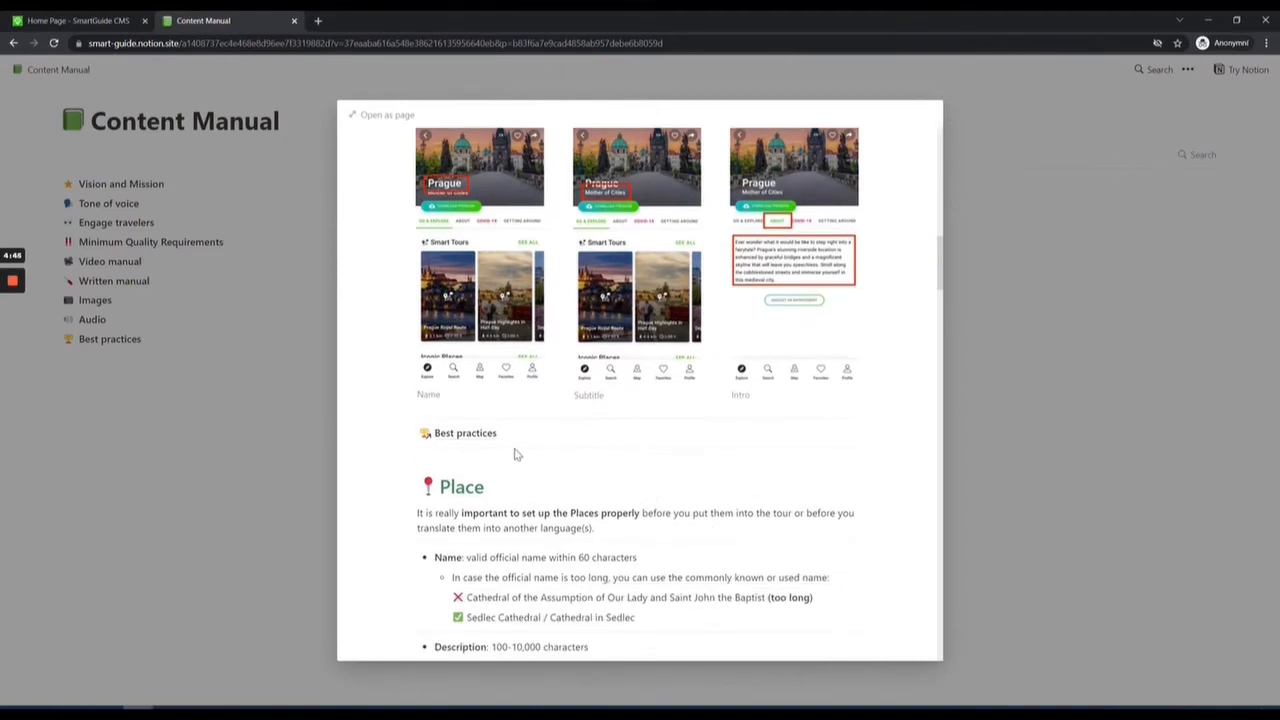
{"action": "scroll", "coordinate": [745, 332], "scroll_direction": "down", "scroll_amount": 6}
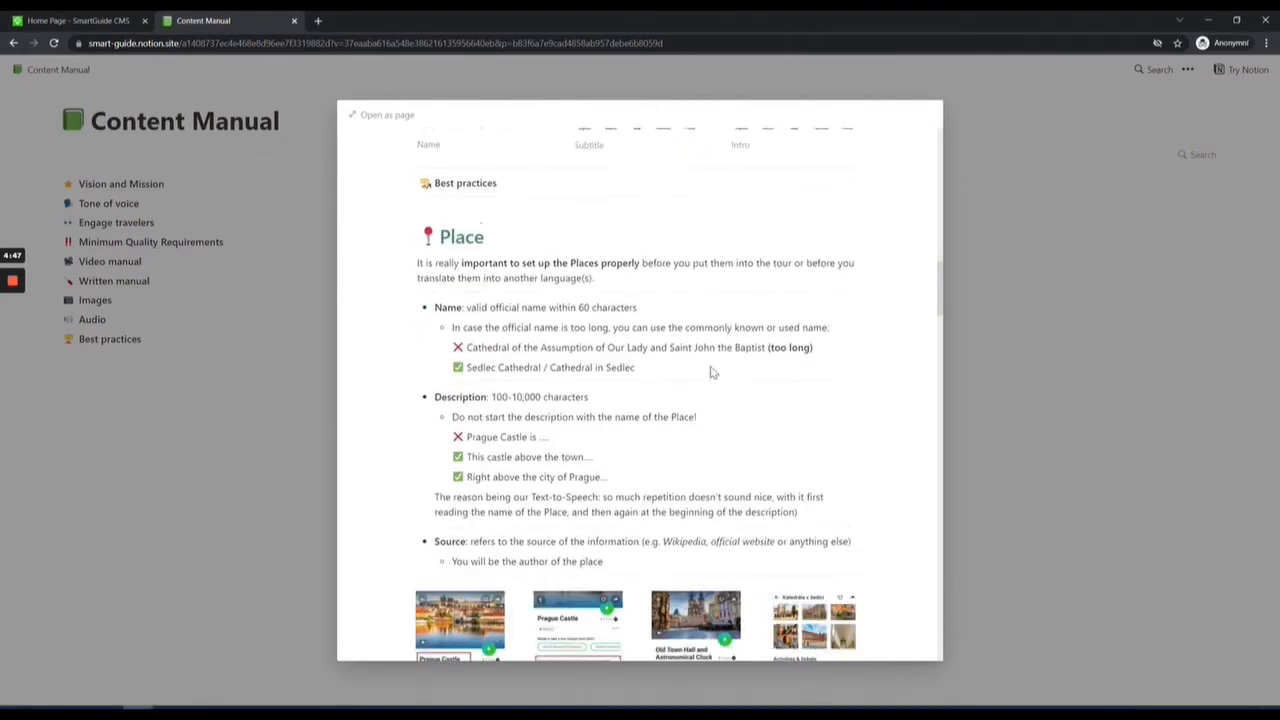
{"action": "scroll", "coordinate": [650, 480], "scroll_direction": "down", "scroll_amount": 2}
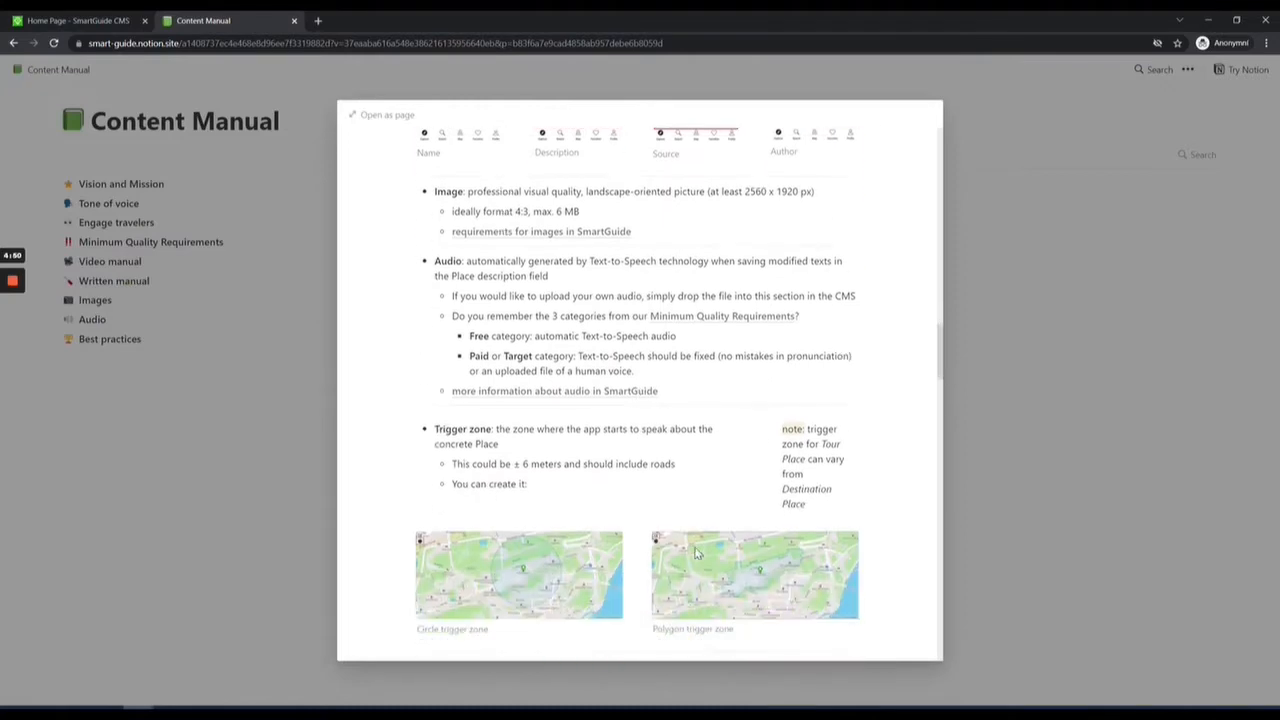
{"action": "scroll", "coordinate": [655, 478], "scroll_direction": "down", "scroll_amount": 4}
{"action": "scroll", "coordinate": [655, 480], "scroll_direction": "down", "scroll_amount": 12}
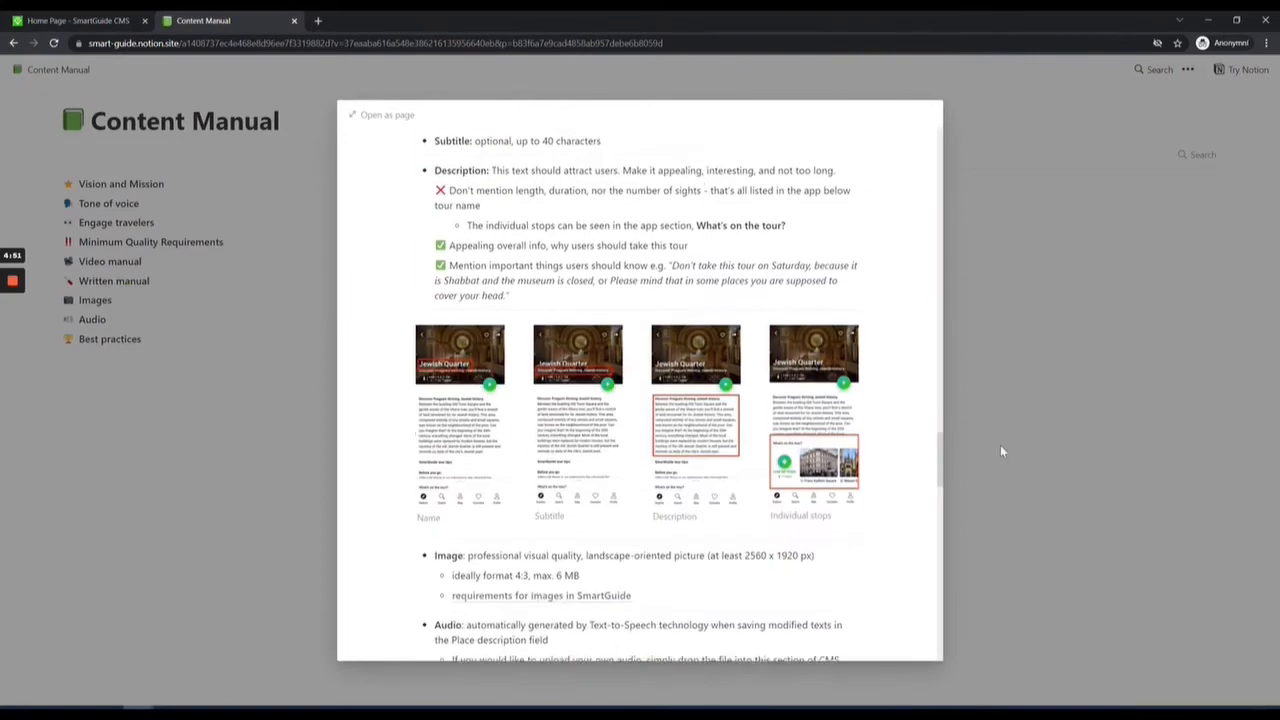
{"action": "left_click", "coordinate": [1132, 388]}
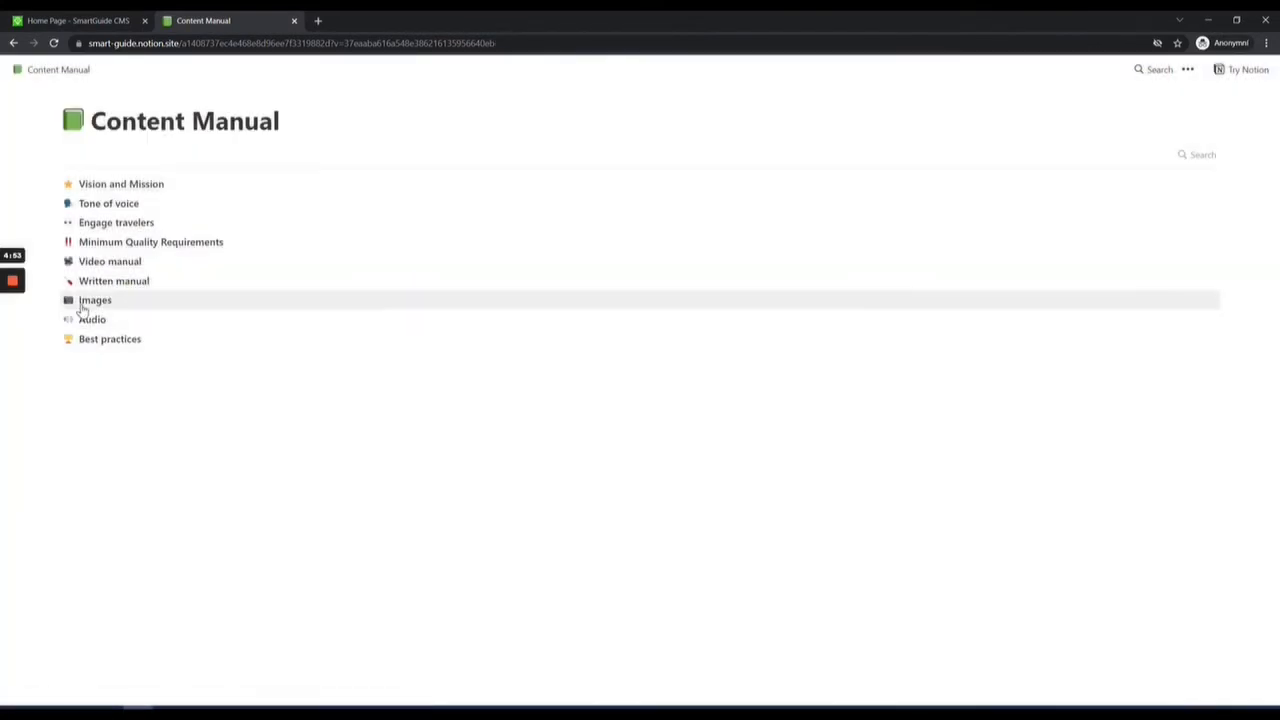
- Review the general rules for images in the Content Manual and close the page
{"action": "left_click", "coordinate": [96, 306]}
{"action": "left_click", "coordinate": [95, 302]}
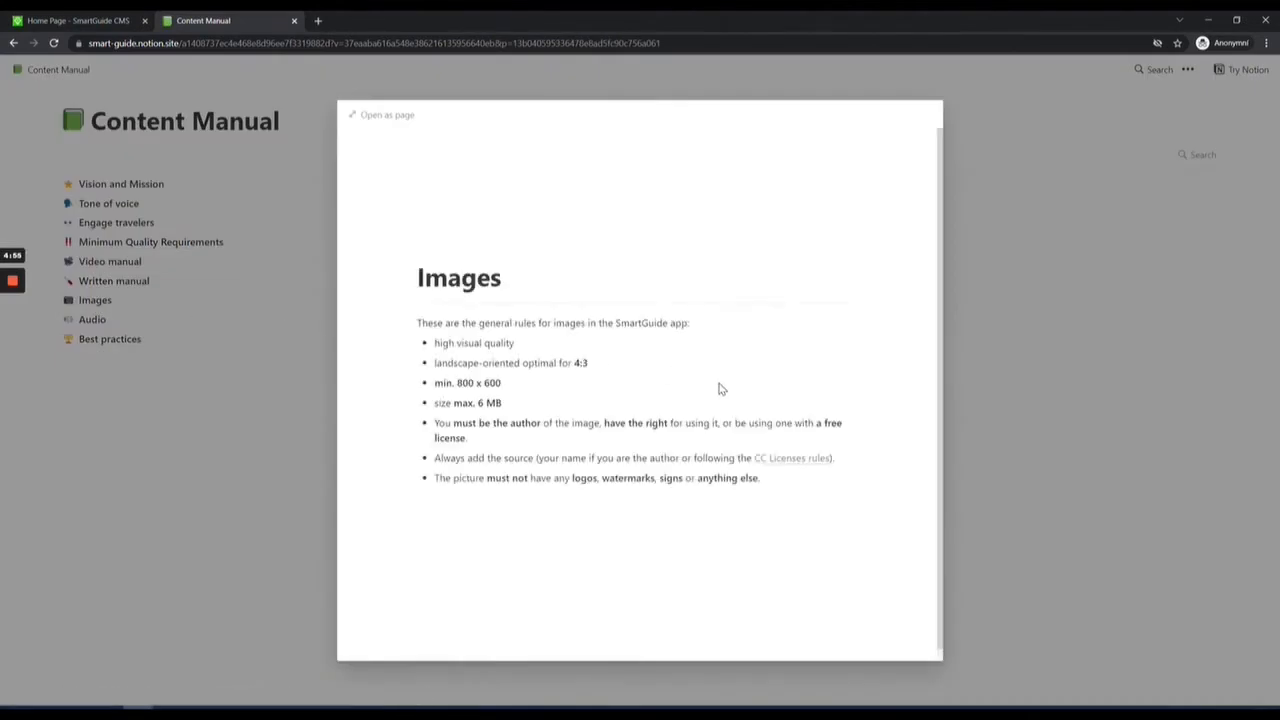
{"action": "left_click", "coordinate": [965, 390]}
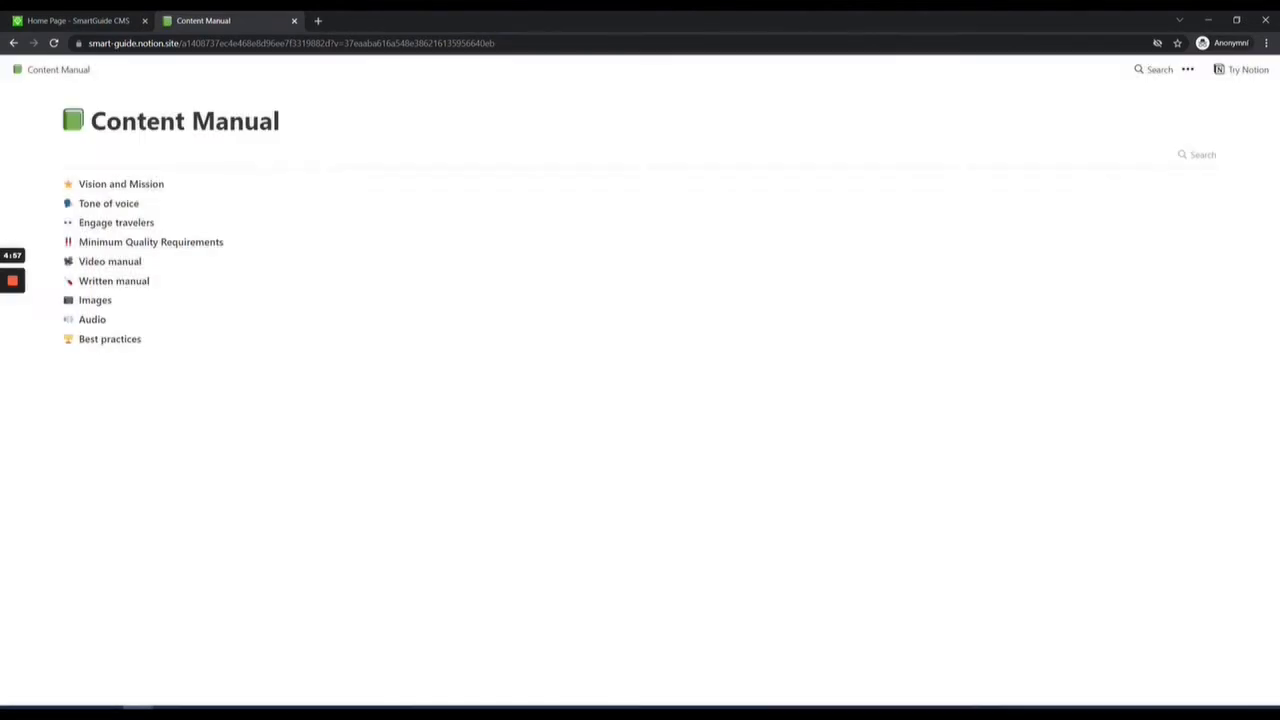
- Read the Audio guidelines in the Content Manual, including the dos and don'ts, and close the page
{"action": "left_click", "coordinate": [90, 320]}
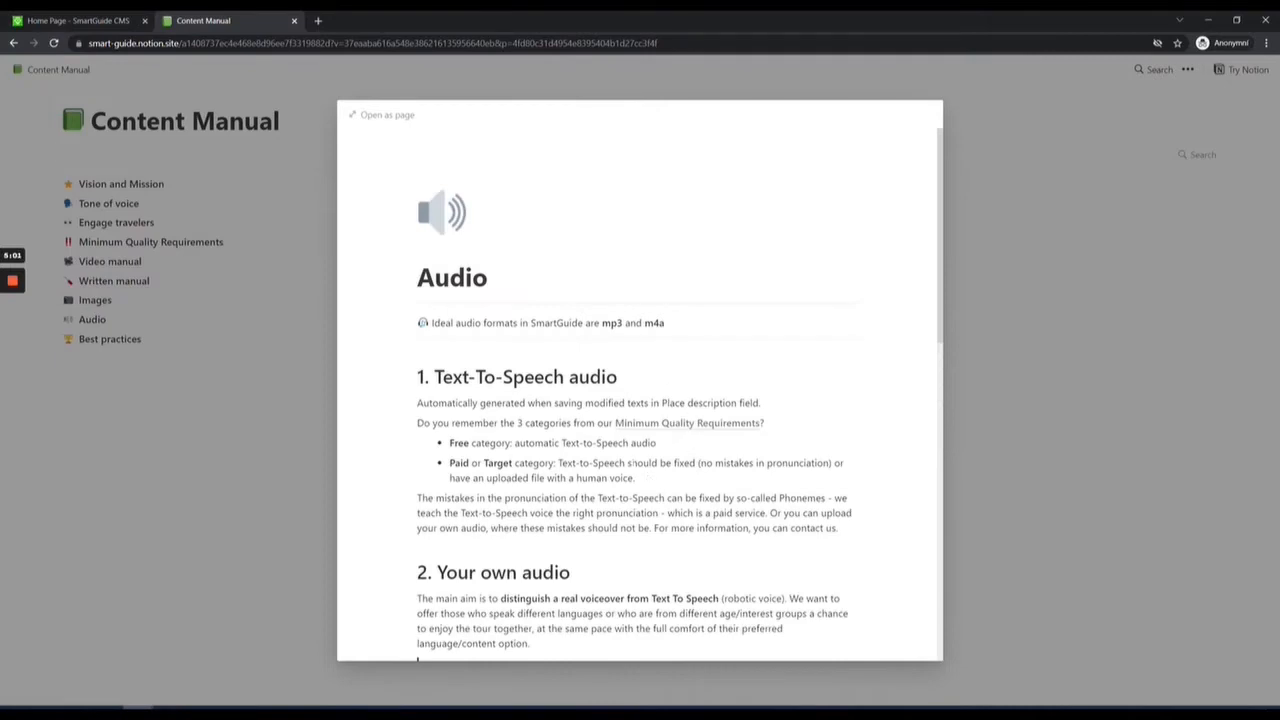
{"action": "scroll", "coordinate": [417, 658], "scroll_direction": "down", "scroll_amount": 10}
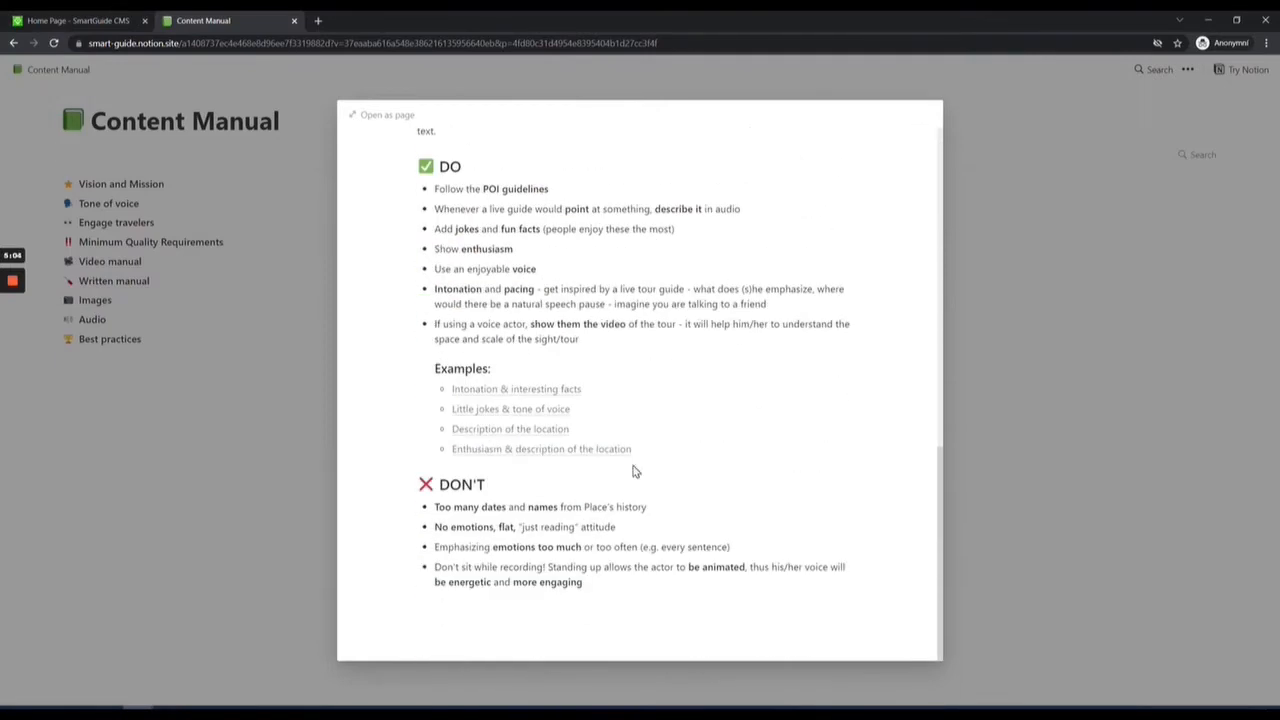
{"action": "scroll", "coordinate": [633, 471], "scroll_direction": "up", "scroll_amount": 10}
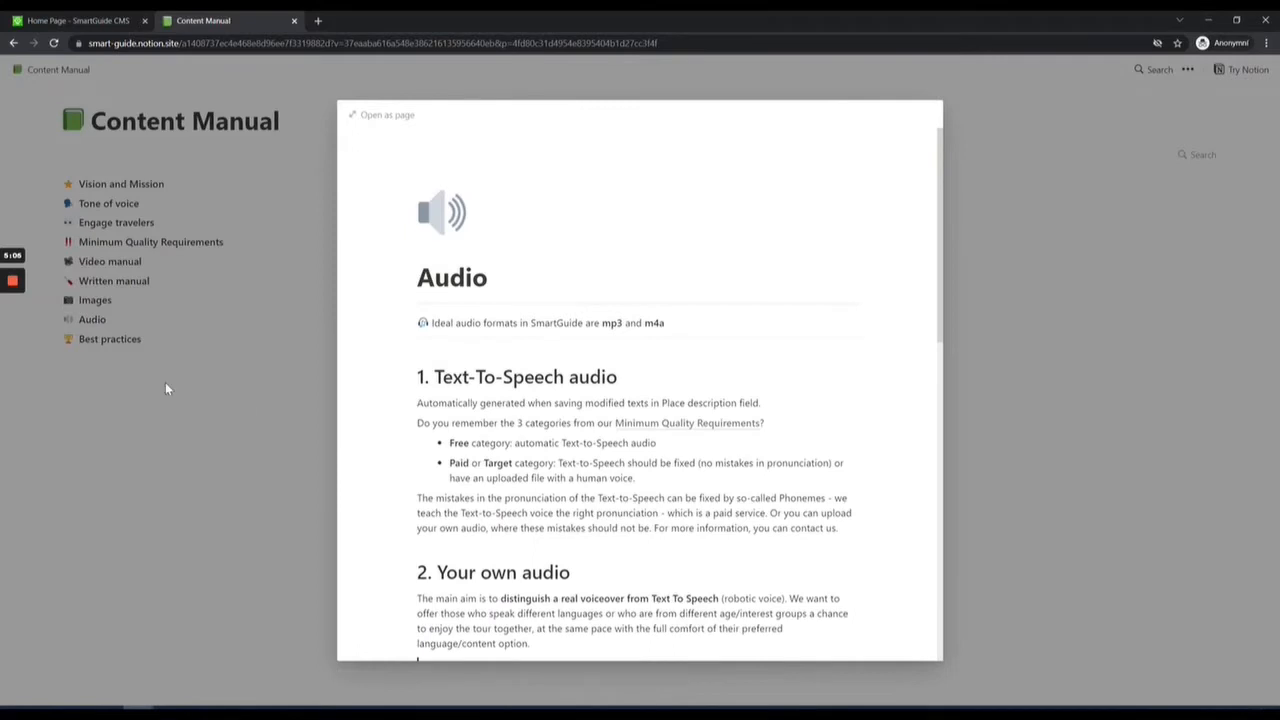
{"action": "left_click", "coordinate": [165, 388]}
- Examine the destination, place and tour examples on the Content Manual's Best practices page
{"action": "left_click", "coordinate": [128, 339]}
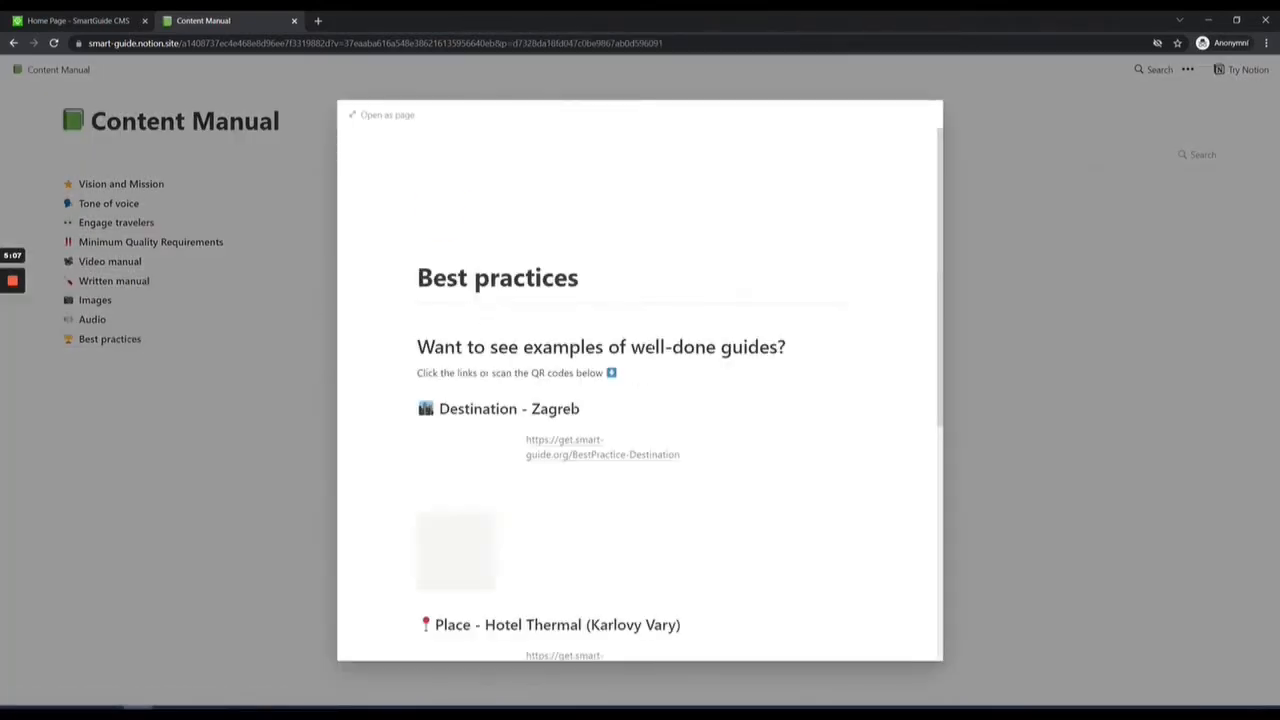
{"action": "scroll", "coordinate": [813, 430], "scroll_direction": "down", "scroll_amount": 1}
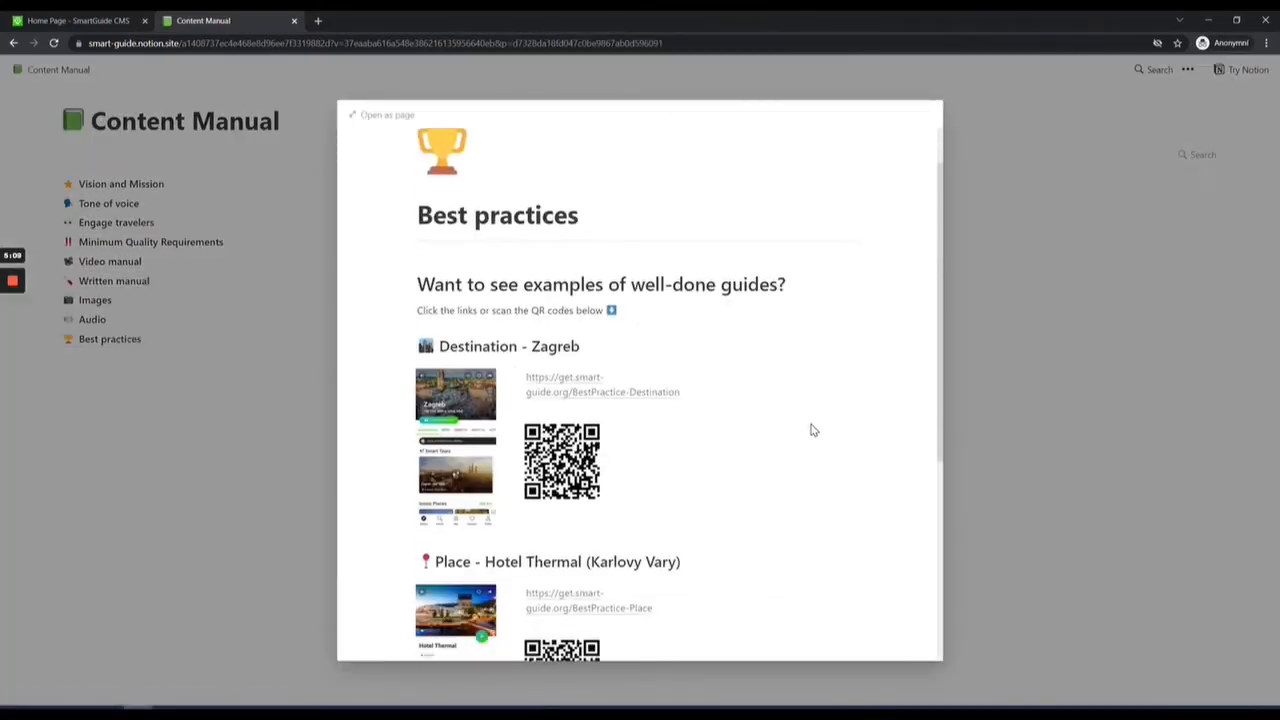
{"action": "scroll", "coordinate": [728, 500], "scroll_direction": "down", "scroll_amount": 1}
{"action": "scroll", "coordinate": [726, 485], "scroll_direction": "down", "scroll_amount": 3}
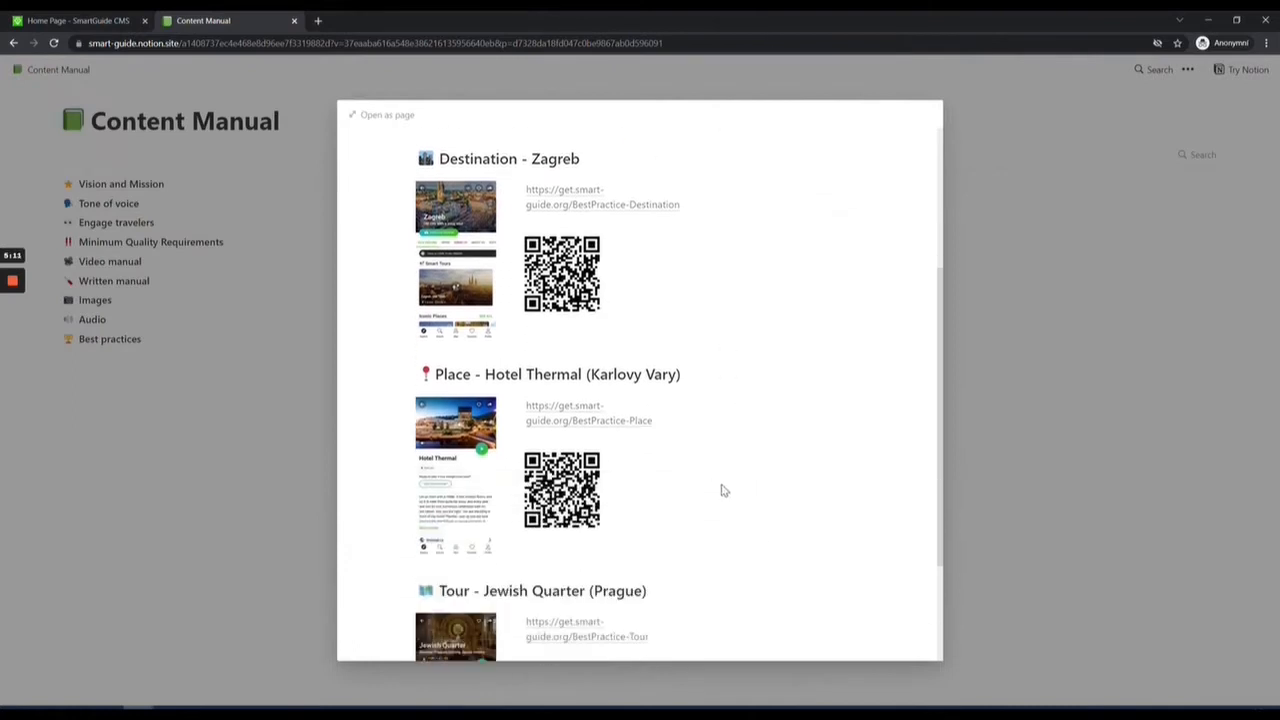
- Close the Best practices page and the Content Manual, returning to the SmartGuide CMS home page
{"action": "scroll", "coordinate": [890, 490], "scroll_direction": "up", "scroll_amount": 2}
{"action": "scroll", "coordinate": [903, 462], "scroll_direction": "up", "scroll_amount": 3}
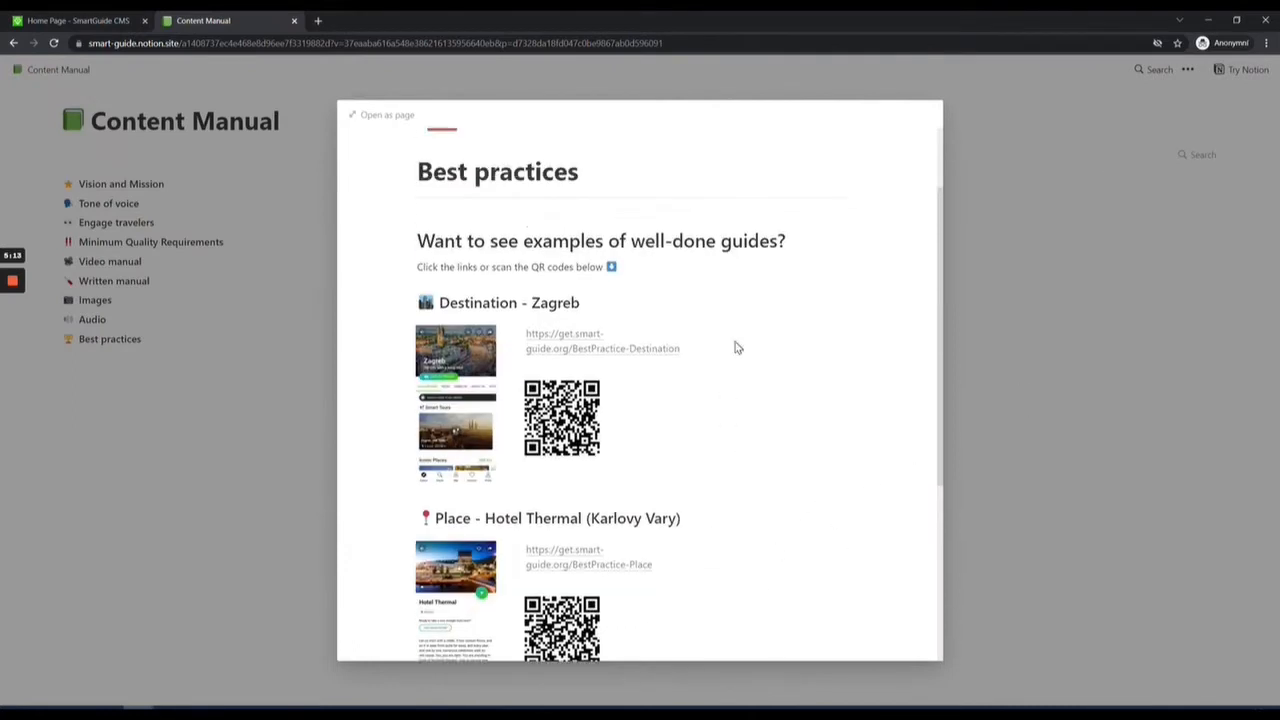
{"action": "left_click", "coordinate": [990, 327]}
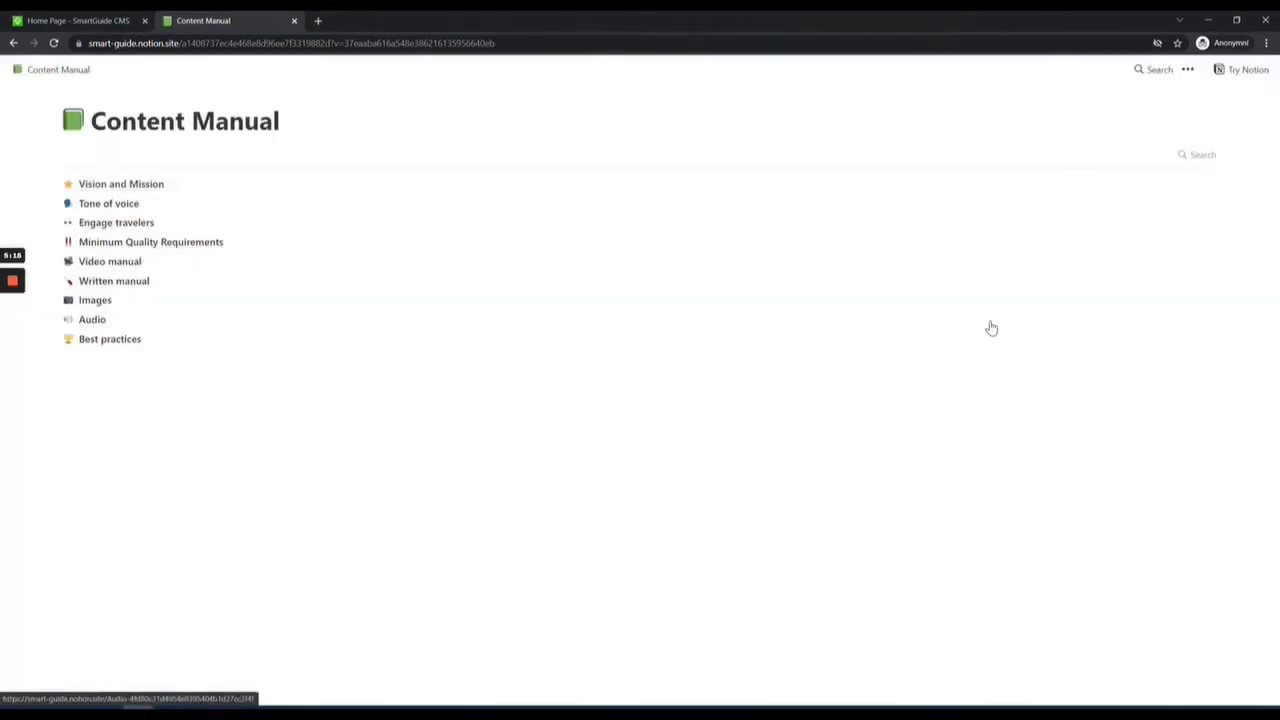
{"action": "left_click", "coordinate": [294, 21]}
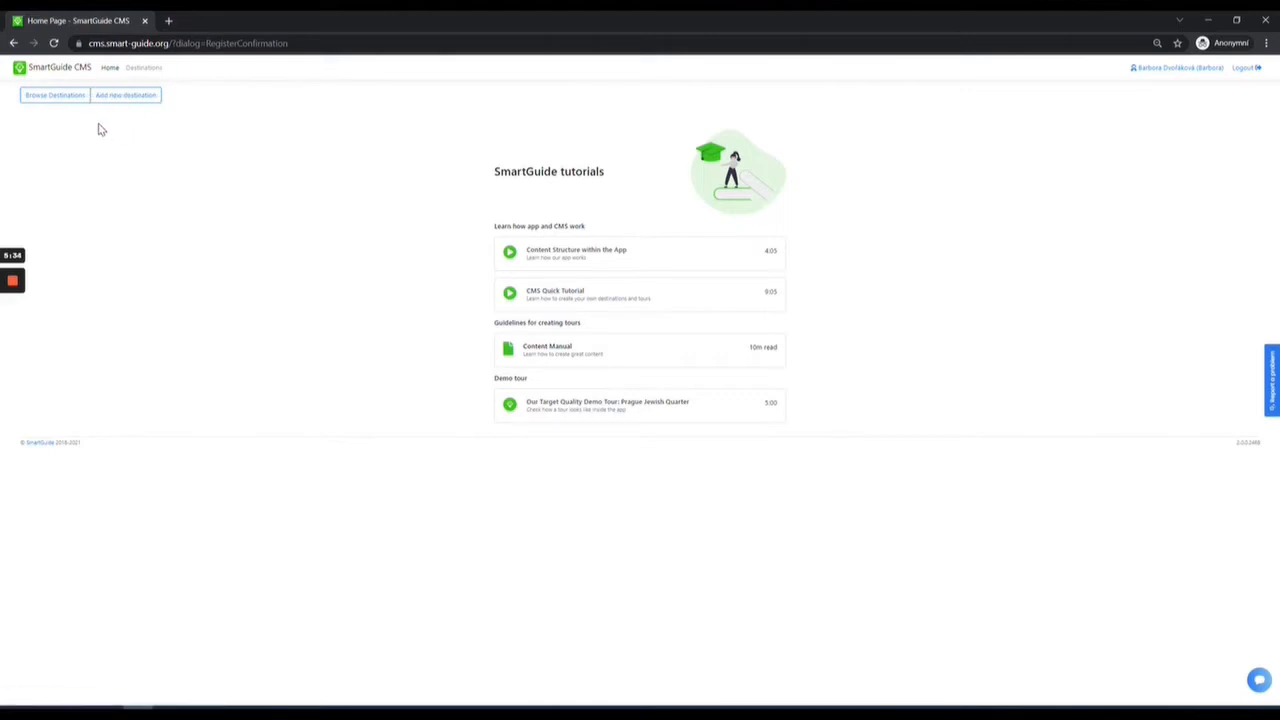
- Start adding a new destination from the destinations list, choosing Alesund (Norway) and English (United States) as its language
{"action": "left_click", "coordinate": [58, 94]}
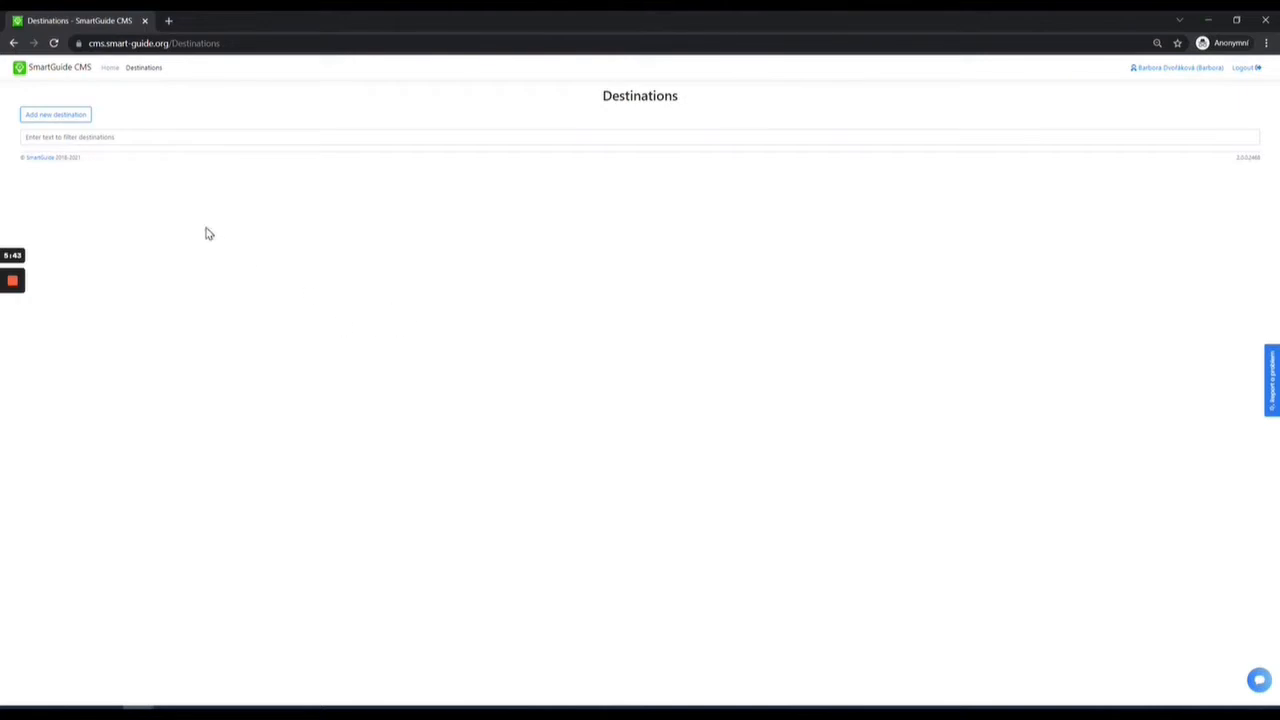
{"action": "left_click", "coordinate": [60, 119]}
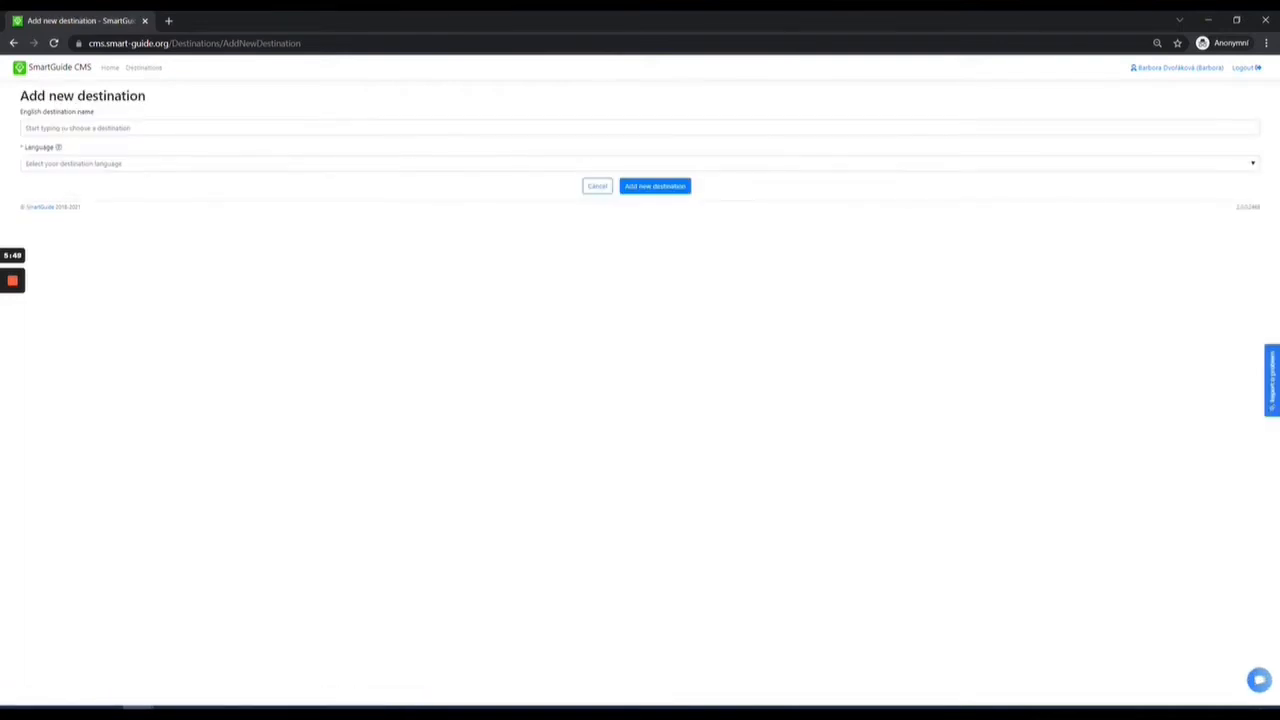
{"action": "left_click", "coordinate": [160, 128]}
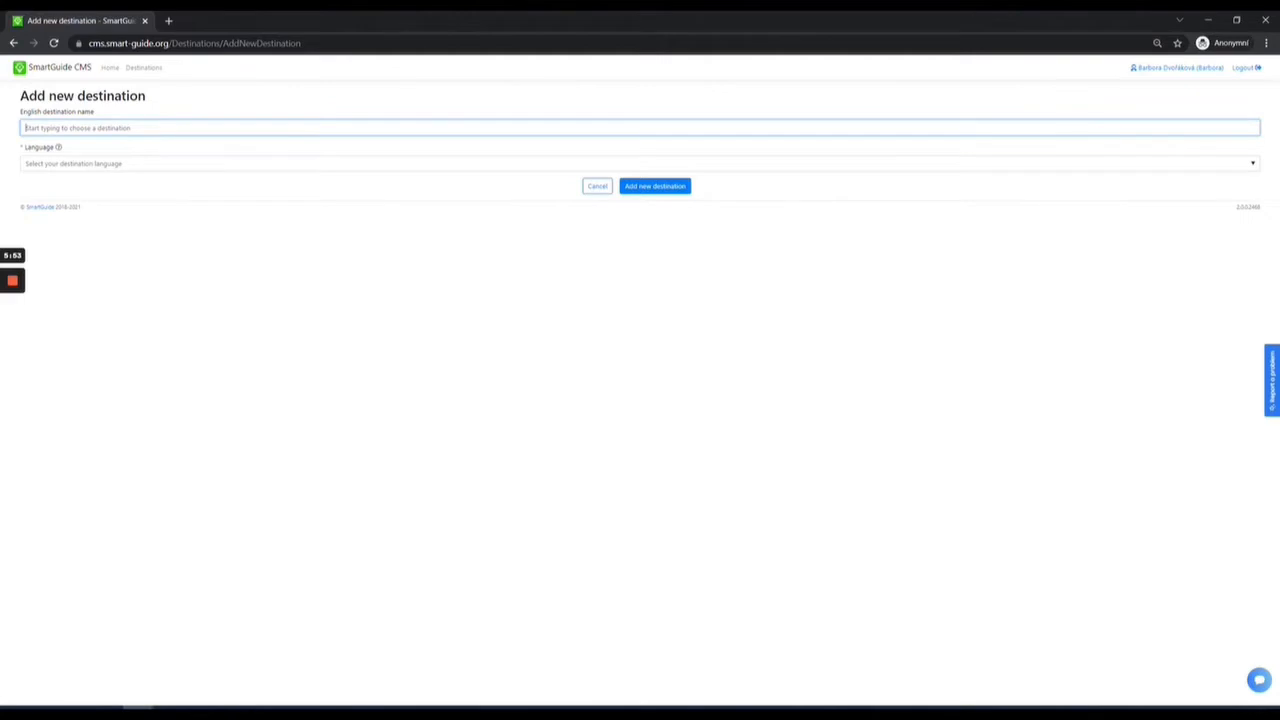
{"action": "type", "text": "Alesund"}
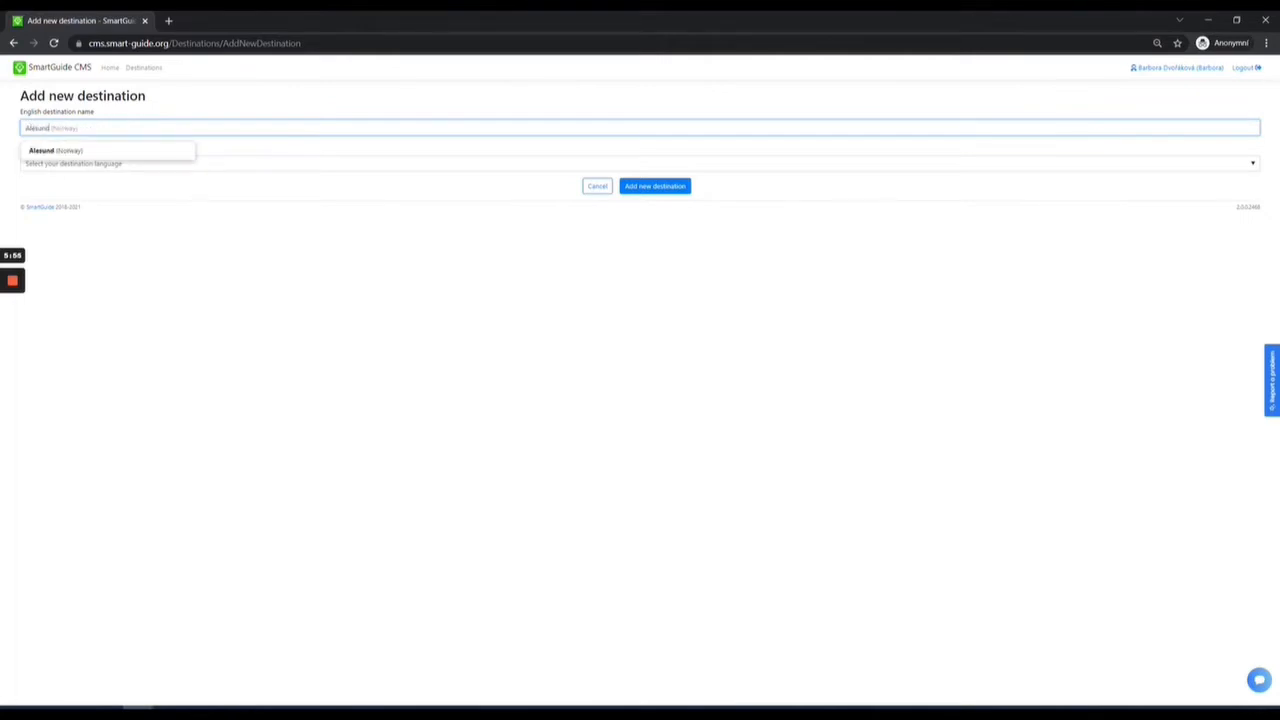
{"action": "left_click", "coordinate": [129, 153]}
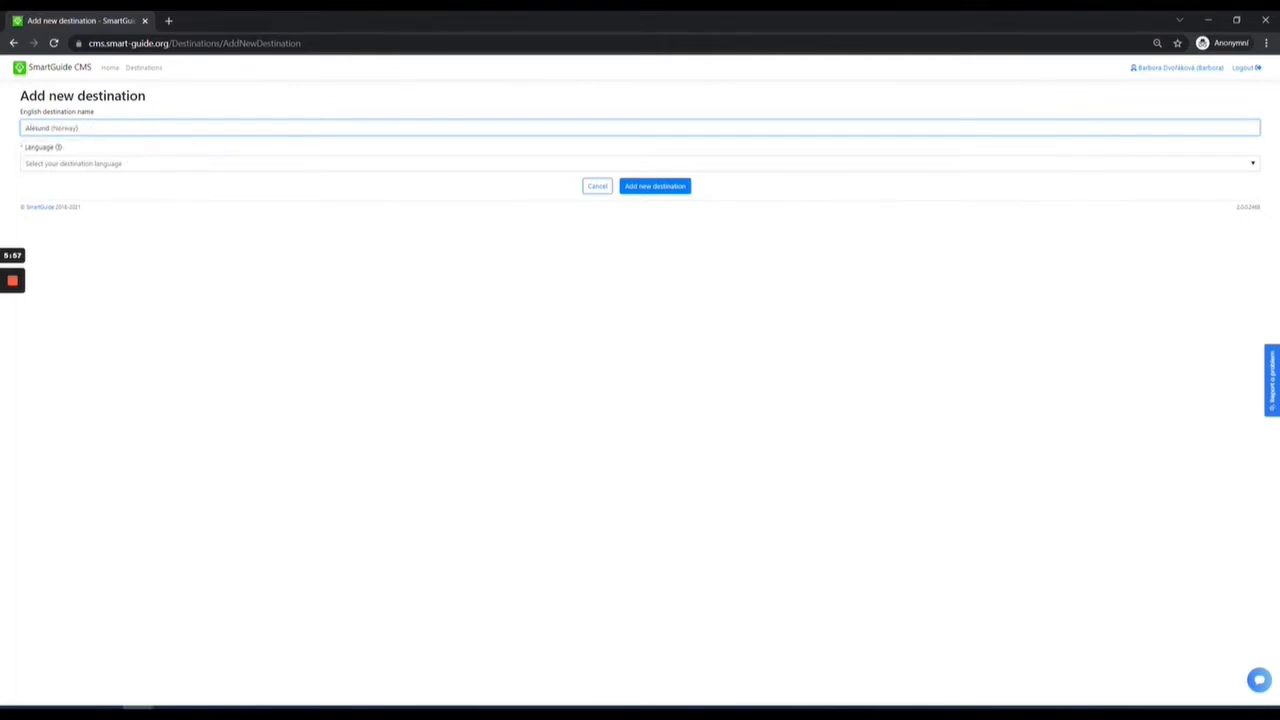
{"action": "left_click", "coordinate": [129, 163]}
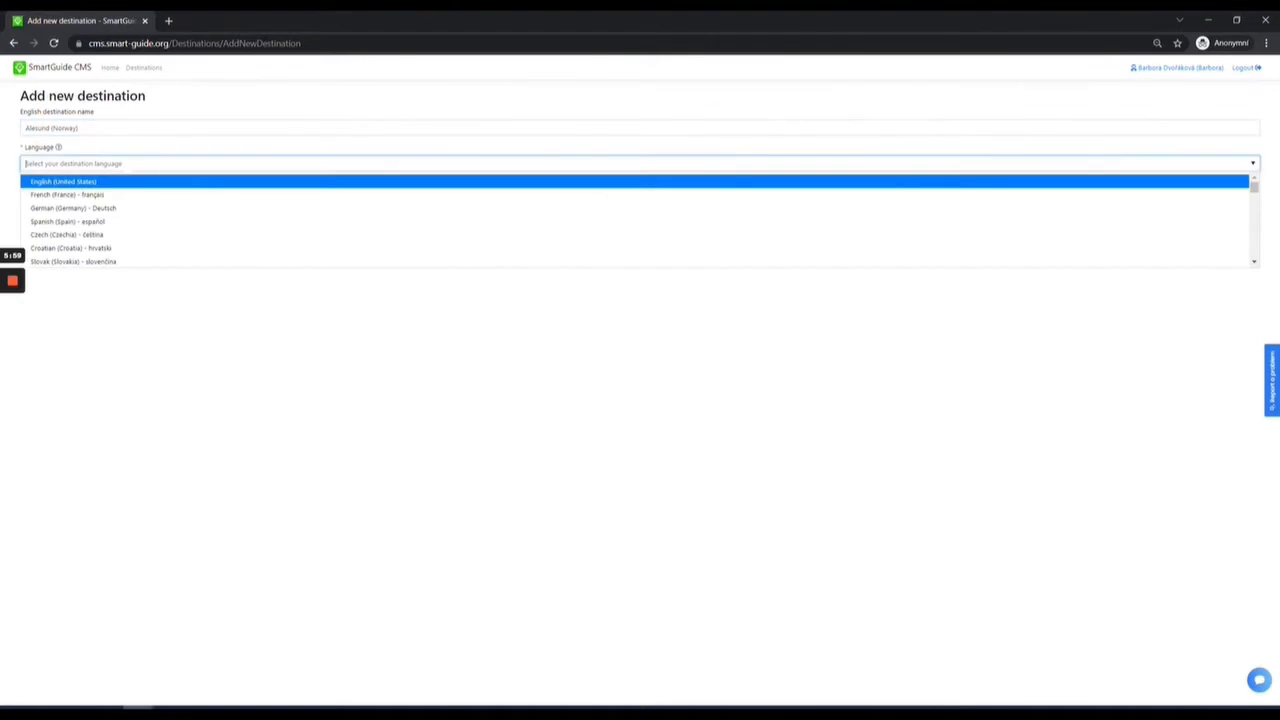
{"action": "left_click", "coordinate": [137, 183]}
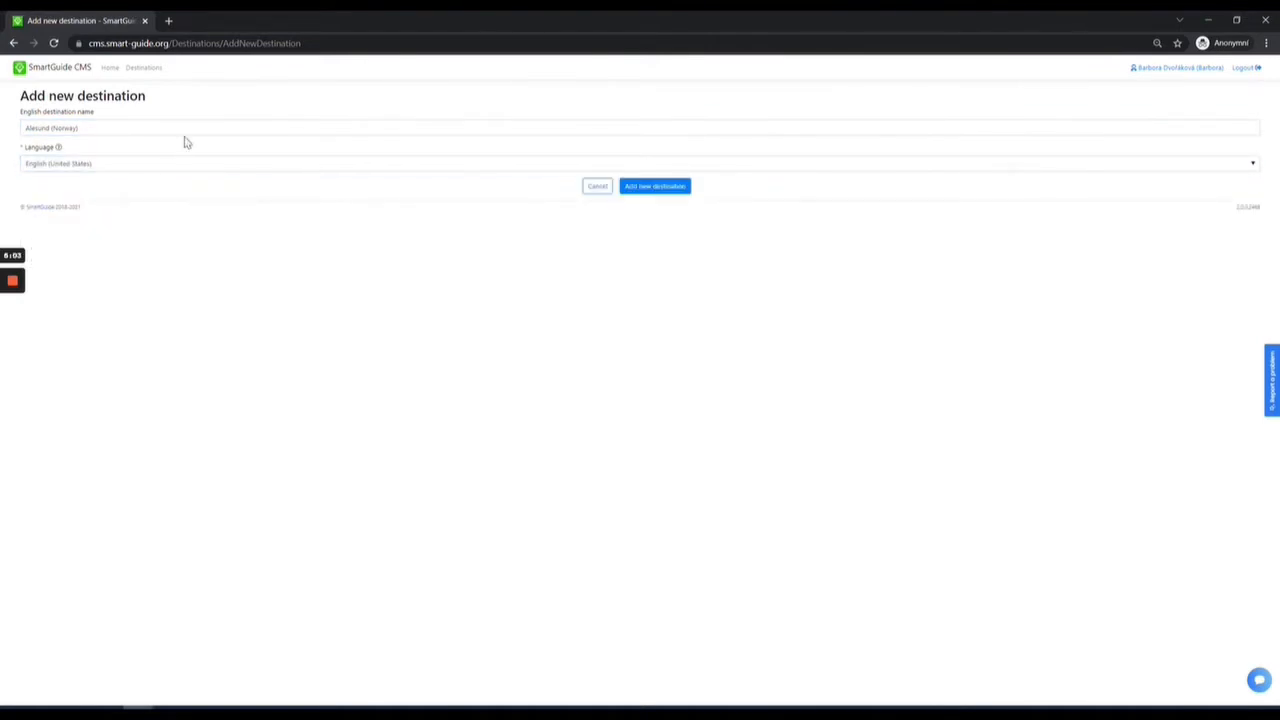
- Look through the available languages, select English (United States) again, and create the Alesund destination
{"action": "left_click", "coordinate": [1250, 164]}
{"action": "scroll", "coordinate": [243, 225], "scroll_direction": "down", "scroll_amount": 10}
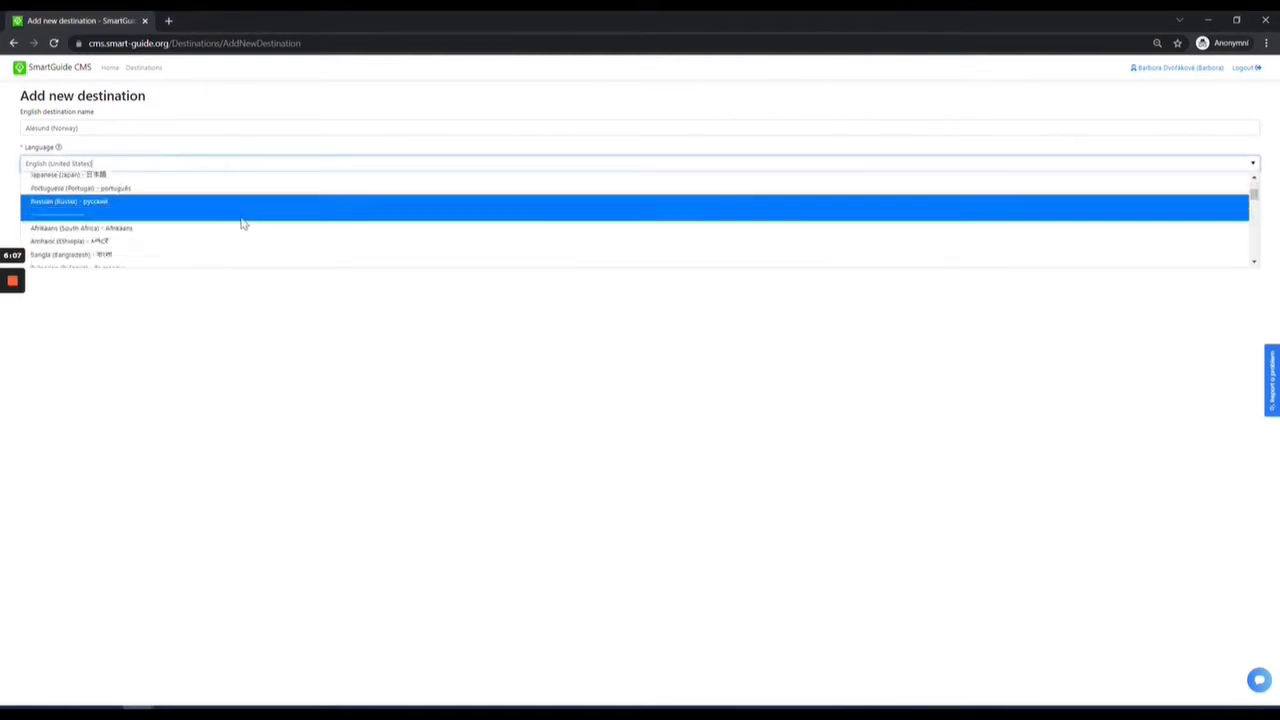
{"action": "scroll", "coordinate": [241, 225], "scroll_direction": "up", "scroll_amount": 10}
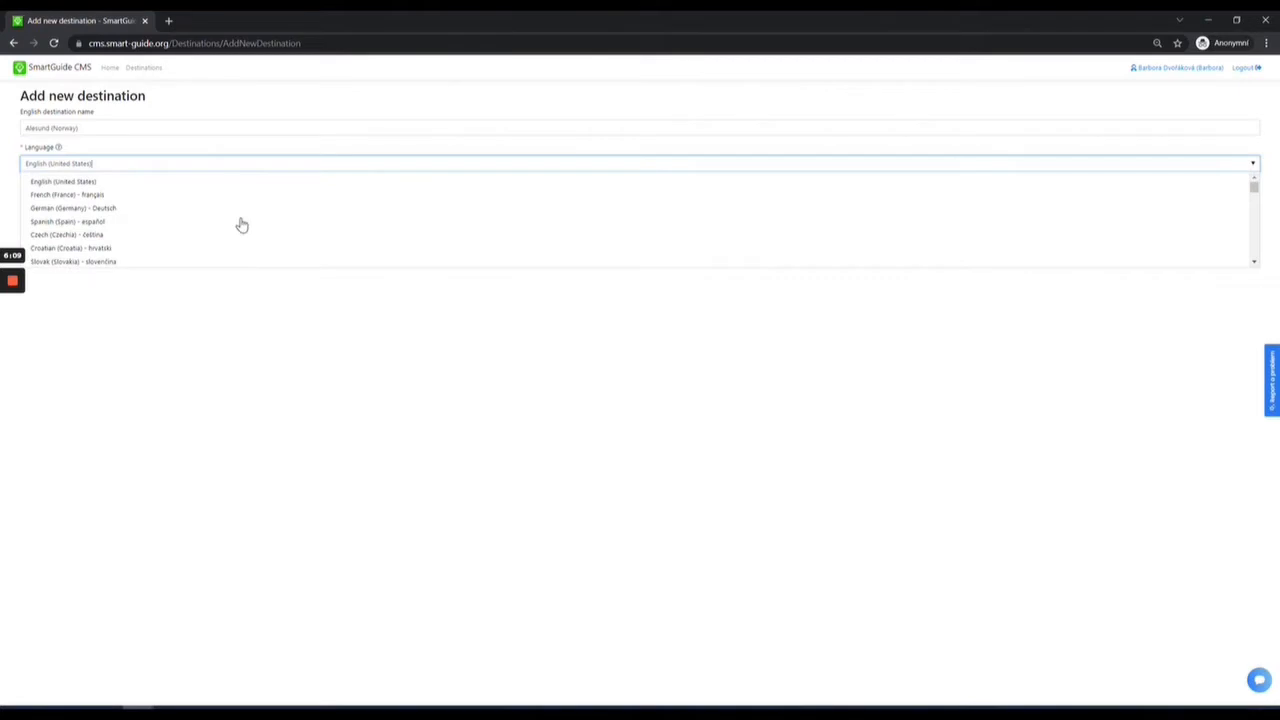
{"action": "scroll", "coordinate": [137, 200], "scroll_direction": "down", "scroll_amount": 2}
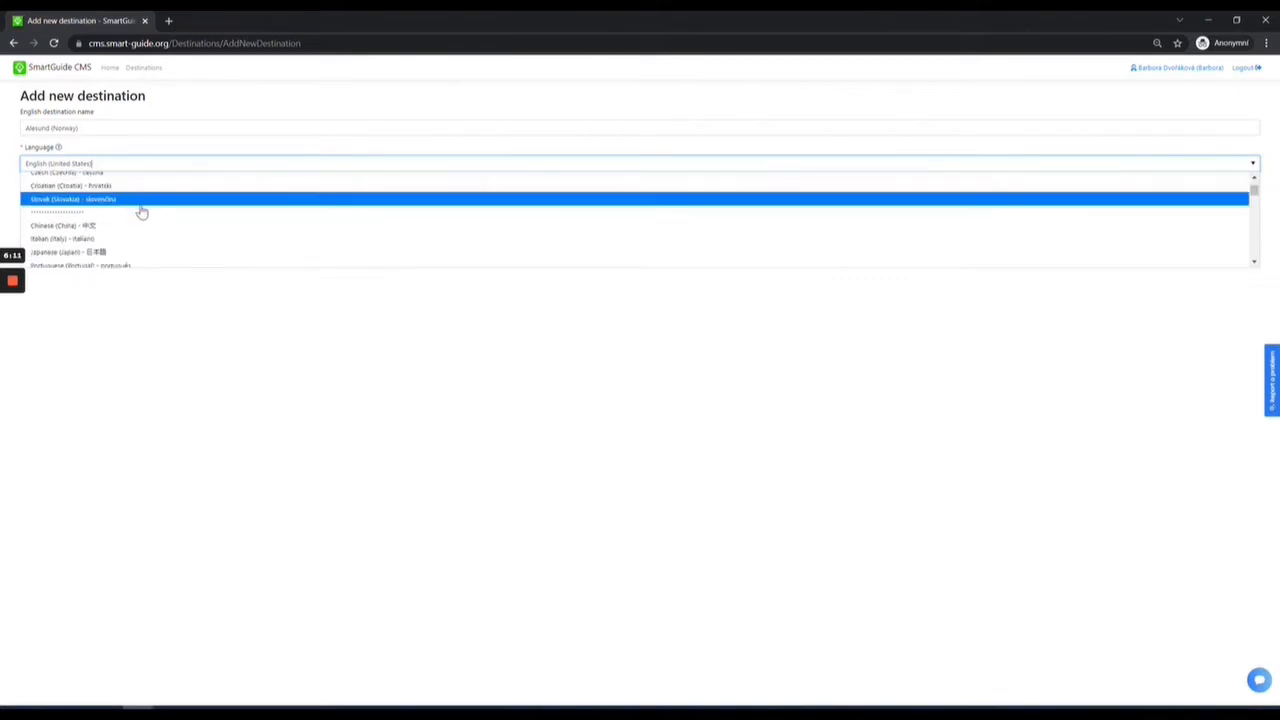
{"action": "scroll", "coordinate": [142, 212], "scroll_direction": "up", "scroll_amount": 3}
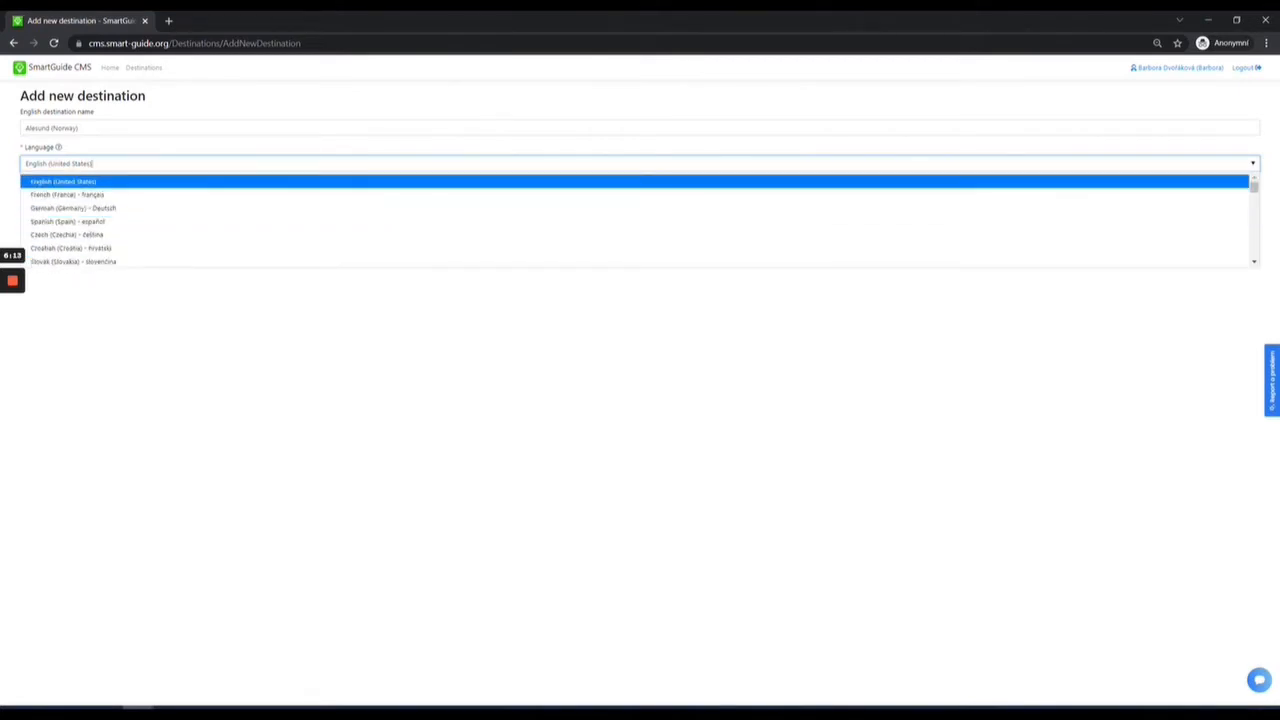
{"action": "left_click", "coordinate": [306, 183]}
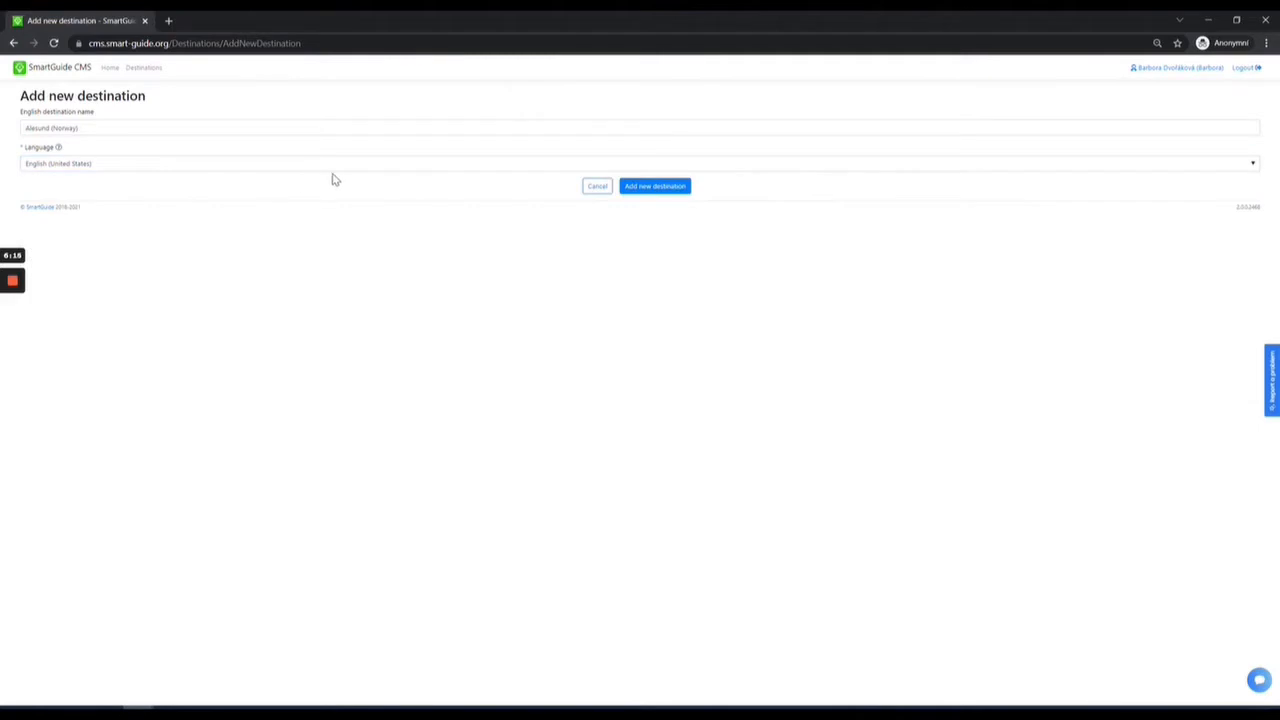
{"action": "left_click", "coordinate": [648, 190]}
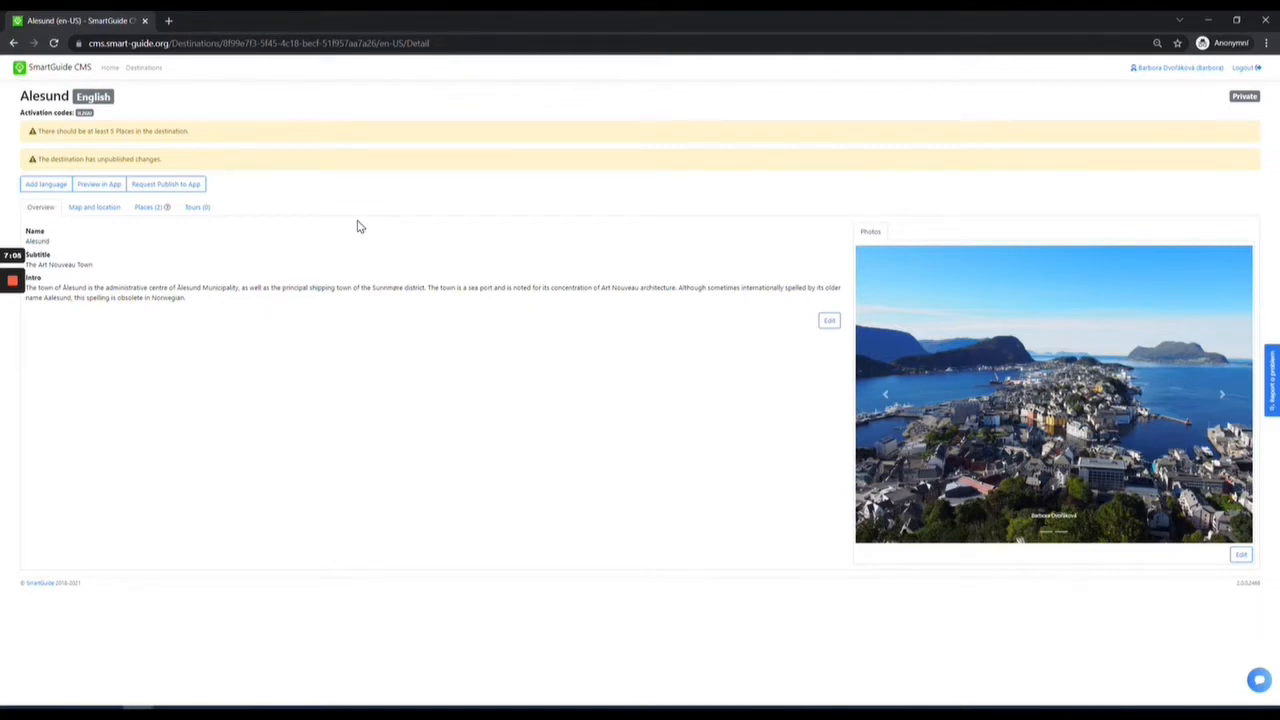
- Return to the CMS home page, open the Content Structure within the App video tutorial, and close it
{"action": "left_click", "coordinate": [110, 67]}
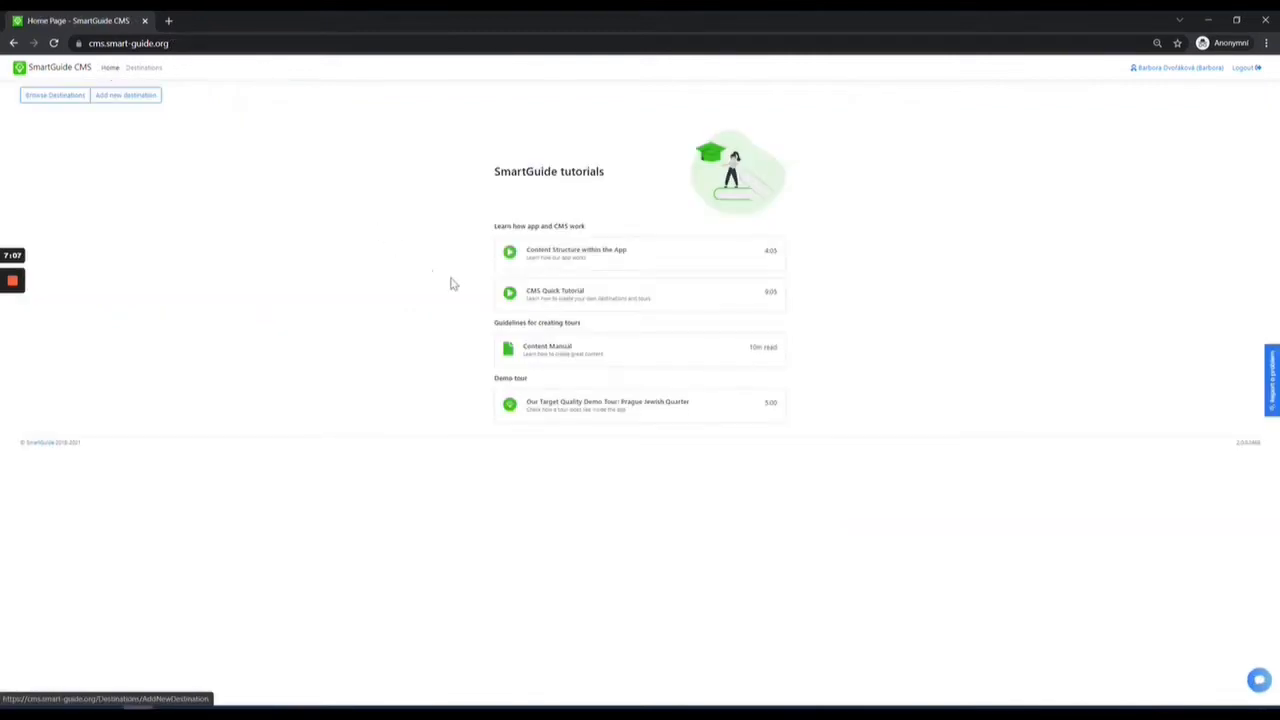
{"action": "left_click", "coordinate": [569, 257]}
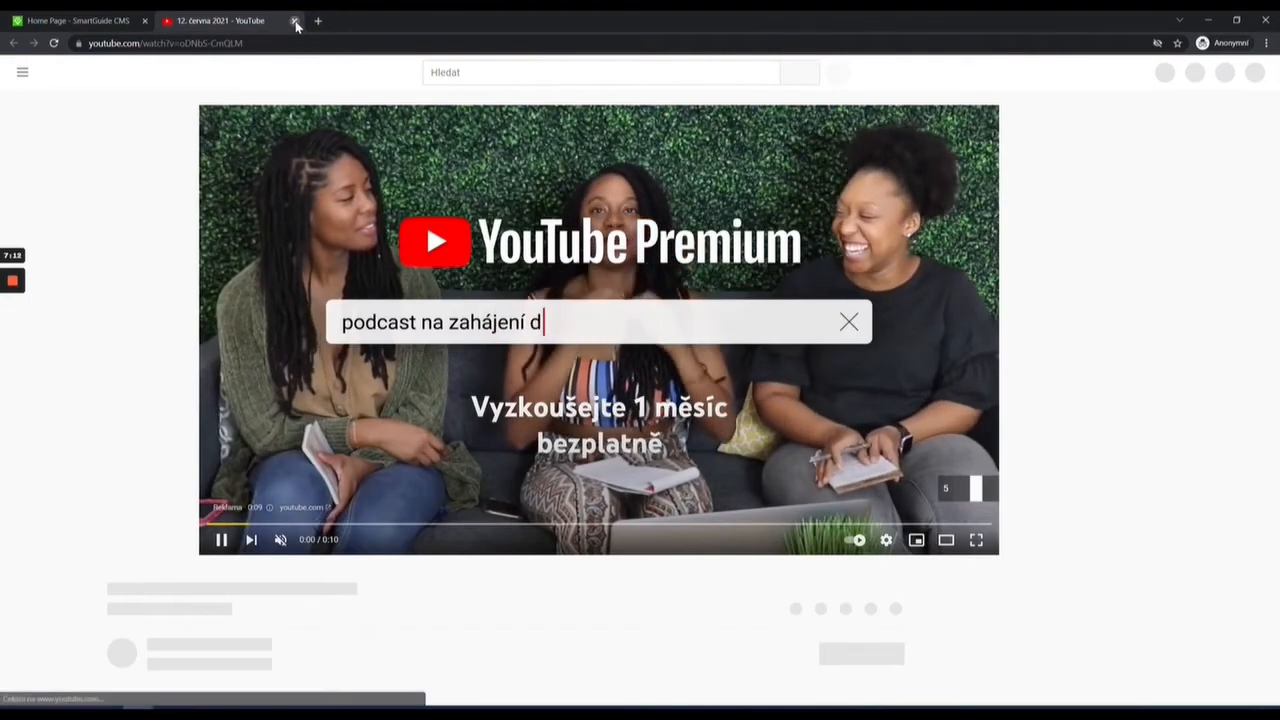
{"action": "left_click", "coordinate": [294, 21]}
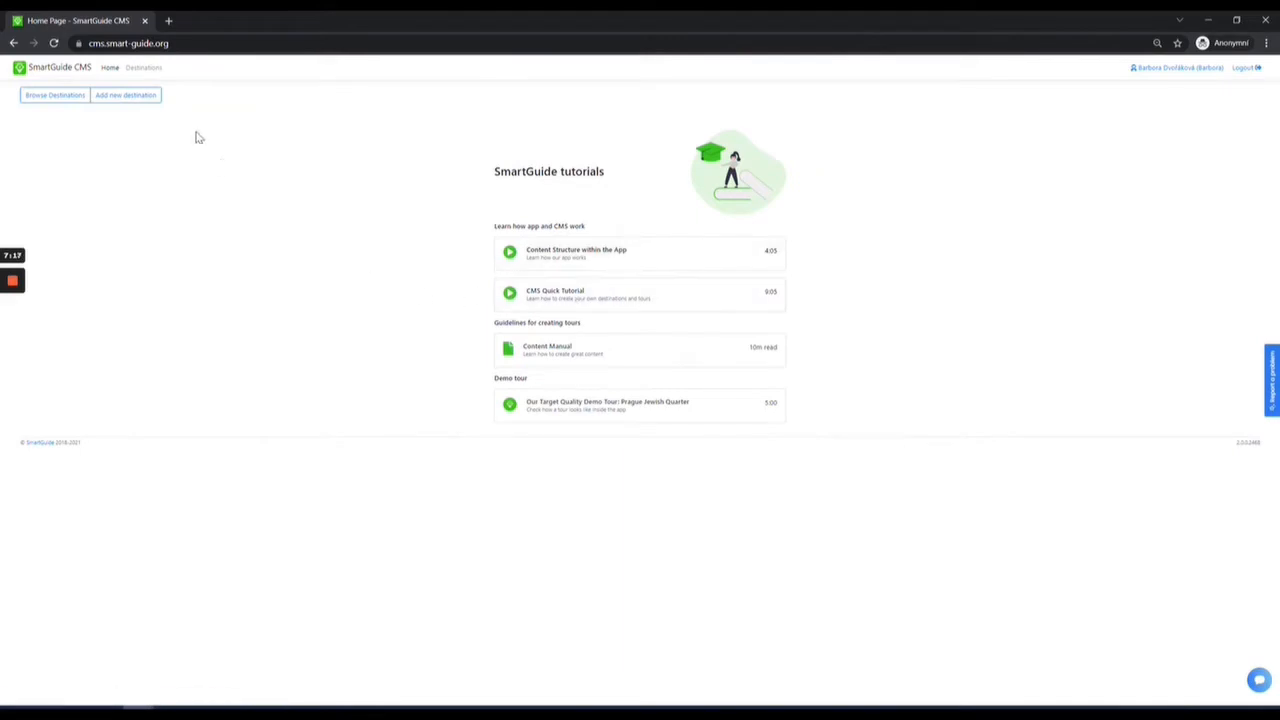
- Open the Alesund destination from the destinations list, and open its name, subtitle and intro for editing and save them
{"action": "left_click", "coordinate": [145, 70]}
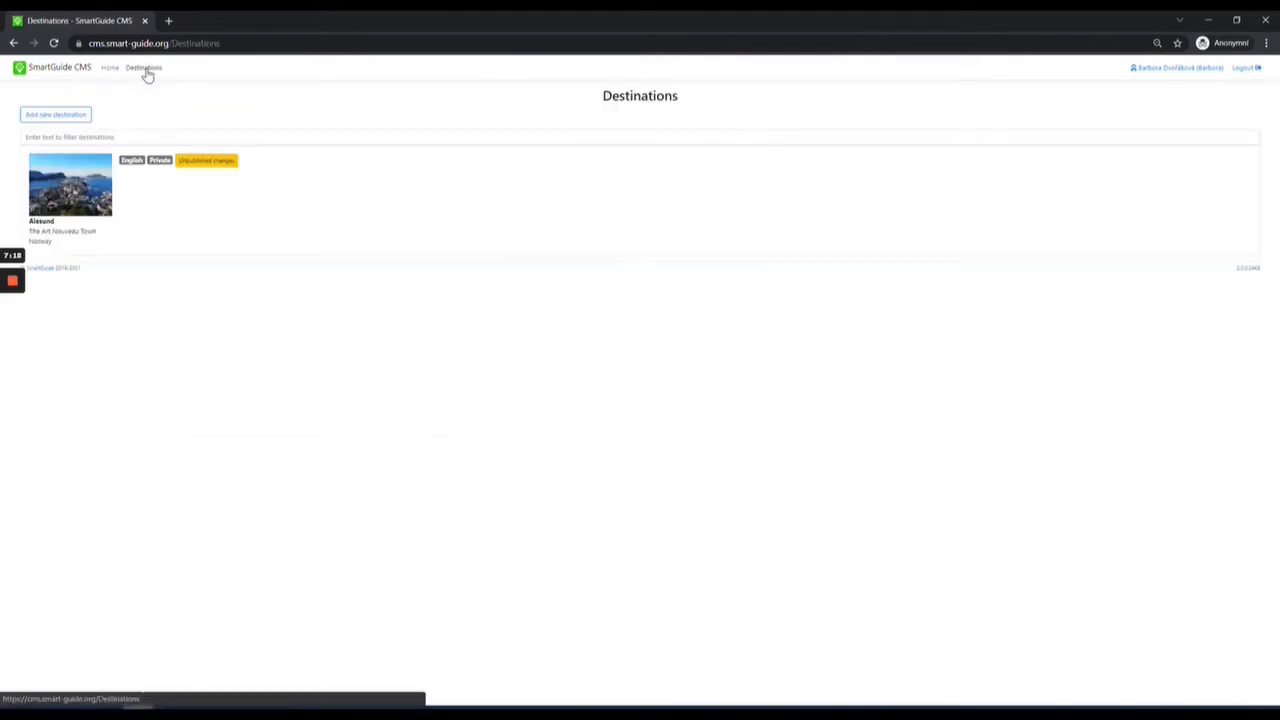
{"action": "left_click", "coordinate": [85, 199]}
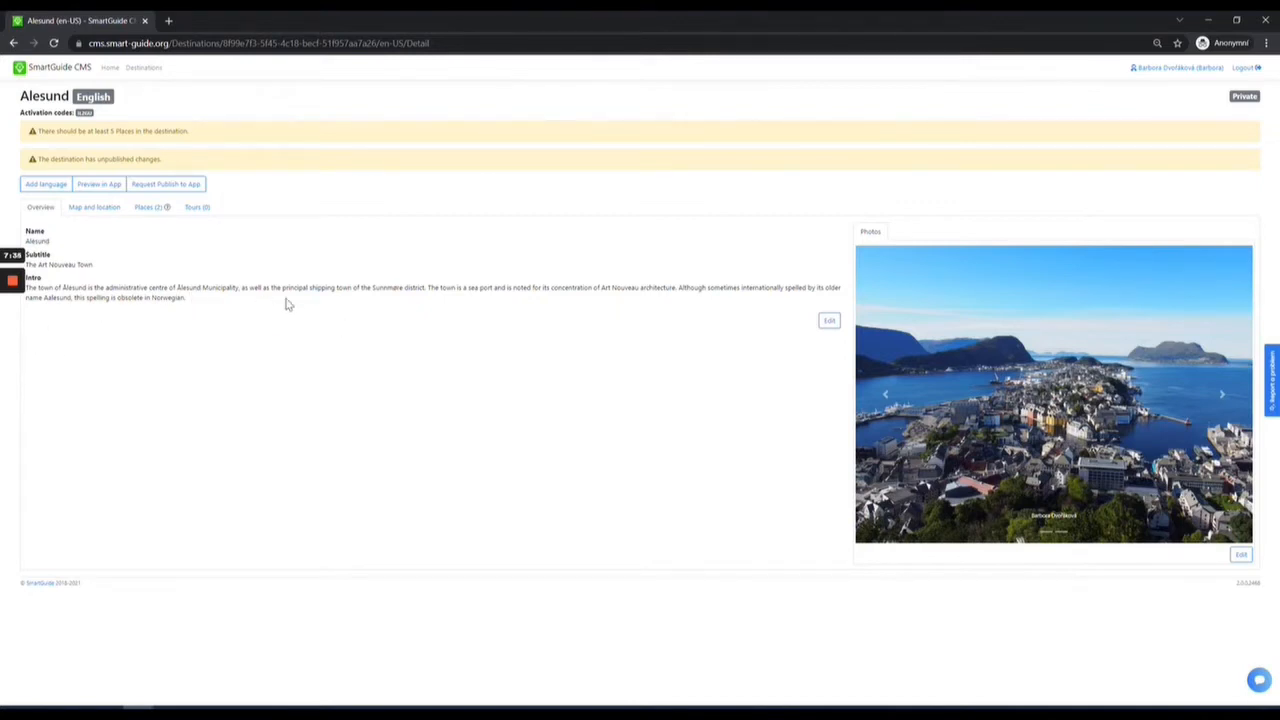
{"action": "left_click", "coordinate": [829, 322]}
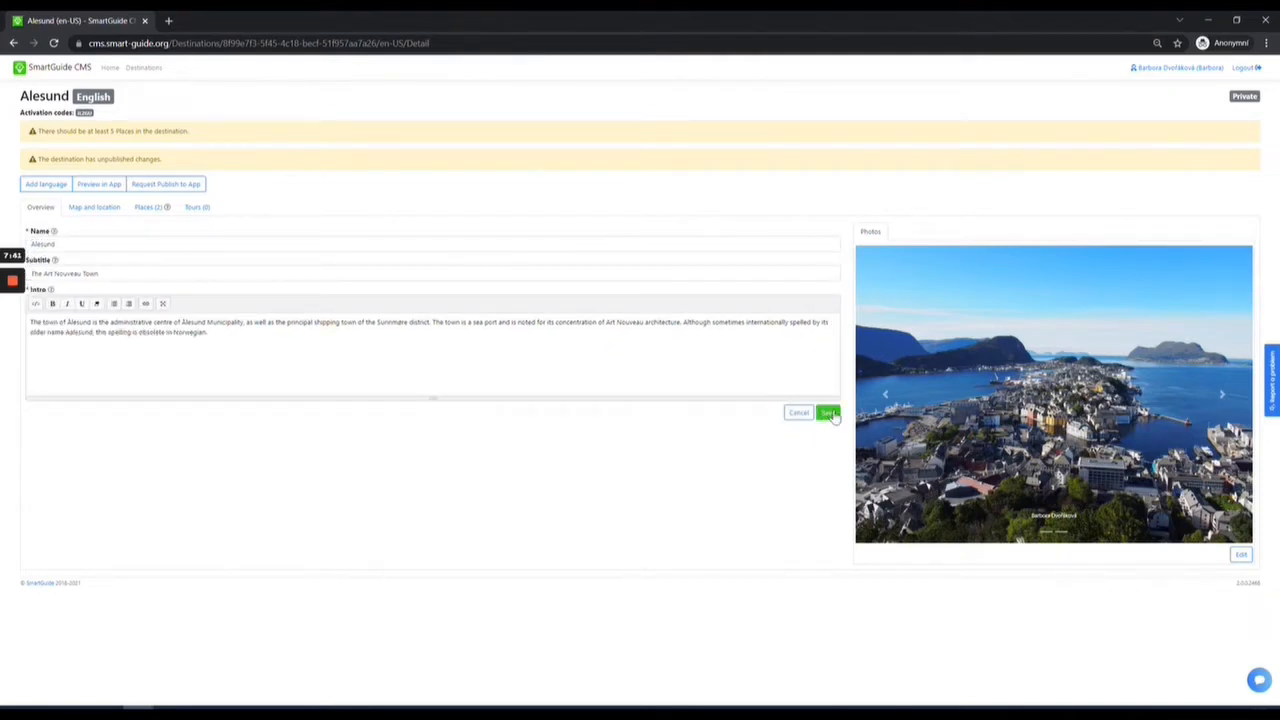
{"action": "left_click", "coordinate": [829, 414]}
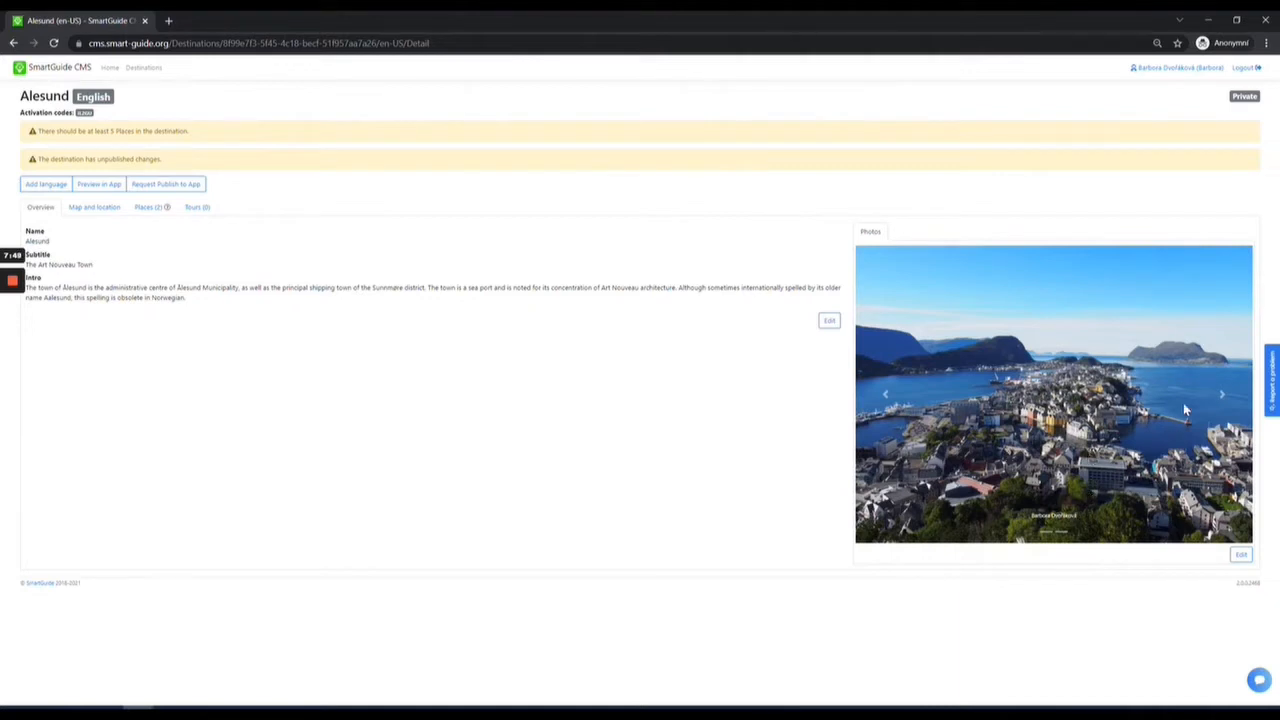
- View both of Alesund's photos and examine the destination's boundary and place markers on its map
{"action": "left_click", "coordinate": [1220, 400]}
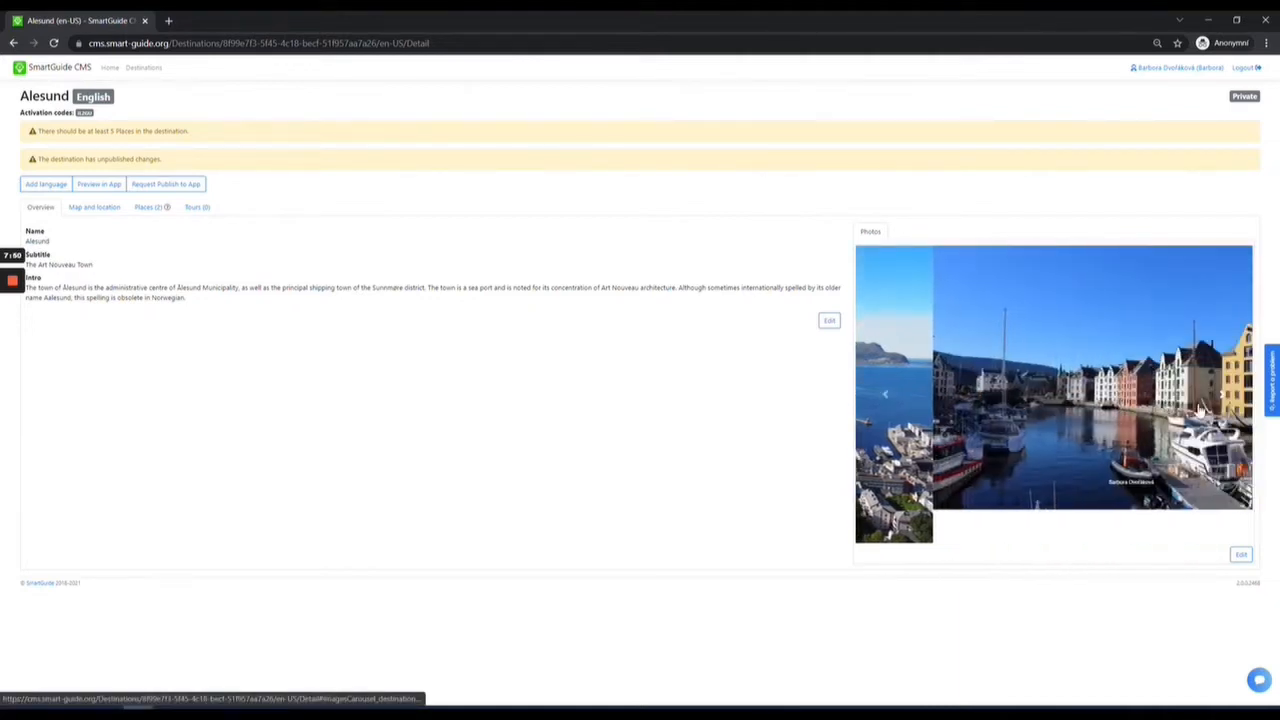
{"action": "left_click", "coordinate": [885, 380]}
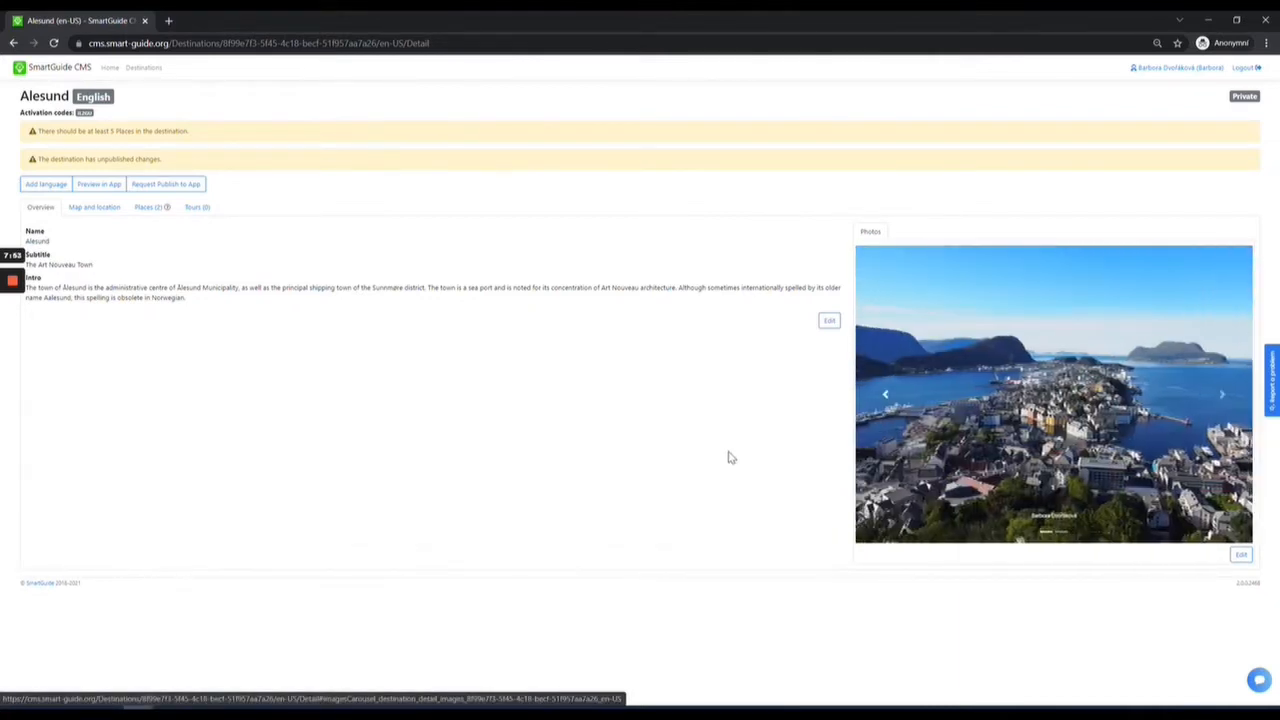
{"action": "left_click", "coordinate": [82, 210]}
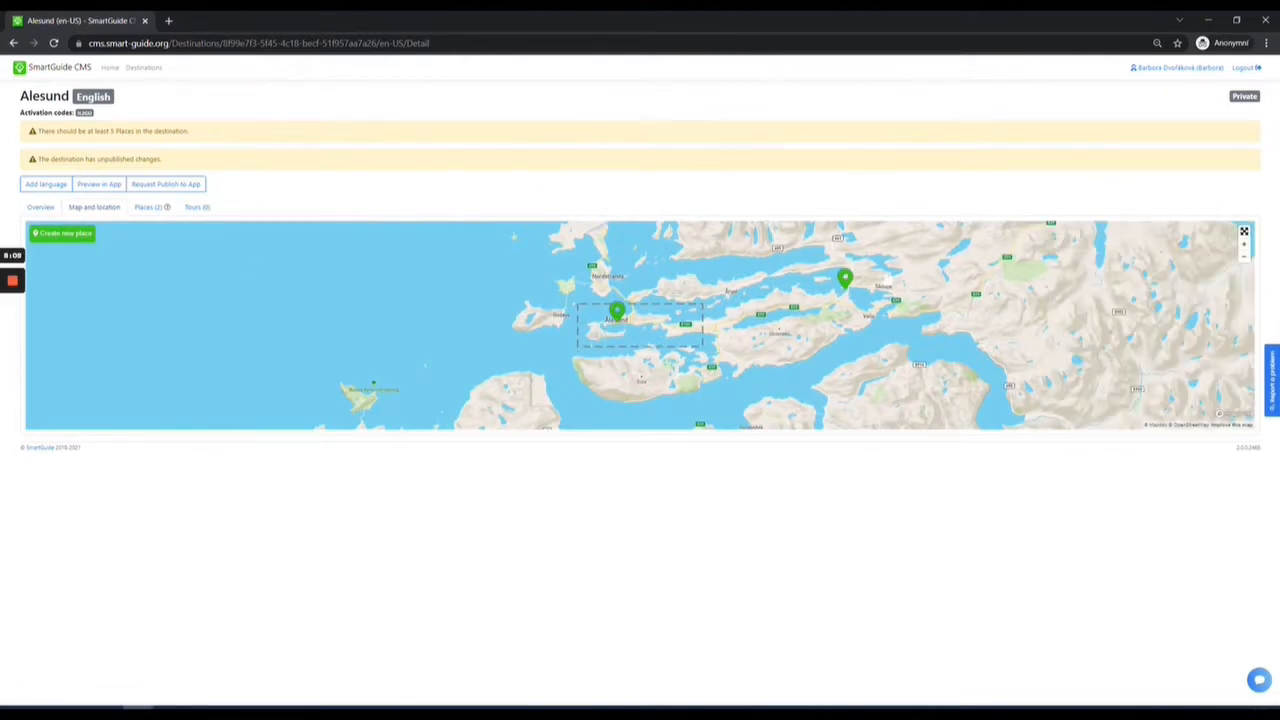
{"action": "scroll", "coordinate": [615, 326], "scroll_direction": "up", "scroll_amount": 2}
{"action": "scroll", "coordinate": [618, 326], "scroll_direction": "up", "scroll_amount": 4}
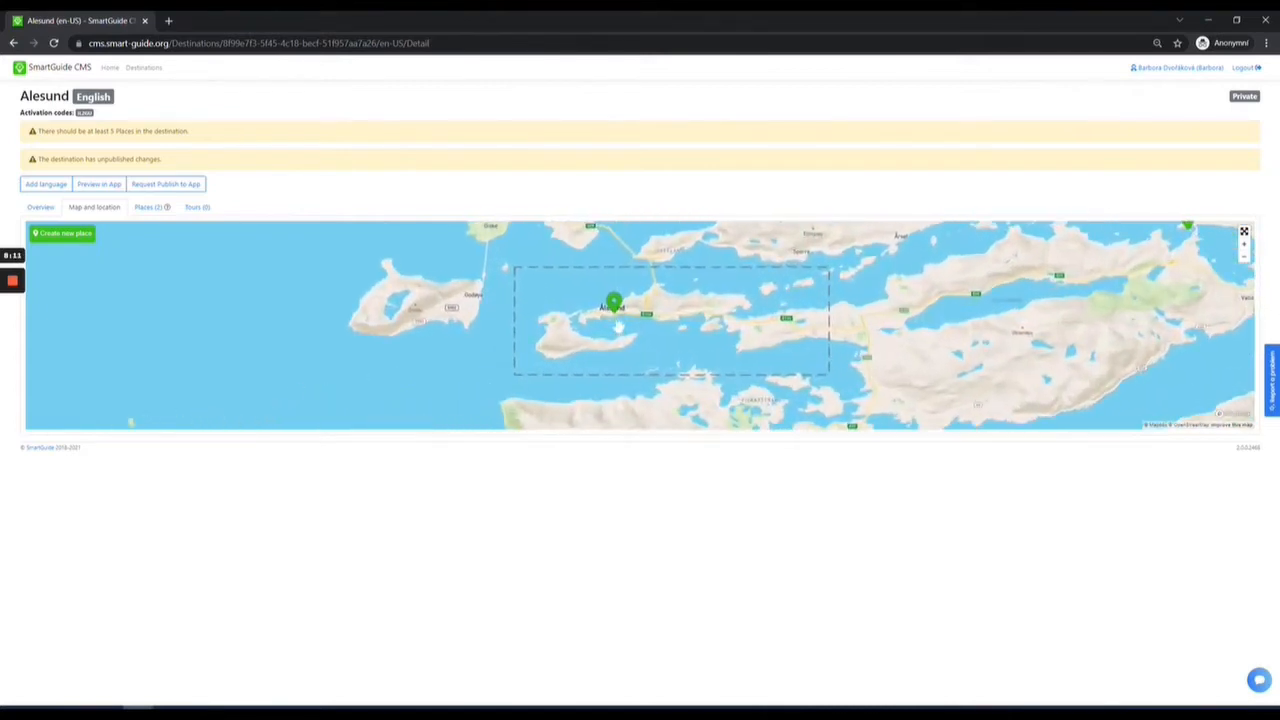
{"action": "scroll", "coordinate": [618, 326], "scroll_direction": "up", "scroll_amount": 1}
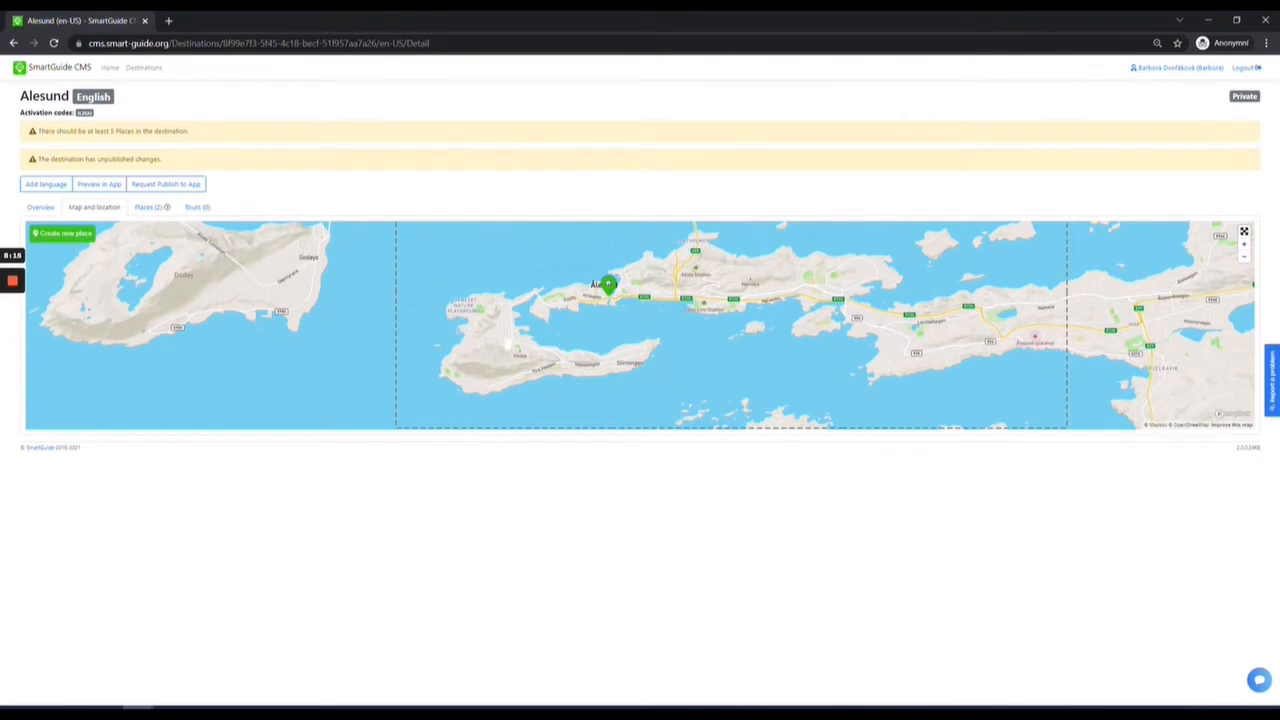
- Hide the Art Museum KUBE place from the Alesund destination
{"action": "left_click", "coordinate": [147, 213]}
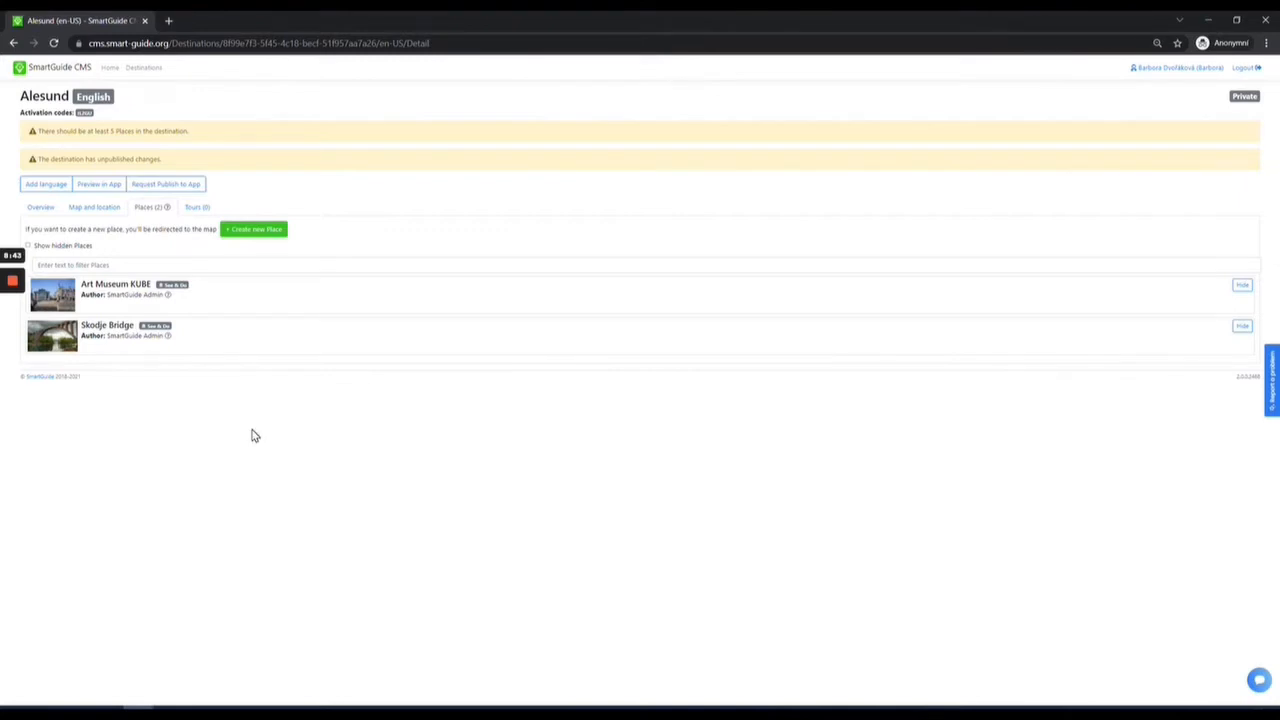
{"action": "left_click", "coordinate": [1242, 287]}
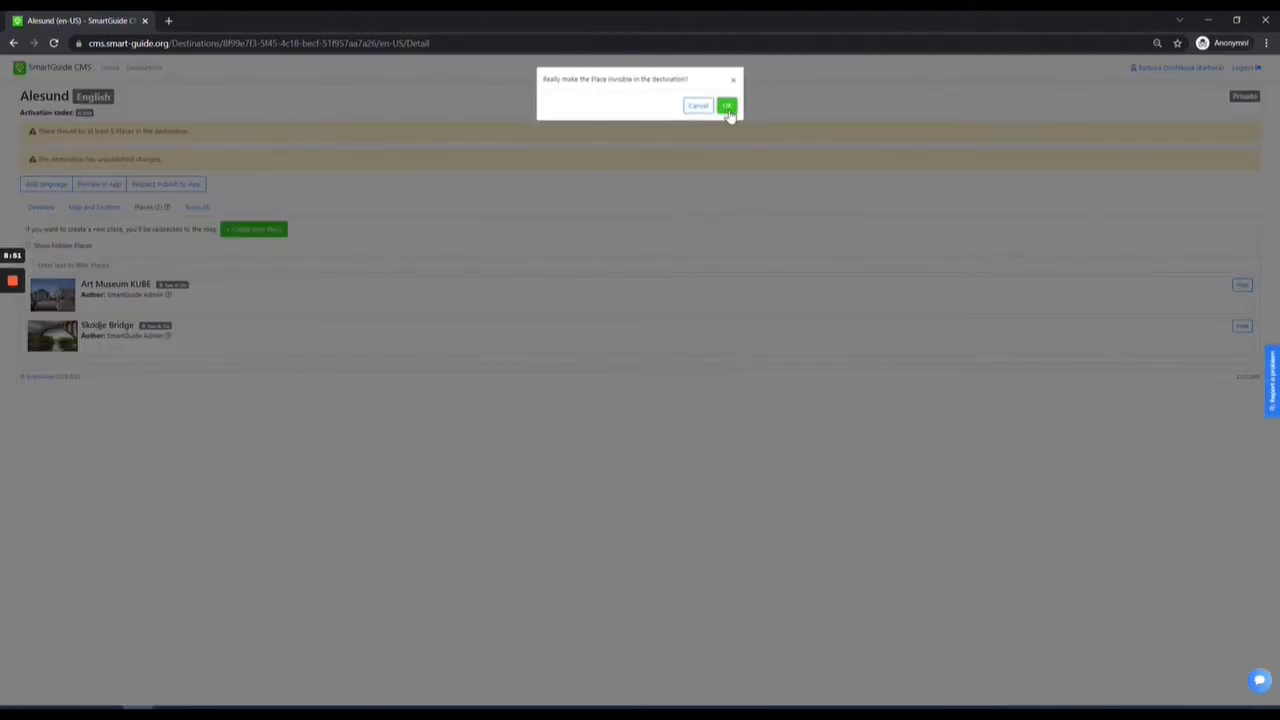
{"action": "left_click", "coordinate": [727, 107]}
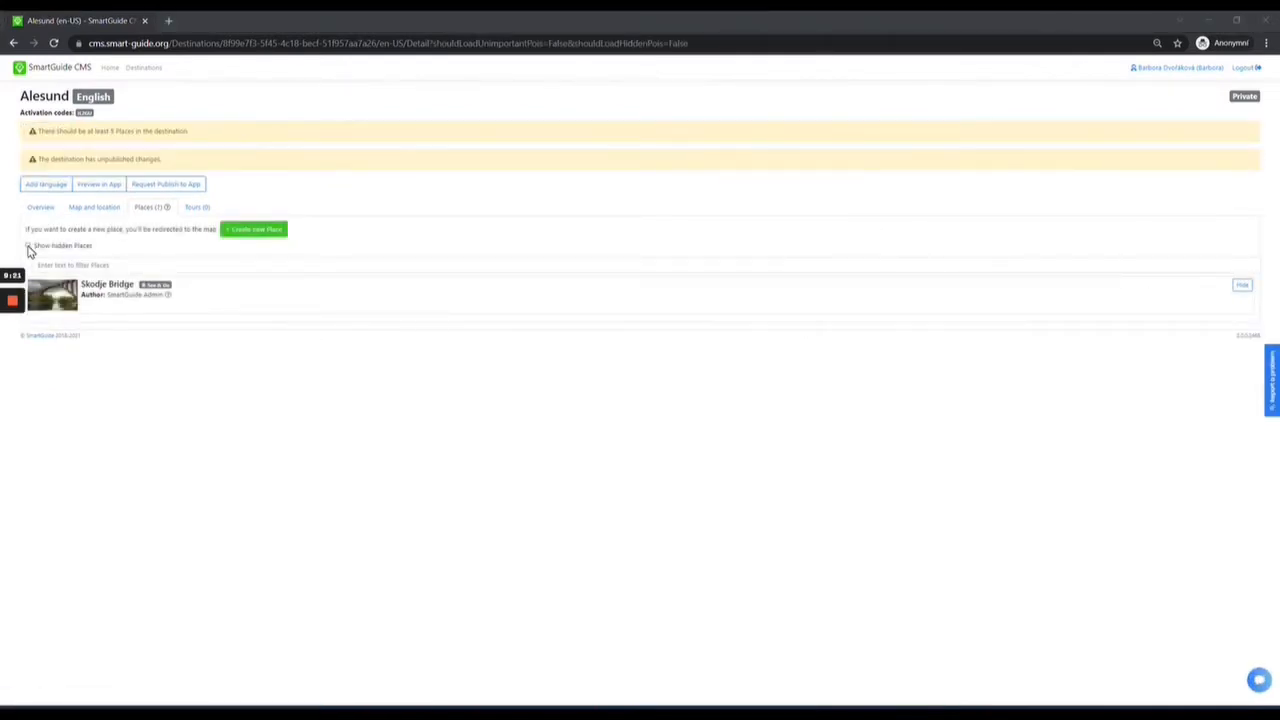
- Temporarily show the hidden places in Alesund's places list to review them, and return to the destination's overview
{"action": "left_click", "coordinate": [28, 246]}
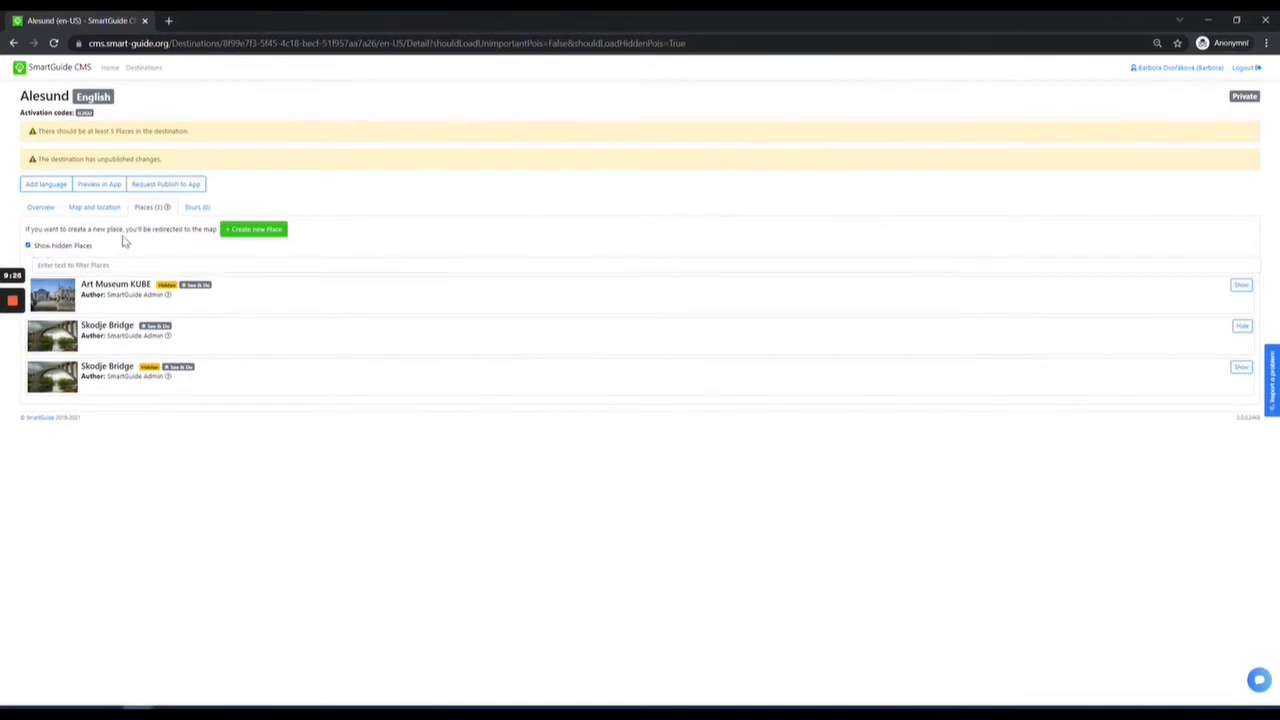
{"action": "left_click", "coordinate": [28, 247]}
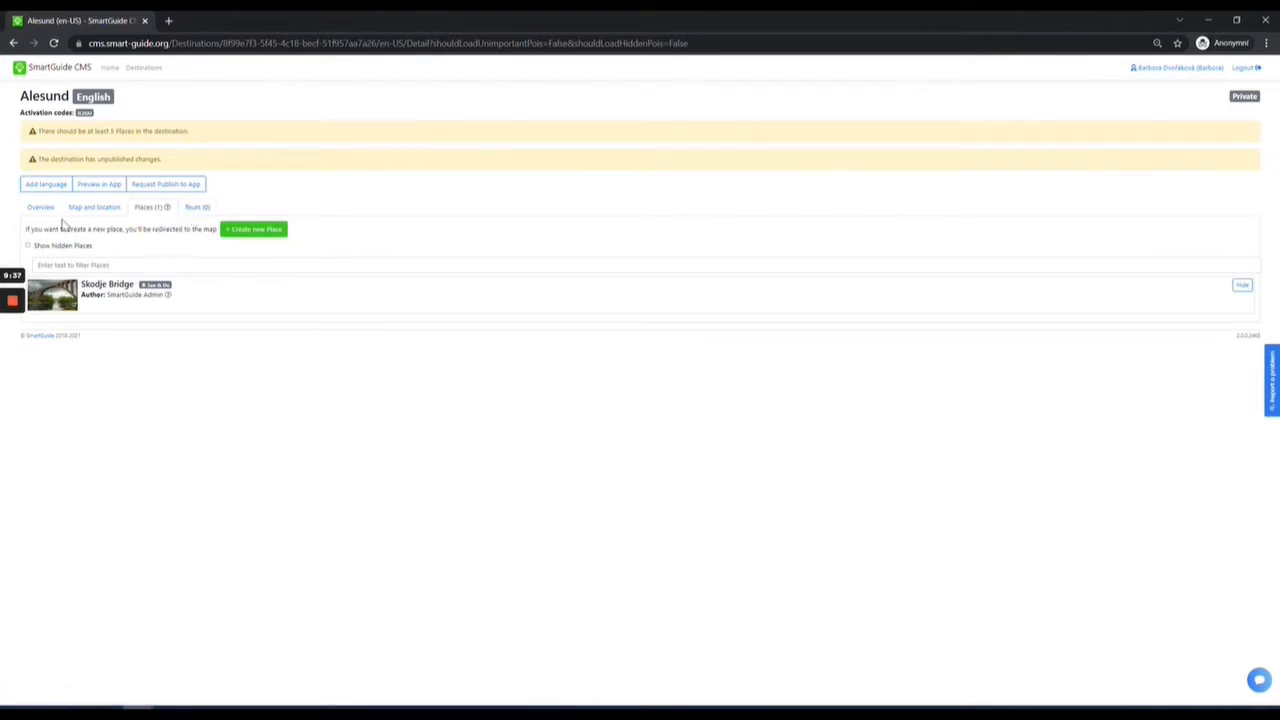
{"action": "left_click", "coordinate": [46, 210]}
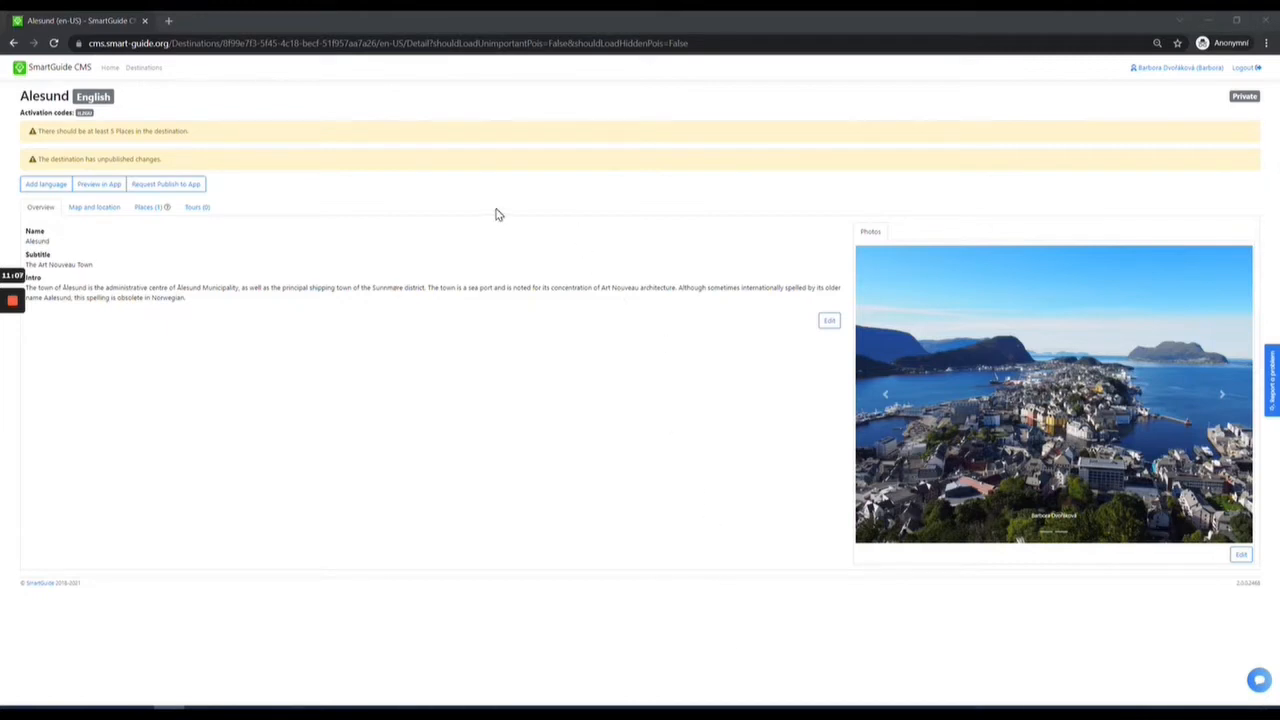
{"action": "key", "text": "alt+Tab"}
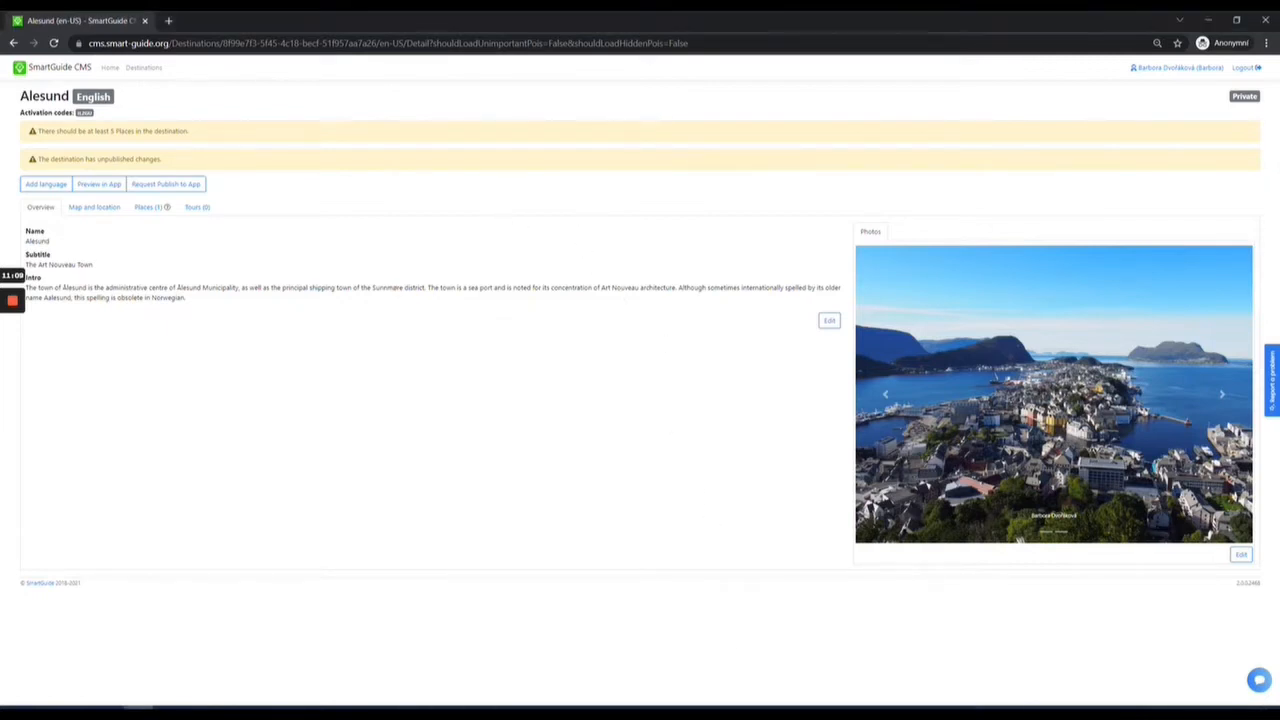
- Switch to the Alesund document in Word and examine the prepared texts for its places and tour
{"action": "key", "text": "alt+Tab"}
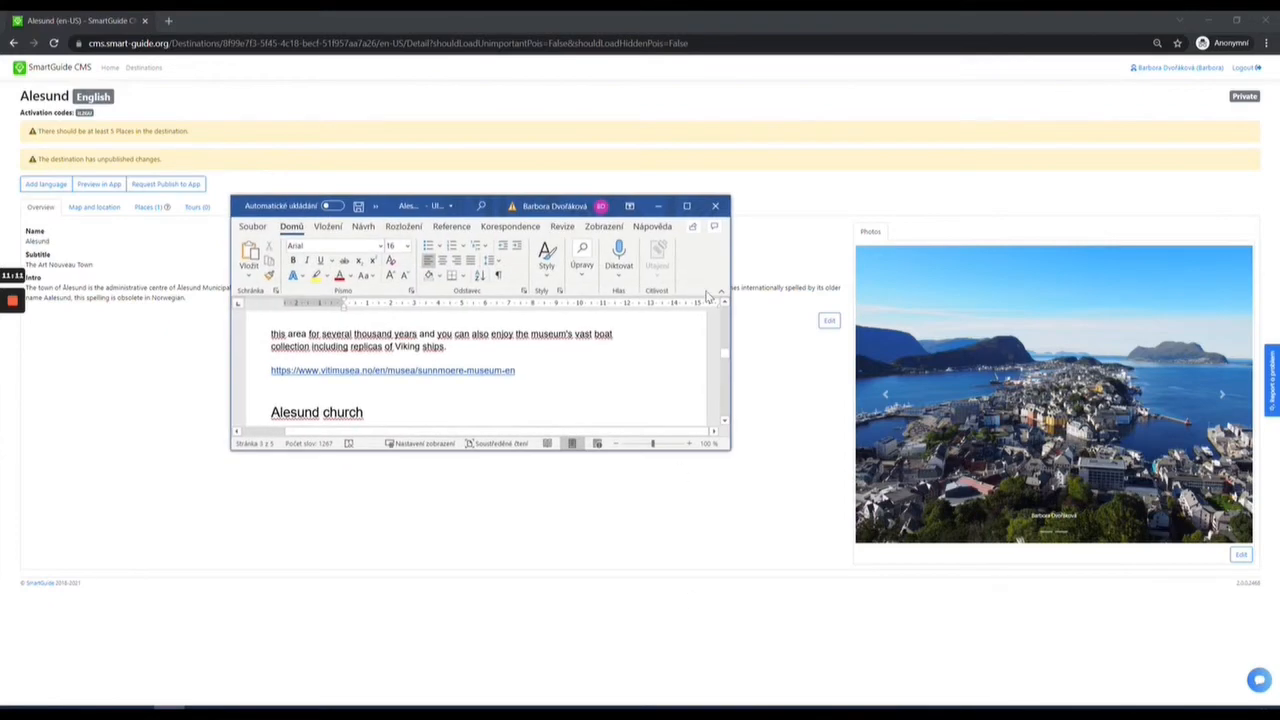
{"action": "left_click", "coordinate": [688, 207]}
{"action": "scroll", "coordinate": [640, 400], "scroll_direction": "up", "scroll_amount": 10}
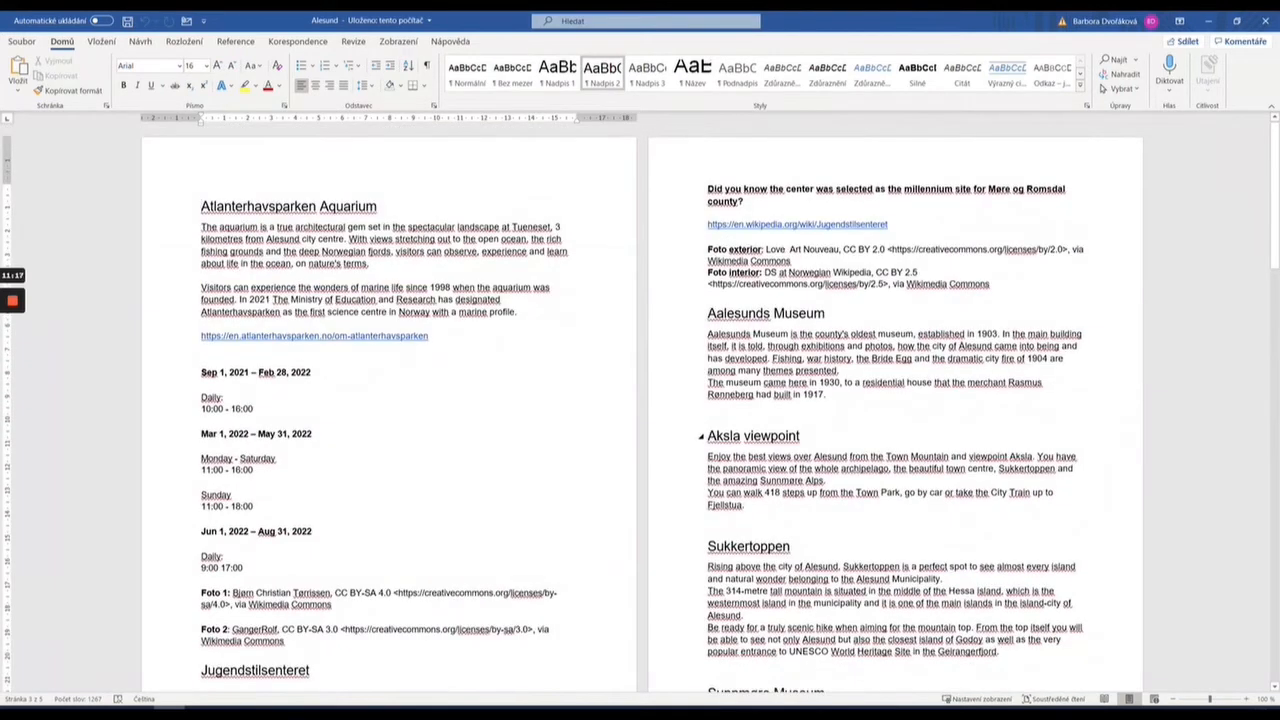
{"action": "scroll", "coordinate": [640, 400], "scroll_direction": "down", "scroll_amount": 5}
{"action": "scroll", "coordinate": [640, 400], "scroll_direction": "down", "scroll_amount": 3}
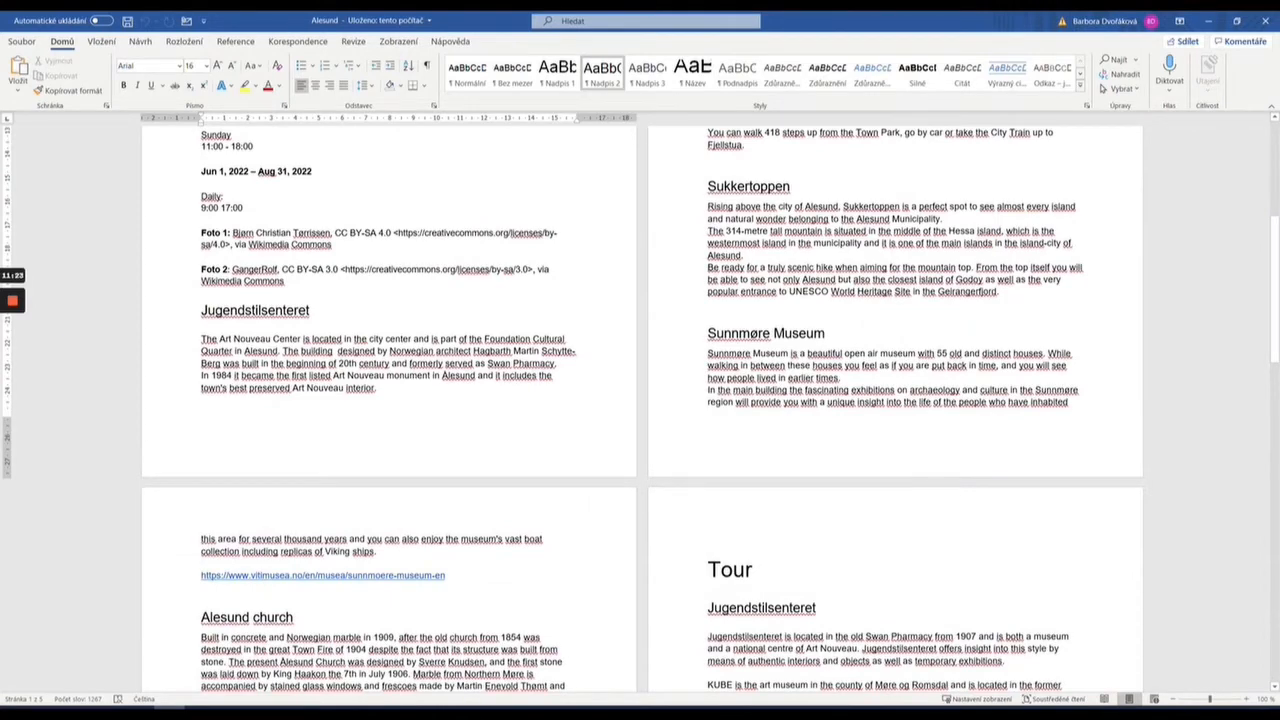
{"action": "scroll", "coordinate": [640, 400], "scroll_direction": "up", "scroll_amount": 7}
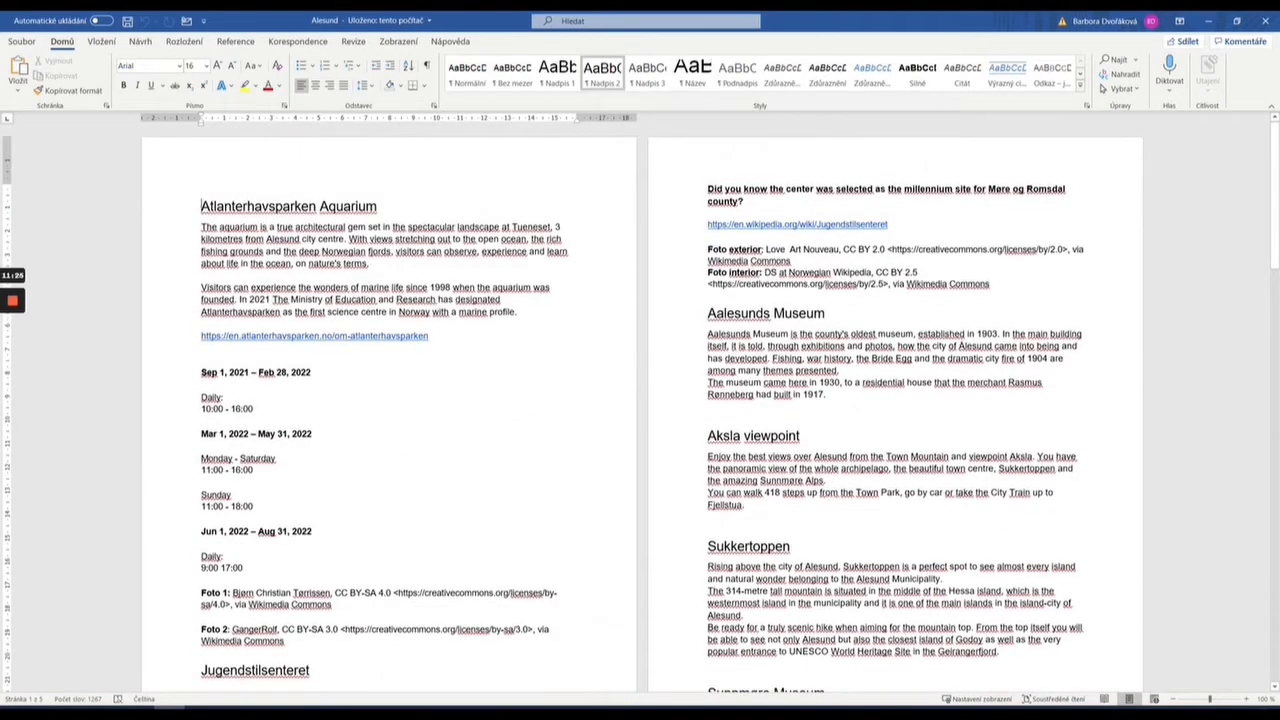
{"action": "scroll", "coordinate": [640, 400], "scroll_direction": "down", "scroll_amount": 15}
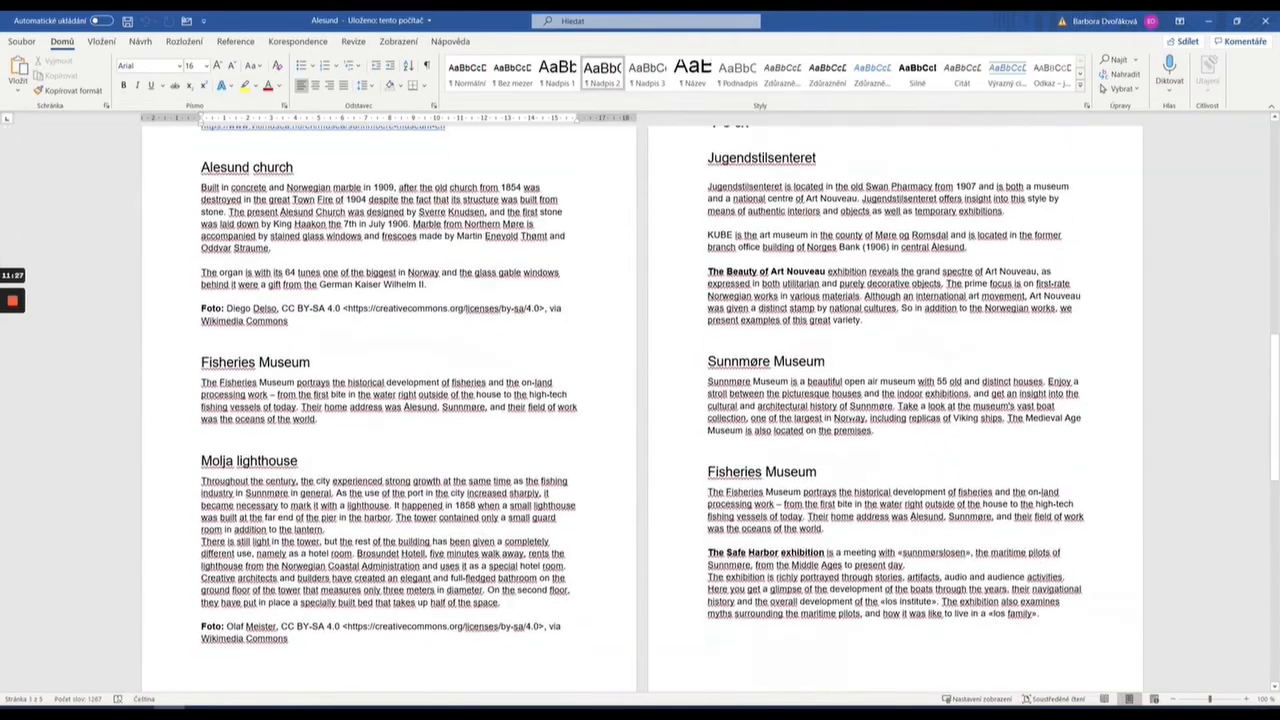
{"action": "scroll", "coordinate": [640, 400], "scroll_direction": "down", "scroll_amount": 5}
{"action": "scroll", "coordinate": [640, 400], "scroll_direction": "up", "scroll_amount": 20}
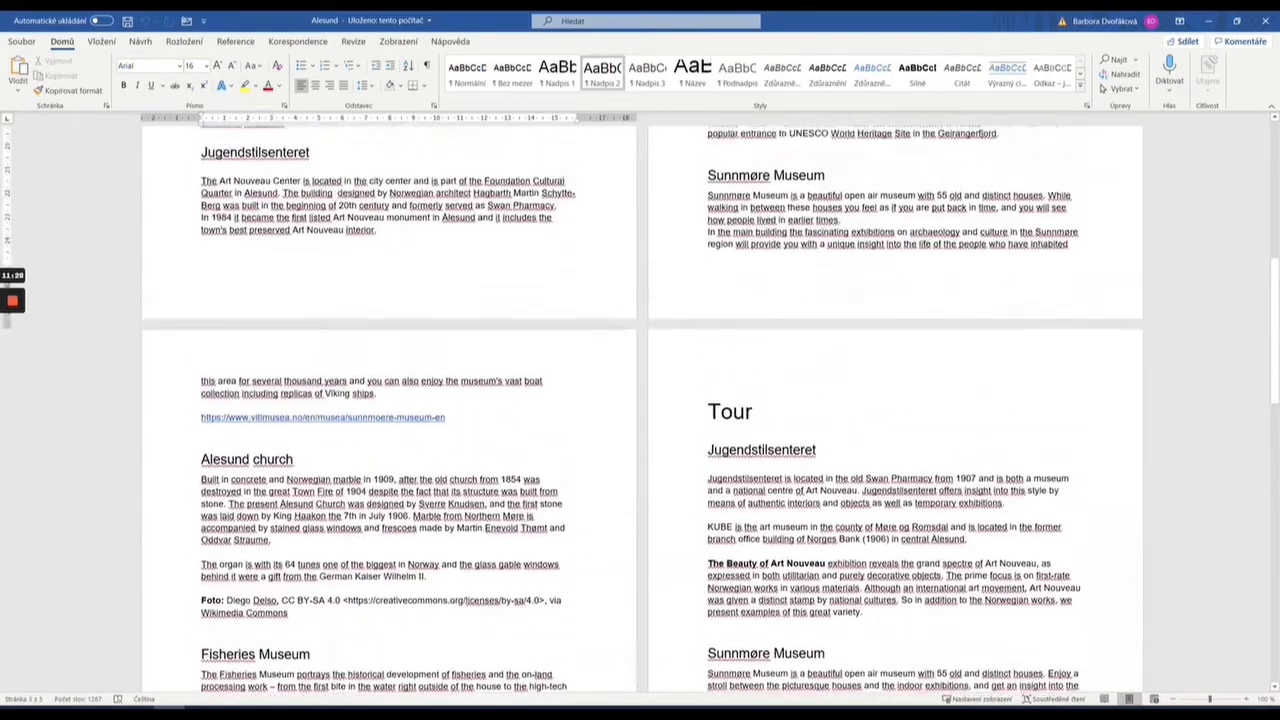
{"action": "scroll", "coordinate": [640, 400], "scroll_direction": "up", "scroll_amount": 1}
{"action": "left_click", "coordinate": [1208, 21]}
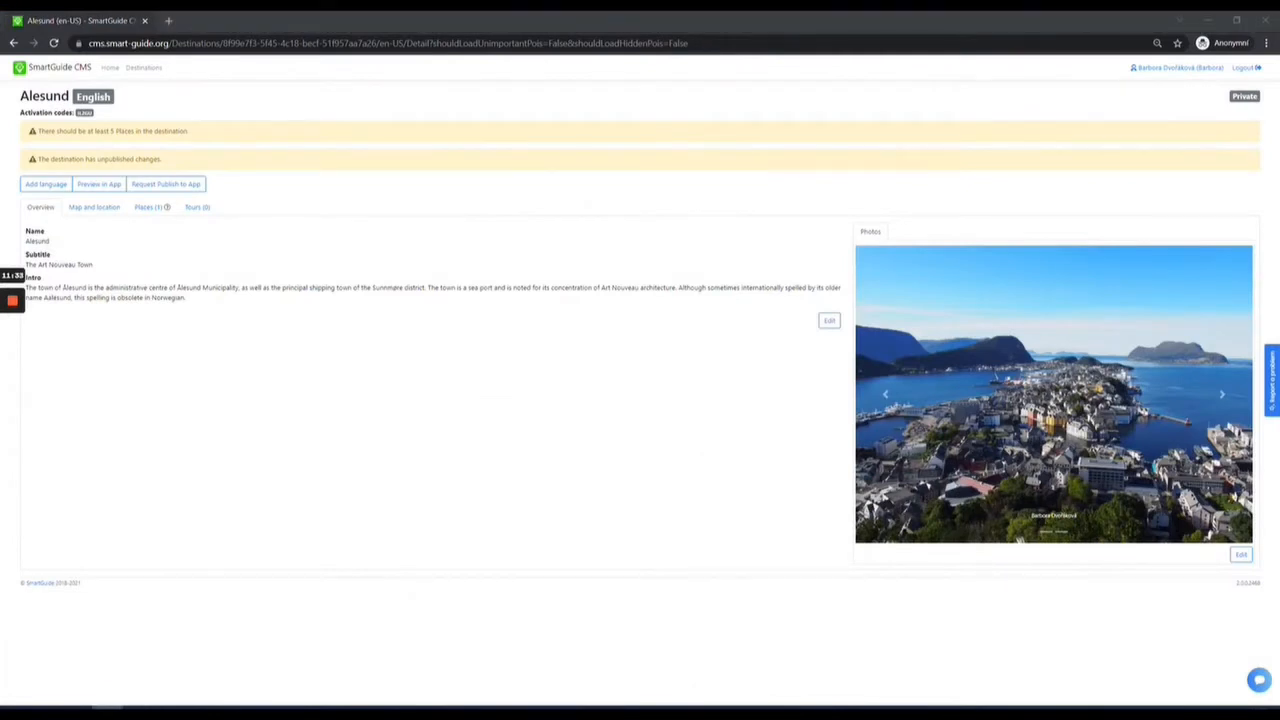
- Switch to File Explorer and review the prepared place photos in the SmartGuide folder
{"action": "left_click_drag", "start_coordinate": [740, 718], "coordinate": [728, 136]}
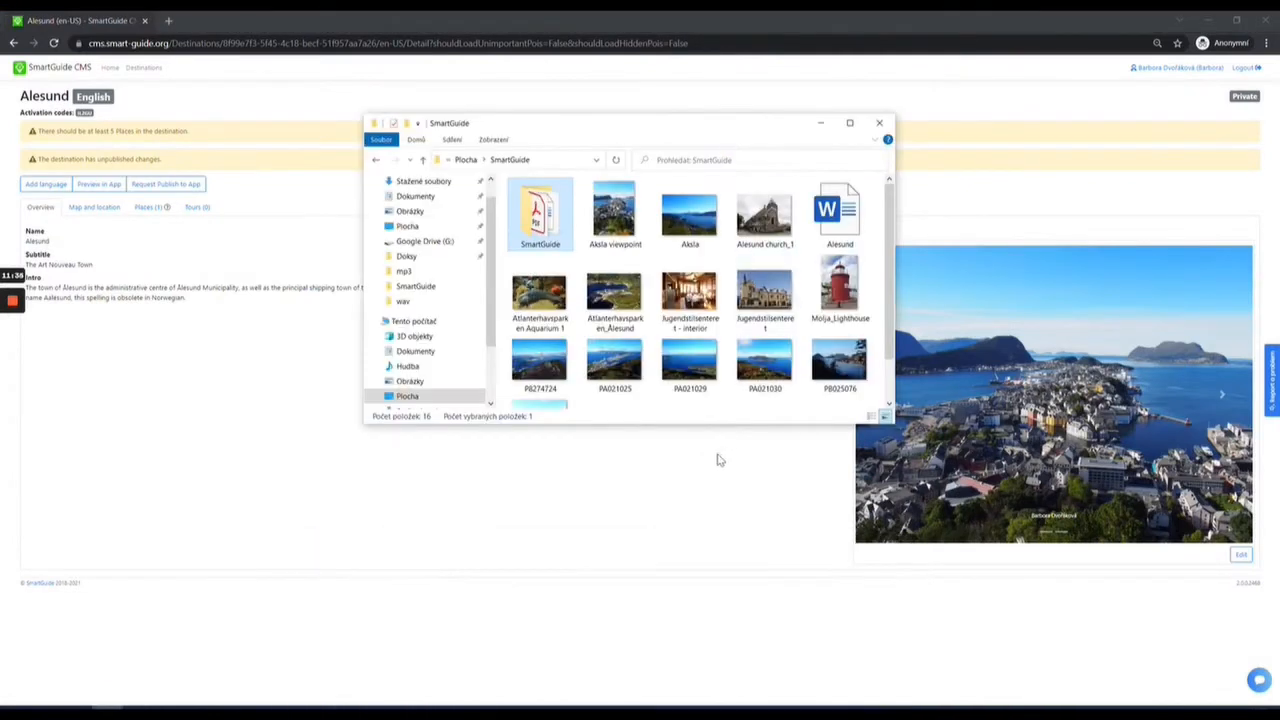
{"action": "left_click_drag", "start_coordinate": [771, 423], "coordinate": [771, 489]}
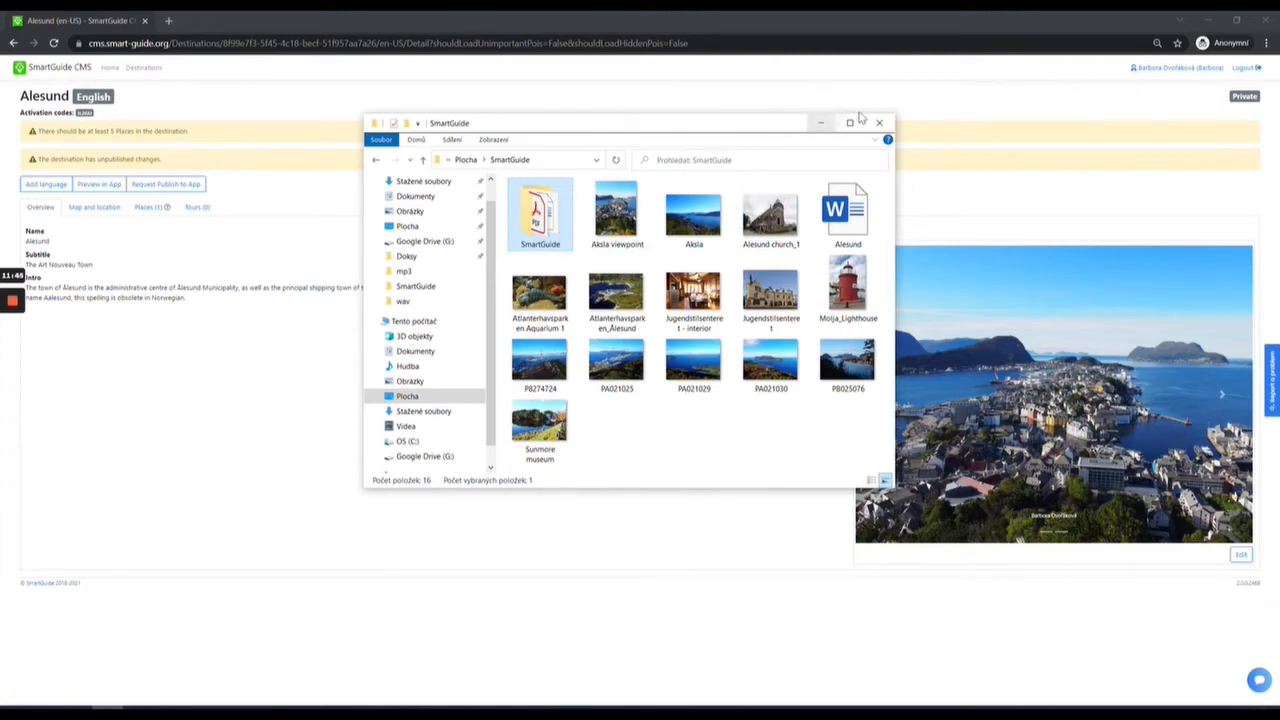
{"action": "left_click", "coordinate": [822, 125]}
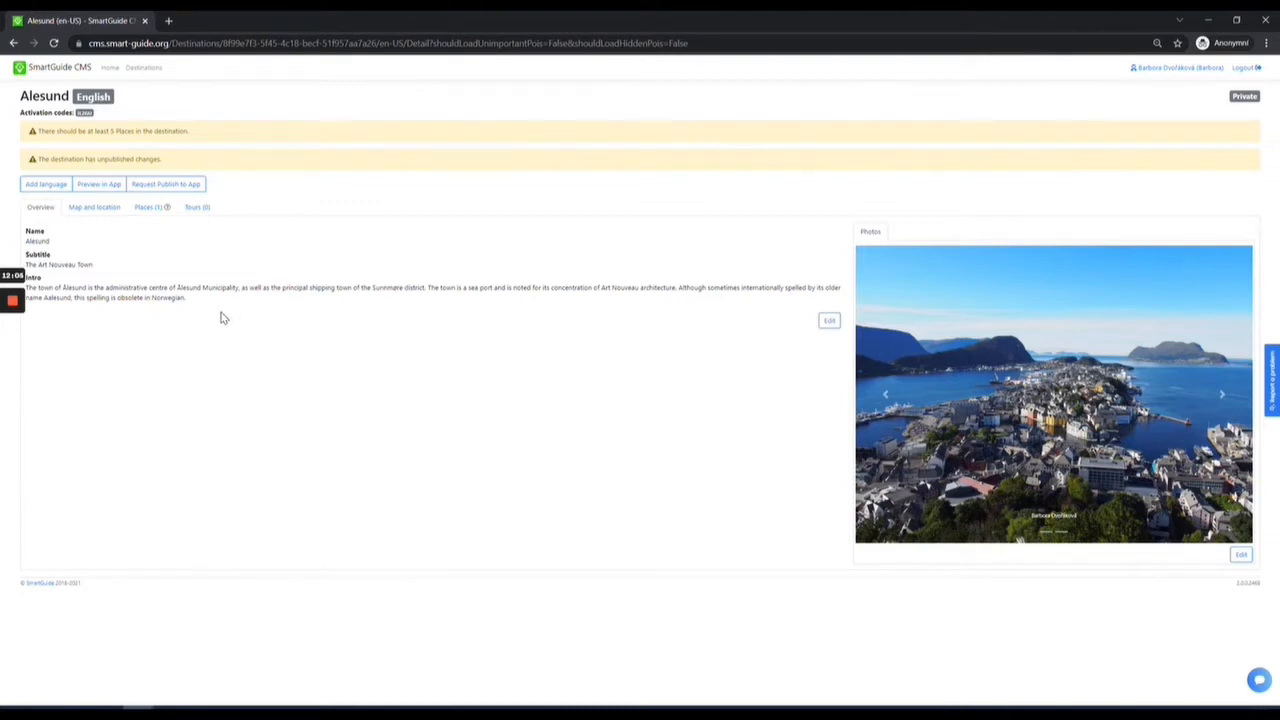
- Examine Alesund's map and its places list for the options to create a new place
{"action": "left_click", "coordinate": [112, 214]}
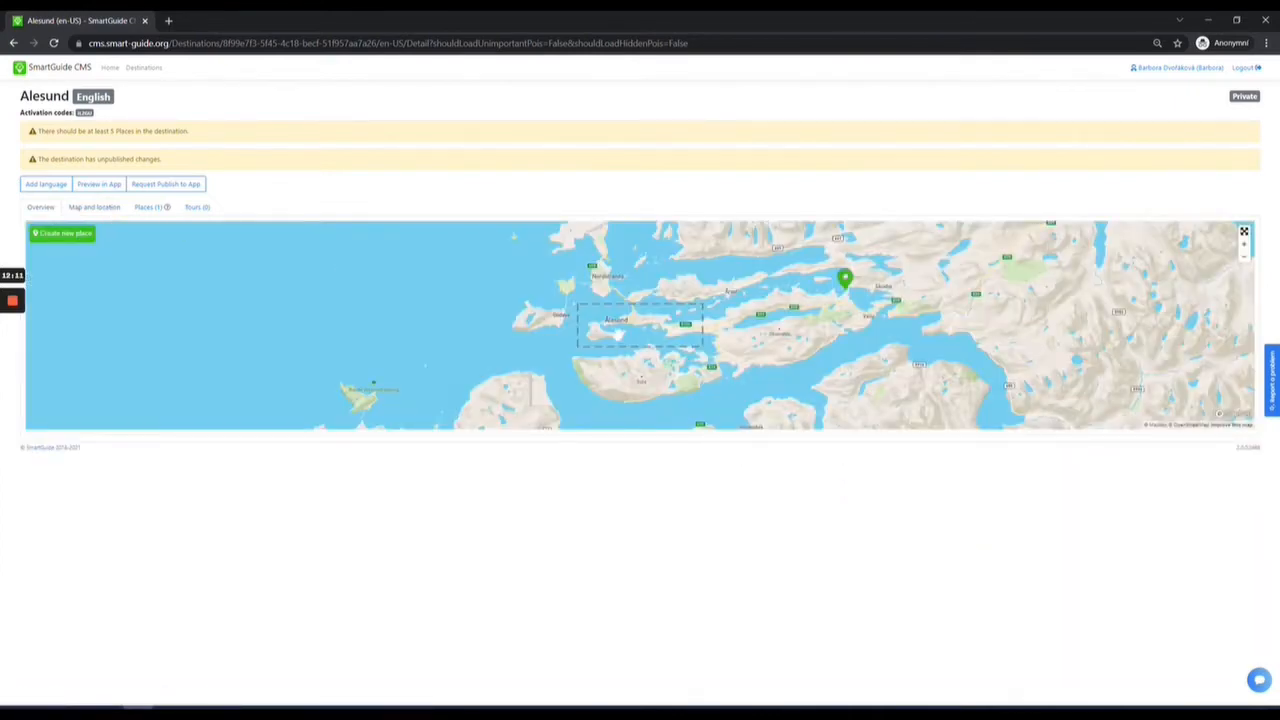
{"action": "scroll", "coordinate": [653, 326], "scroll_direction": "up", "scroll_amount": 3}
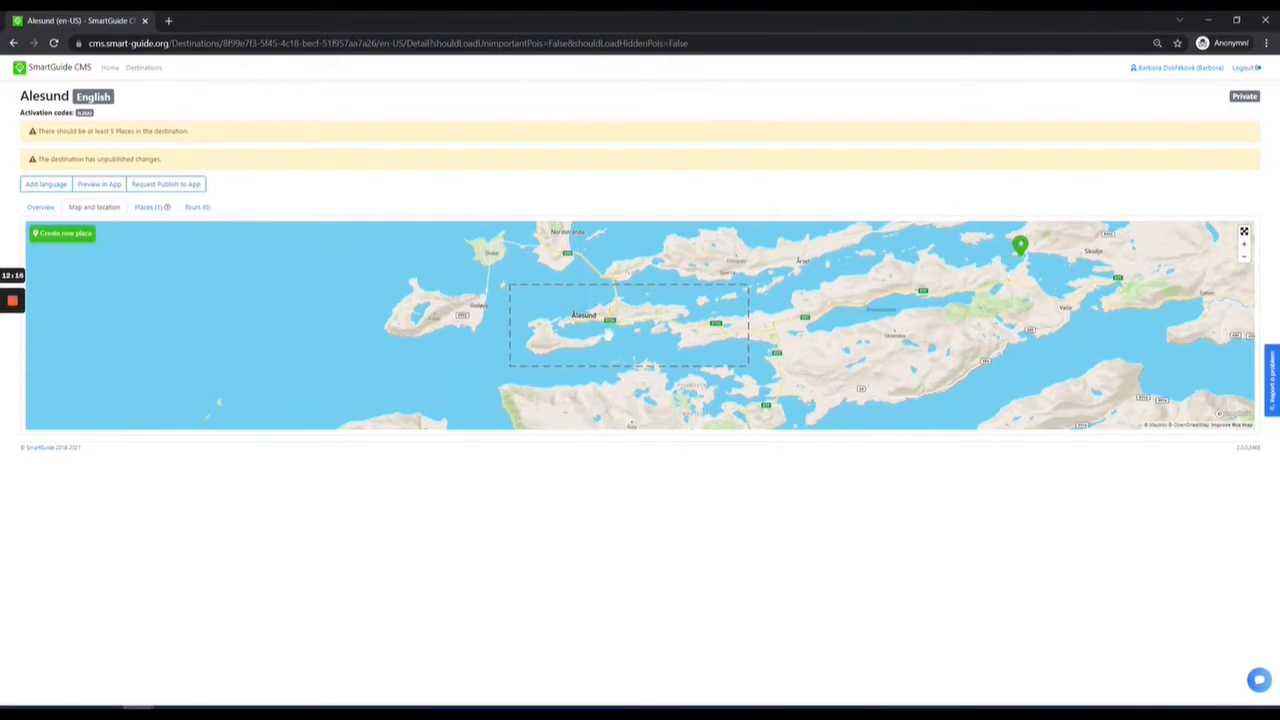
{"action": "left_click", "coordinate": [148, 208]}
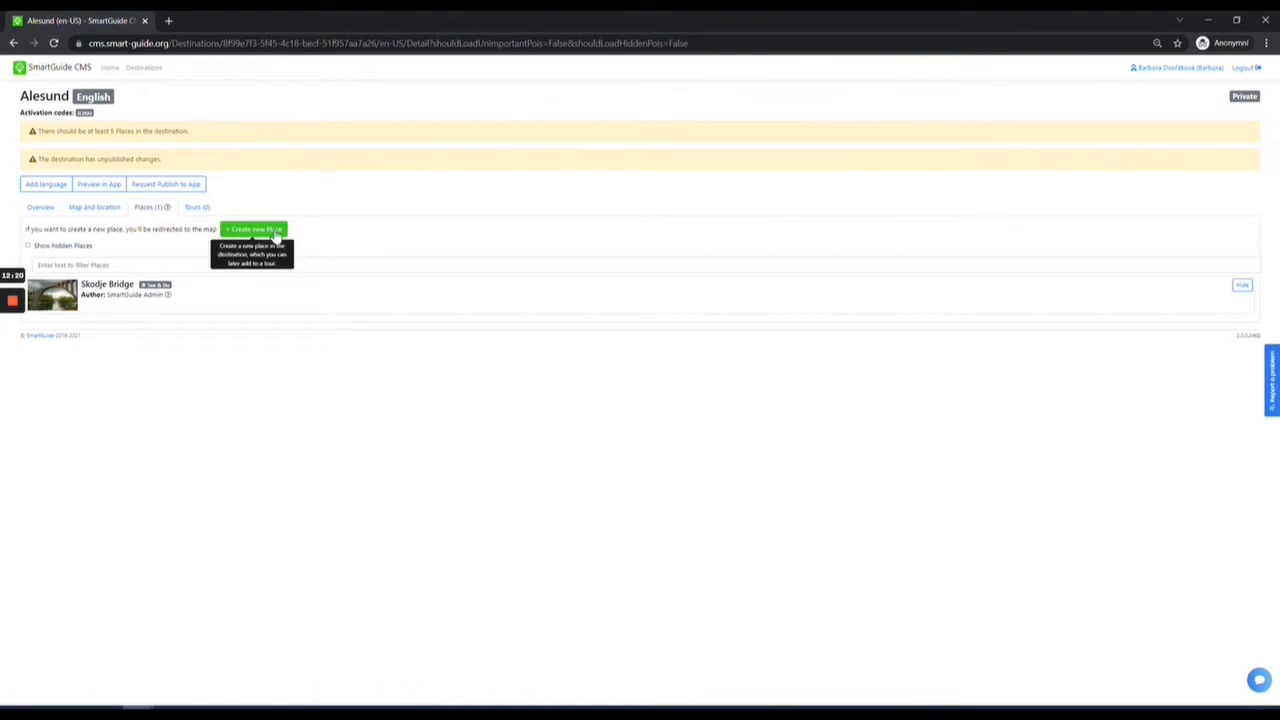
- On Alesund's full-screen map, place a new place marker on the Sunnmøre Museum building and start creating the place there
{"action": "left_click", "coordinate": [100, 208]}
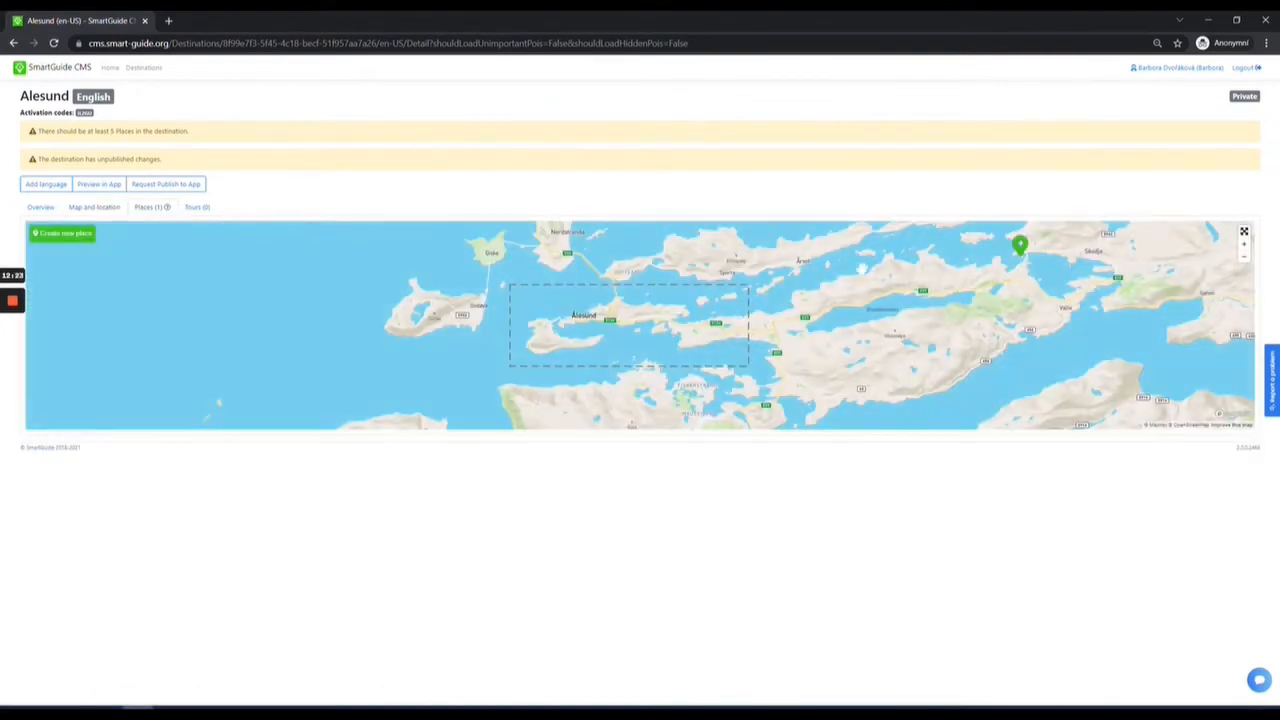
{"action": "left_click", "coordinate": [1244, 232]}
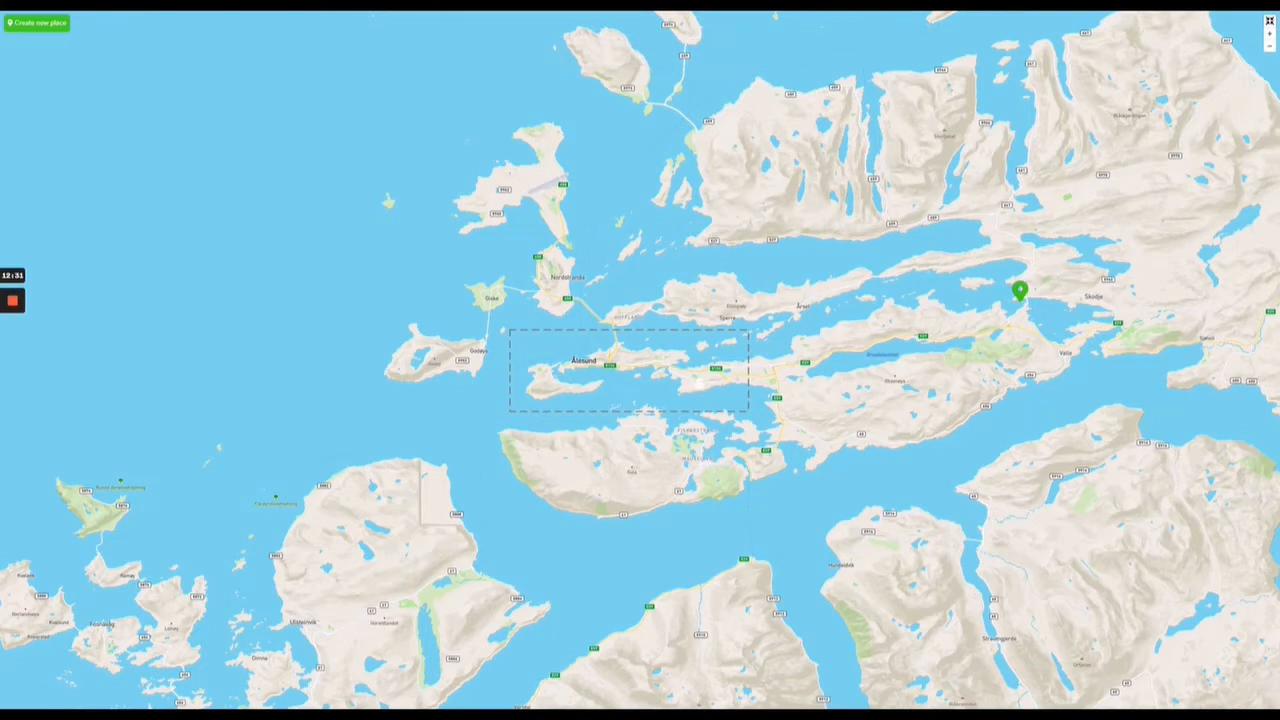
{"action": "scroll", "coordinate": [633, 378], "scroll_direction": "up", "scroll_amount": 5}
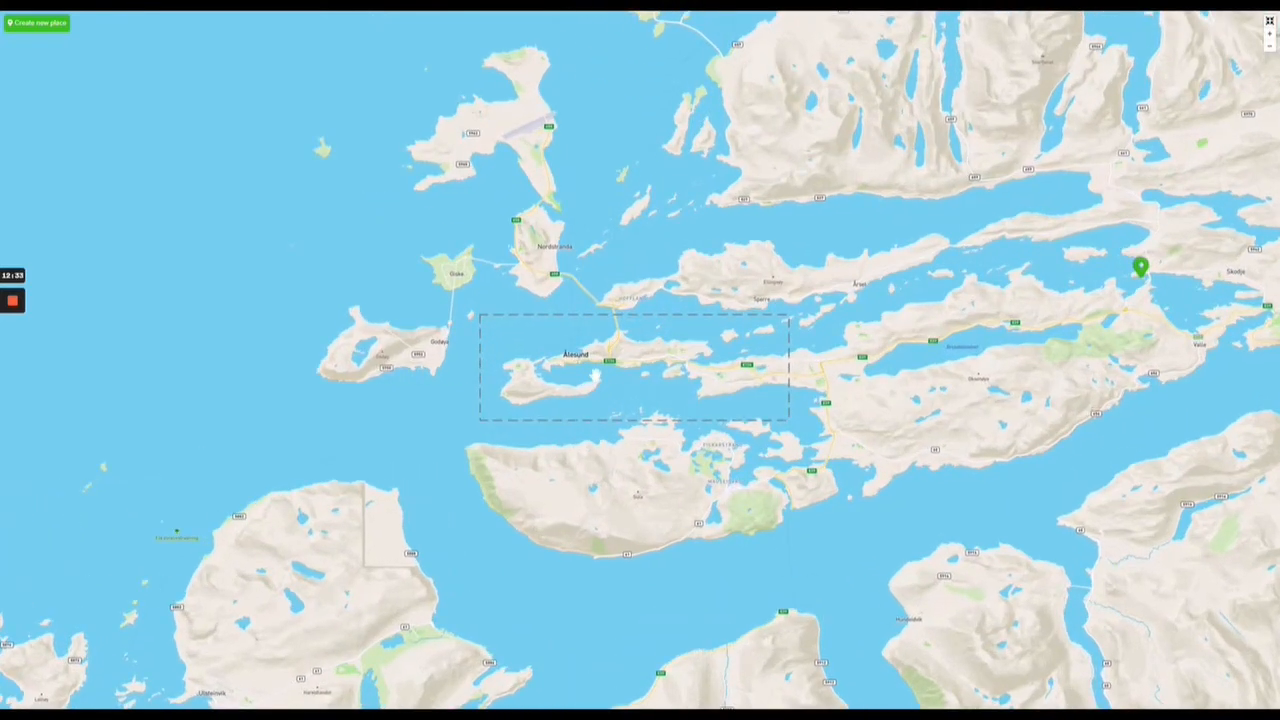
{"action": "scroll", "coordinate": [702, 364], "scroll_direction": "up", "scroll_amount": 2}
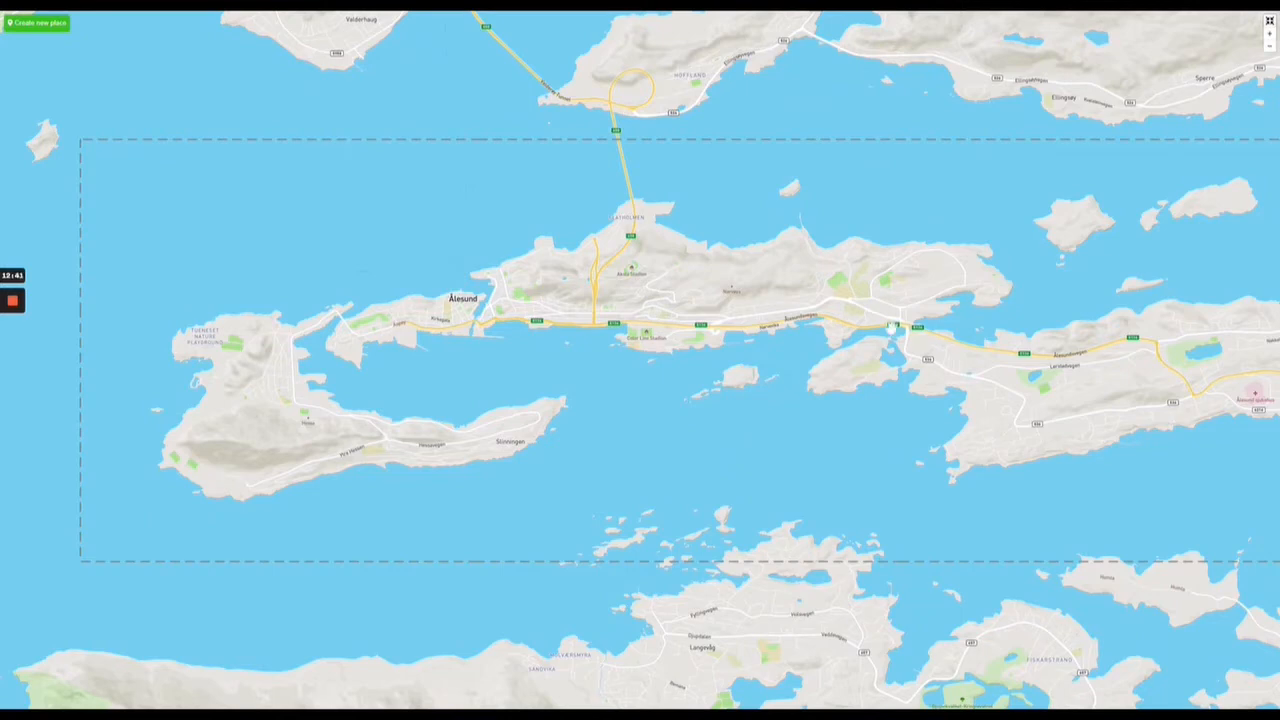
{"action": "scroll", "coordinate": [893, 327], "scroll_direction": "up", "scroll_amount": 2}
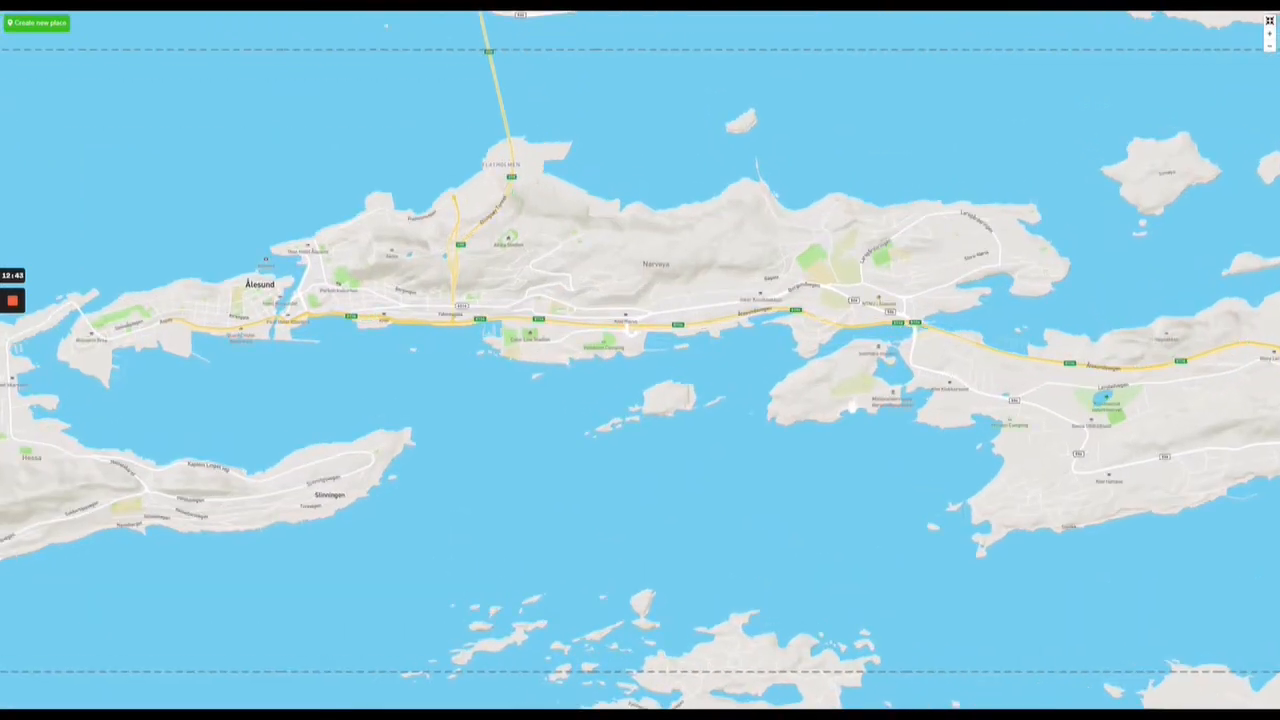
{"action": "scroll", "coordinate": [852, 405], "scroll_direction": "up", "scroll_amount": 4}
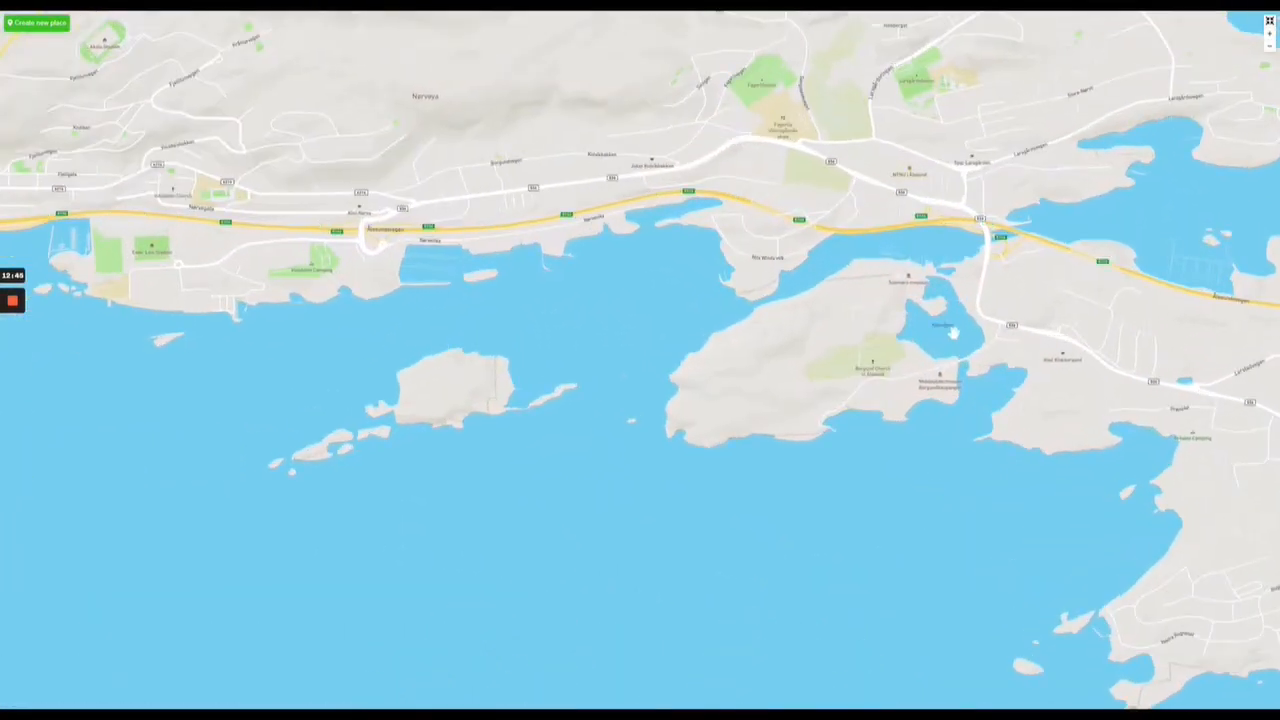
{"action": "scroll", "coordinate": [802, 417], "scroll_direction": "up", "scroll_amount": 4}
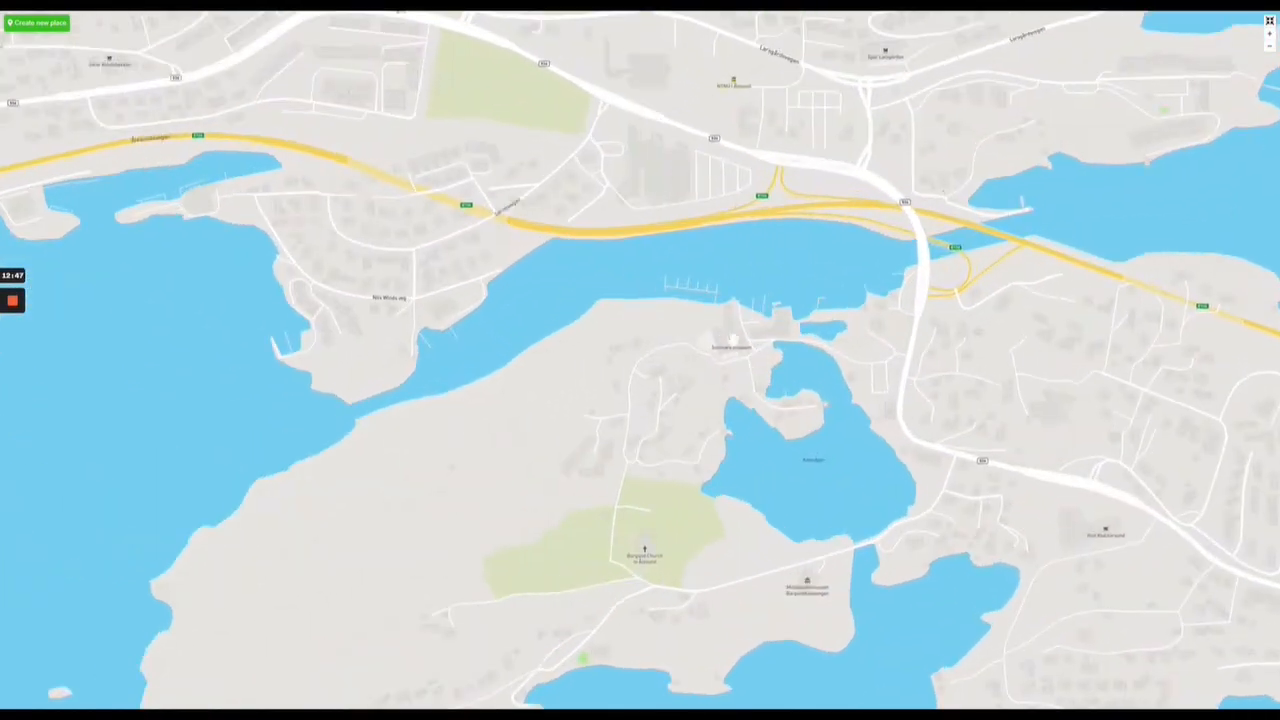
{"action": "scroll", "coordinate": [740, 360], "scroll_direction": "up", "scroll_amount": 1}
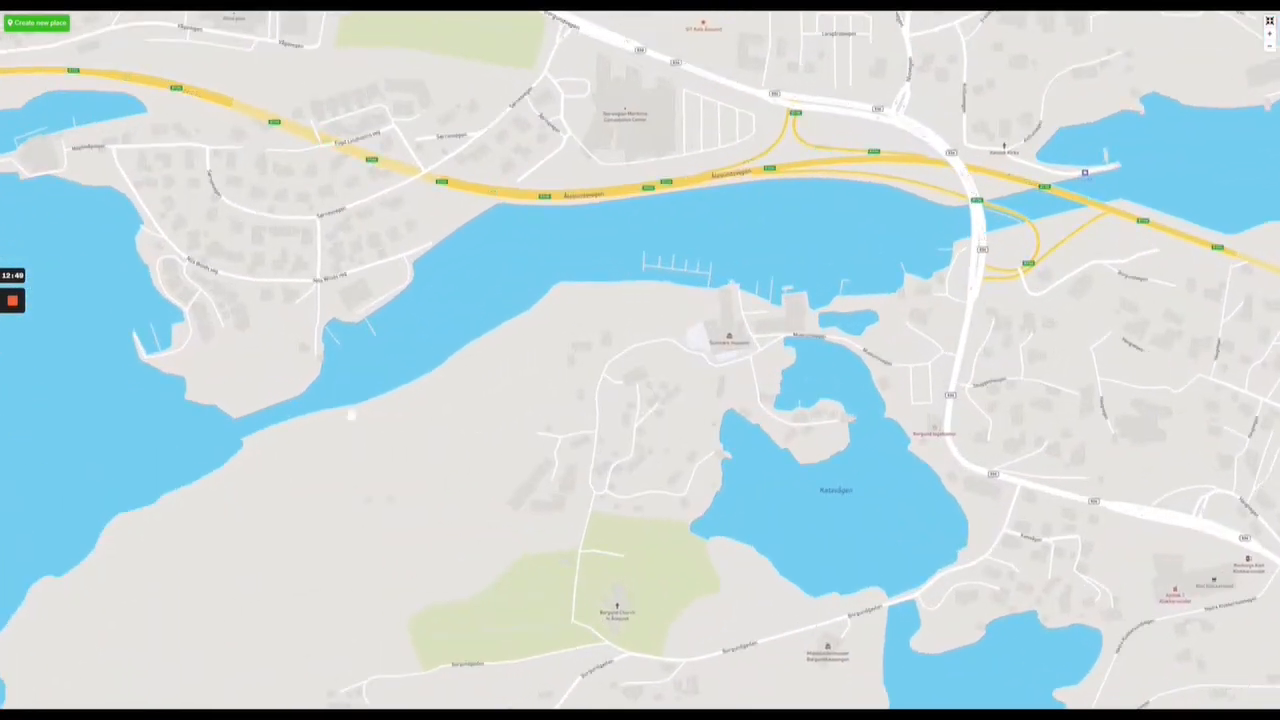
{"action": "left_click", "coordinate": [54, 29]}
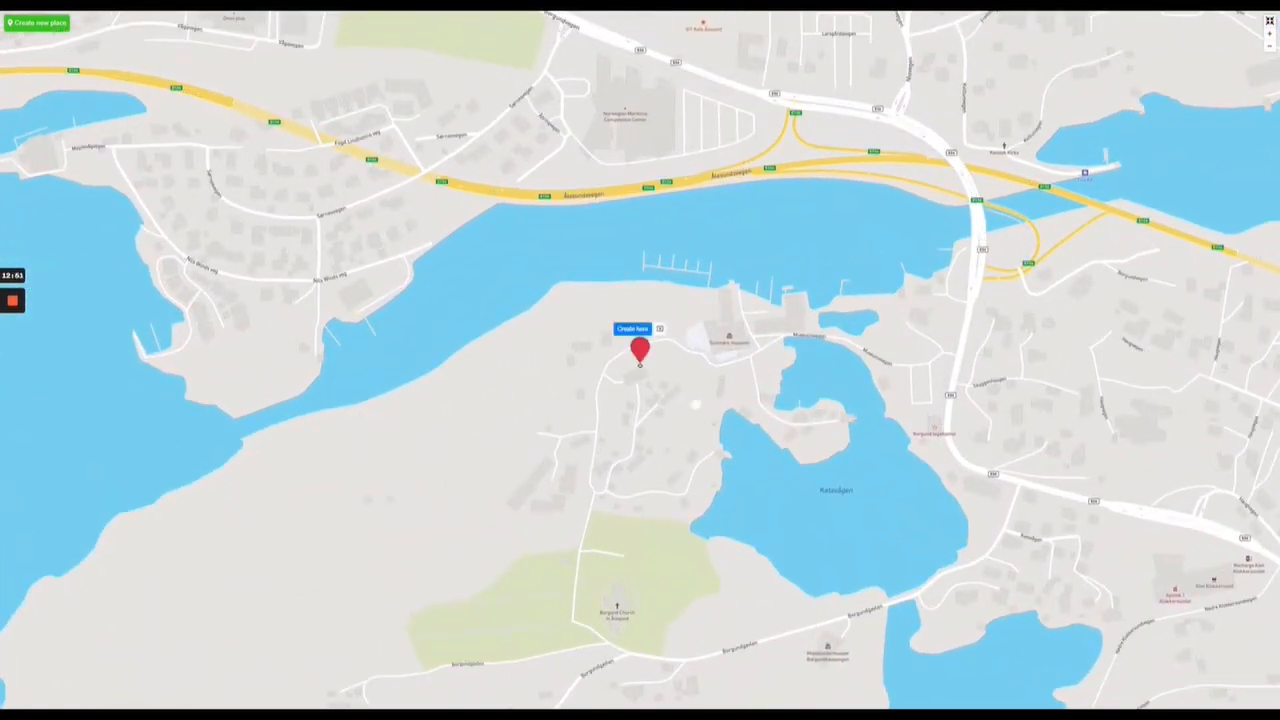
{"action": "mouse_move", "coordinate": [639, 350]}
{"action": "left_mouse_down"}
{"action": "mouse_move", "coordinate": [748, 338]}
{"action": "mouse_move", "coordinate": [722, 326]}
{"action": "left_mouse_up"}
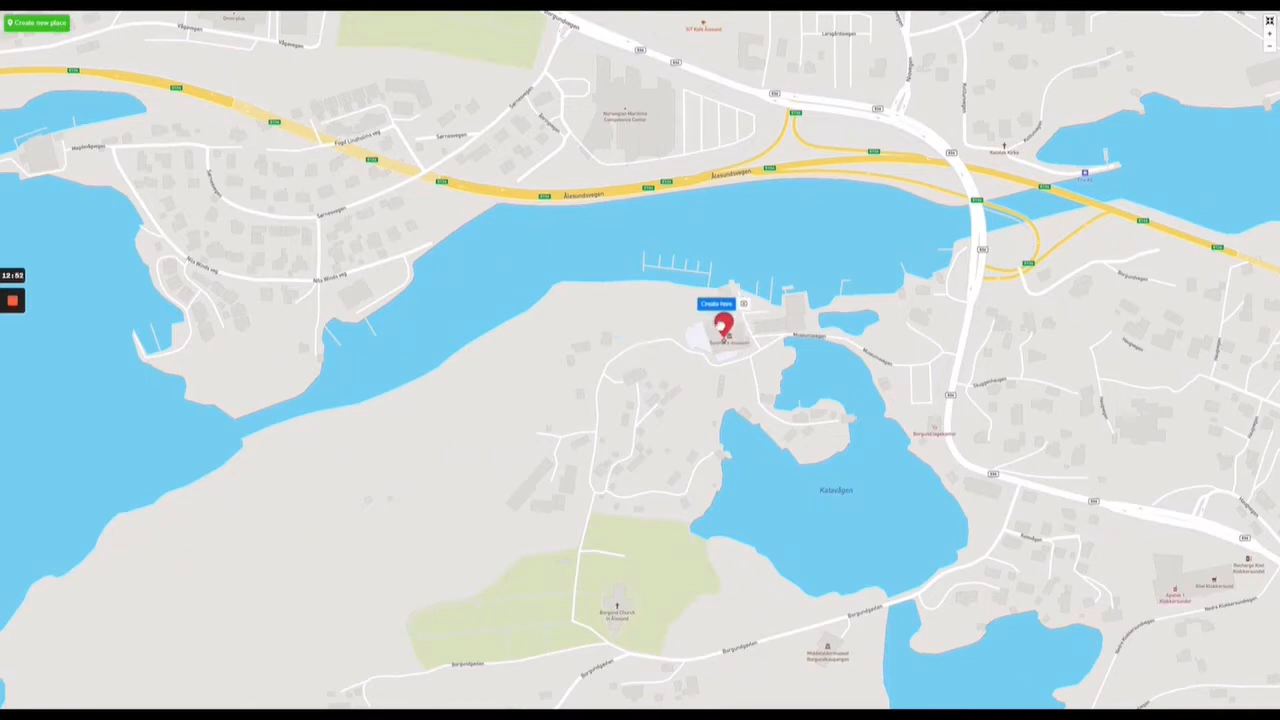
{"action": "left_click", "coordinate": [716, 303]}
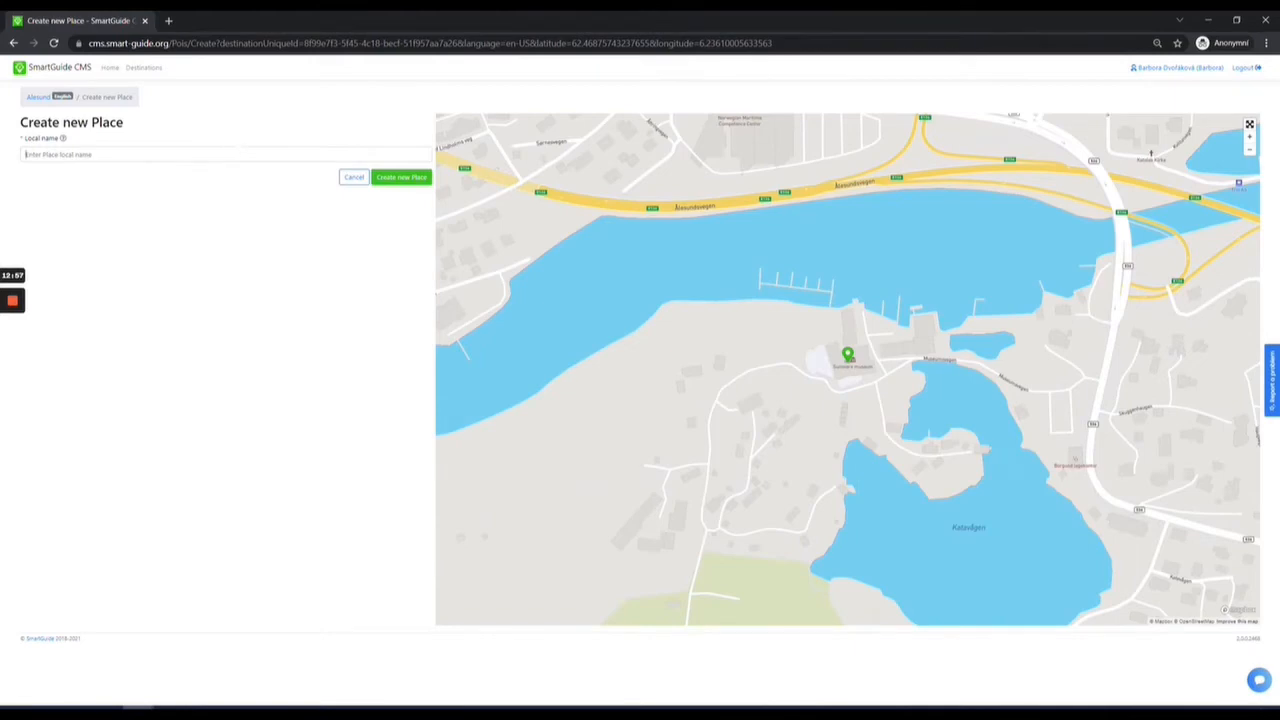
- Take the local name "Sunnmøre Museum" from the Word document, enter it for the new place, and create the place
{"action": "left_click", "coordinate": [246, 154]}
{"action": "key", "text": "alt+Tab"}
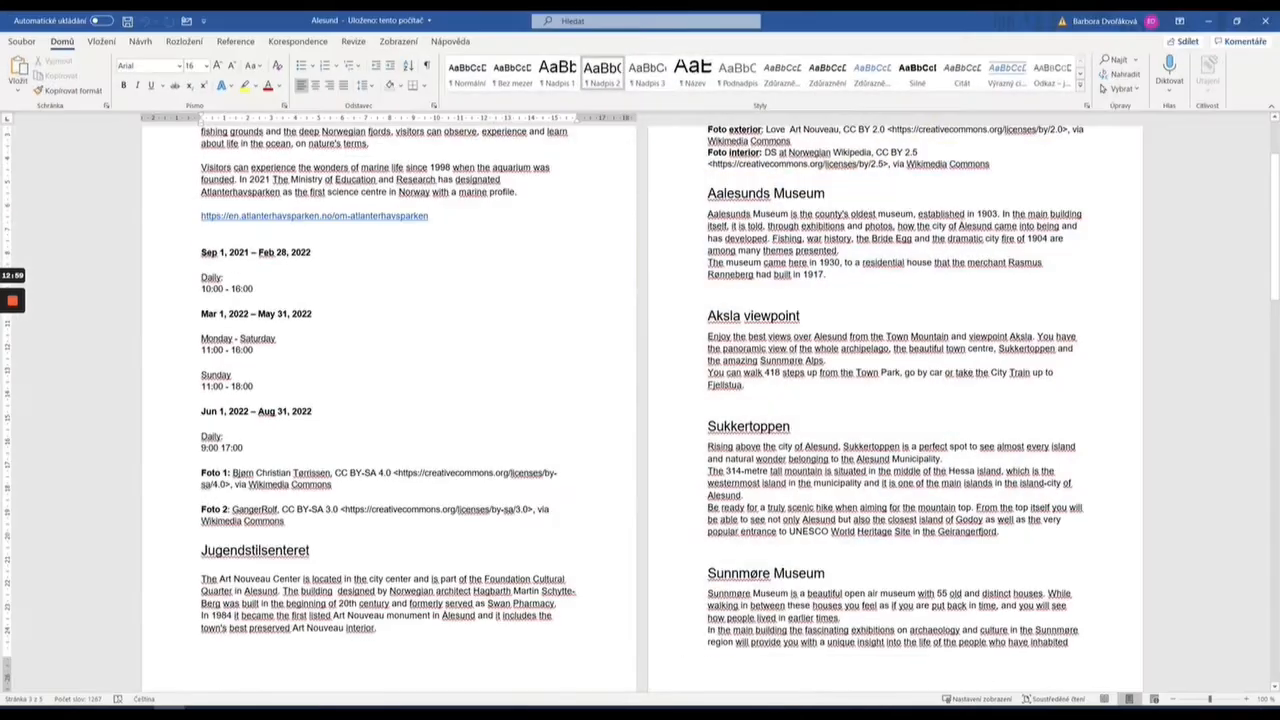
{"action": "left_click_drag", "start_coordinate": [870, 19], "coordinate": [829, 716]}
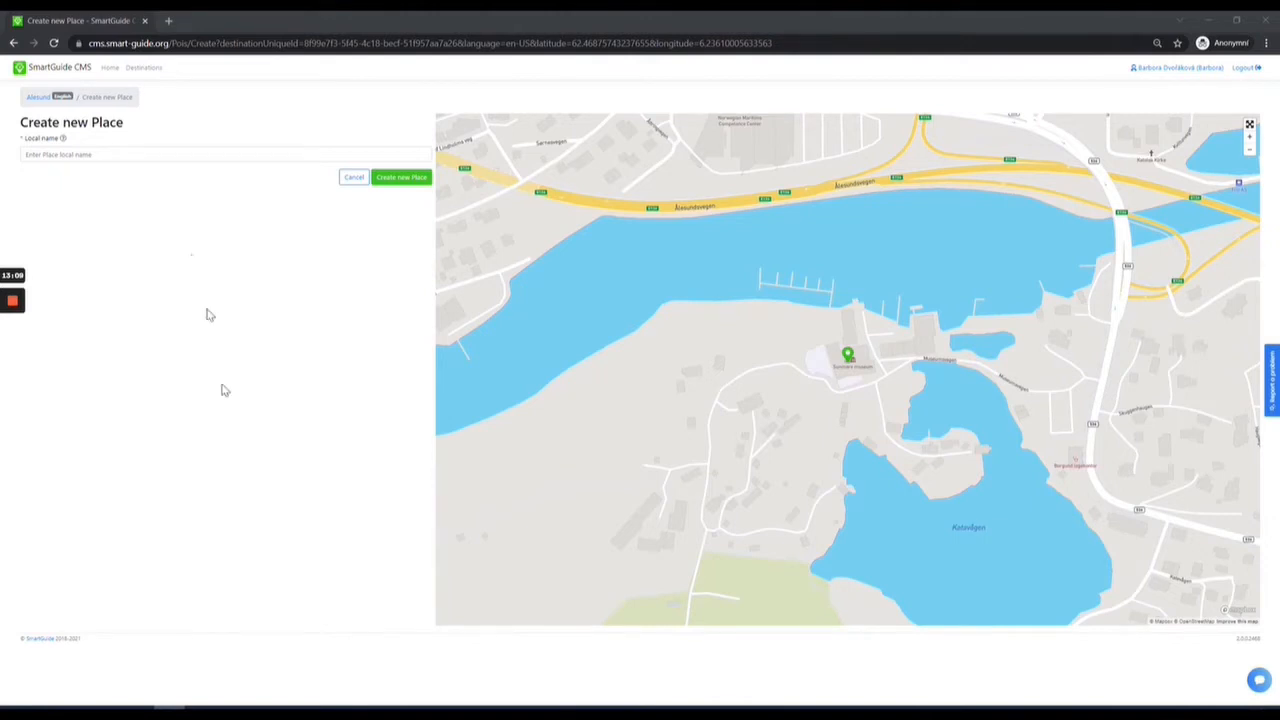
{"action": "left_click", "coordinate": [133, 154]}
{"action": "type", "text": "Sunnmøre Museum"}
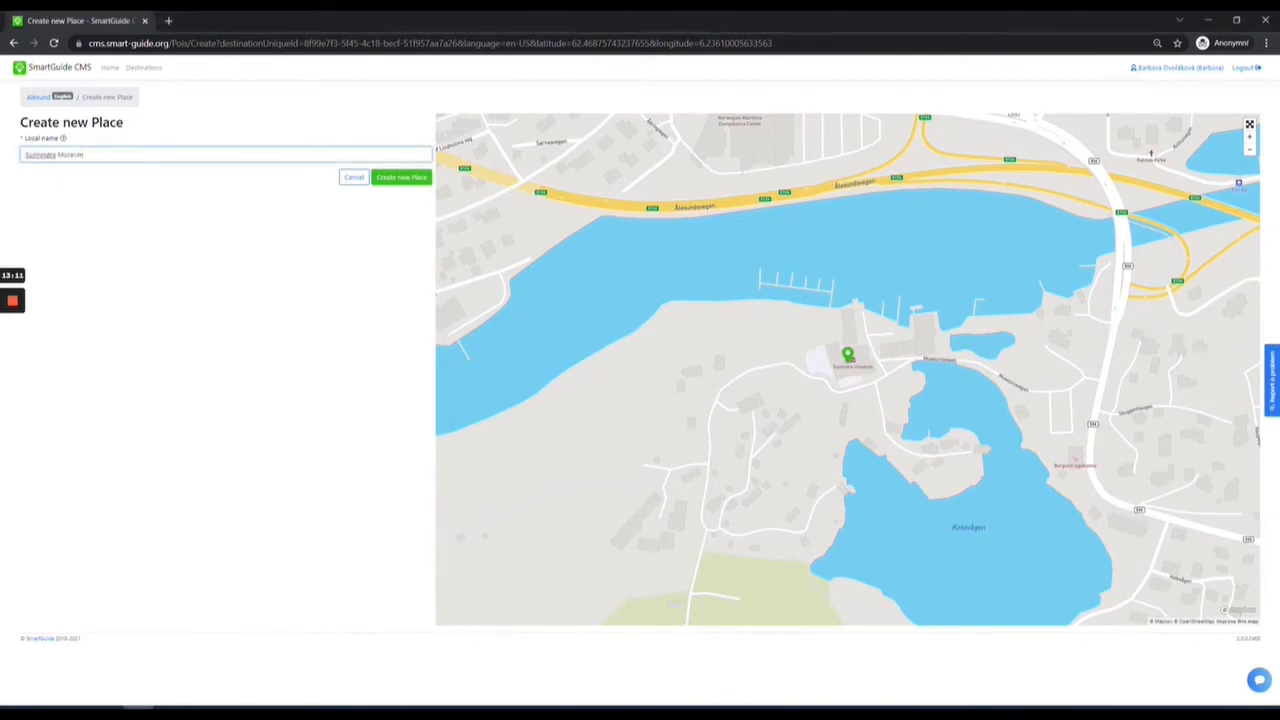
{"action": "left_click", "coordinate": [418, 178]}
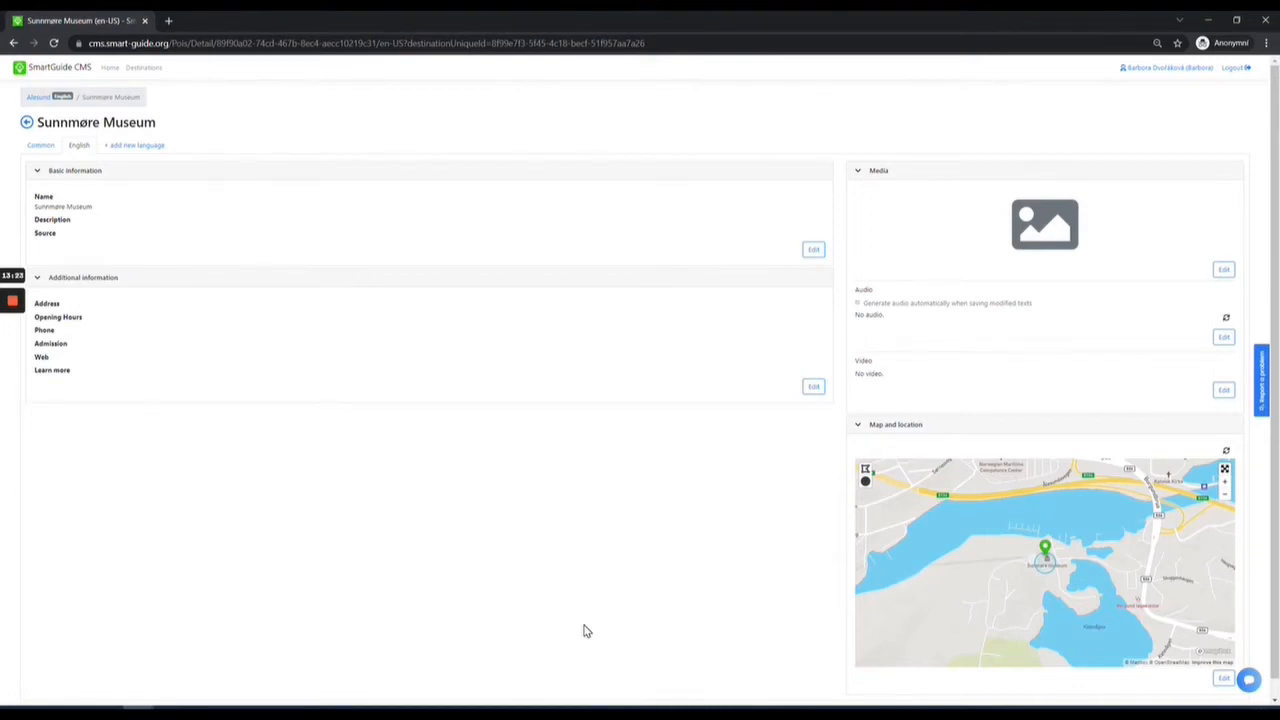
{"action": "left_click", "coordinate": [815, 252]}
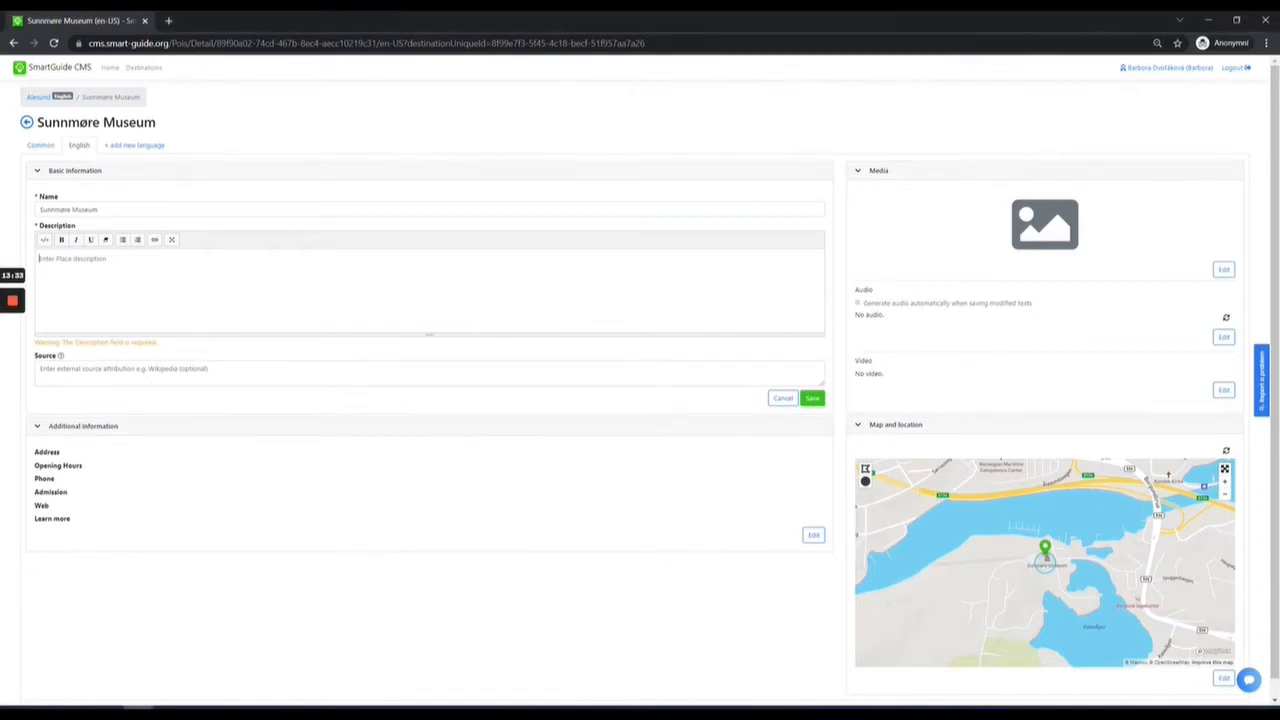
{"action": "type", "text": "Sunnmøre Museum is a beautiful open air museum with 55 old and distinct houses. While walking in between these houses you feel as if you are put back in time, and you will see how people lived in earlier times. In the main building the fascinating exhibitions on archaeology and culture in the Sunnmøre region will provide you with a unique insight into the life of the people who have inhabited this area for several thousand years and you can also enjoy the museum's vast boat collection including replicas of Viking ships."}
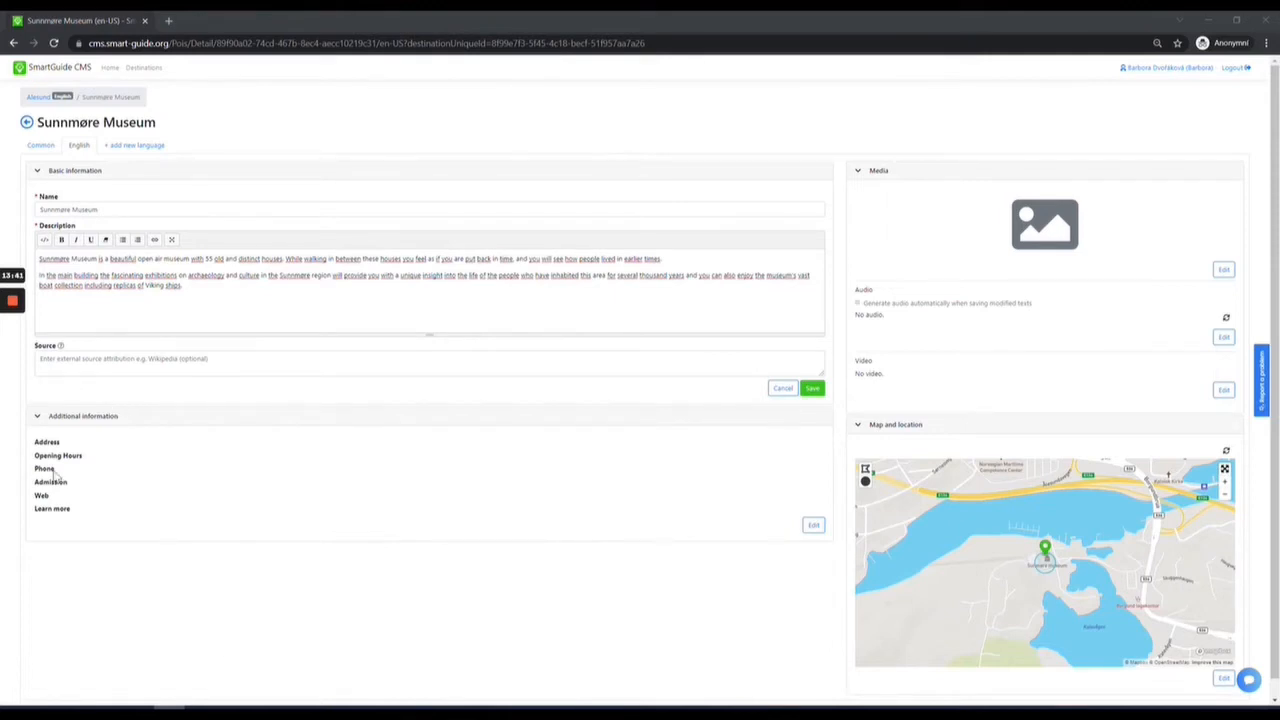
{"action": "left_click", "coordinate": [128, 362]}
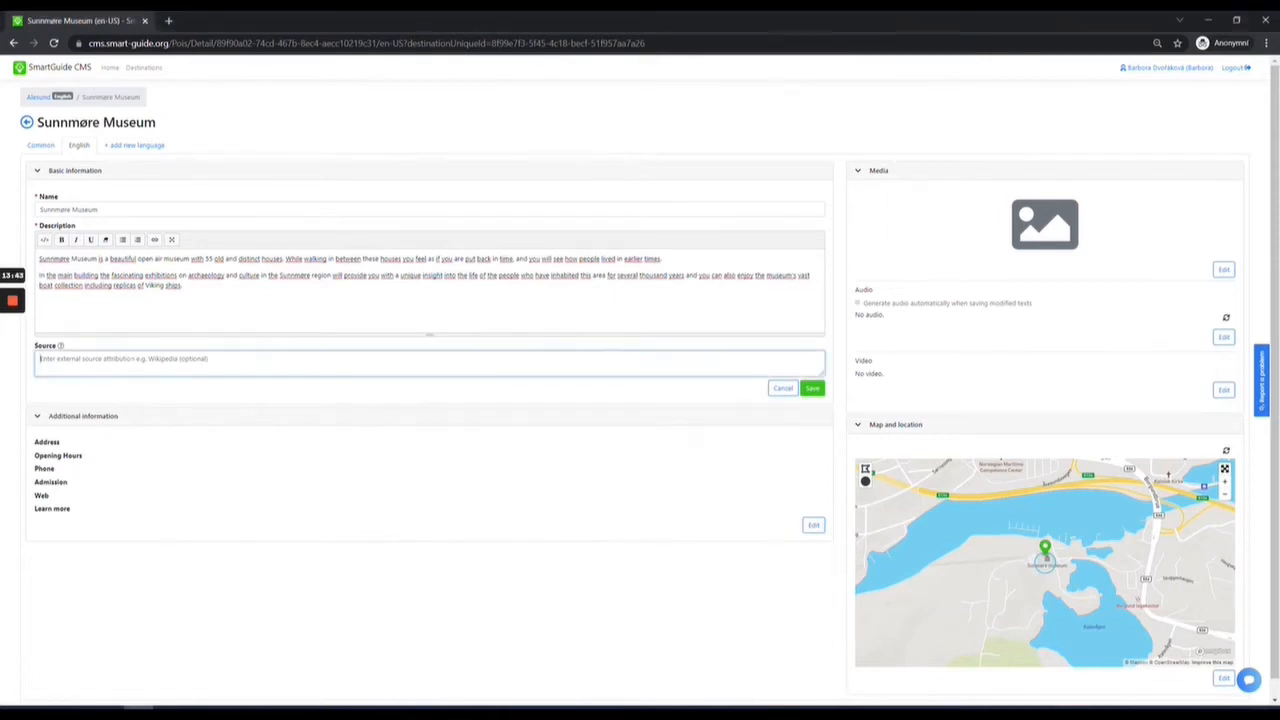
{"action": "type", "text": "https://www.vitimusea.no/en/musea/sunnmoere-museum-en"}
{"action": "left_click", "coordinate": [810, 392]}
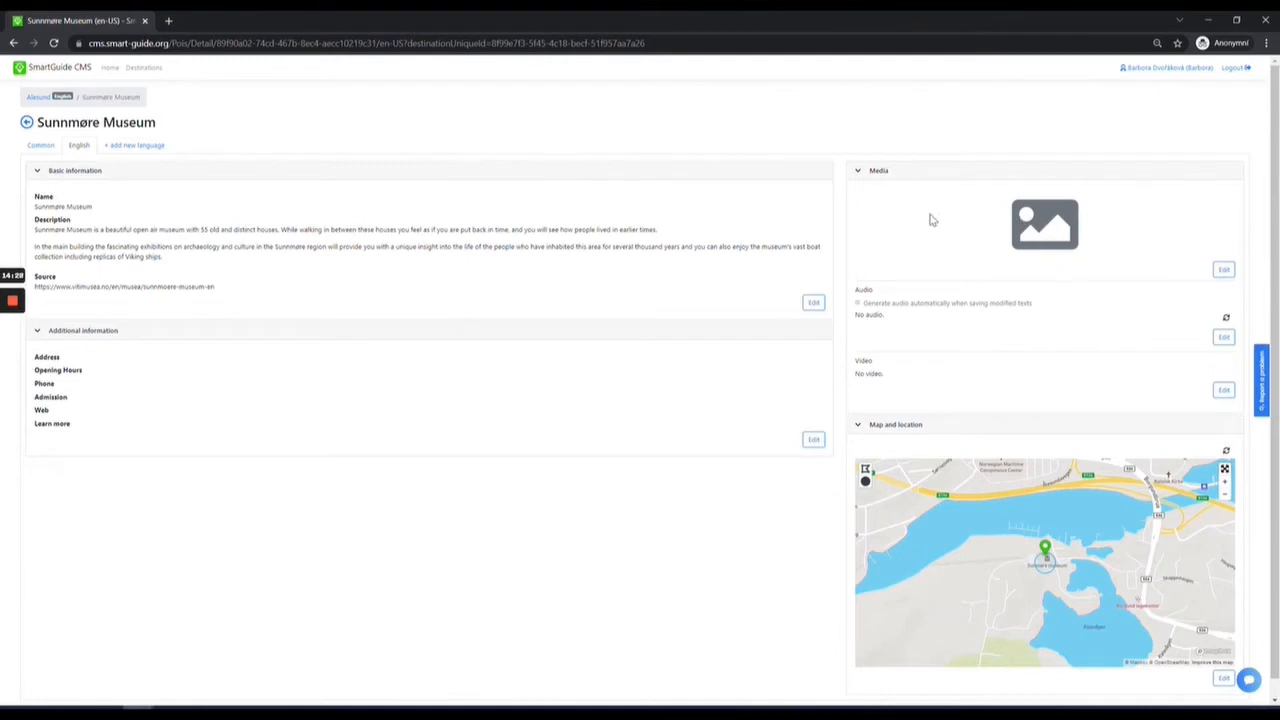
- Add the prepared Sunnmøre Museum photo from the SmartGuide folder to the place's media
{"action": "left_click", "coordinate": [1223, 272]}
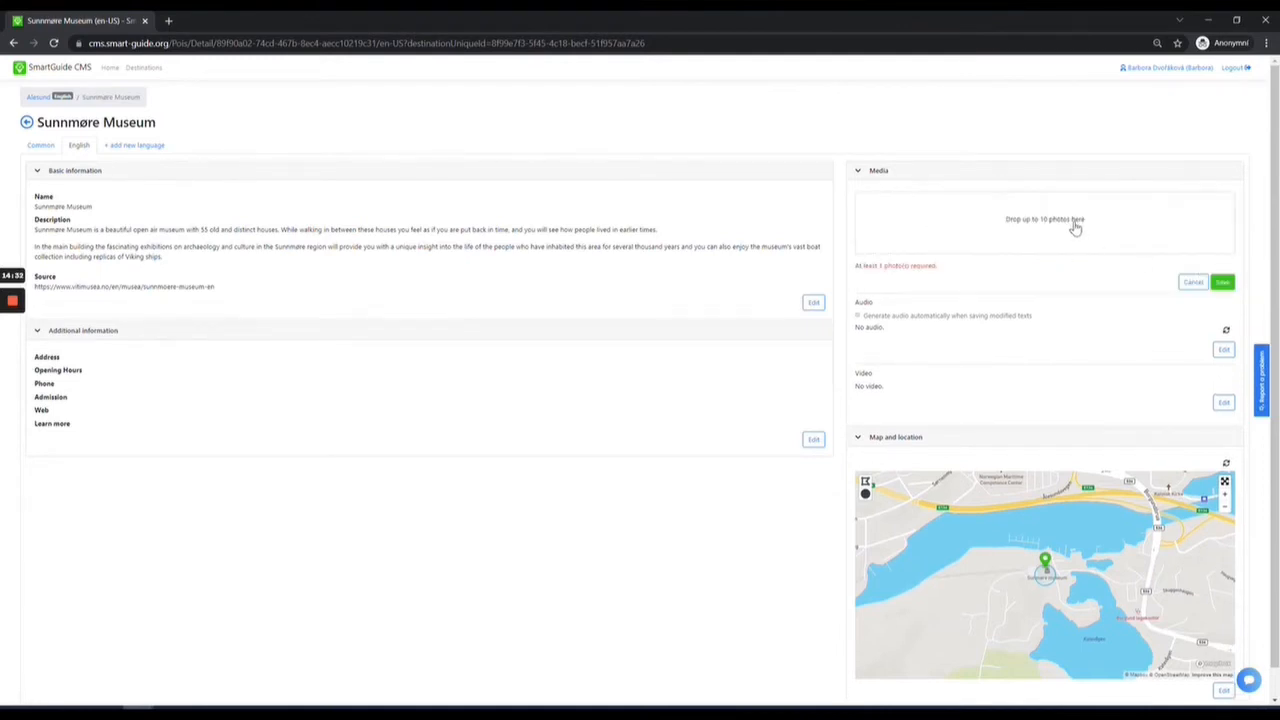
{"action": "left_click", "coordinate": [1068, 224]}
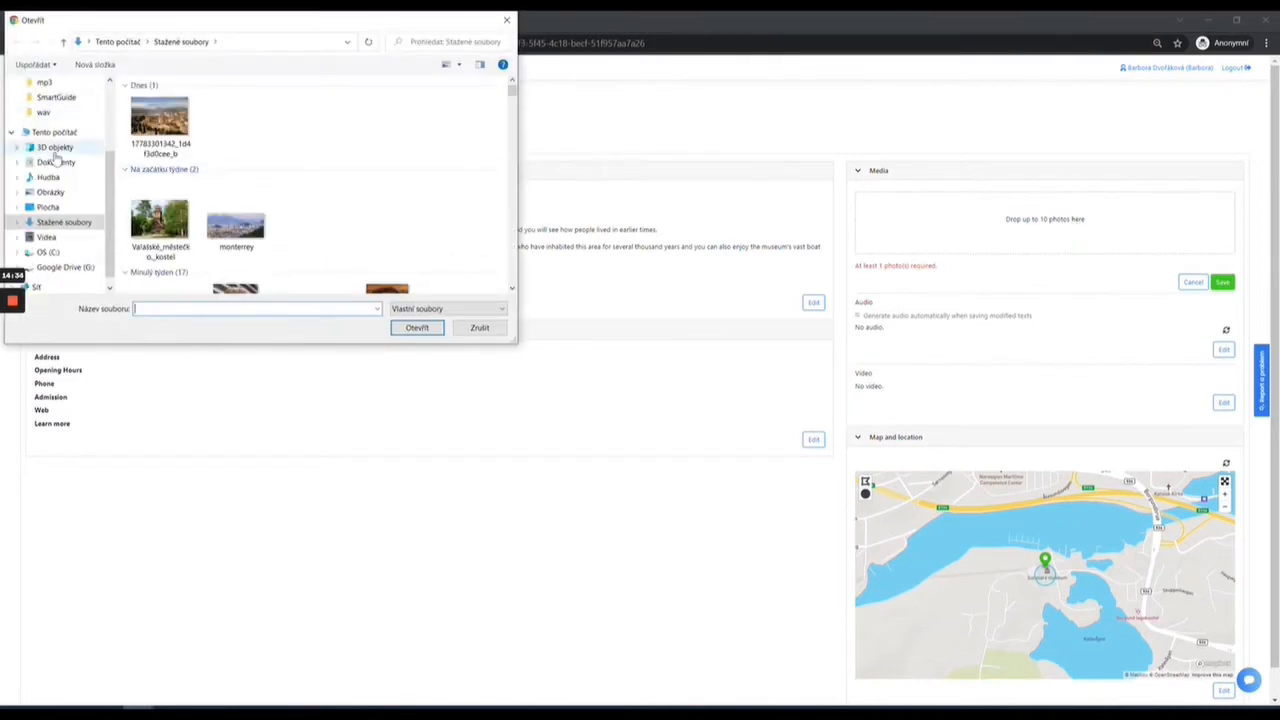
{"action": "left_click", "coordinate": [56, 97]}
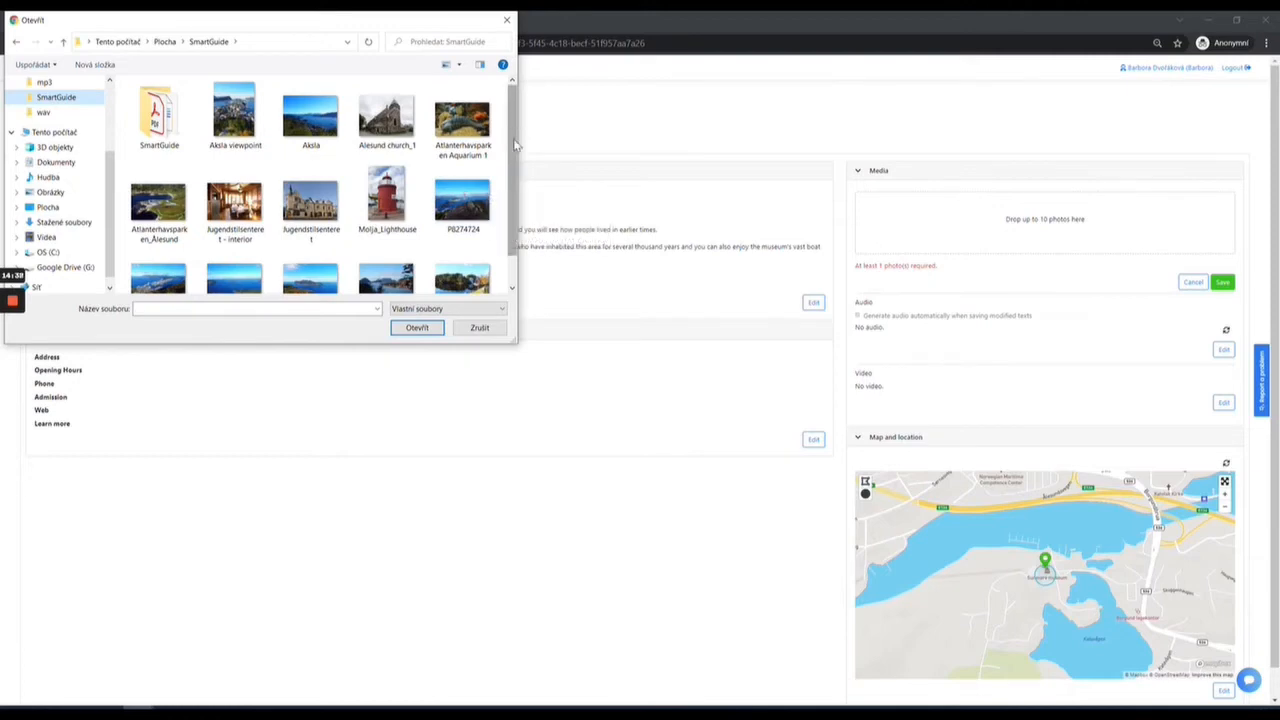
{"action": "scroll", "coordinate": [482, 230], "scroll_direction": "down", "scroll_amount": 1}
{"action": "left_click", "coordinate": [478, 250]}
{"action": "left_click", "coordinate": [429, 329]}
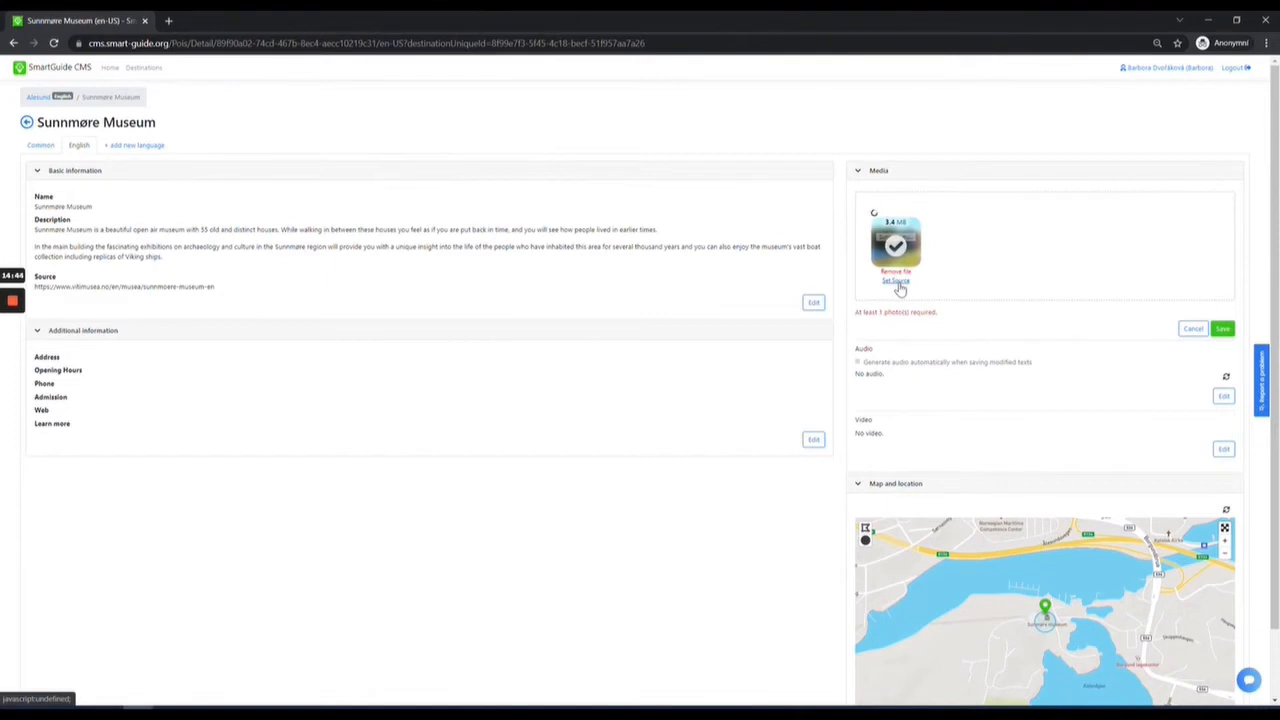
- Enter the photographer's full name as the source of the uploaded photo and save the media
{"action": "left_click", "coordinate": [896, 271]}
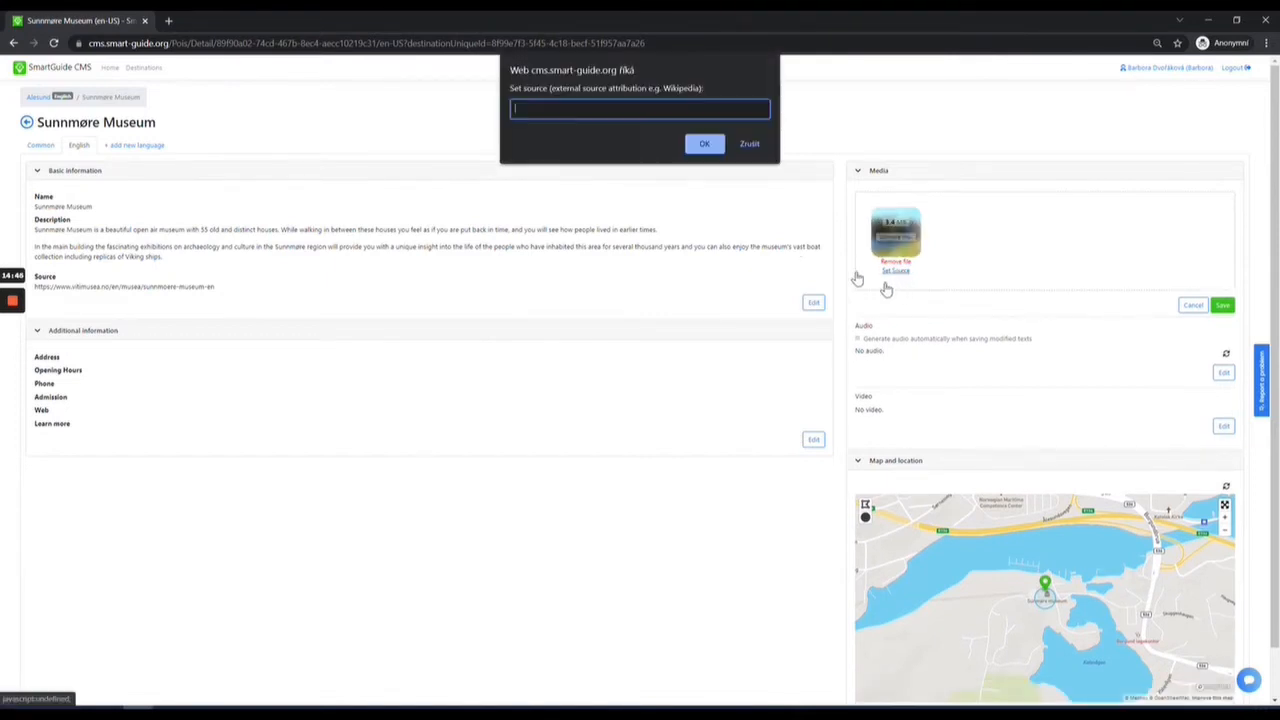
{"action": "type", "text": "Bára Dvořková"}
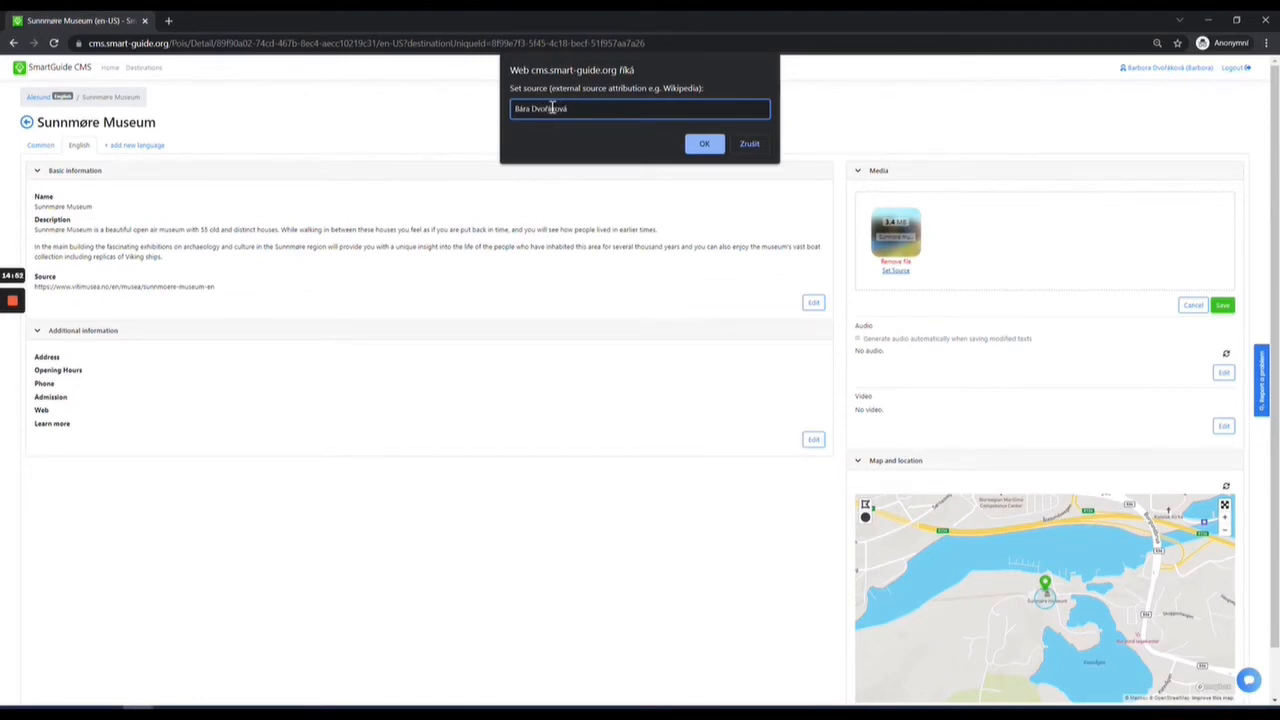
{"action": "left_click", "coordinate": [700, 144]}
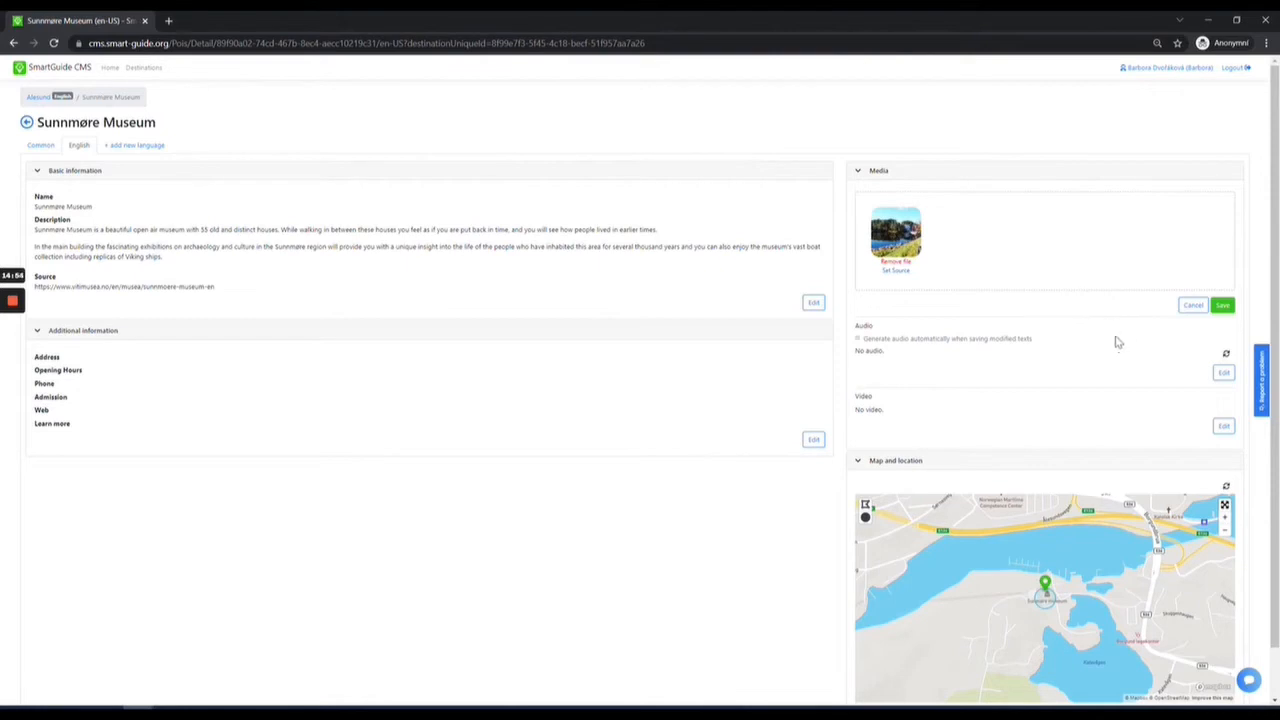
{"action": "left_click", "coordinate": [1222, 306]}
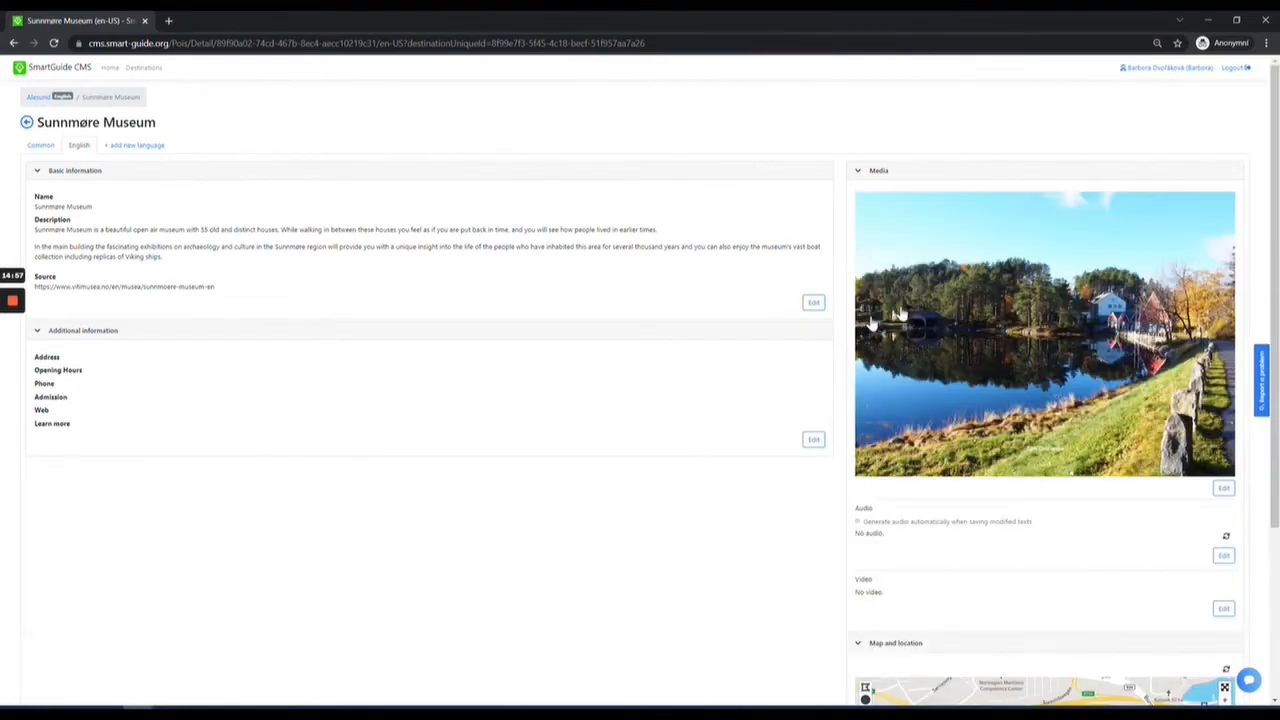
- Reopen the place's basic information for editing and save it without making changes
{"action": "left_click", "coordinate": [813, 302]}
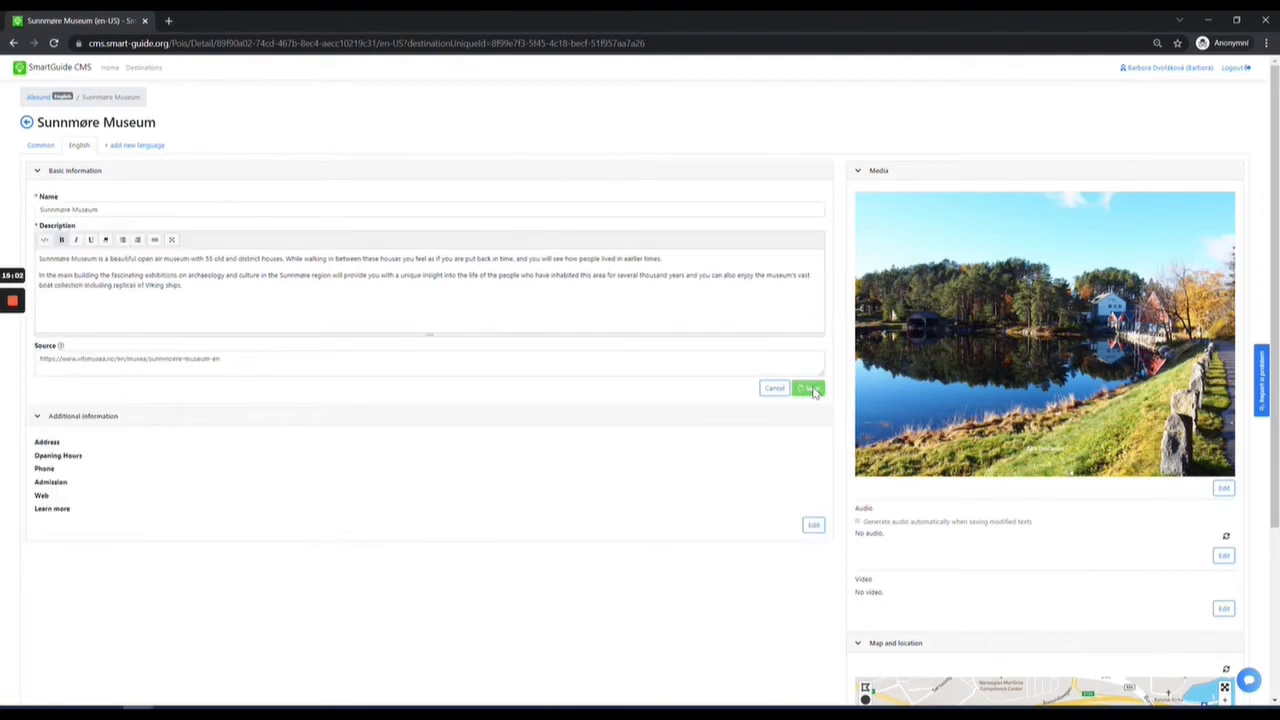
{"action": "left_click", "coordinate": [812, 390]}
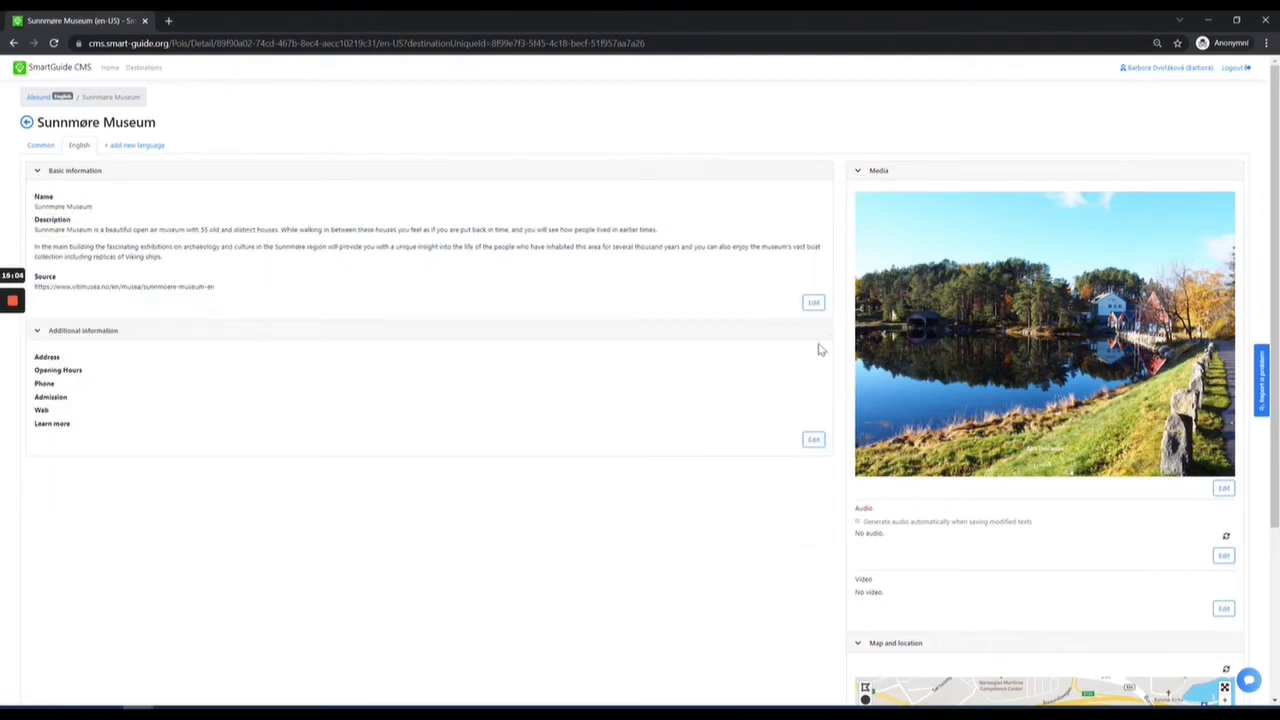
- Open the additional information for editing, examine its optional fields from Address to Learn more, and collapse the section
{"action": "scroll", "coordinate": [833, 380], "scroll_direction": "down", "scroll_amount": 1}
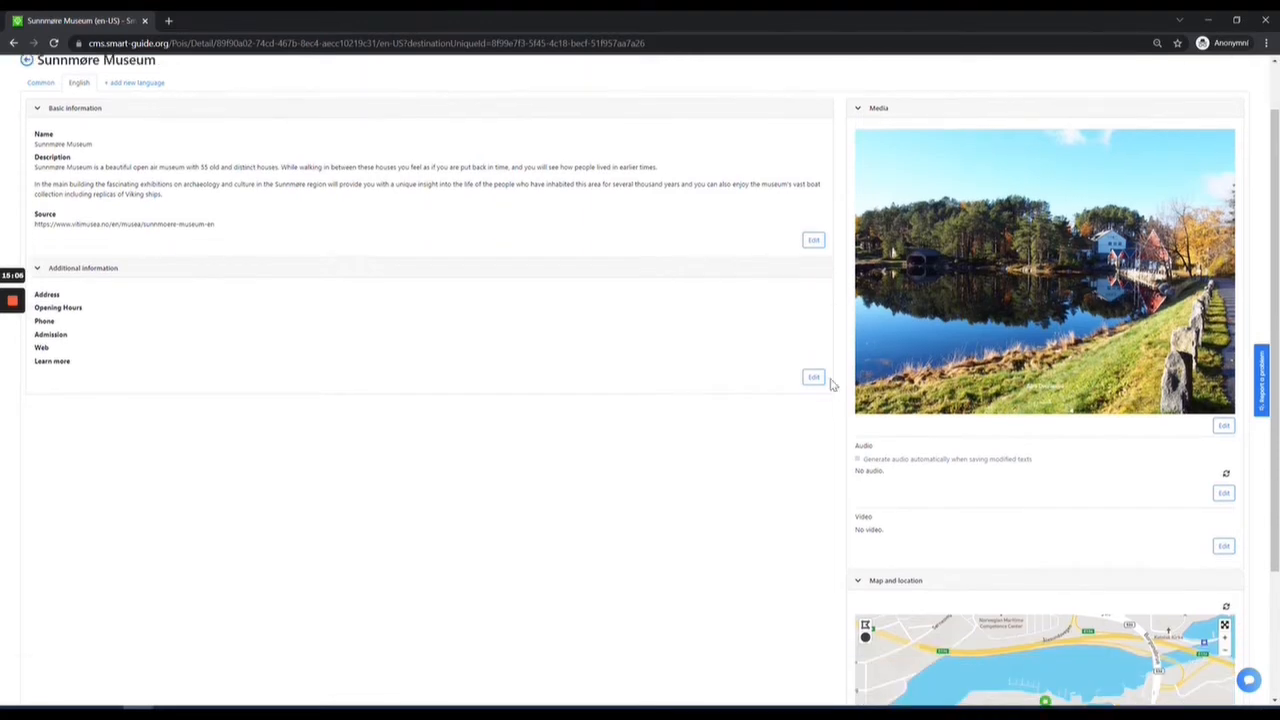
{"action": "scroll", "coordinate": [790, 412], "scroll_direction": "up", "scroll_amount": 1}
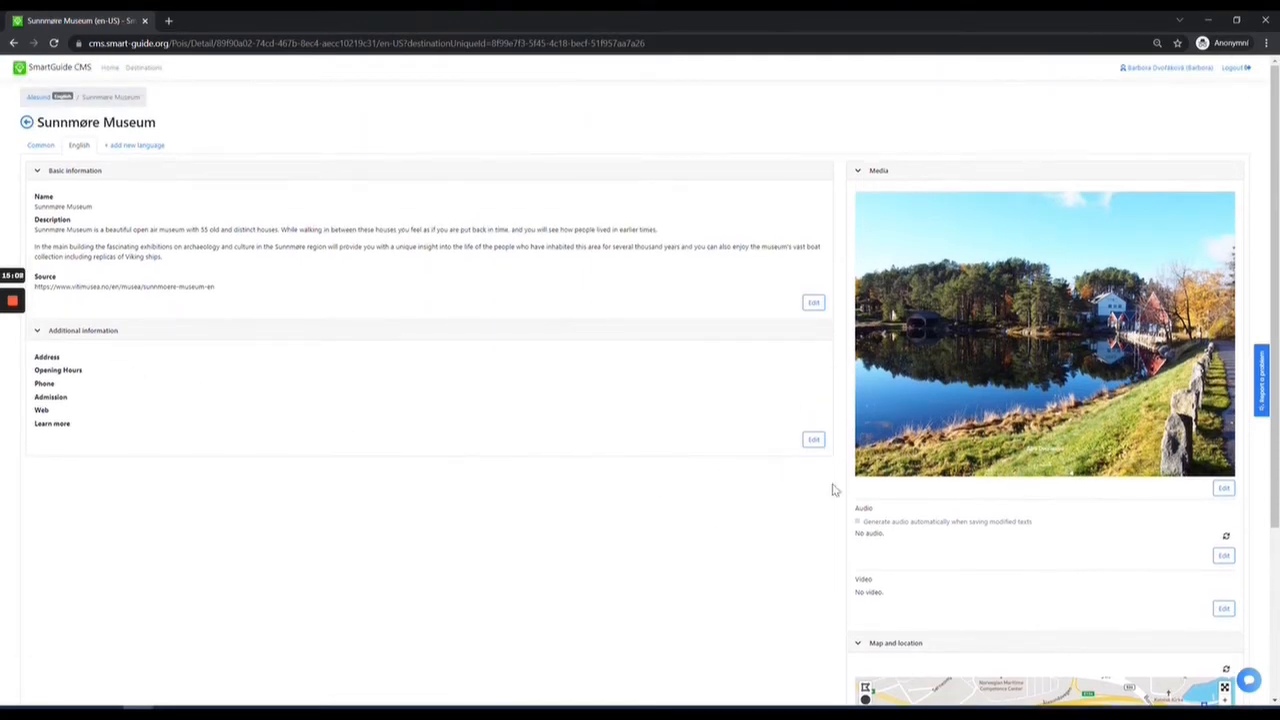
{"action": "left_click", "coordinate": [813, 439]}
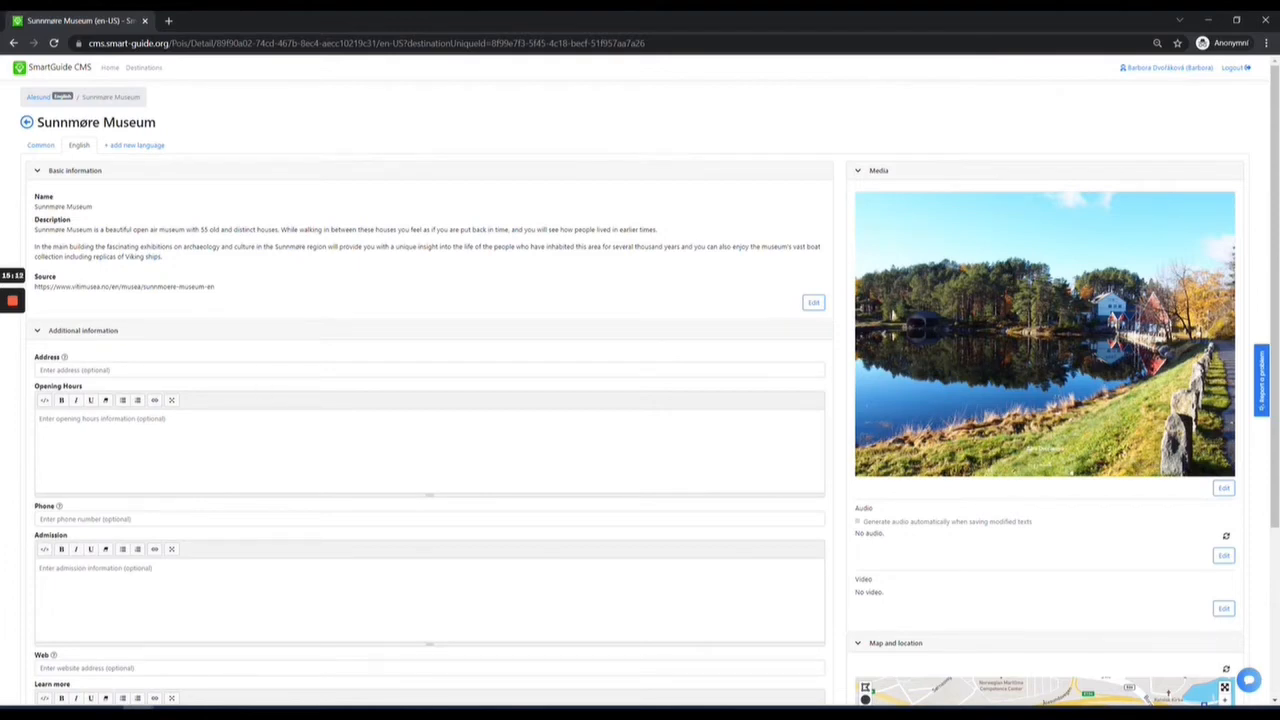
{"action": "scroll", "coordinate": [216, 518], "scroll_direction": "down", "scroll_amount": 2}
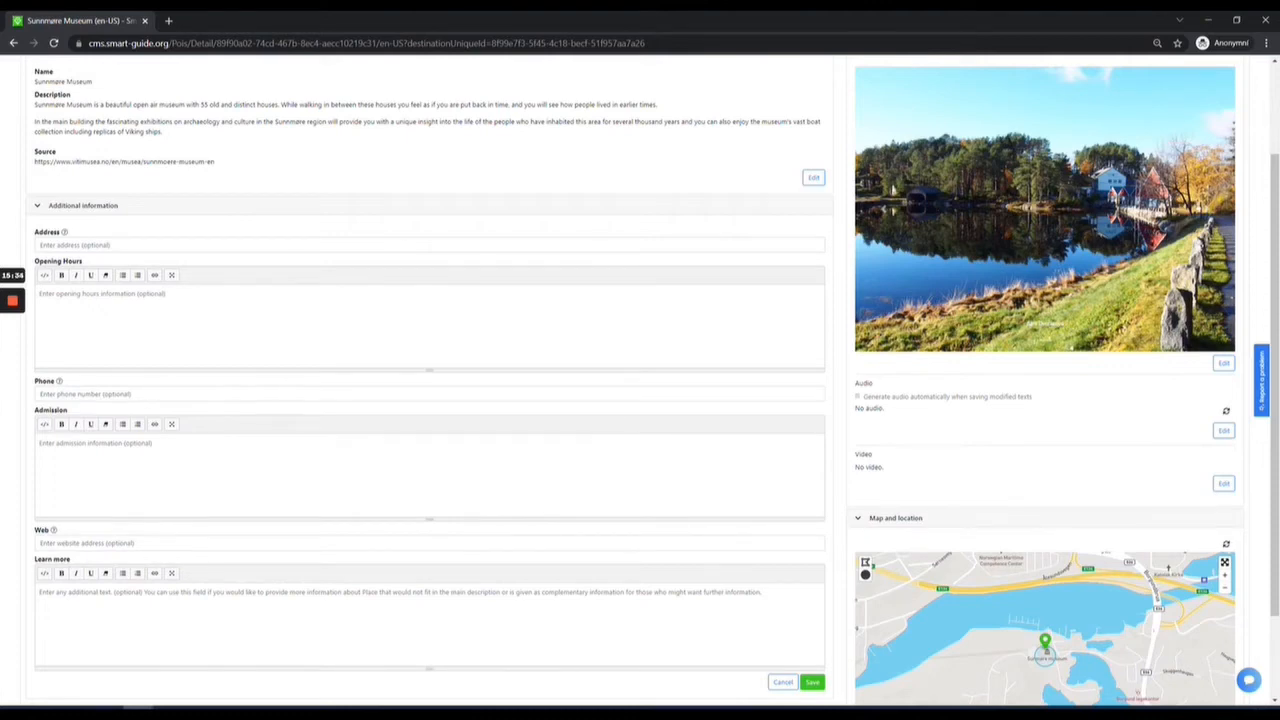
{"action": "scroll", "coordinate": [463, 626], "scroll_direction": "up", "scroll_amount": 2}
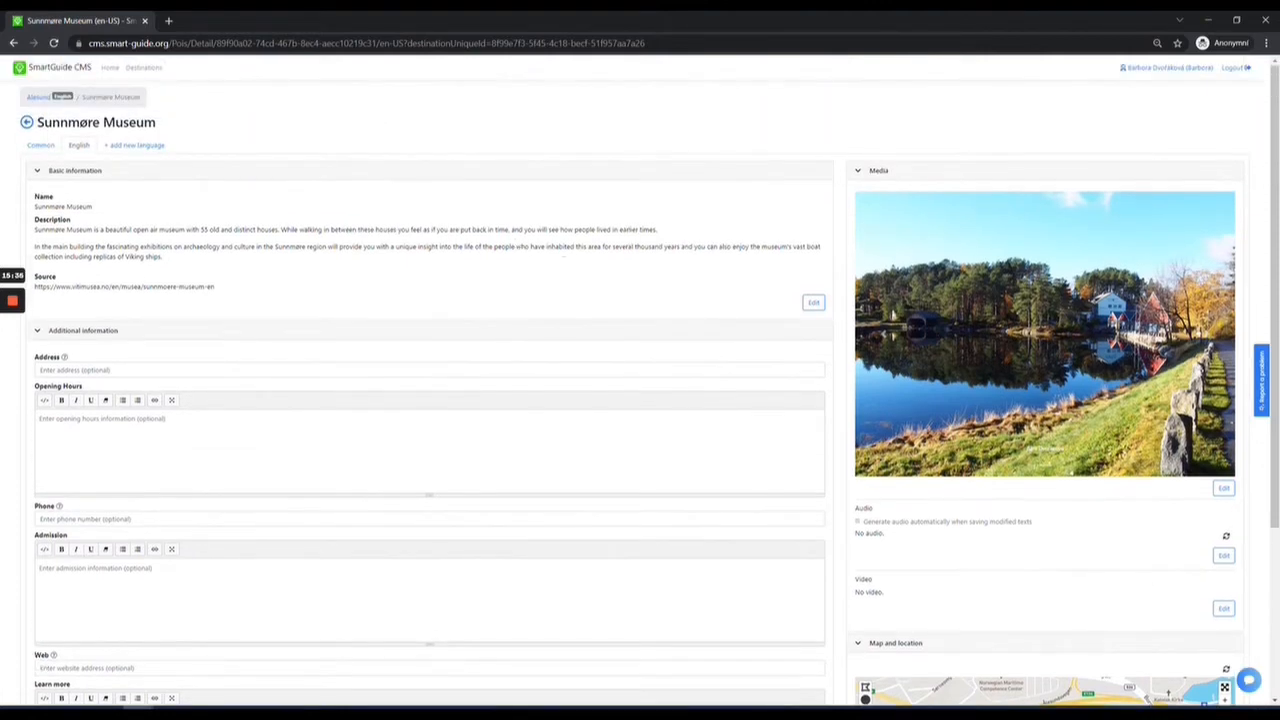
{"action": "scroll", "coordinate": [771, 386], "scroll_direction": "down", "scroll_amount": 3}
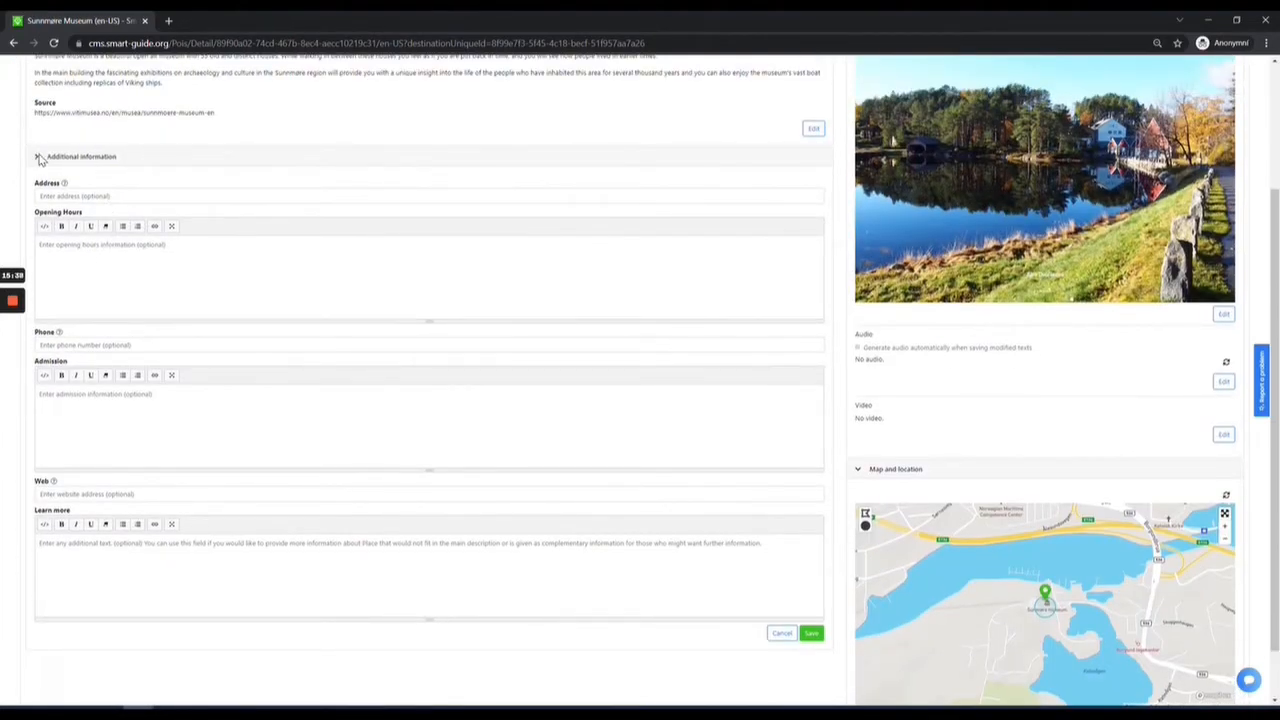
{"action": "left_click", "coordinate": [39, 158]}
{"action": "scroll", "coordinate": [337, 291], "scroll_direction": "up", "scroll_amount": 1}
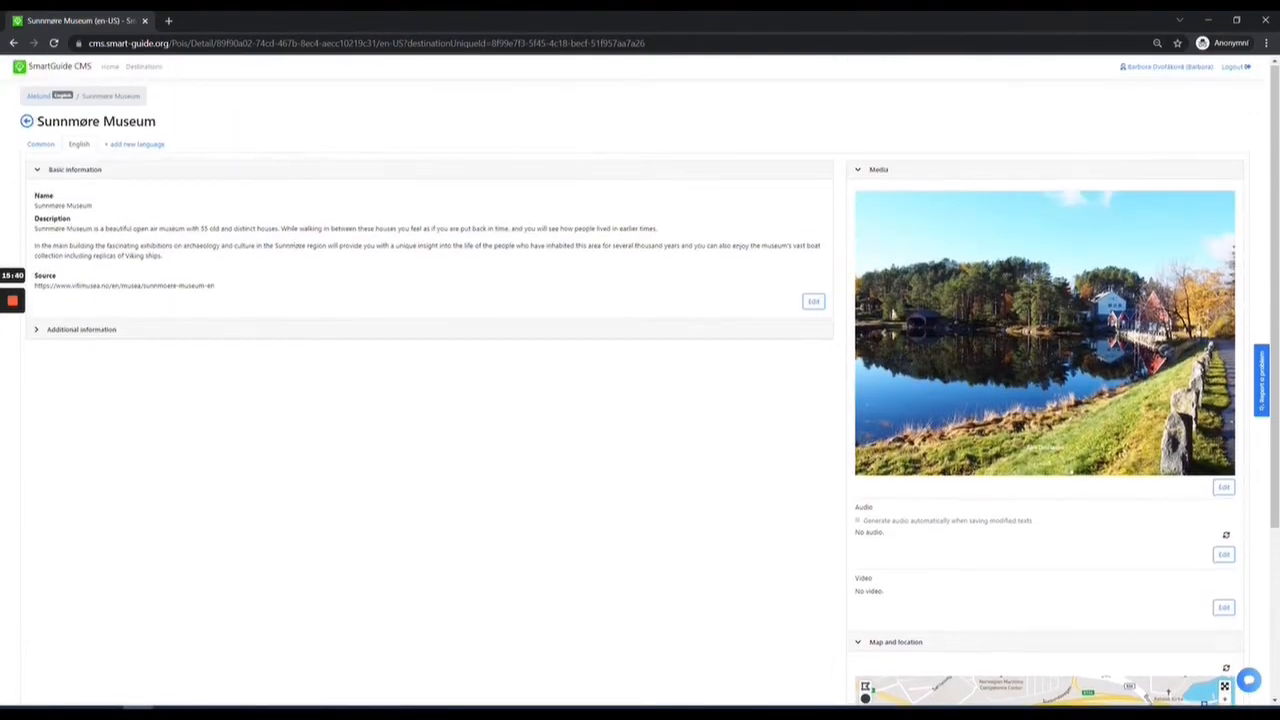
- Compare the description text with the additional information fields, including Learn more, and save that section with all fields empty
{"action": "scroll", "coordinate": [326, 238], "scroll_direction": "down", "scroll_amount": 1}
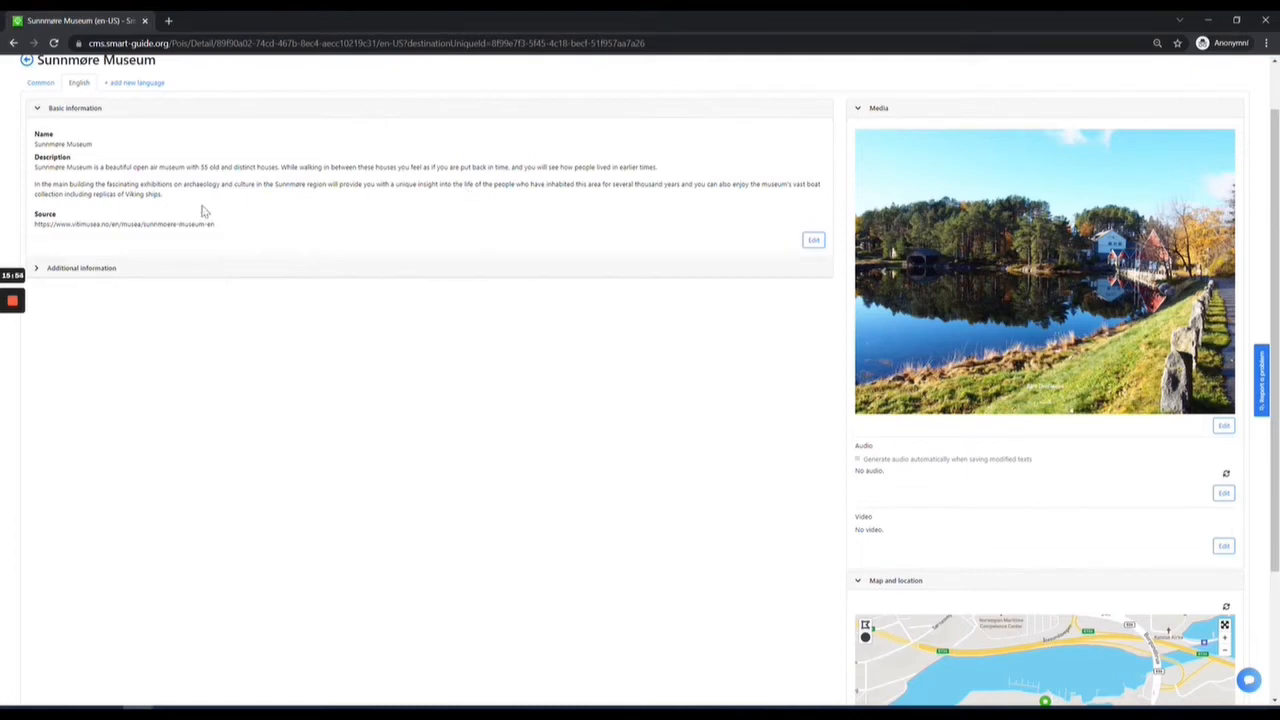
{"action": "left_click_drag", "start_coordinate": [189, 203], "coordinate": [31, 170]}
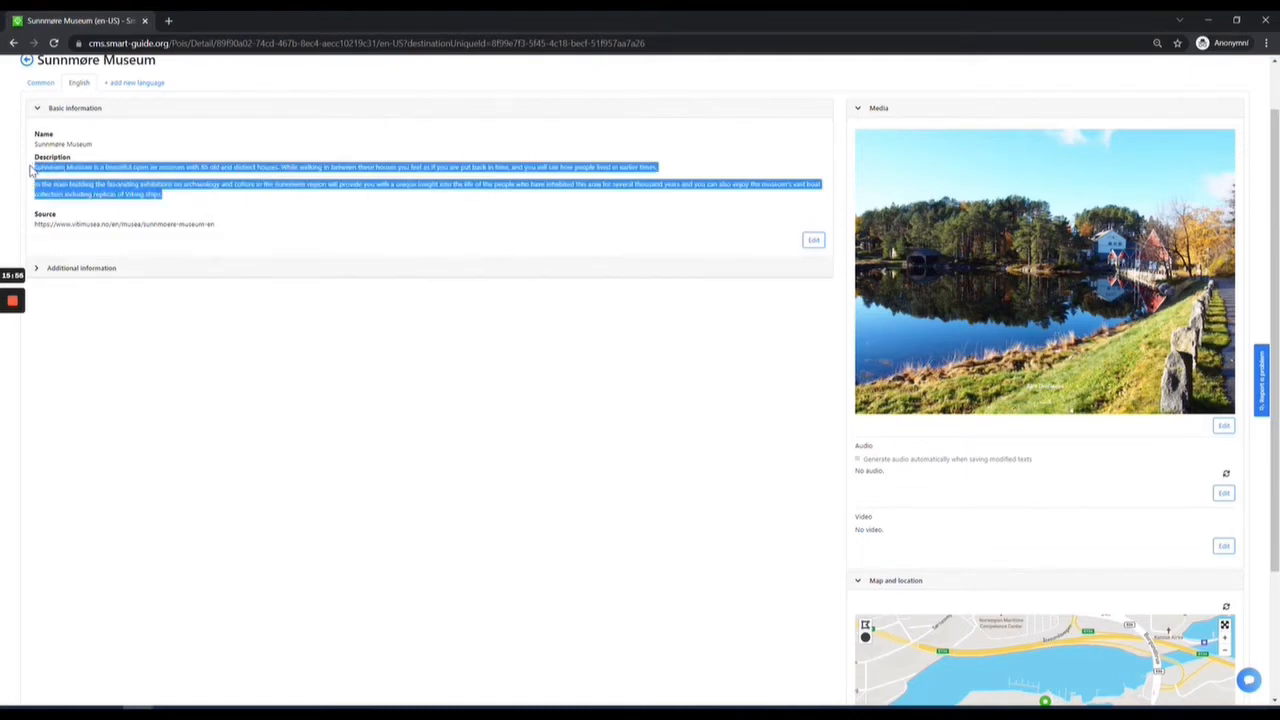
{"action": "left_click", "coordinate": [38, 271]}
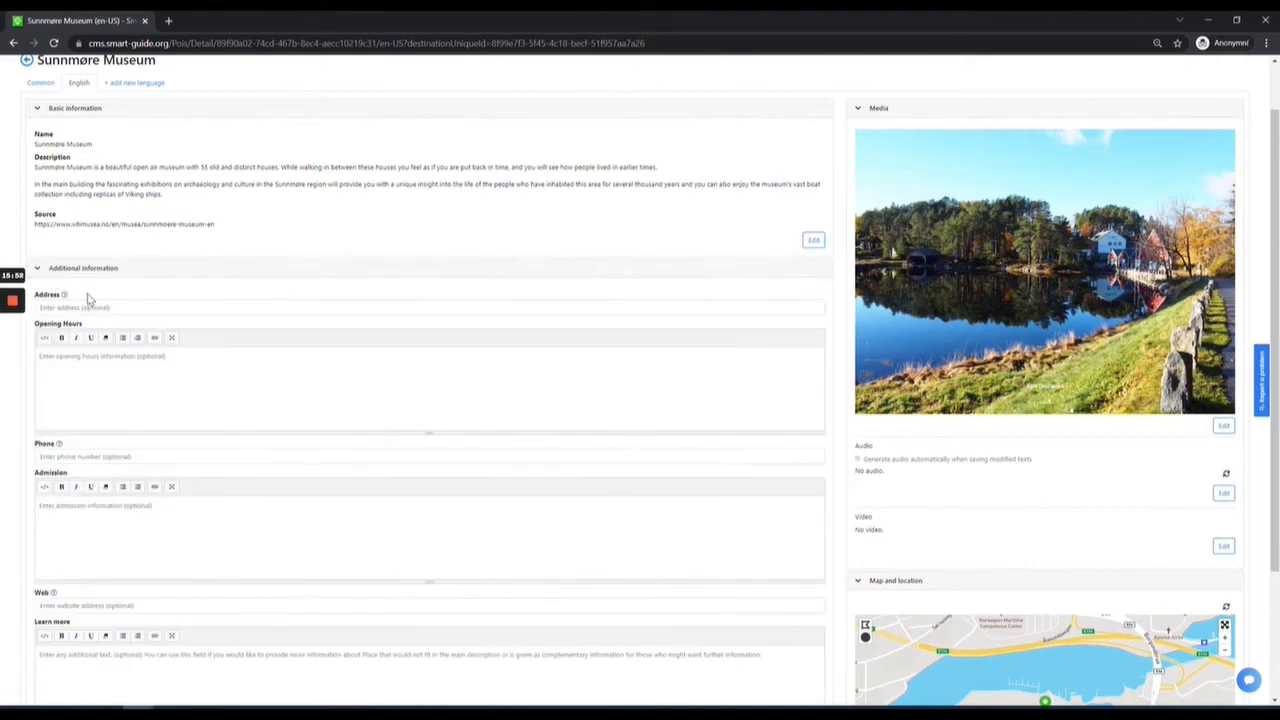
{"action": "scroll", "coordinate": [90, 298], "scroll_direction": "down", "scroll_amount": 2}
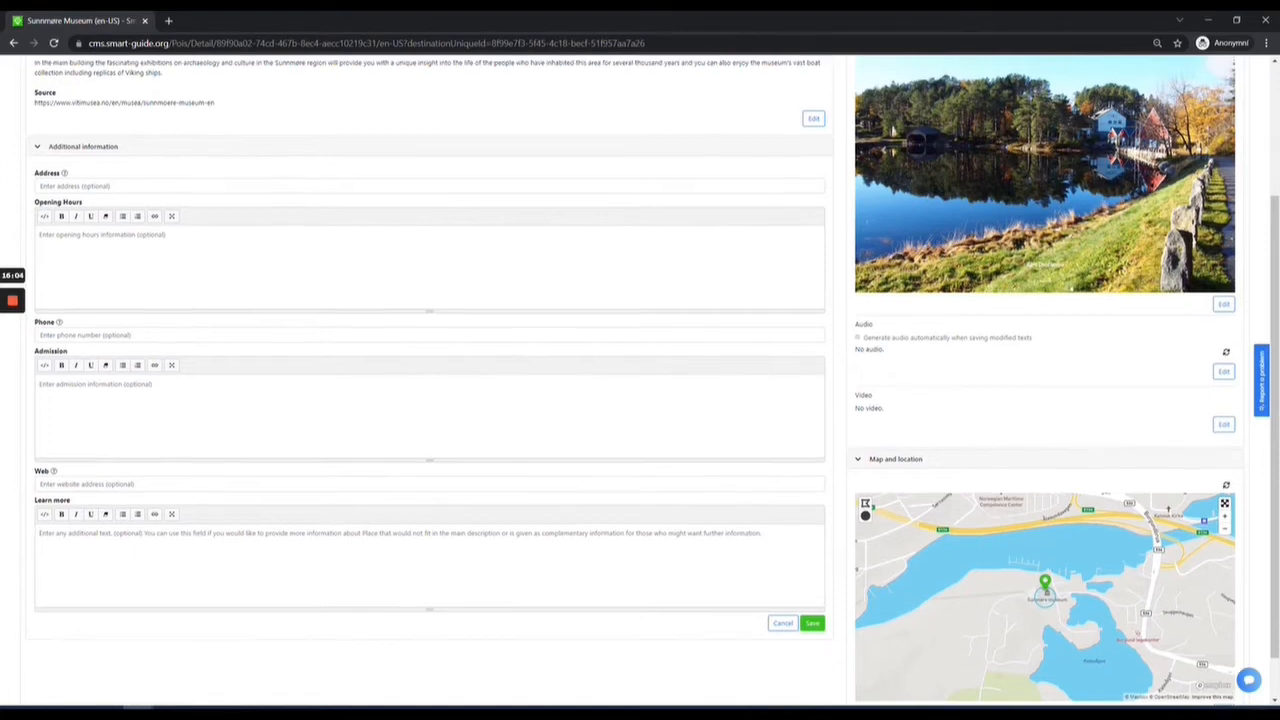
{"action": "scroll", "coordinate": [360, 403], "scroll_direction": "up", "scroll_amount": 2}
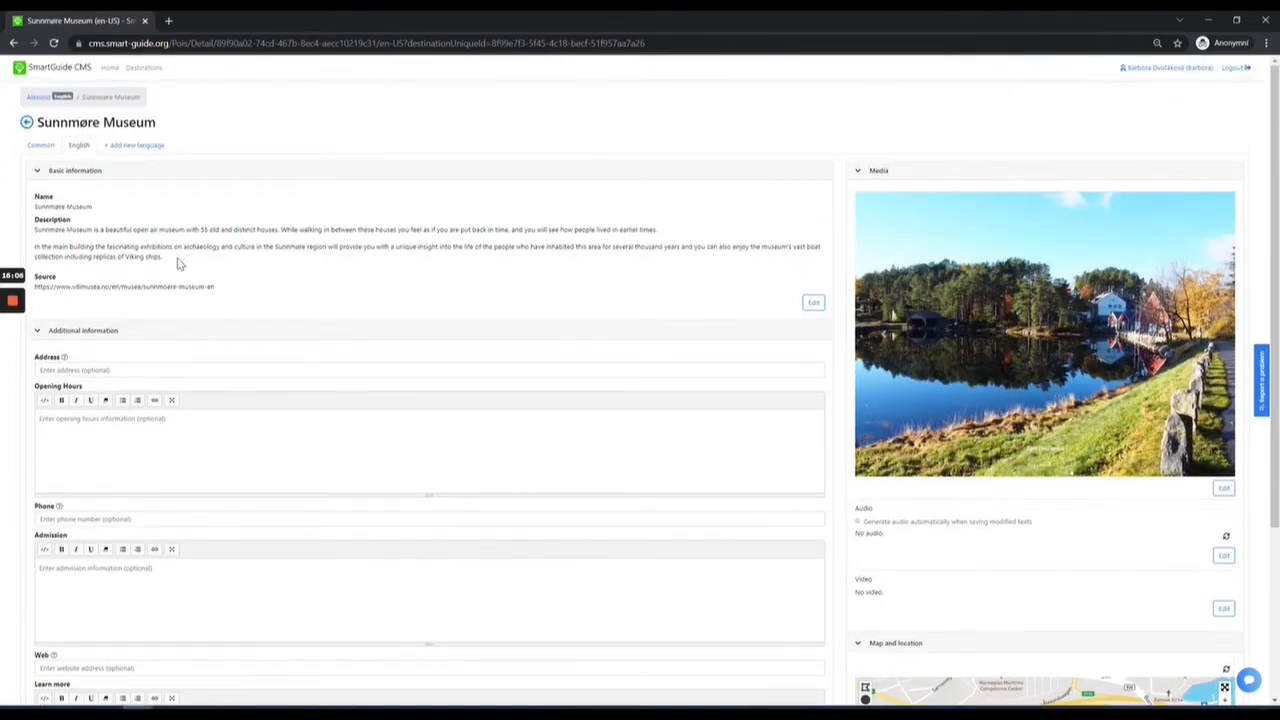
{"action": "left_click_drag", "start_coordinate": [178, 258], "coordinate": [15, 236]}
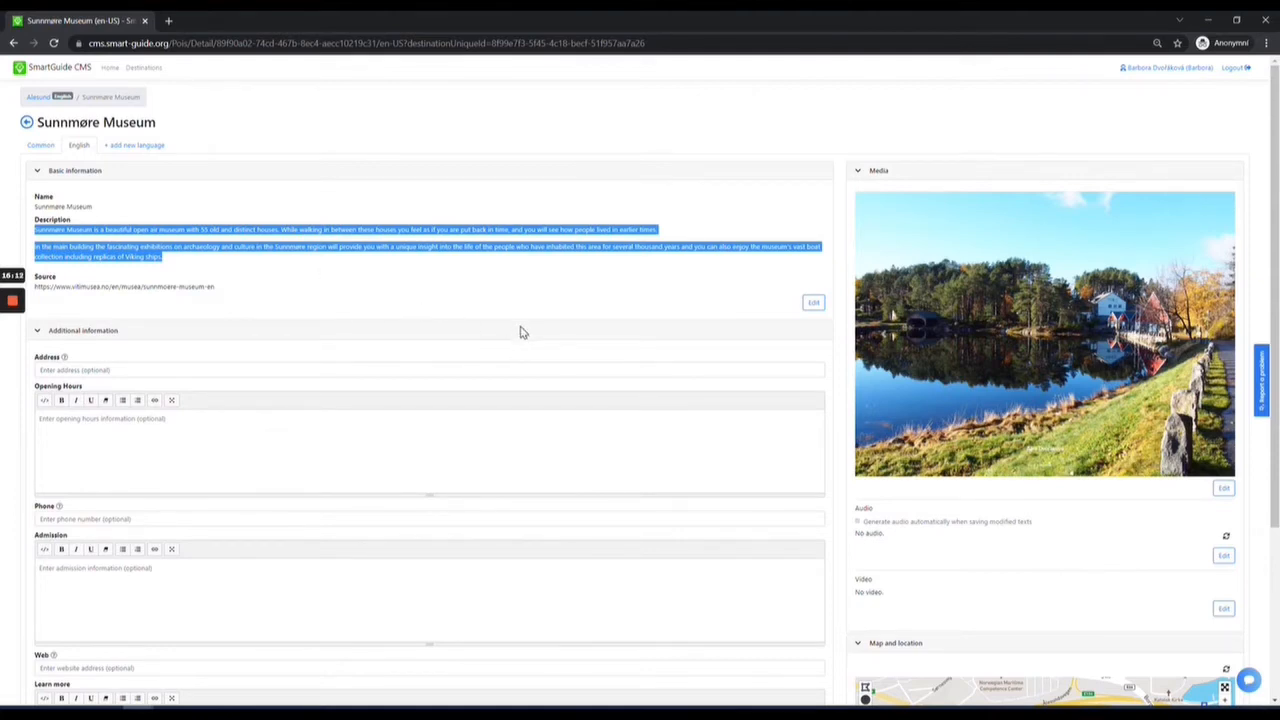
{"action": "scroll", "coordinate": [497, 343], "scroll_direction": "down", "scroll_amount": 2}
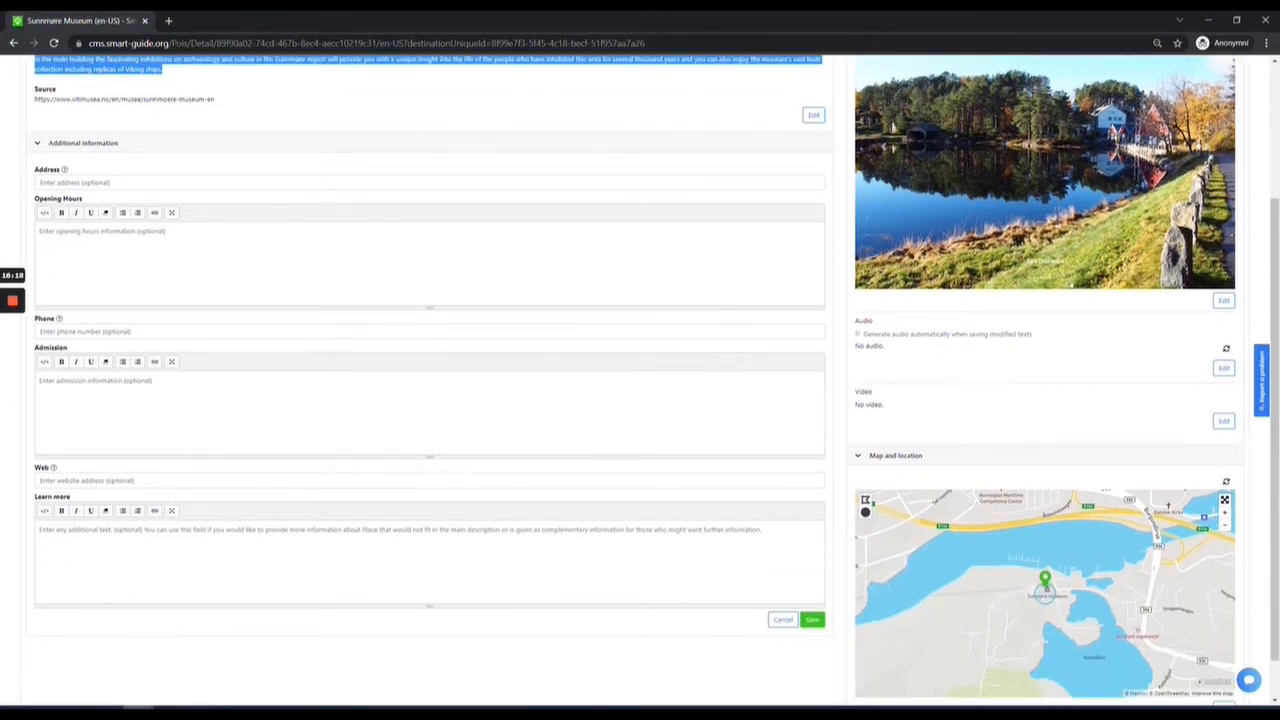
{"action": "left_click", "coordinate": [395, 540]}
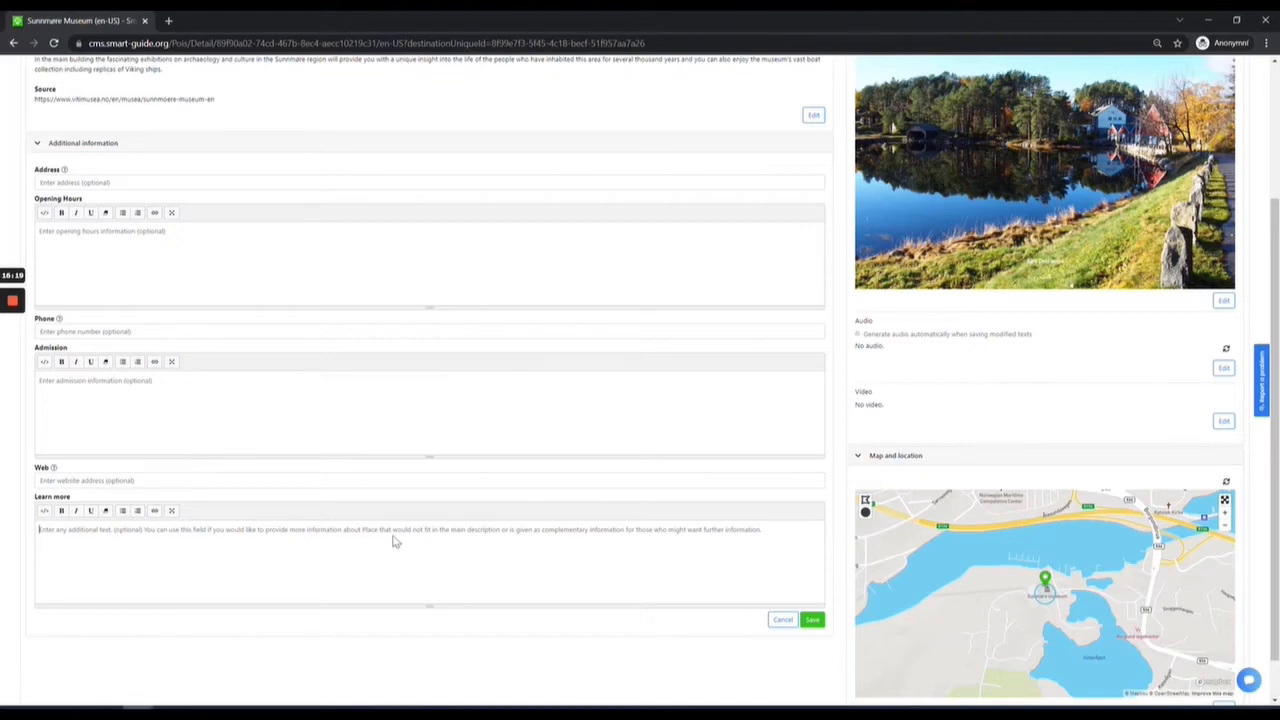
{"action": "left_click", "coordinate": [813, 622]}
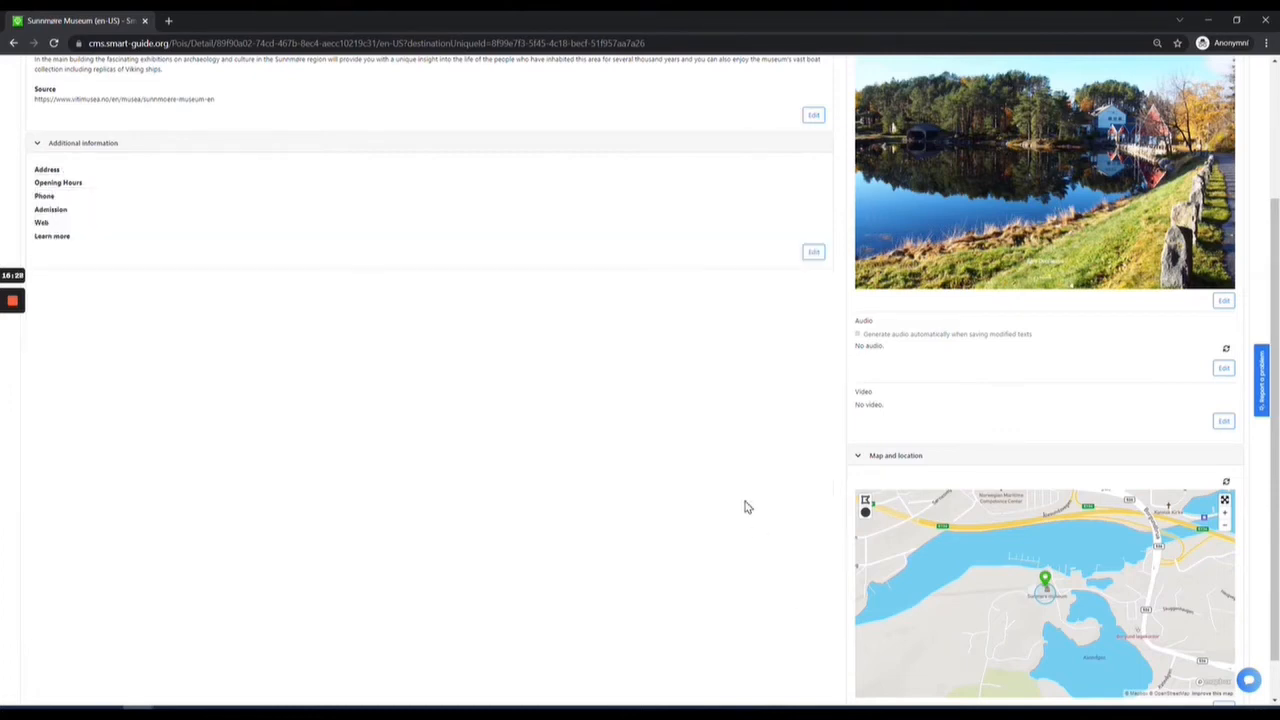
- Examine the place's audio, video and map sections, viewing the circle around the museum marker on the full-screen map
{"action": "scroll", "coordinate": [743, 506], "scroll_direction": "up", "scroll_amount": 3}
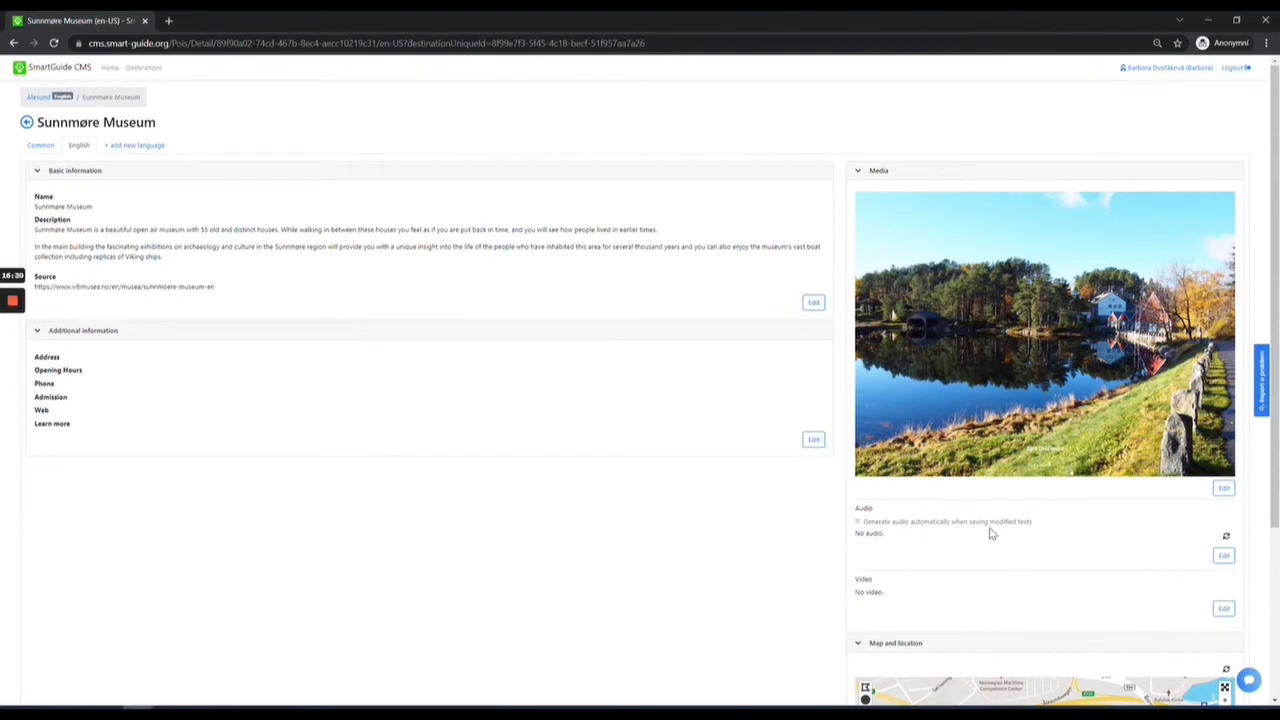
{"action": "scroll", "coordinate": [1075, 552], "scroll_direction": "down", "scroll_amount": 2}
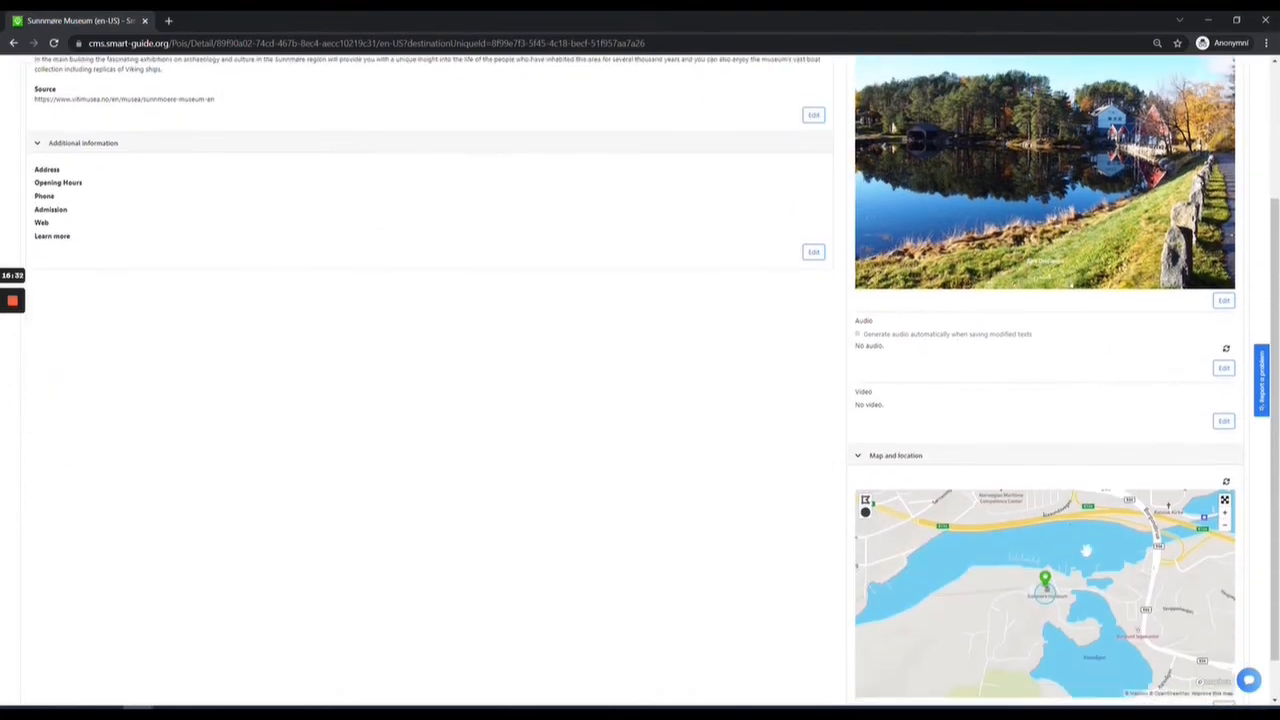
{"action": "scroll", "coordinate": [1057, 420], "scroll_direction": "down", "scroll_amount": 1}
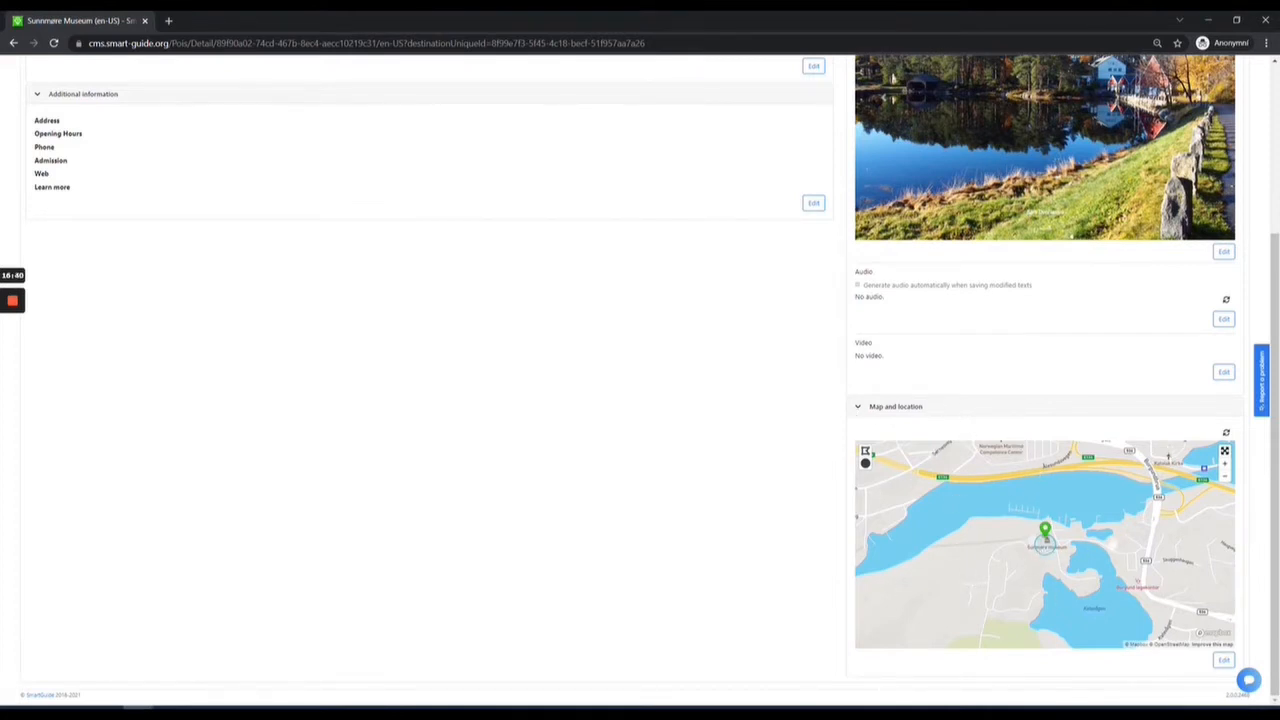
{"action": "left_click", "coordinate": [1225, 453]}
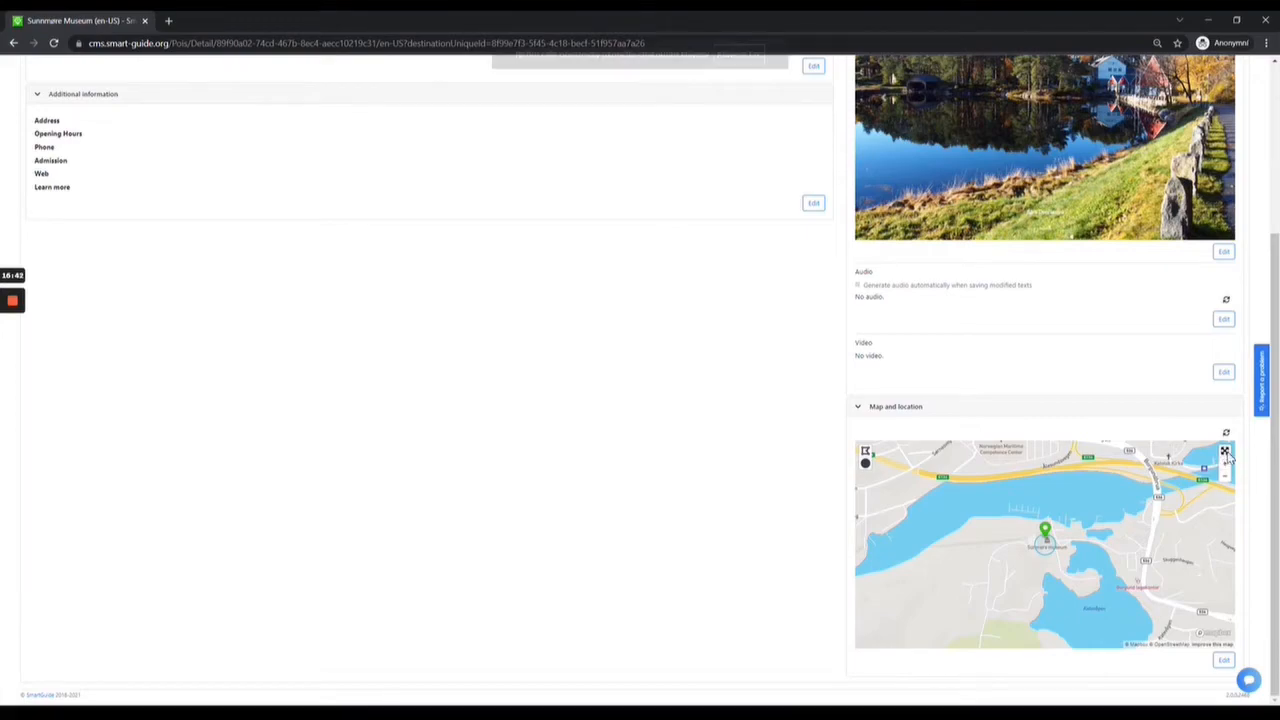
{"action": "scroll", "coordinate": [641, 381], "scroll_direction": "up", "scroll_amount": 4}
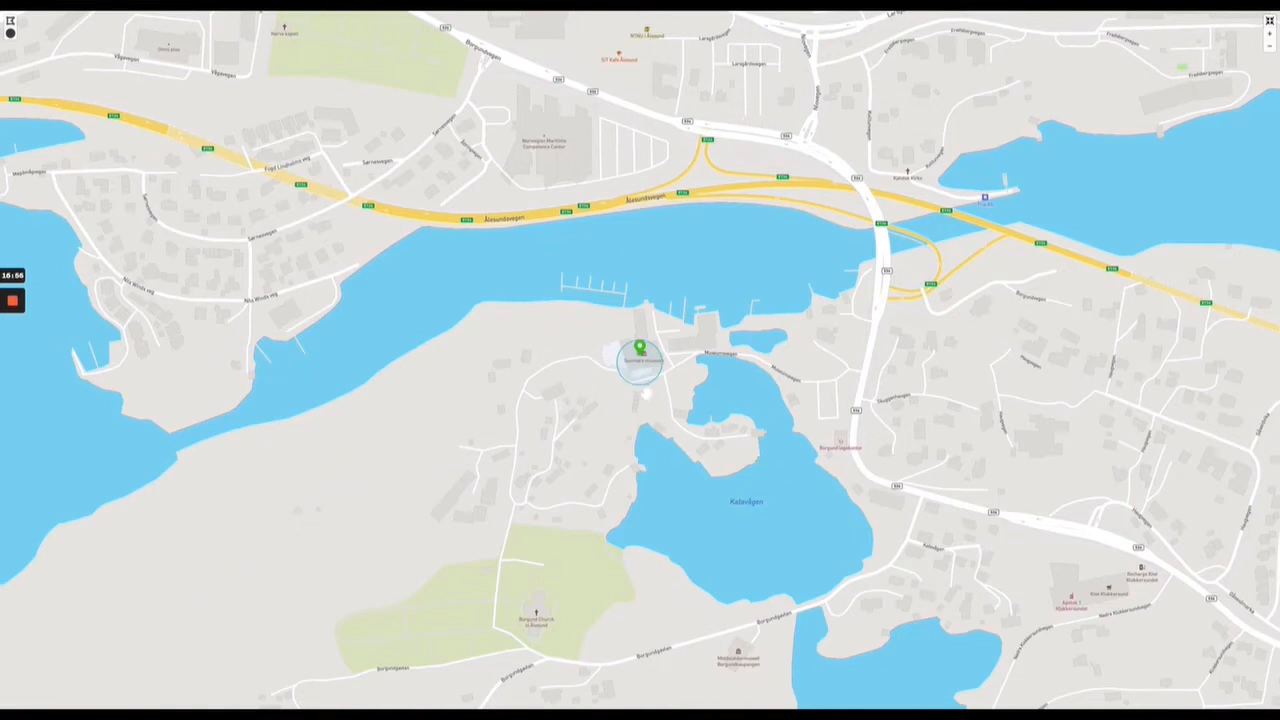
{"action": "scroll", "coordinate": [647, 385], "scroll_direction": "up", "scroll_amount": 3}
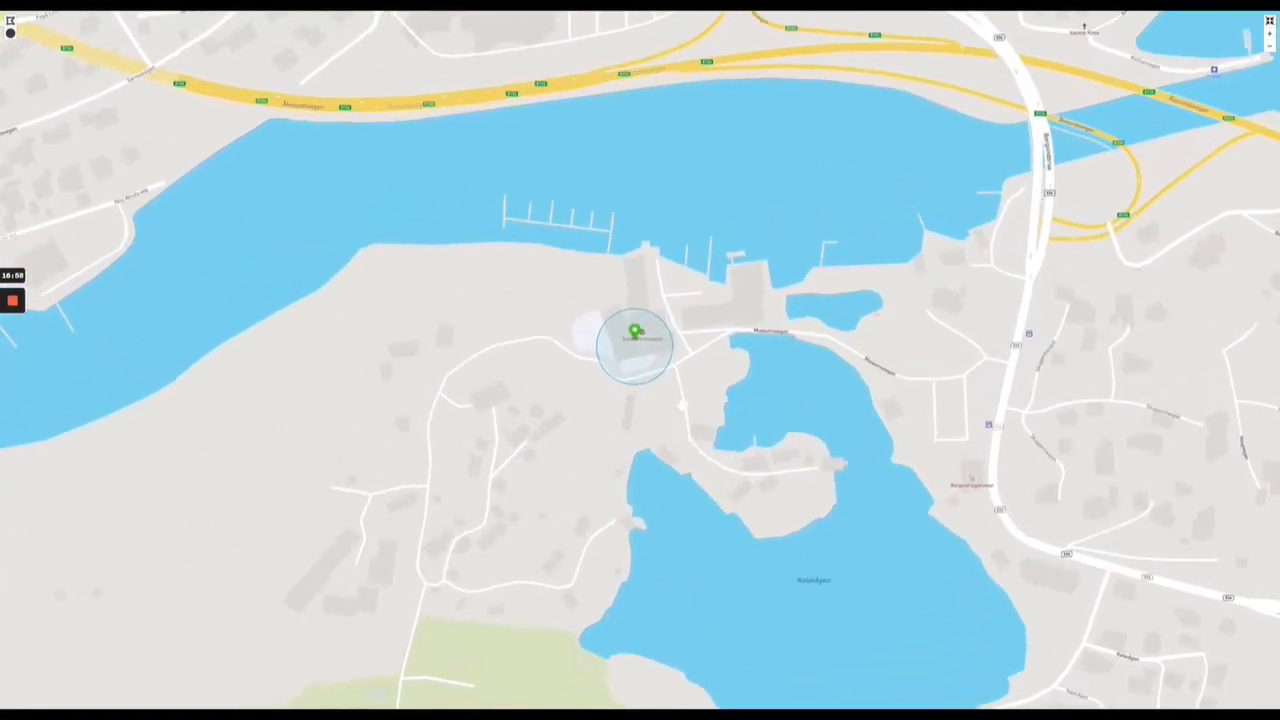
{"action": "scroll", "coordinate": [668, 390], "scroll_direction": "up", "scroll_amount": 3}
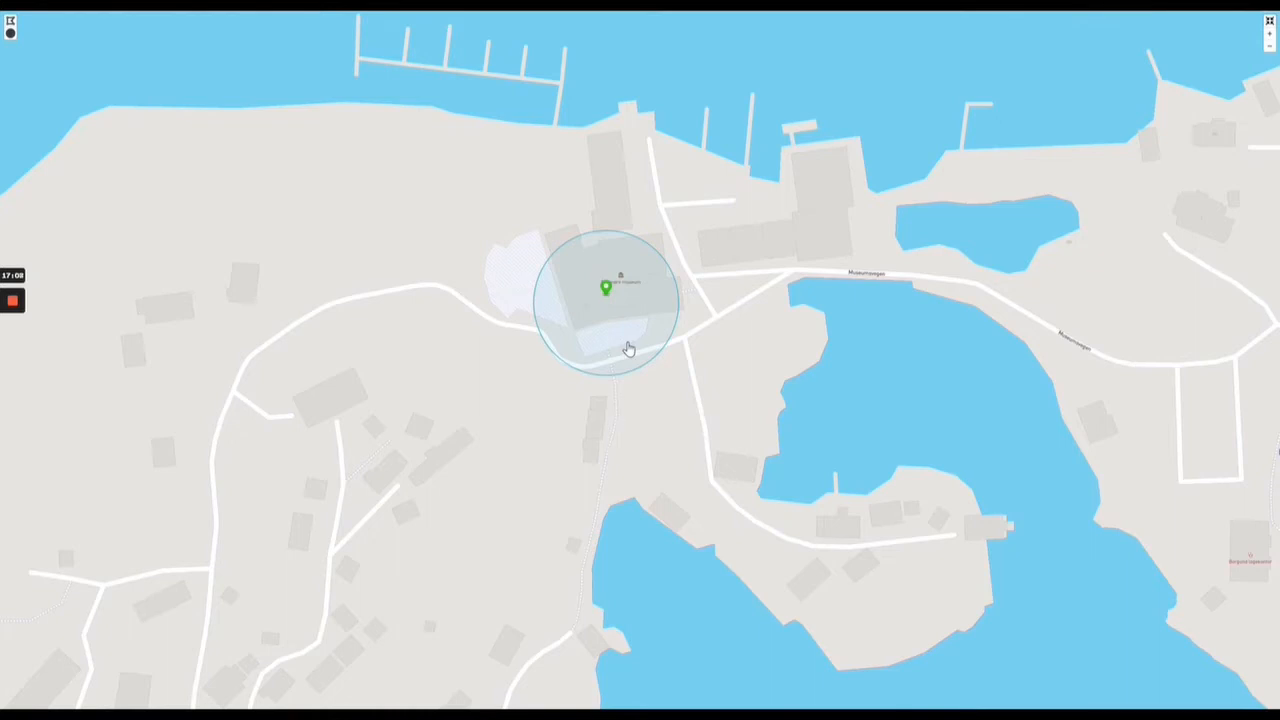
{"action": "scroll", "coordinate": [628, 348], "scroll_direction": "down", "scroll_amount": 4}
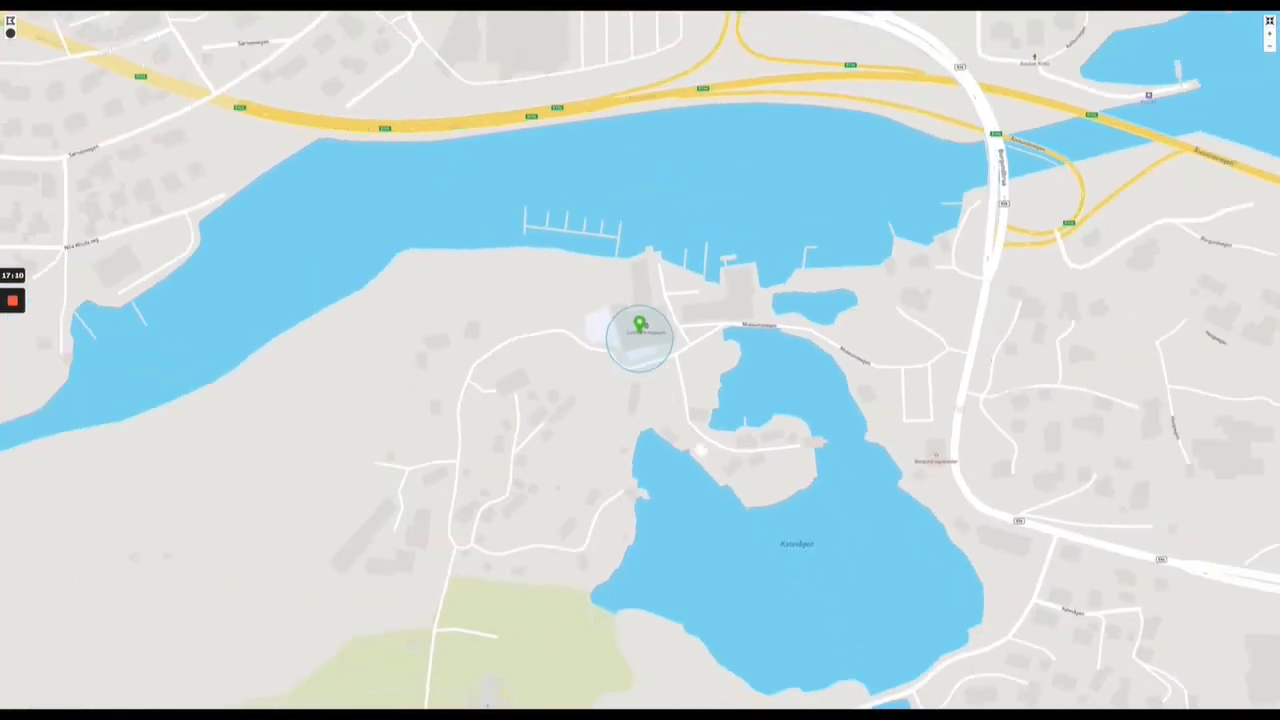
{"action": "left_click_drag", "start_coordinate": [700, 450], "coordinate": [670, 394]}
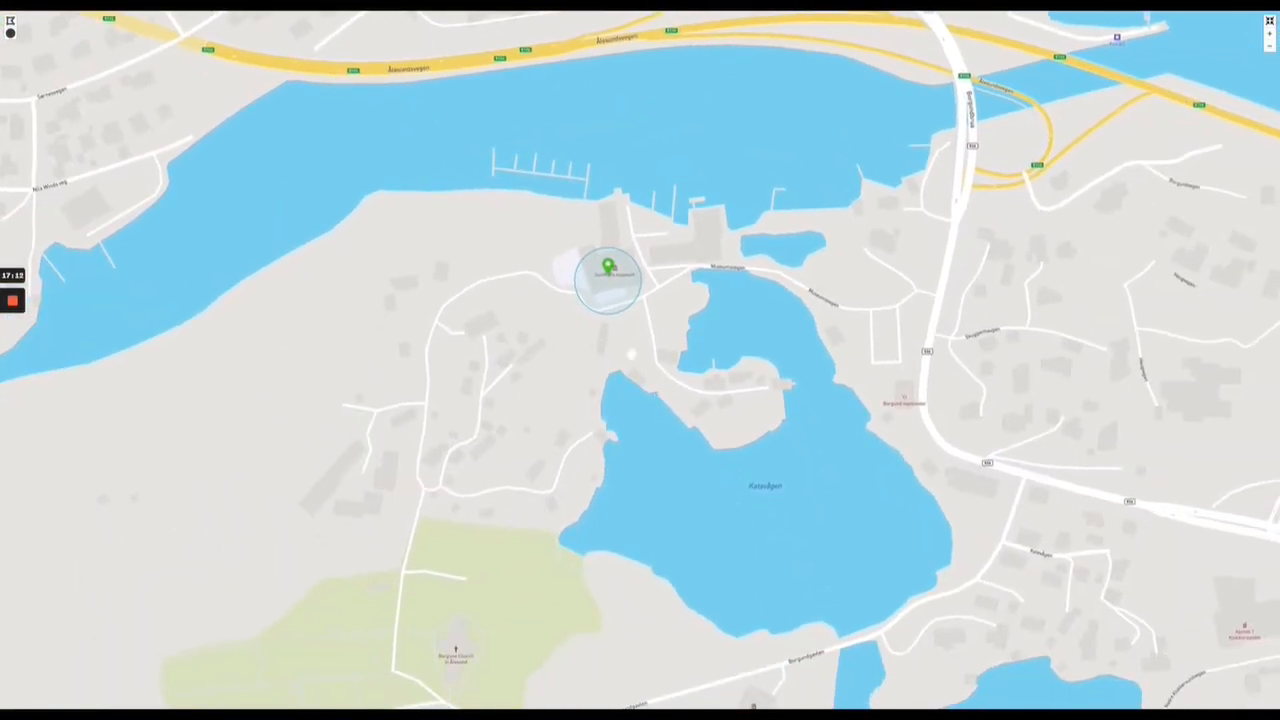
- Enlarge the circle around the Sunnmøre Museum marker on the full-screen map, and delete it
{"action": "left_click_drag", "start_coordinate": [690, 436], "coordinate": [656, 377]}
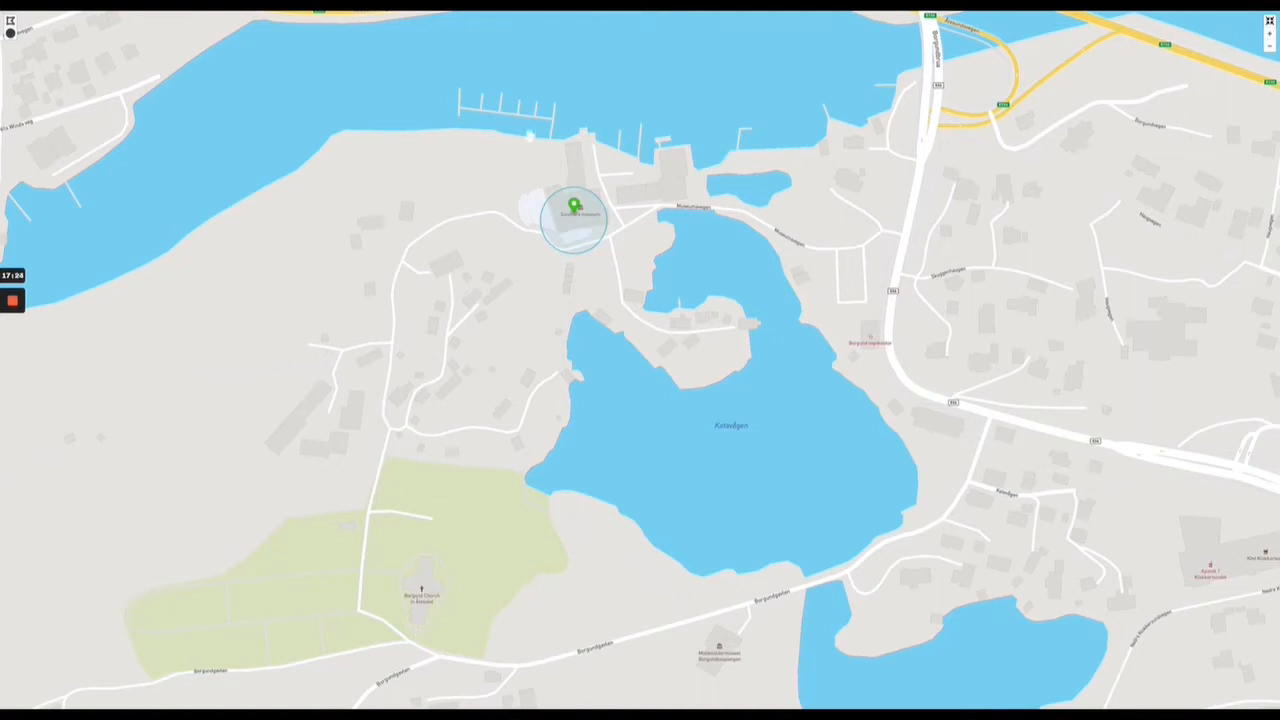
{"action": "left_click", "coordinate": [586, 251]}
{"action": "left_click_drag", "start_coordinate": [573, 253], "coordinate": [635, 408]}
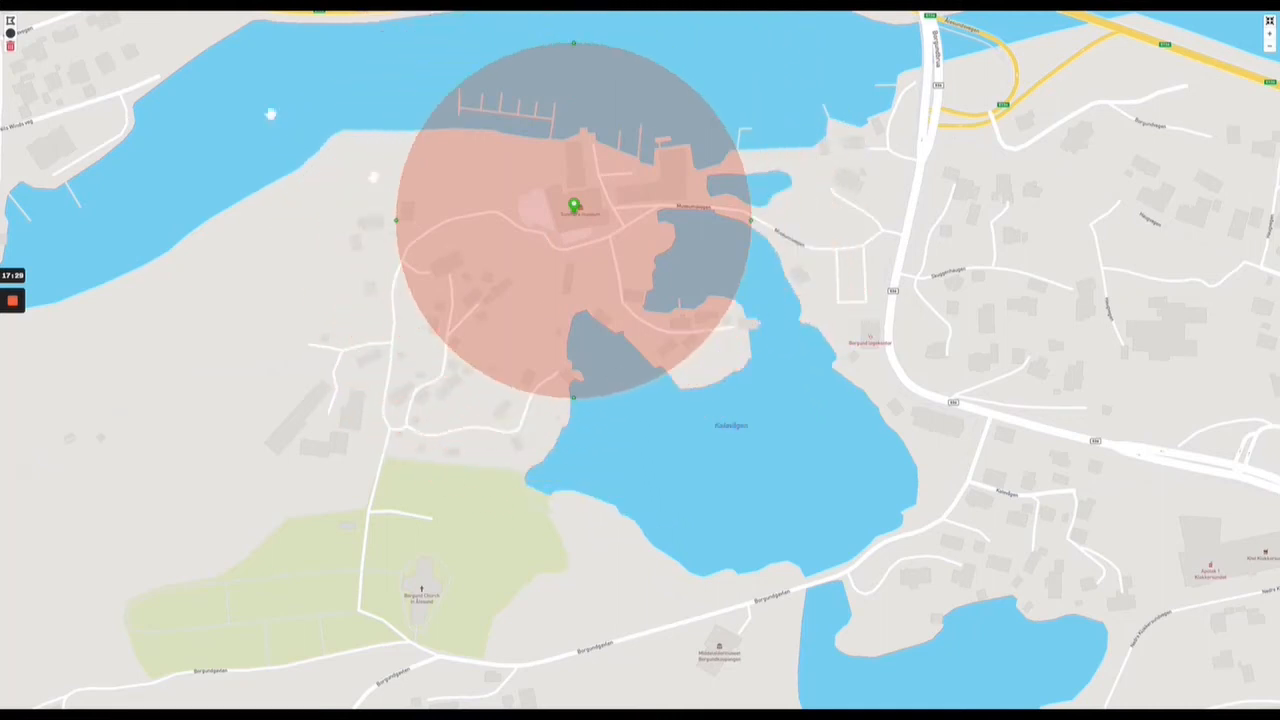
{"action": "left_click", "coordinate": [10, 46]}
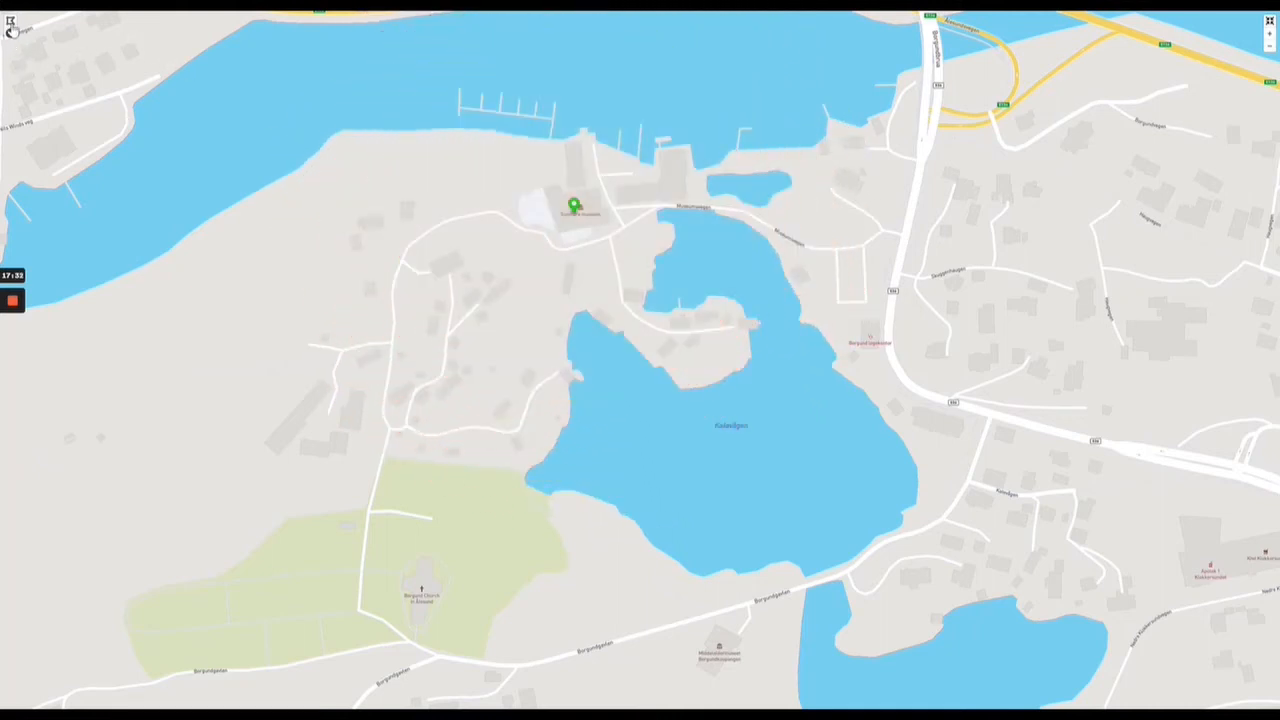
- Draw a polygon area enclosing Sunnmøre Museum, the Katavågen bay and Borgund Church, and save the place's location
{"action": "left_click", "coordinate": [365, 167]}
{"action": "left_click", "coordinate": [365, 167]}
{"action": "left_click", "coordinate": [470, 137]}
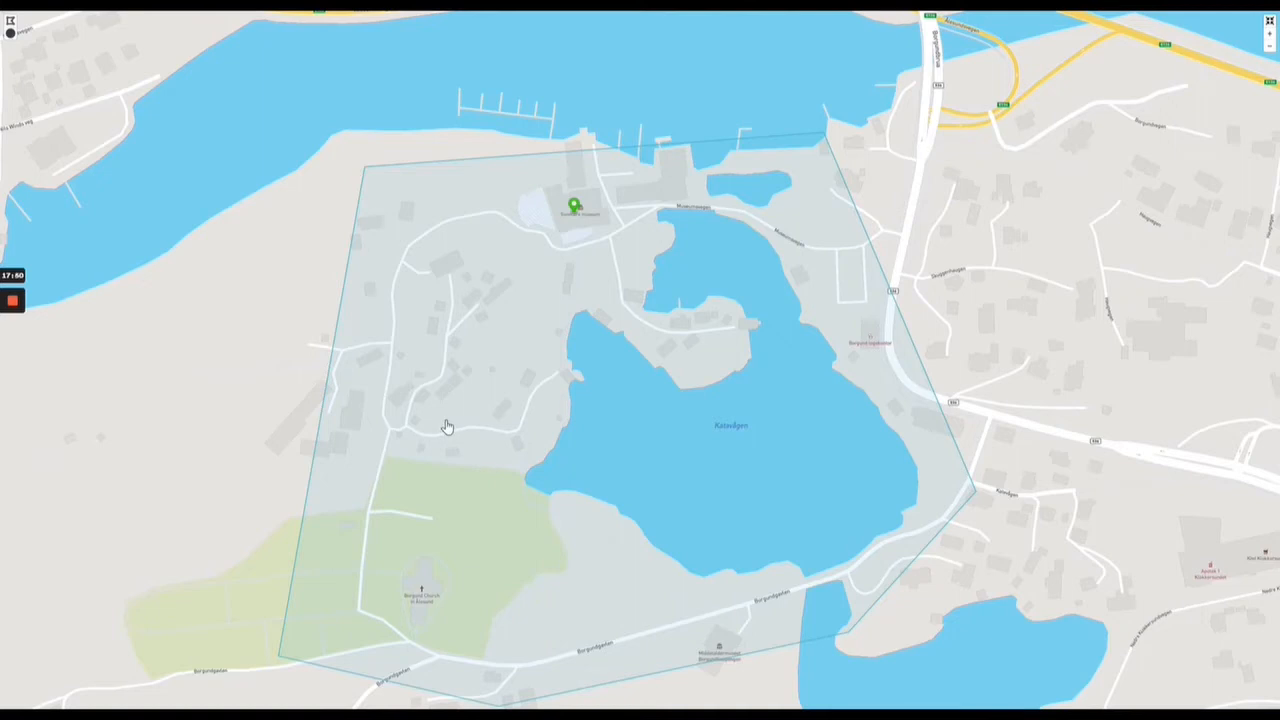
{"action": "left_click", "coordinate": [1272, 27]}
{"action": "scroll", "coordinate": [1062, 341], "scroll_direction": "down", "scroll_amount": 2}
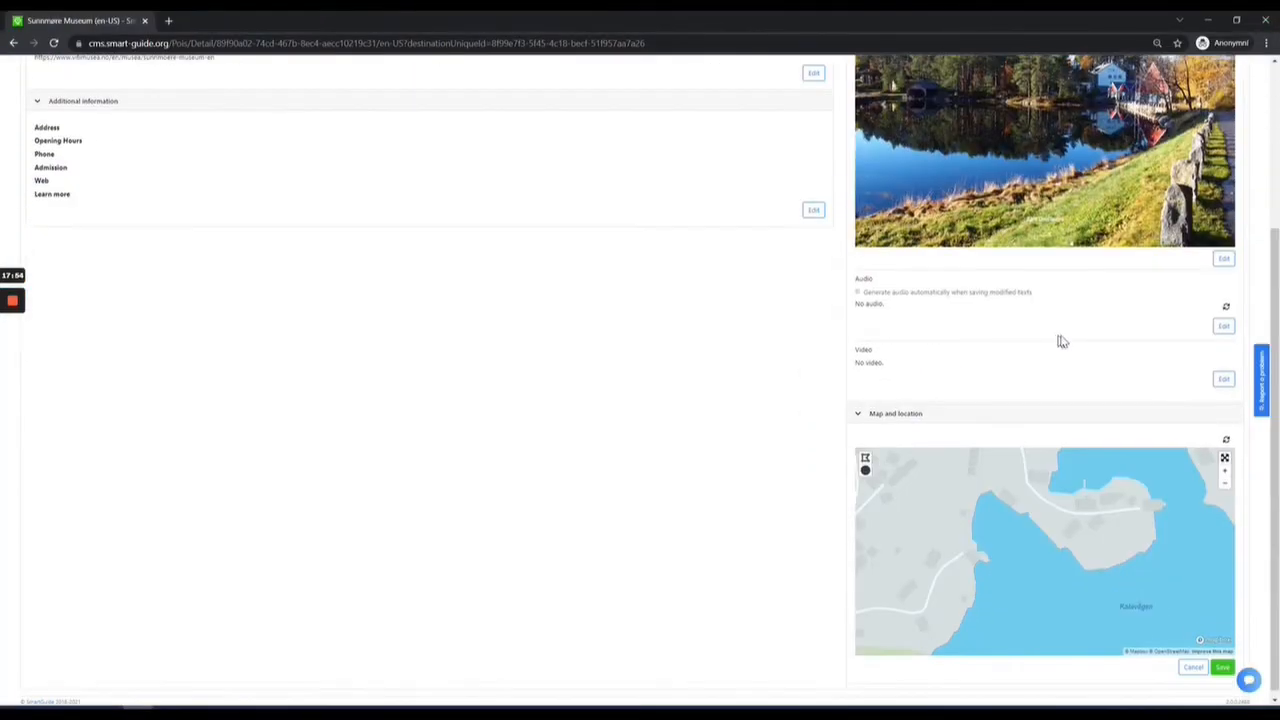
{"action": "scroll", "coordinate": [1120, 531], "scroll_direction": "up", "scroll_amount": 2}
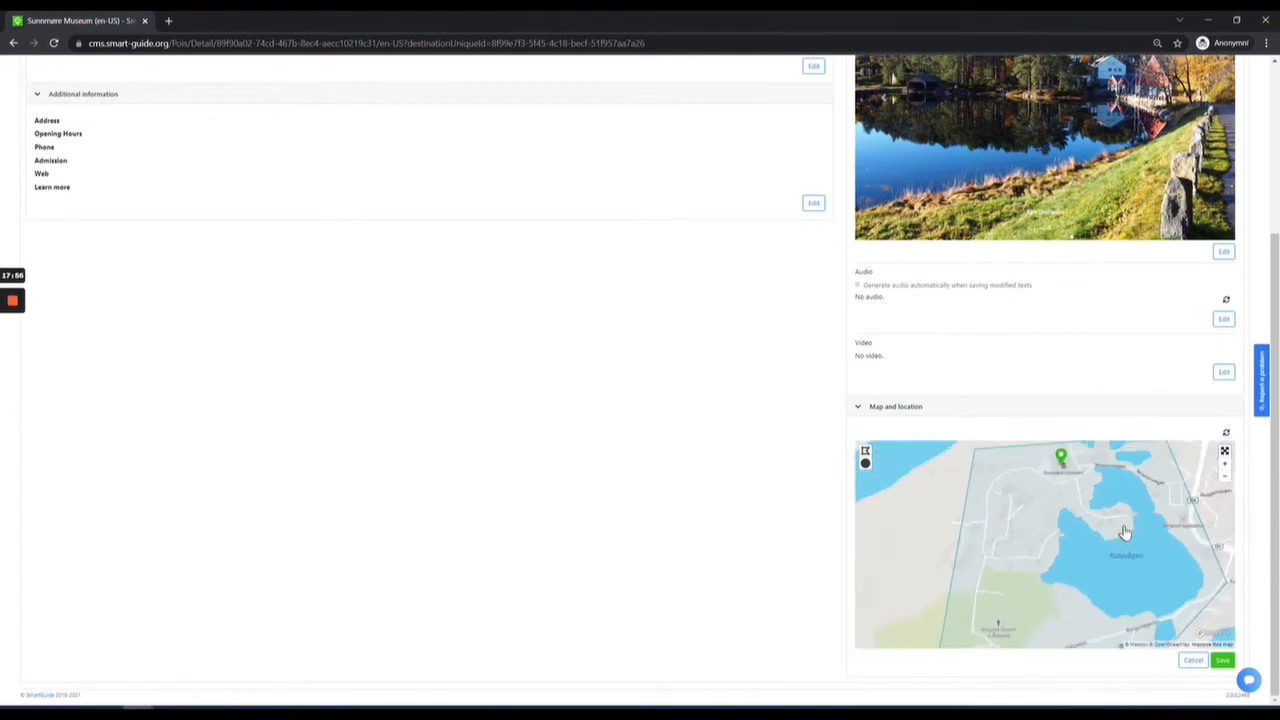
{"action": "scroll", "coordinate": [1124, 532], "scroll_direction": "down", "scroll_amount": 2}
{"action": "left_click_drag", "start_coordinate": [1198, 517], "coordinate": [1121, 513]}
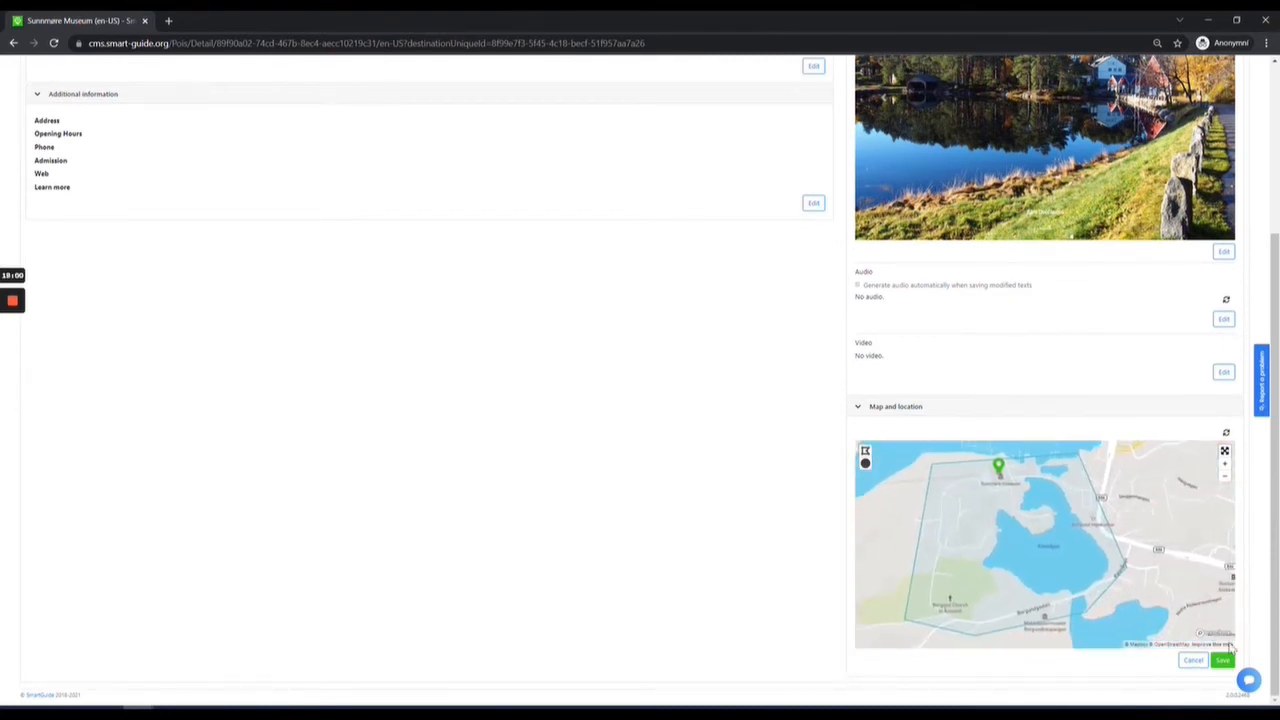
{"action": "left_click", "coordinate": [1223, 662]}
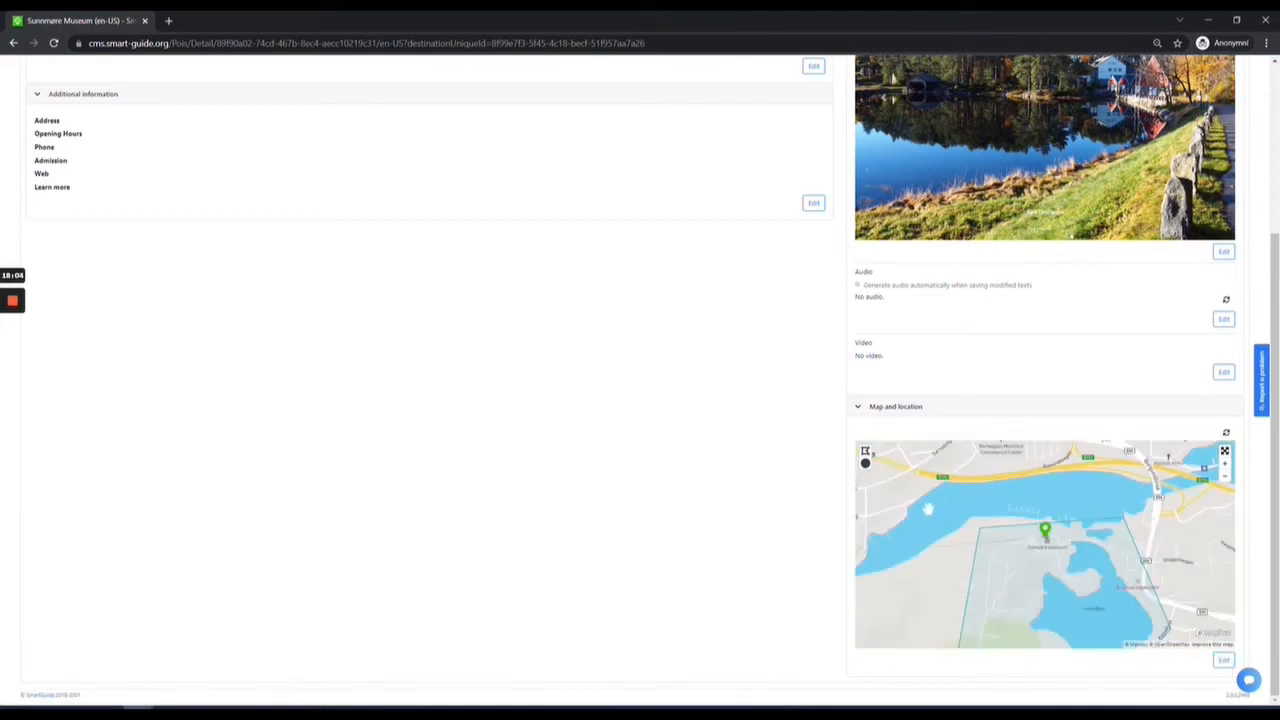
- Examine the museum's audio editing options, leave them without saving, and play the audio
{"action": "scroll", "coordinate": [735, 505], "scroll_direction": "up", "scroll_amount": 5}
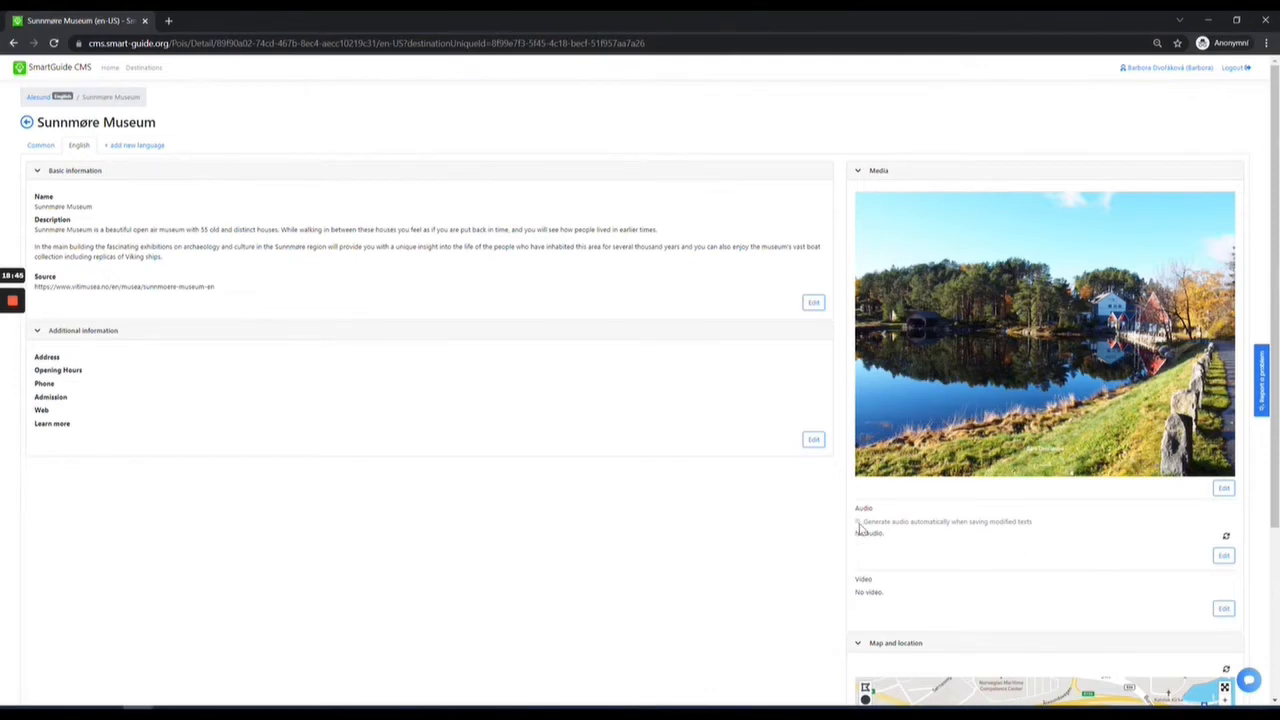
{"action": "left_click", "coordinate": [1225, 557]}
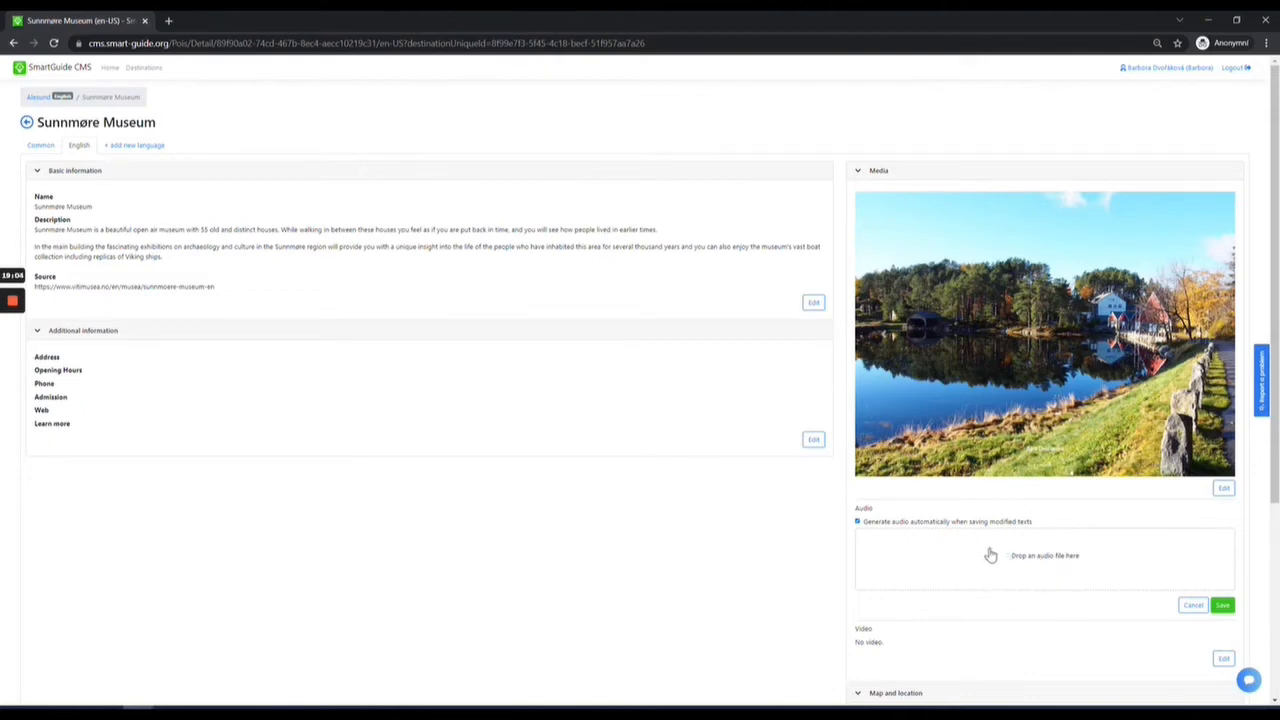
{"action": "left_click", "coordinate": [1193, 606]}
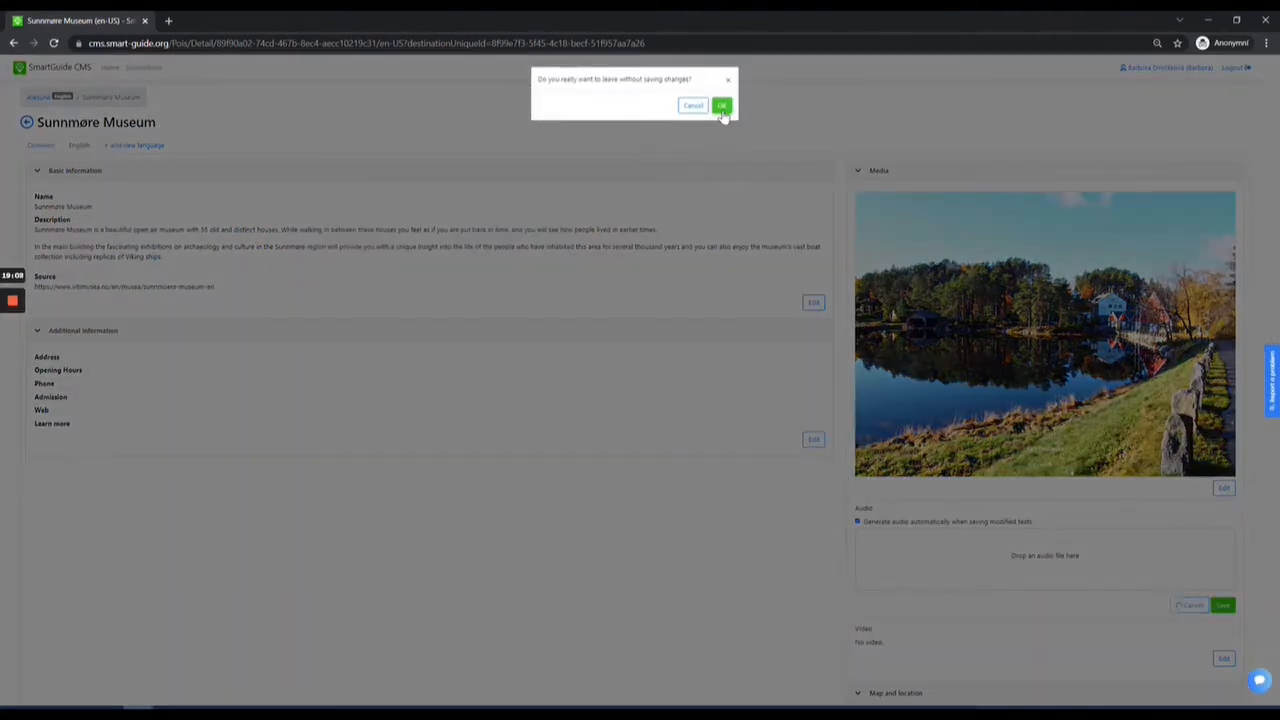
{"action": "left_click", "coordinate": [724, 108]}
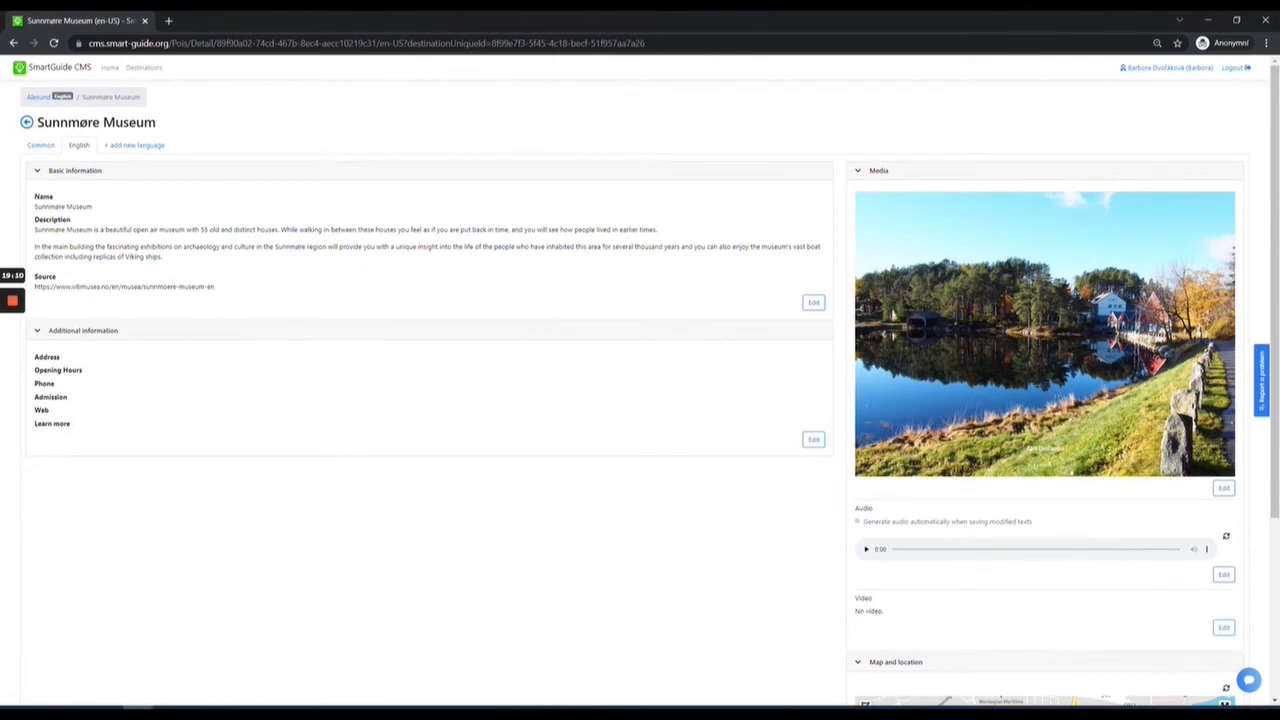
{"action": "left_click", "coordinate": [866, 550]}
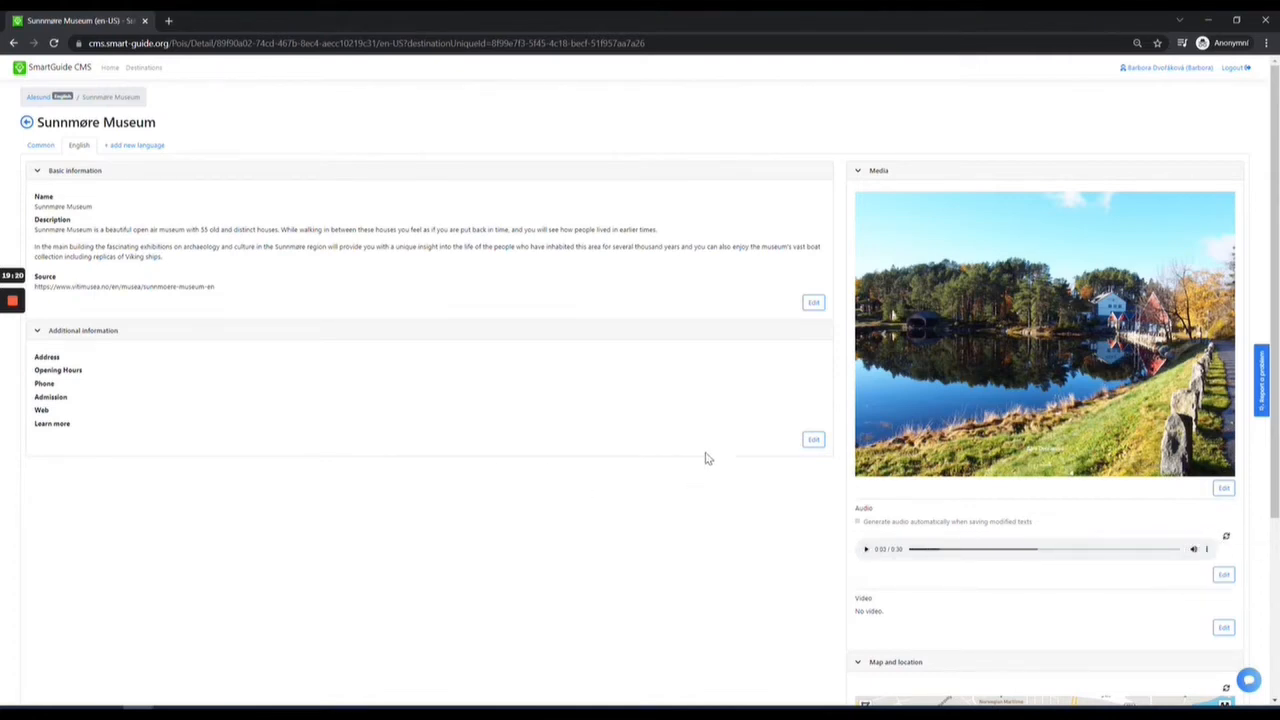
{"action": "scroll", "coordinate": [710, 460], "scroll_direction": "down", "scroll_amount": 3}
{"action": "scroll", "coordinate": [600, 450], "scroll_direction": "up", "scroll_amount": 3}
- Return to the Alesund destination's map and start a new place positioned on Alesund Church
{"action": "left_click", "coordinate": [143, 150]}
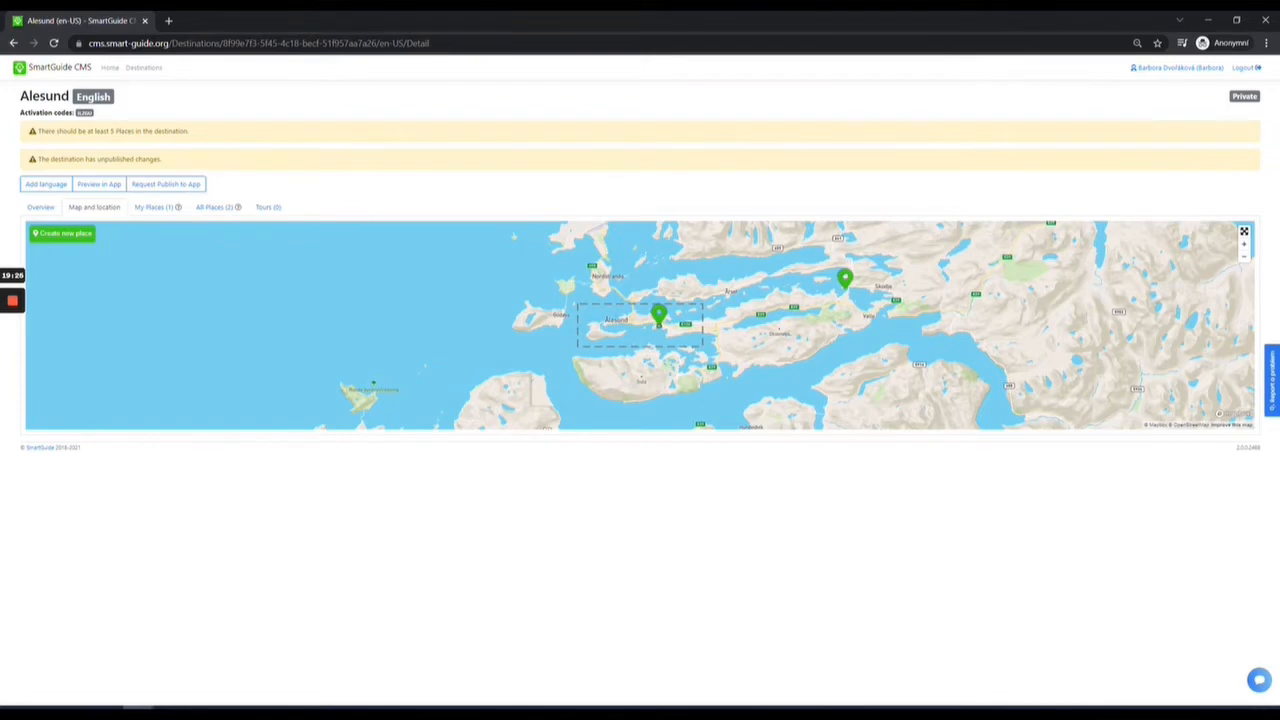
{"action": "scroll", "coordinate": [622, 322], "scroll_direction": "up", "scroll_amount": 5}
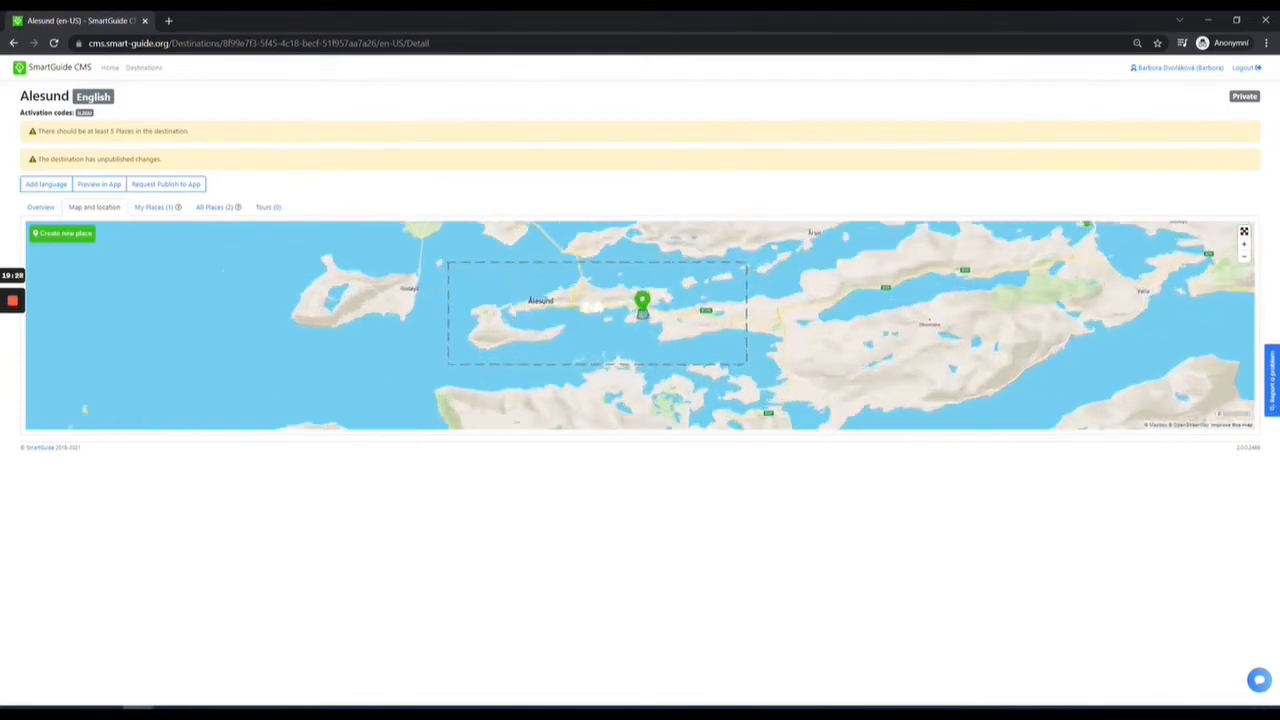
{"action": "scroll", "coordinate": [615, 335], "scroll_direction": "up", "scroll_amount": 6}
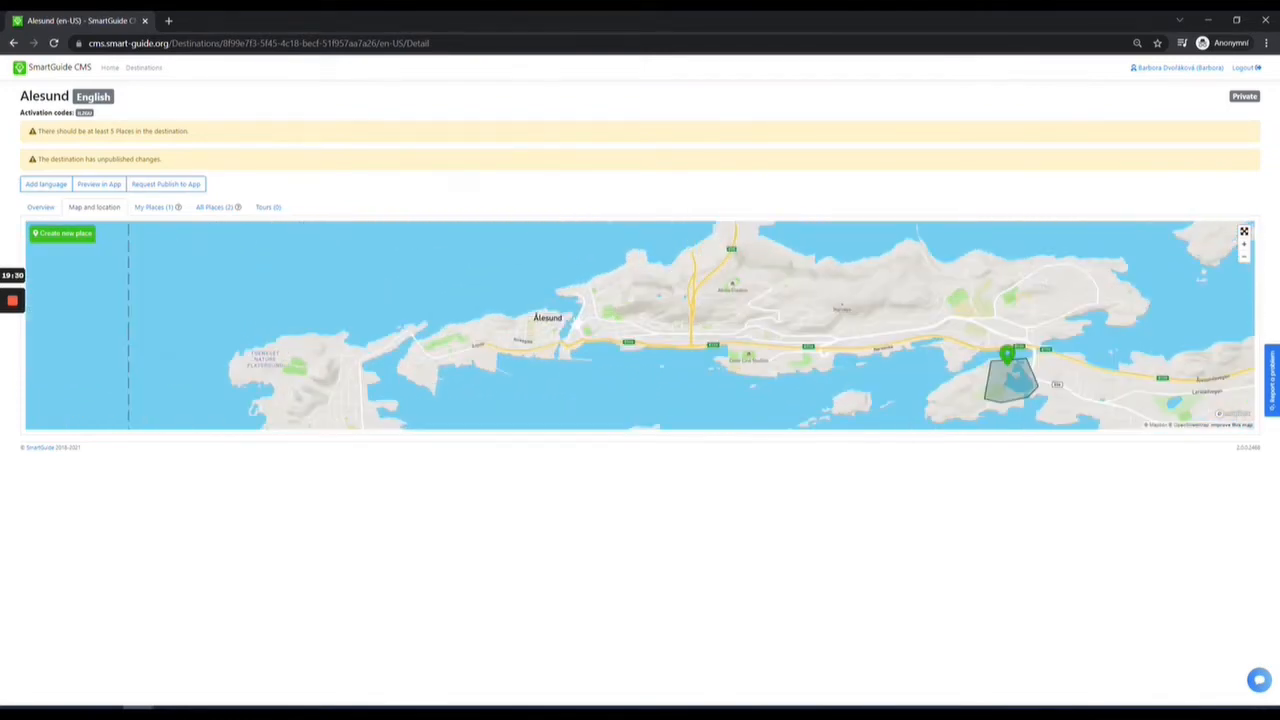
{"action": "scroll", "coordinate": [514, 335], "scroll_direction": "up", "scroll_amount": 3}
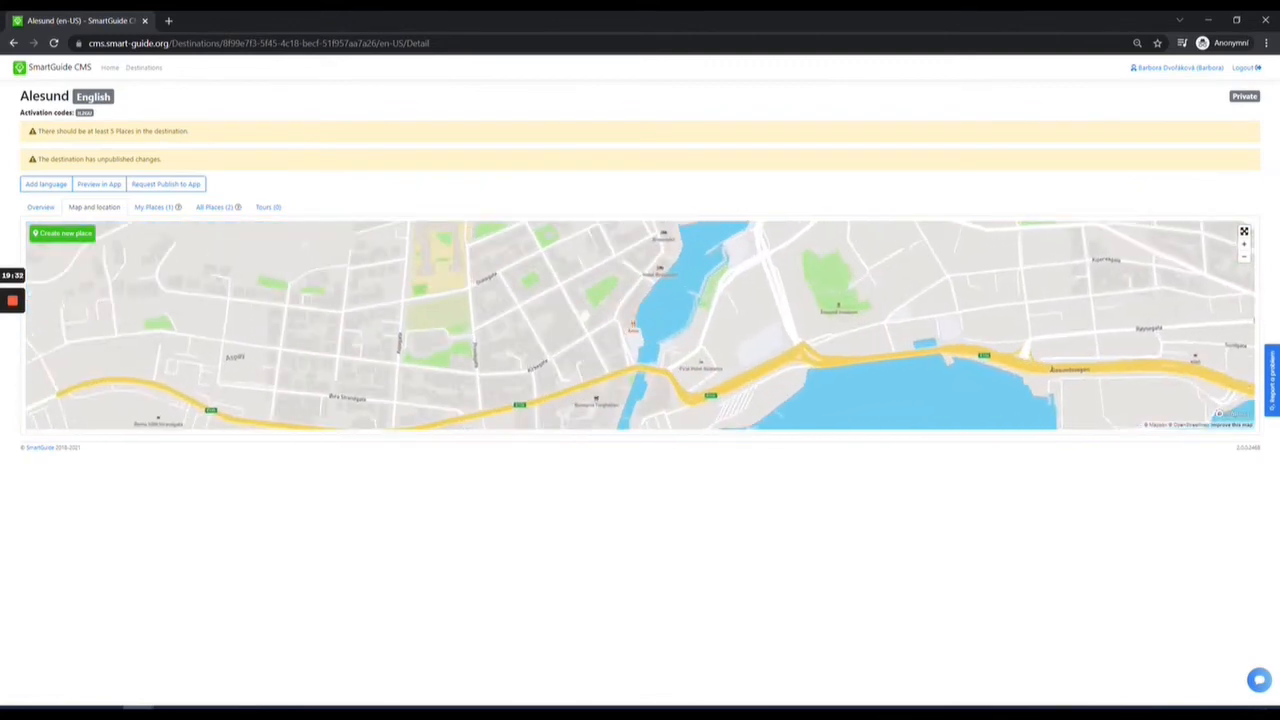
{"action": "scroll", "coordinate": [510, 332], "scroll_direction": "up", "scroll_amount": 2}
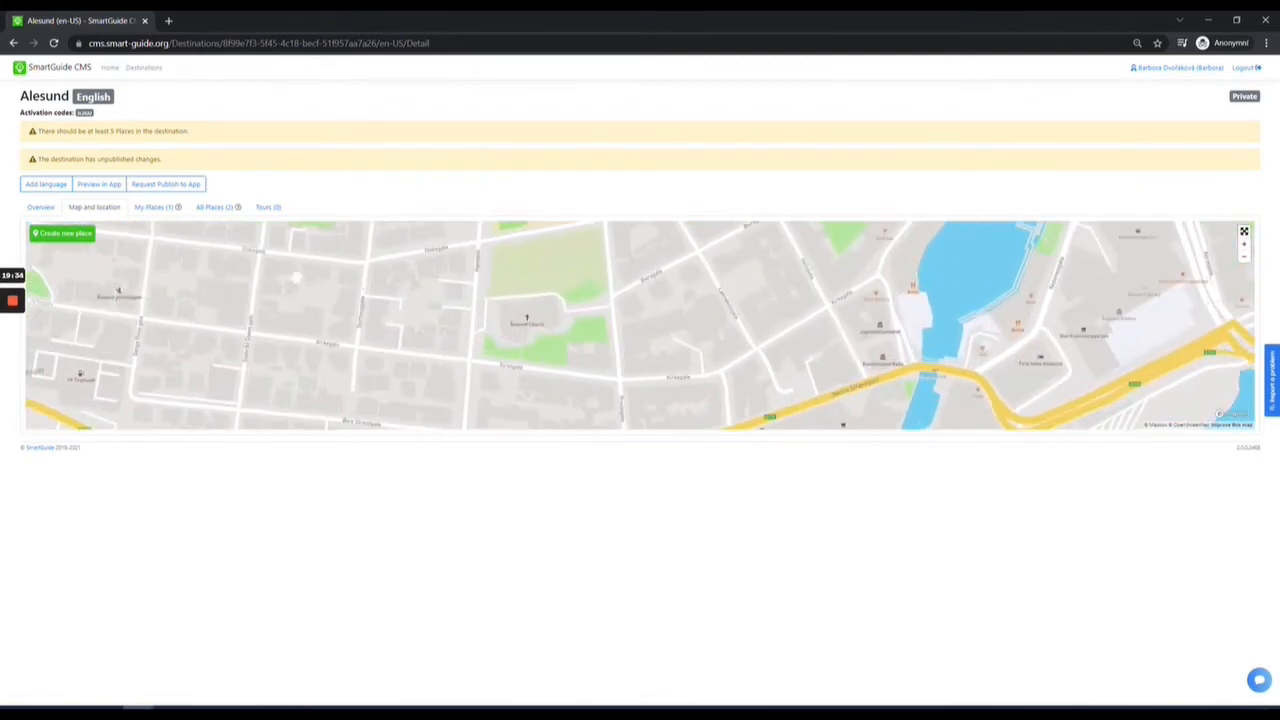
{"action": "left_click", "coordinate": [83, 239]}
{"action": "left_click_drag", "start_coordinate": [639, 303], "coordinate": [518, 302]}
{"action": "left_click", "coordinate": [512, 282]}
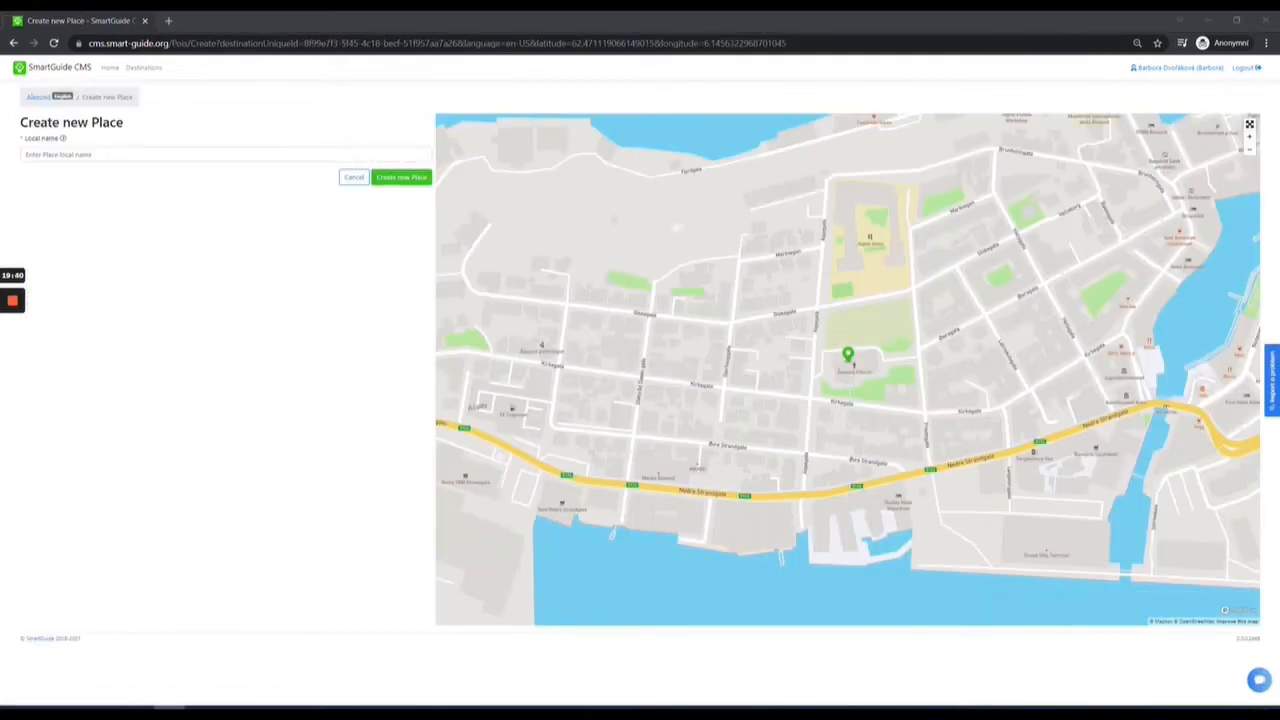
- Enter Alesund Church as the local name and create the new place
{"action": "left_click", "coordinate": [224, 155]}
{"action": "type", "text": "Alesund Chu"}
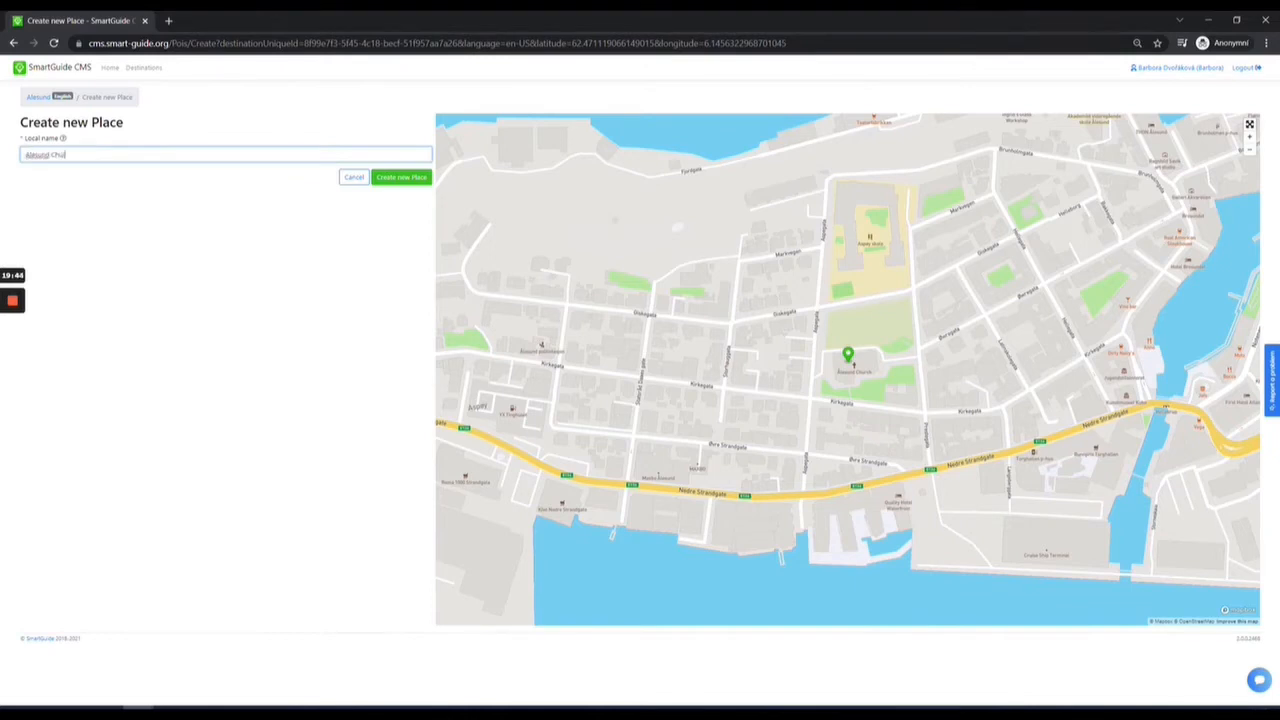
{"action": "type", "text": "rch"}
{"action": "left_click", "coordinate": [404, 187]}
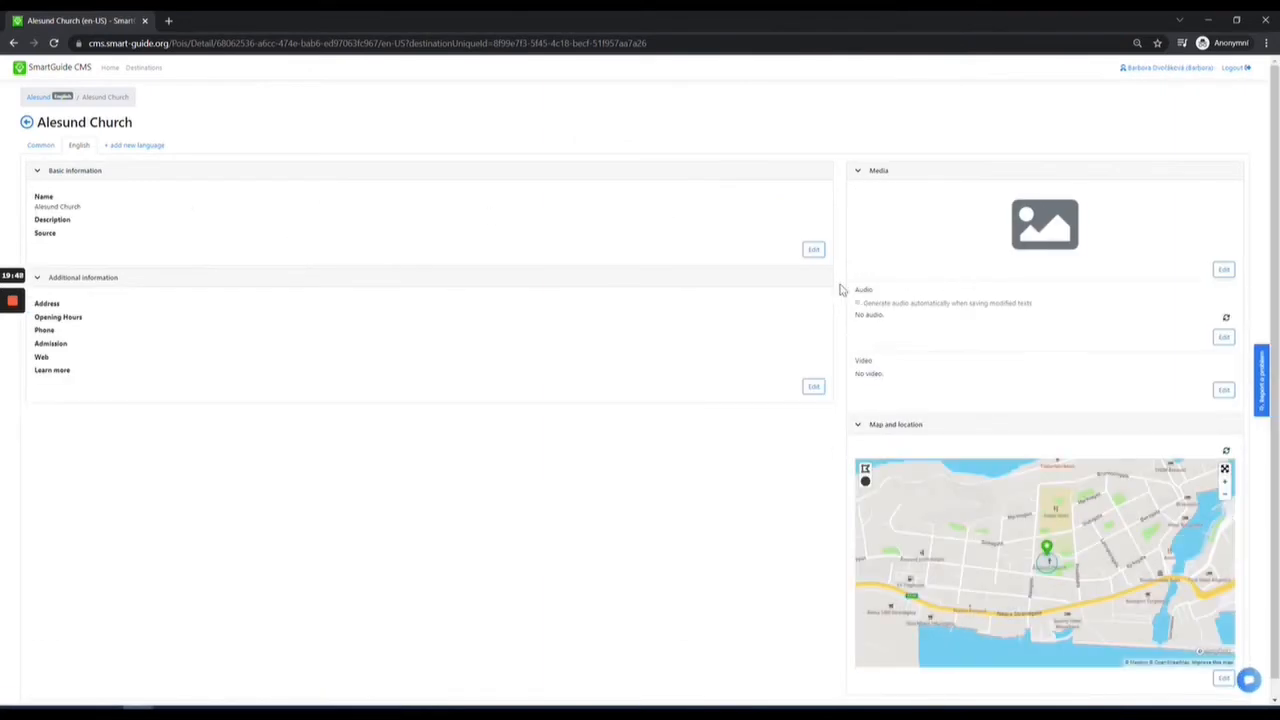
- Add the church description beginning "Built in concrete and Norwegian marble in 1909" and save the basic information
{"action": "left_click", "coordinate": [814, 251]}
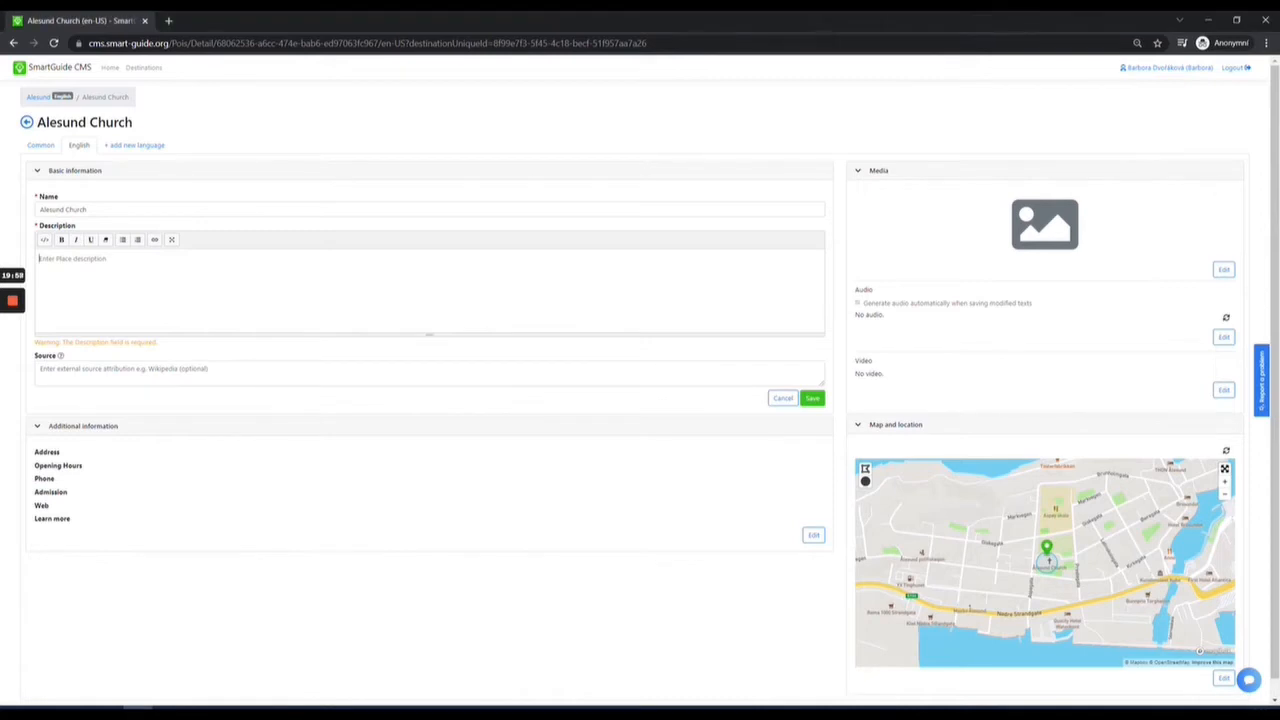
{"action": "type", "text": "Built in concrete and Norwegian marble in 1909, after the old church from 1854 was destroyed in the great Town Fire of 1904 despite the fact that its structure was built from stone. The present Ålesund Church was designed by Sverre Knudsen, and the first stone was laid down by King Haakon the 7th in July 1906. Marble from Northern Møre is accompanied by stained glass windows and frescoes made by Martin Enevold Thømt and Oddvar Straume.  The organ is with its 64 tunes one of the biggest in Norway and the glass gable windows behind it were a gift from the German Kaiser Wilhelm II."}
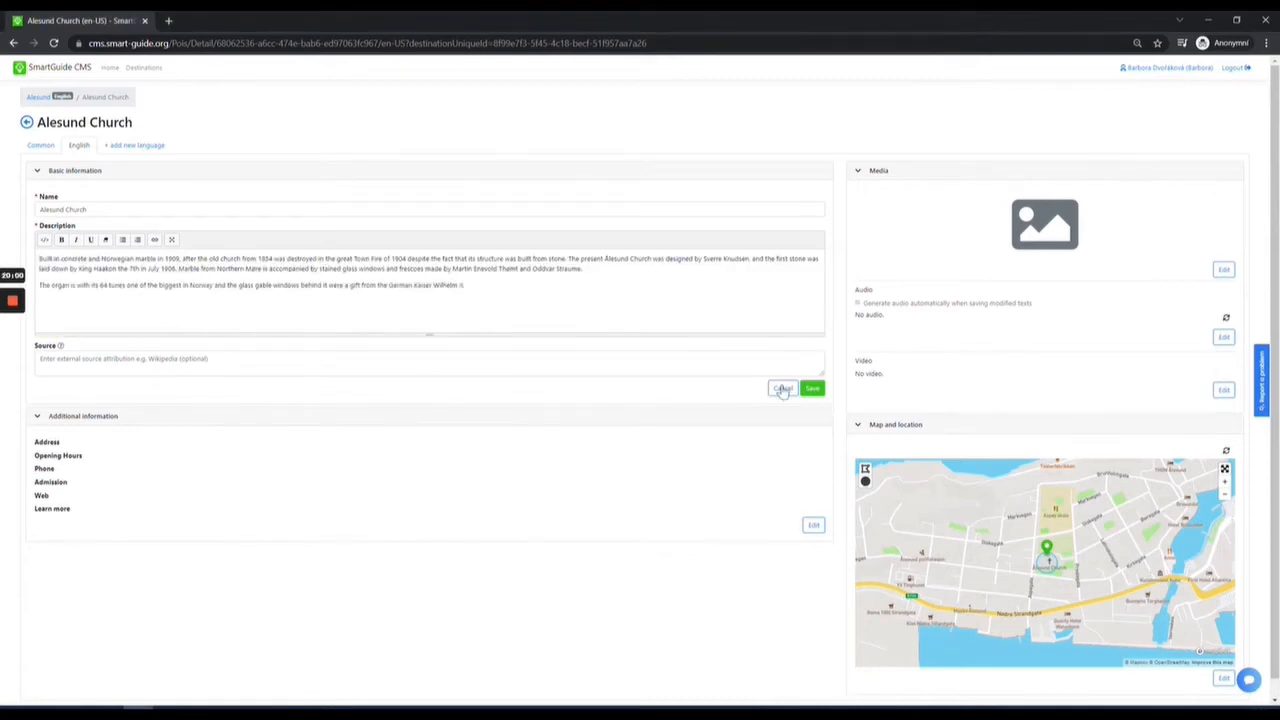
{"action": "left_click", "coordinate": [810, 388]}
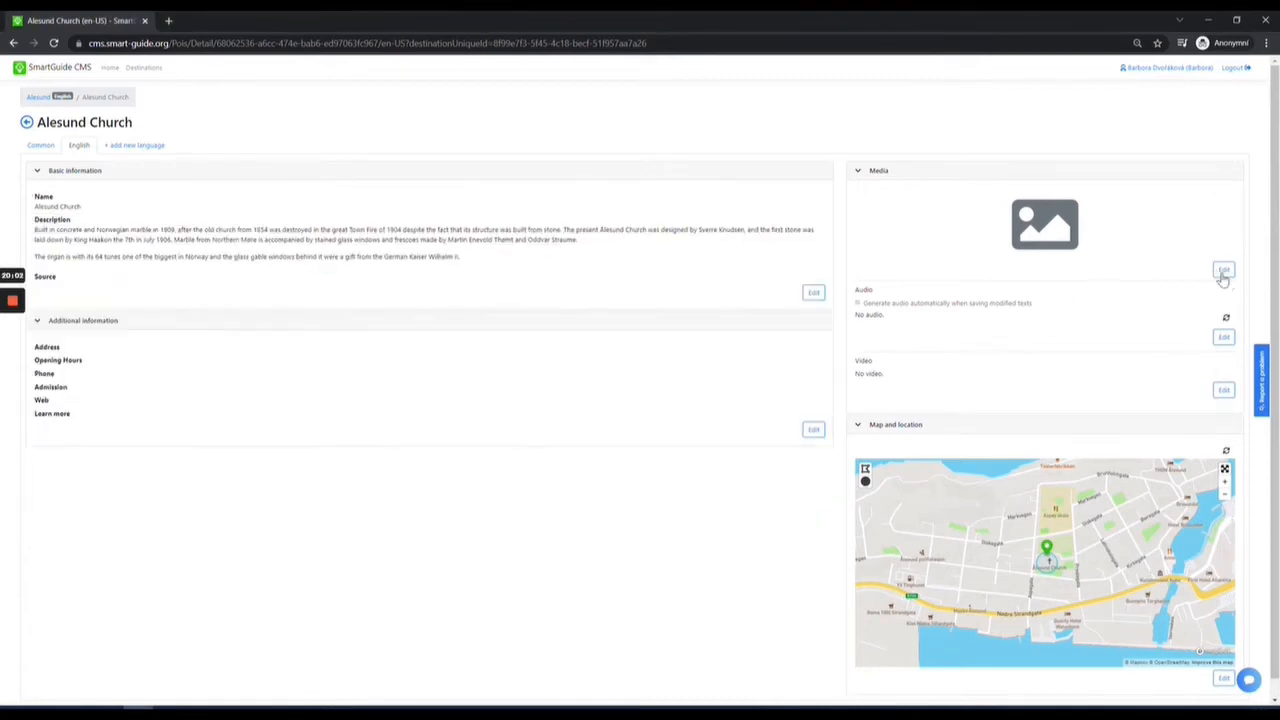
- Add the photo "Alesund church_1" from the SmartGuide folder to the place's media
{"action": "left_click", "coordinate": [1224, 269]}
{"action": "left_click", "coordinate": [1074, 229]}
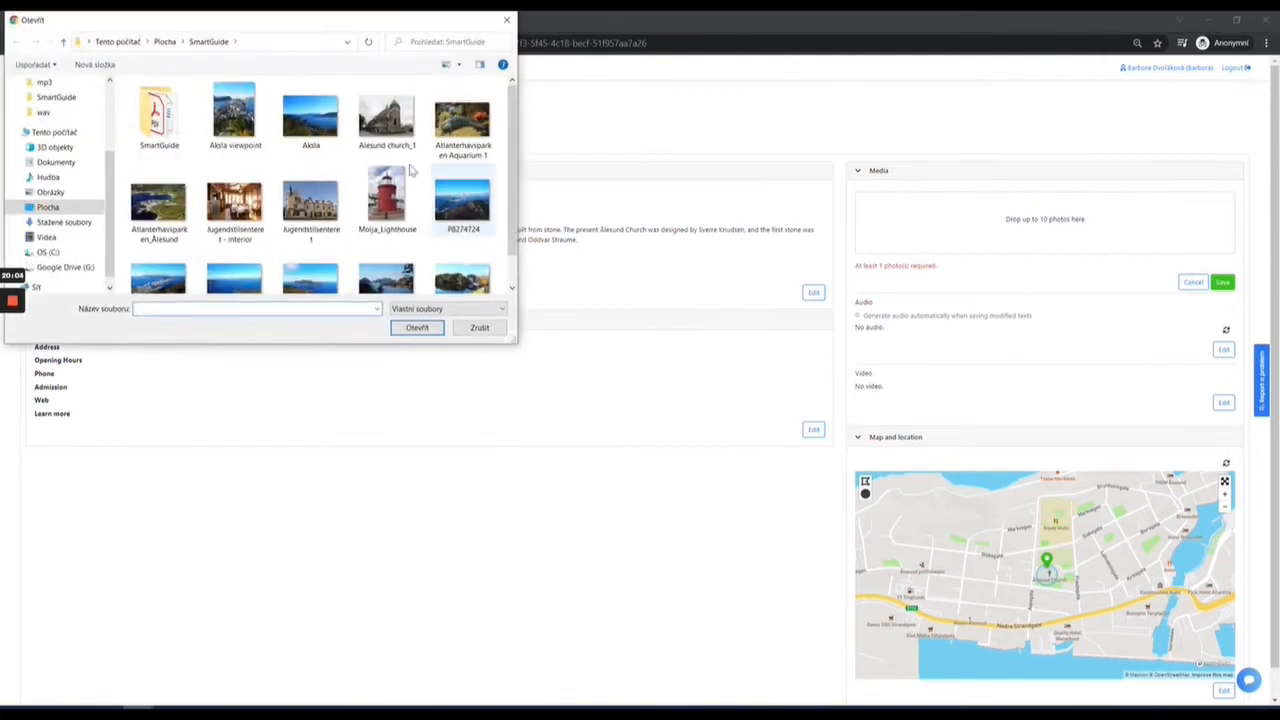
{"action": "left_click", "coordinate": [386, 118]}
{"action": "left_click", "coordinate": [416, 327]}
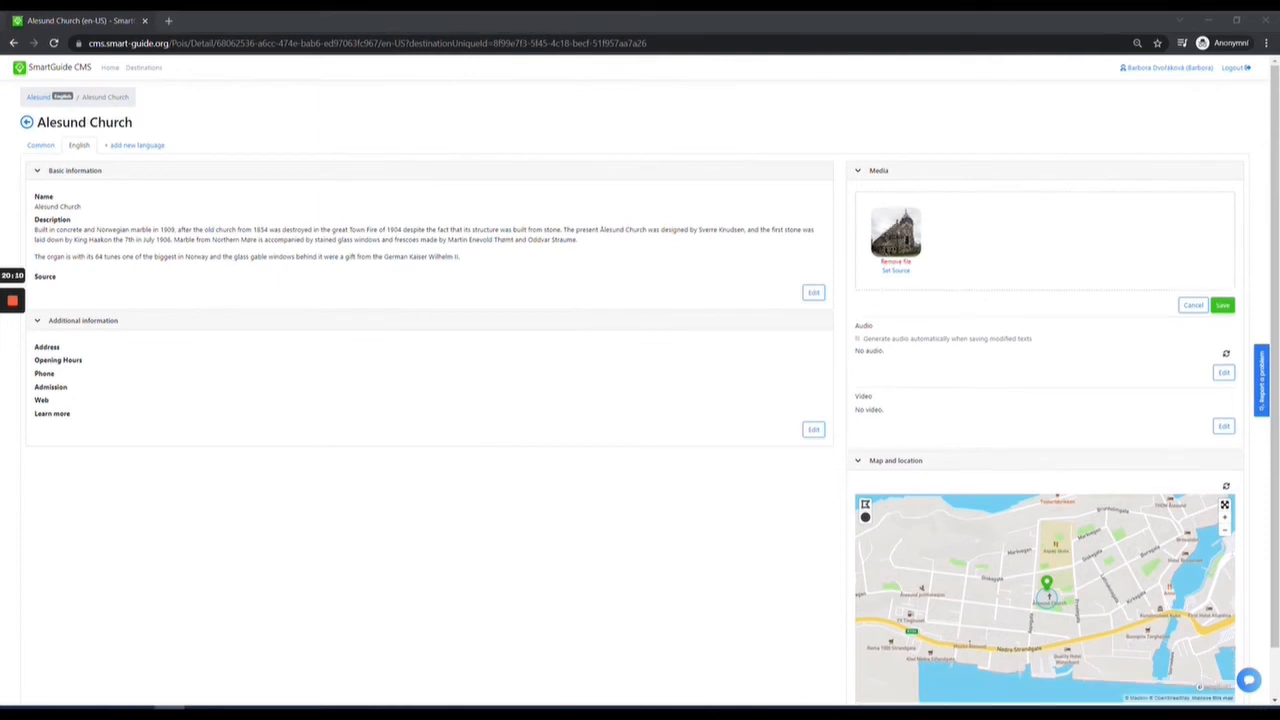
- Set the photo's source to its creativecommons.org by-sa/4.0 attribution, via Wikimedia Commons, and save the media
{"action": "left_click", "coordinate": [895, 270]}
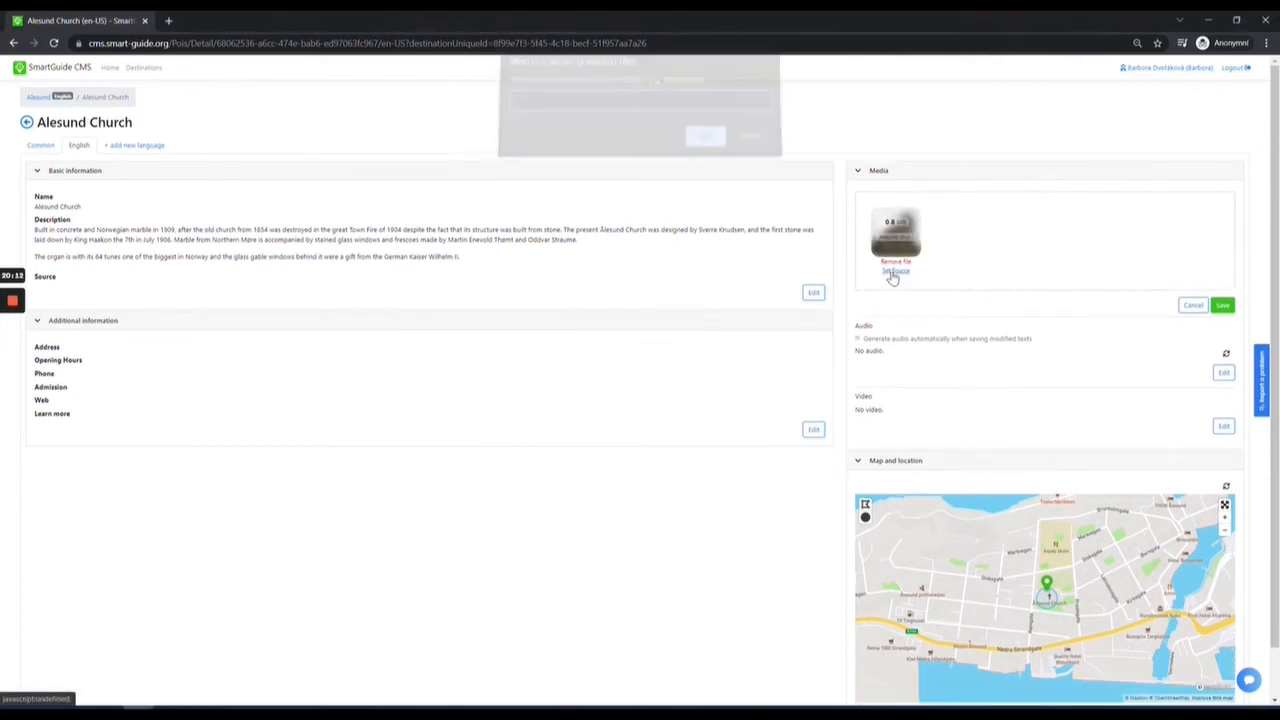
{"action": "type", "text": "https://creativecommons.org/licenses/by-sa/4.0>, via Wikimedia Commons"}
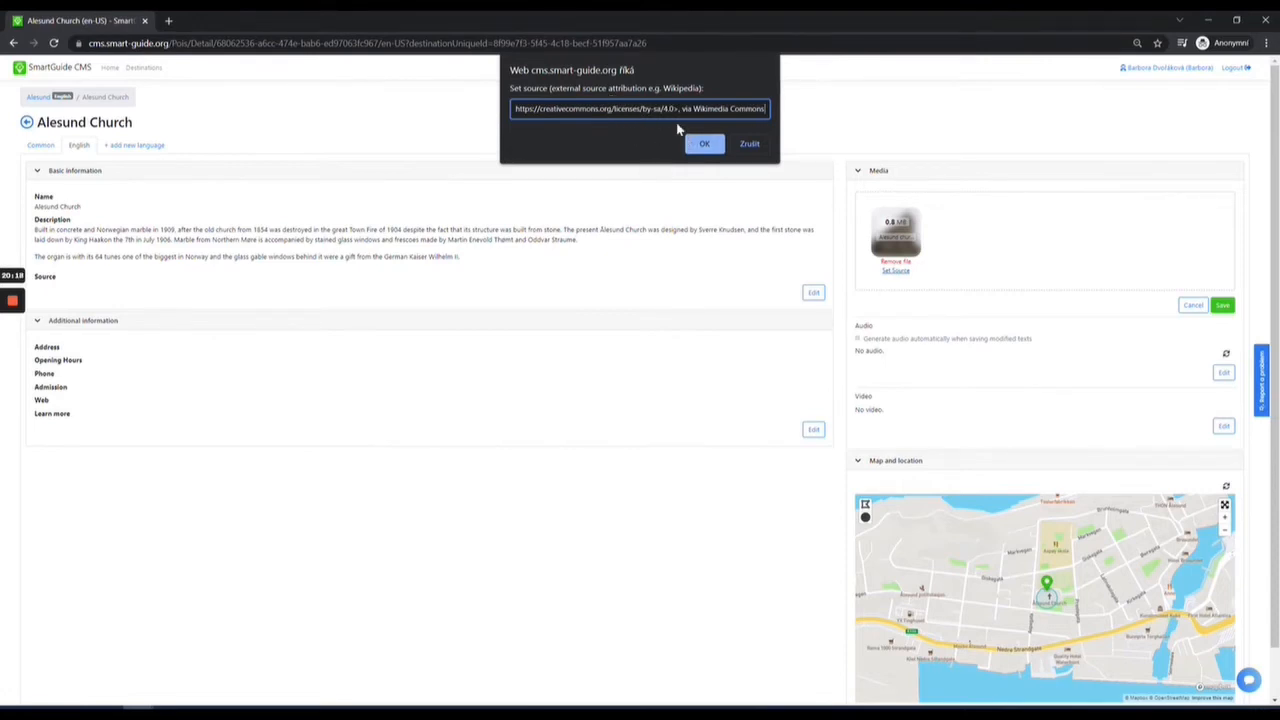
{"action": "left_click", "coordinate": [707, 146]}
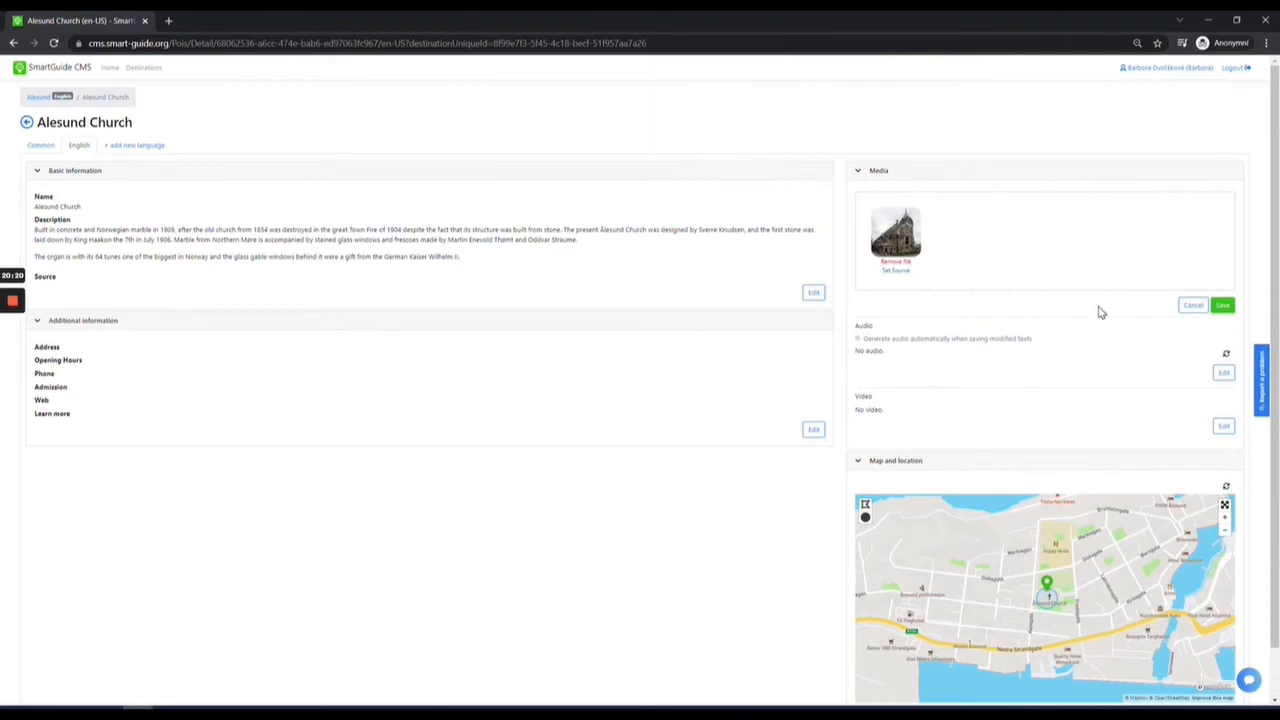
{"action": "left_click", "coordinate": [1224, 309]}
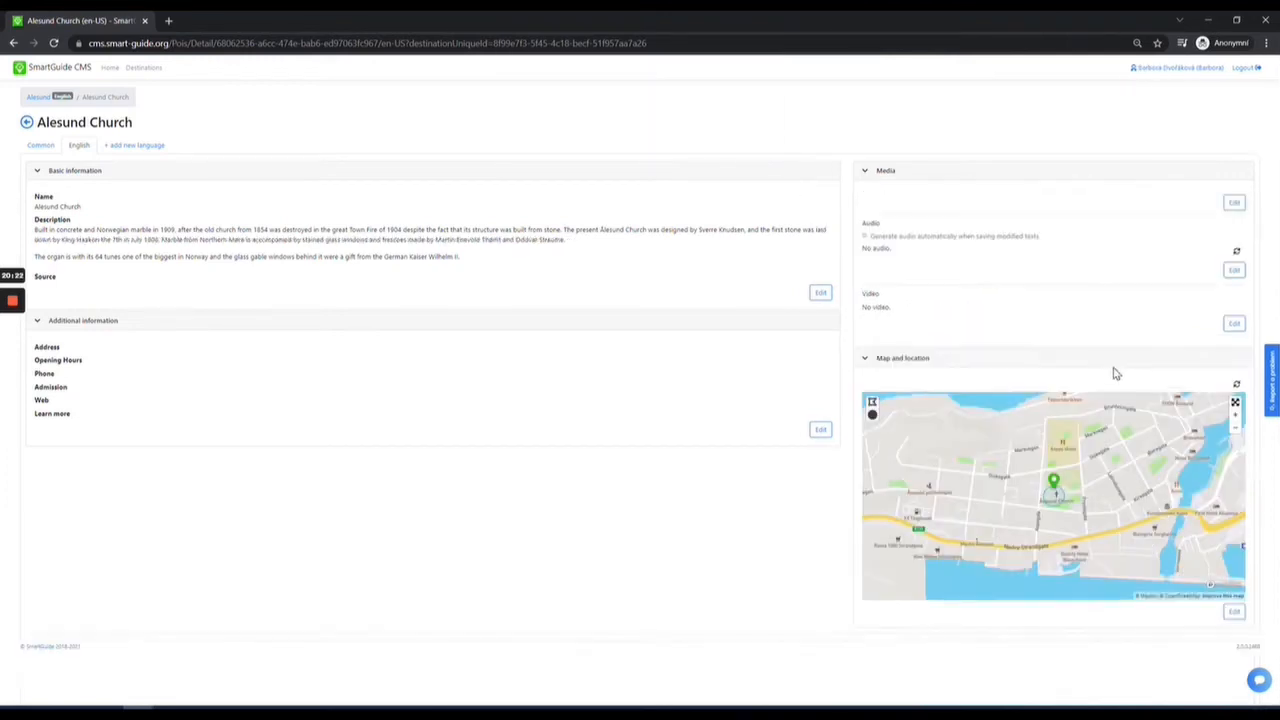
- Open Alesund Church's location map in full screen and delete the circular area around the church
{"action": "scroll", "coordinate": [990, 420], "scroll_direction": "down", "scroll_amount": 2}
{"action": "scroll", "coordinate": [995, 430], "scroll_direction": "down", "scroll_amount": 2}
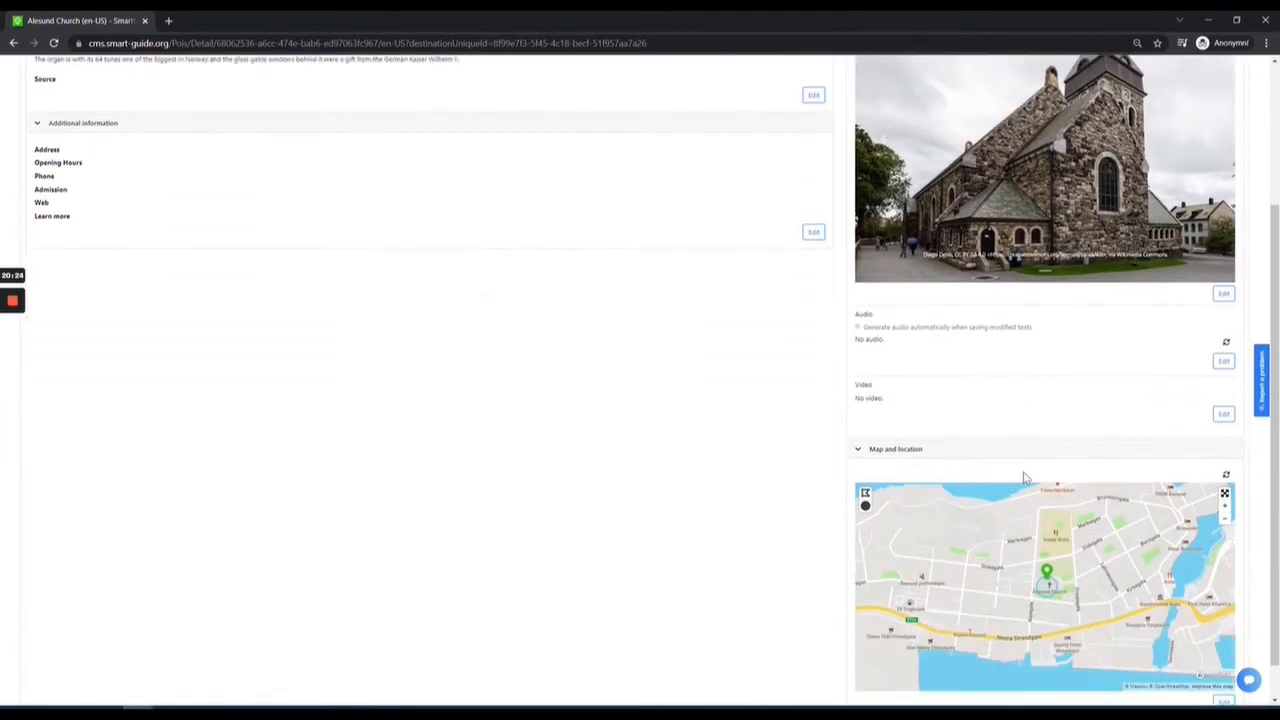
{"action": "left_click", "coordinate": [1225, 453]}
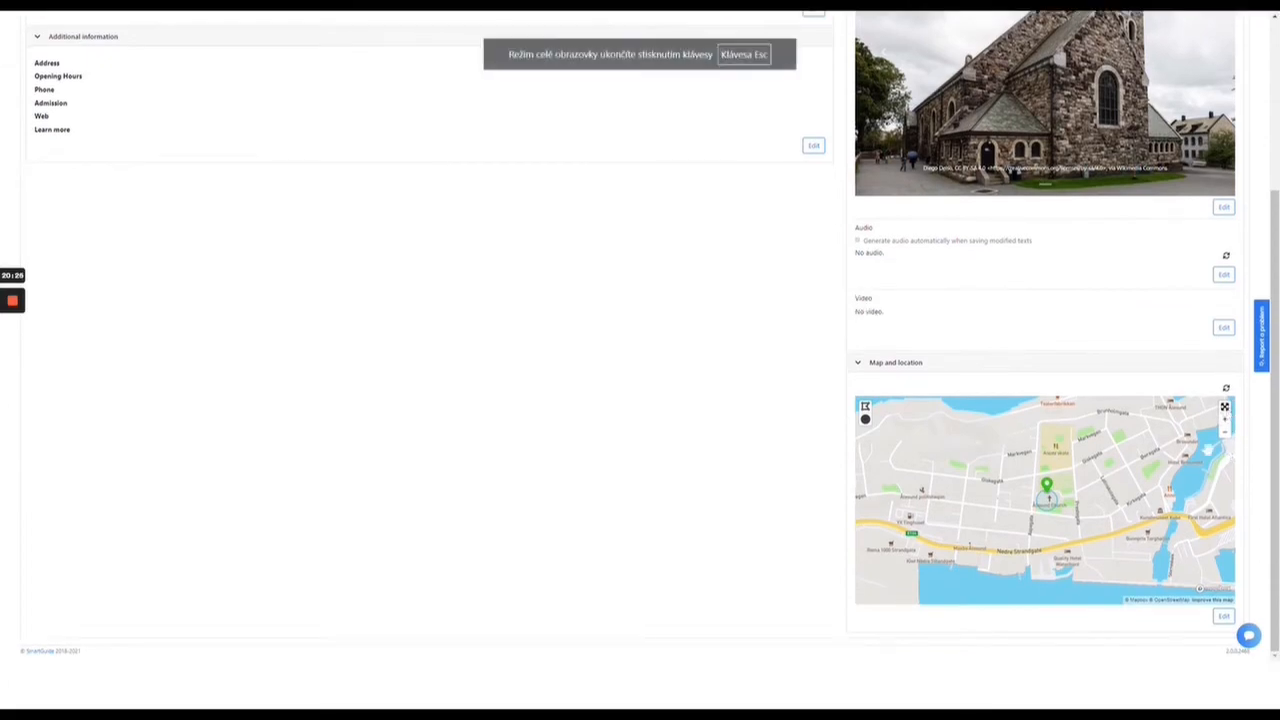
{"action": "scroll", "coordinate": [630, 403], "scroll_direction": "up", "scroll_amount": 3}
{"action": "scroll", "coordinate": [630, 403], "scroll_direction": "up", "scroll_amount": 2}
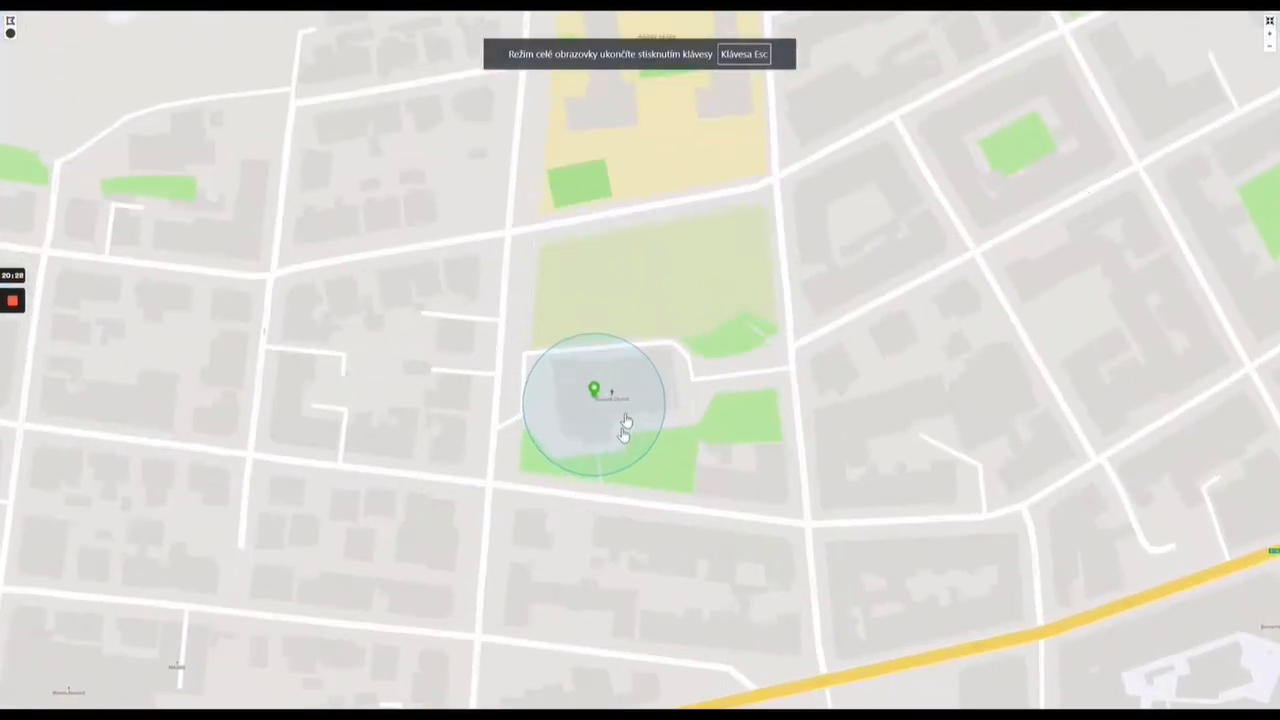
{"action": "left_click", "coordinate": [624, 443]}
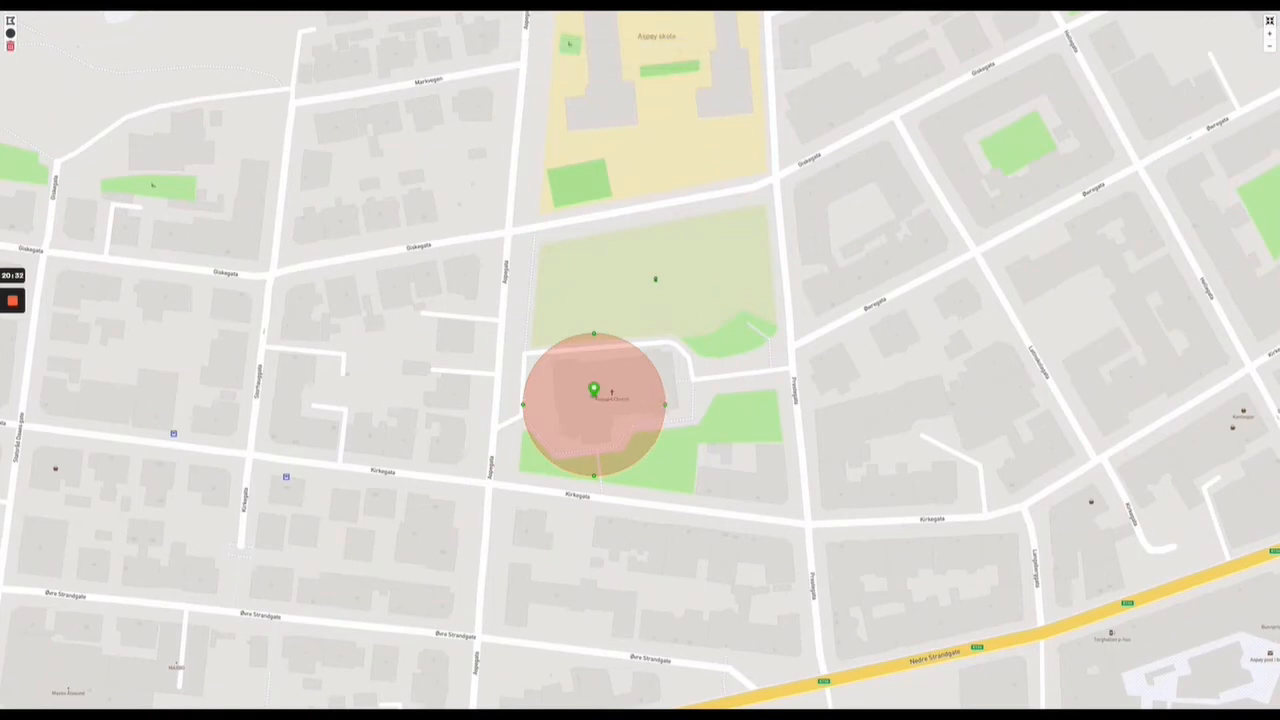
{"action": "left_click", "coordinate": [10, 46]}
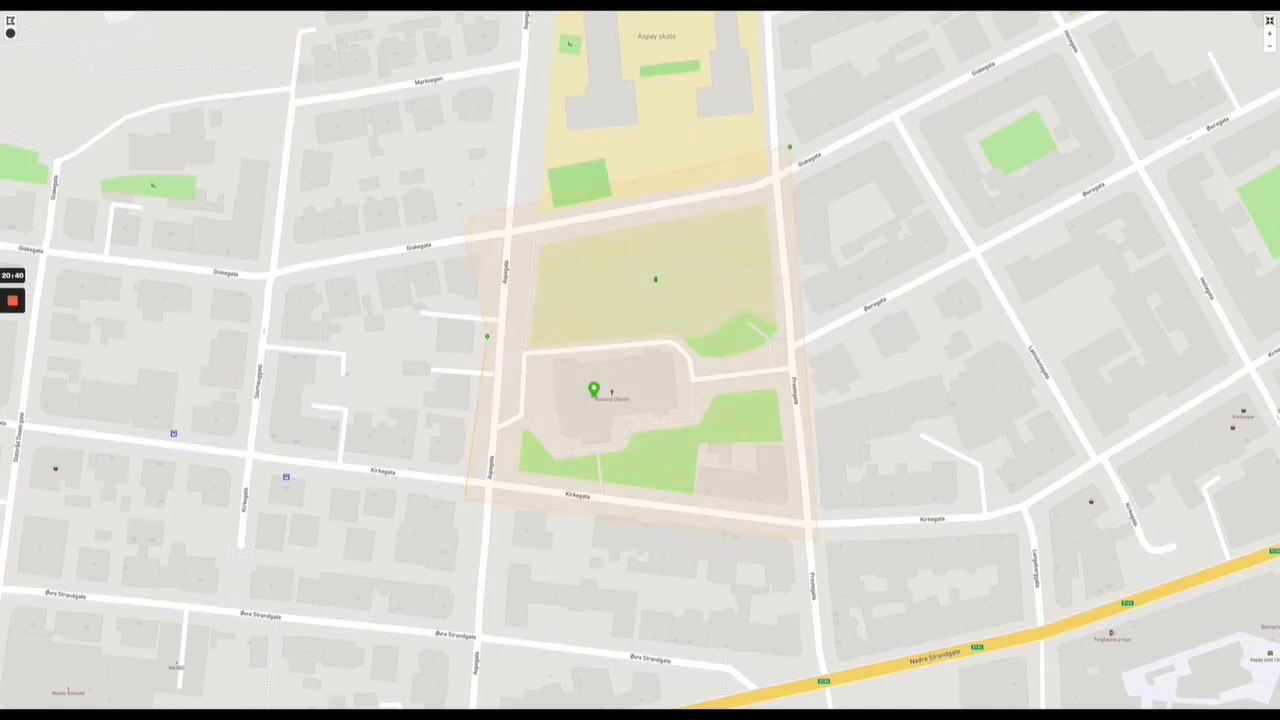
- Fit a polygonal area around the whole street block containing Alesund Church and exit the full-screen map
{"action": "left_click", "coordinate": [488, 339]}
{"action": "left_click", "coordinate": [658, 584]}
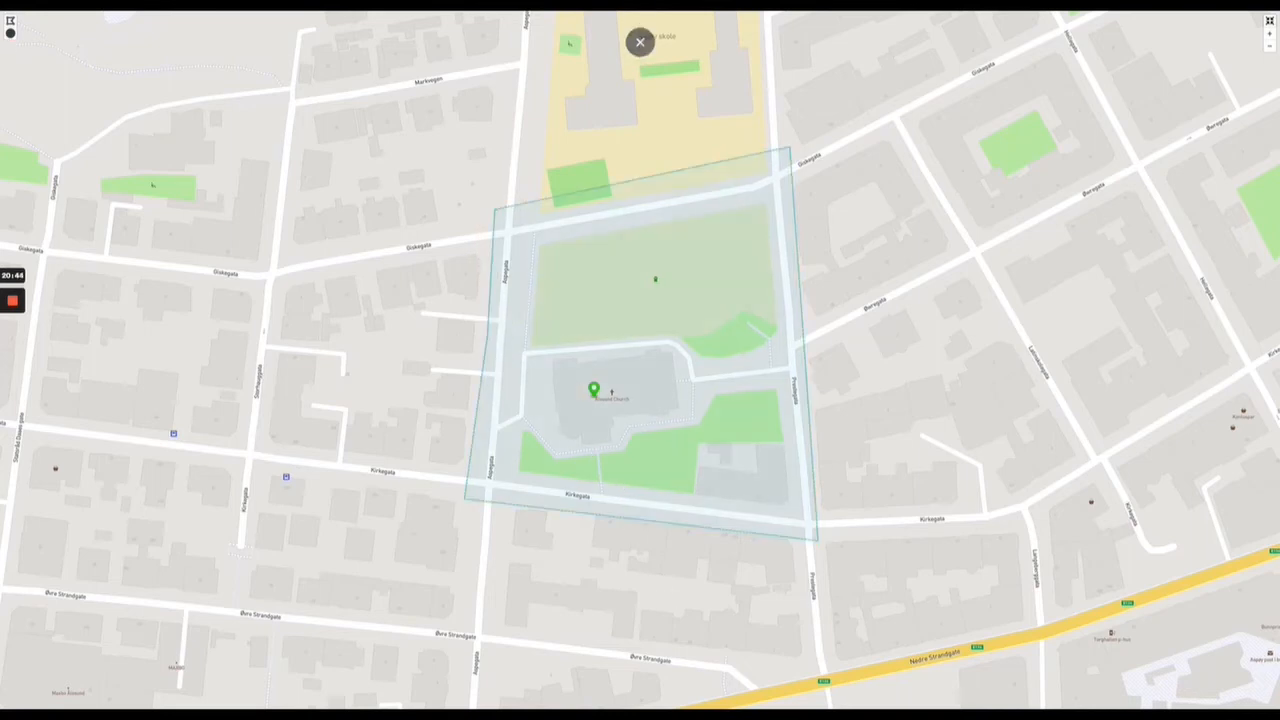
{"action": "left_click", "coordinate": [1270, 22]}
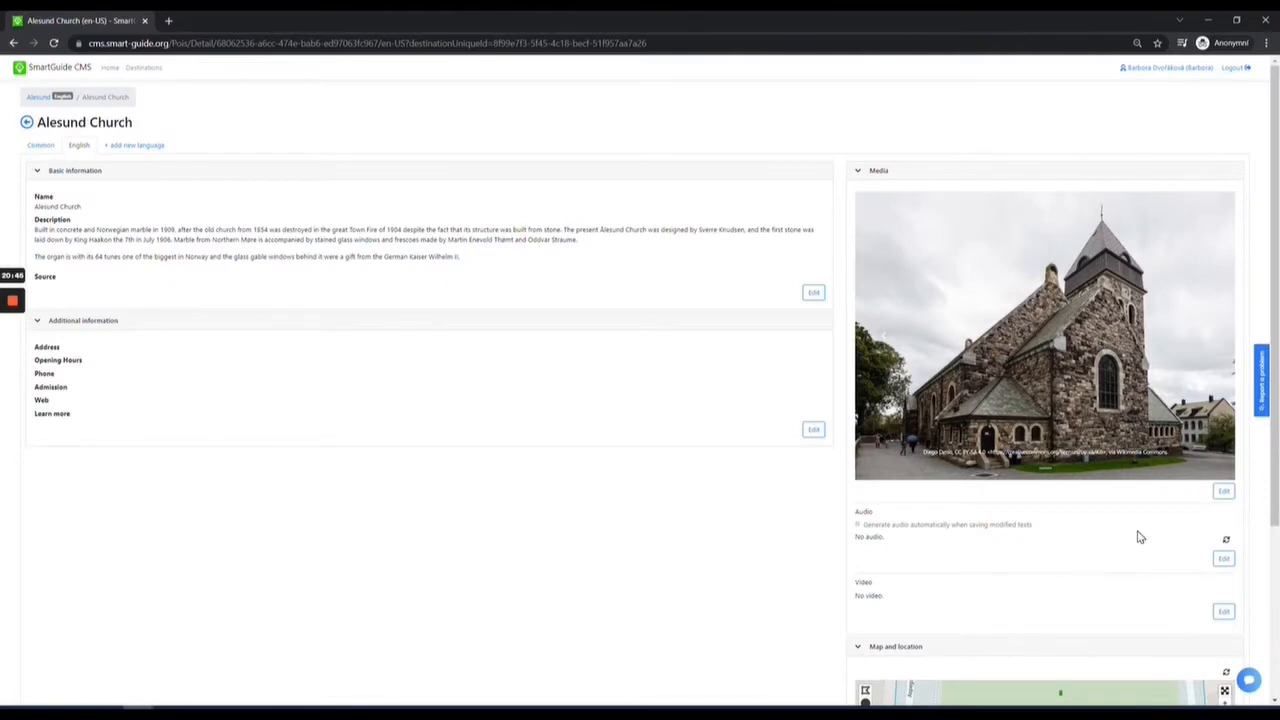
{"action": "scroll", "coordinate": [1140, 537], "scroll_direction": "down", "scroll_amount": 3}
{"action": "left_click", "coordinate": [1221, 665]}
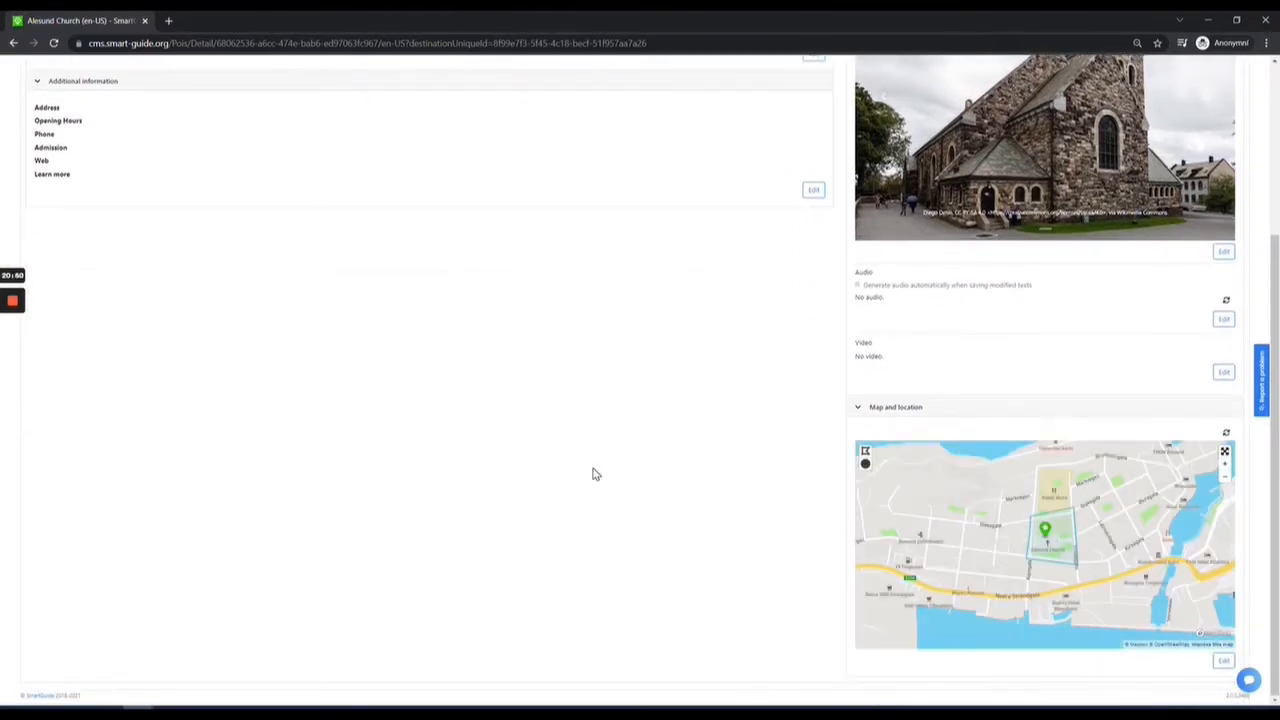
- Return to the Alesund destination map and start creating a new place with its marker on Atlanterhavsparken
{"action": "scroll", "coordinate": [535, 489], "scroll_direction": "up", "scroll_amount": 3}
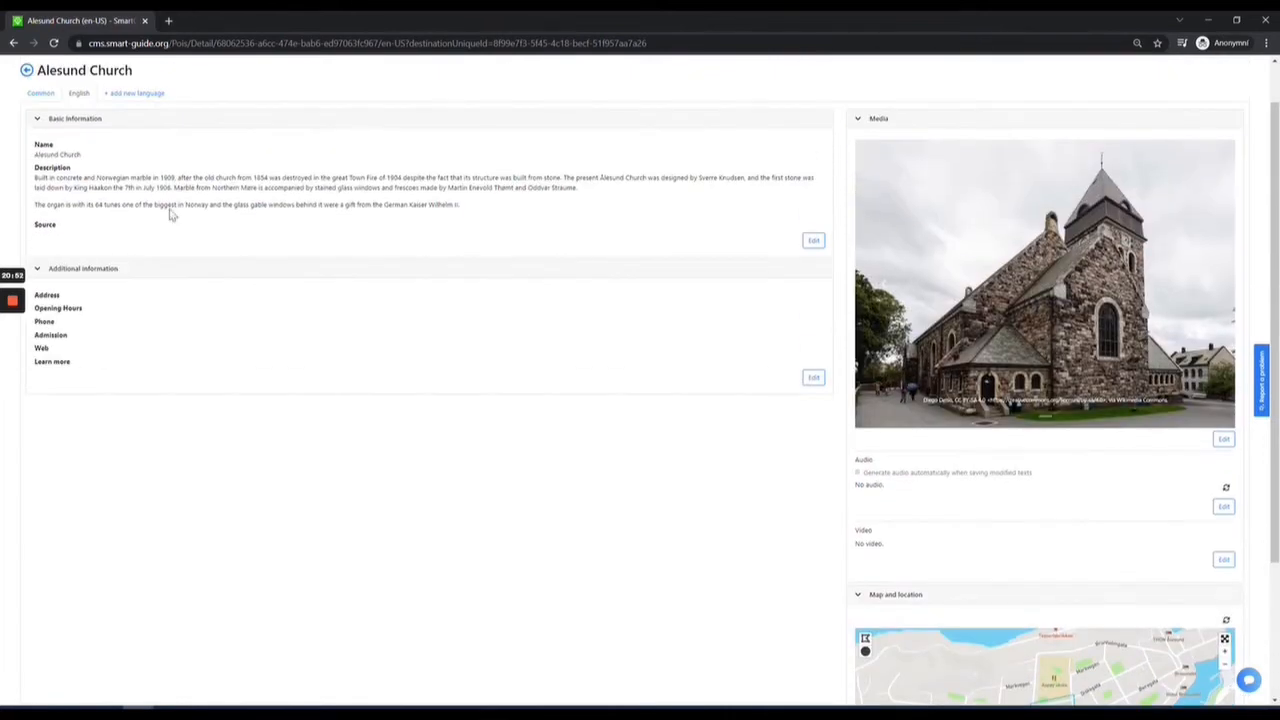
{"action": "left_click", "coordinate": [27, 70]}
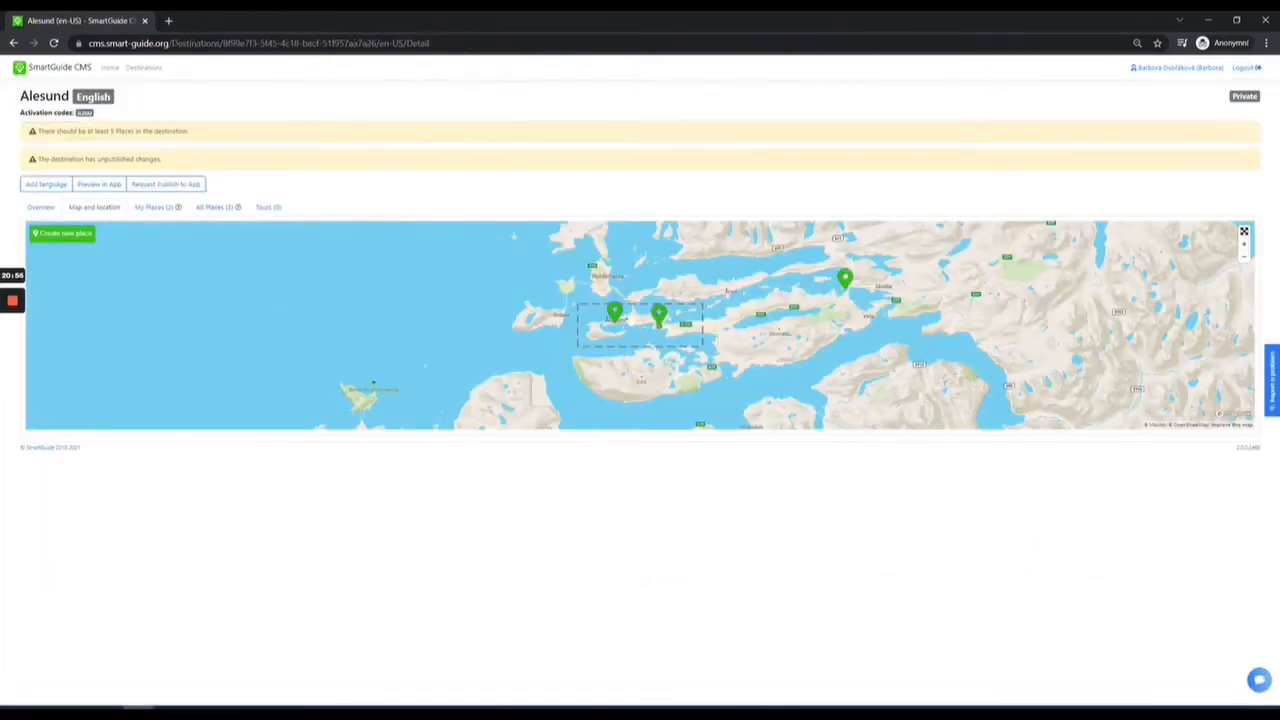
{"action": "scroll", "coordinate": [630, 322], "scroll_direction": "up", "scroll_amount": 4}
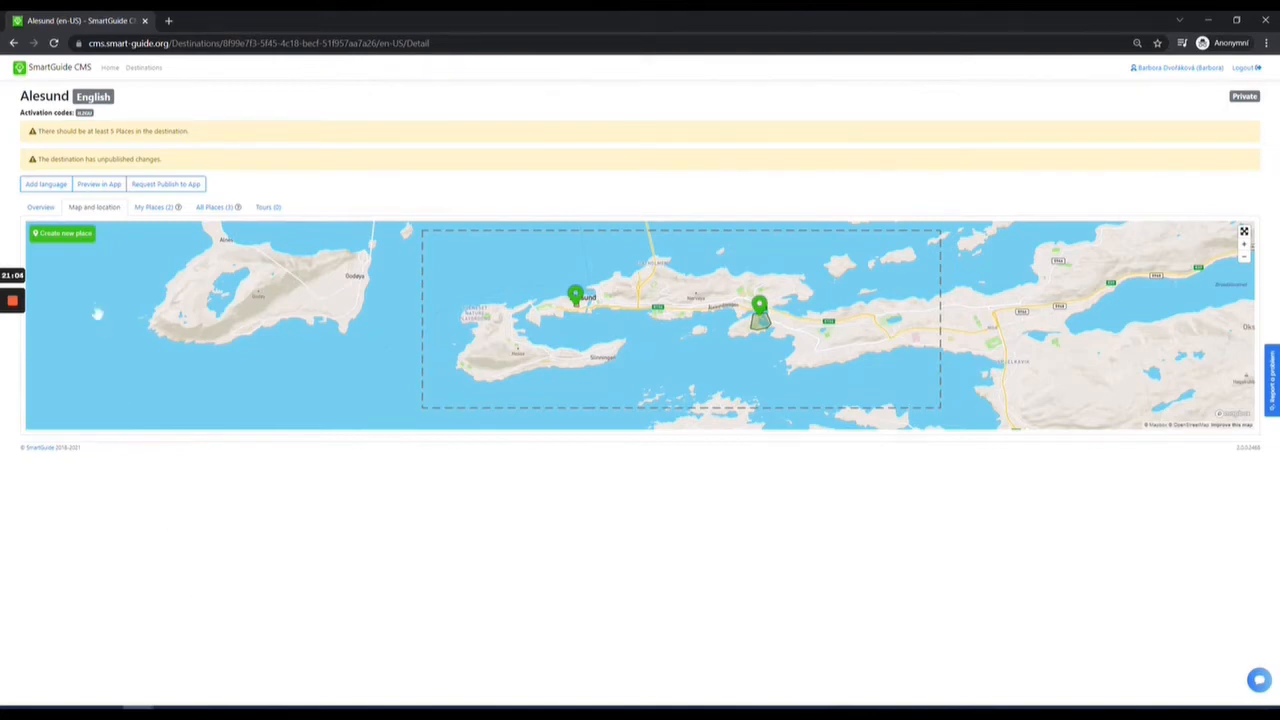
{"action": "scroll", "coordinate": [458, 322], "scroll_direction": "up", "scroll_amount": 6}
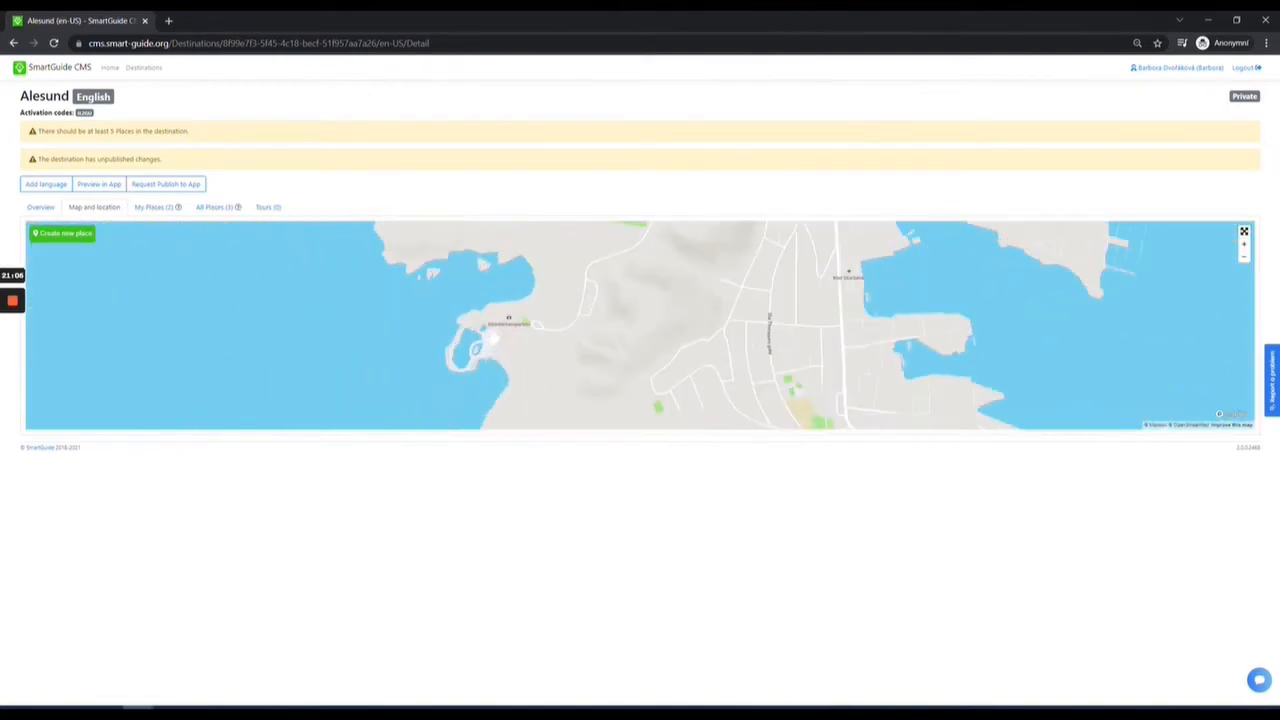
{"action": "scroll", "coordinate": [478, 345], "scroll_direction": "up", "scroll_amount": 5}
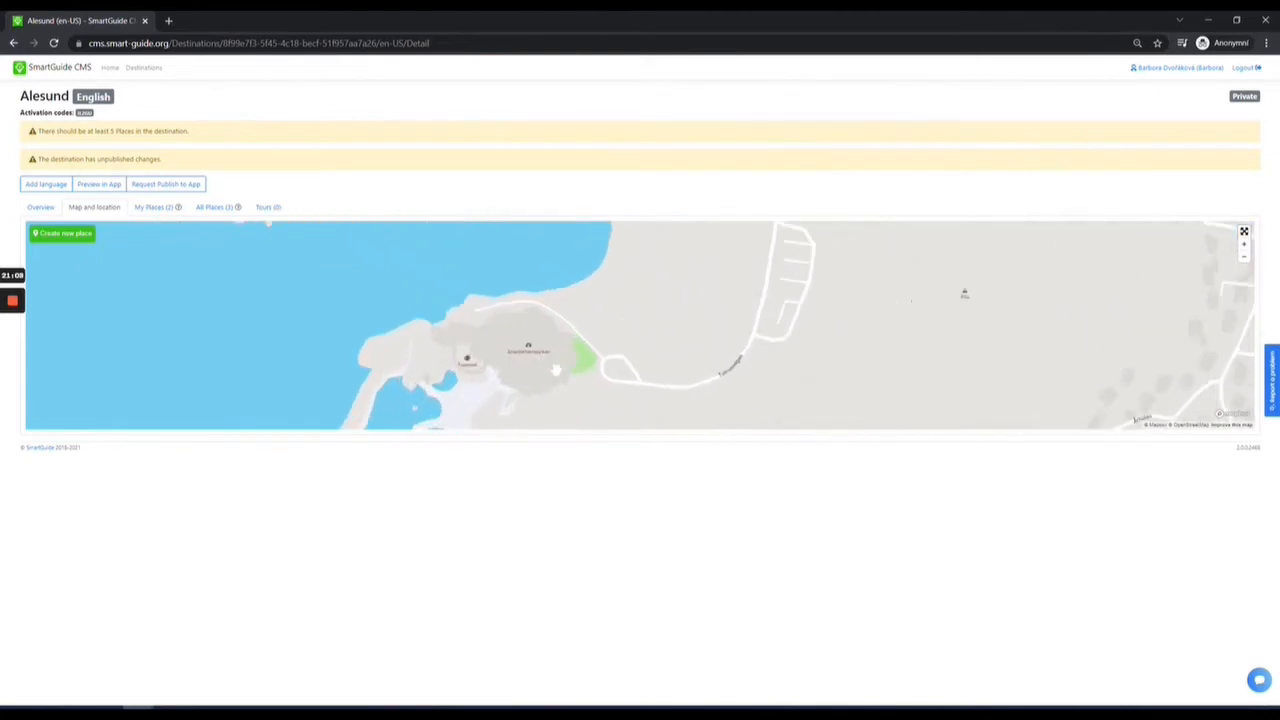
{"action": "left_click", "coordinate": [63, 234]}
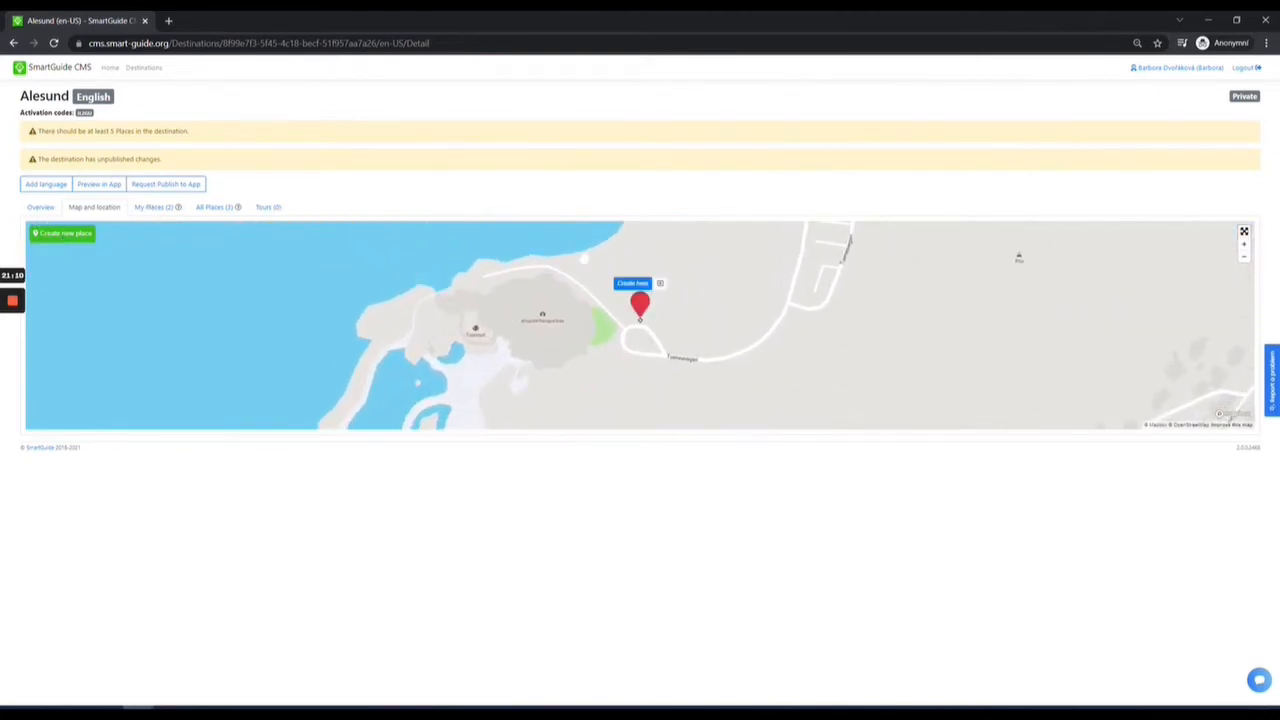
{"action": "left_click_drag", "start_coordinate": [641, 306], "coordinate": [548, 310]}
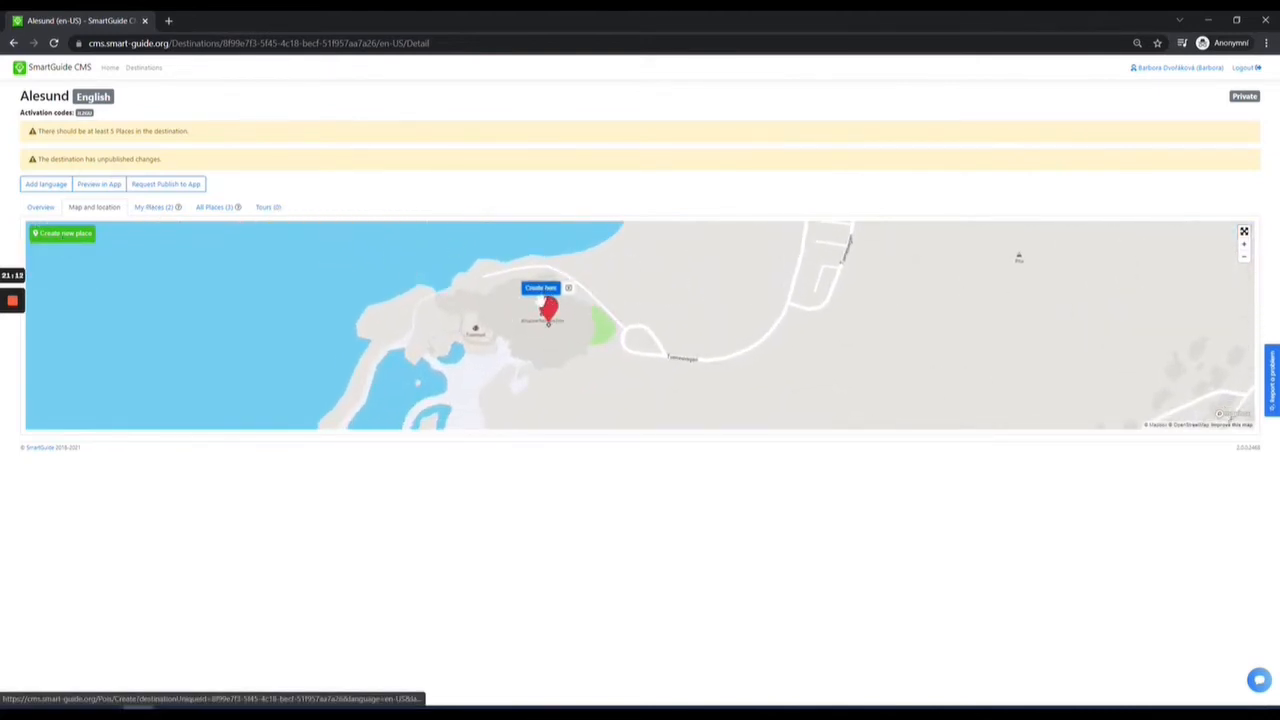
{"action": "left_click", "coordinate": [543, 288]}
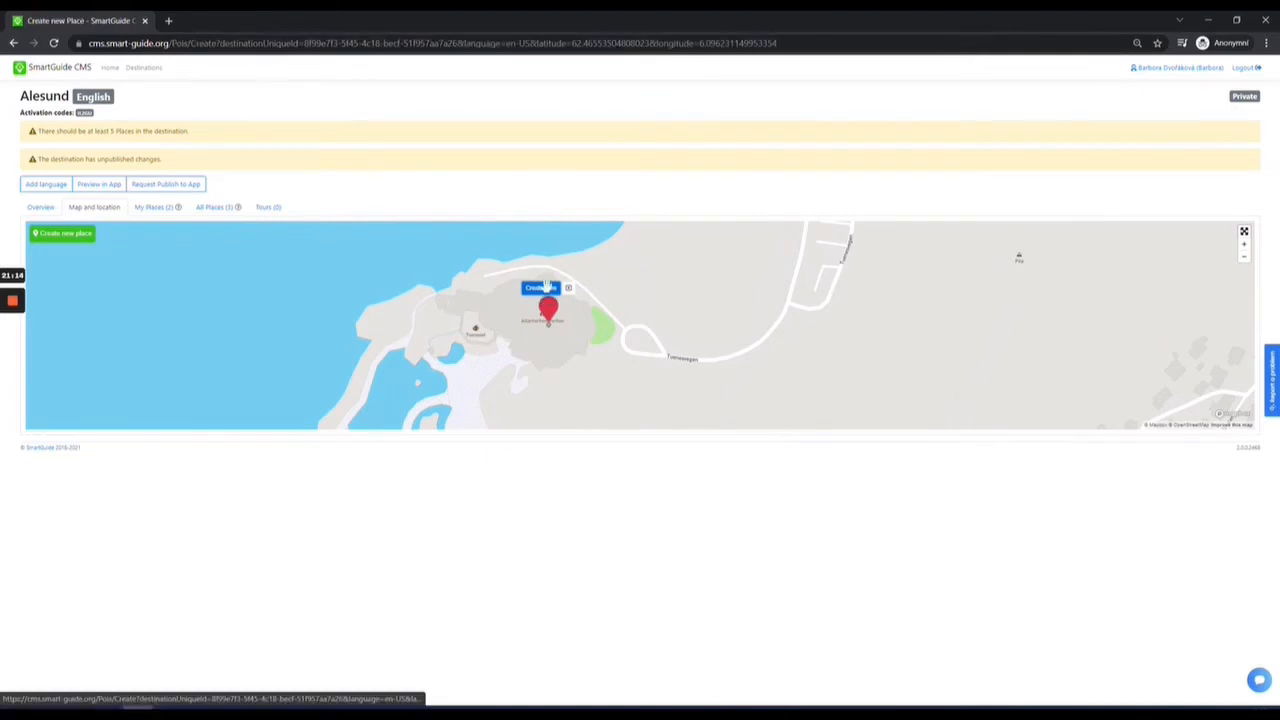
- Enter Atlanterhavsparken Aquarium as the local name and create the new place
{"action": "left_click", "coordinate": [169, 707]}
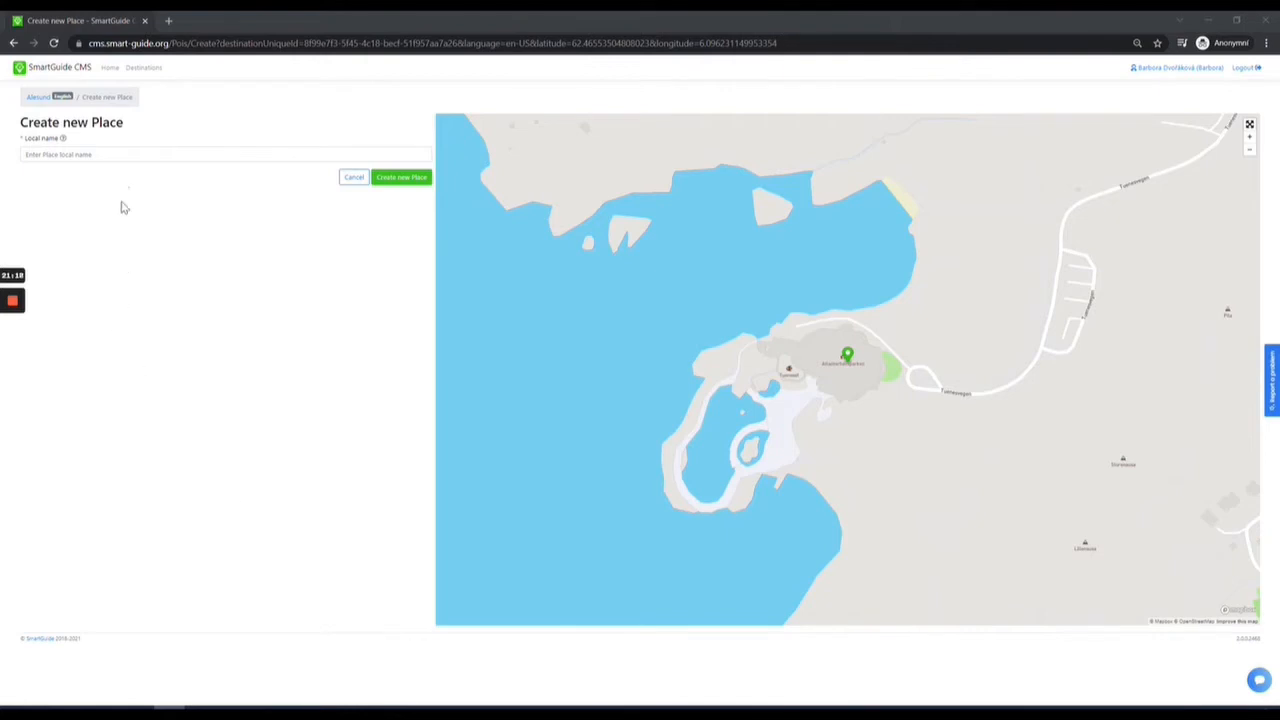
{"action": "left_click", "coordinate": [220, 154]}
{"action": "type", "text": "Atlanterhavsparken Aquarium"}
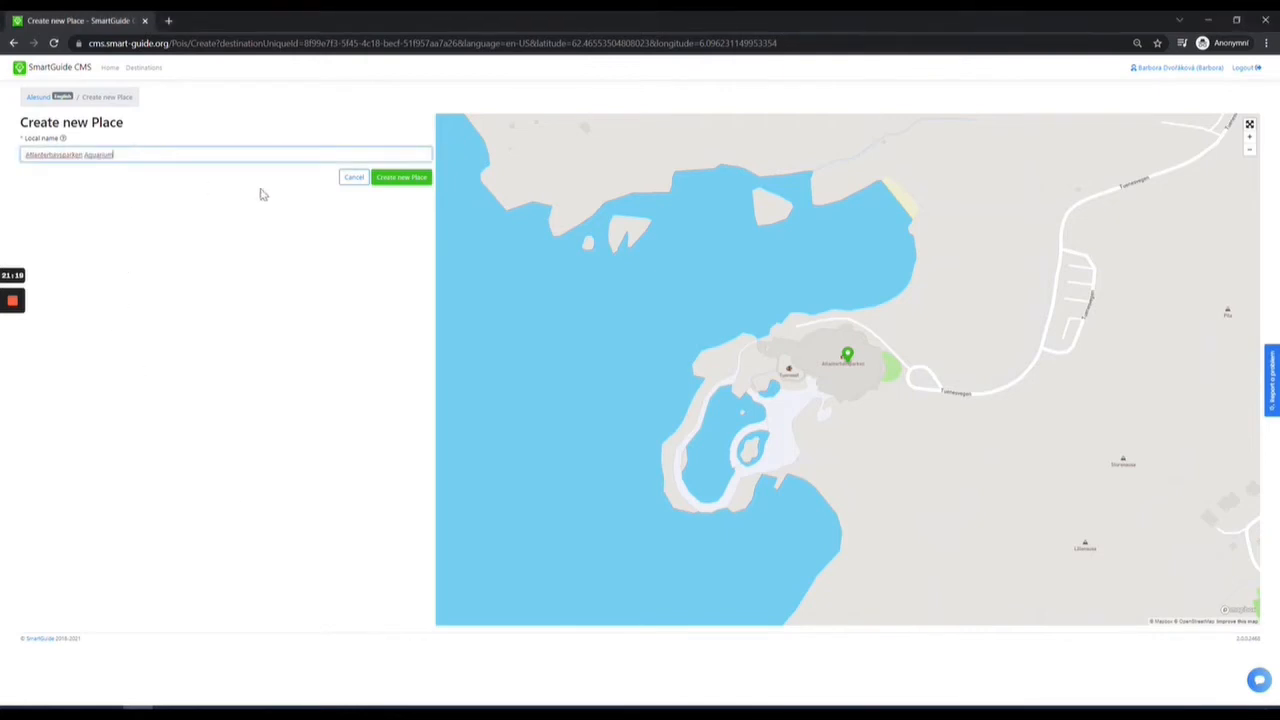
{"action": "left_click", "coordinate": [404, 178]}
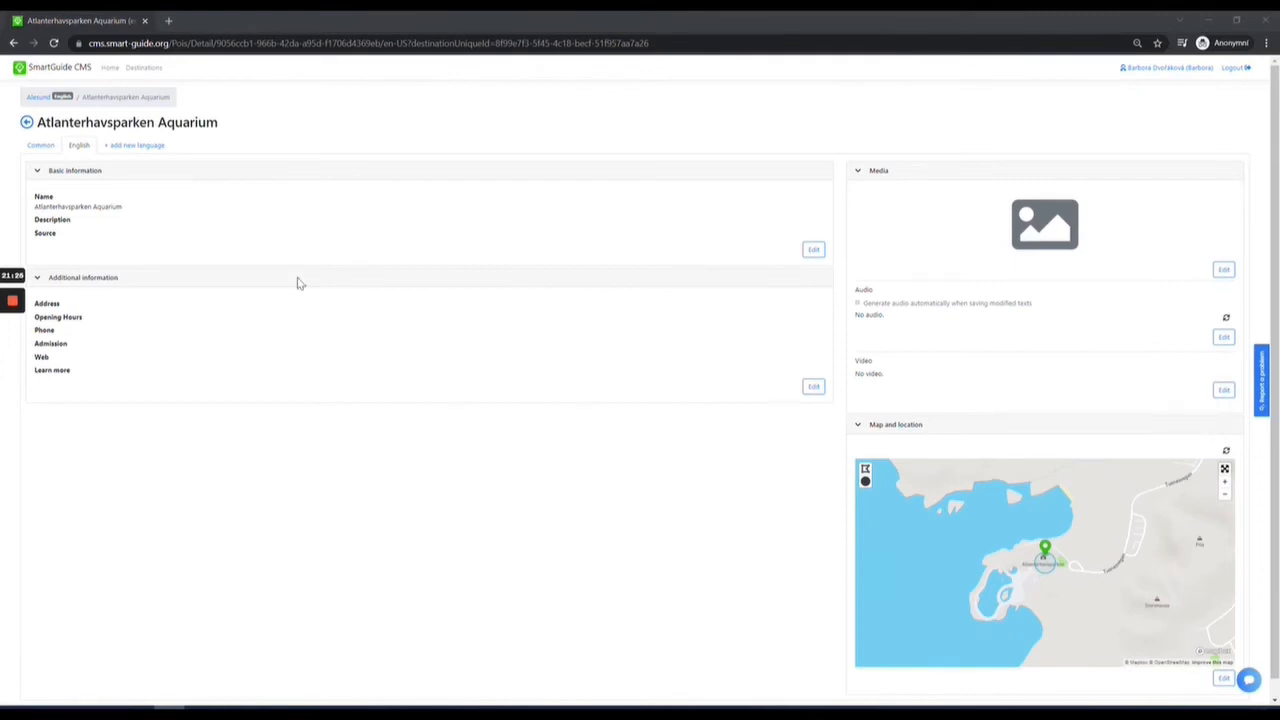
- Add the description beginning "The aquarium is a true architectural gem", remove the stray last line and save the basic information
{"action": "left_click", "coordinate": [815, 251]}
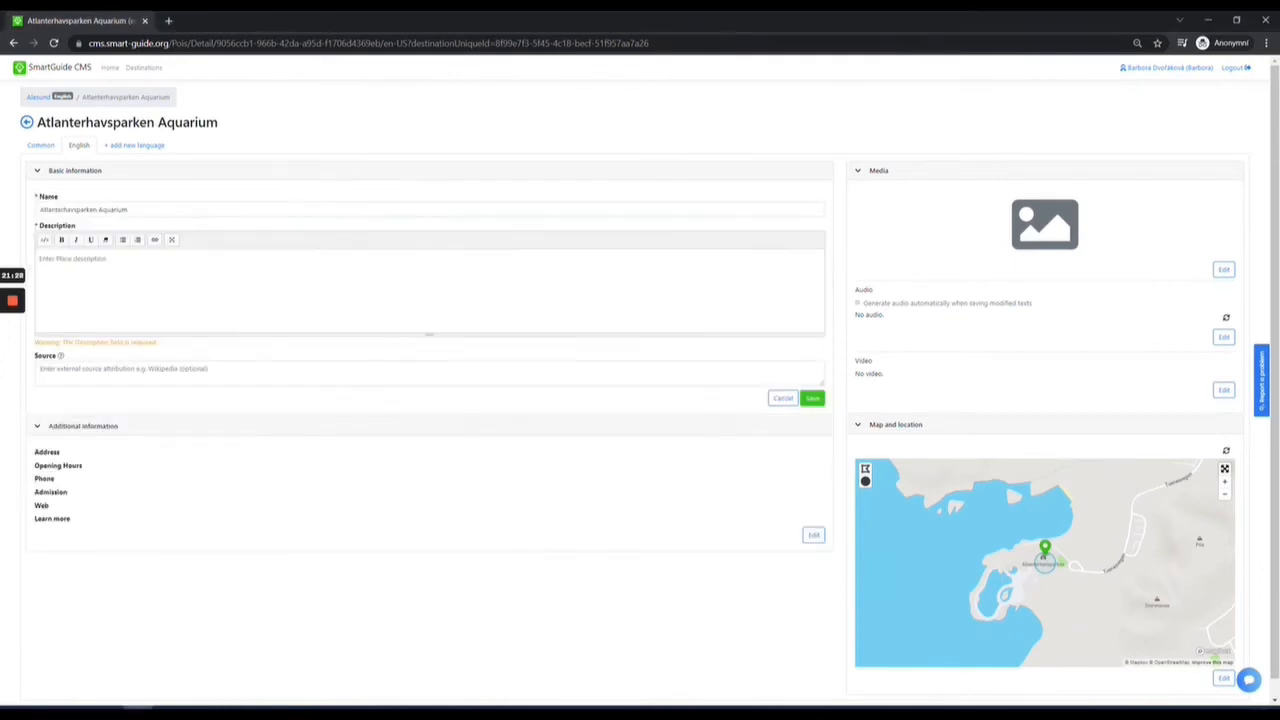
{"action": "type", "text": "The aquarium is a true architectural gem set in the spectacular landscape at Tueneset, 3 kilometres from Alesund city centre. With views stretching out to the open ocean, the rich fishing grounds and the deep Norwegian fjords, visitors can observe, experience and learn about life in the ocean, on nature's terms. Visitors can experience the wonders of marine life since 1998 when the aquarium was founded. In 2021 The Ministry of Education and Research has designated Atlanterhavsparken as the first science centre in Norway with a marine profile."}
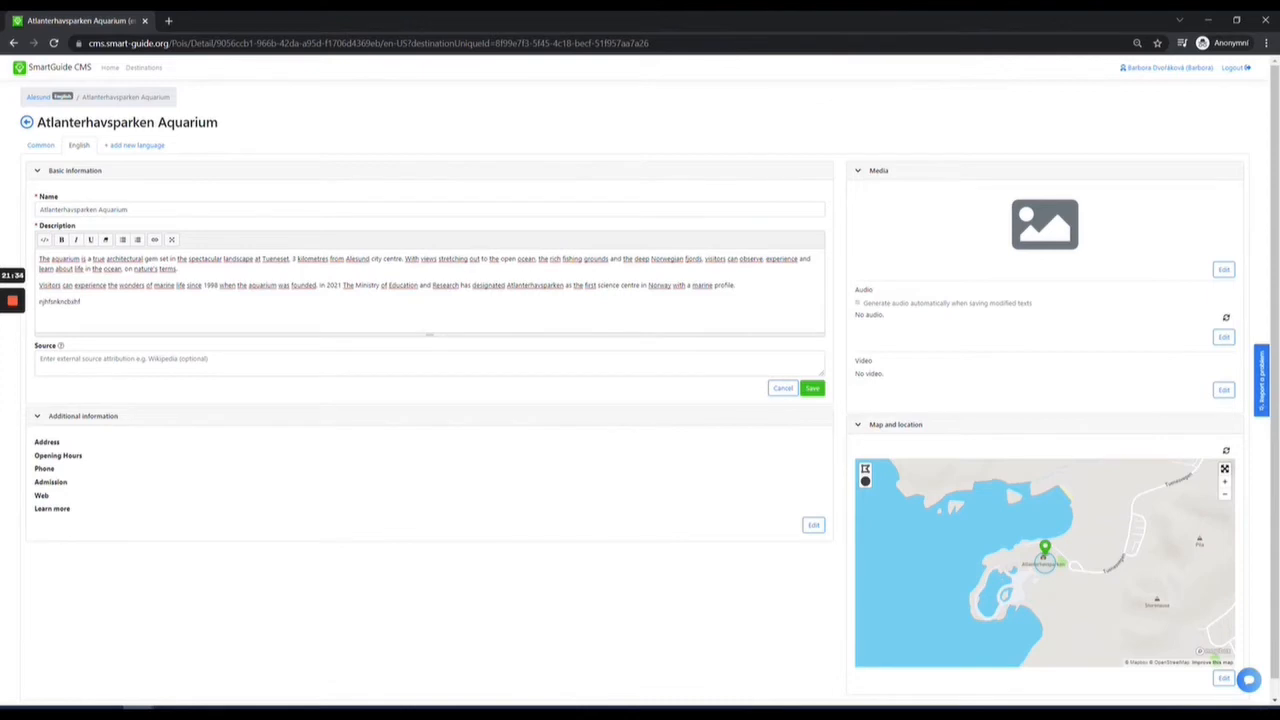
{"action": "left_click_drag", "start_coordinate": [80, 301], "coordinate": [43, 302]}
{"action": "key", "text": "BackSpace"}
{"action": "left_click", "coordinate": [810, 390]}
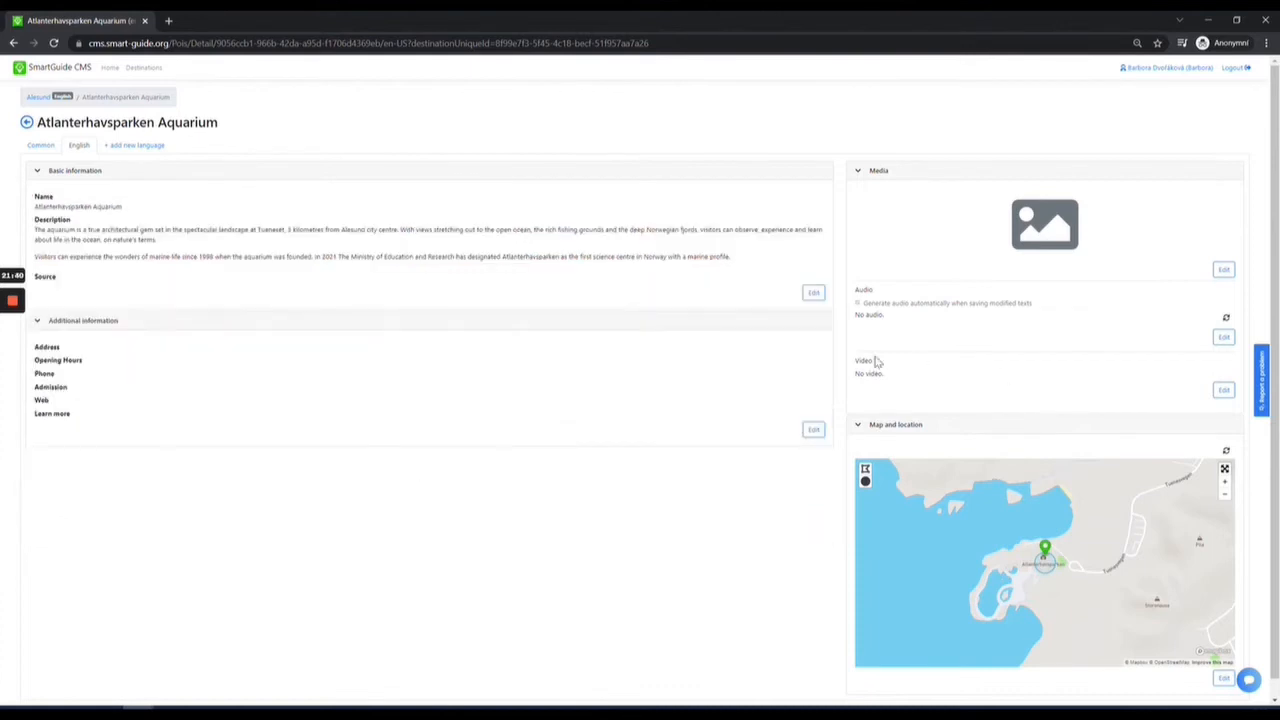
- Paste the seasonal opening hours, beginning "Sep 1, 2021 – Feb 28, 2022", into the aquarium's additional information
{"action": "left_click", "coordinate": [813, 430]}
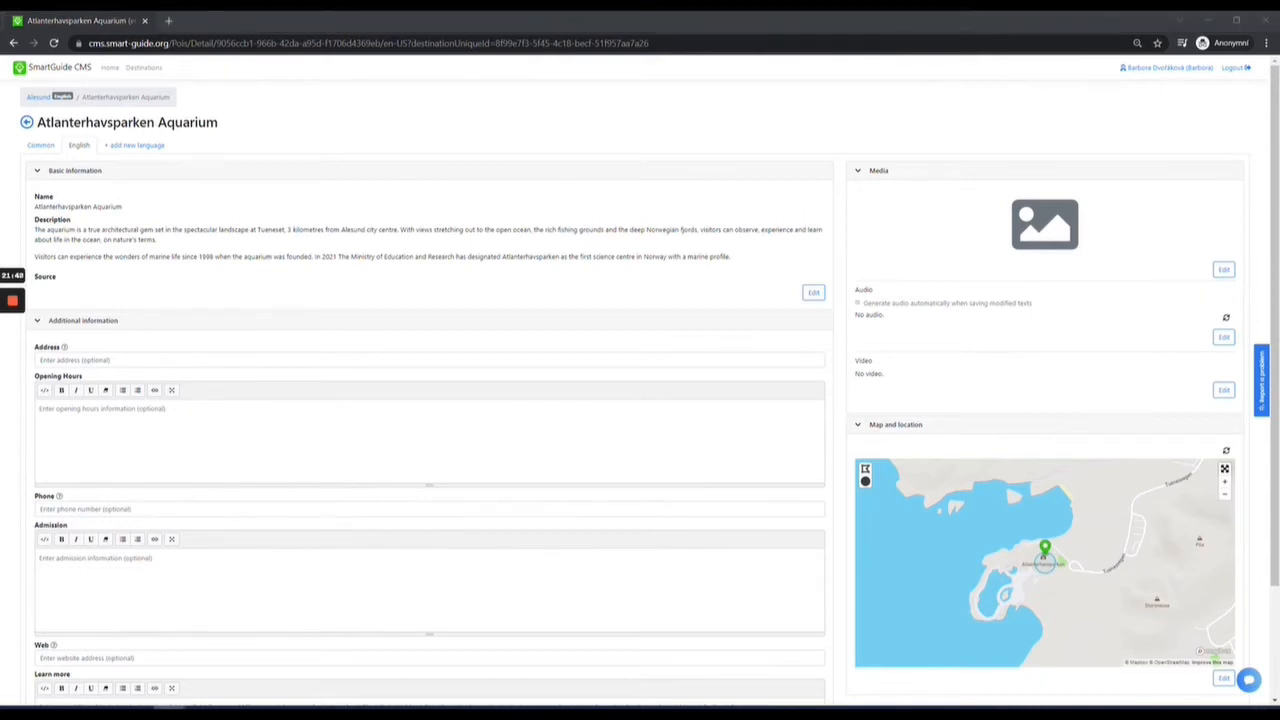
{"action": "left_click", "coordinate": [200, 420]}
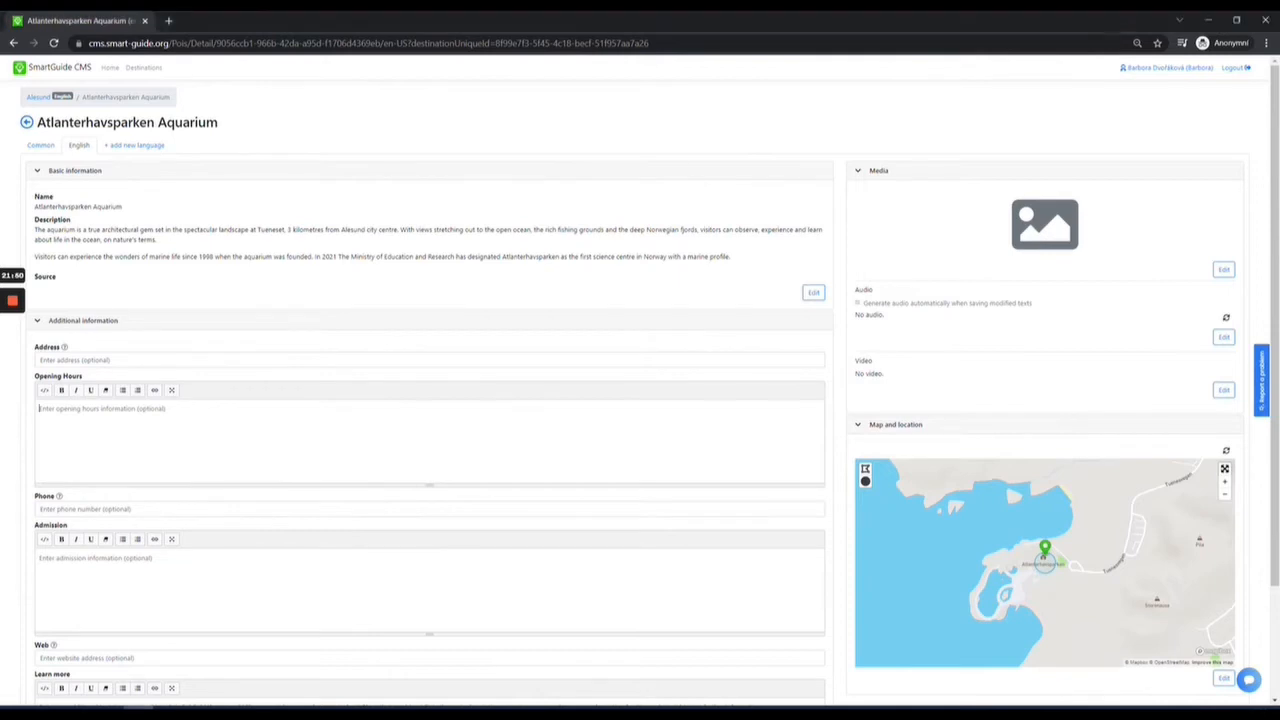
{"action": "key", "text": "ctrl+v"}
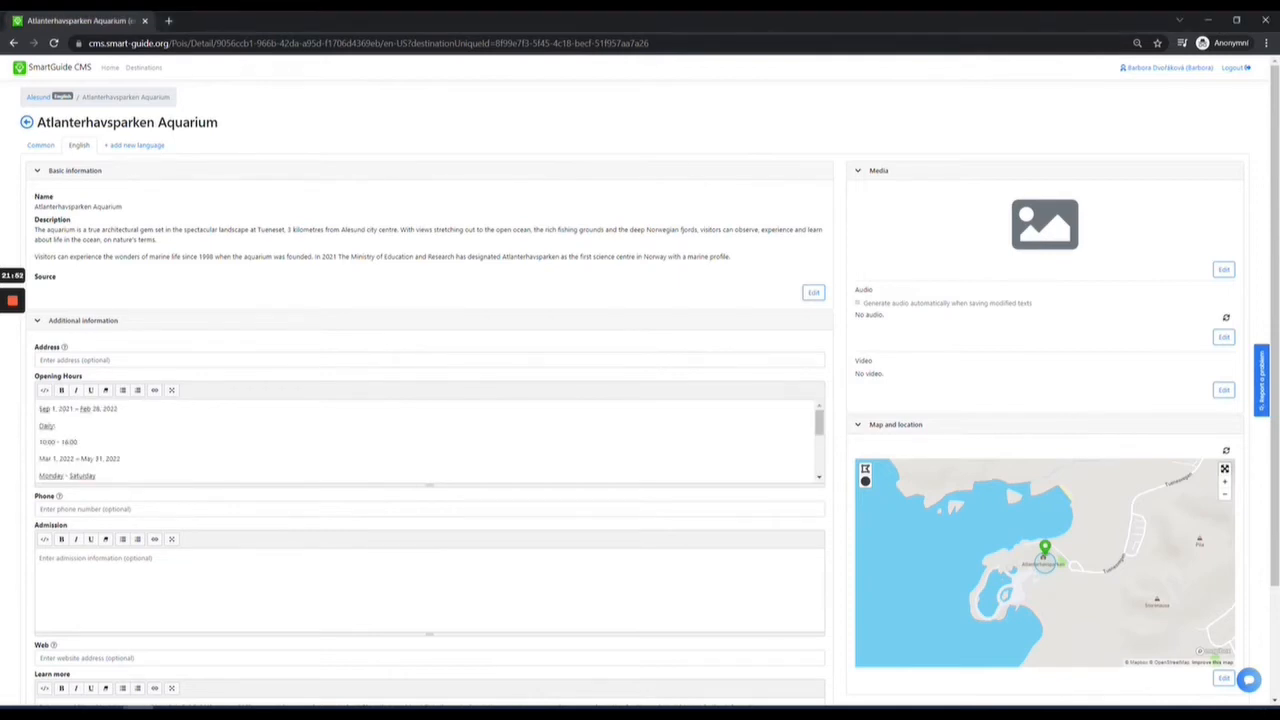
- Make the "Sep 1, 2021 – Feb 28, 2022" heading bold and close the paragraph gaps between it, "Daily:" and its hours
{"action": "left_click_drag", "start_coordinate": [118, 409], "coordinate": [38, 409]}
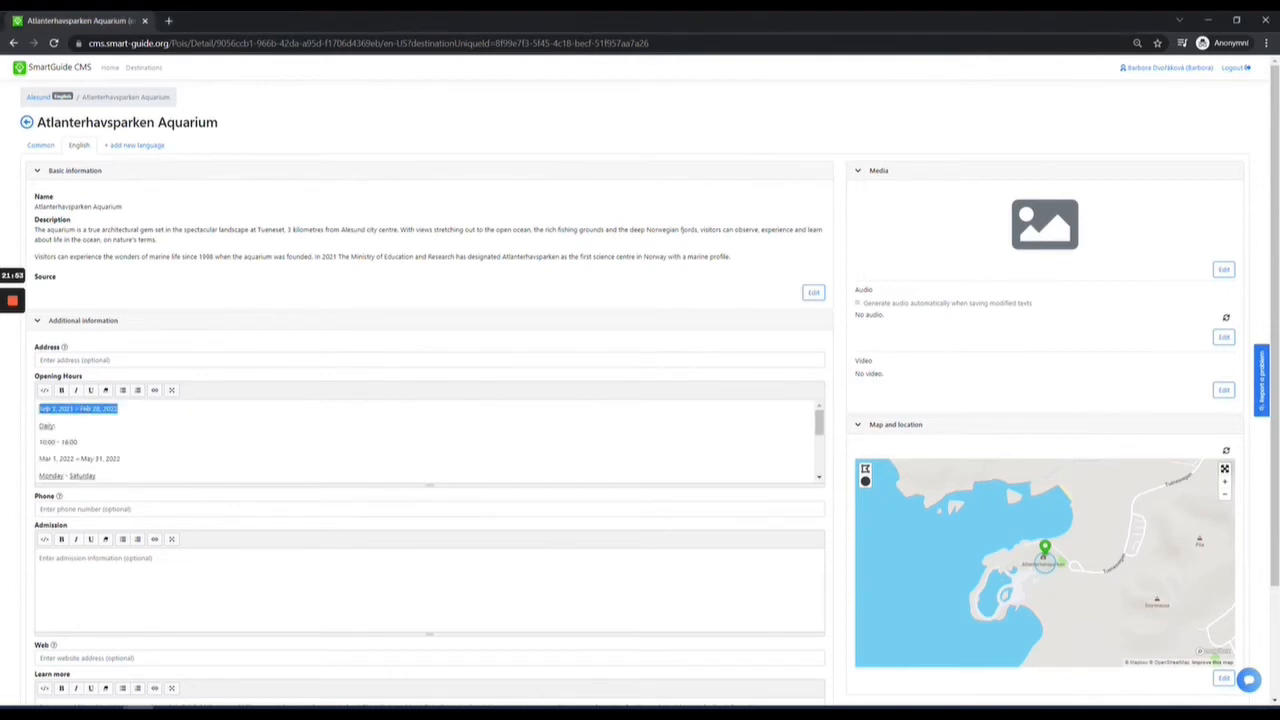
{"action": "left_click", "coordinate": [61, 390]}
{"action": "left_click", "coordinate": [121, 459]}
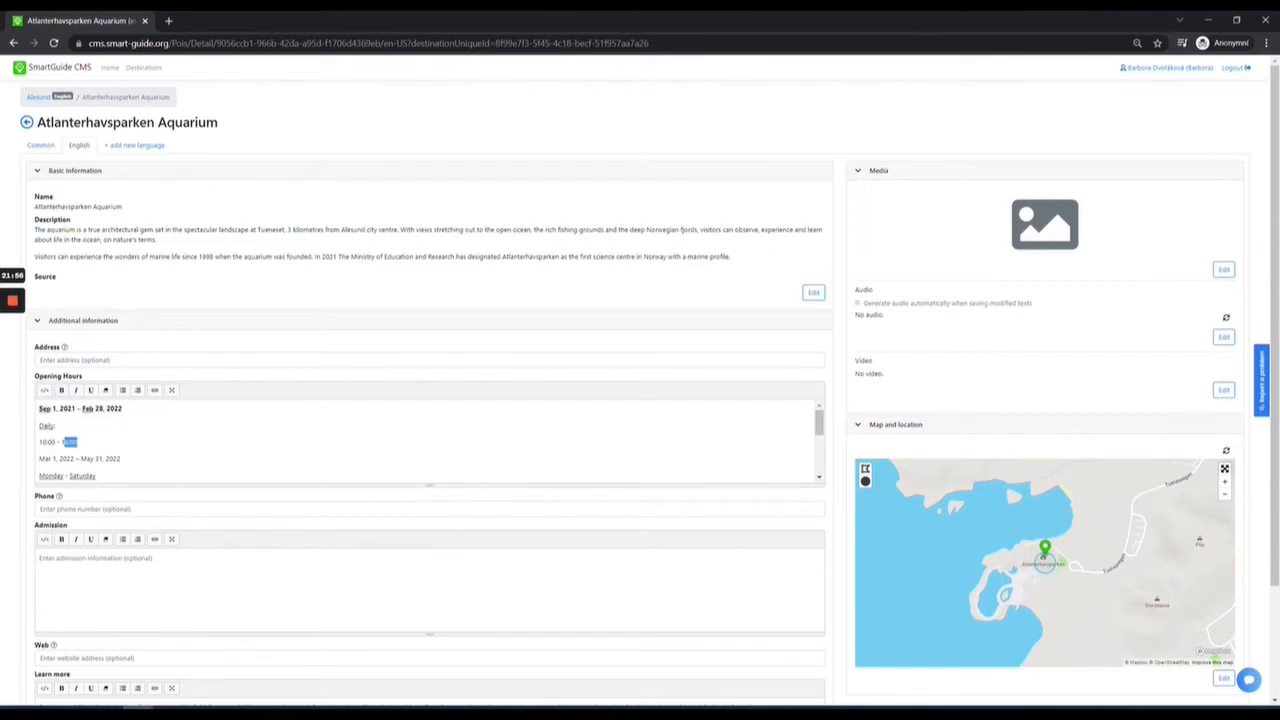
{"action": "left_click_drag", "start_coordinate": [64, 442], "coordinate": [50, 442]}
{"action": "left_click", "coordinate": [55, 426]}
{"action": "key", "text": "BackSpace"}
{"action": "key", "text": "Return"}
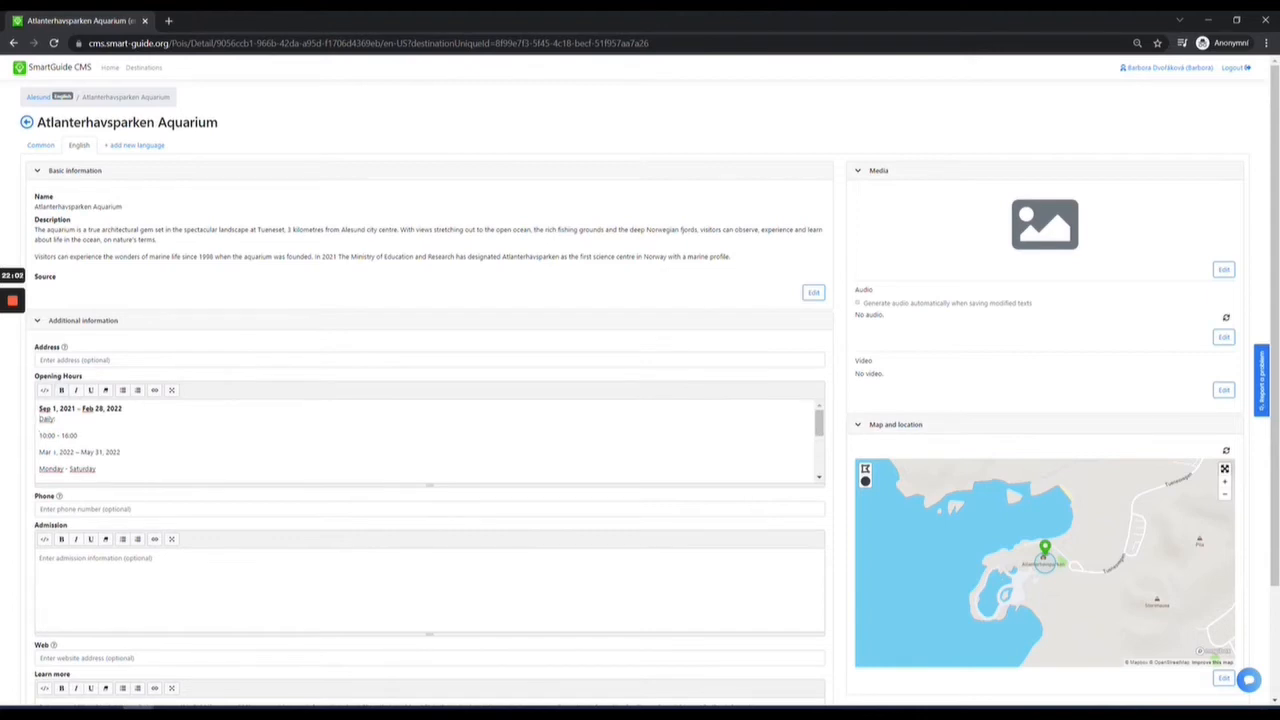
{"action": "key", "text": "BackSpace"}
{"action": "key", "text": "shift+Return"}
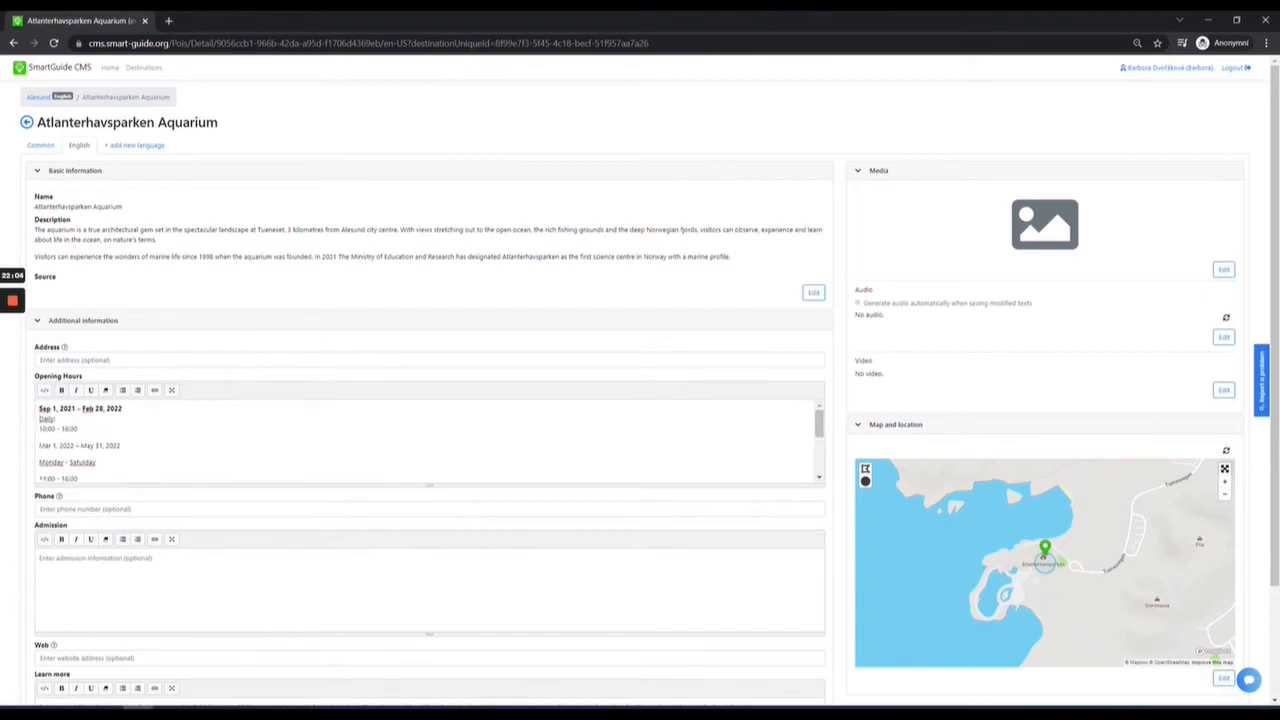
- Make the "Mar 1, 2022 – May 31, 2022" heading bold and enlarge the opening hours editor to show all the text
{"action": "mouse_move", "coordinate": [39, 446]}
{"action": "left_mouse_down"}
{"action": "mouse_move", "coordinate": [120, 447]}
{"action": "mouse_move", "coordinate": [97, 463]}
{"action": "mouse_move", "coordinate": [121, 446]}
{"action": "mouse_move", "coordinate": [45, 446]}
{"action": "left_mouse_up"}
{"action": "left_click", "coordinate": [61, 390]}
{"action": "scroll", "coordinate": [85, 447], "scroll_direction": "down", "scroll_amount": 1}
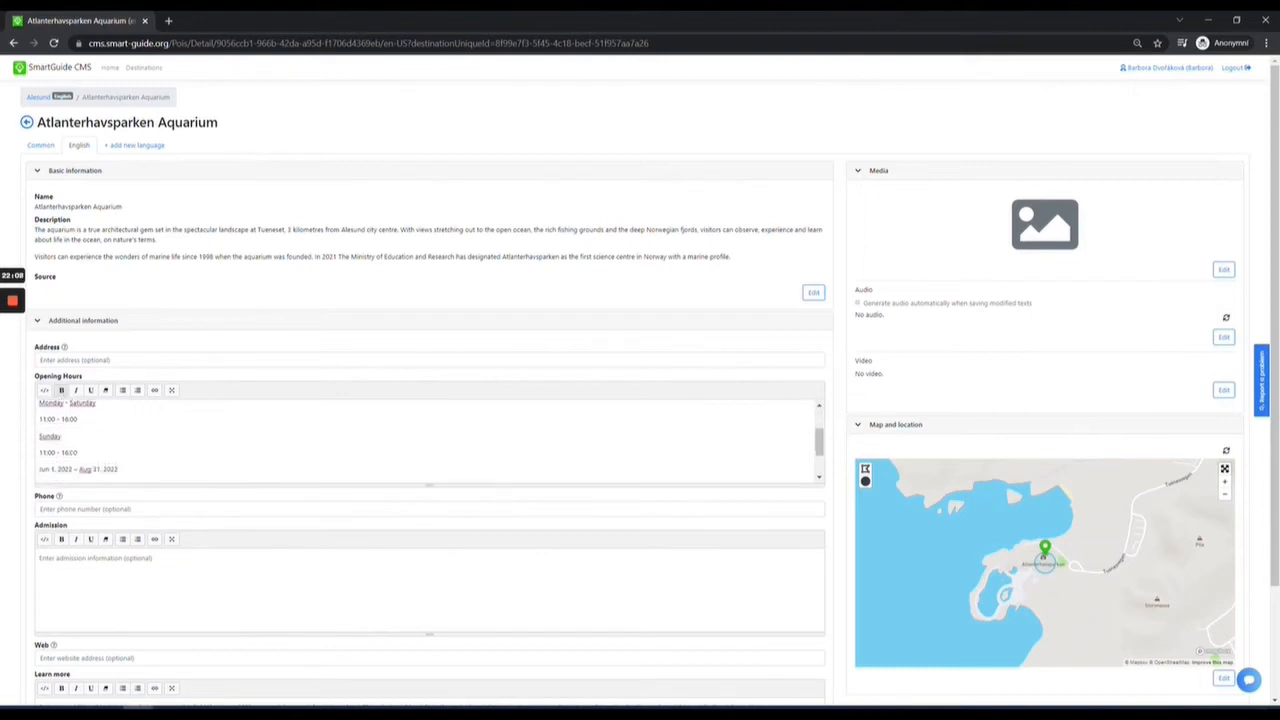
{"action": "scroll", "coordinate": [430, 440], "scroll_direction": "up", "scroll_amount": 2}
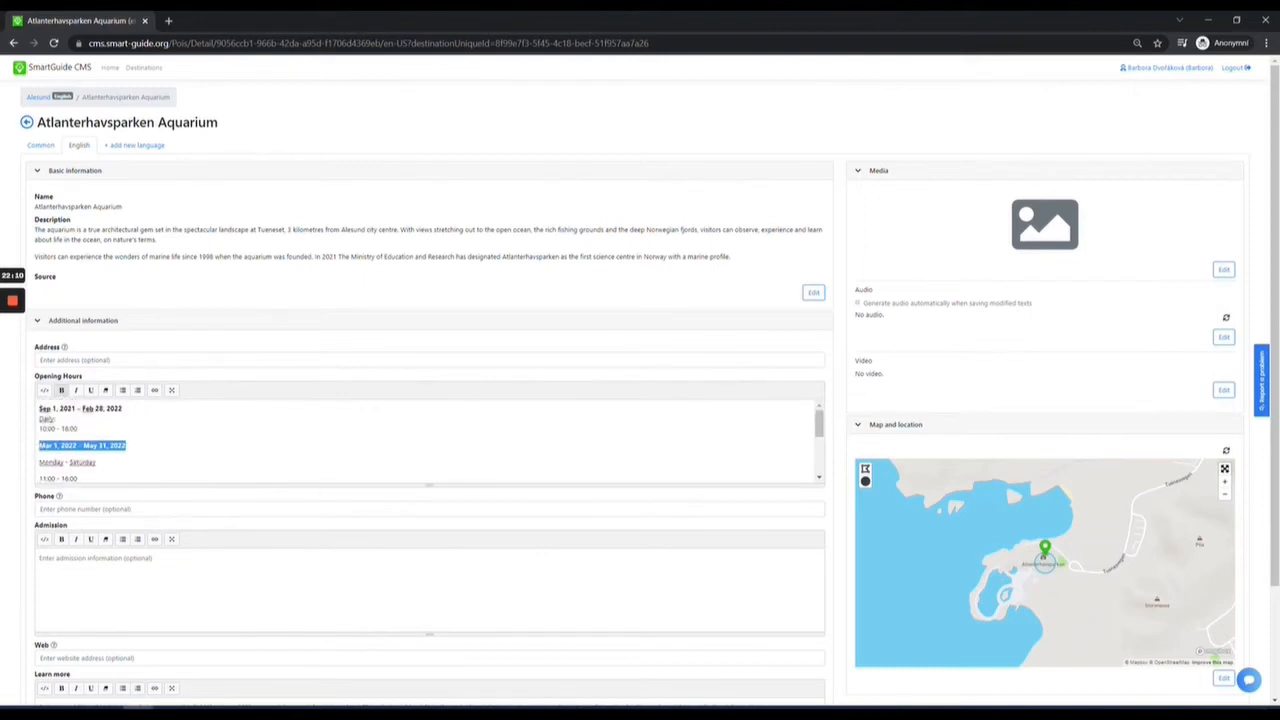
{"action": "left_click_drag", "start_coordinate": [425, 484], "coordinate": [429, 685]}
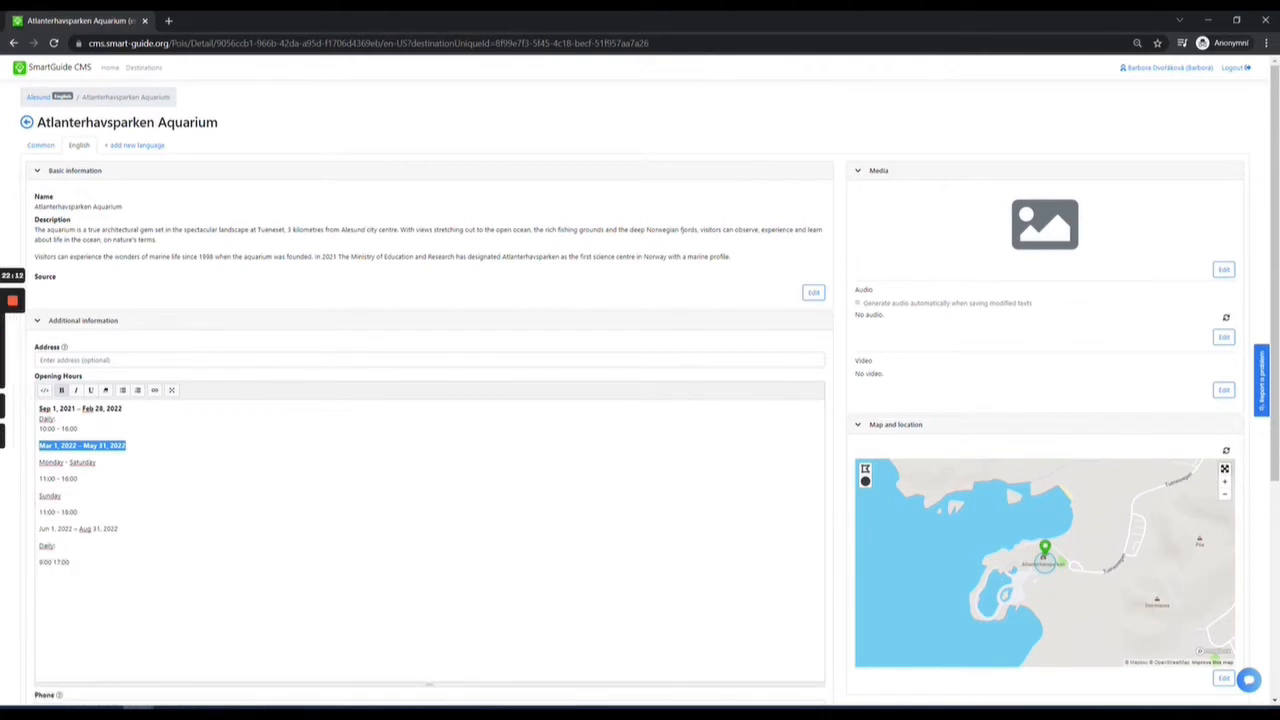
- Close the paragraph gaps after the "Mar 1, 2022 – May 31, 2022" heading and between the Monday - Saturday and Sunday labels and their hours
{"action": "key", "text": "Right"}
{"action": "key", "text": "Delete"}
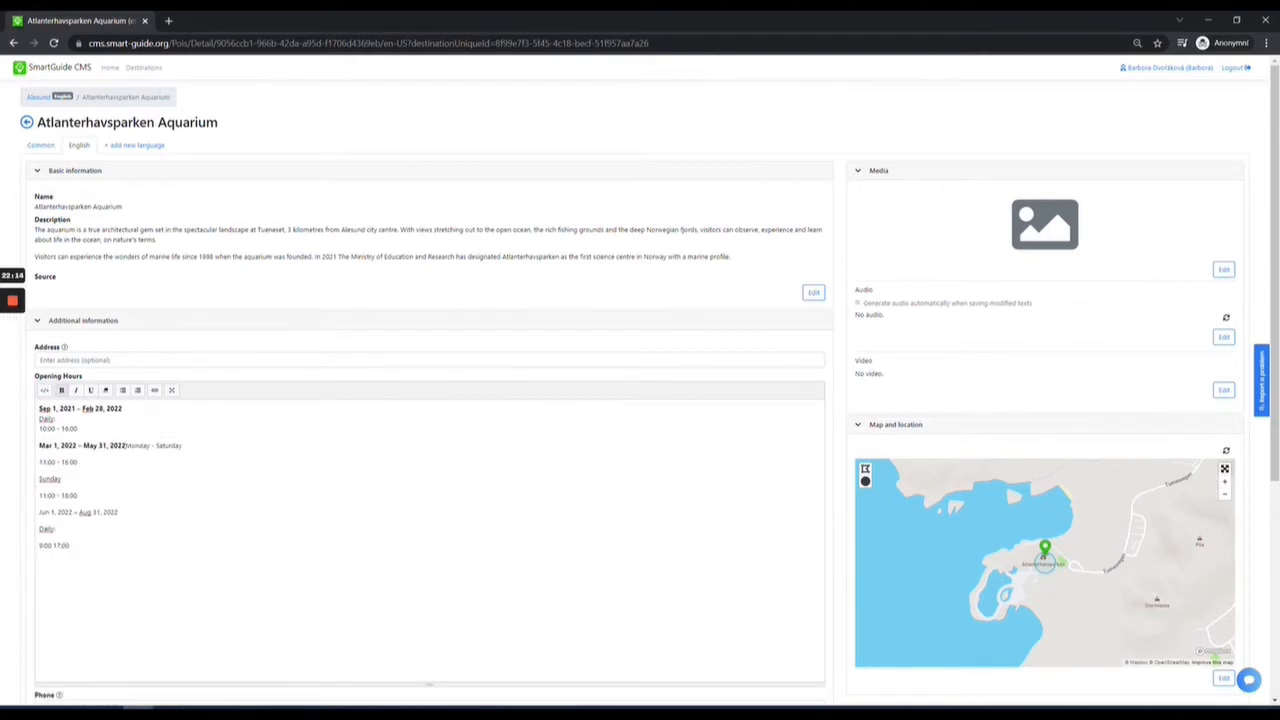
{"action": "key", "text": "shift+Return"}
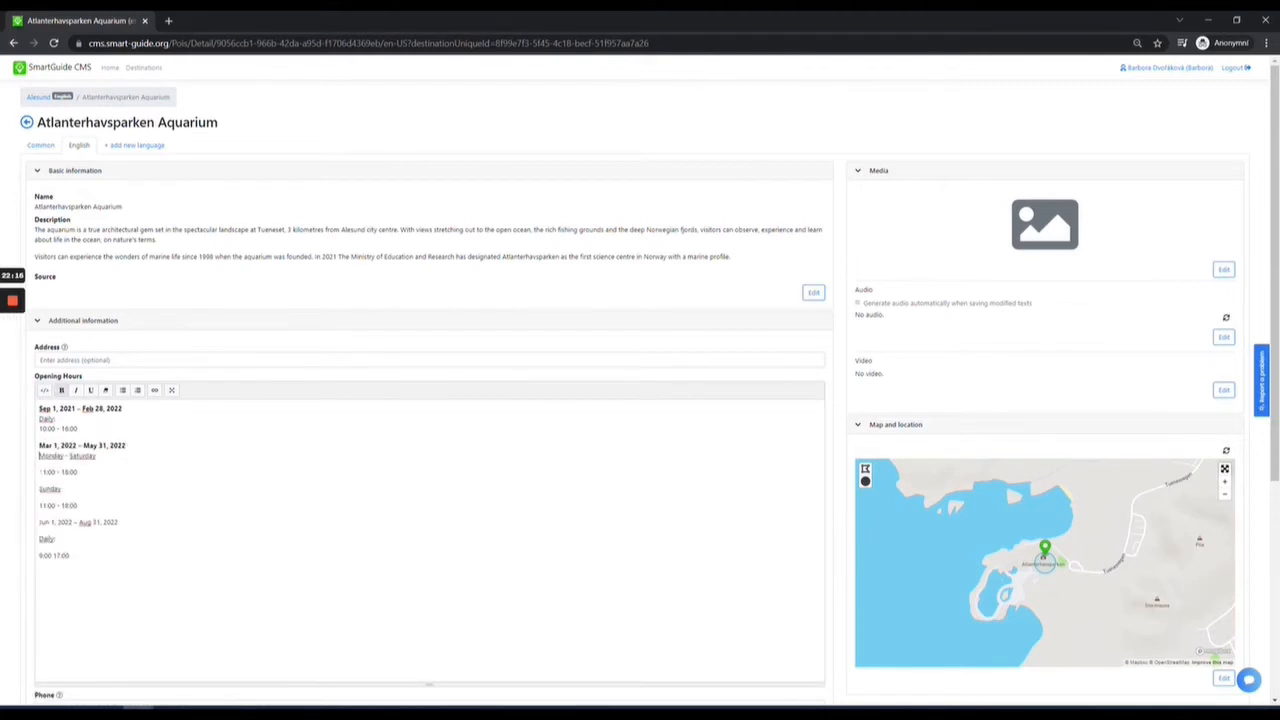
{"action": "key", "text": "BackSpace"}
{"action": "key", "text": "shift+Return"}
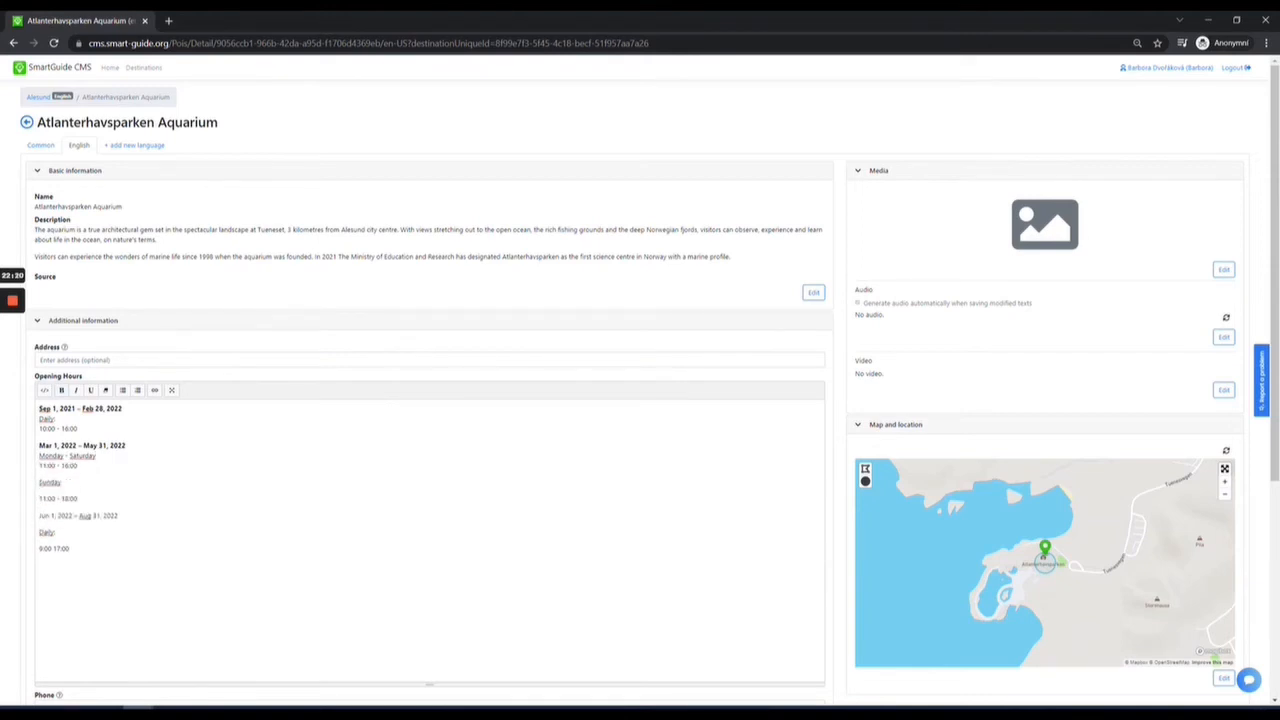
{"action": "key", "text": "BackSpace"}
{"action": "key", "text": "shift+Return"}
- Make the "Jun 1, 2022 – Aug 31, 2022" heading in the opening hours bold
{"action": "left_click_drag", "start_coordinate": [40, 509], "coordinate": [116, 509]}
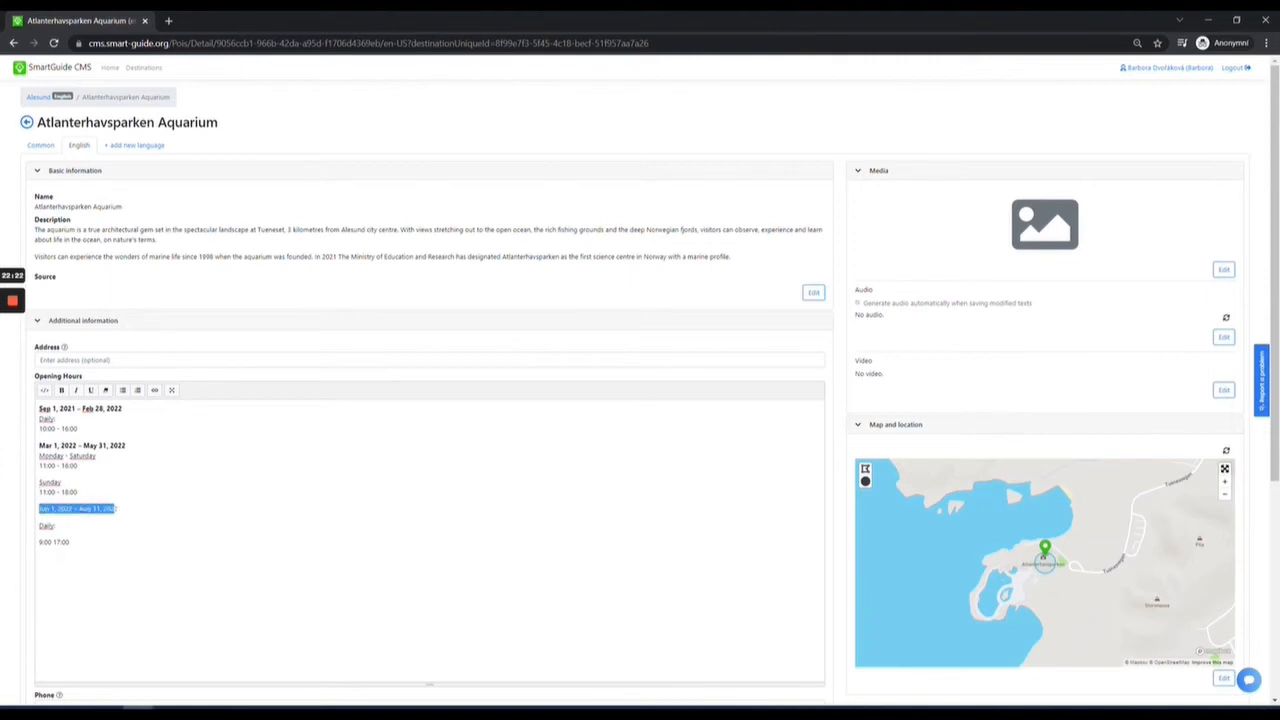
{"action": "left_click", "coordinate": [61, 390]}
{"action": "double_click", "coordinate": [115, 509]}
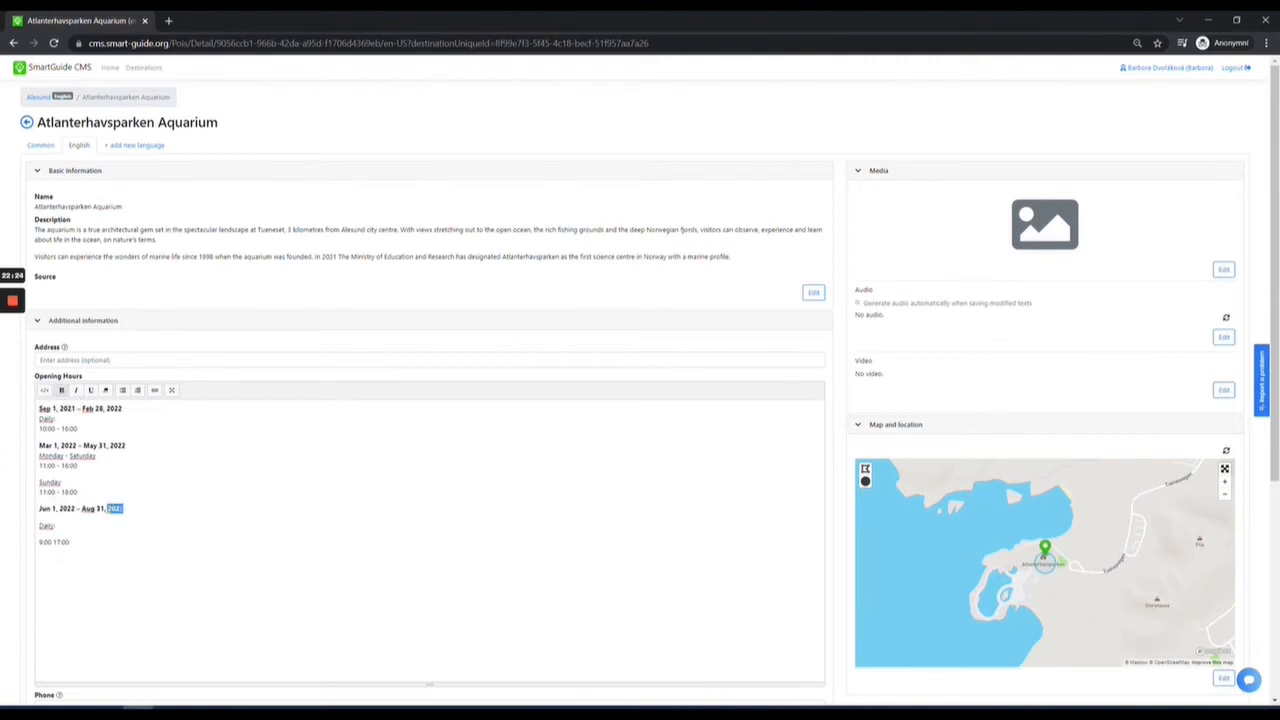
- Close up the Jun 1 – Aug 31, 2022 opening hours so the dates, Daily and 9:00 17:00 sit on consecutive lines, and save
{"action": "left_click", "coordinate": [62, 392]}
{"action": "left_click", "coordinate": [40, 526]}
{"action": "key", "text": "BackSpace"}
{"action": "key", "text": "shift+Return"}
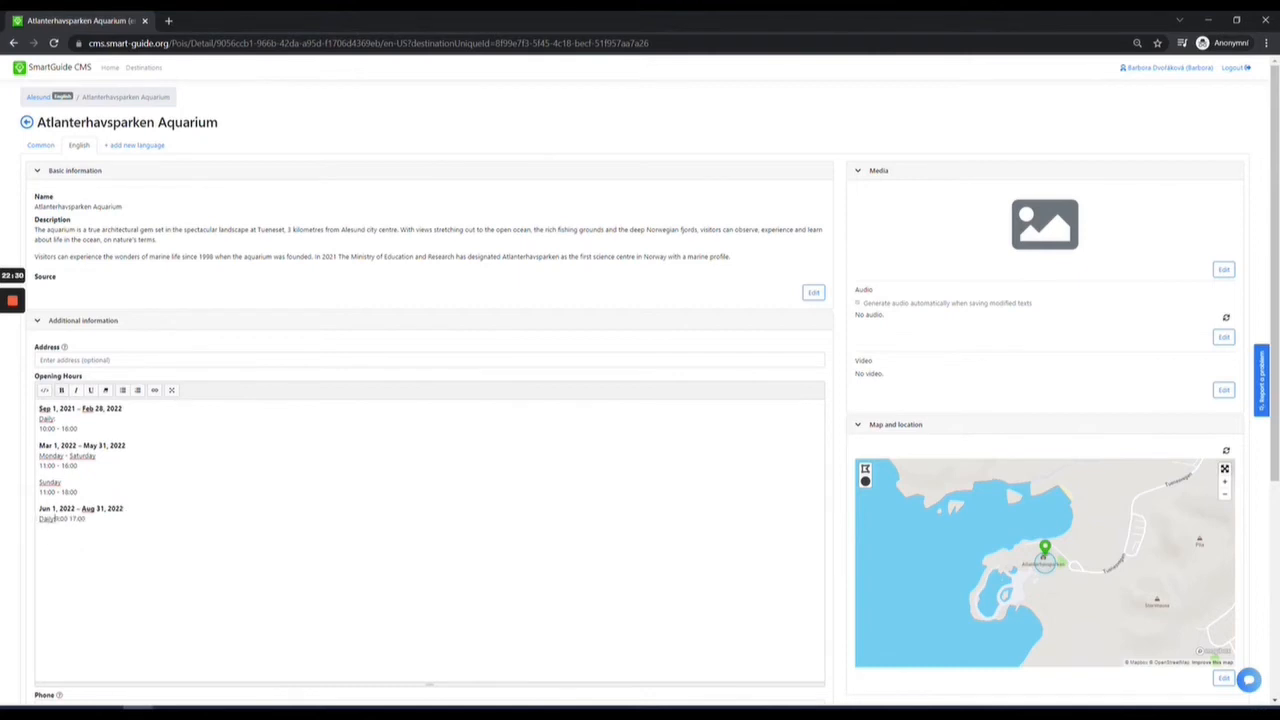
{"action": "scroll", "coordinate": [103, 578], "scroll_direction": "down", "scroll_amount": 2}
{"action": "scroll", "coordinate": [743, 463], "scroll_direction": "down", "scroll_amount": 3}
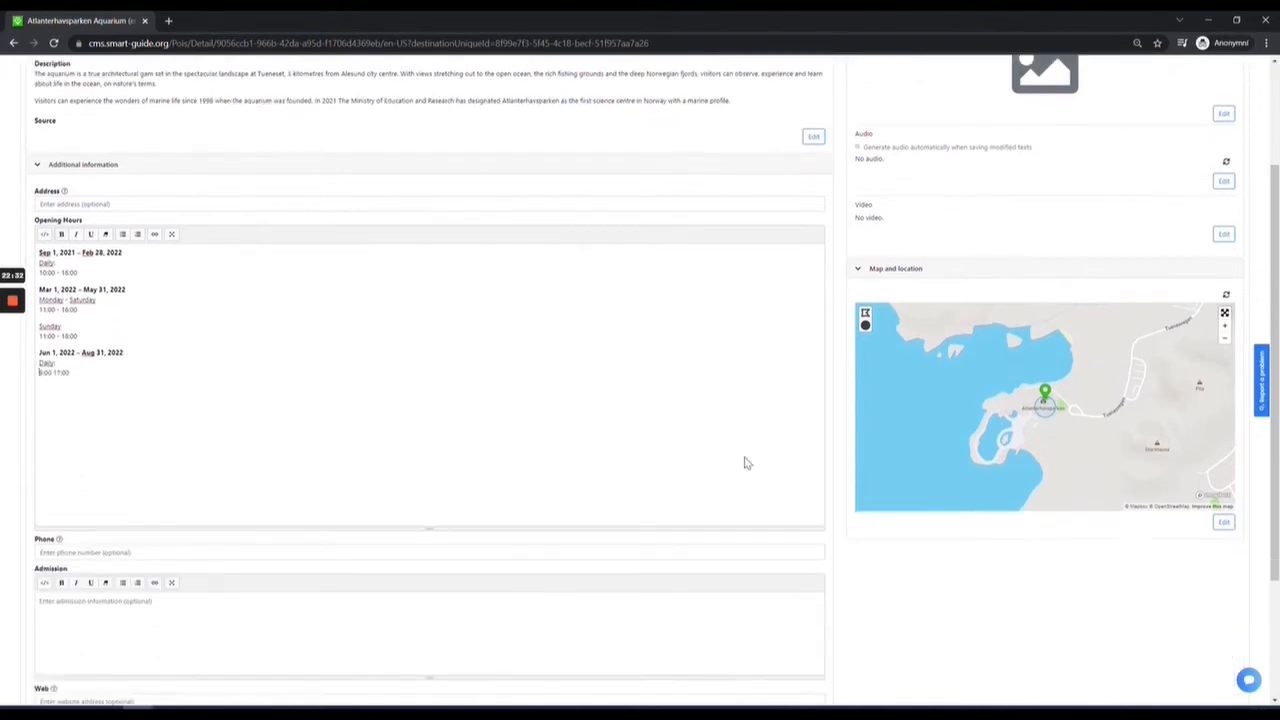
{"action": "left_click", "coordinate": [816, 664]}
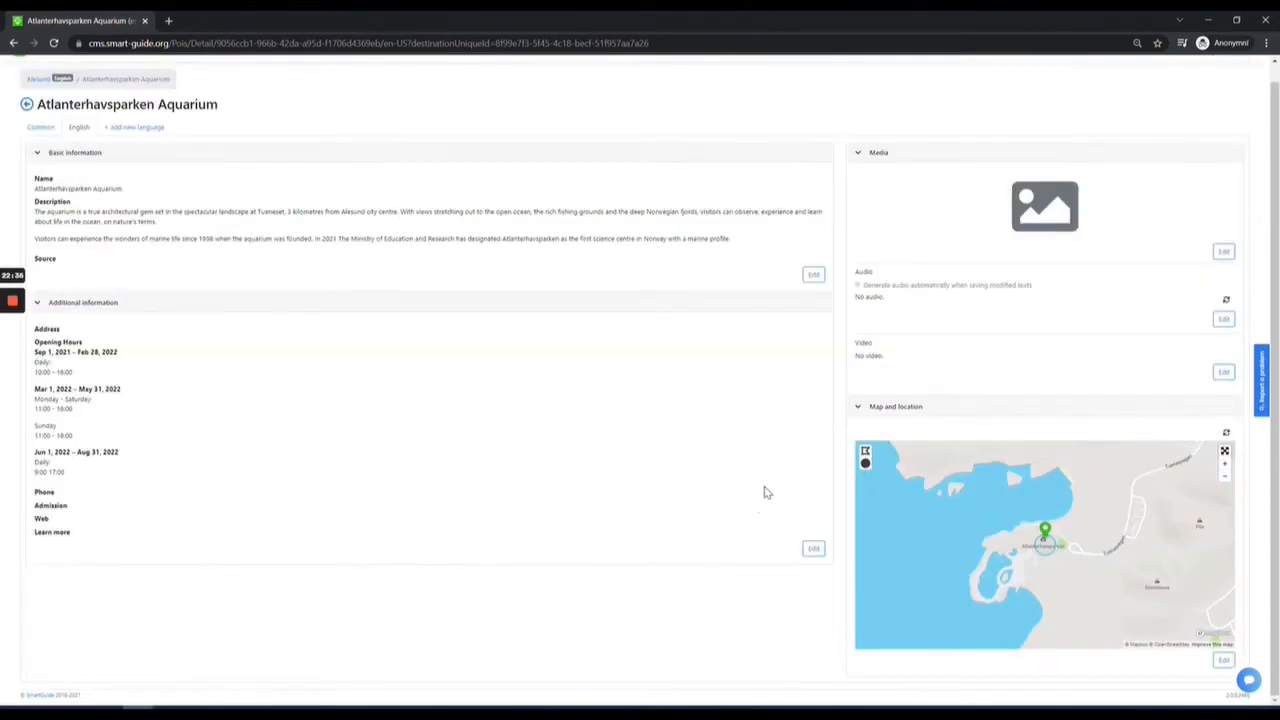
- Add the photos Atlanterhavsparken Aquarium 1 and Atlanterhavsparken_Ålesund to the aquarium's media
{"action": "left_click", "coordinate": [1224, 271]}
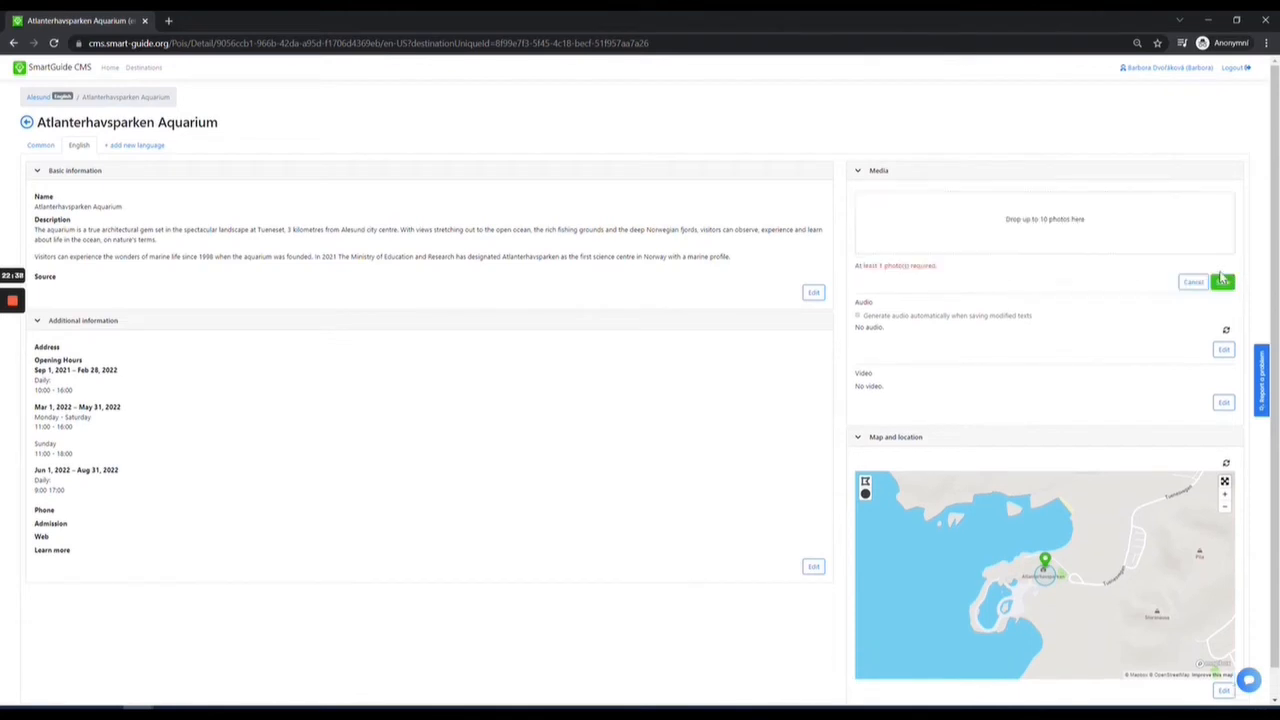
{"action": "left_click", "coordinate": [1038, 222]}
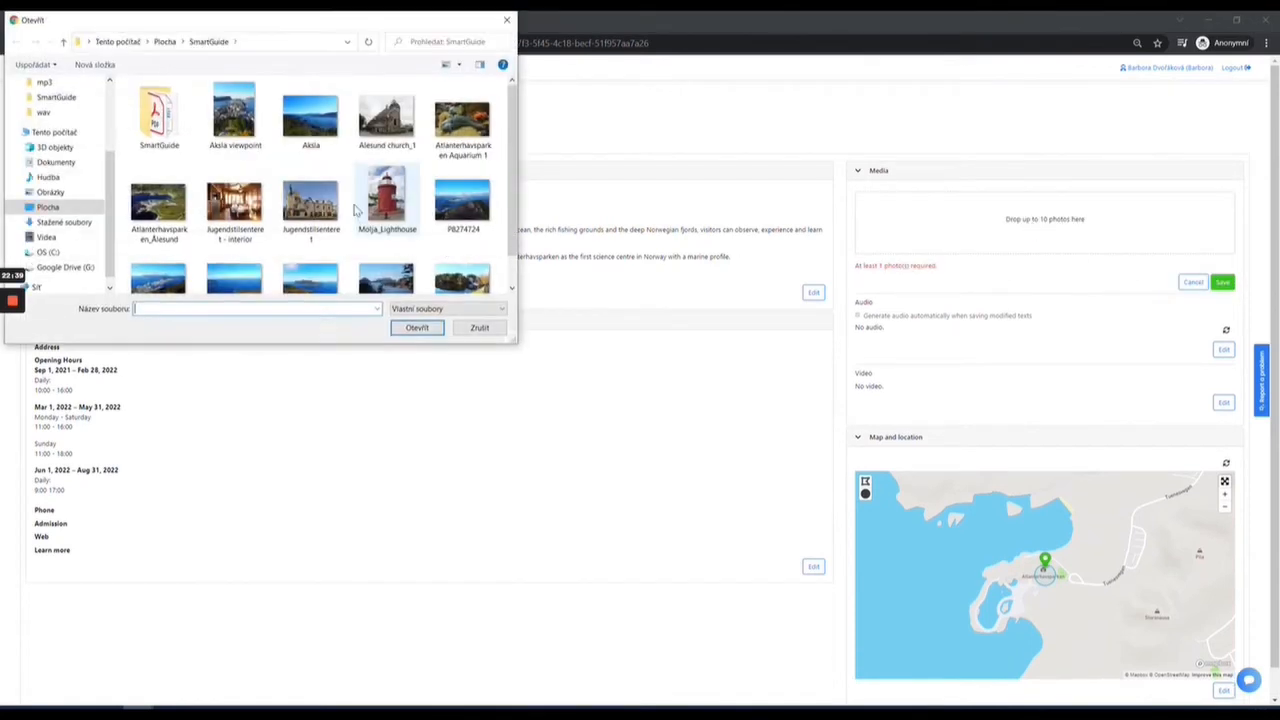
{"action": "left_click", "coordinate": [462, 135]}
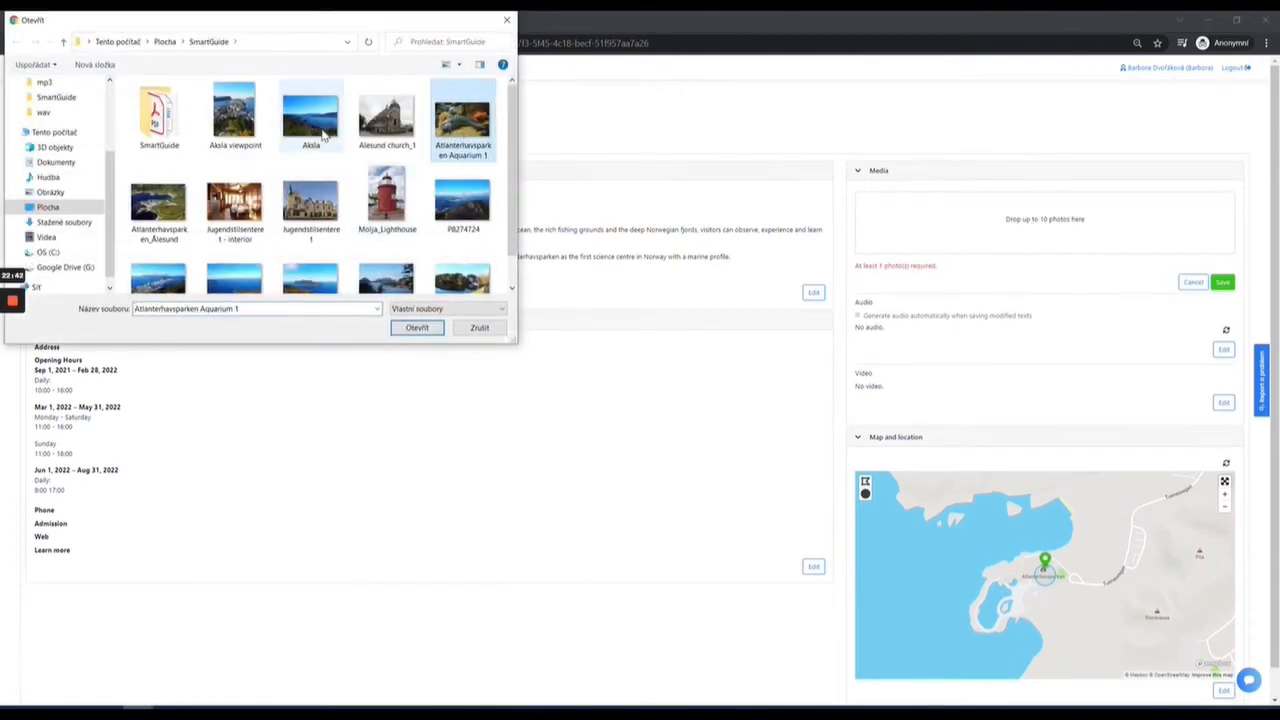
{"action": "scroll", "coordinate": [334, 150], "scroll_direction": "down", "scroll_amount": 1}
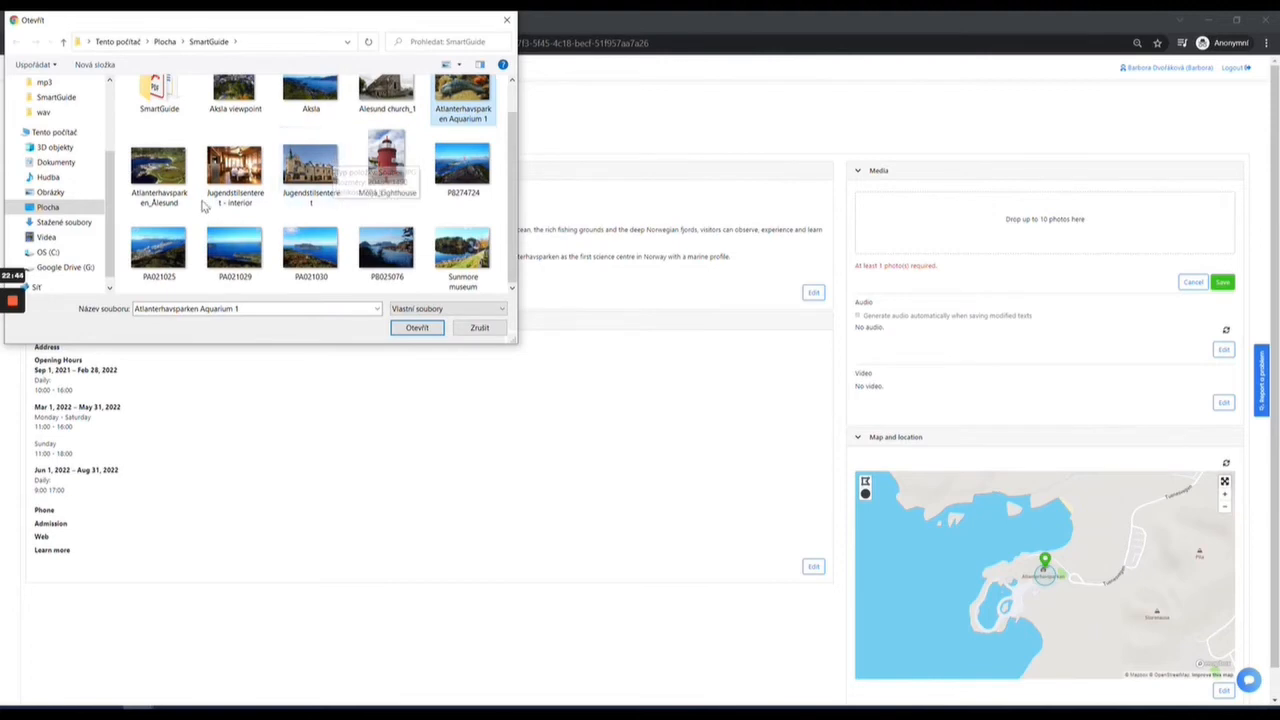
{"action": "left_click", "coordinate": [160, 168], "text": "ctrl"}
{"action": "left_click", "coordinate": [415, 329]}
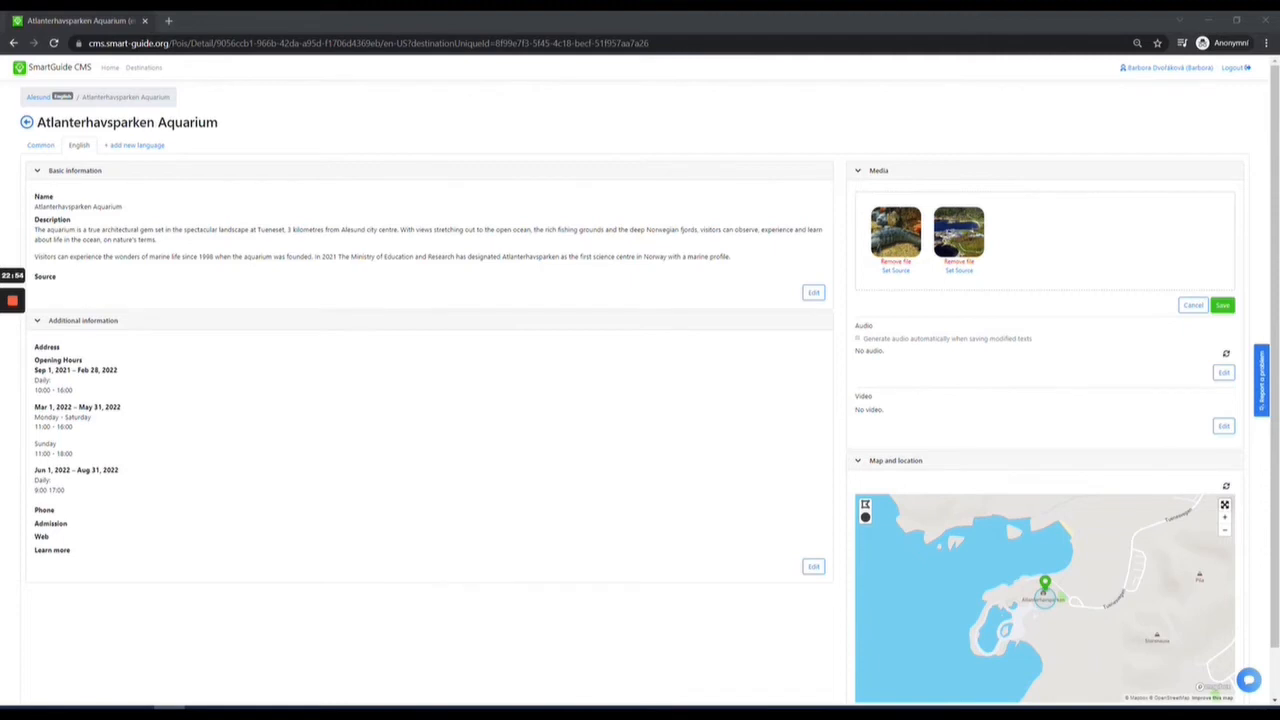
- Paste the source attribution for each of the two aquarium photos and save the media
{"action": "left_click", "coordinate": [897, 271]}
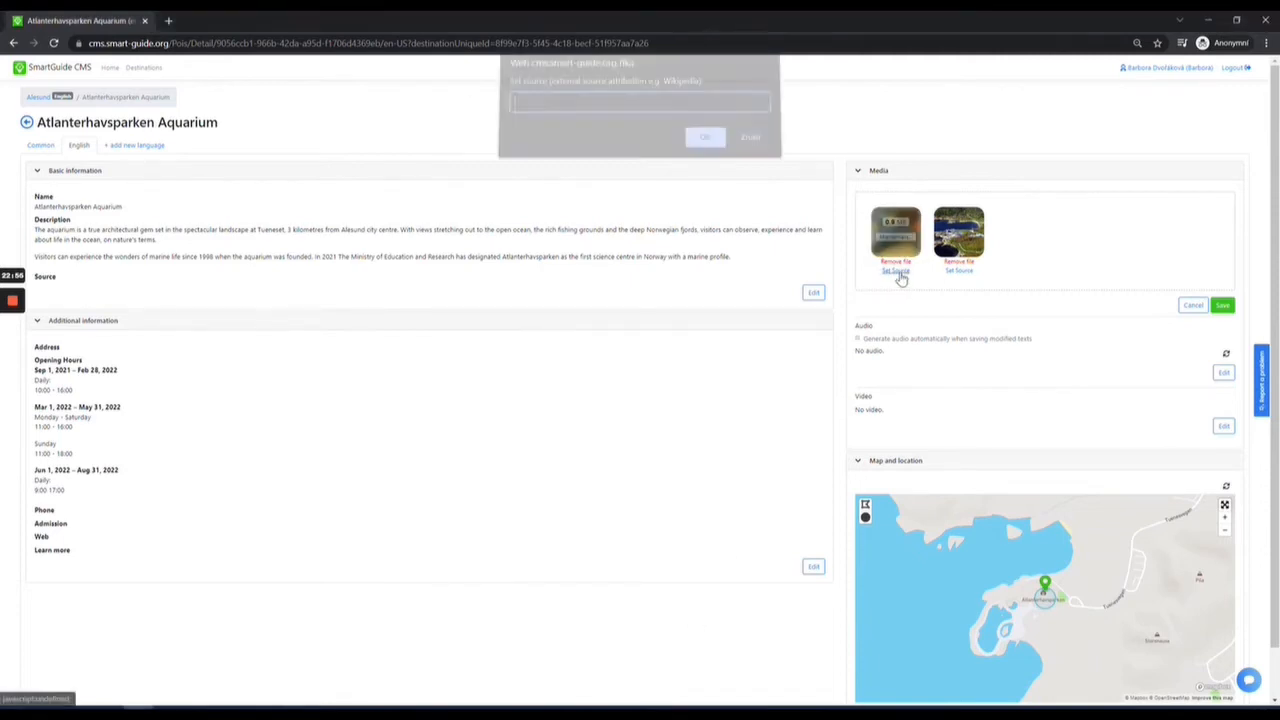
{"action": "key", "text": "ctrl+v"}
{"action": "left_click", "coordinate": [704, 143]}
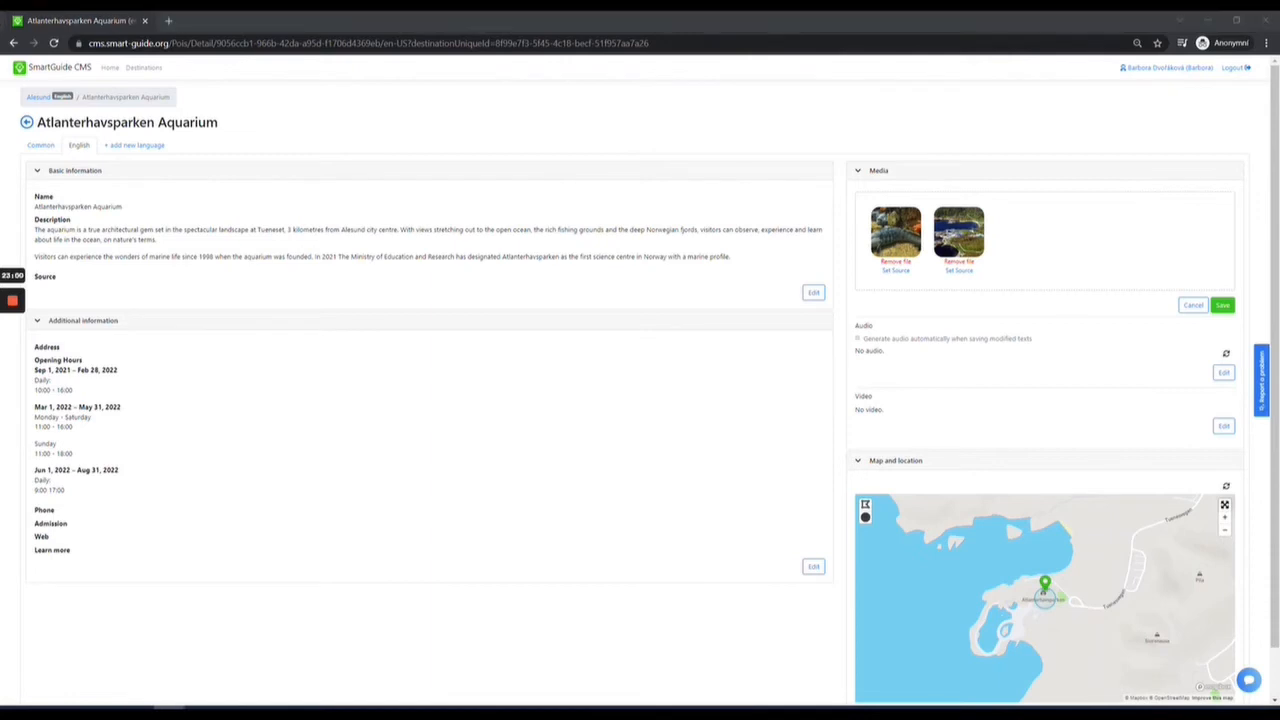
{"action": "left_click", "coordinate": [959, 271]}
{"action": "key", "text": "ctrl+v"}
{"action": "left_click", "coordinate": [714, 146]}
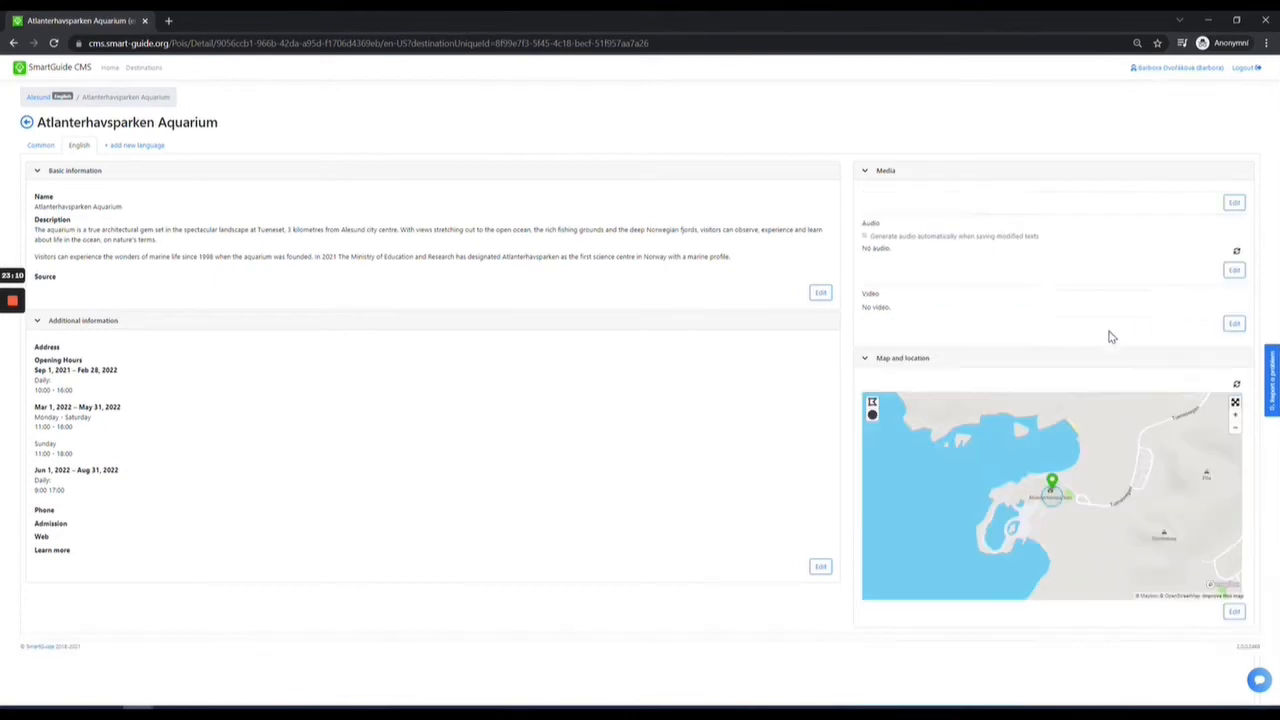
- Enlarge the circular area around the aquarium marker, shift it west over the shoreline, and save the location
{"action": "scroll", "coordinate": [1091, 491], "scroll_direction": "down", "scroll_amount": 2}
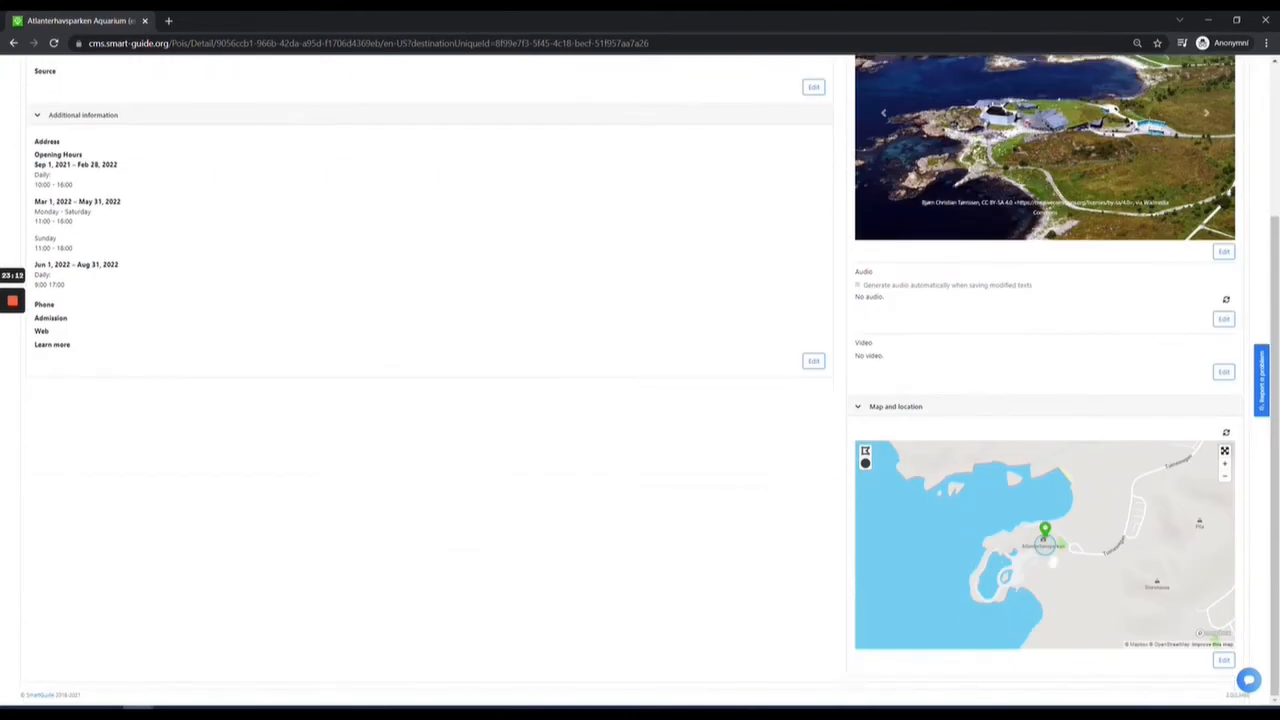
{"action": "scroll", "coordinate": [1055, 558], "scroll_direction": "down", "scroll_amount": 3}
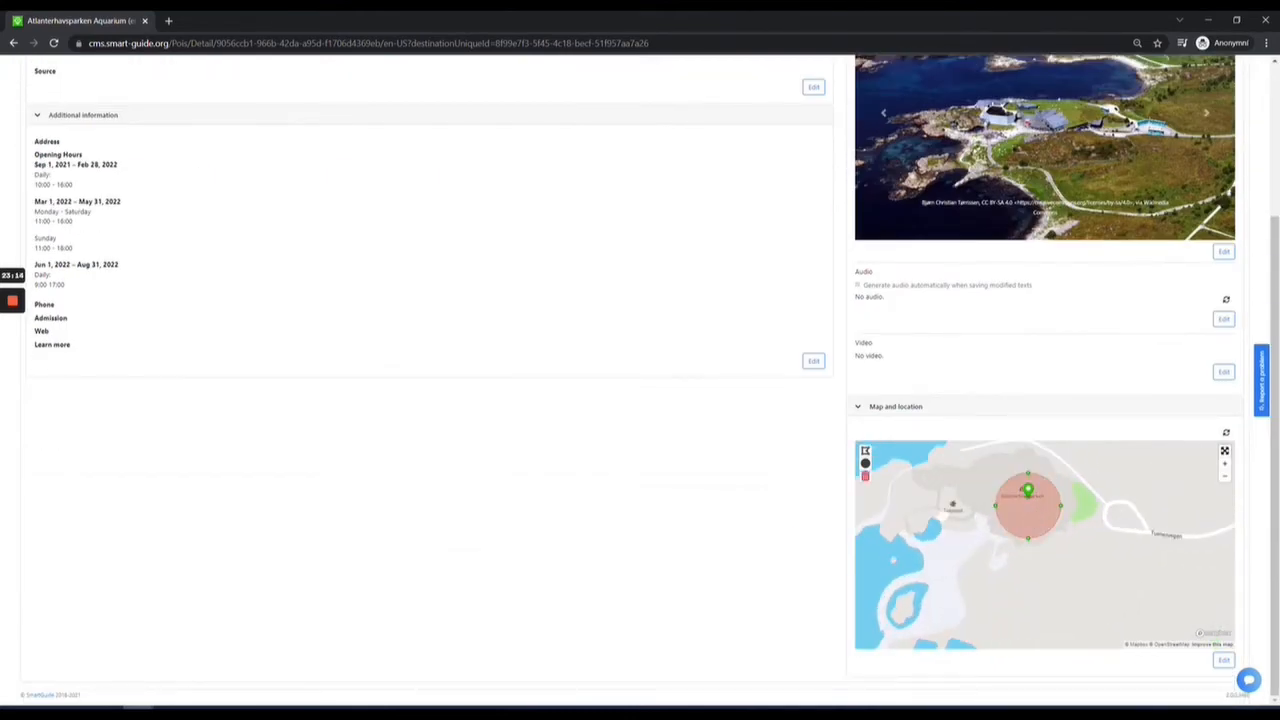
{"action": "left_click", "coordinate": [1221, 662]}
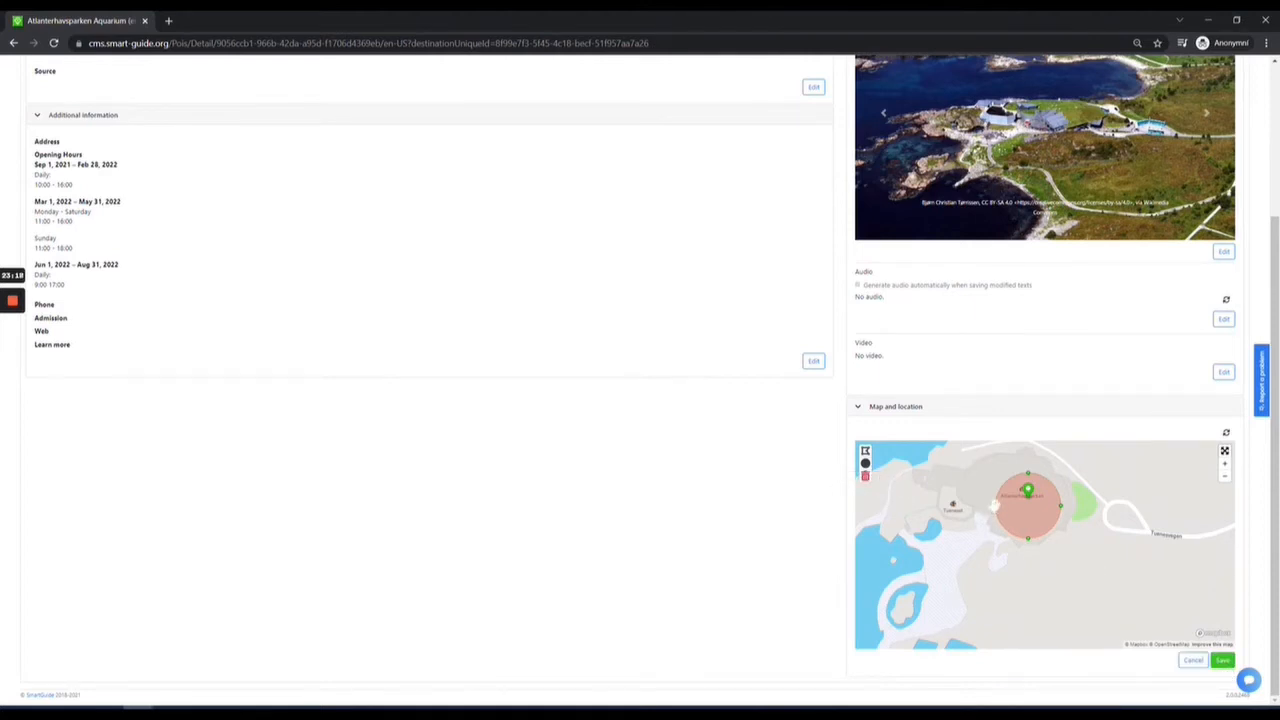
{"action": "left_click_drag", "start_coordinate": [997, 513], "coordinate": [872, 537]}
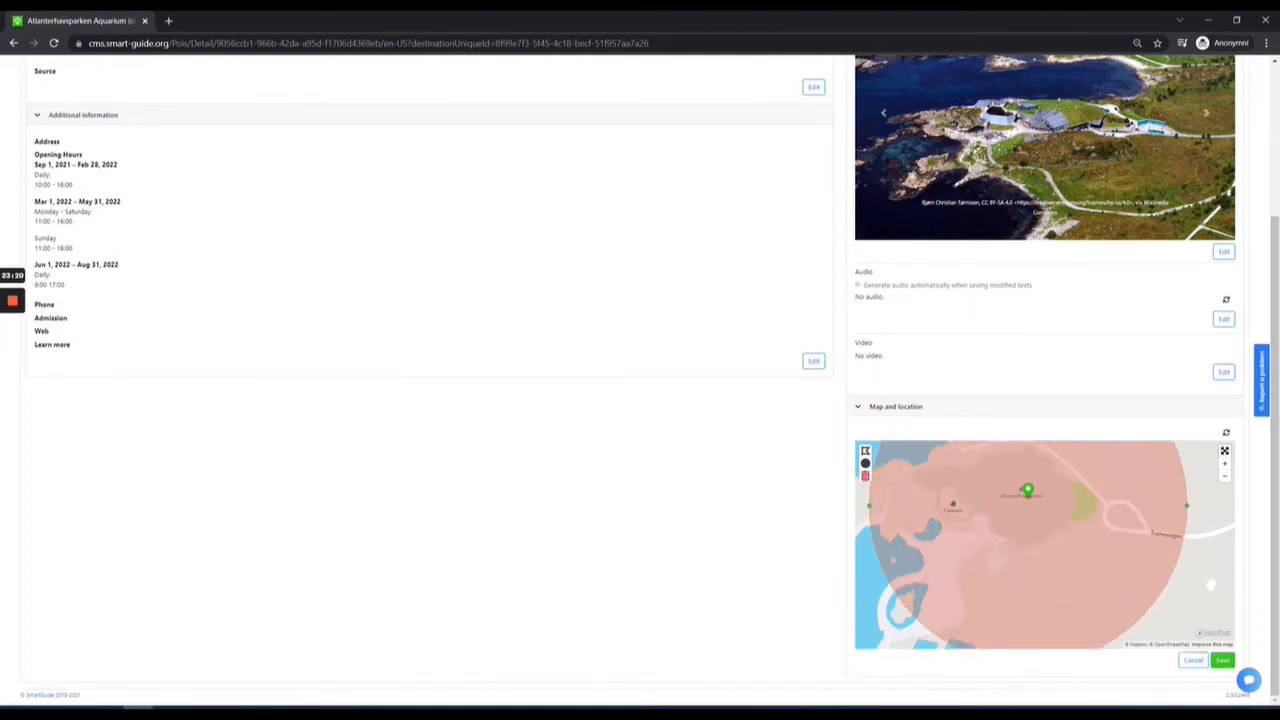
{"action": "mouse_move", "coordinate": [1111, 549]}
{"action": "left_mouse_down"}
{"action": "mouse_move", "coordinate": [1007, 521]}
{"action": "mouse_move", "coordinate": [1020, 530]}
{"action": "left_mouse_up"}
{"action": "left_click", "coordinate": [1165, 600]}
{"action": "scroll", "coordinate": [1148, 580], "scroll_direction": "down", "scroll_amount": 3}
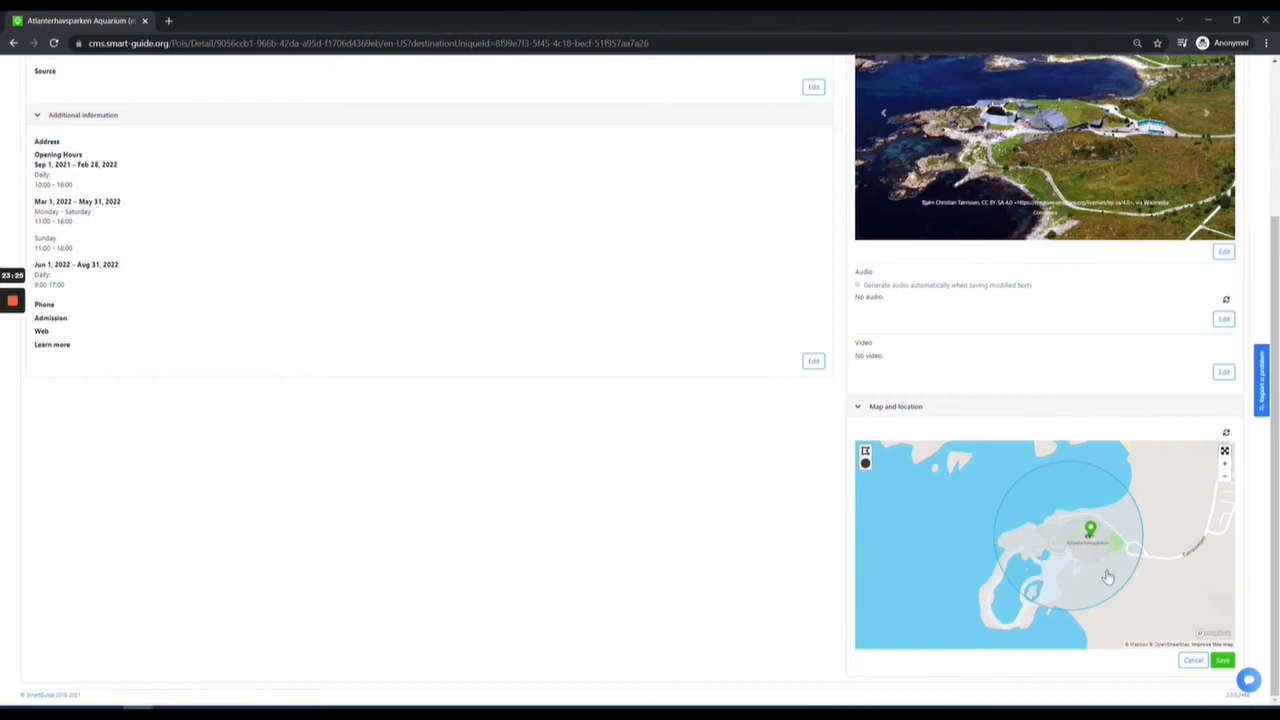
{"action": "left_click", "coordinate": [1222, 660]}
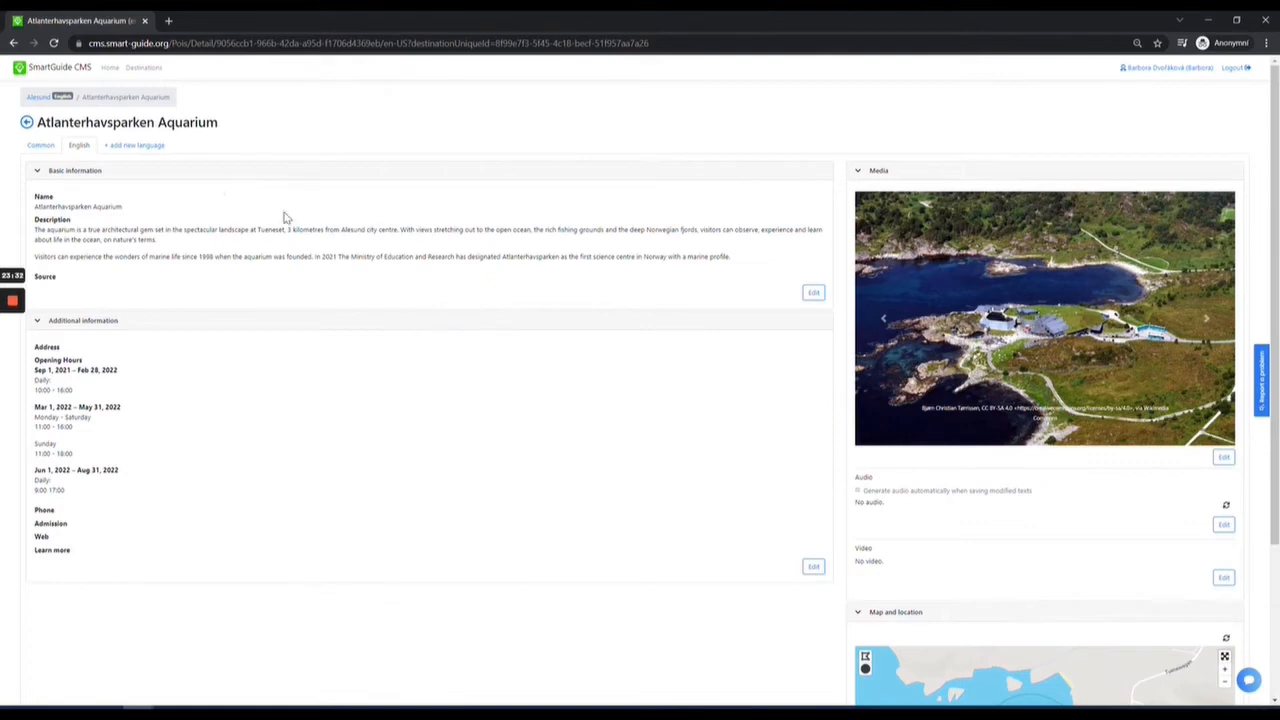
- Return to the Alesund destination and display the list of its own places
{"action": "left_click", "coordinate": [26, 122]}
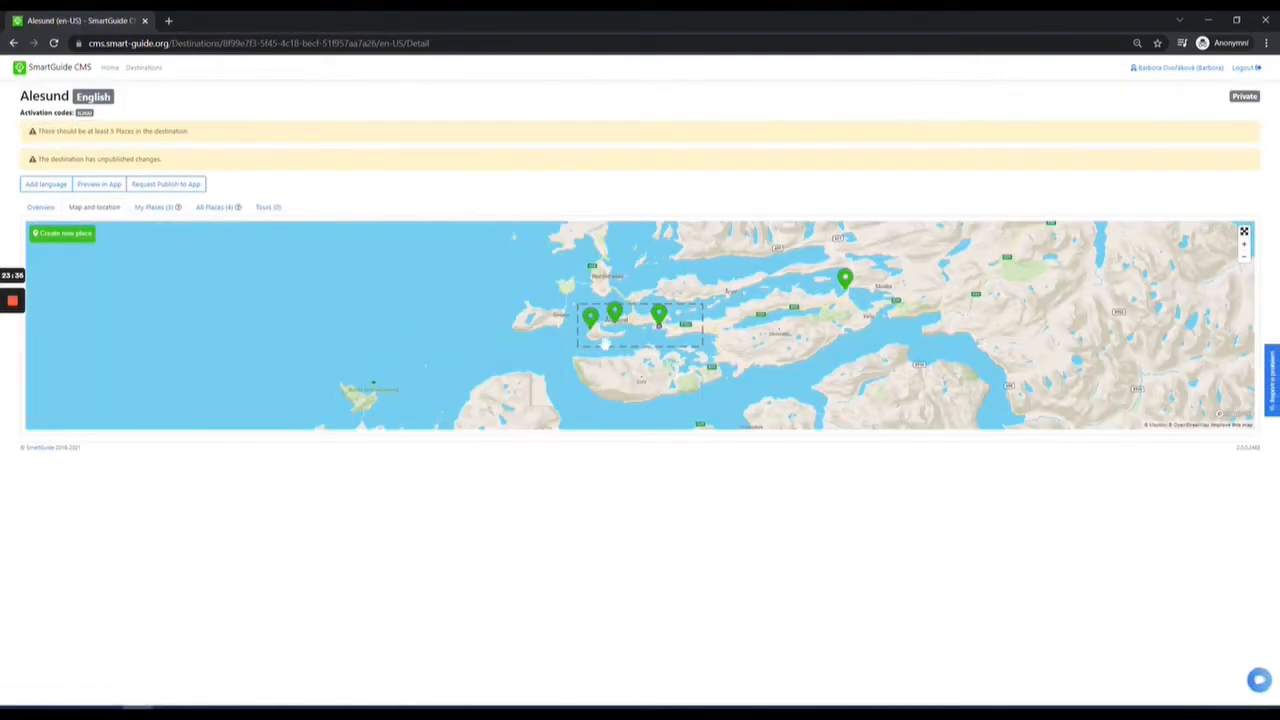
{"action": "scroll", "coordinate": [604, 342], "scroll_direction": "up", "scroll_amount": 3}
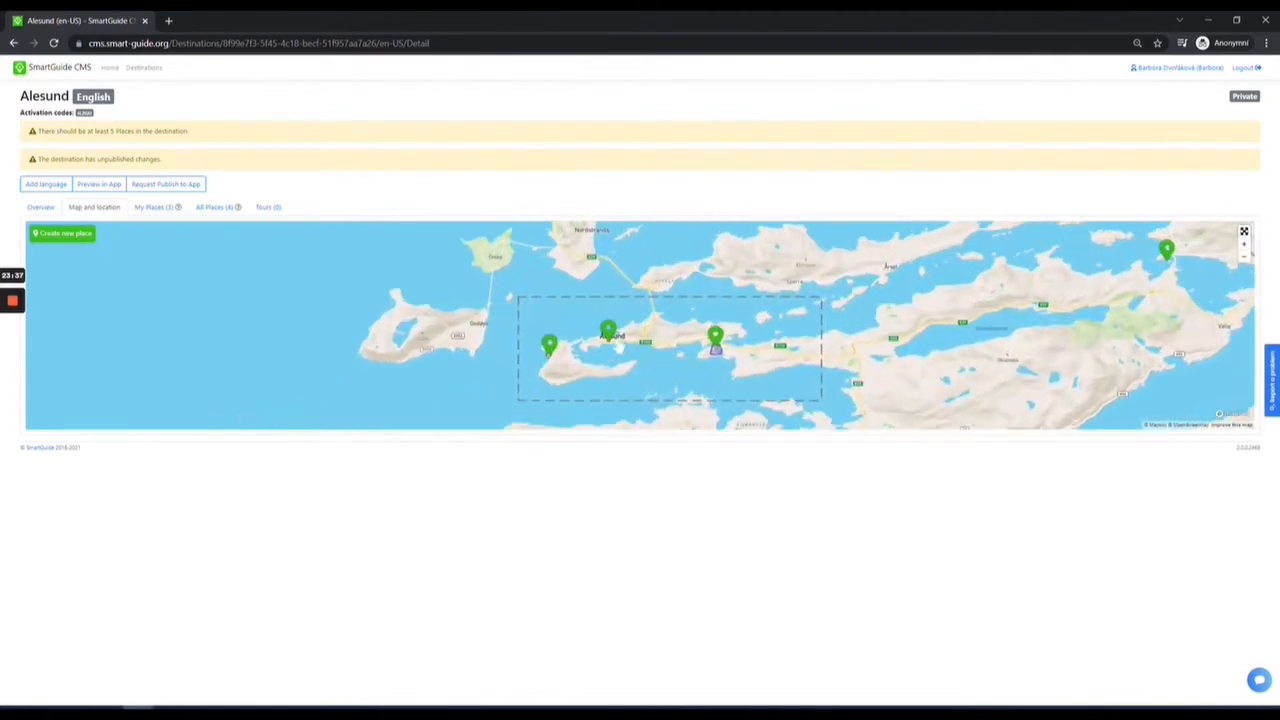
{"action": "left_click", "coordinate": [152, 208]}
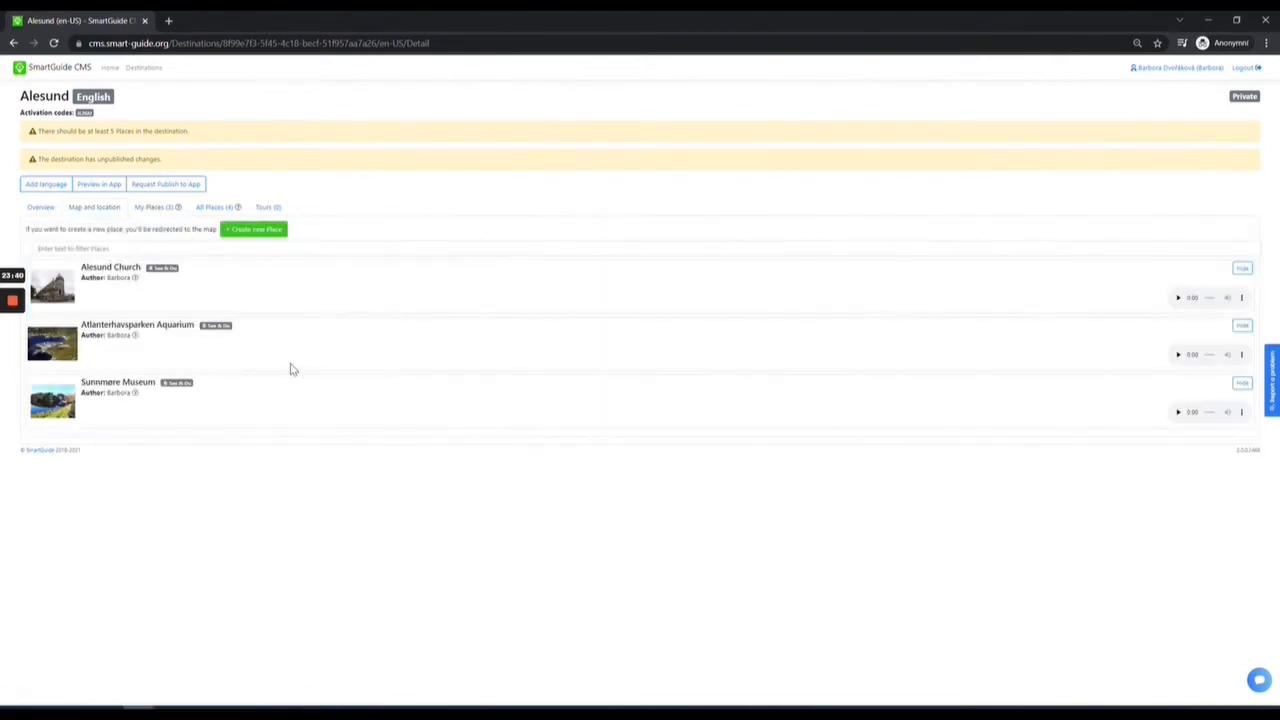
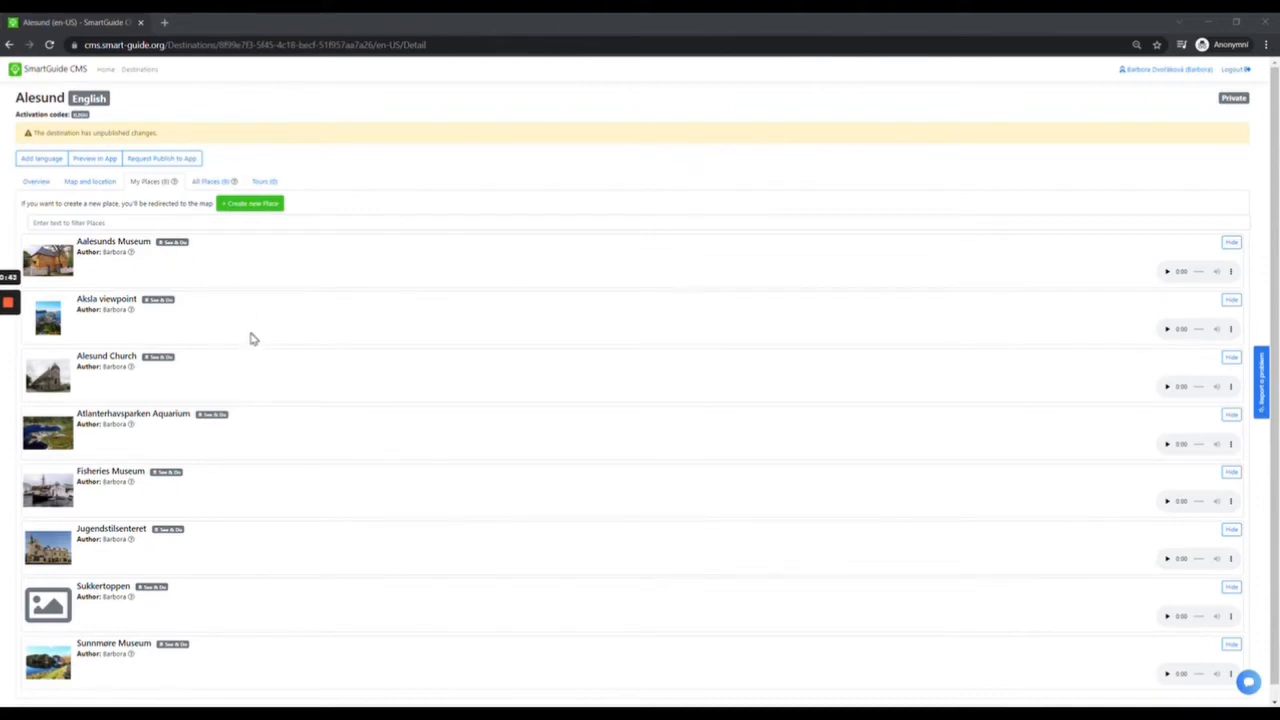
- Open Aalesunds Museum and apply the Must See label in its common information
{"action": "left_click", "coordinate": [132, 246]}
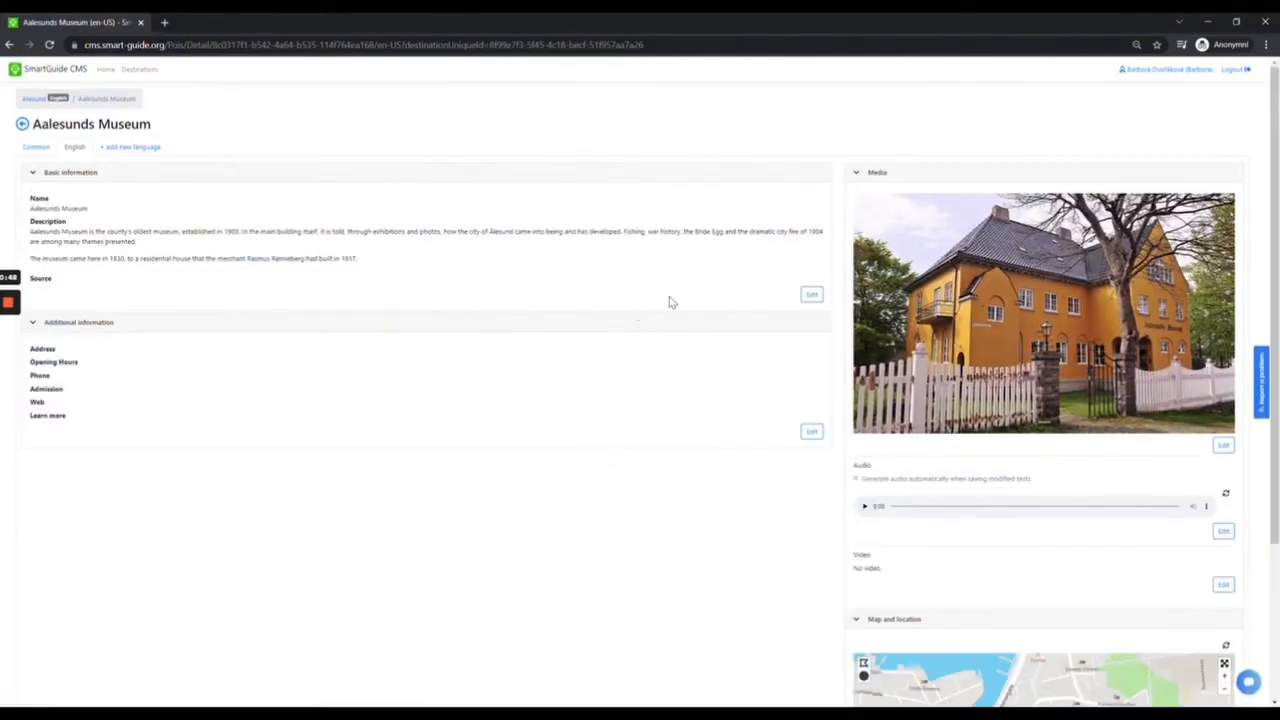
{"action": "scroll", "coordinate": [674, 409], "scroll_direction": "down", "scroll_amount": 2}
{"action": "scroll", "coordinate": [674, 409], "scroll_direction": "up", "scroll_amount": 2}
{"action": "left_click", "coordinate": [31, 151]}
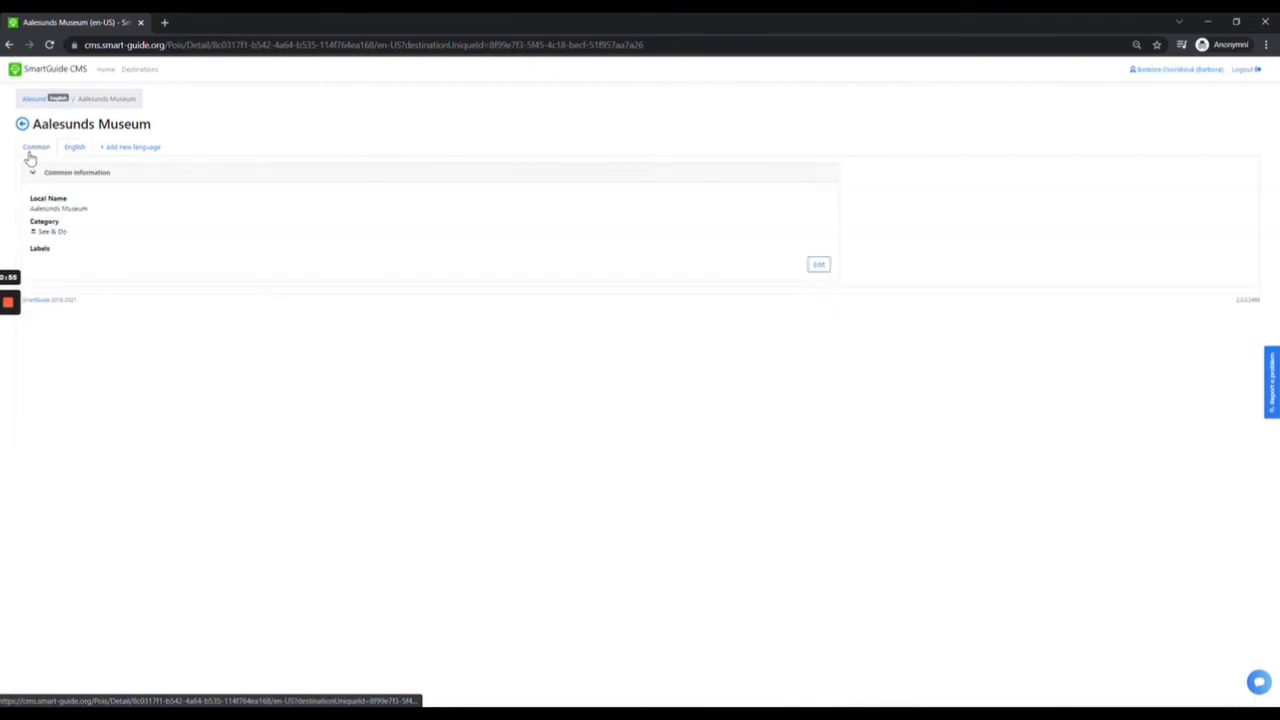
{"action": "left_click", "coordinate": [822, 266]}
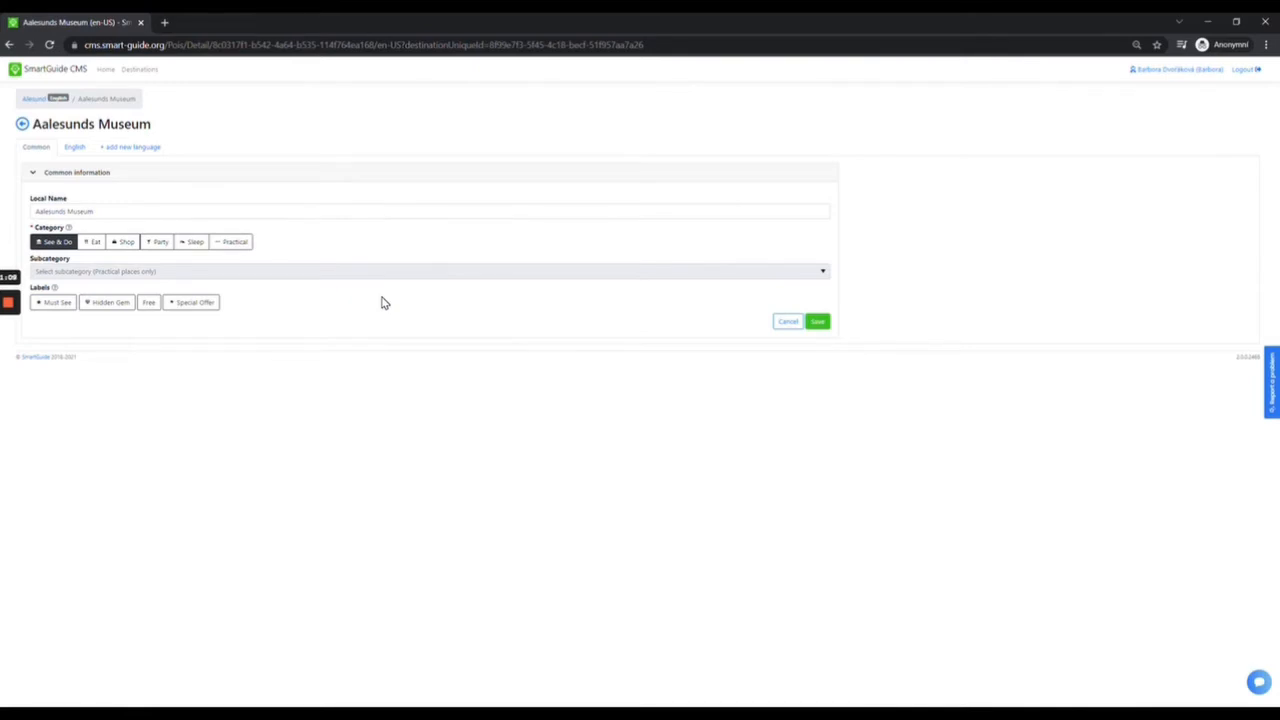
{"action": "left_click", "coordinate": [55, 305]}
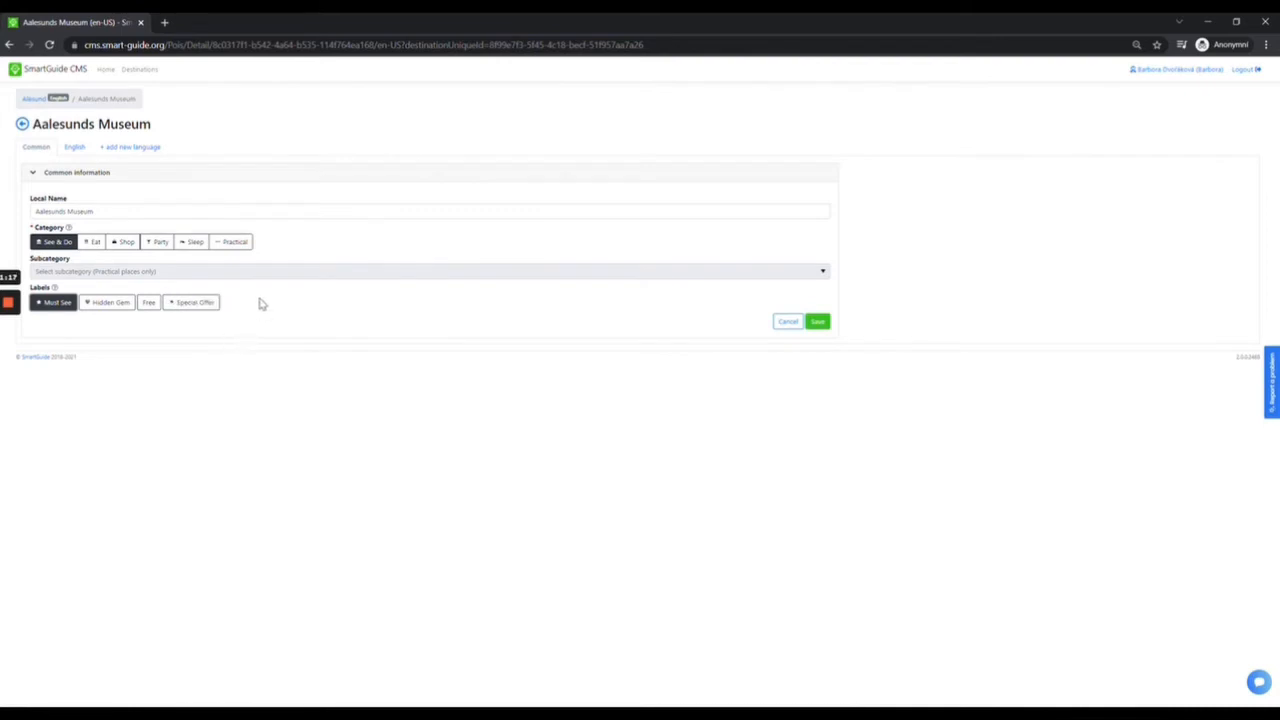
- Try the Practical category for the museum, look through its subcategories, and set the category back to See & Do
{"action": "left_click", "coordinate": [232, 242]}
{"action": "left_click", "coordinate": [340, 271]}
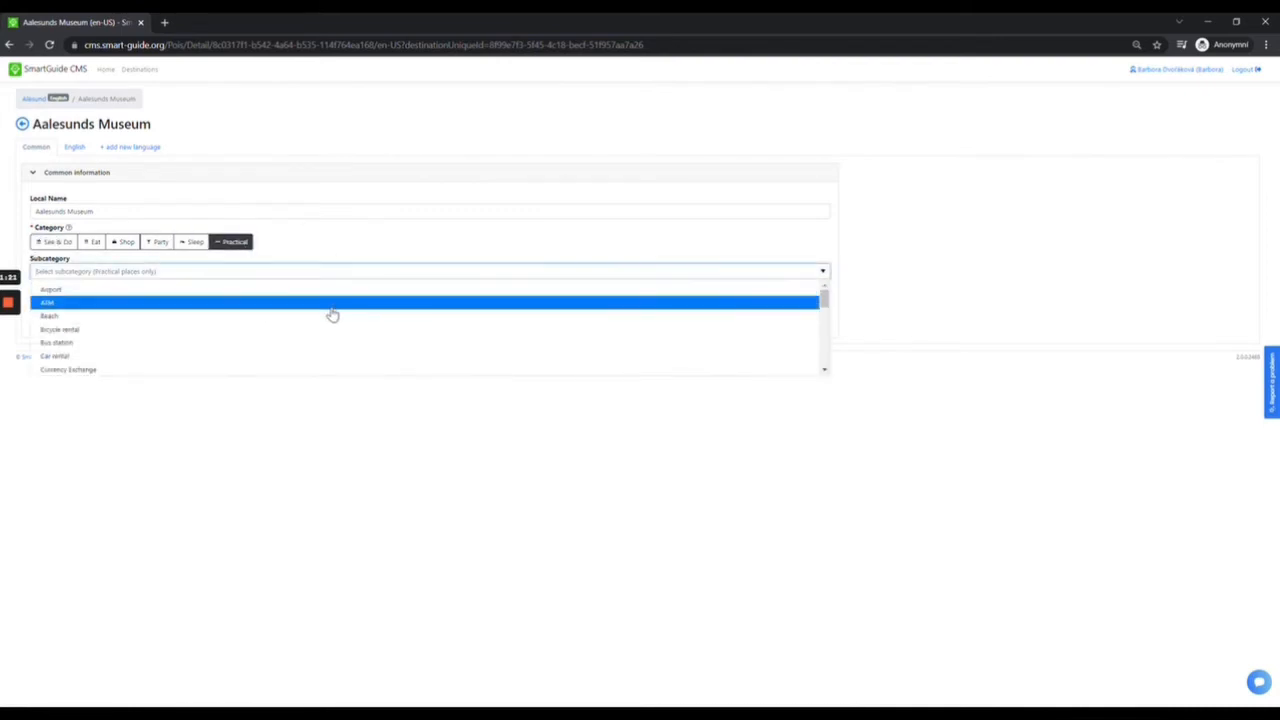
{"action": "scroll", "coordinate": [339, 340], "scroll_direction": "down", "scroll_amount": 1}
{"action": "scroll", "coordinate": [339, 340], "scroll_direction": "down", "scroll_amount": 8}
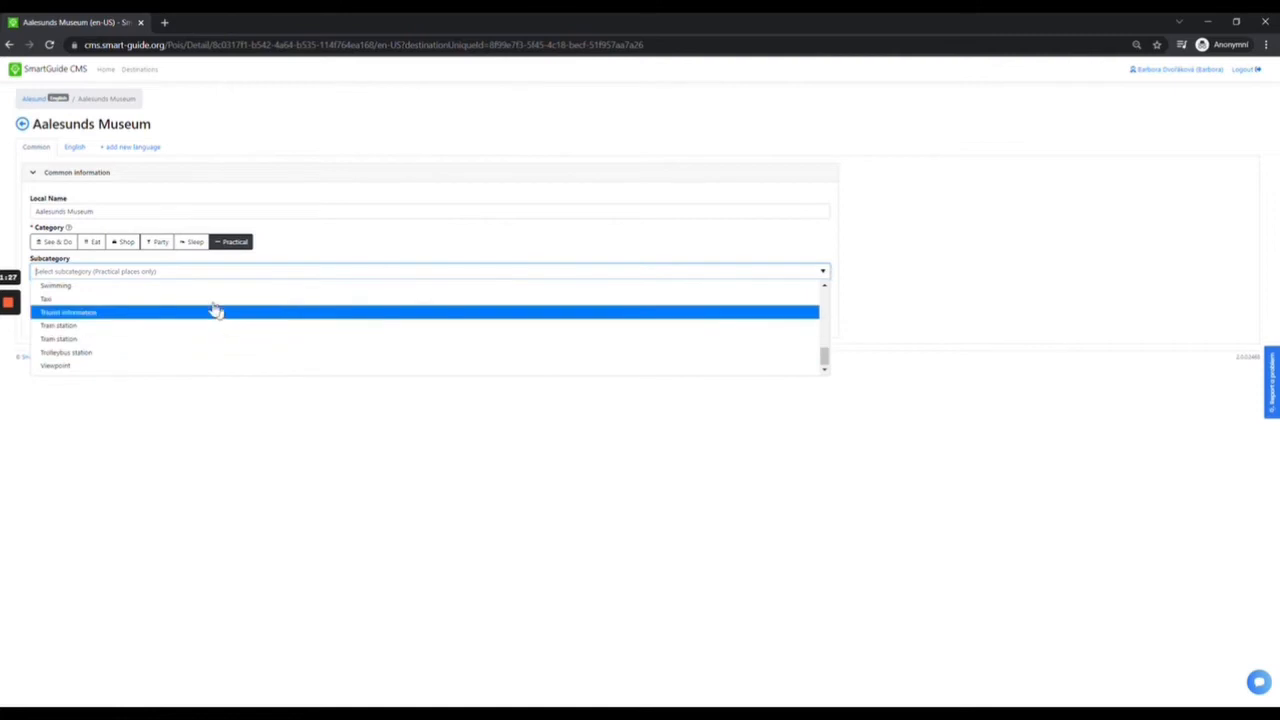
{"action": "scroll", "coordinate": [212, 325], "scroll_direction": "up", "scroll_amount": 3}
{"action": "scroll", "coordinate": [165, 322], "scroll_direction": "up", "scroll_amount": 5}
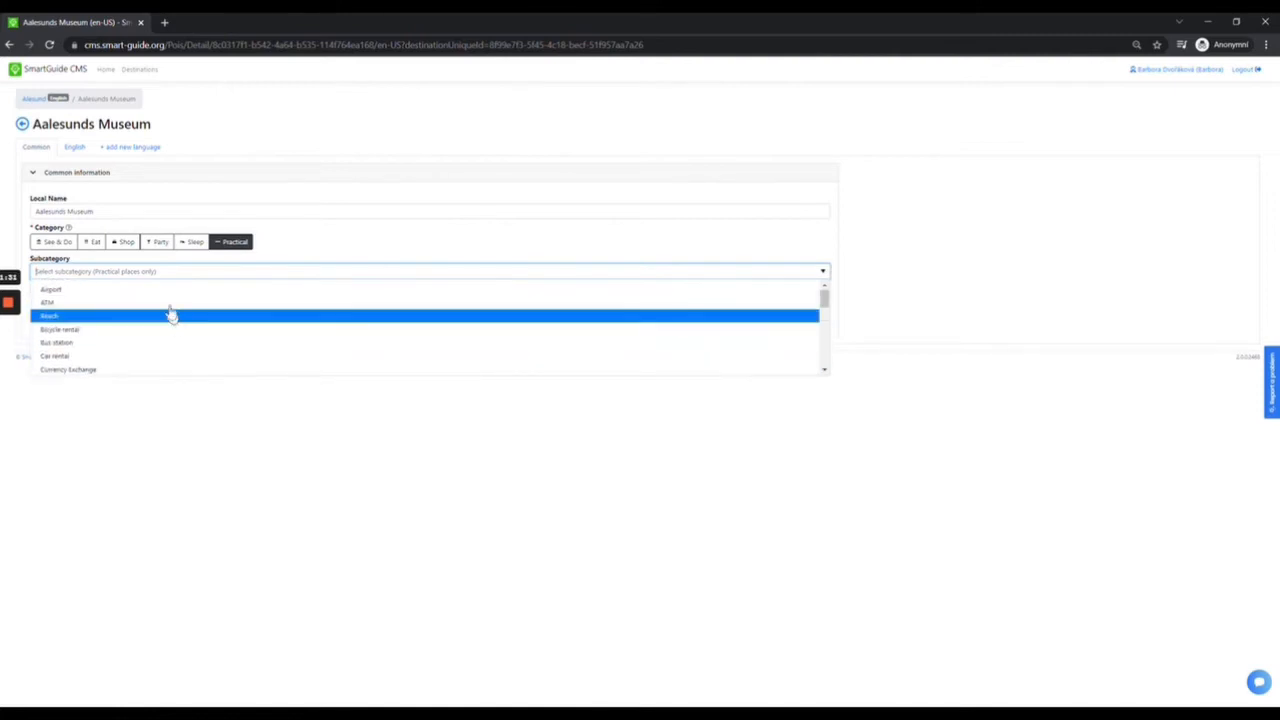
{"action": "left_click", "coordinate": [52, 245]}
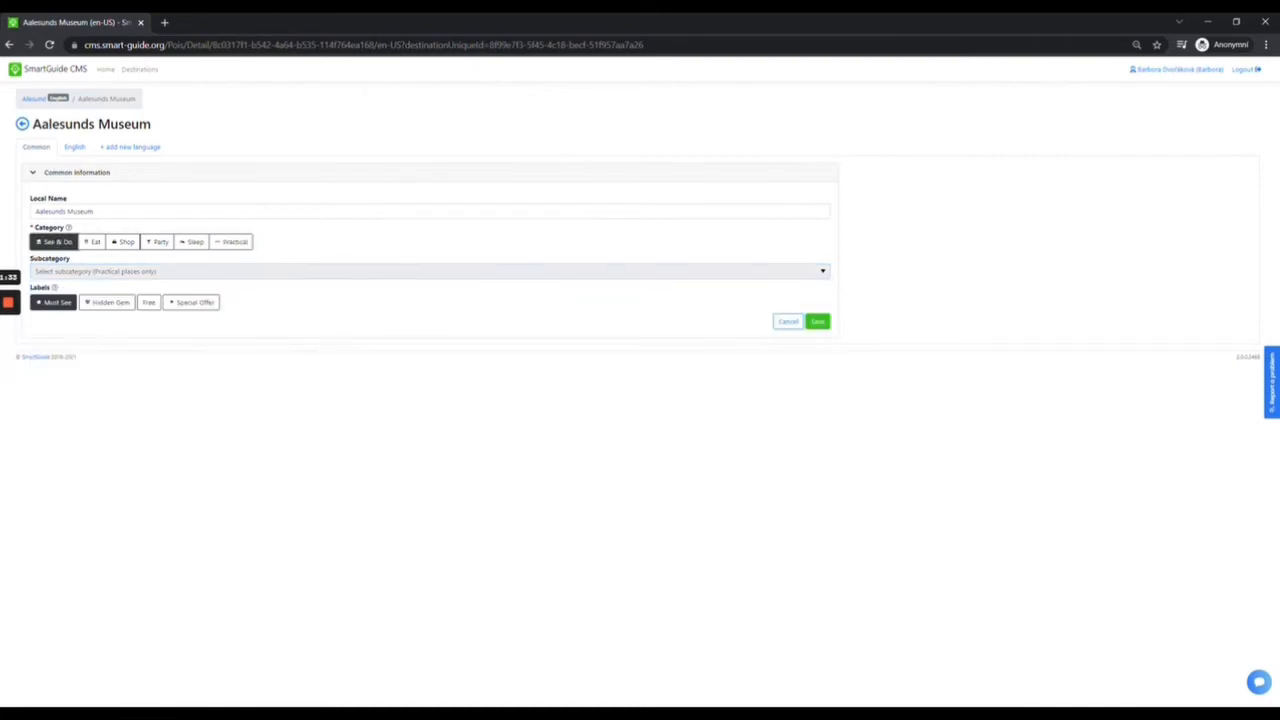
- Save the museum's common information and return to its English content
{"action": "left_click", "coordinate": [818, 322]}
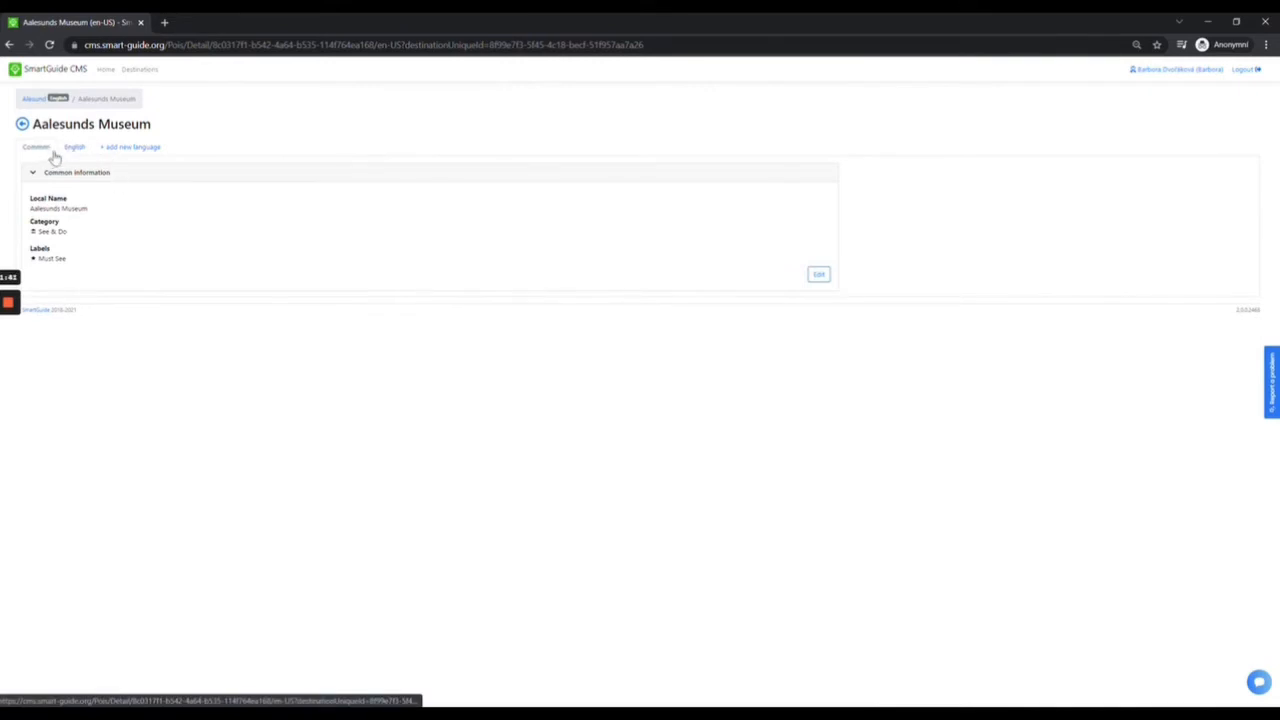
{"action": "left_click", "coordinate": [76, 150]}
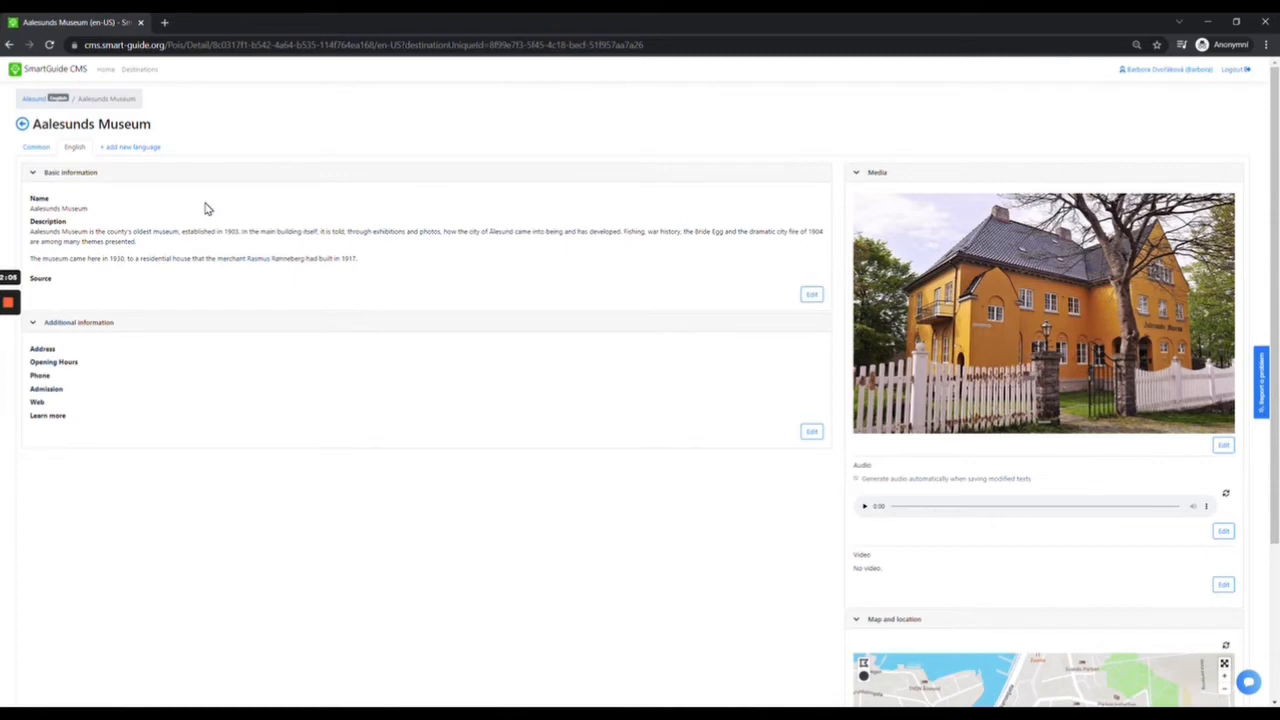
- Open the form for adding a new language to the Alesund destination and view the available languages
{"action": "left_click", "coordinate": [137, 149]}
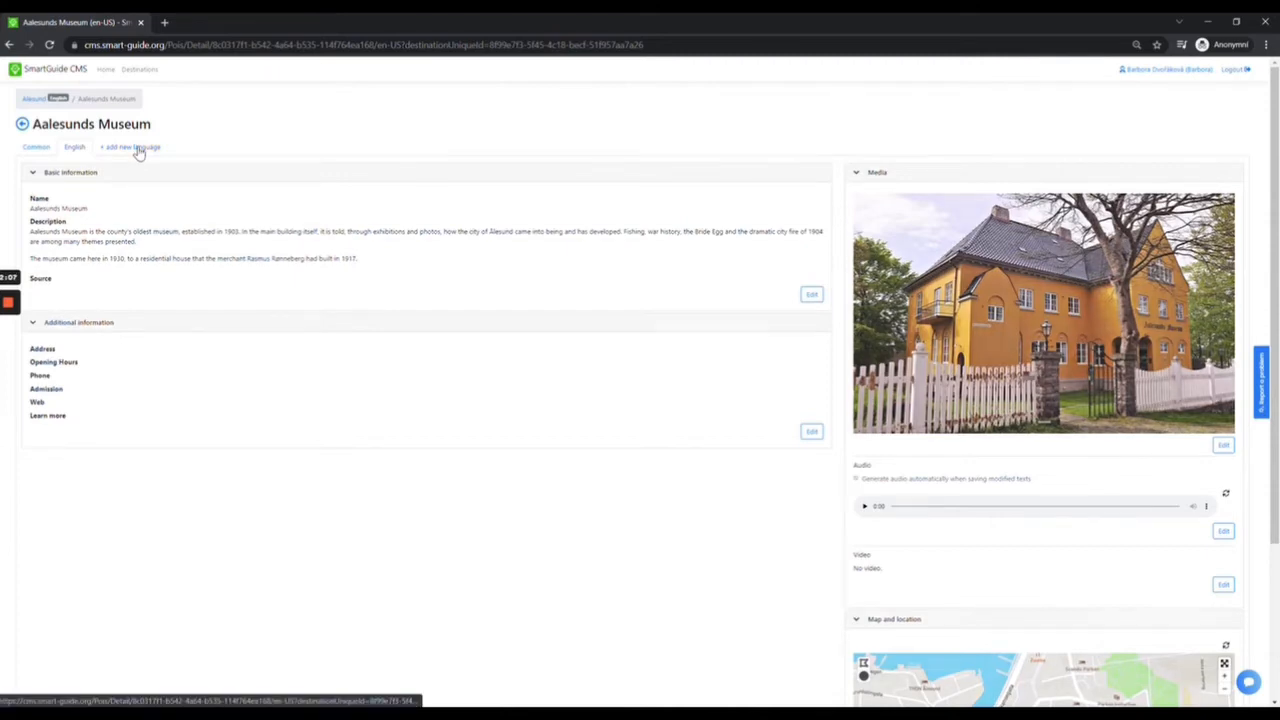
{"action": "left_click", "coordinate": [112, 182]}
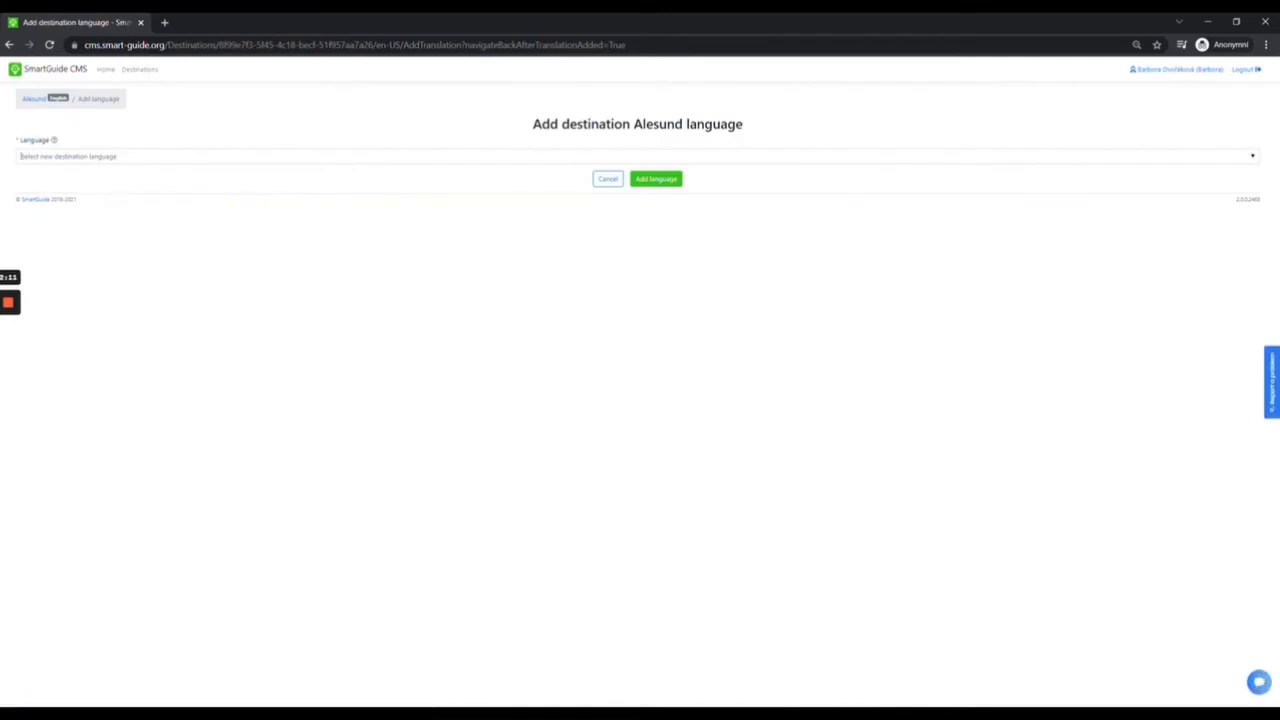
{"action": "left_click", "coordinate": [100, 156]}
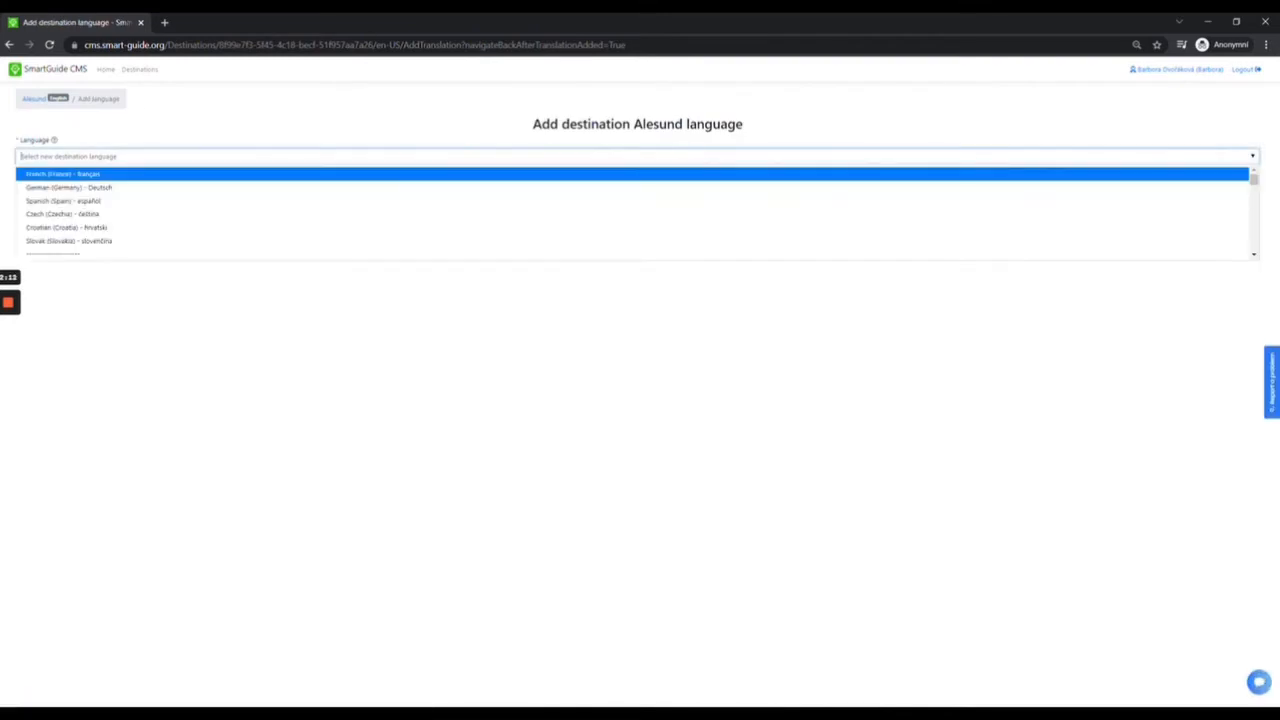
{"action": "left_click", "coordinate": [566, 138]}
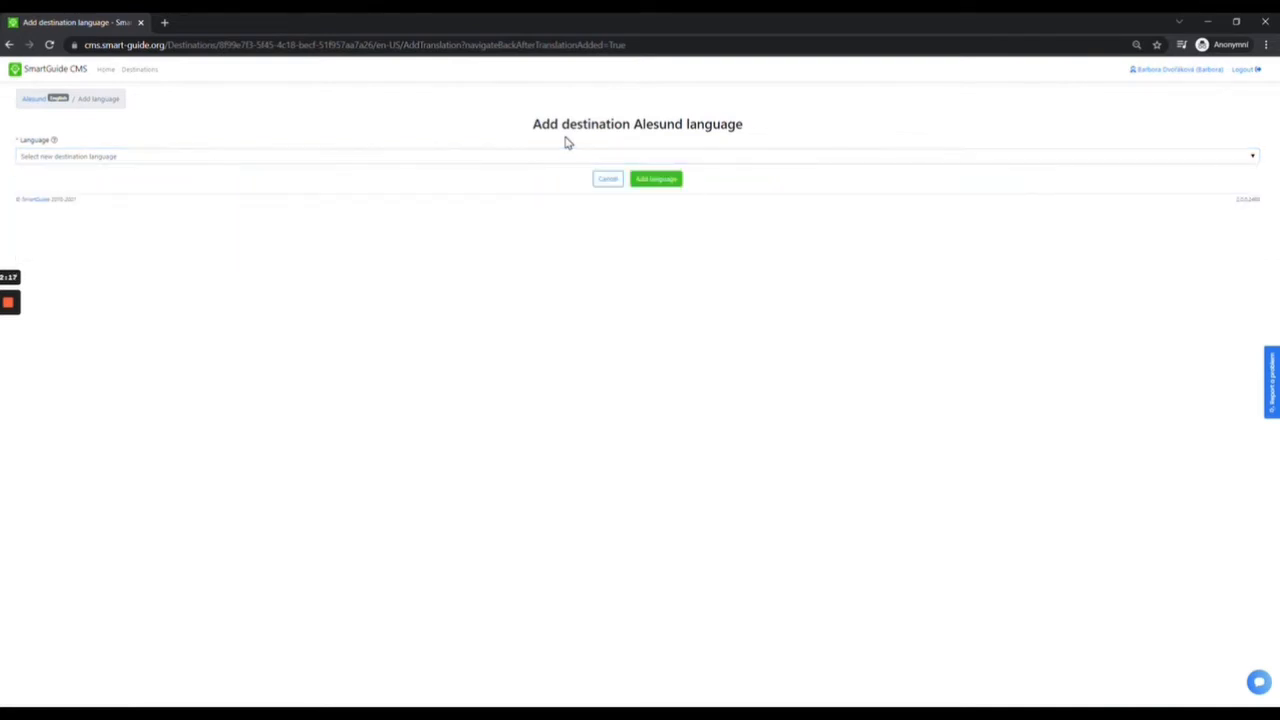
- Add Czech (Czechia) as a new language of the Alesund destination and confirm creating the translation
{"action": "left_click", "coordinate": [566, 156]}
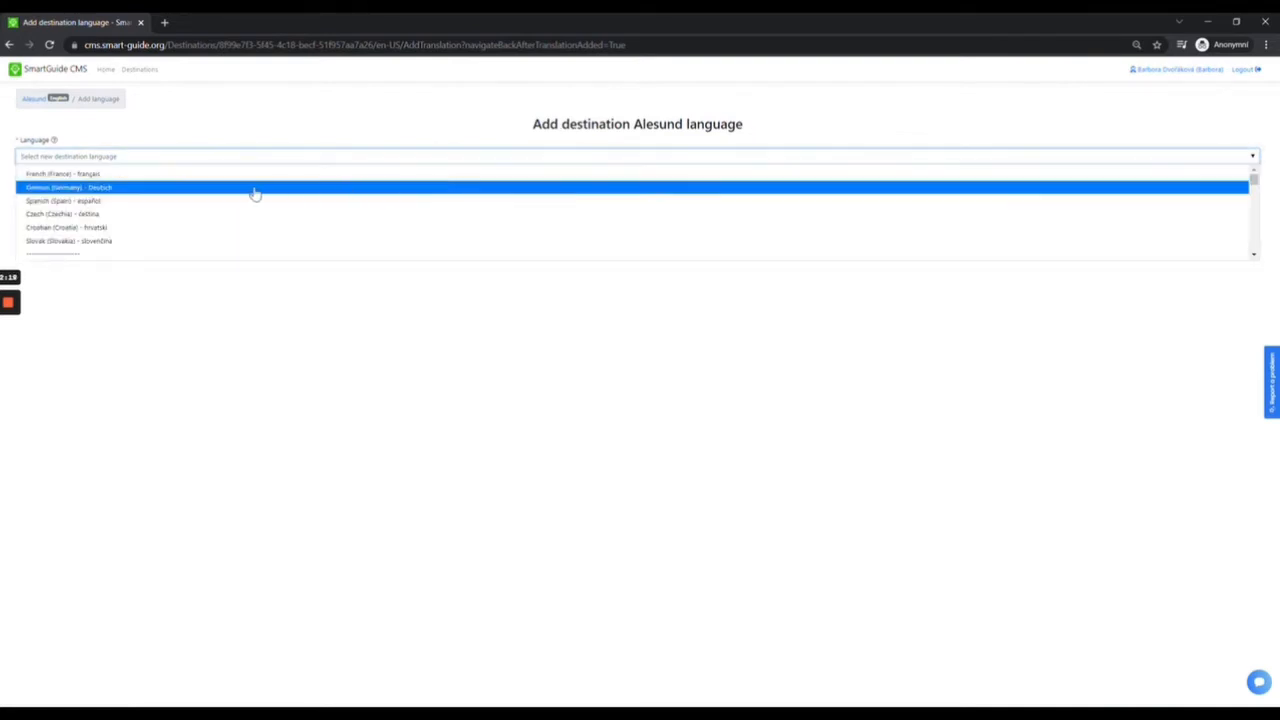
{"action": "left_click", "coordinate": [184, 218]}
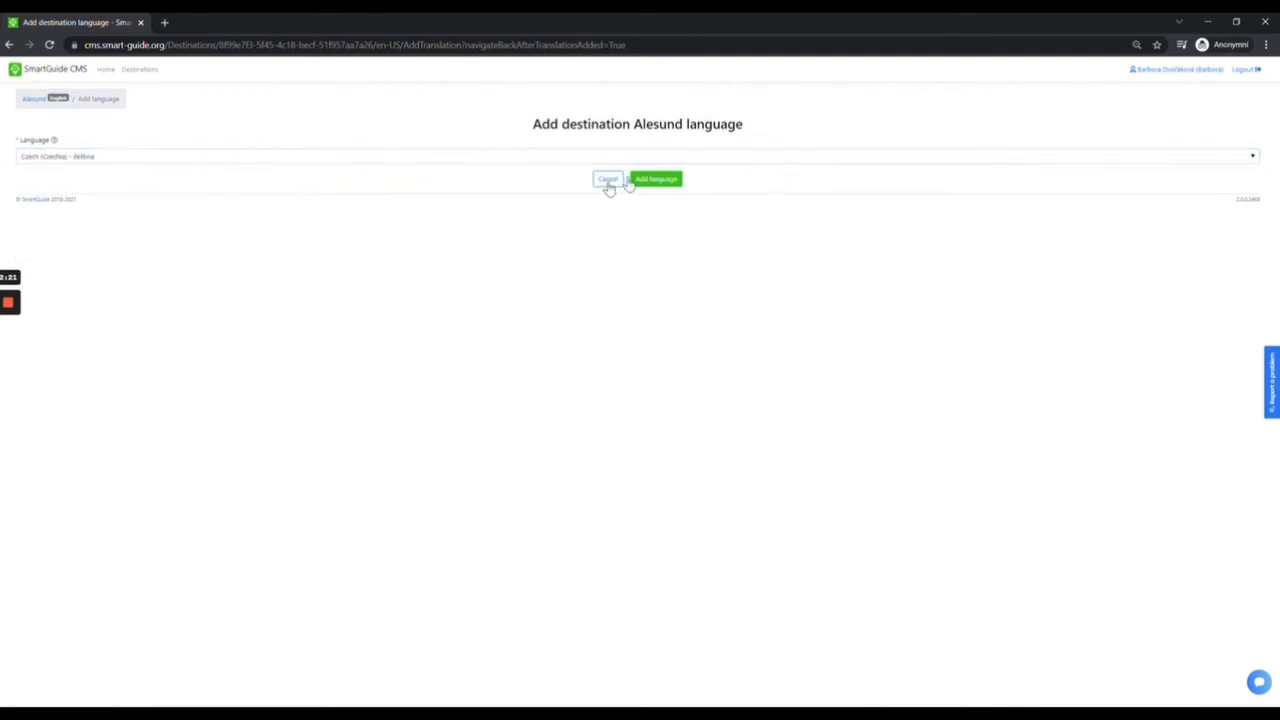
{"action": "left_click", "coordinate": [676, 181]}
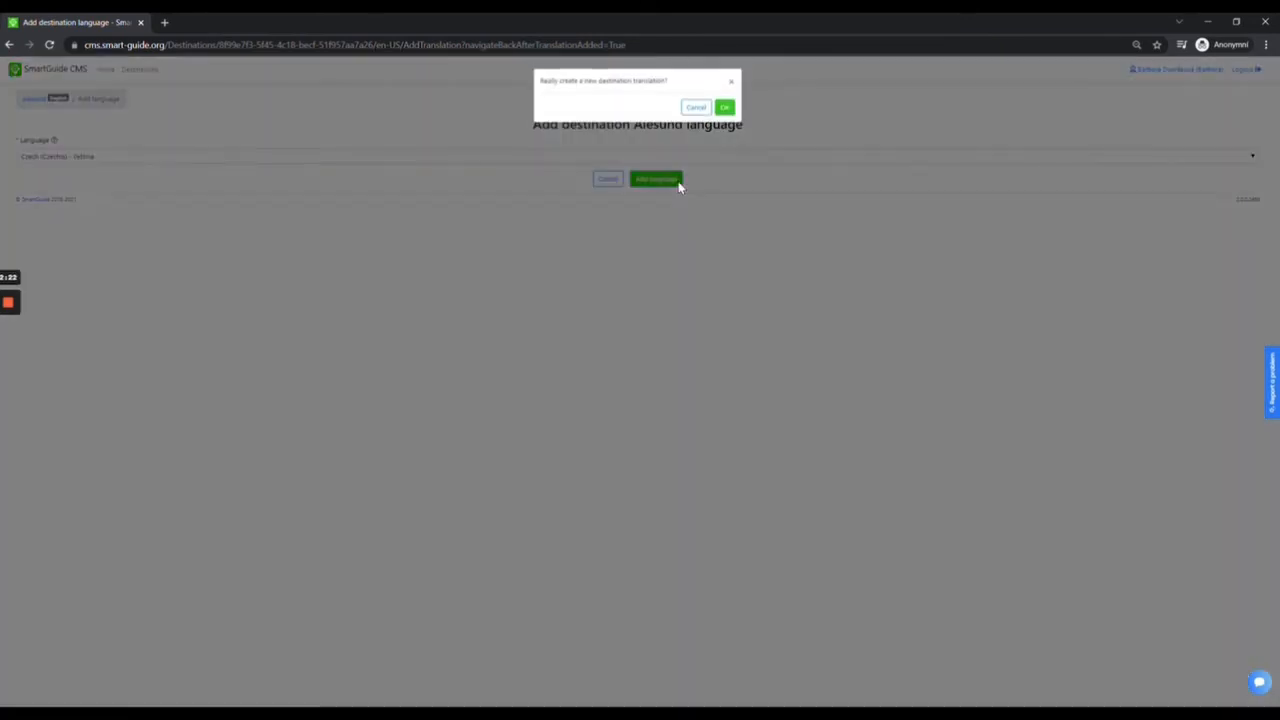
{"action": "left_click", "coordinate": [724, 107]}
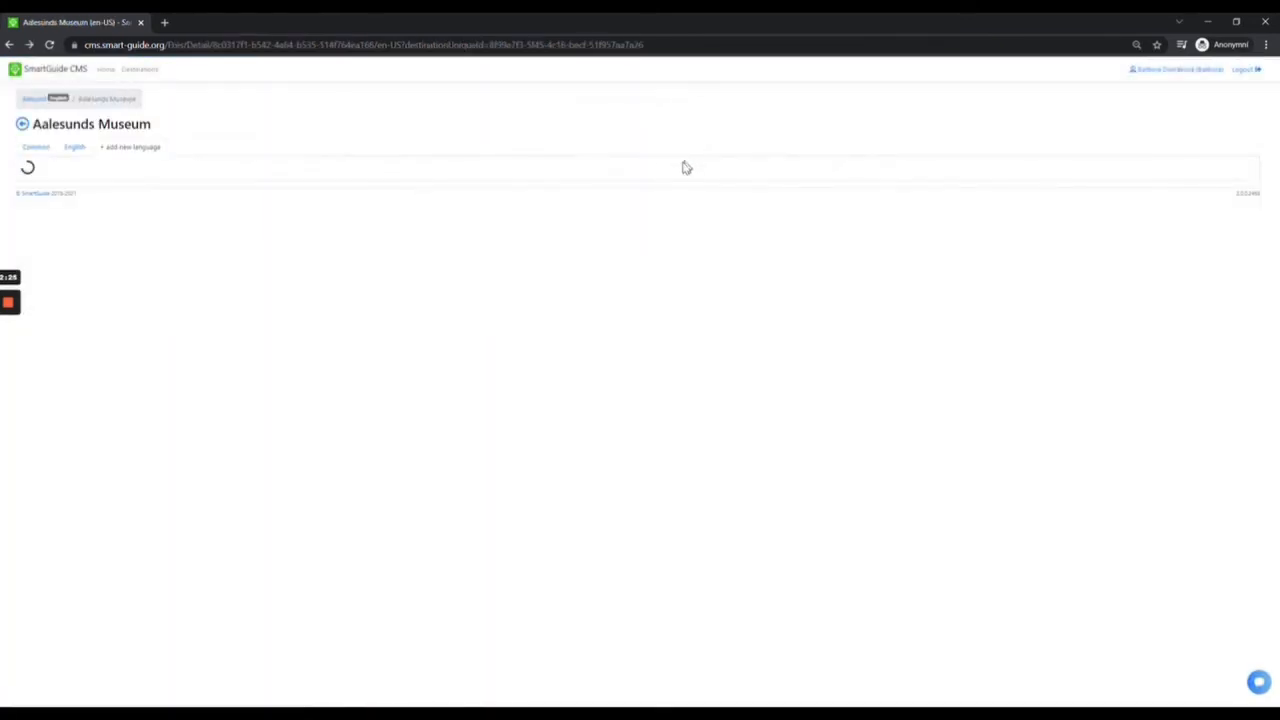
- Add Czech (Czechia) as a new language for the Aalesunds Museum place and confirm it
{"action": "left_click", "coordinate": [250, 182]}
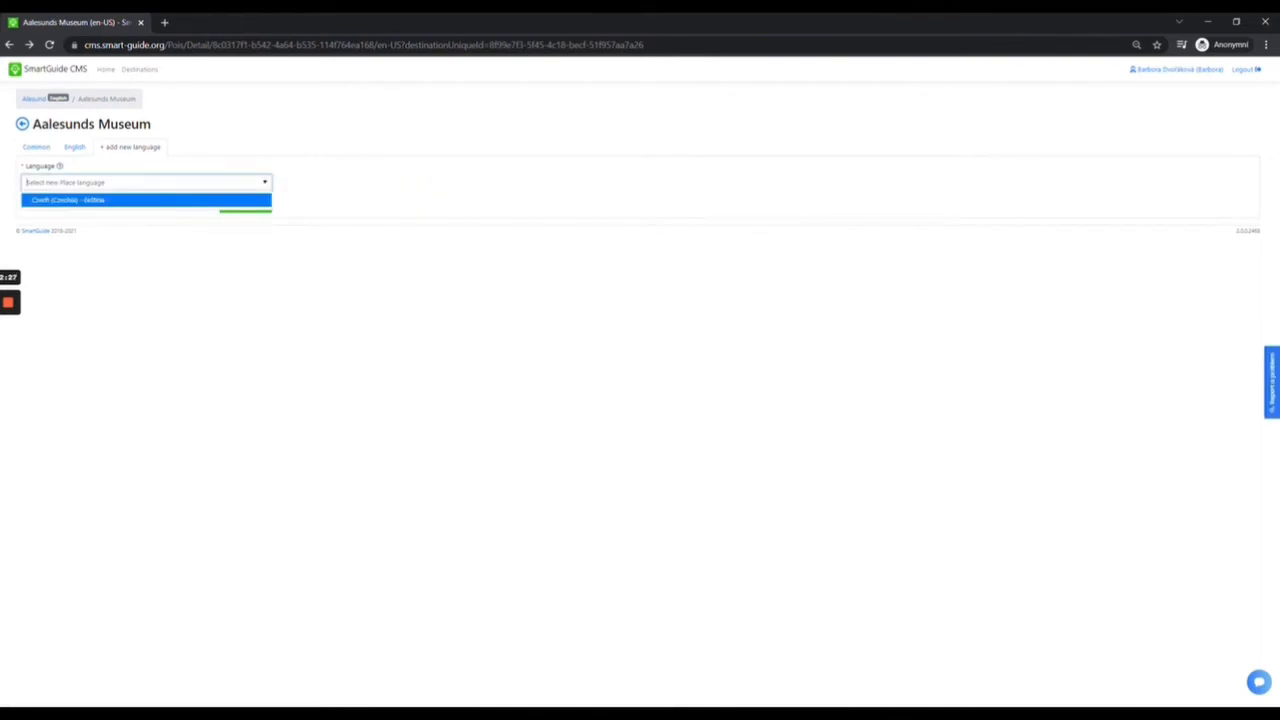
{"action": "left_click", "coordinate": [180, 203]}
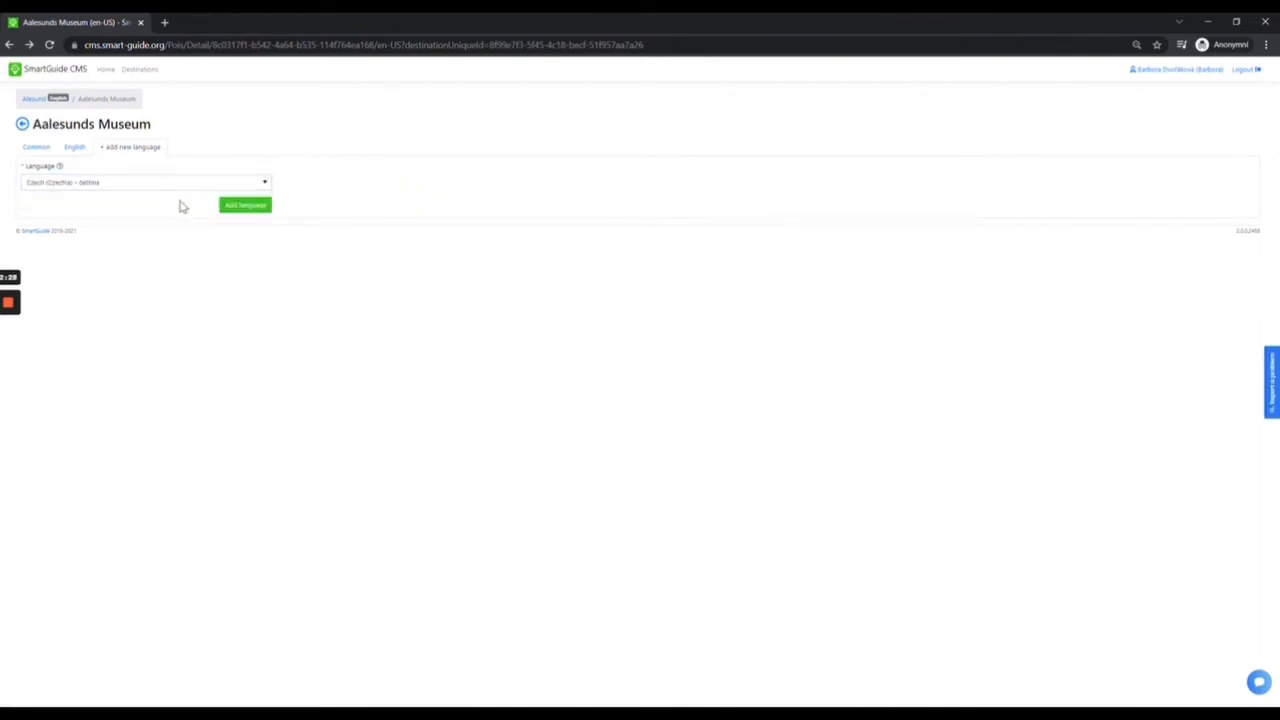
{"action": "left_click", "coordinate": [247, 208]}
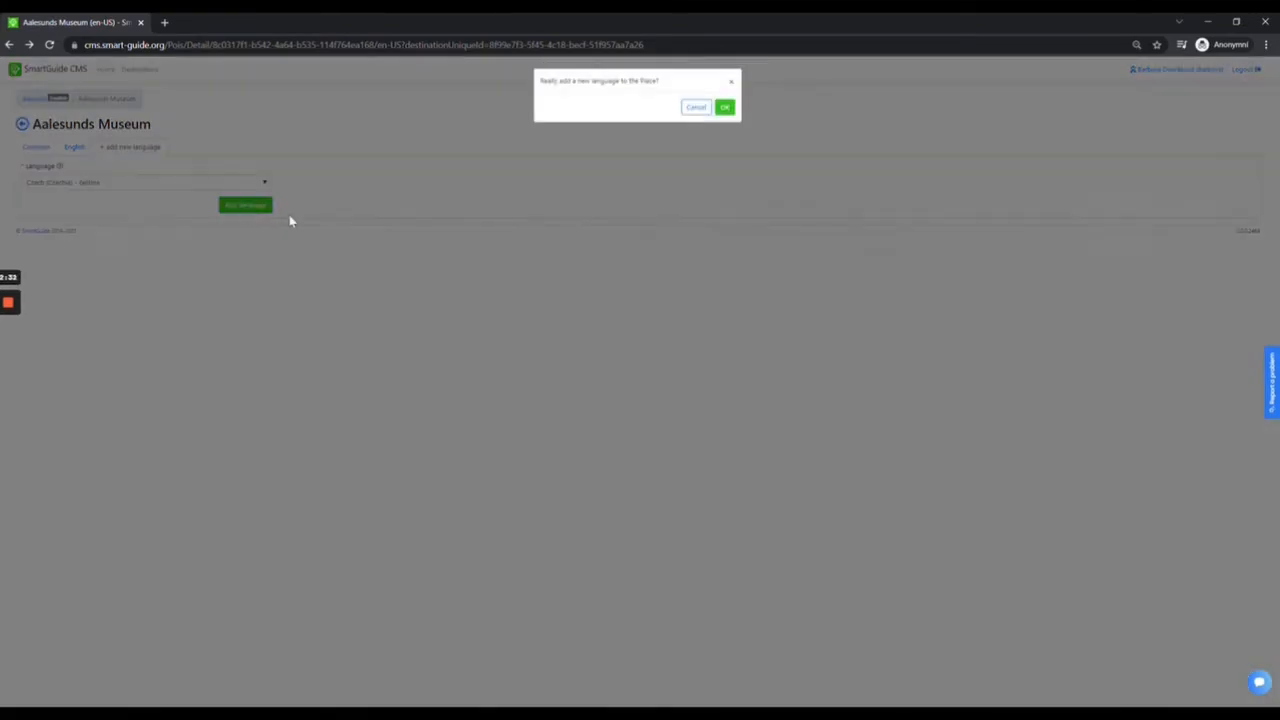
{"action": "left_click", "coordinate": [725, 110]}
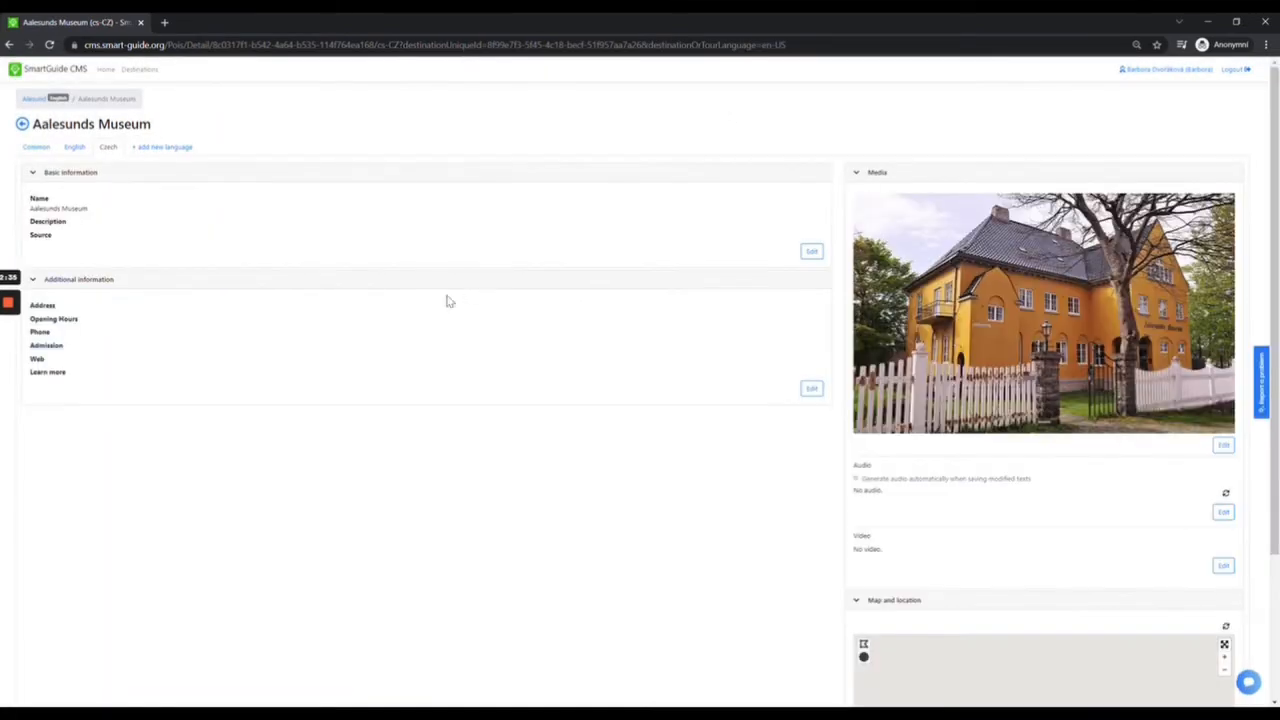
- Compare the museum's Czech and English content, including the description, media, audio and map location
{"action": "scroll", "coordinate": [1034, 449], "scroll_direction": "down", "scroll_amount": 2}
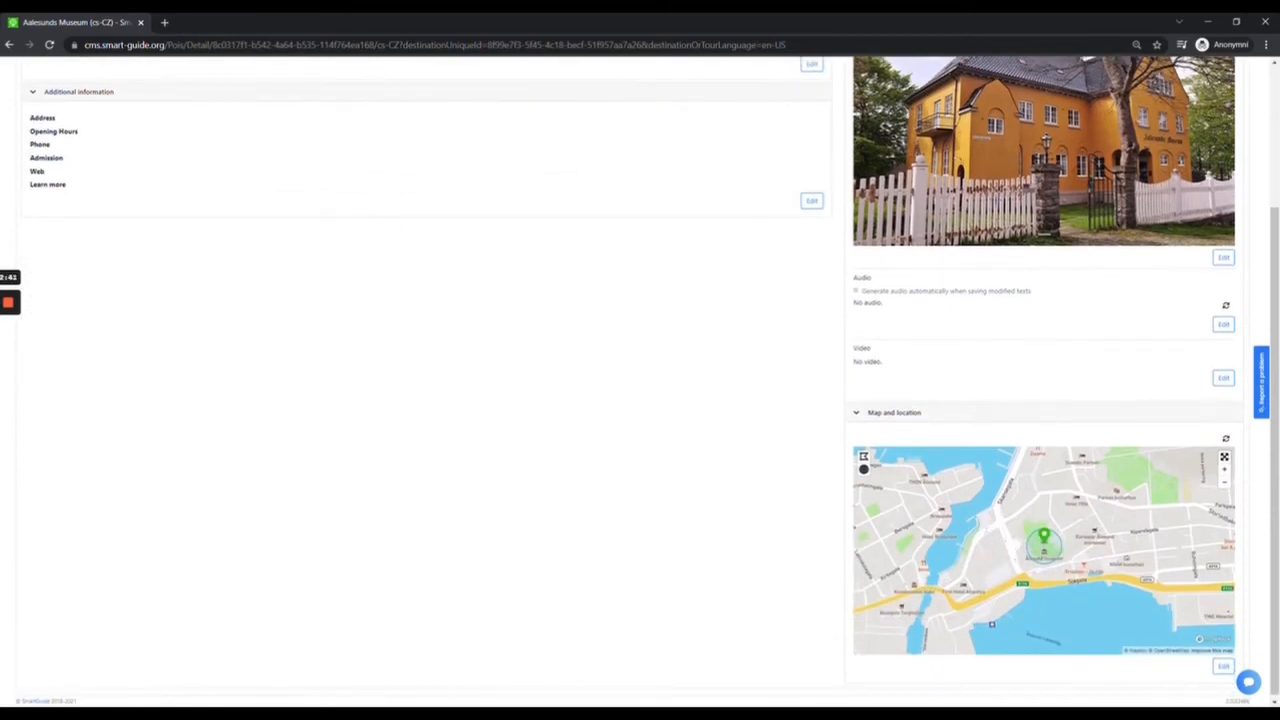
{"action": "scroll", "coordinate": [760, 451], "scroll_direction": "up", "scroll_amount": 2}
{"action": "left_click", "coordinate": [107, 148]}
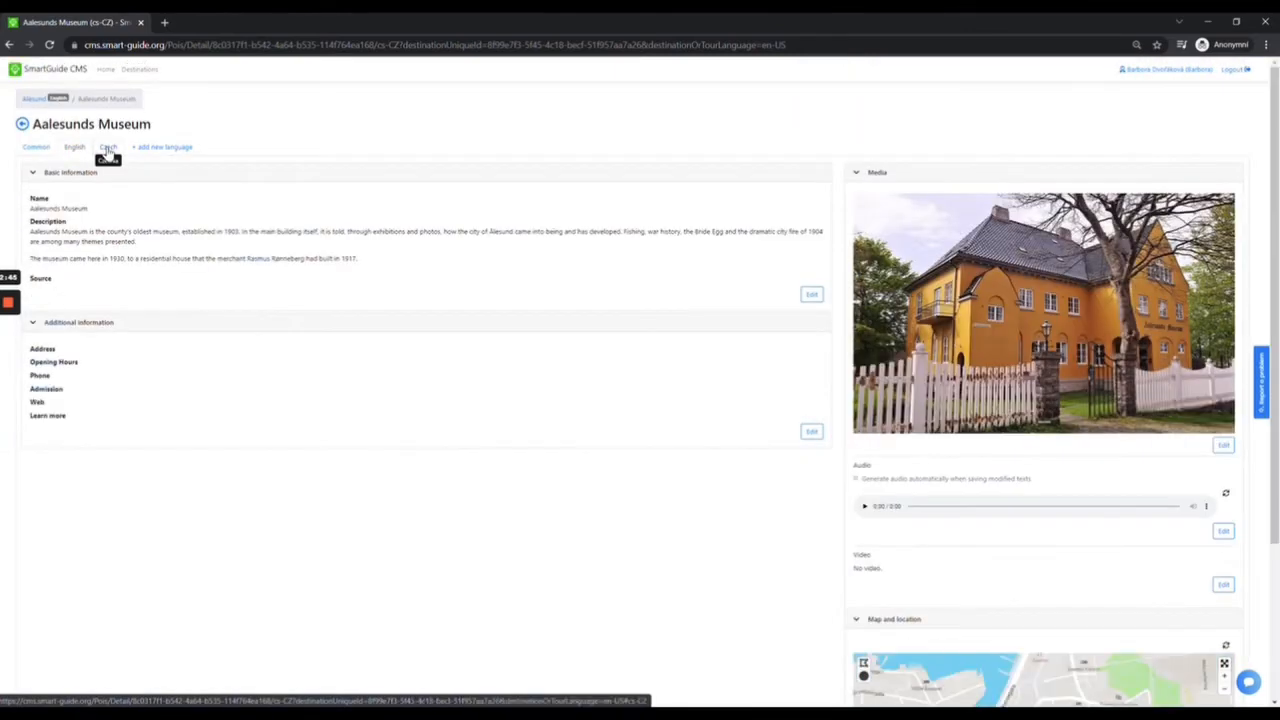
{"action": "scroll", "coordinate": [437, 366], "scroll_direction": "down", "scroll_amount": 2}
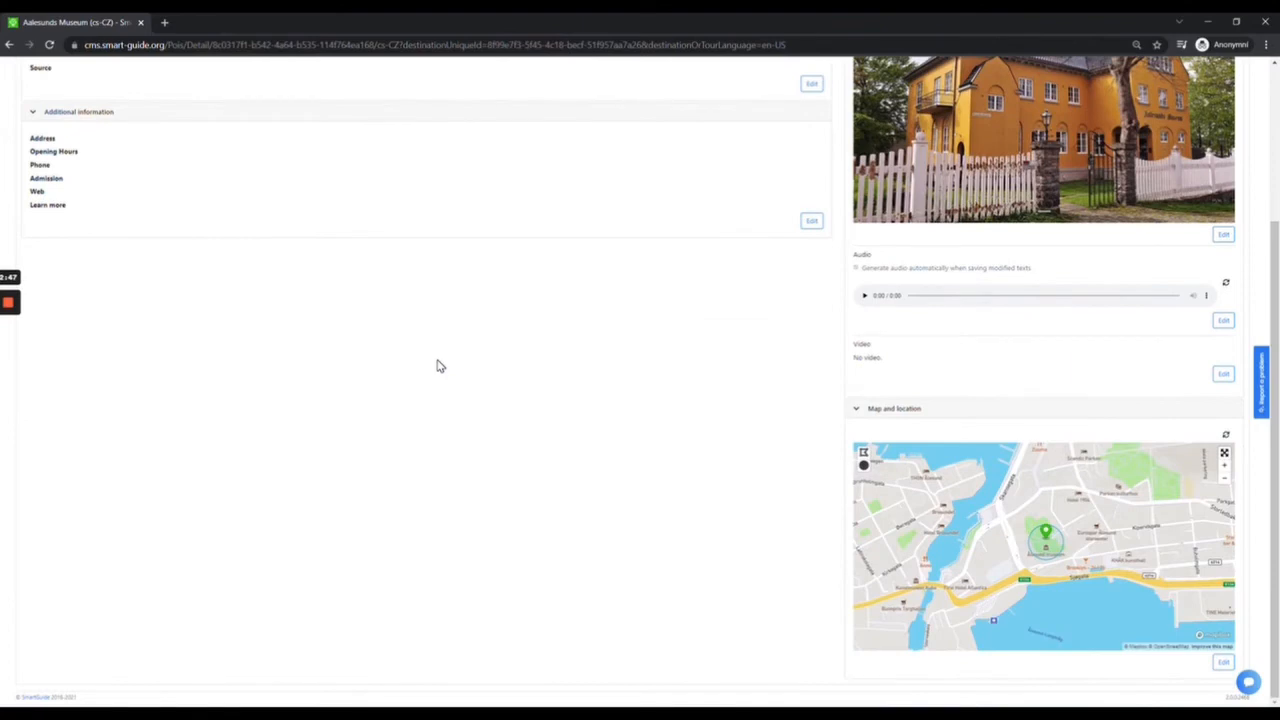
{"action": "scroll", "coordinate": [447, 358], "scroll_direction": "up", "scroll_amount": 2}
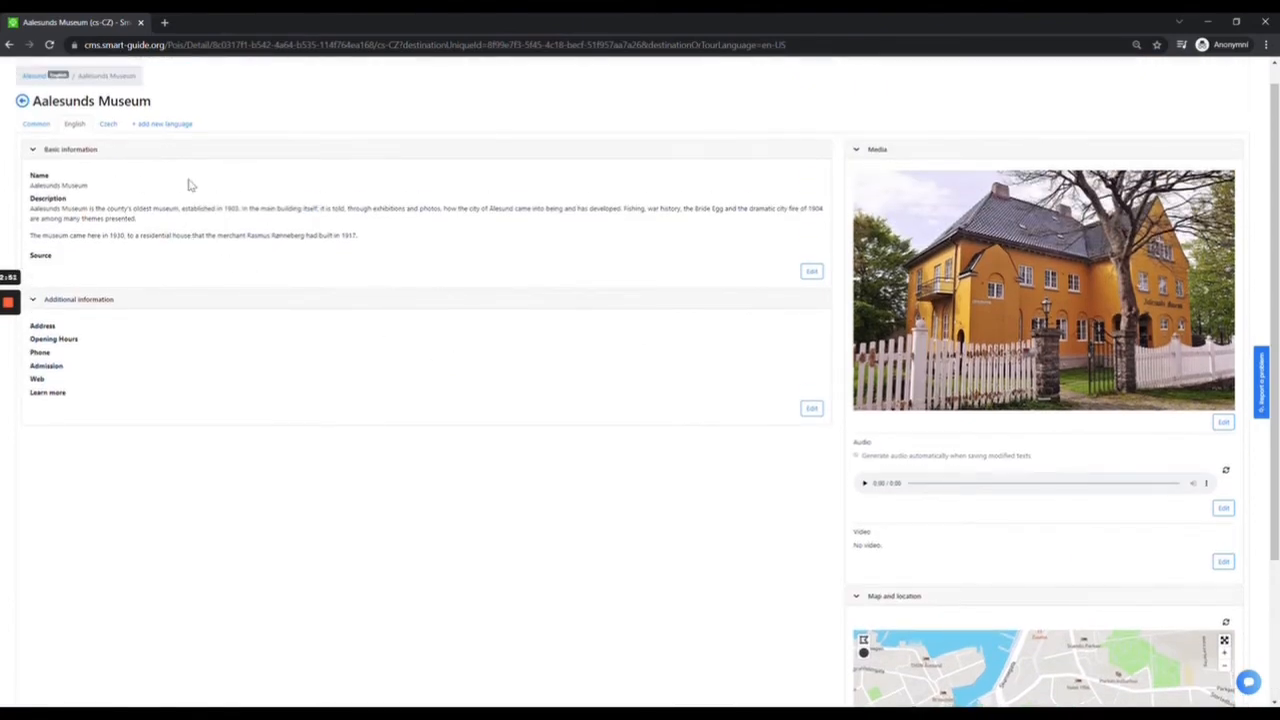
{"action": "left_click", "coordinate": [108, 125]}
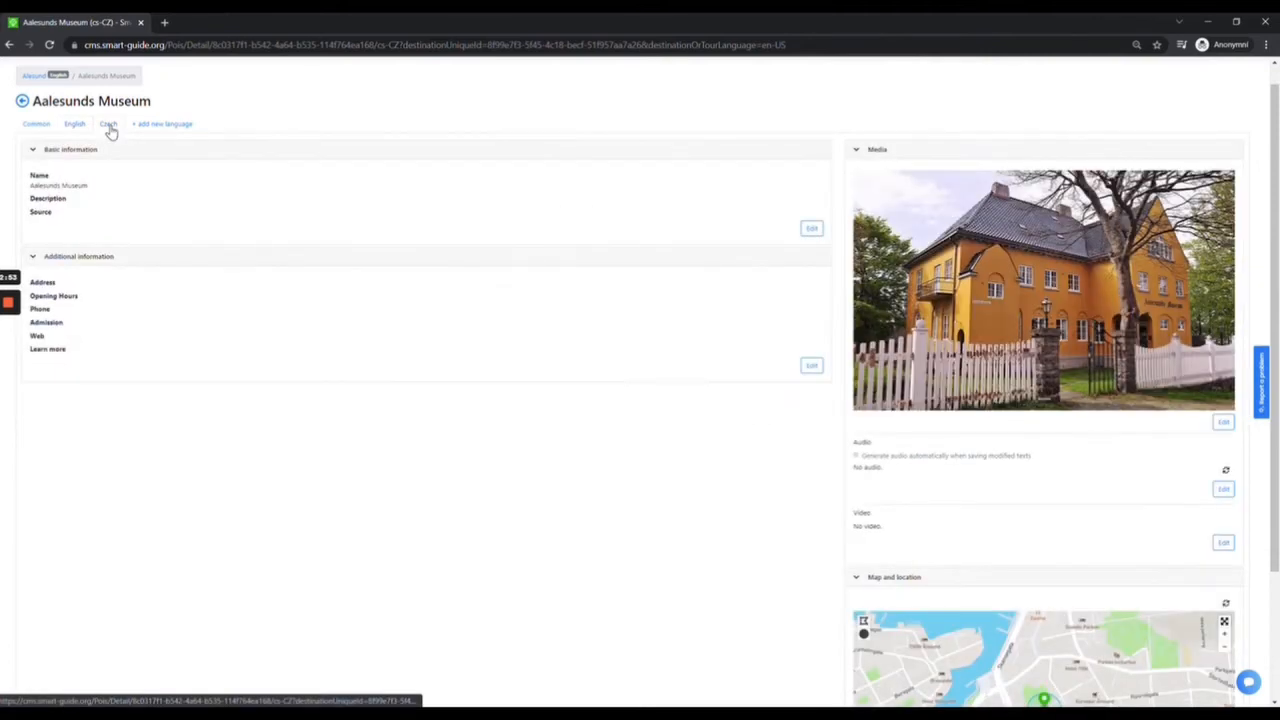
{"action": "left_click", "coordinate": [76, 126]}
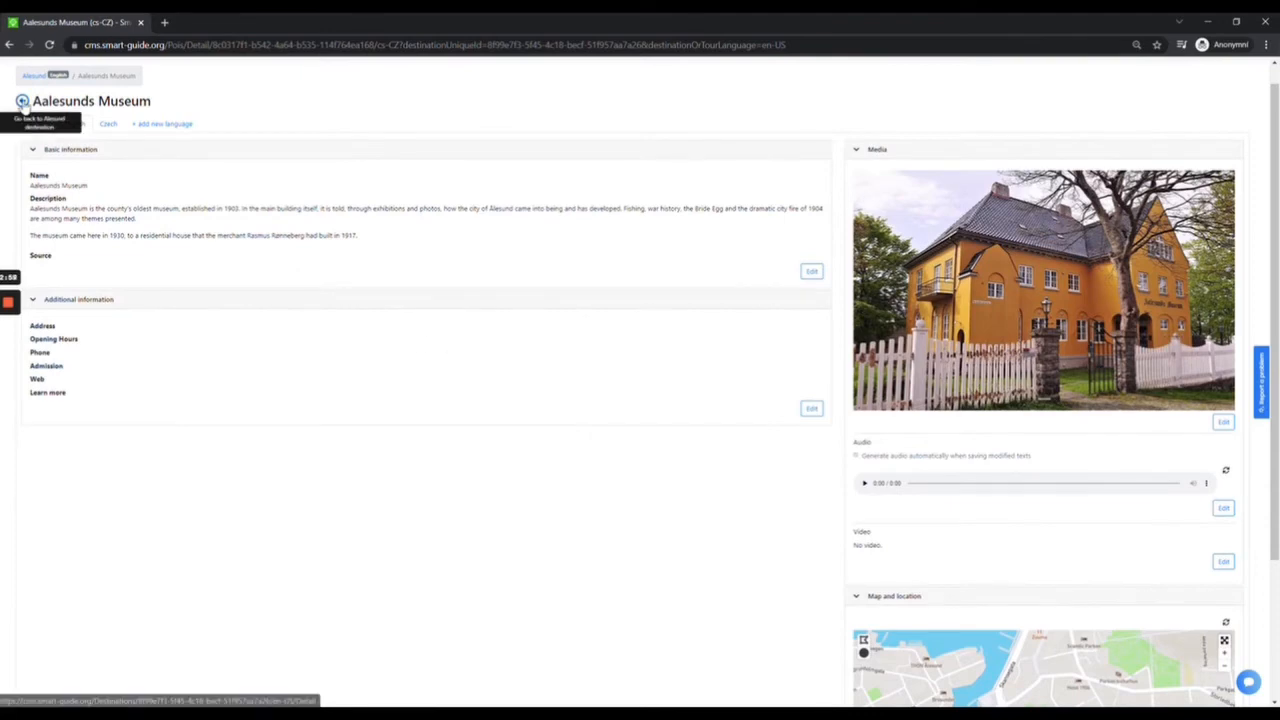
- Open Sukkertoppen's English content from the Alesund places, add two photos to its media and save them
{"action": "left_click", "coordinate": [22, 101]}
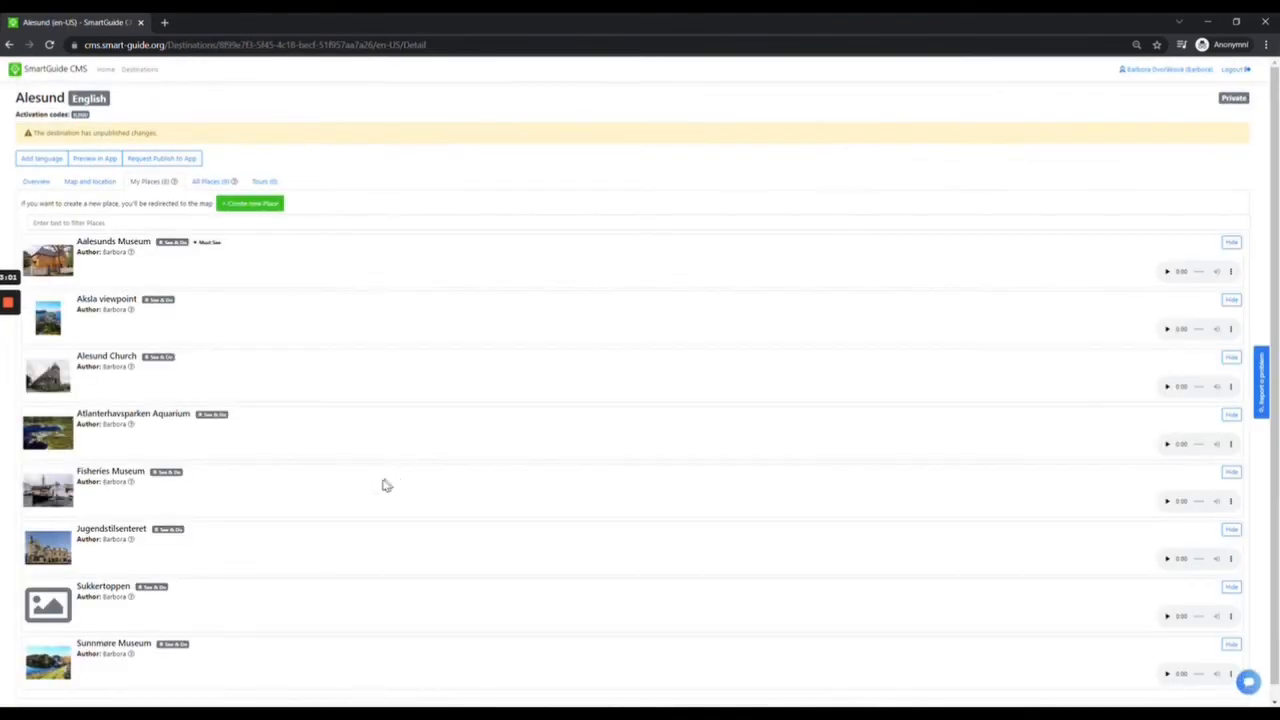
{"action": "left_click", "coordinate": [103, 587]}
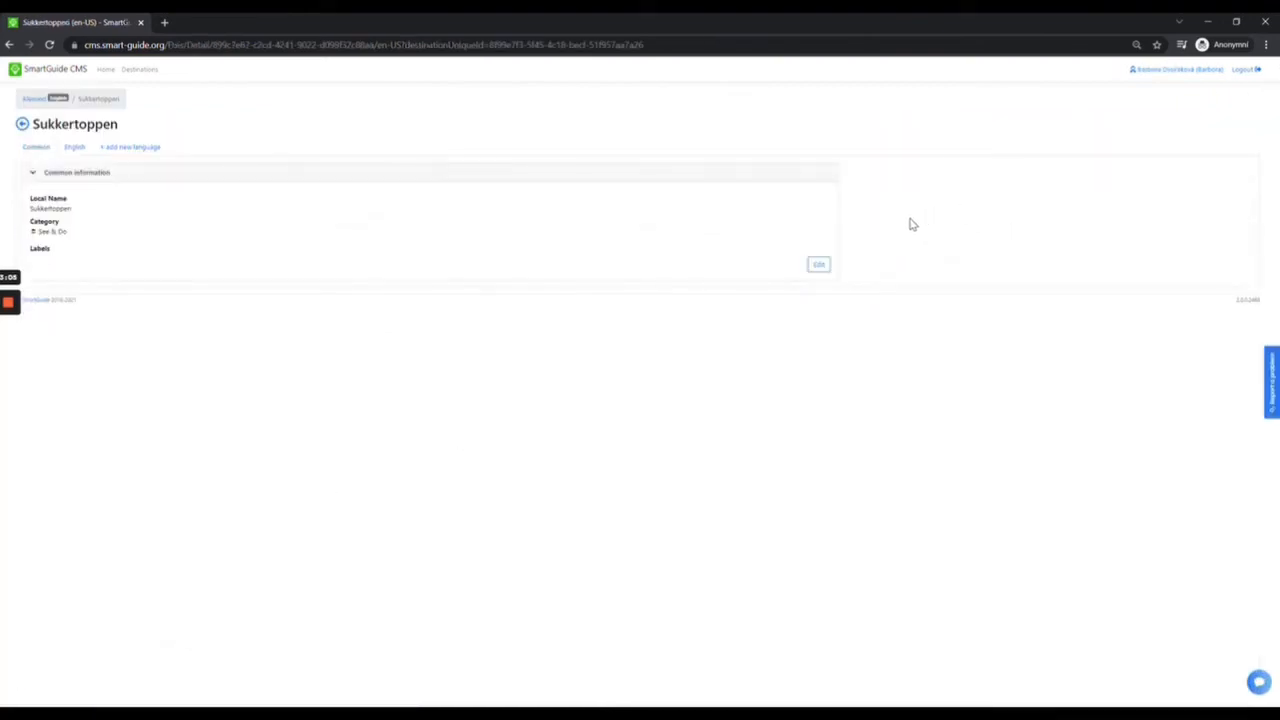
{"action": "left_click", "coordinate": [74, 148]}
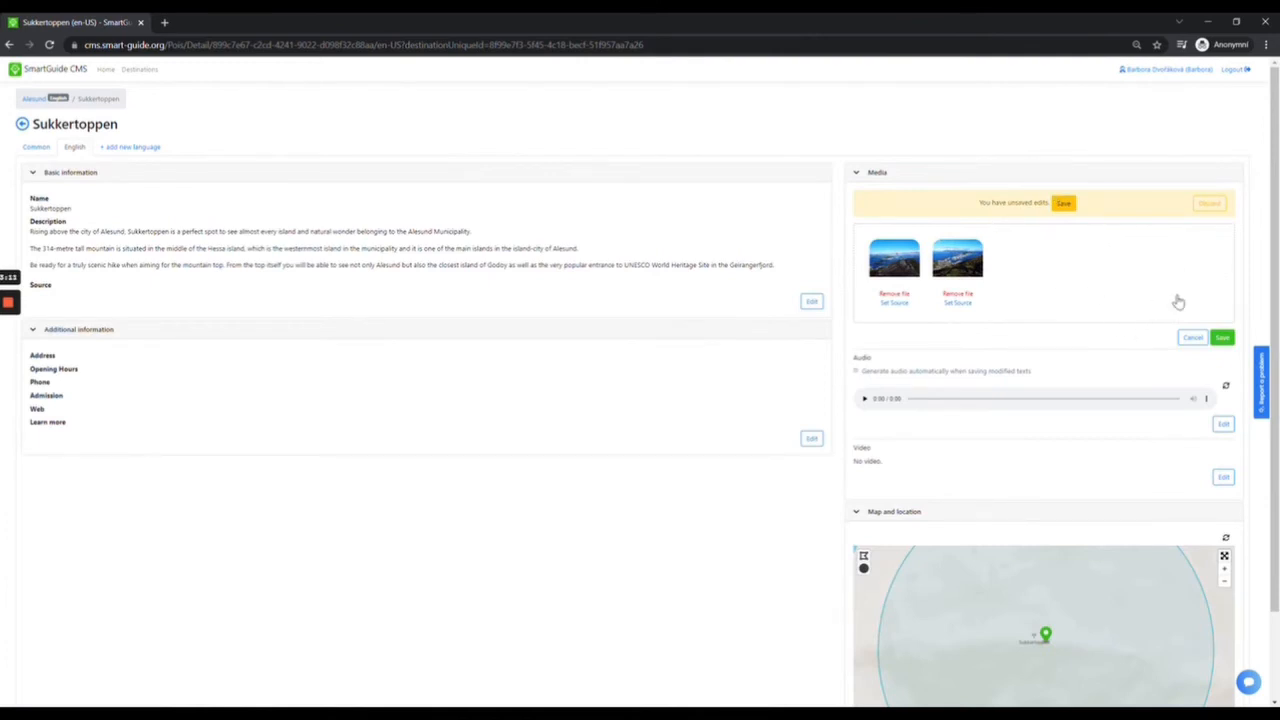
{"action": "left_click", "coordinate": [1222, 337]}
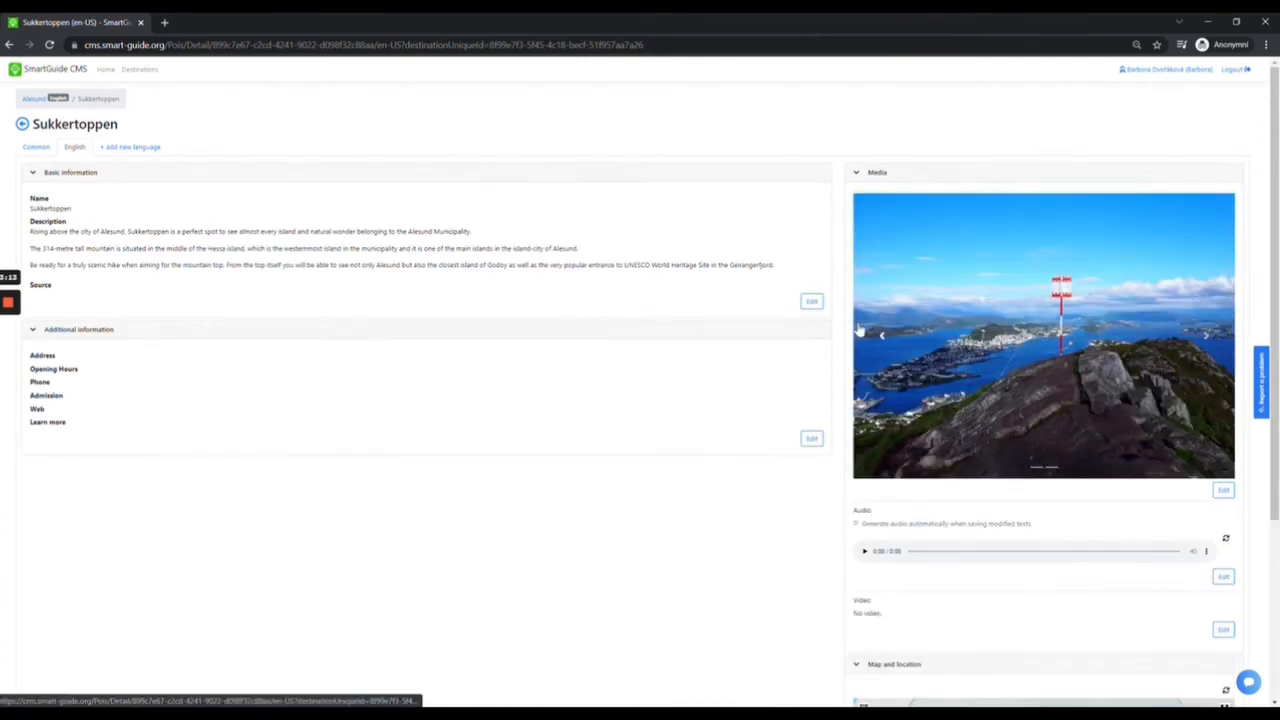
- Return to the Alesund destination and look through the list of all its places
{"action": "left_click", "coordinate": [22, 124]}
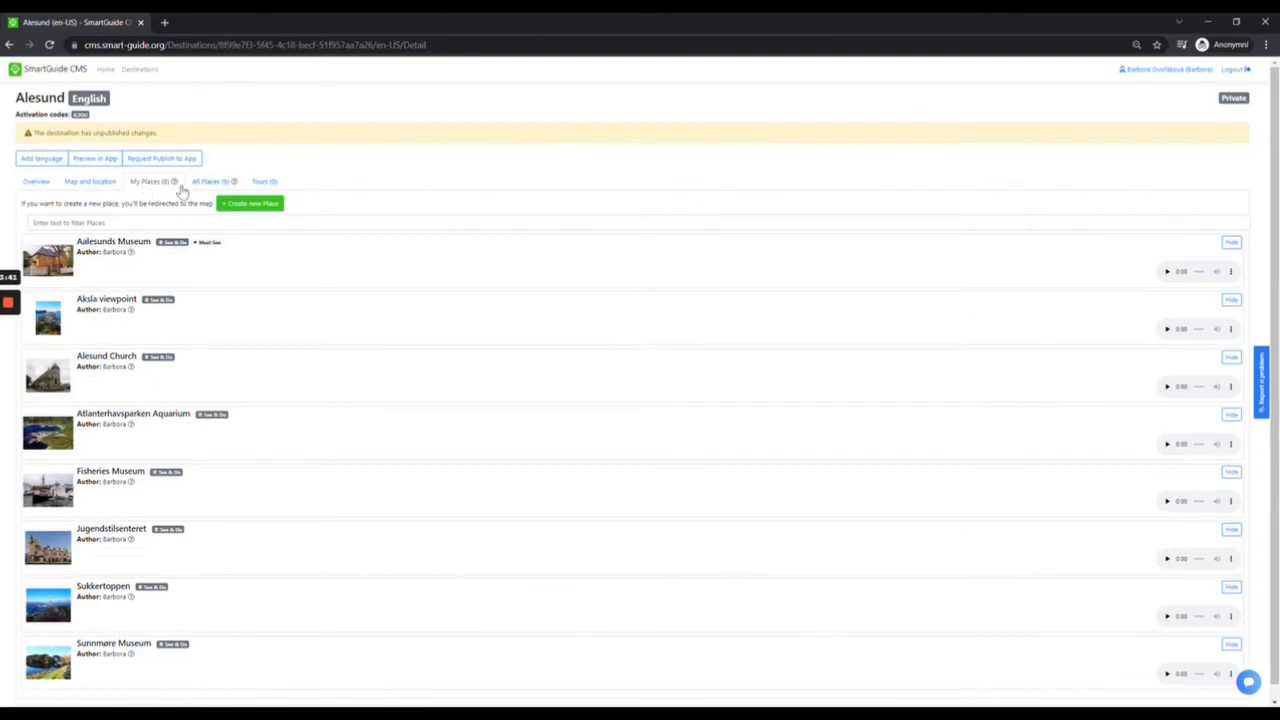
{"action": "left_click", "coordinate": [218, 181]}
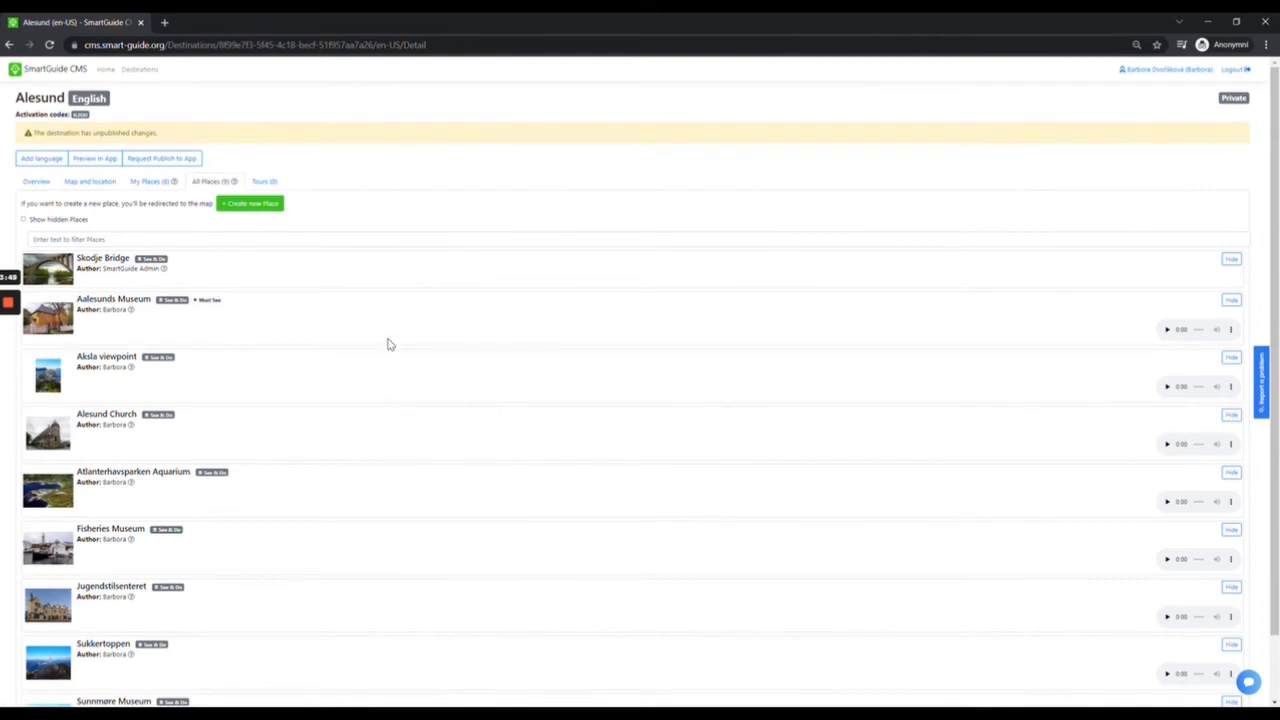
{"action": "scroll", "coordinate": [388, 536], "scroll_direction": "down", "scroll_amount": 1}
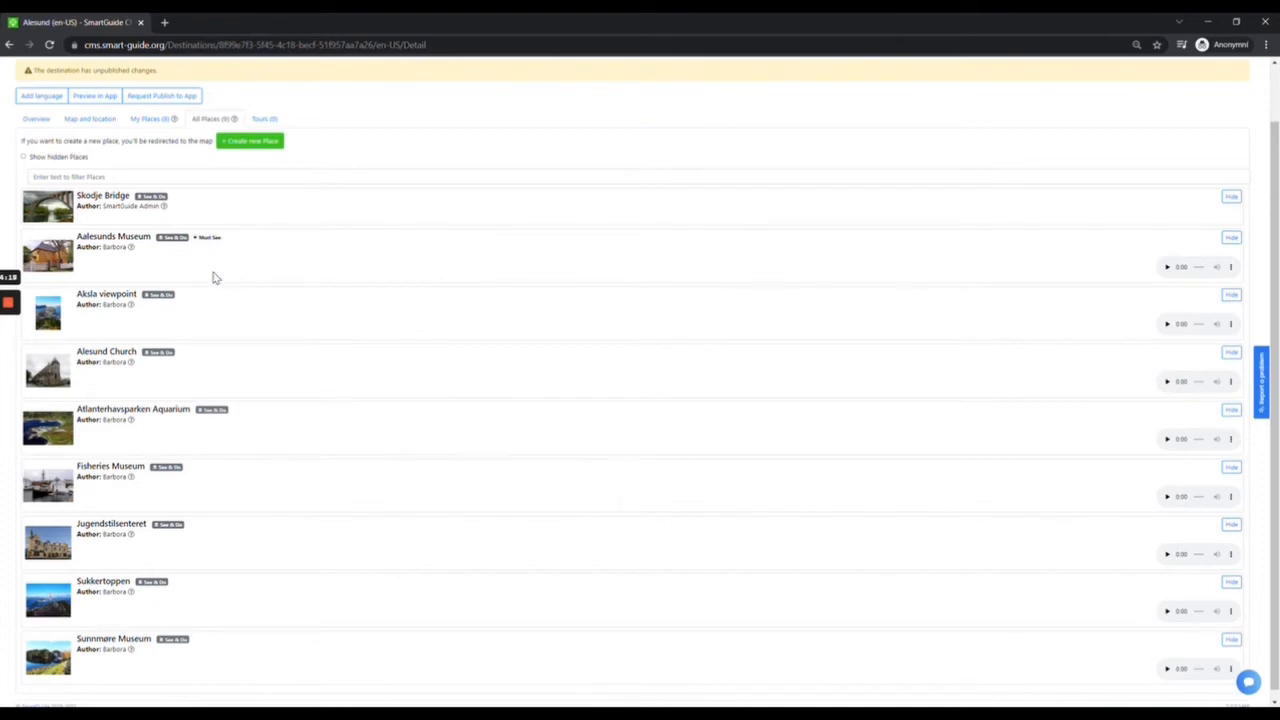
- Open Aalesunds Museum and review its English description, additional information, media and map location
{"action": "left_click", "coordinate": [104, 245]}
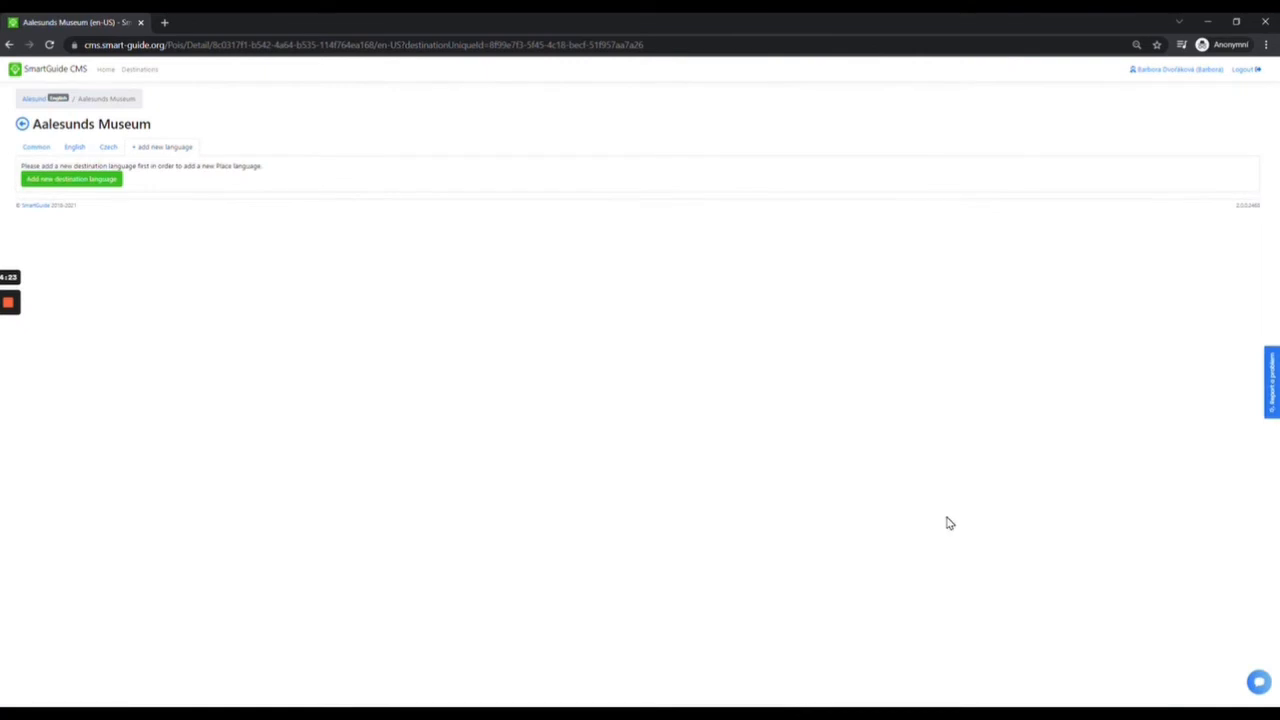
{"action": "left_click", "coordinate": [80, 147]}
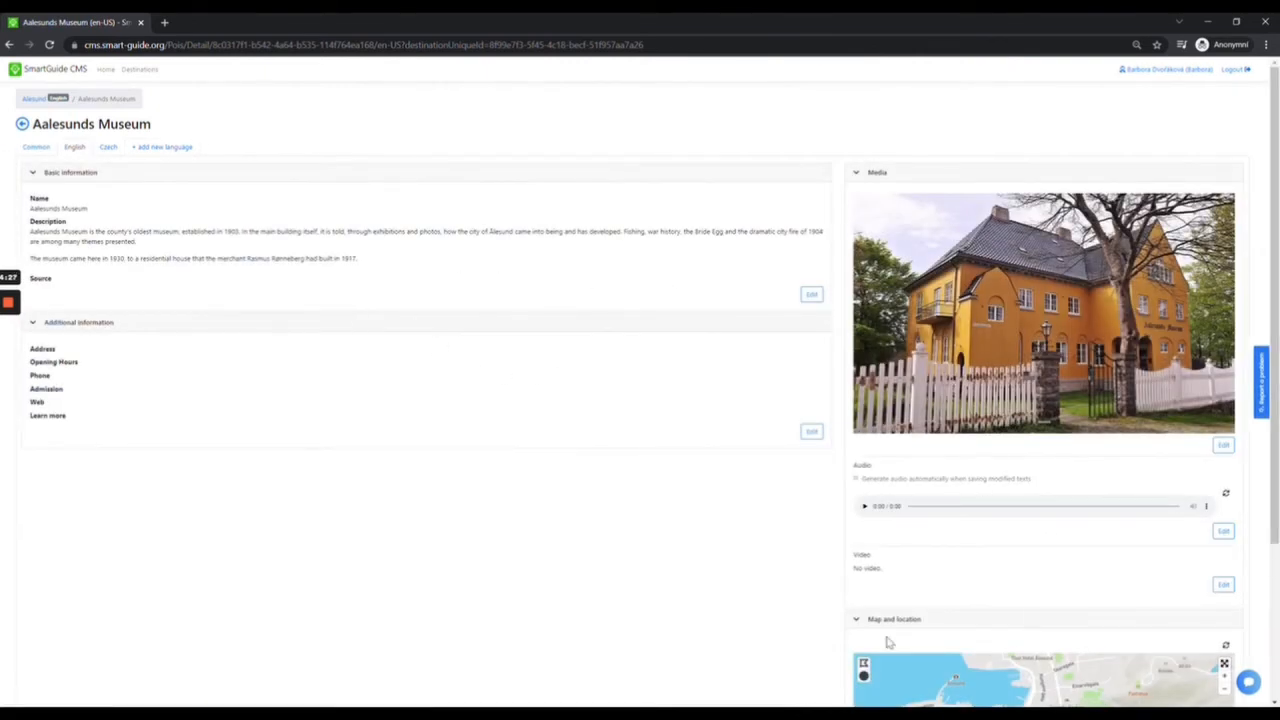
{"action": "scroll", "coordinate": [905, 530], "scroll_direction": "down", "scroll_amount": 2}
{"action": "scroll", "coordinate": [911, 537], "scroll_direction": "down", "scroll_amount": 1}
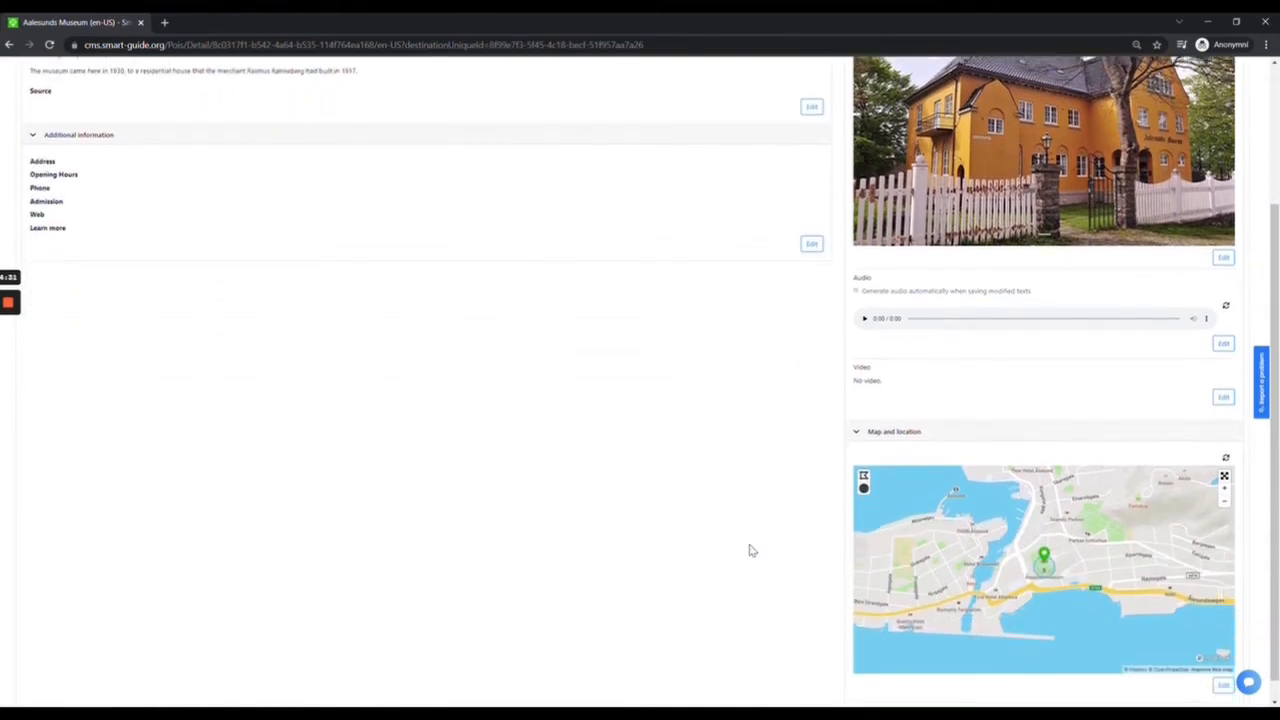
{"action": "scroll", "coordinate": [753, 555], "scroll_direction": "up", "scroll_amount": 2}
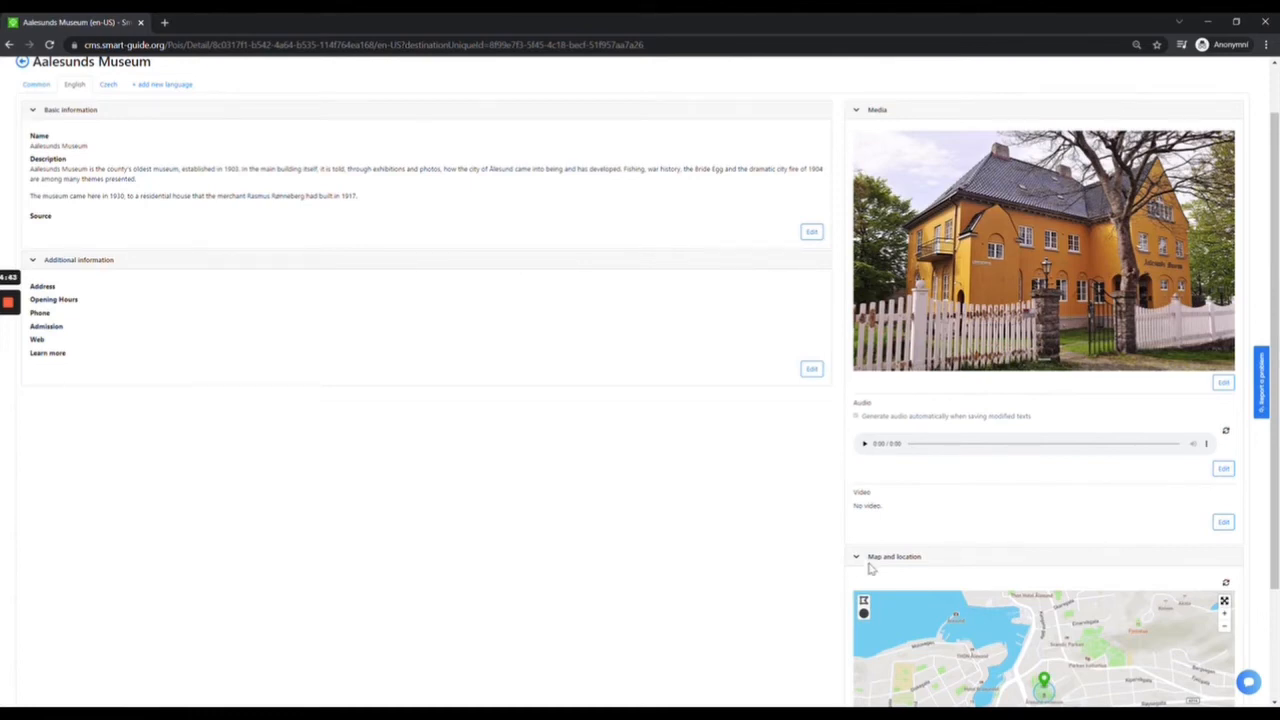
{"action": "scroll", "coordinate": [925, 580], "scroll_direction": "down", "scroll_amount": 1}
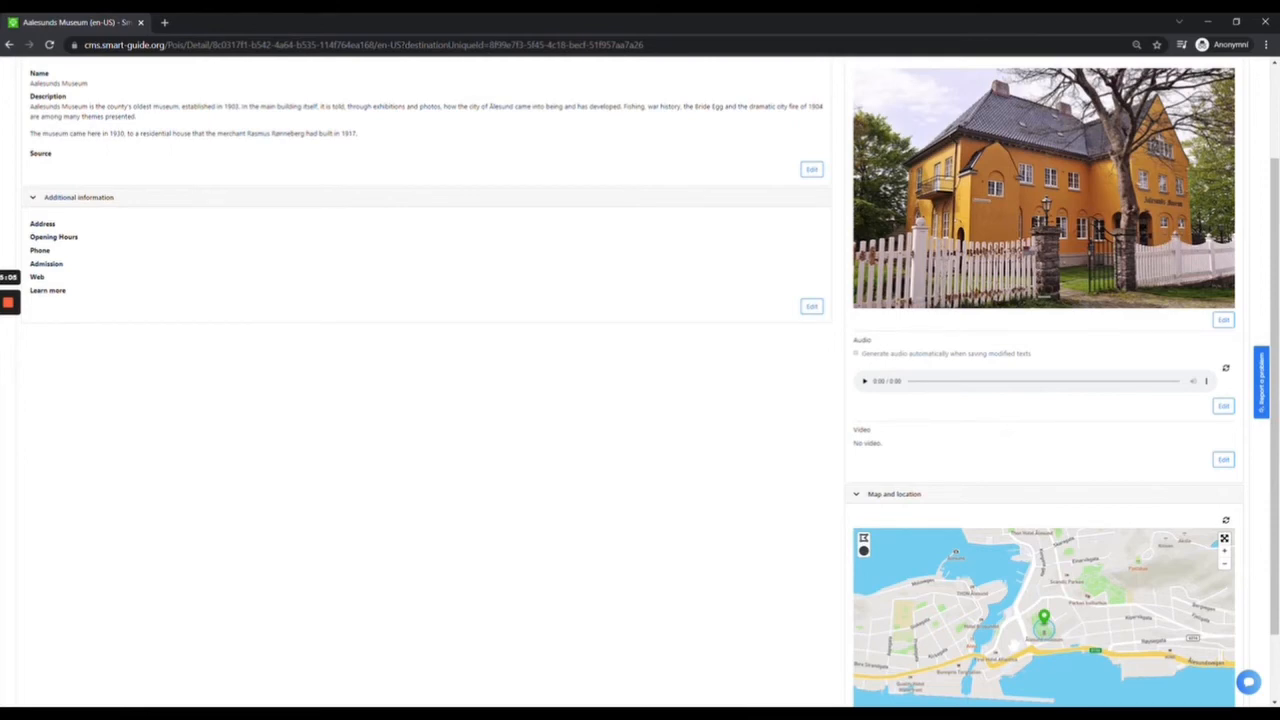
{"action": "scroll", "coordinate": [774, 591], "scroll_direction": "up", "scroll_amount": 2}
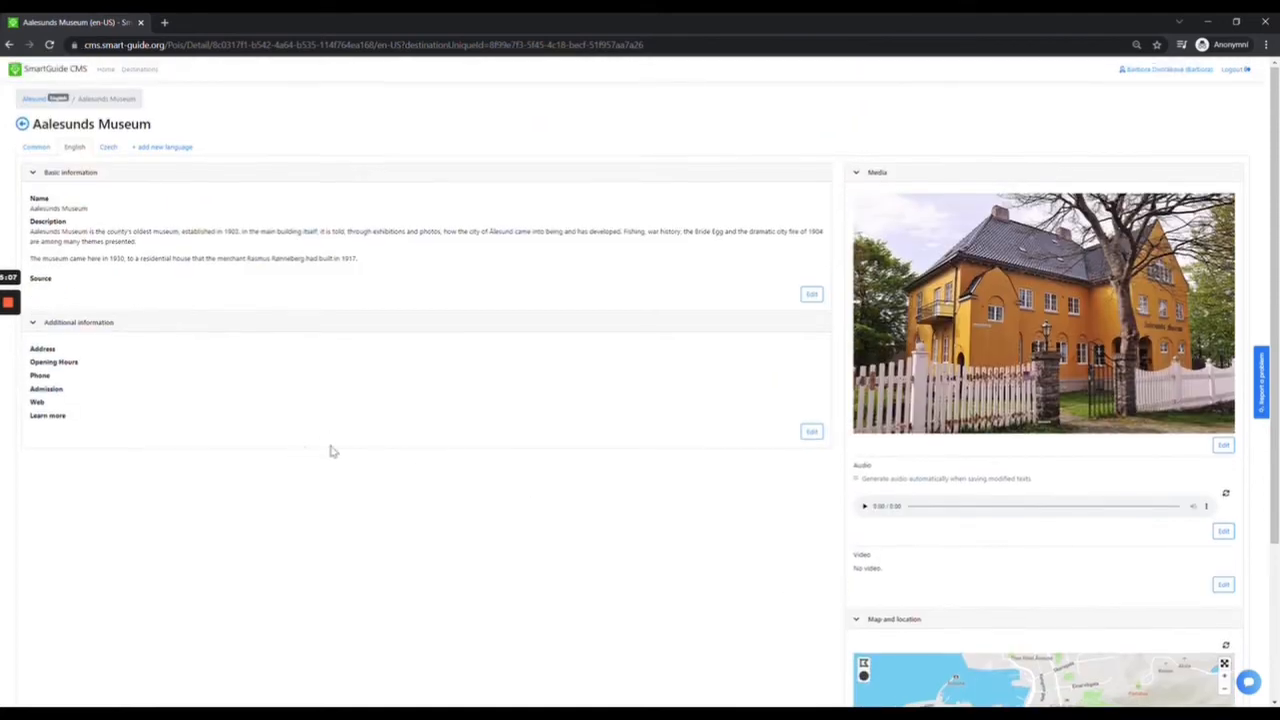
- Return to the Alesund destination and open the form for creating a new tour
{"action": "left_click", "coordinate": [36, 99]}
{"action": "scroll", "coordinate": [240, 183], "scroll_direction": "down", "scroll_amount": 1}
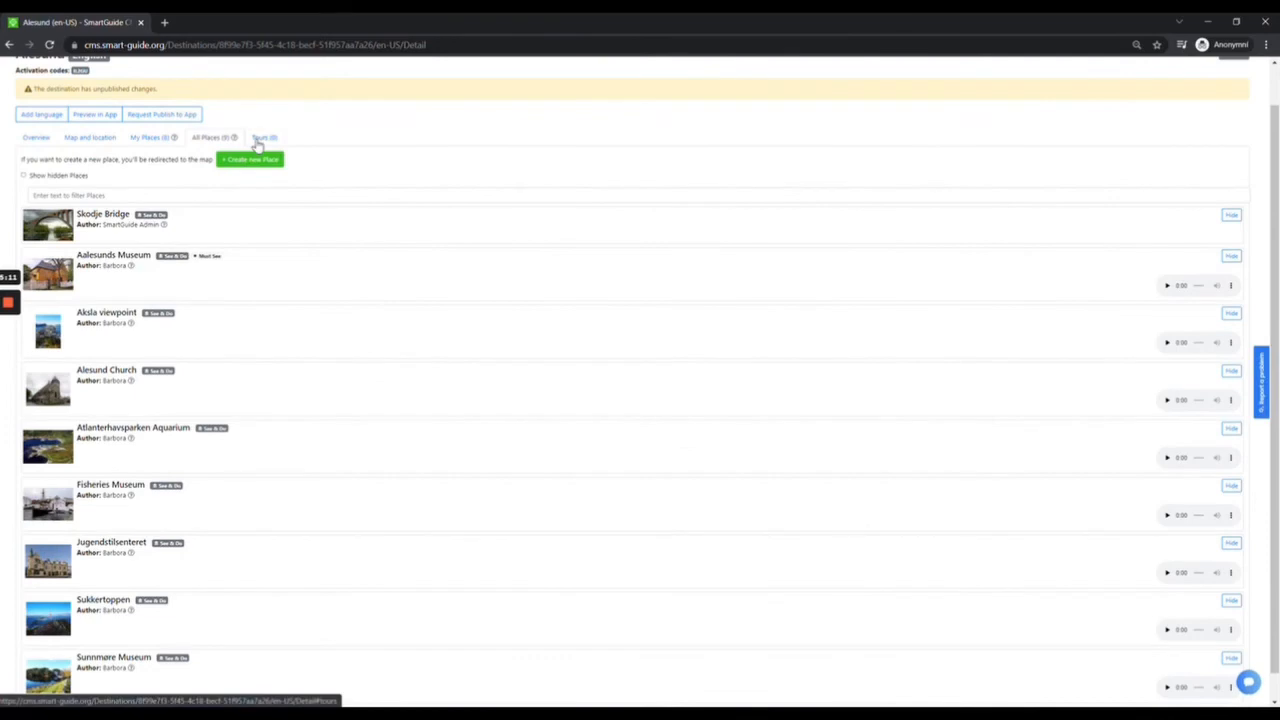
{"action": "left_click", "coordinate": [258, 140]}
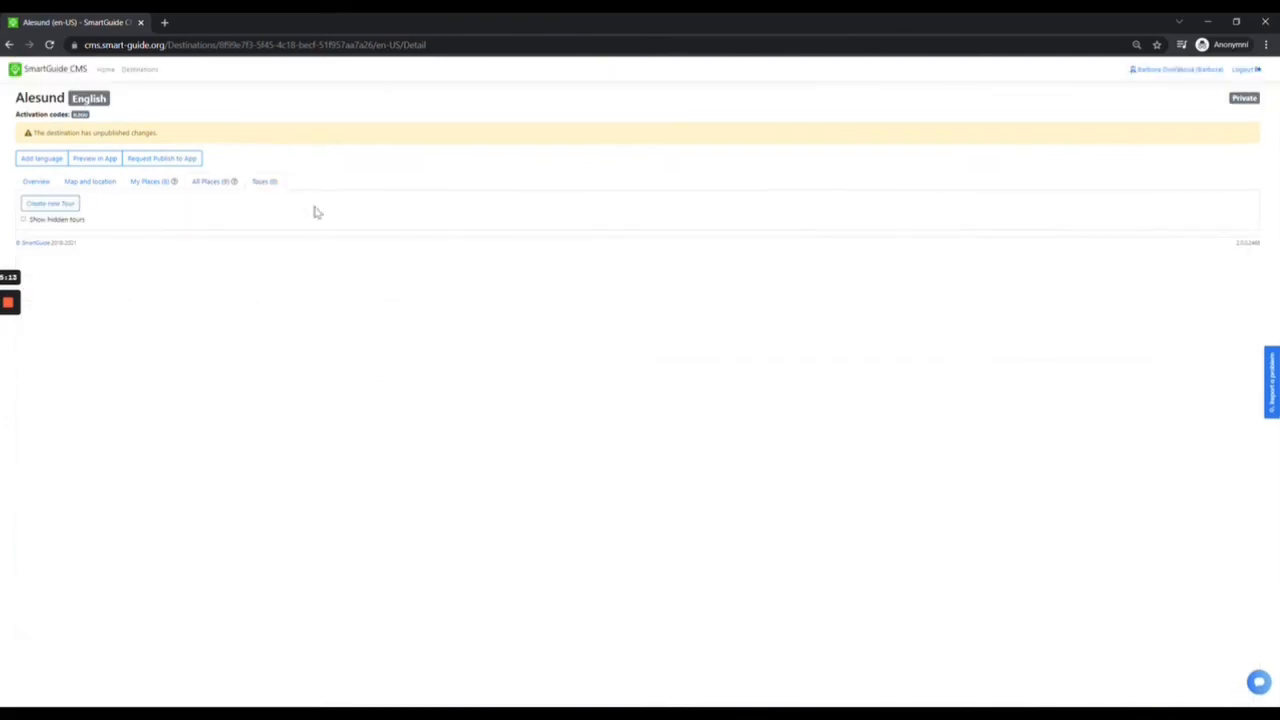
{"action": "left_click", "coordinate": [42, 206]}
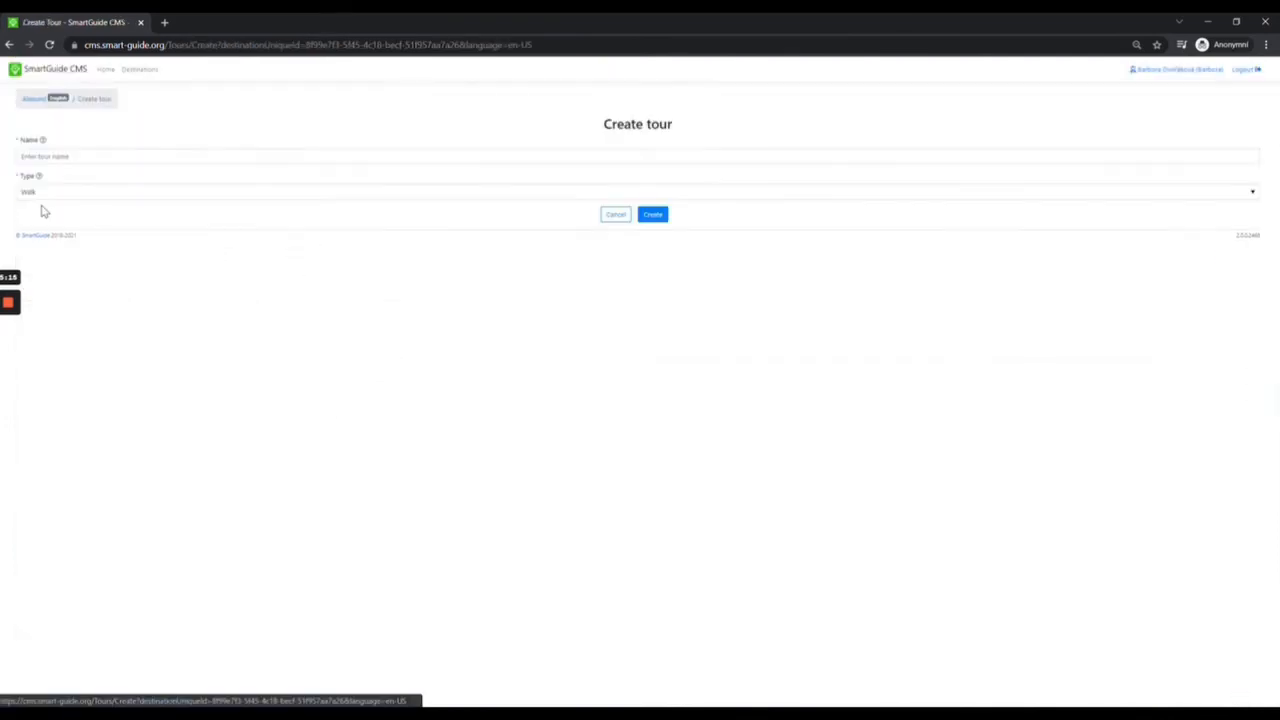
- Name the new tour "Highlights of Alesund" and select Walk as its type
{"action": "left_click", "coordinate": [362, 157]}
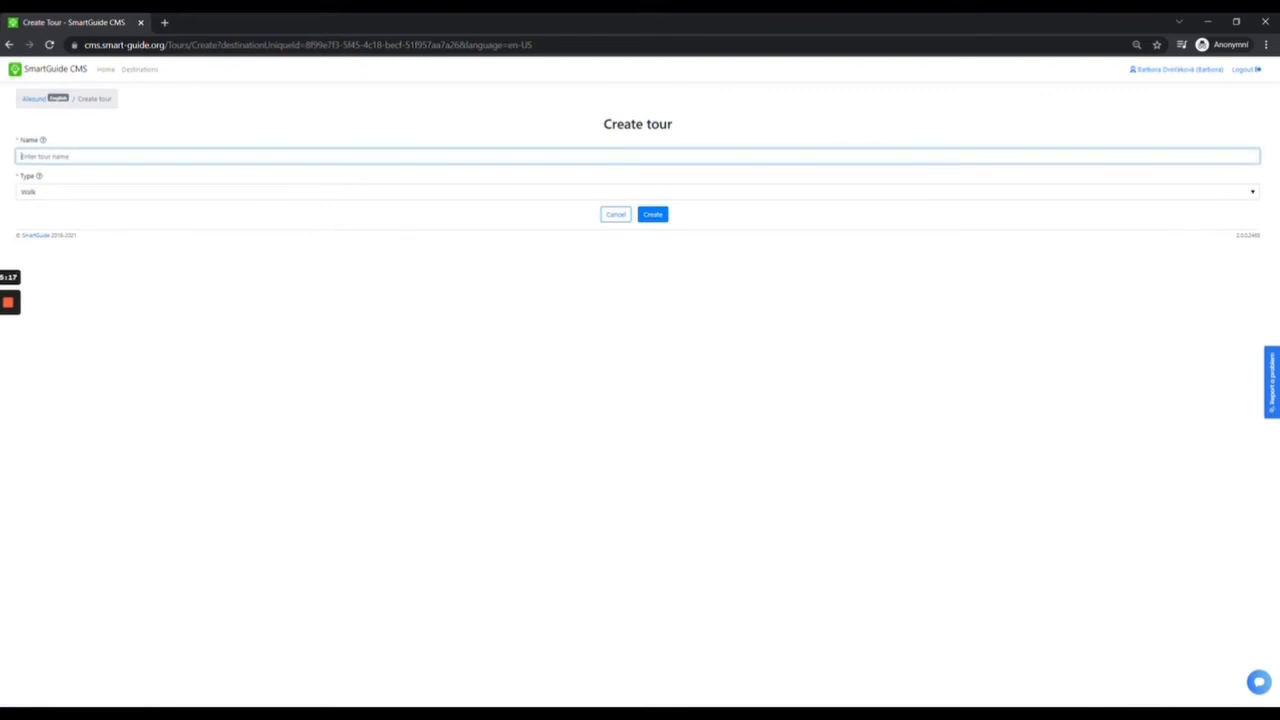
{"action": "key", "text": "alt+Tab"}
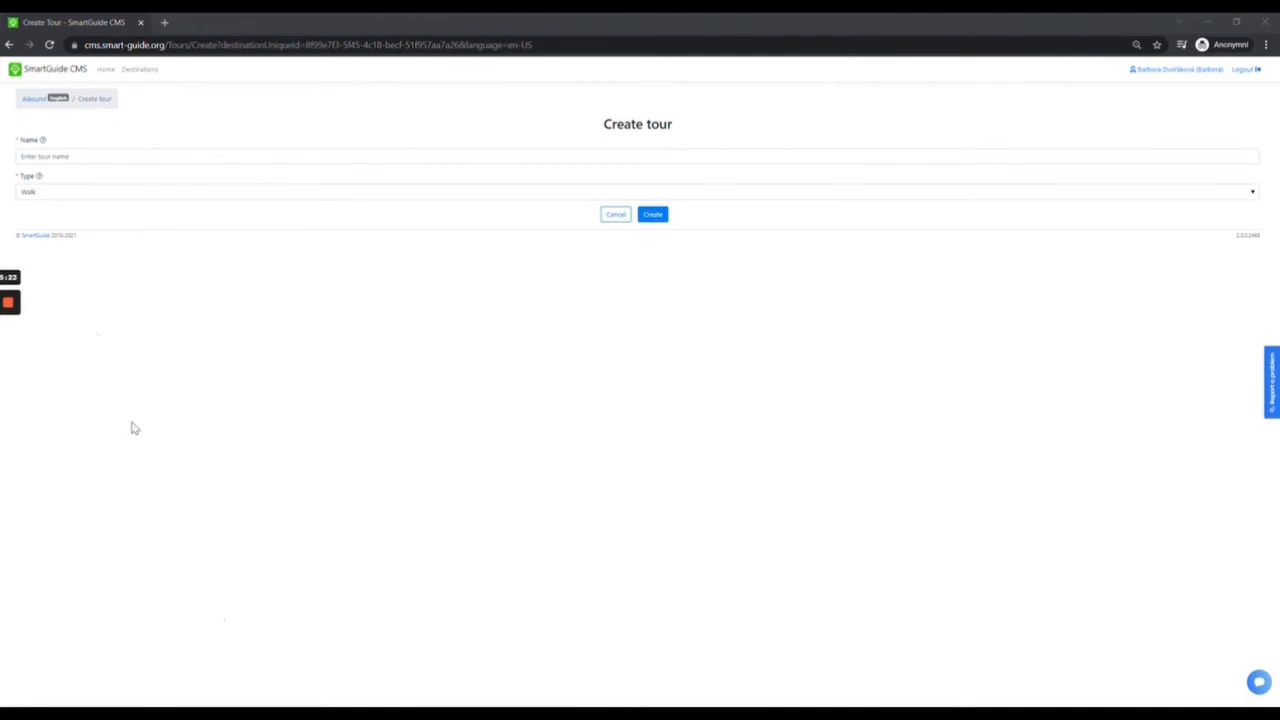
{"action": "key", "text": "alt+Tab"}
{"action": "type", "text": "H"}
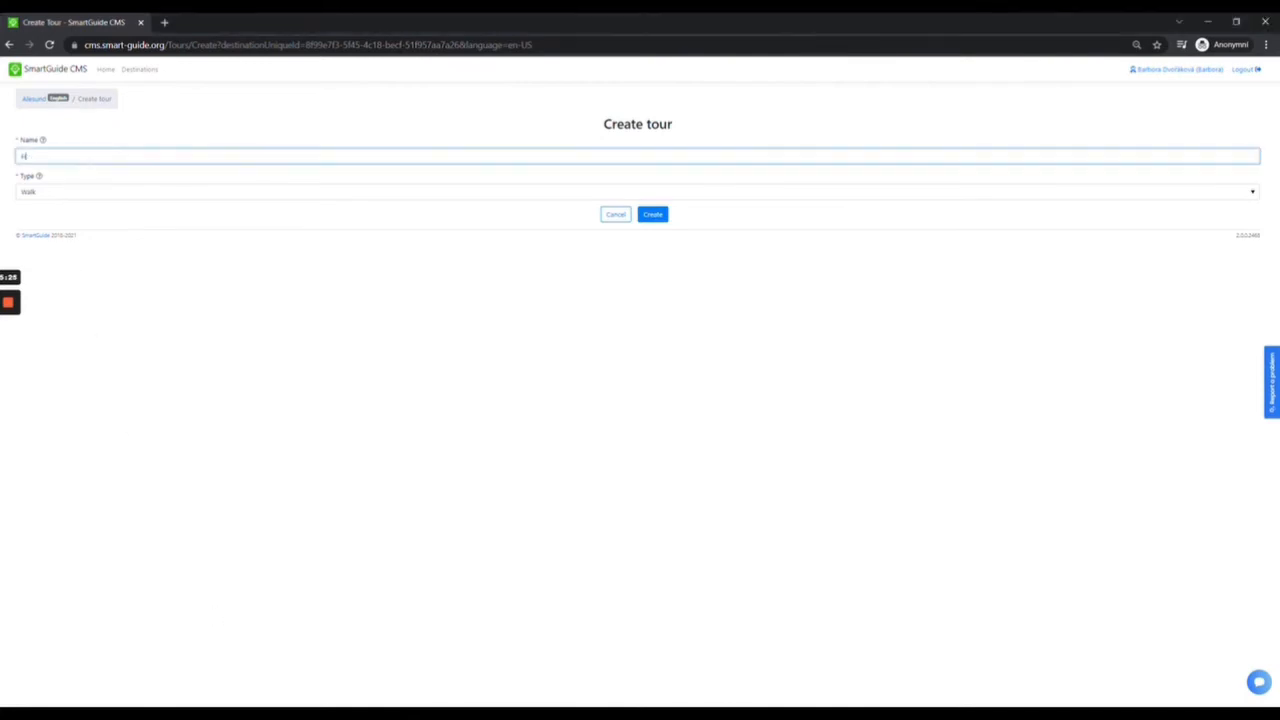
{"action": "type", "text": "ighlights of Akk"}
{"action": "type", "text": "sund"}
{"action": "key", "text": "BackSpace"}
{"action": "left_click", "coordinate": [1213, 191]}
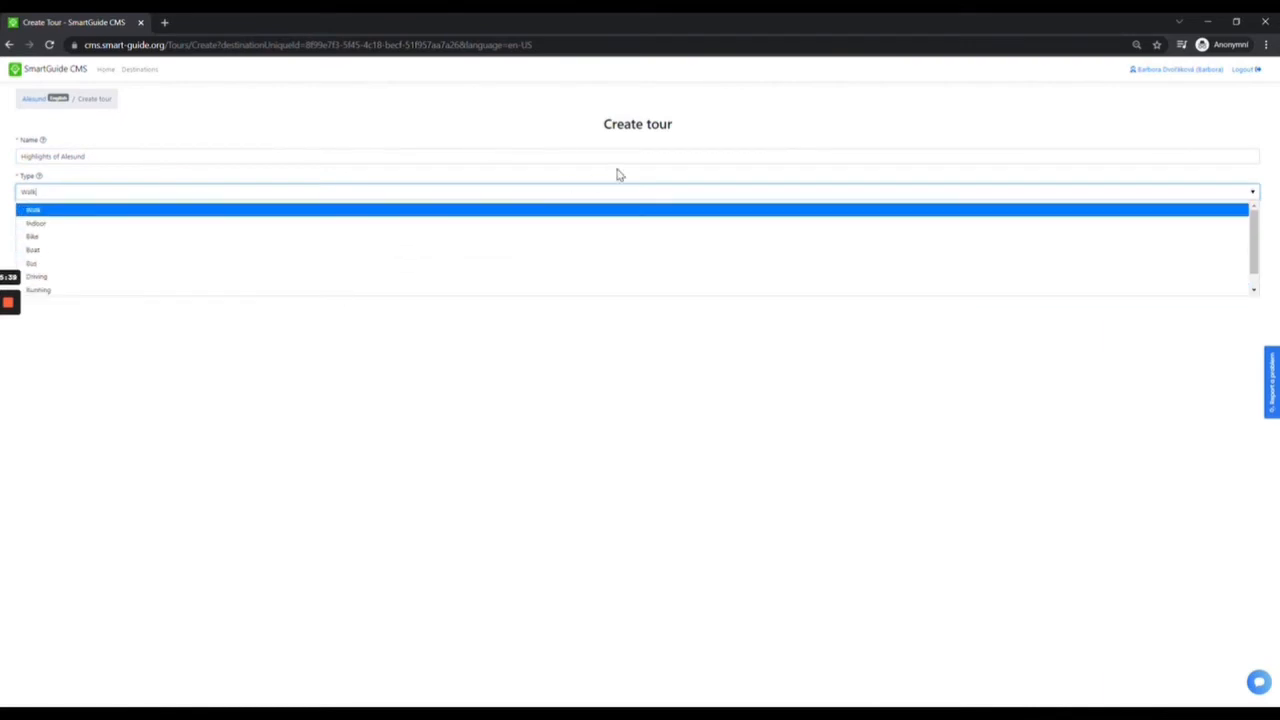
{"action": "left_click", "coordinate": [551, 211]}
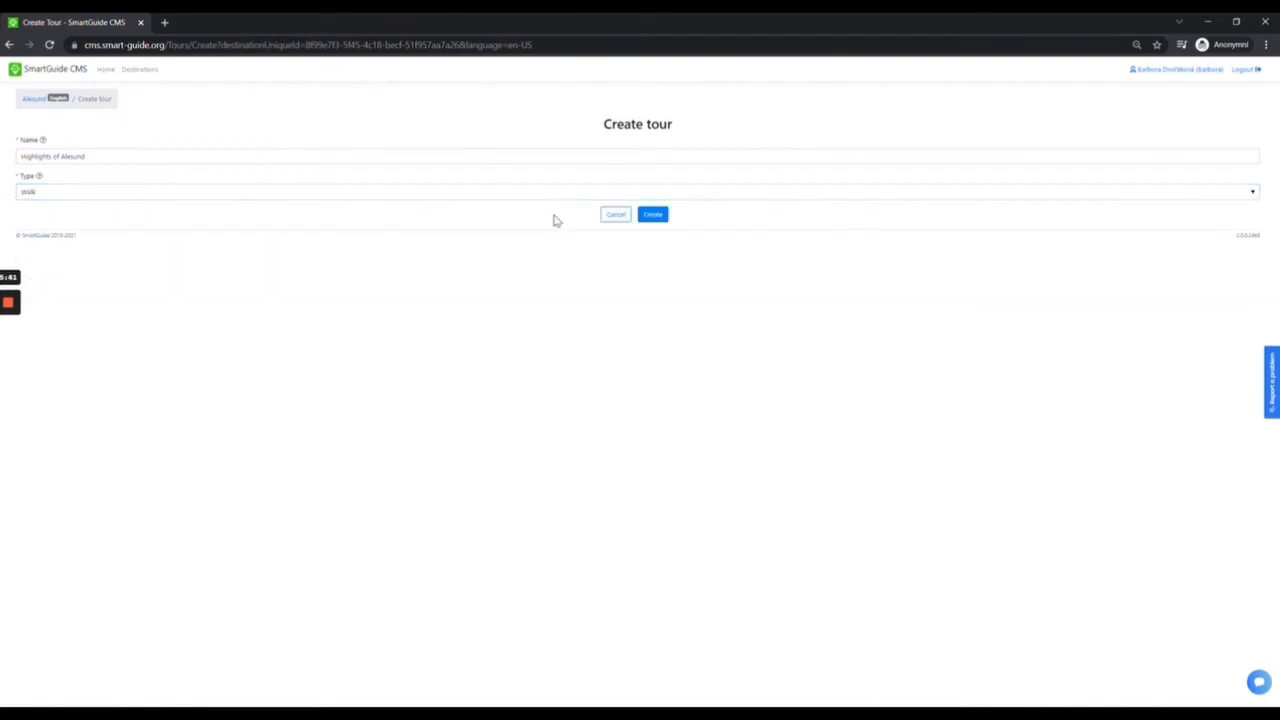
- Create the tour and look over its summary and tour places sections
{"action": "left_click", "coordinate": [652, 215]}
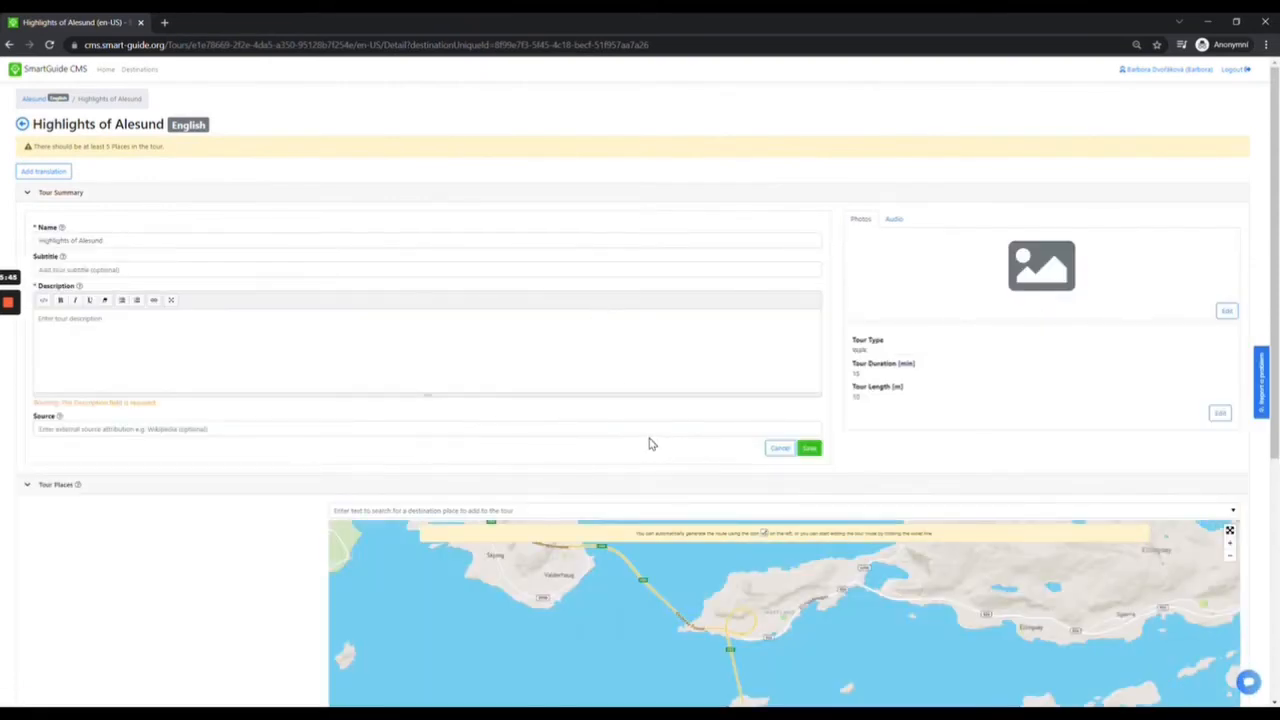
{"action": "scroll", "coordinate": [651, 443], "scroll_direction": "down", "scroll_amount": 5}
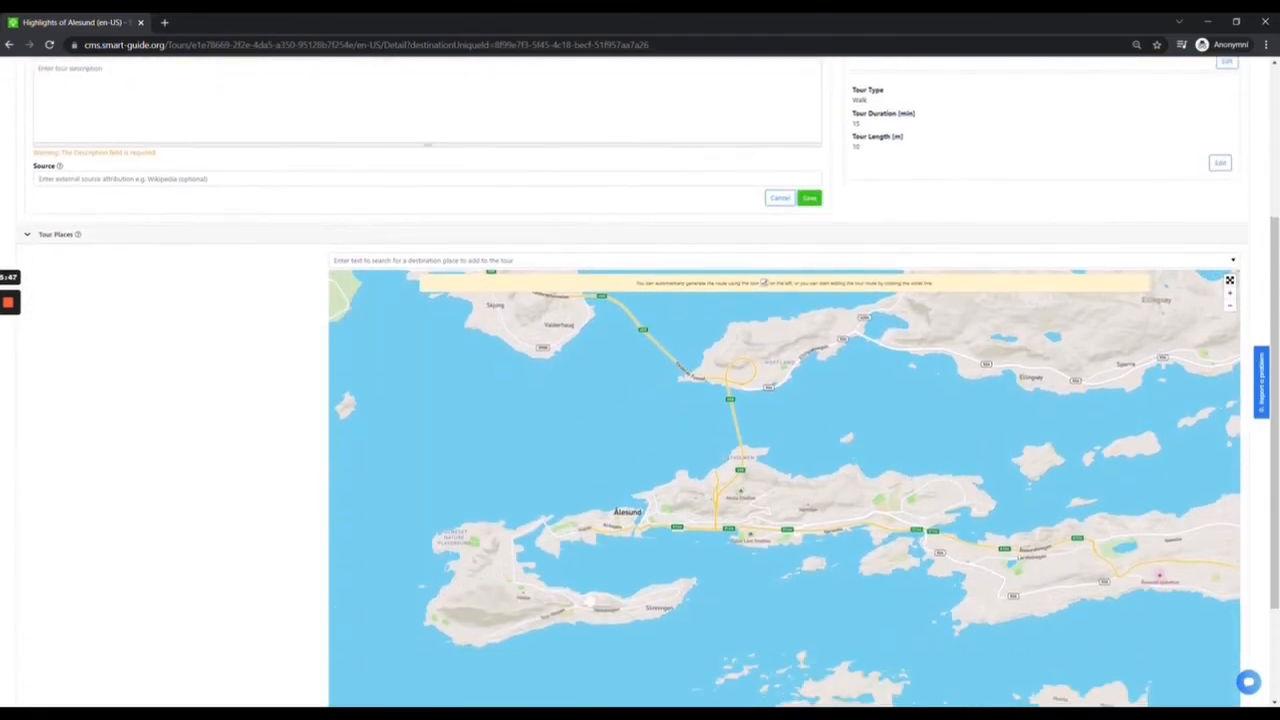
{"action": "scroll", "coordinate": [588, 379], "scroll_direction": "up", "scroll_amount": 4}
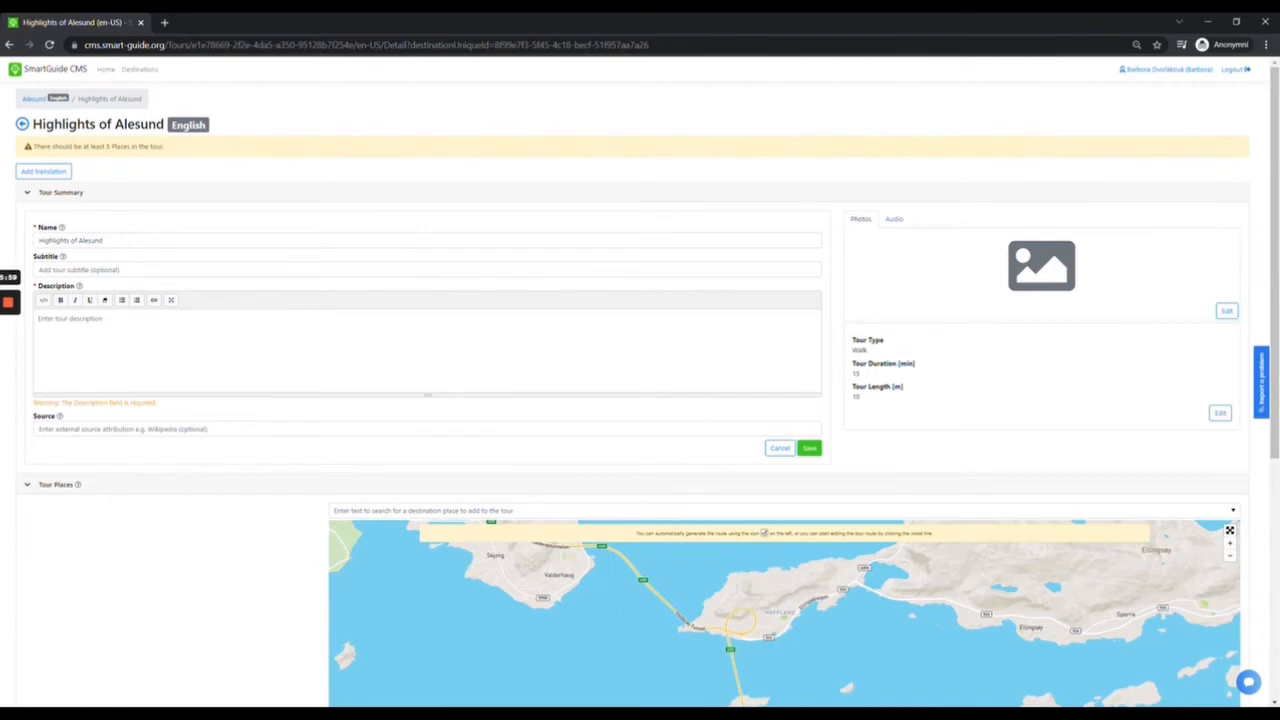
- Enter the description "This is the tour of the most beautiful places in the city of Alesund - where mountains meet the fjords."
{"action": "type", "text": "This is the hi"}
{"action": "type", "text": "ur of the mist beautiful places in"}
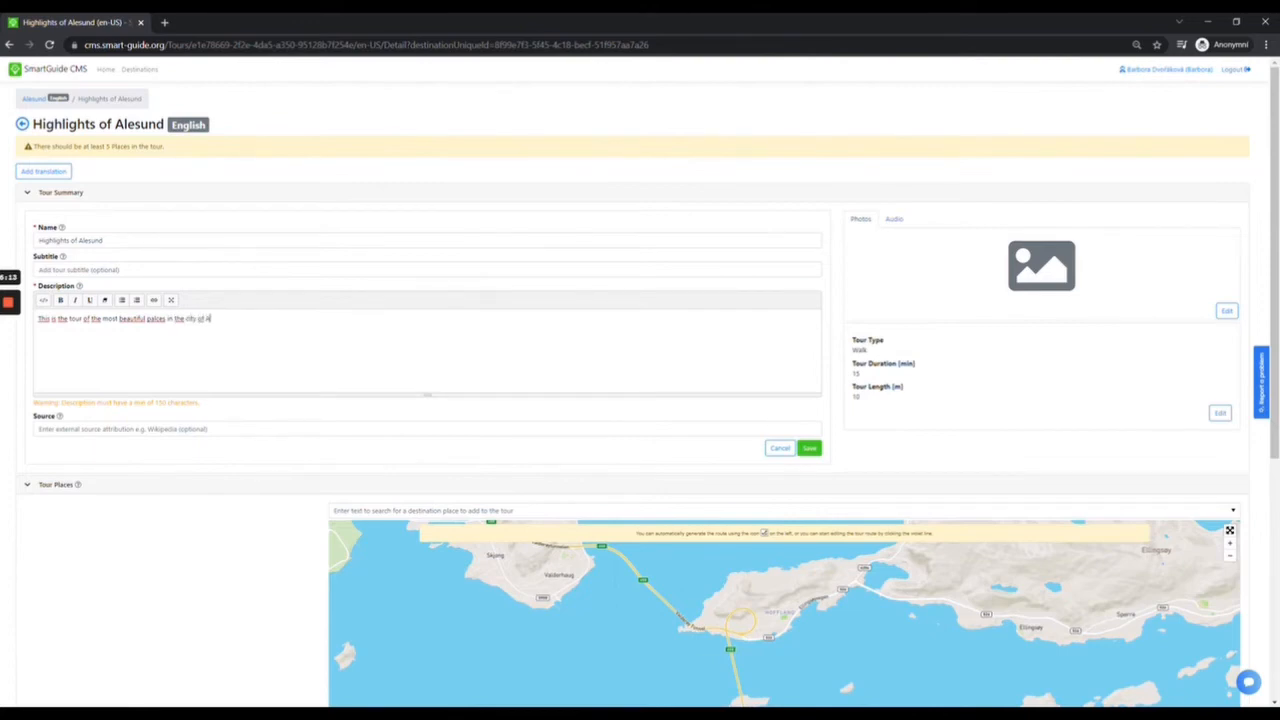
{"action": "type", "text": " the city of Alesund - where mountains meet the fjords."}
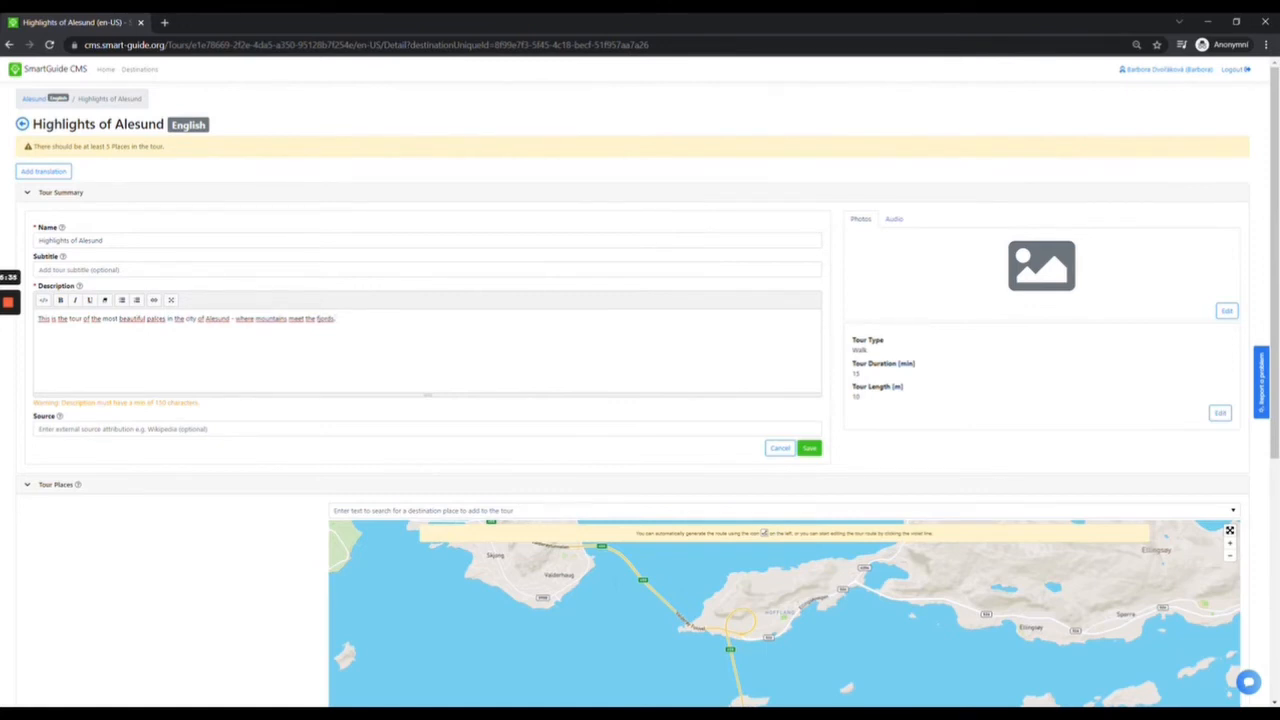
{"action": "key", "text": "BackSpace"}
{"action": "key", "text": "BackSpace"}
{"action": "key", "text": "BackSpace"}
{"action": "type", "text": "lac"}
- Extend the description with "Let's dive into the history and natural beauty all together." and save the tour summary
{"action": "type", "text": "the history and natural beau"}
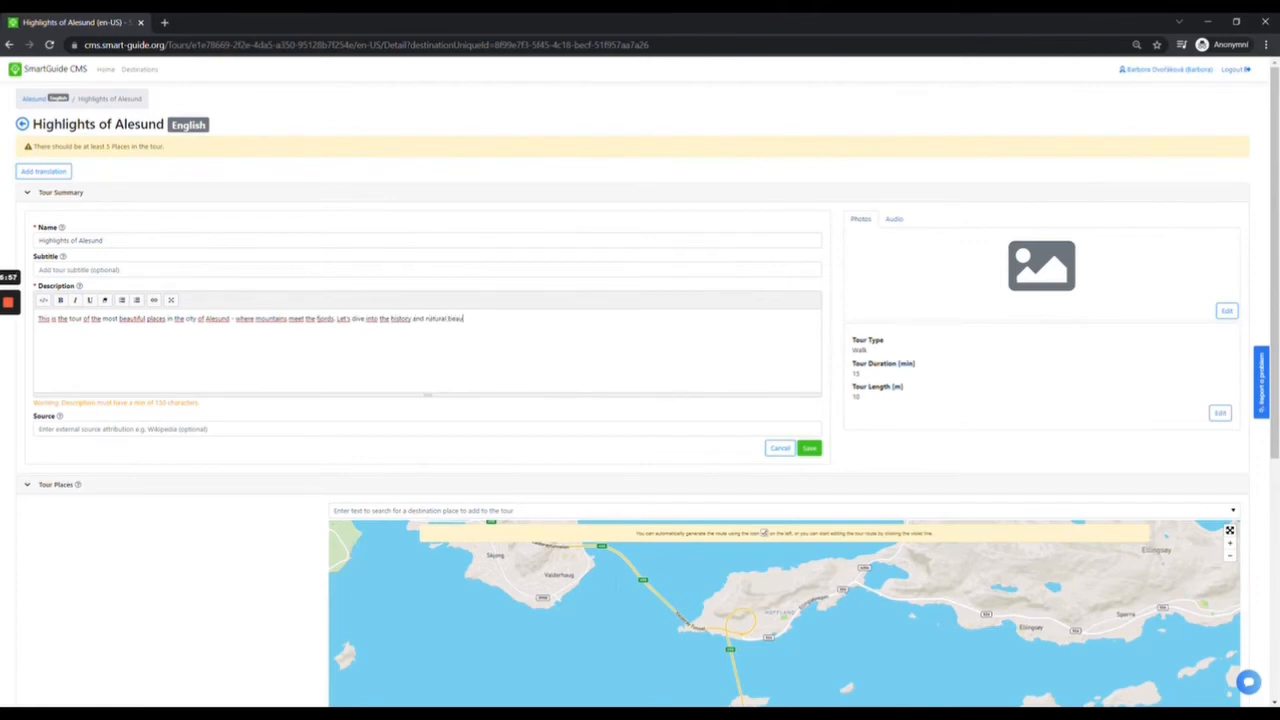
{"action": "type", "text": "ty al"}
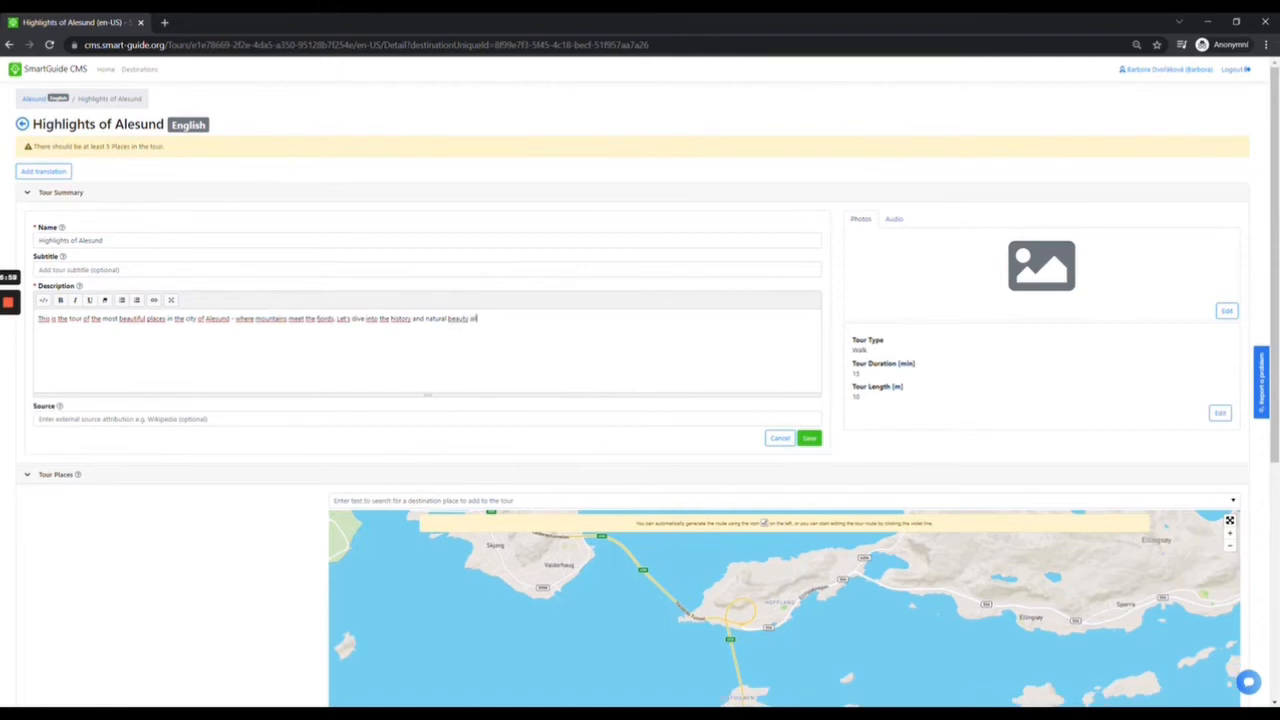
{"action": "type", "text": "l together."}
{"action": "left_click", "coordinate": [810, 442]}
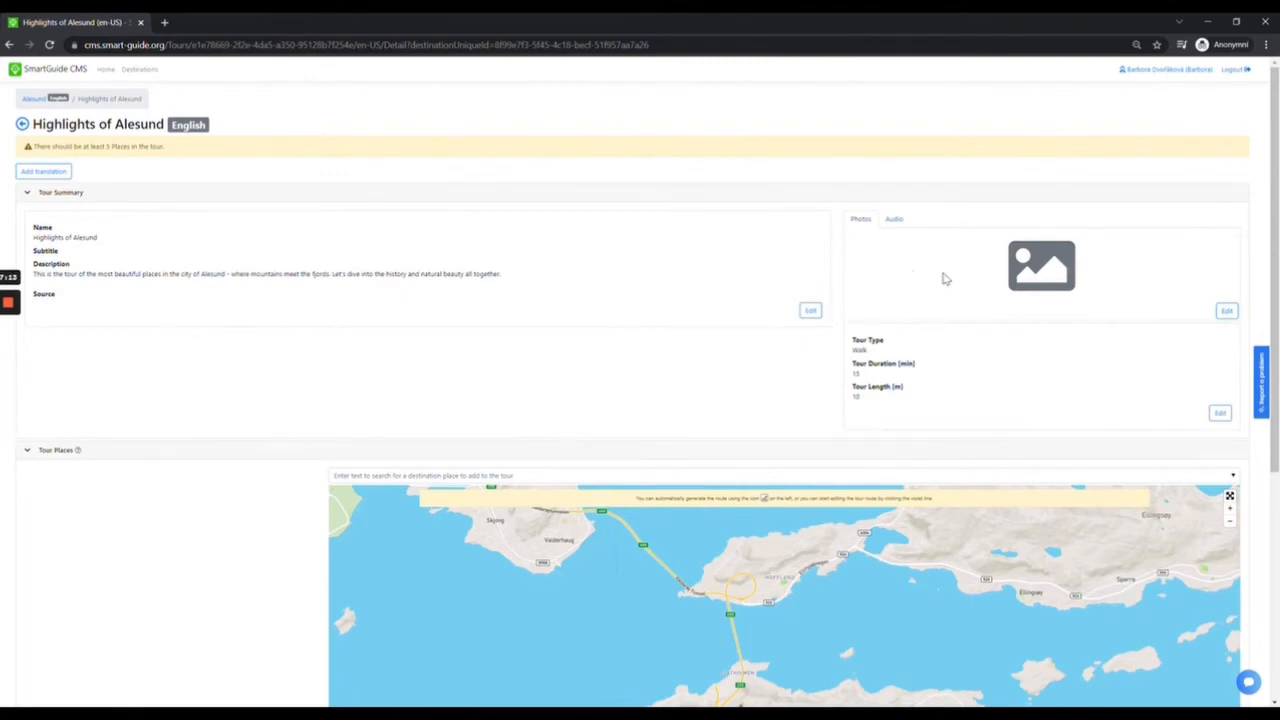
- Upload the Aksla photo from the SmartGuide folder to the tour's photos
{"action": "left_click", "coordinate": [1226, 311]}
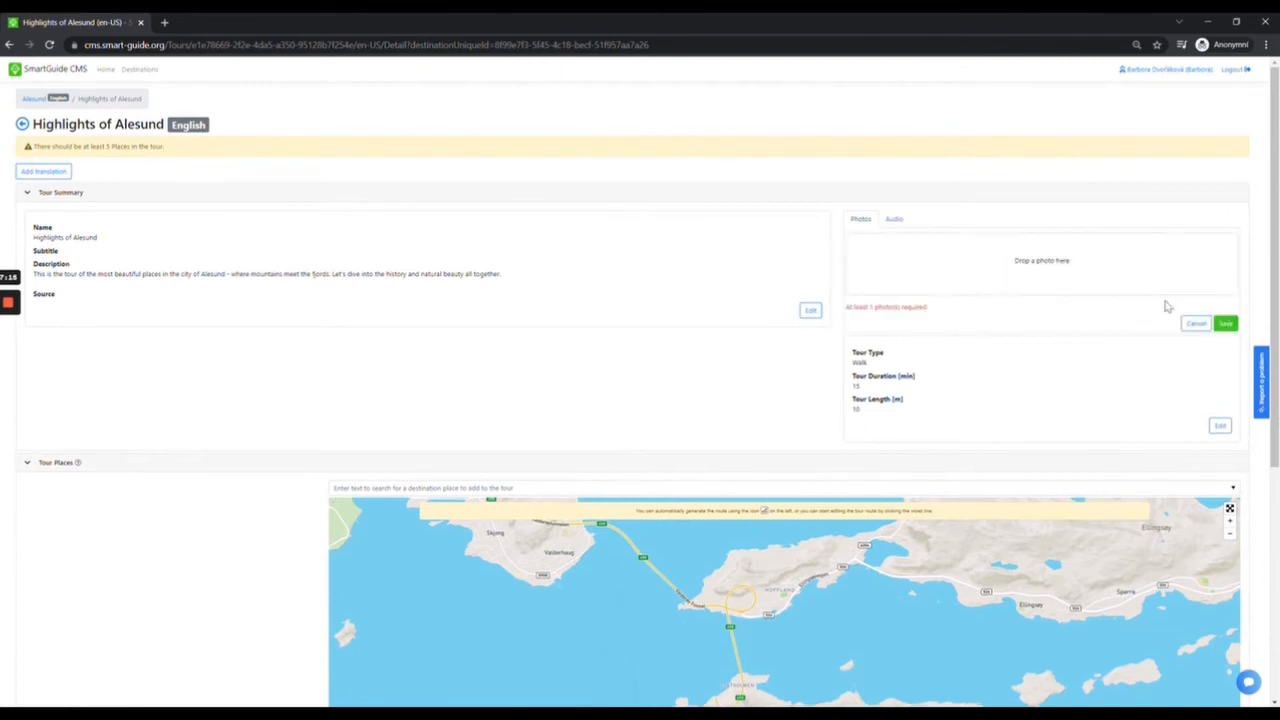
{"action": "left_click", "coordinate": [1077, 271]}
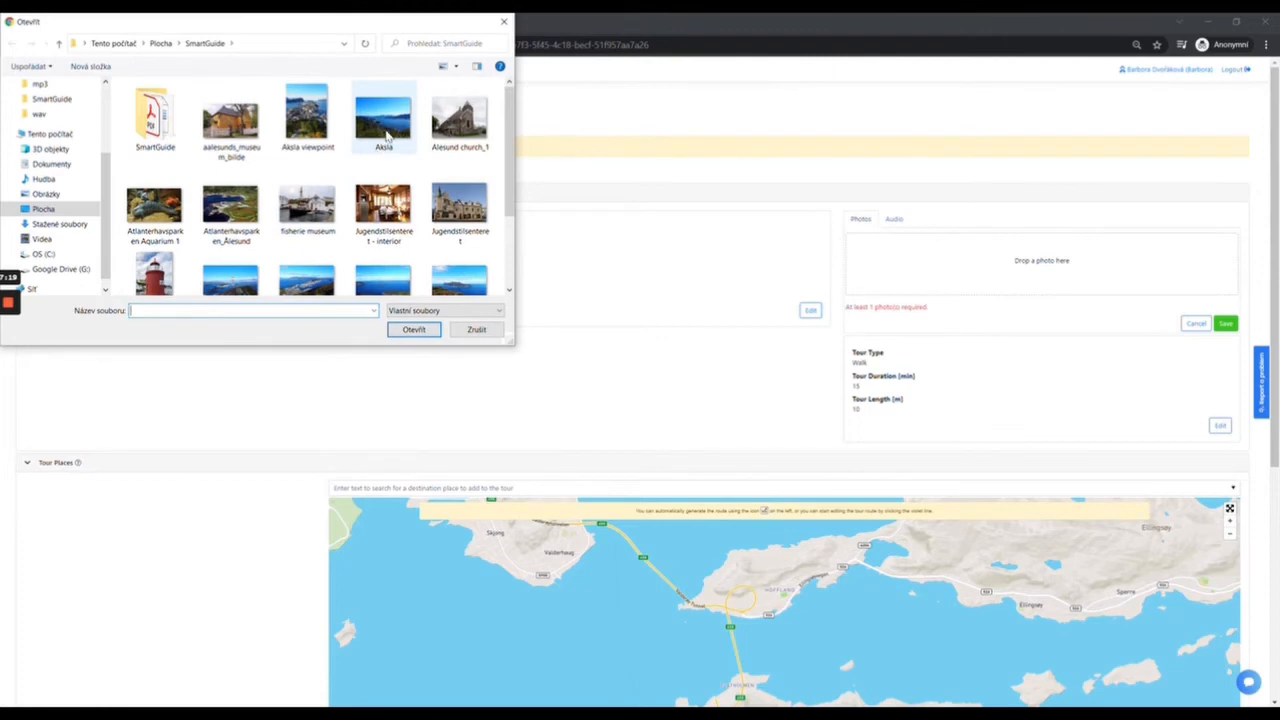
{"action": "left_click", "coordinate": [384, 135]}
{"action": "left_click", "coordinate": [414, 332]}
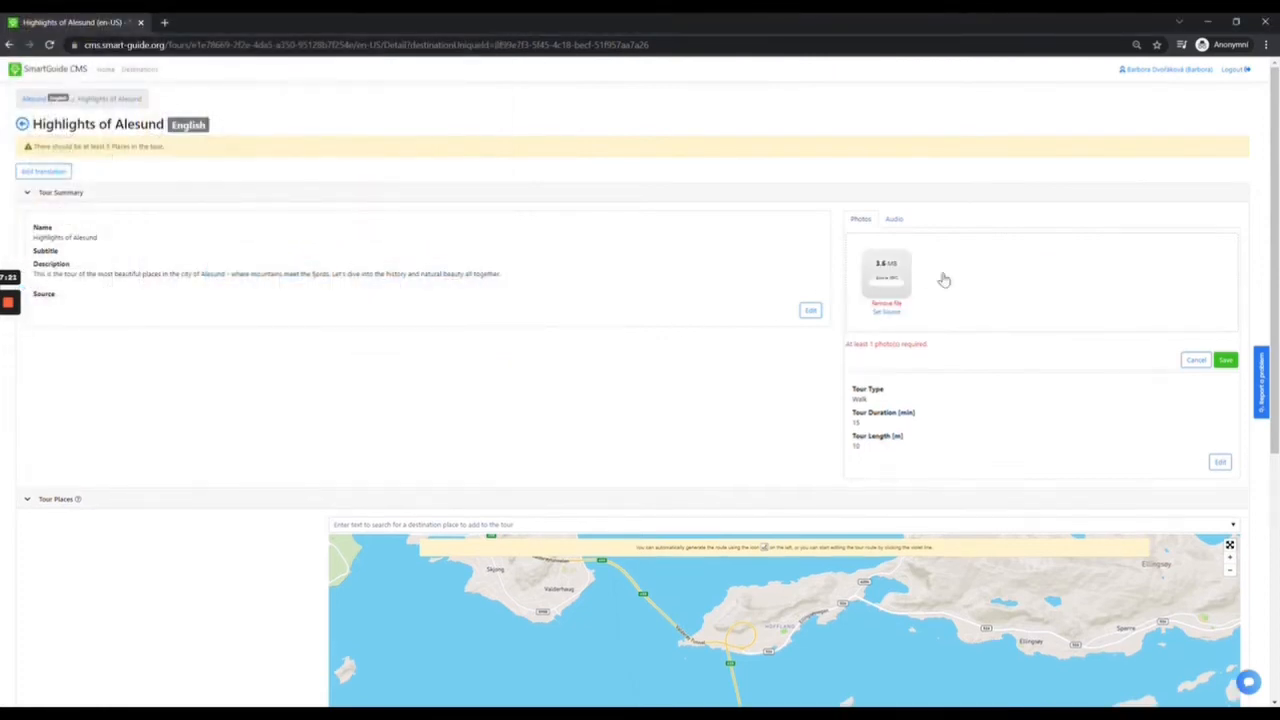
- Set the uploaded photo's source to the photographer's full name and save the tour photos
{"action": "left_click", "coordinate": [887, 323]}
{"action": "left_click", "coordinate": [750, 116]}
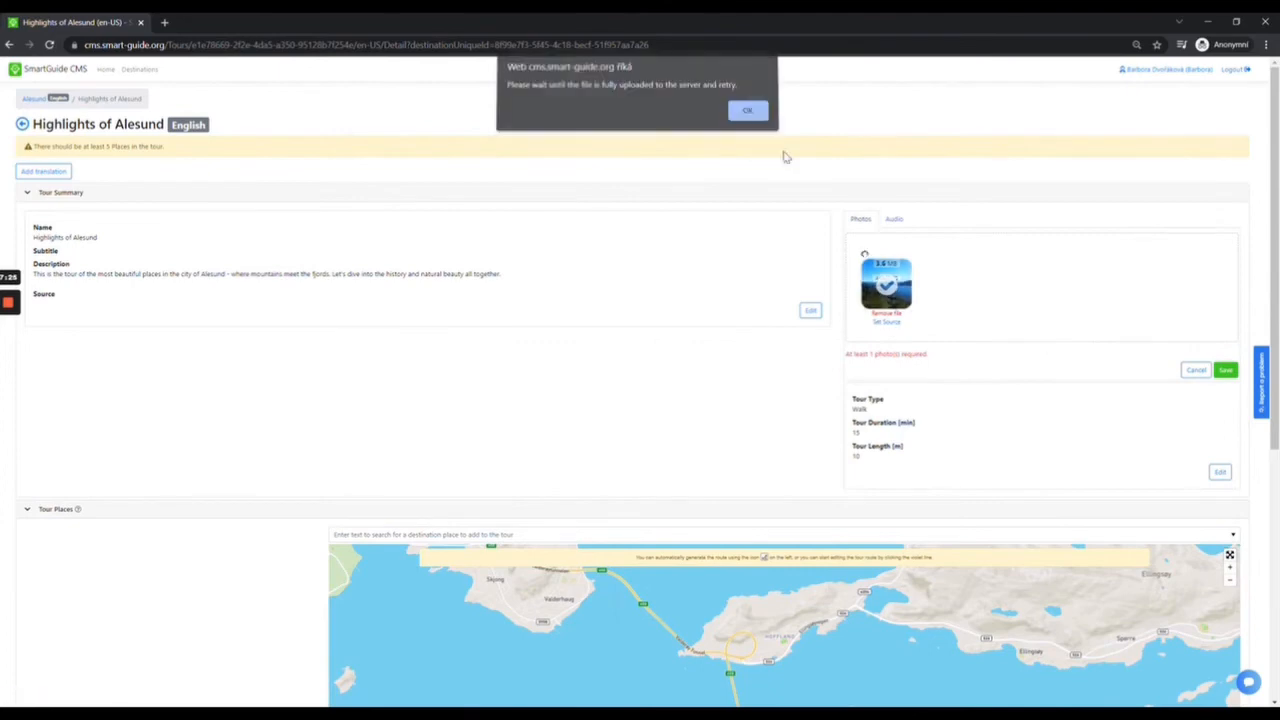
{"action": "left_click", "coordinate": [886, 312]}
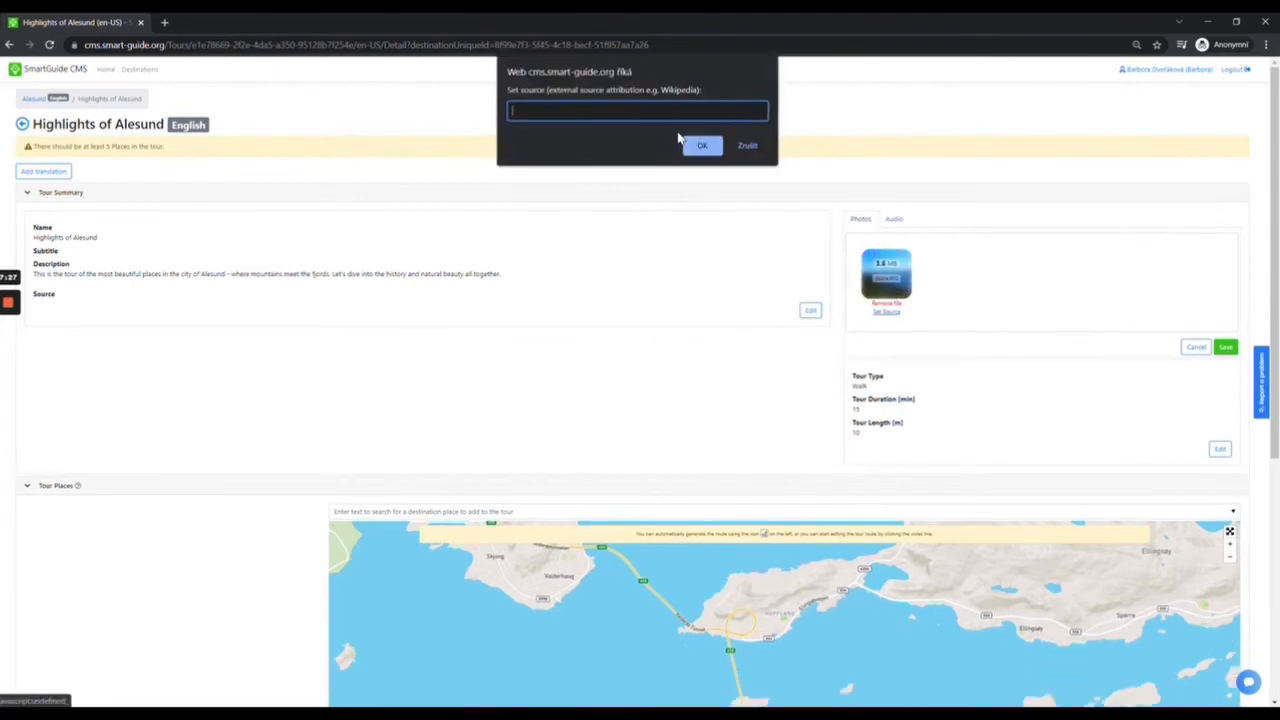
{"action": "type", "text": "Bára Dvořáková"}
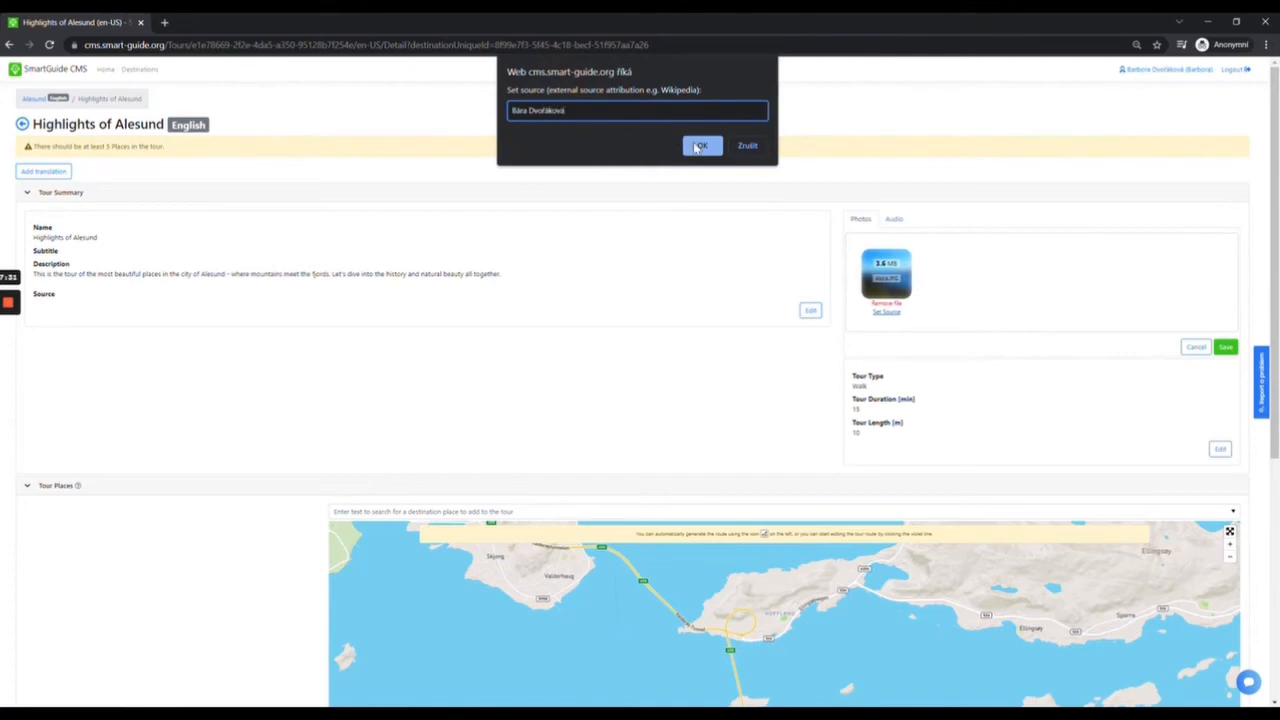
{"action": "left_click", "coordinate": [701, 146]}
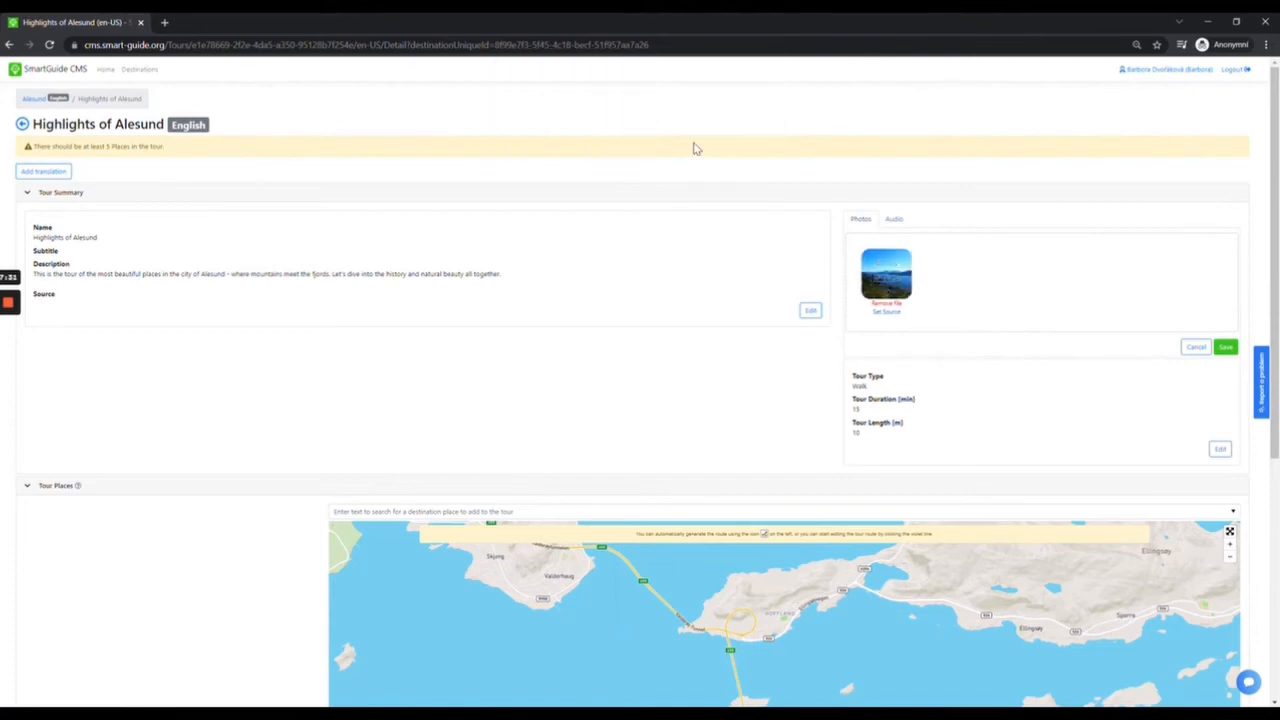
{"action": "left_click", "coordinate": [1226, 347]}
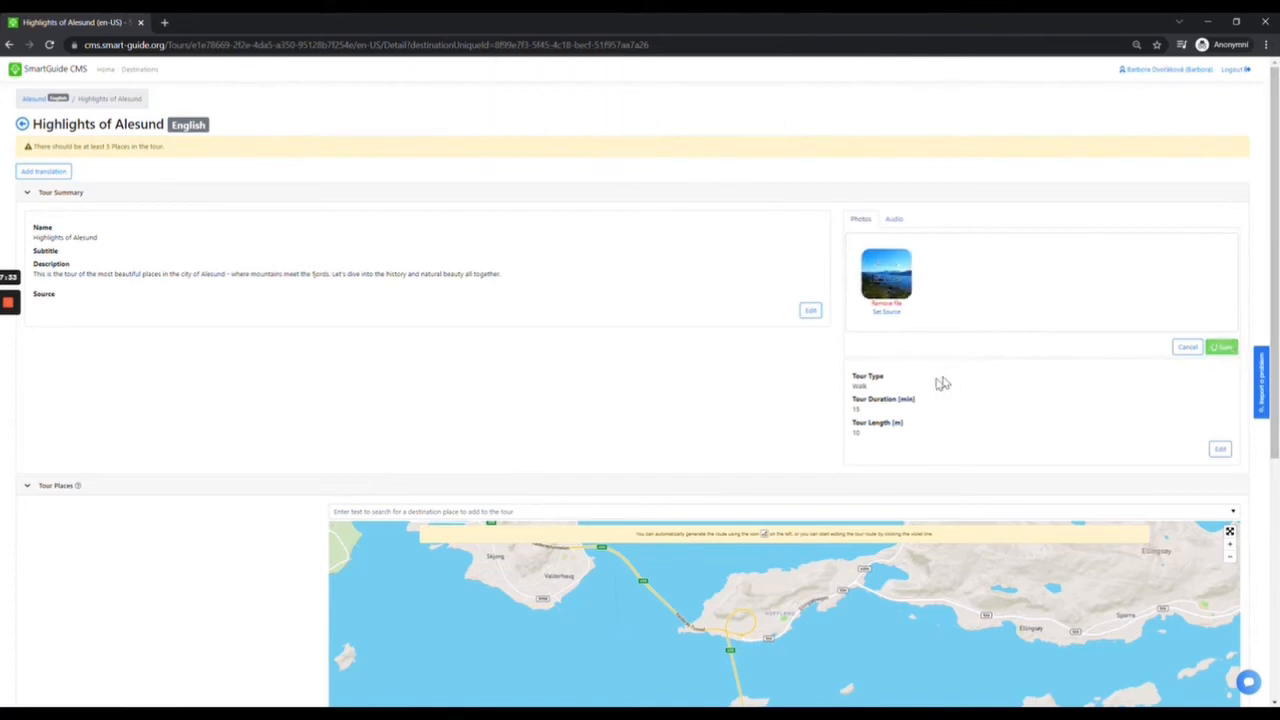
- Set the tour duration to 180 minutes and save the tour details
{"action": "scroll", "coordinate": [803, 423], "scroll_direction": "down", "scroll_amount": 3}
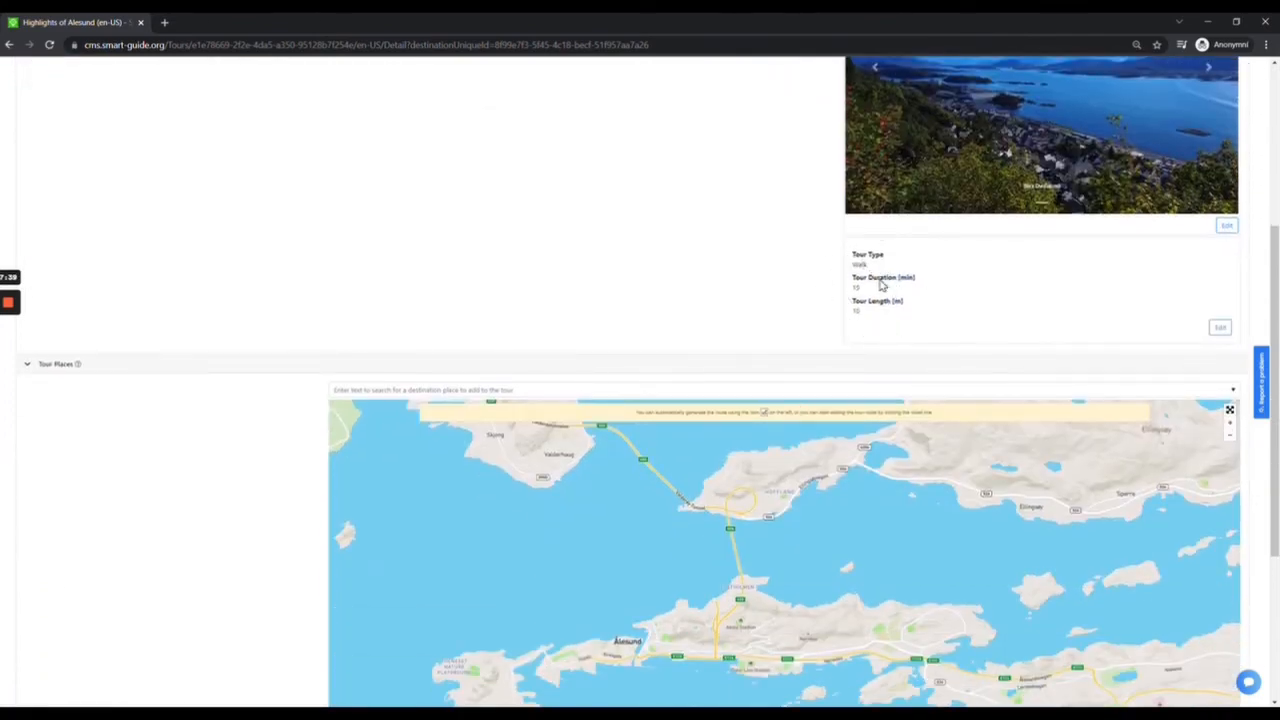
{"action": "left_click", "coordinate": [1220, 328]}
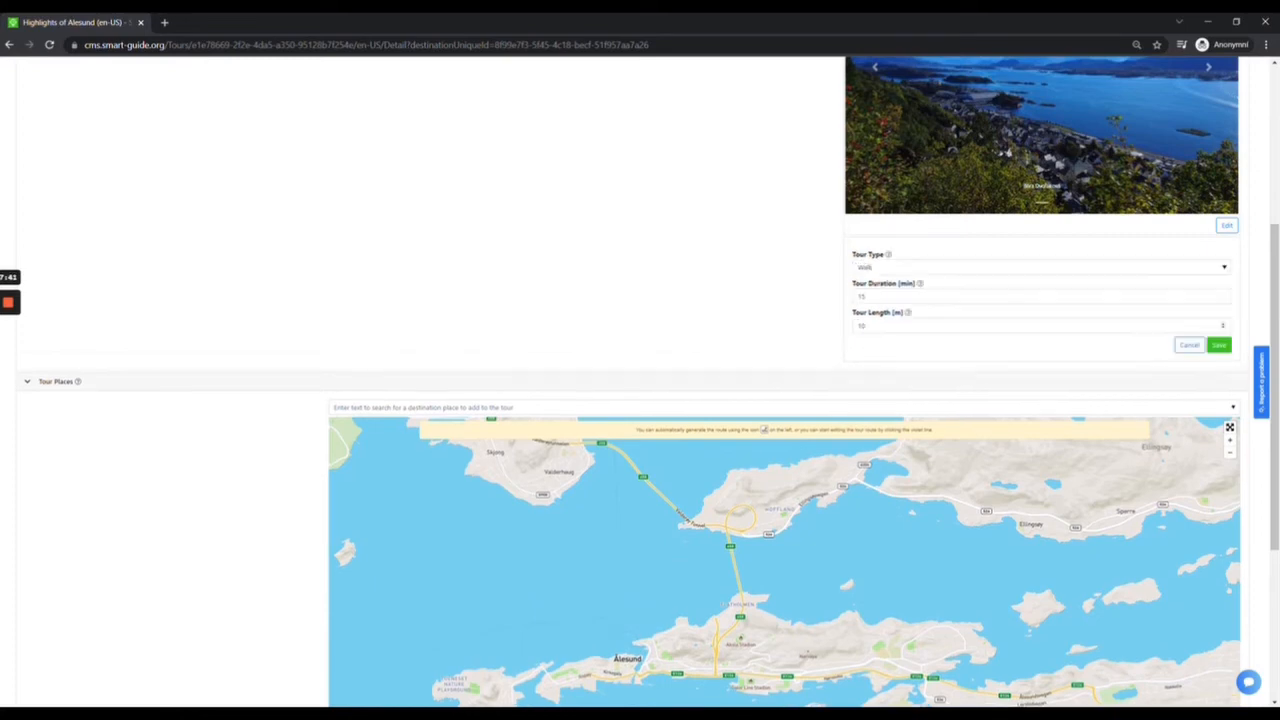
{"action": "left_click", "coordinate": [858, 293]}
{"action": "type", "text": "15"}
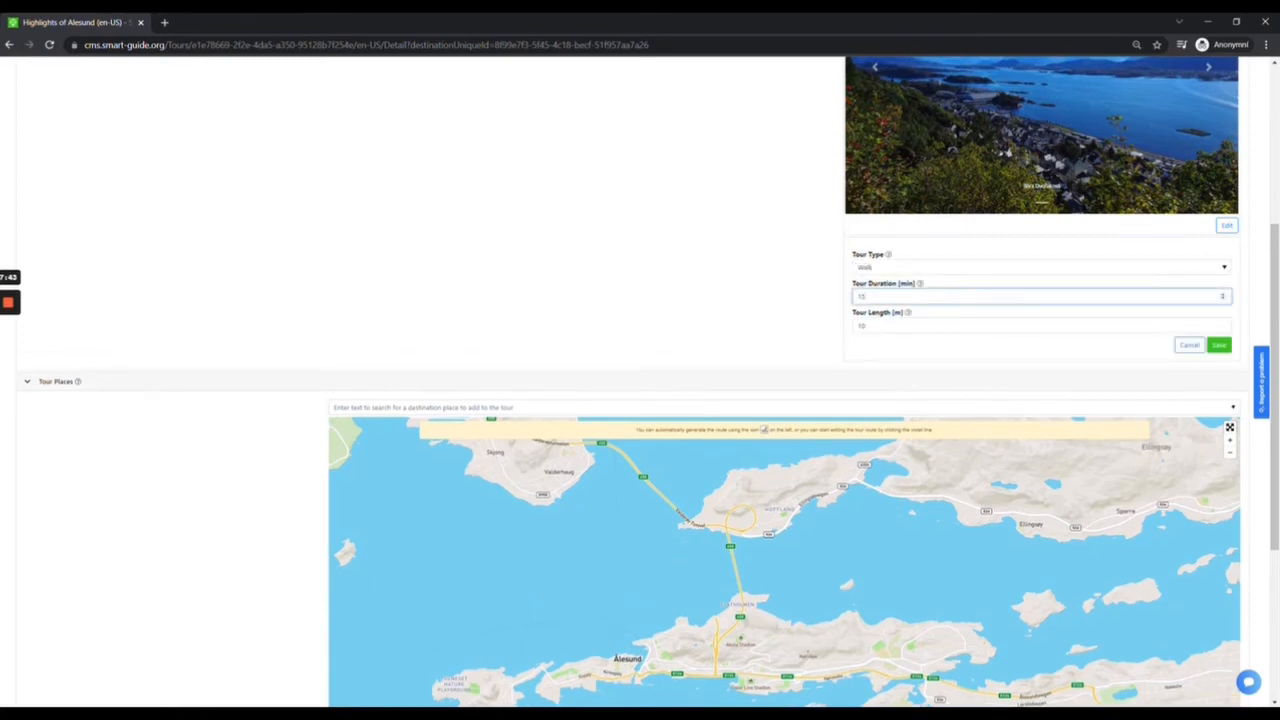
{"action": "key", "text": "BackSpace"}
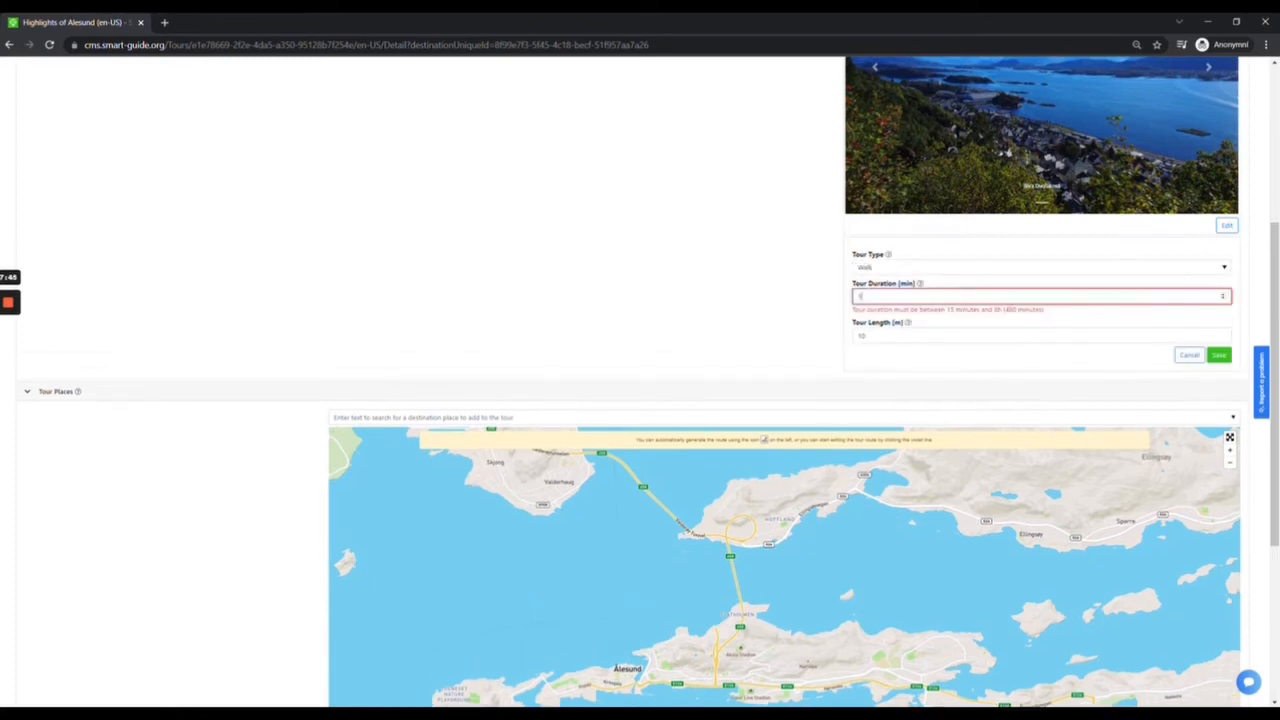
{"action": "type", "text": "80"}
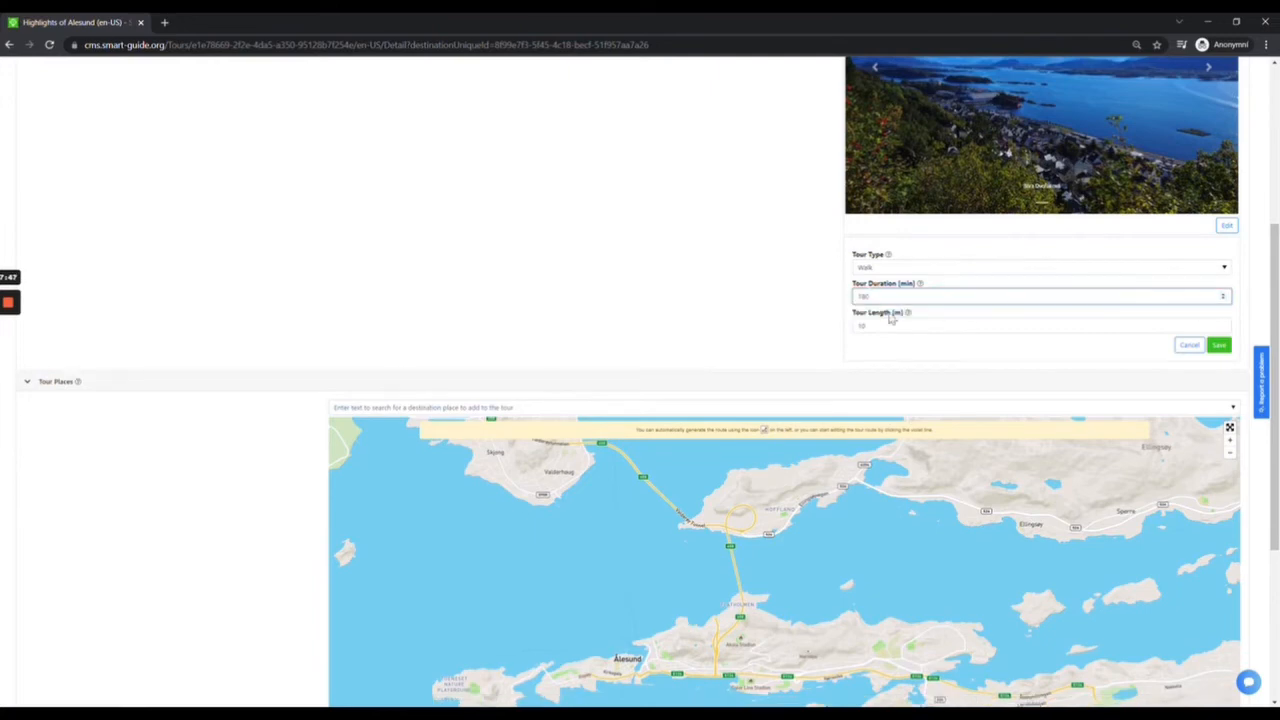
{"action": "left_click", "coordinate": [1218, 345]}
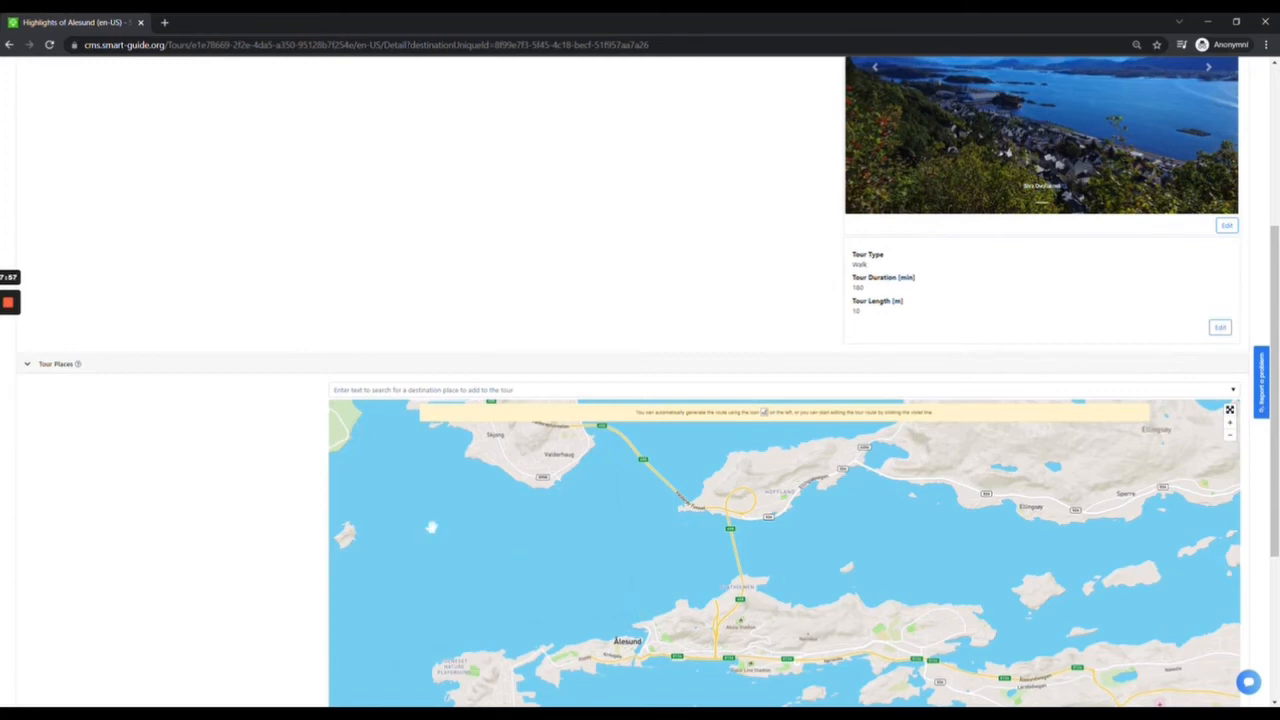
- Open the tour's audio and play the beginning of the generated narration
{"action": "scroll", "coordinate": [231, 480], "scroll_direction": "down", "scroll_amount": 2}
{"action": "scroll", "coordinate": [243, 457], "scroll_direction": "up", "scroll_amount": 2}
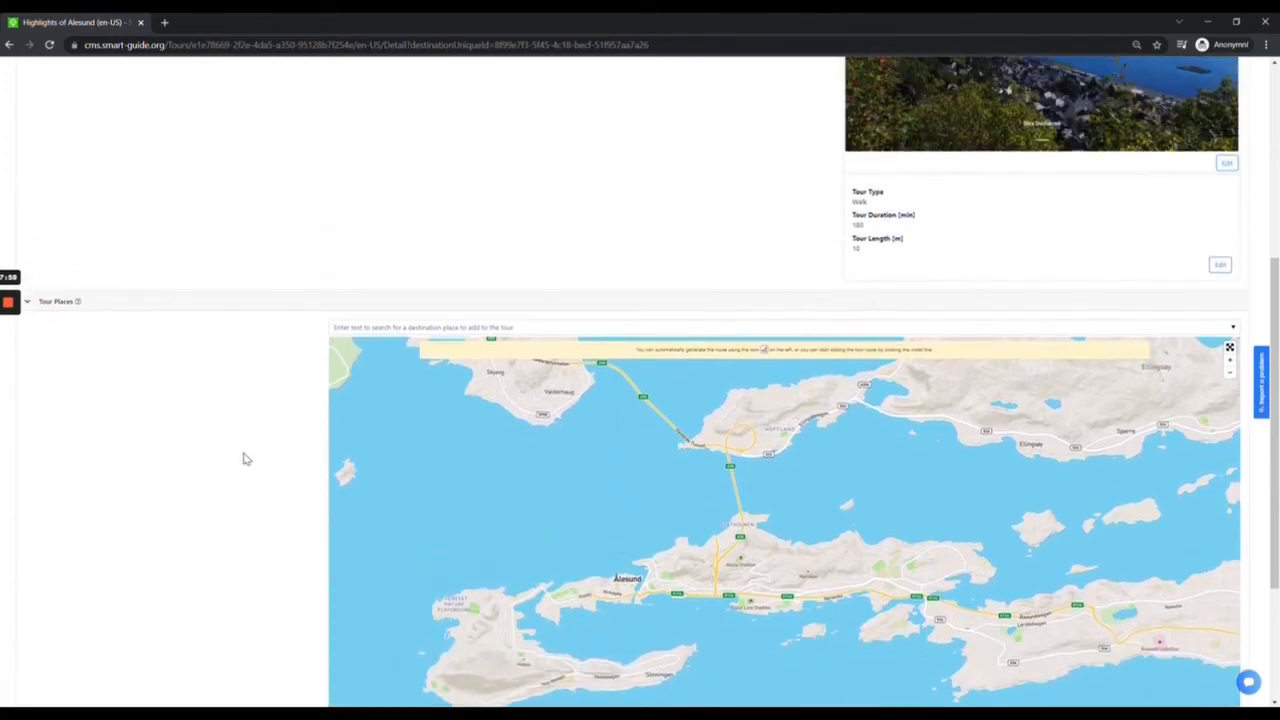
{"action": "scroll", "coordinate": [243, 457], "scroll_direction": "up", "scroll_amount": 5}
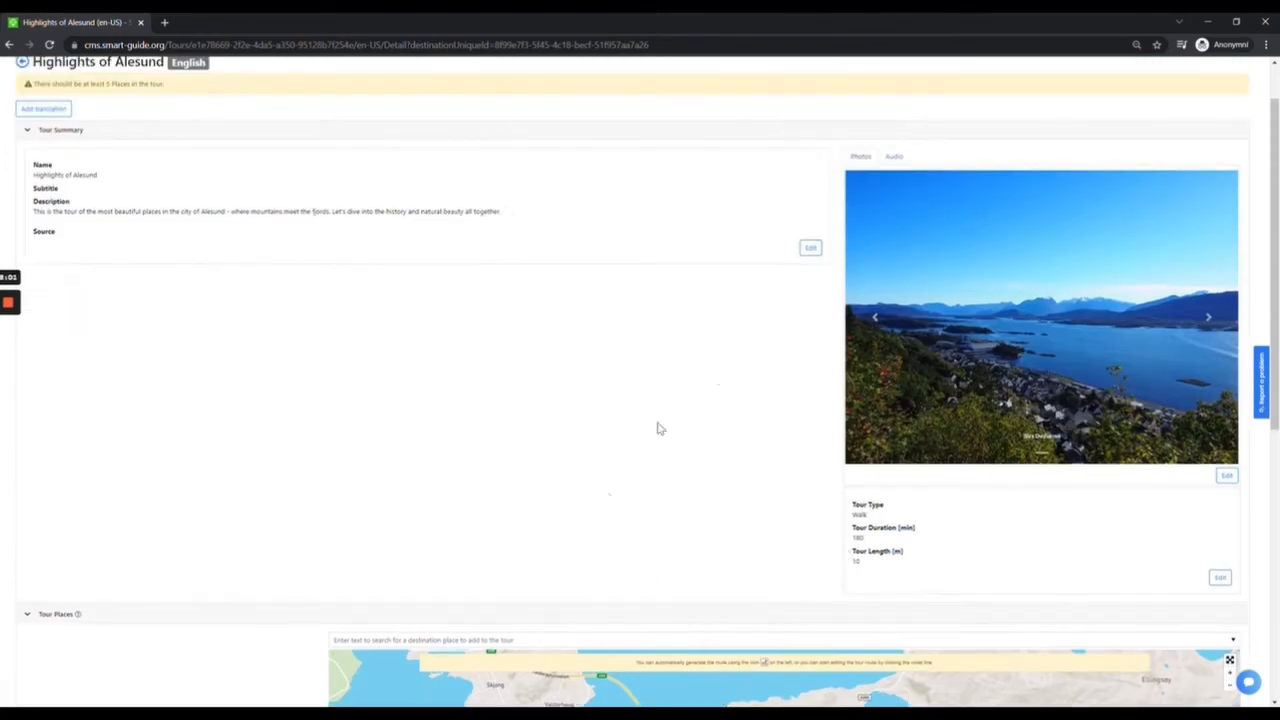
{"action": "left_click", "coordinate": [897, 158]}
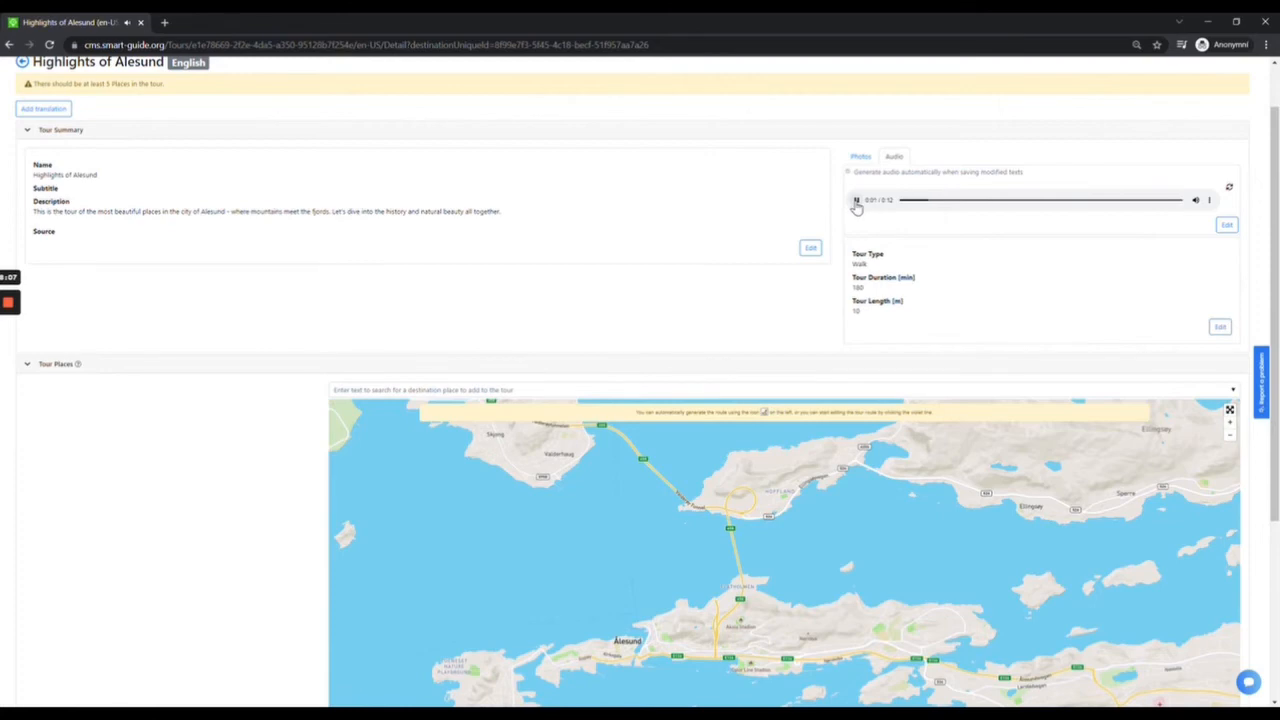
- Look through the available destination places and add Jugendstilsenteret as the first place of the tour
{"action": "scroll", "coordinate": [743, 323], "scroll_direction": "down", "scroll_amount": 1}
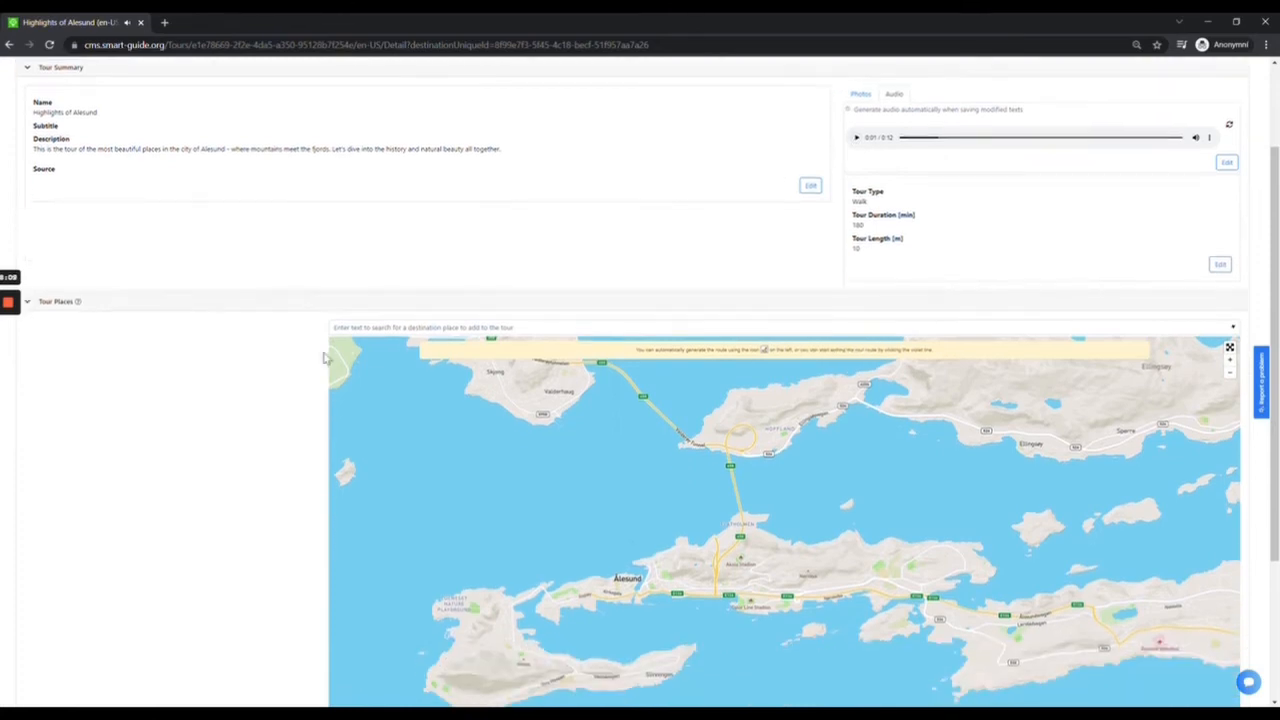
{"action": "scroll", "coordinate": [229, 437], "scroll_direction": "down", "scroll_amount": 2}
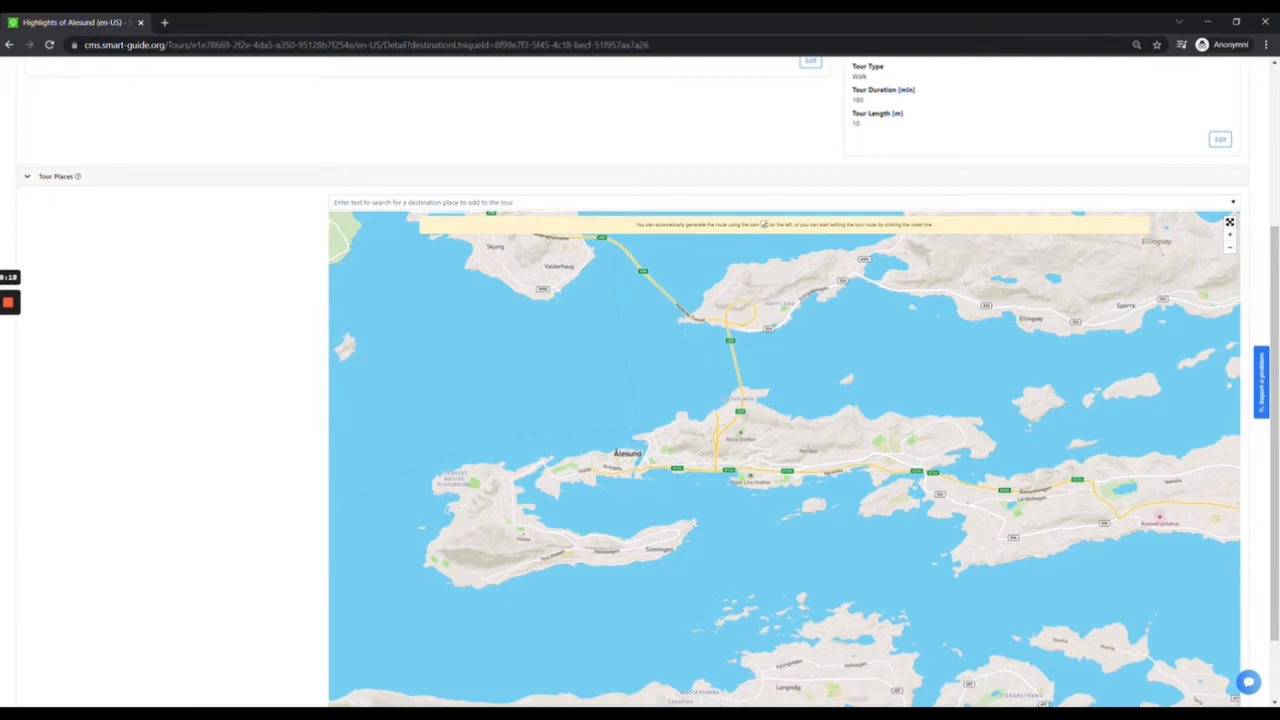
{"action": "left_click", "coordinate": [484, 202]}
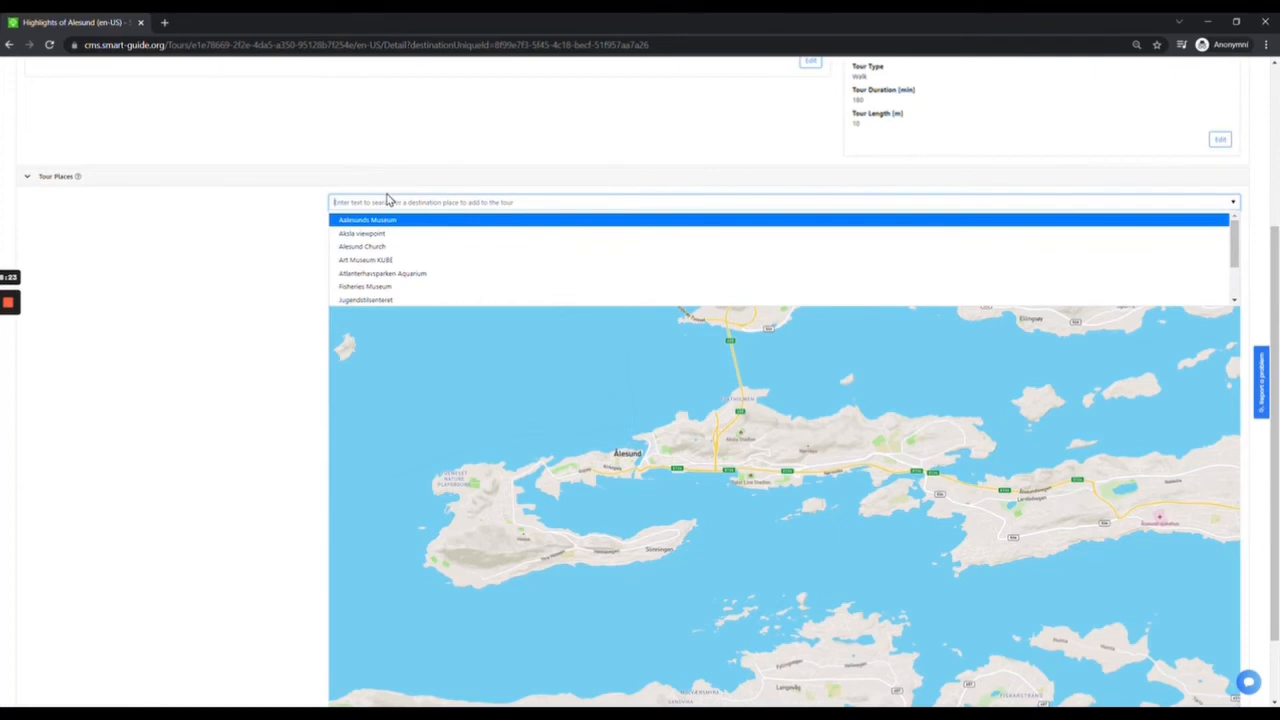
{"action": "scroll", "coordinate": [545, 274], "scroll_direction": "down", "scroll_amount": 1}
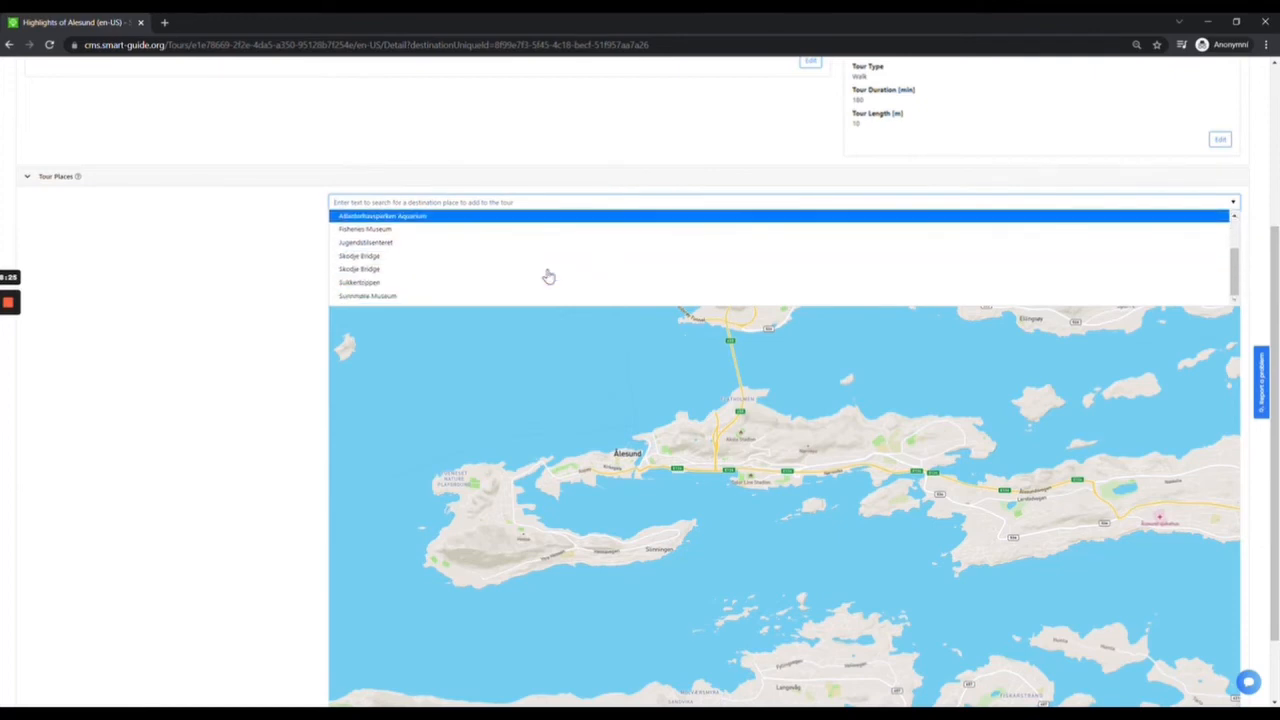
{"action": "scroll", "coordinate": [546, 275], "scroll_direction": "up", "scroll_amount": 1}
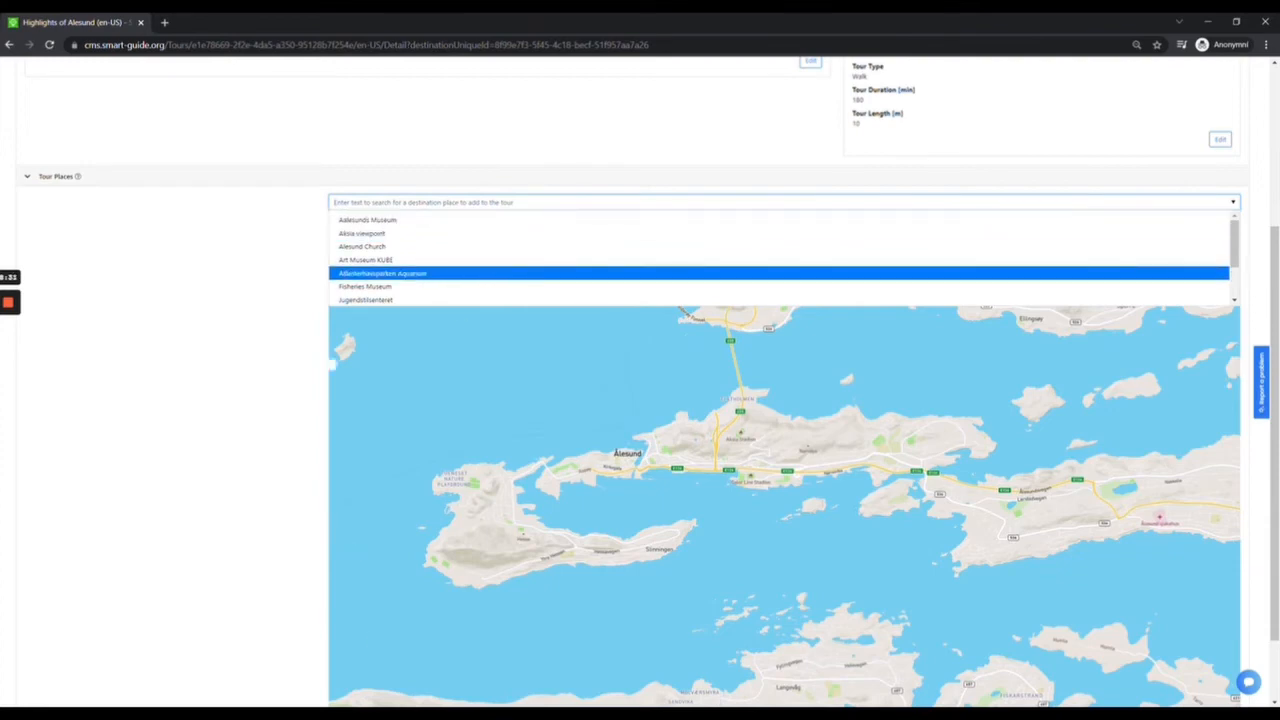
{"action": "scroll", "coordinate": [431, 231], "scroll_direction": "down", "scroll_amount": 3}
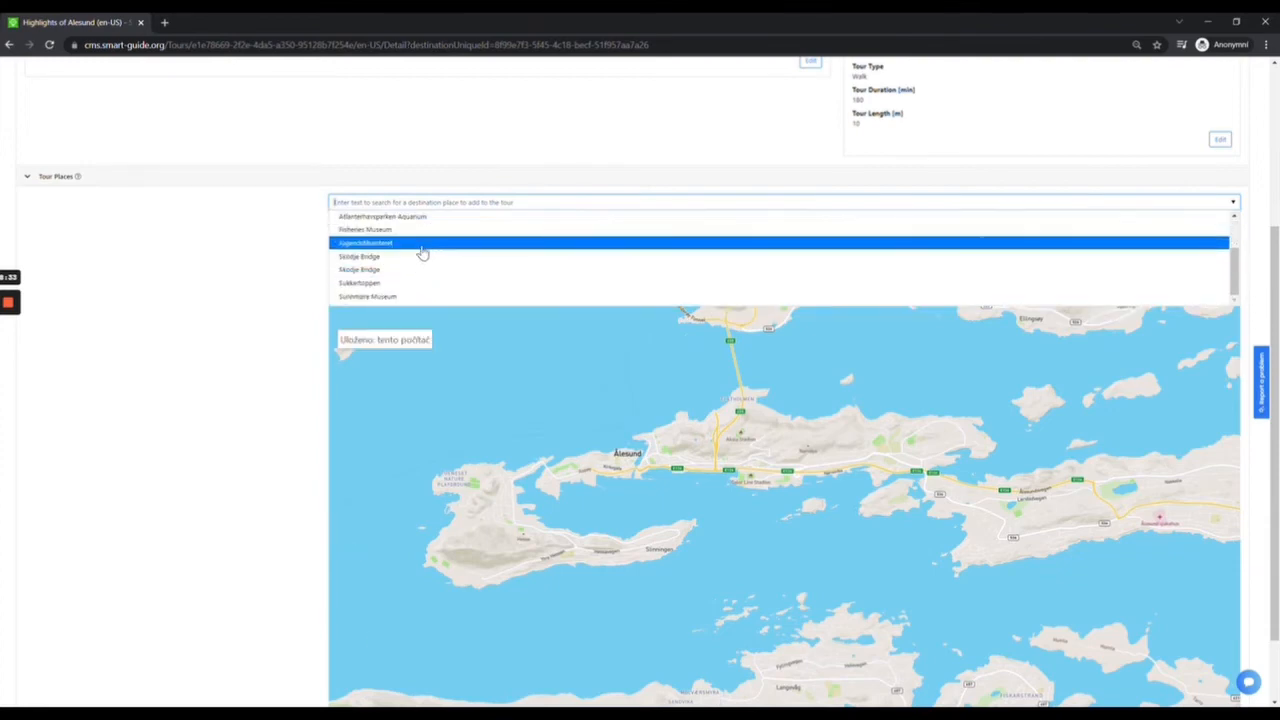
{"action": "left_click", "coordinate": [421, 250]}
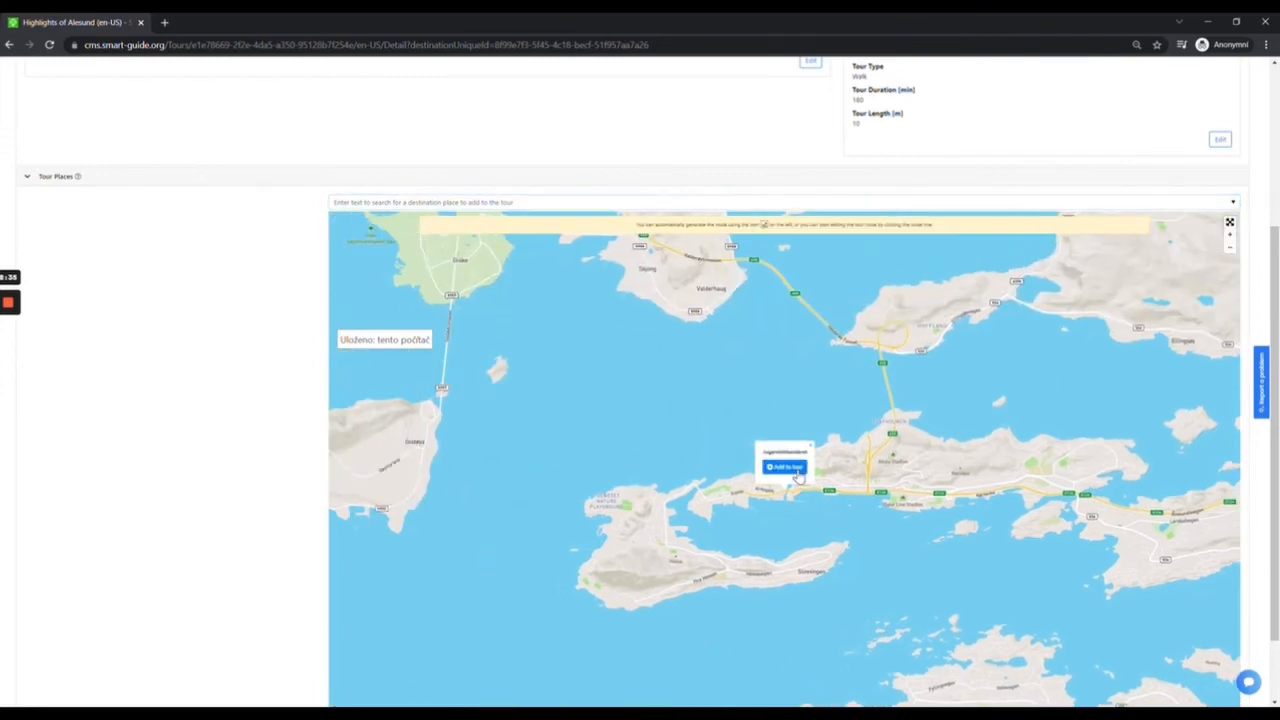
{"action": "left_click", "coordinate": [799, 473]}
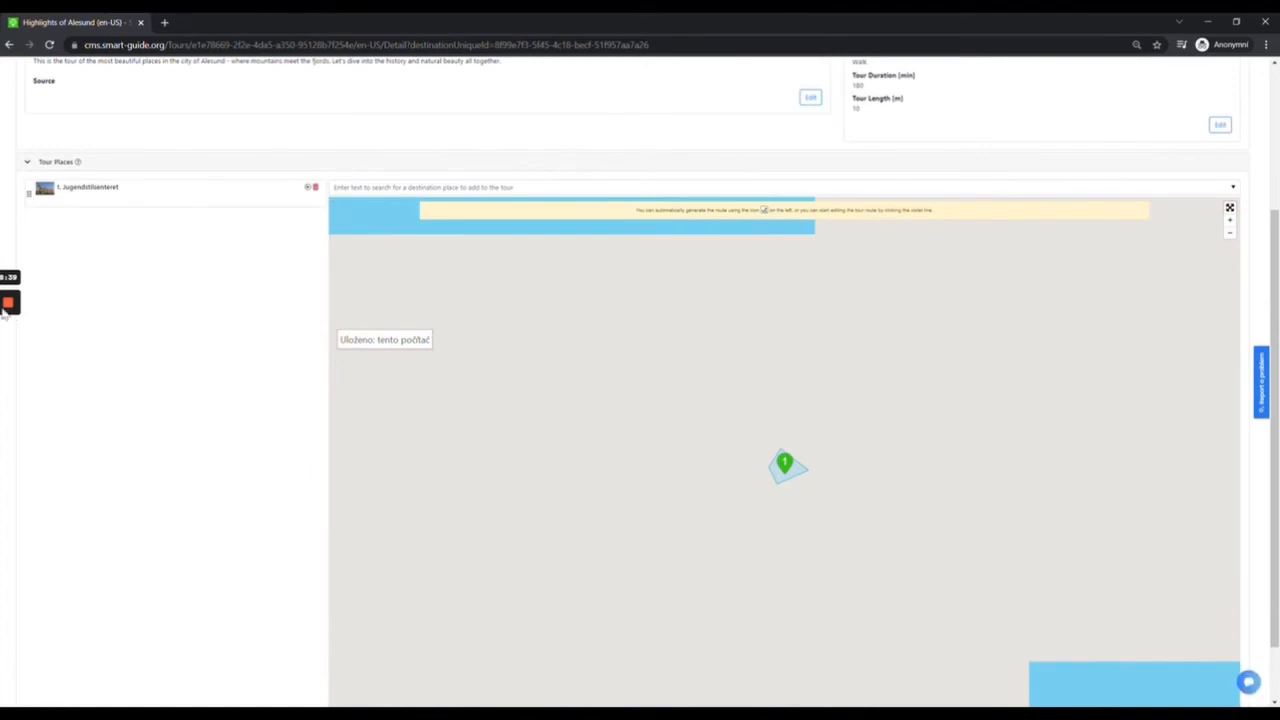
{"action": "mouse_move", "coordinate": [8, 308]}
{"action": "left_click", "coordinate": [10, 354]}
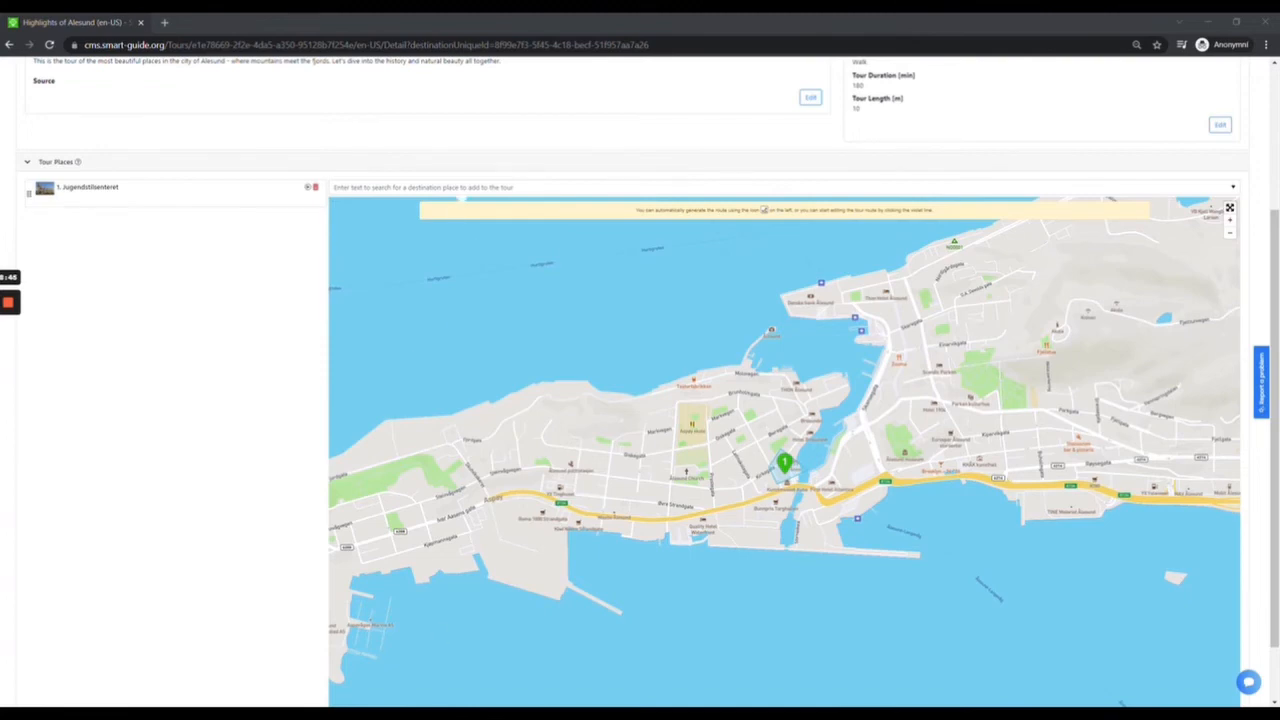
- Add Sunnmøre Museum as the second place of the tour and Fisheries Museum as the third
{"action": "left_click", "coordinate": [465, 188]}
{"action": "scroll", "coordinate": [445, 262], "scroll_direction": "down", "scroll_amount": 1}
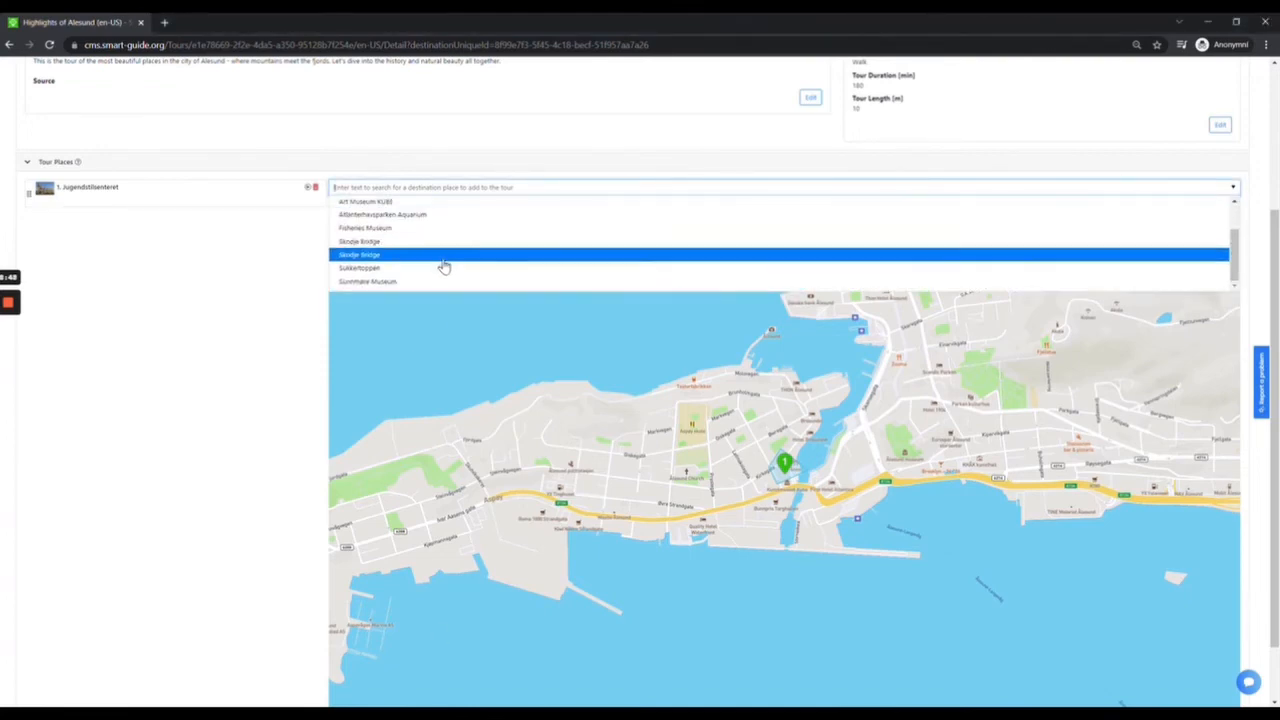
{"action": "left_click", "coordinate": [443, 281]}
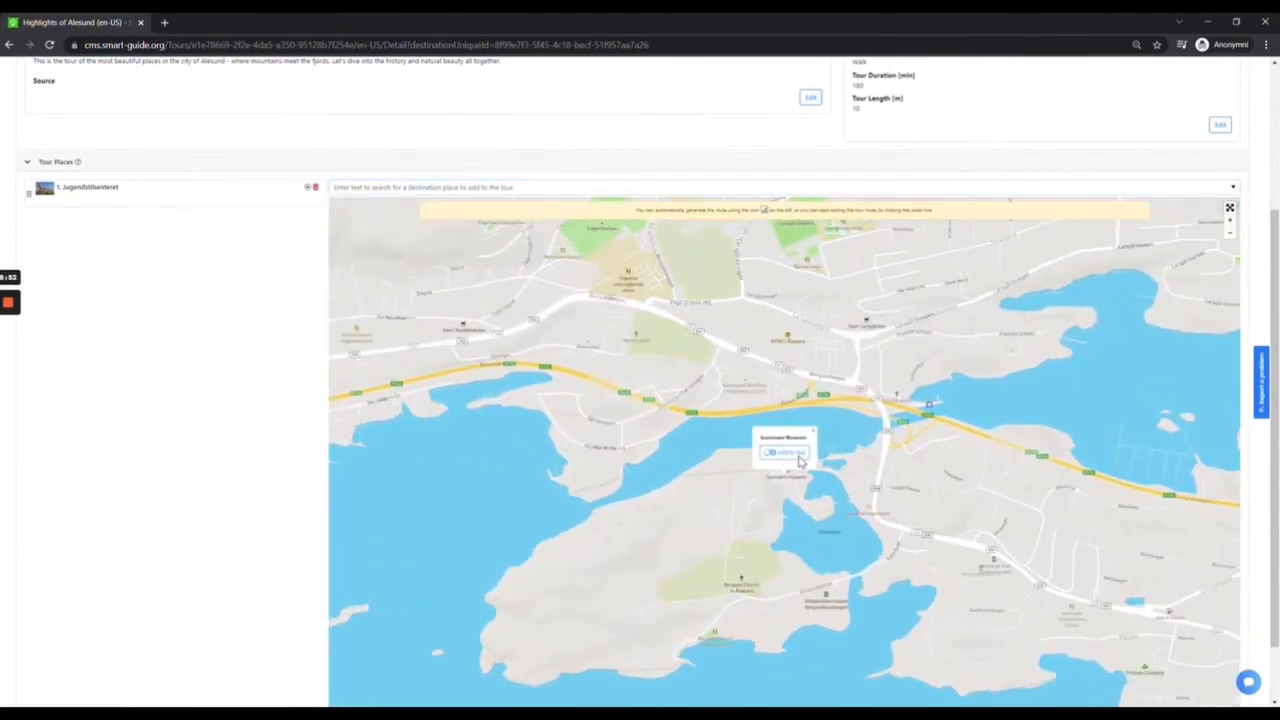
{"action": "left_click", "coordinate": [785, 452]}
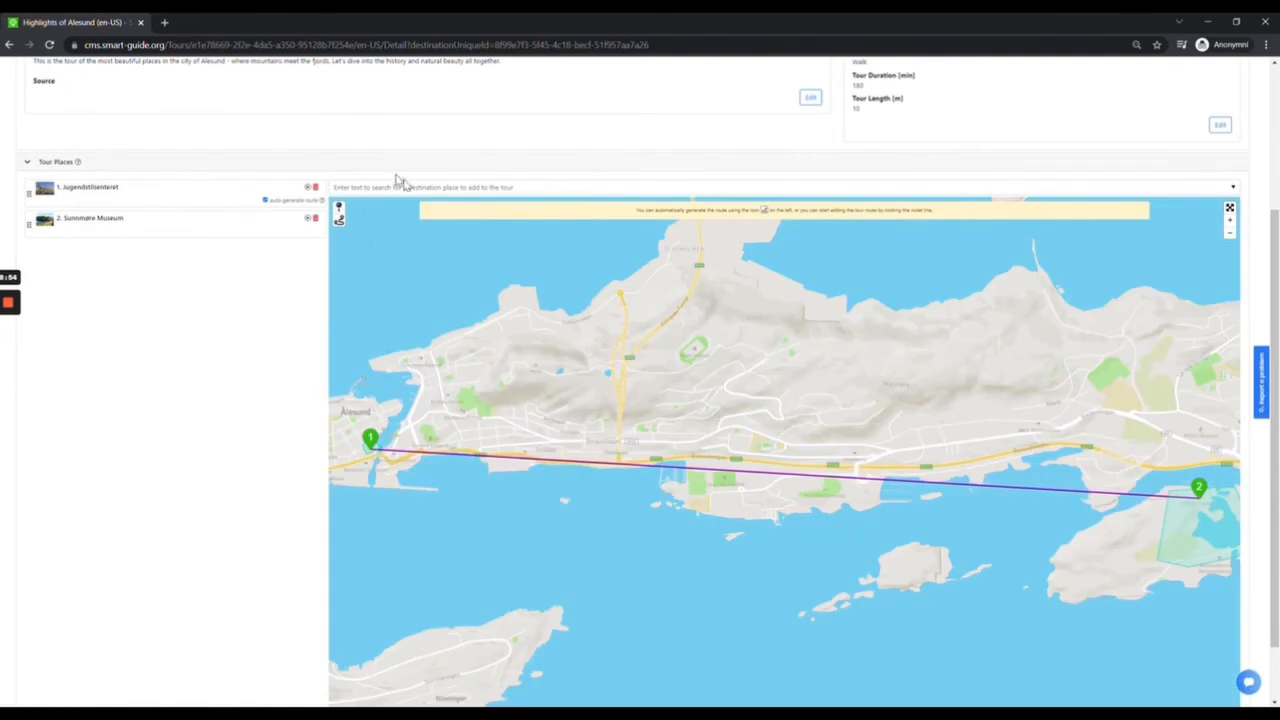
{"action": "left_click", "coordinate": [400, 187]}
{"action": "scroll", "coordinate": [403, 266], "scroll_direction": "down", "scroll_amount": 1}
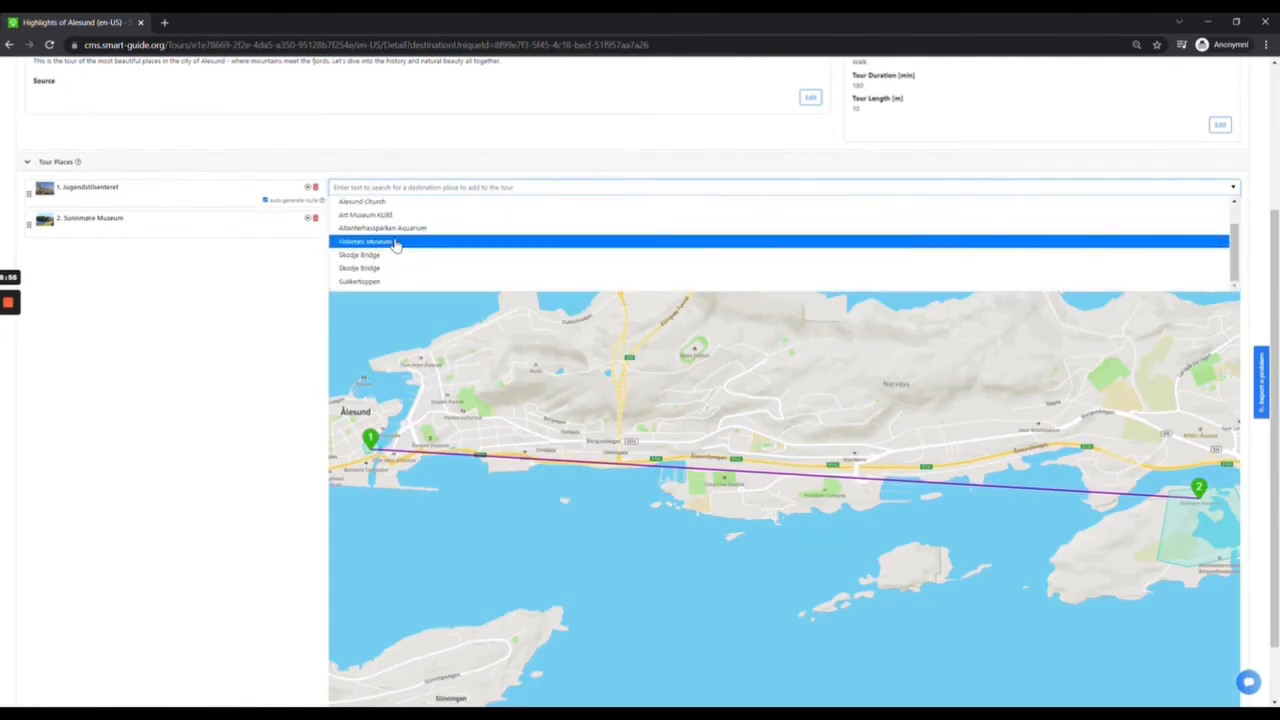
{"action": "left_click", "coordinate": [394, 246]}
{"action": "left_click", "coordinate": [785, 452]}
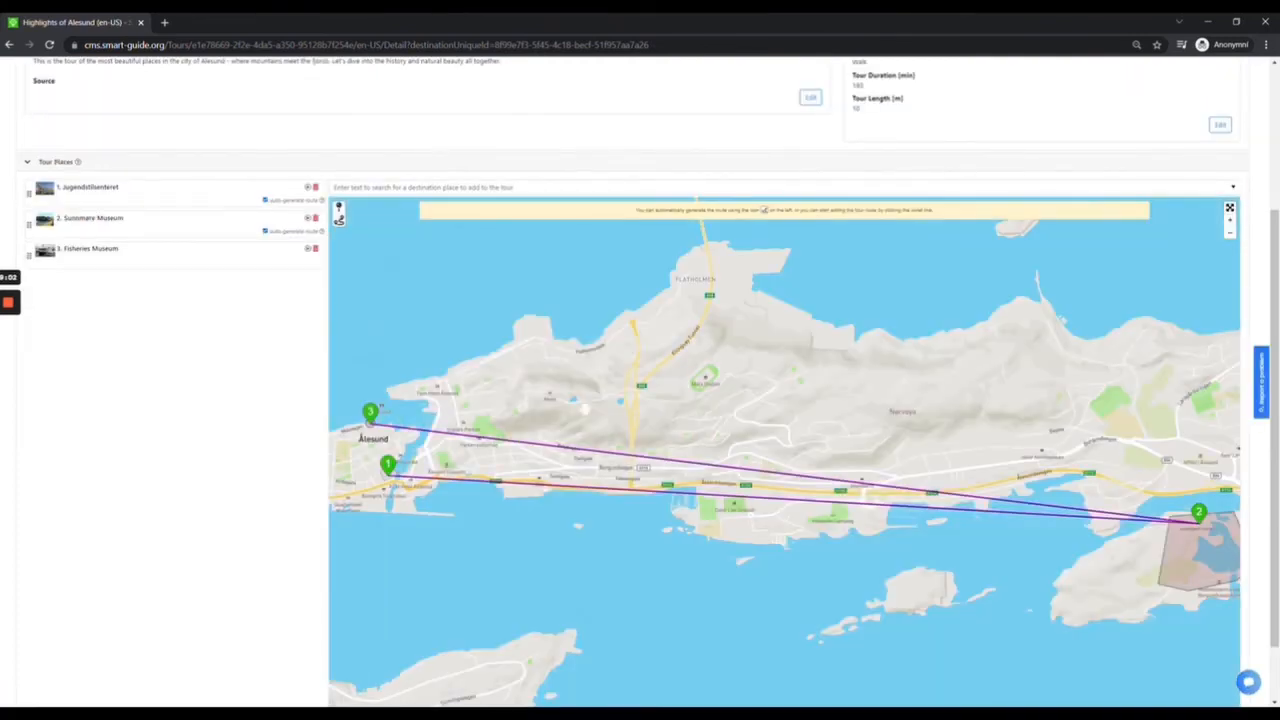
- Add Aalesunds Museum as the fourth place of the tour and Atlanterhavsparken Aquarium as the fifth
{"action": "left_click", "coordinate": [352, 190]}
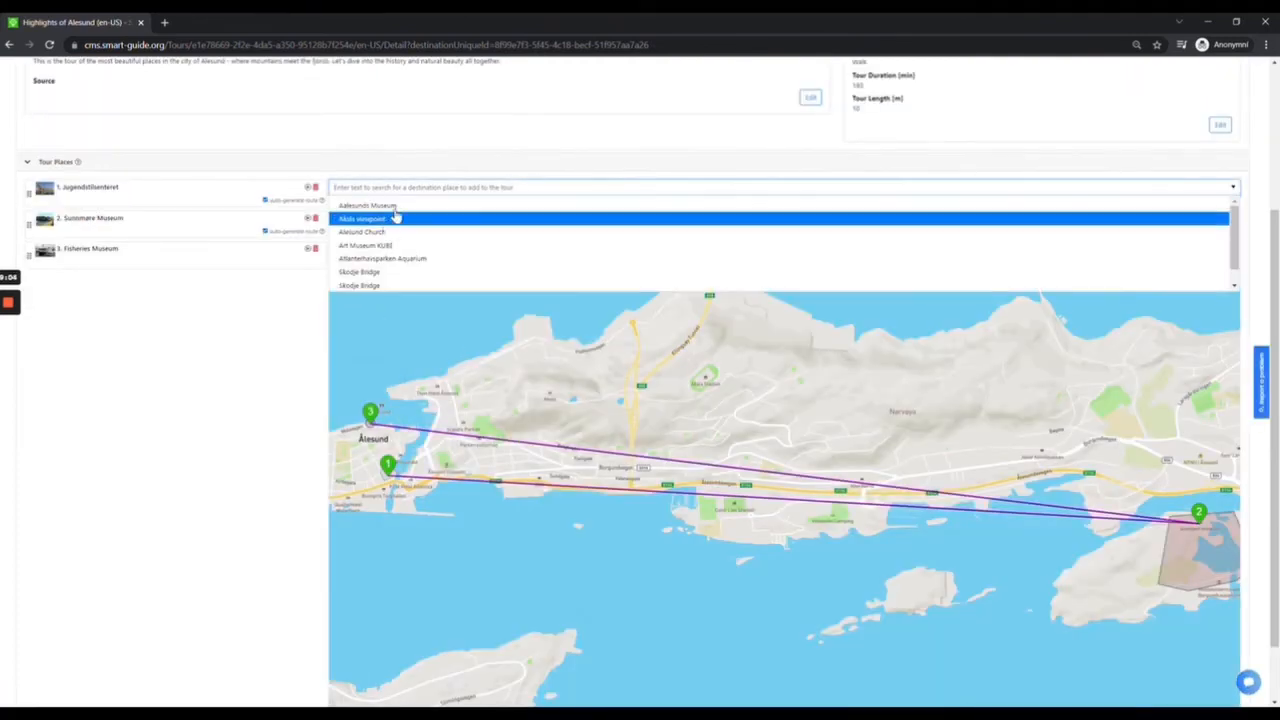
{"action": "left_click", "coordinate": [398, 207]}
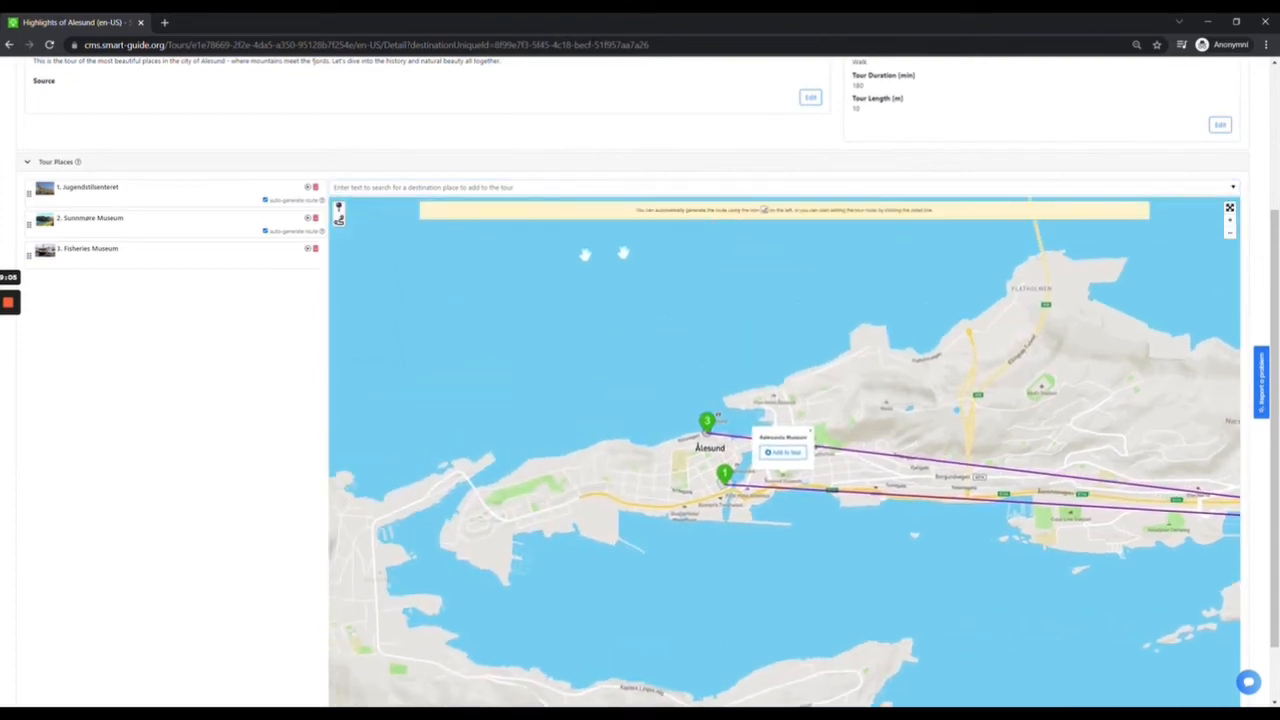
{"action": "left_click", "coordinate": [785, 452]}
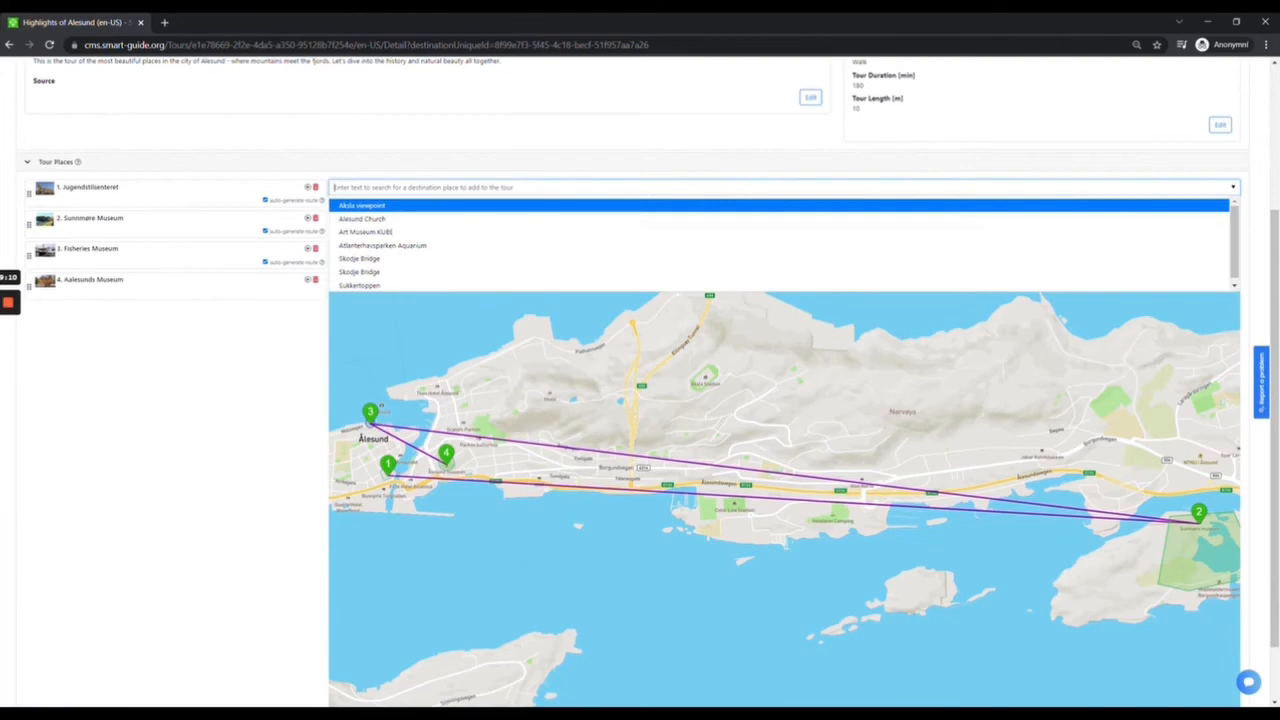
{"action": "left_click", "coordinate": [477, 245]}
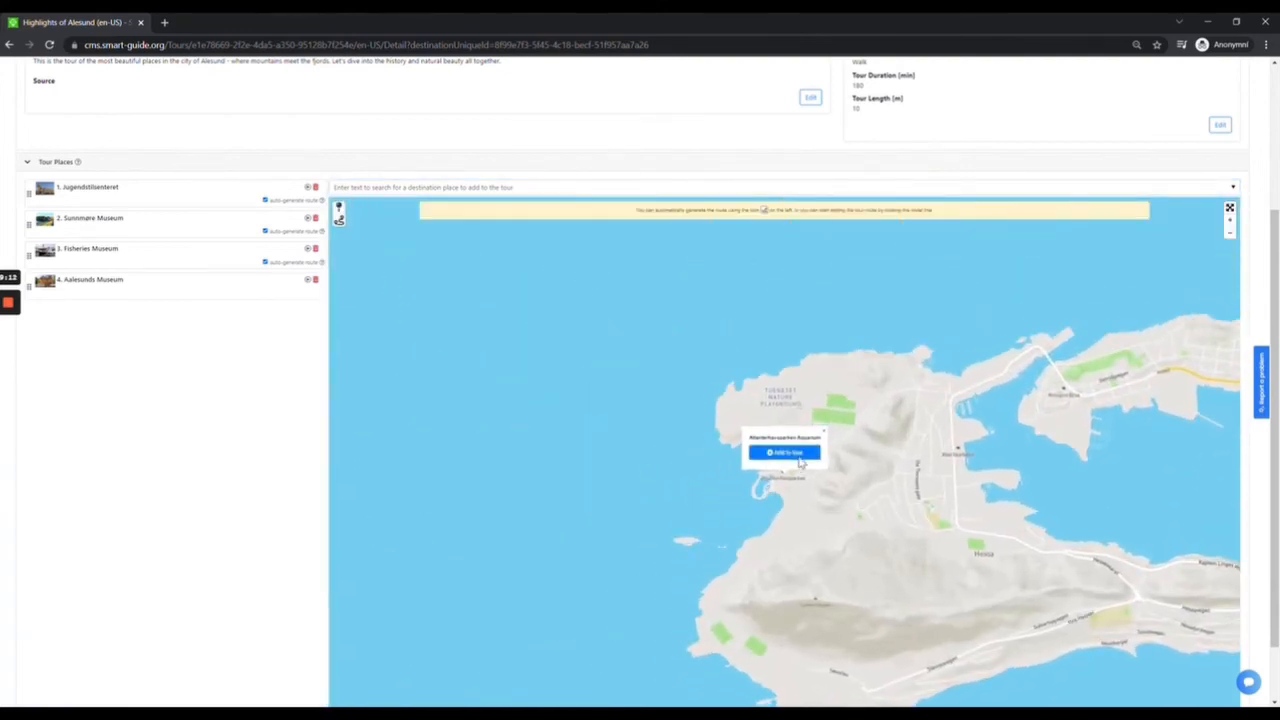
{"action": "left_click", "coordinate": [781, 453]}
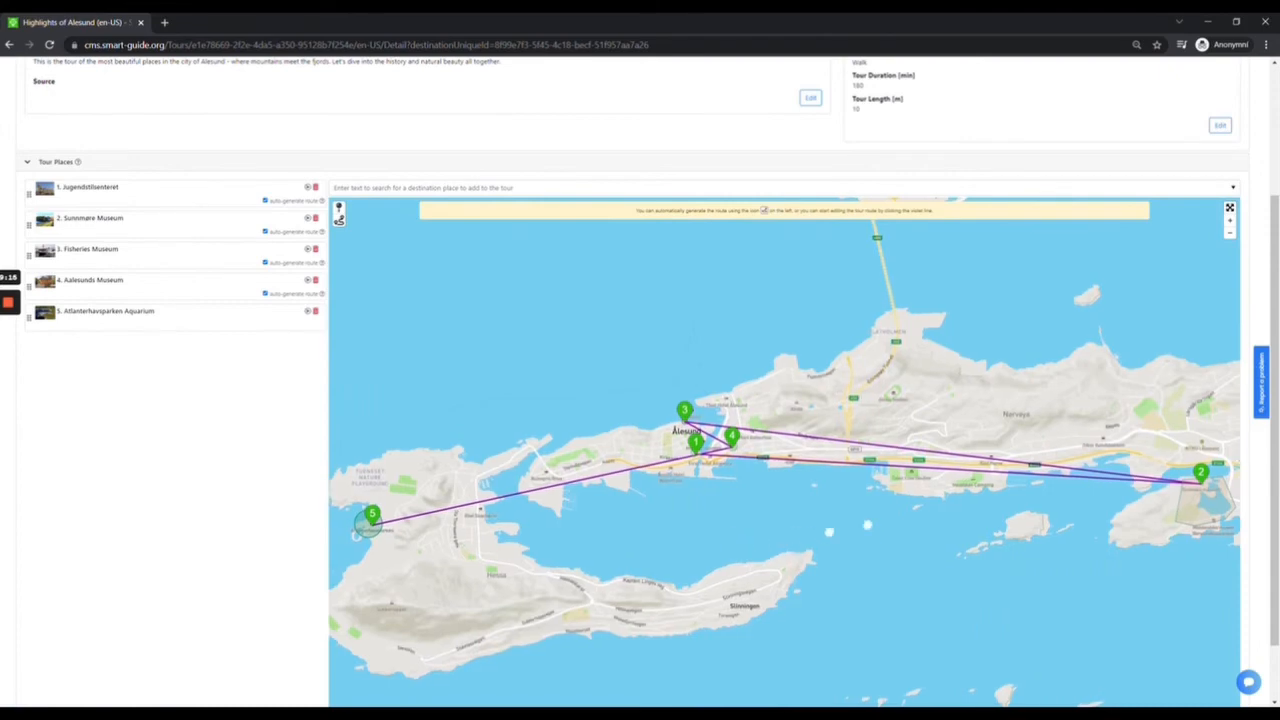
{"action": "left_click_drag", "start_coordinate": [792, 537], "coordinate": [829, 515]}
{"action": "left_click_drag", "start_coordinate": [891, 523], "coordinate": [856, 538]}
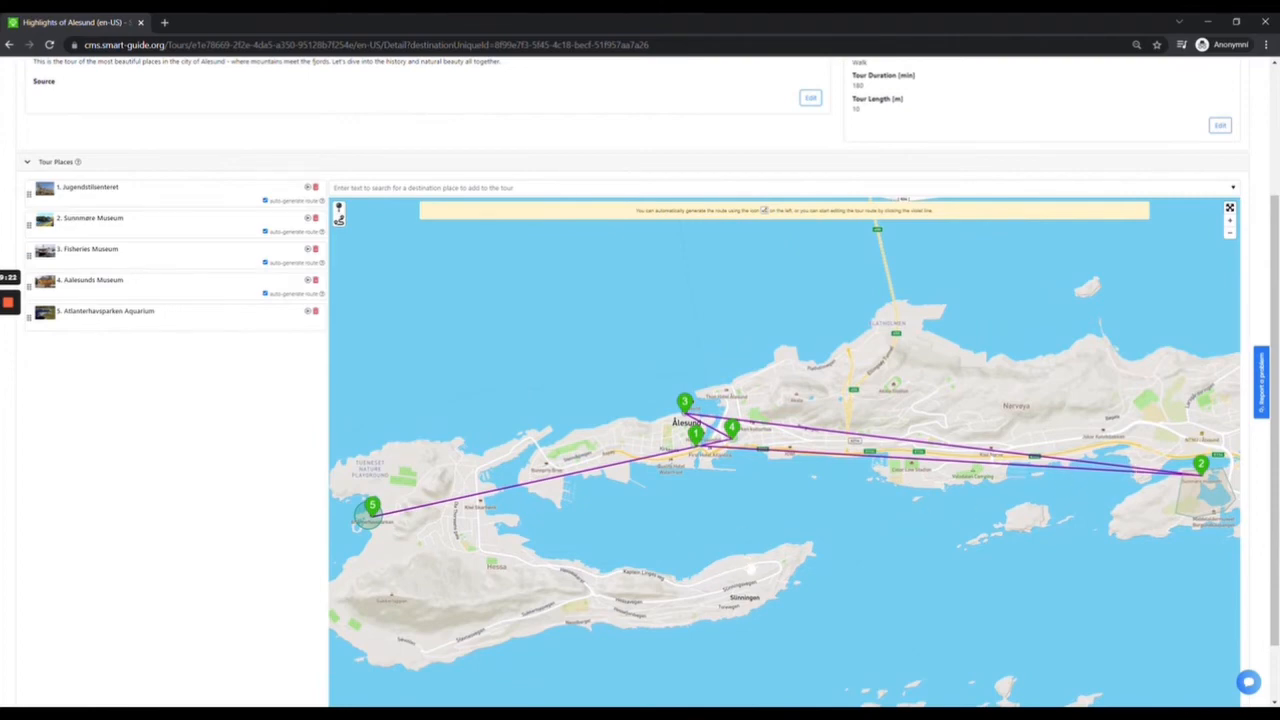
- Reorder the tour places so that Sunnmøre Museum comes first and Aalesunds Museum second, ahead of Jugendstilsenteret
{"action": "left_click_drag", "start_coordinate": [30, 224], "coordinate": [40, 200]}
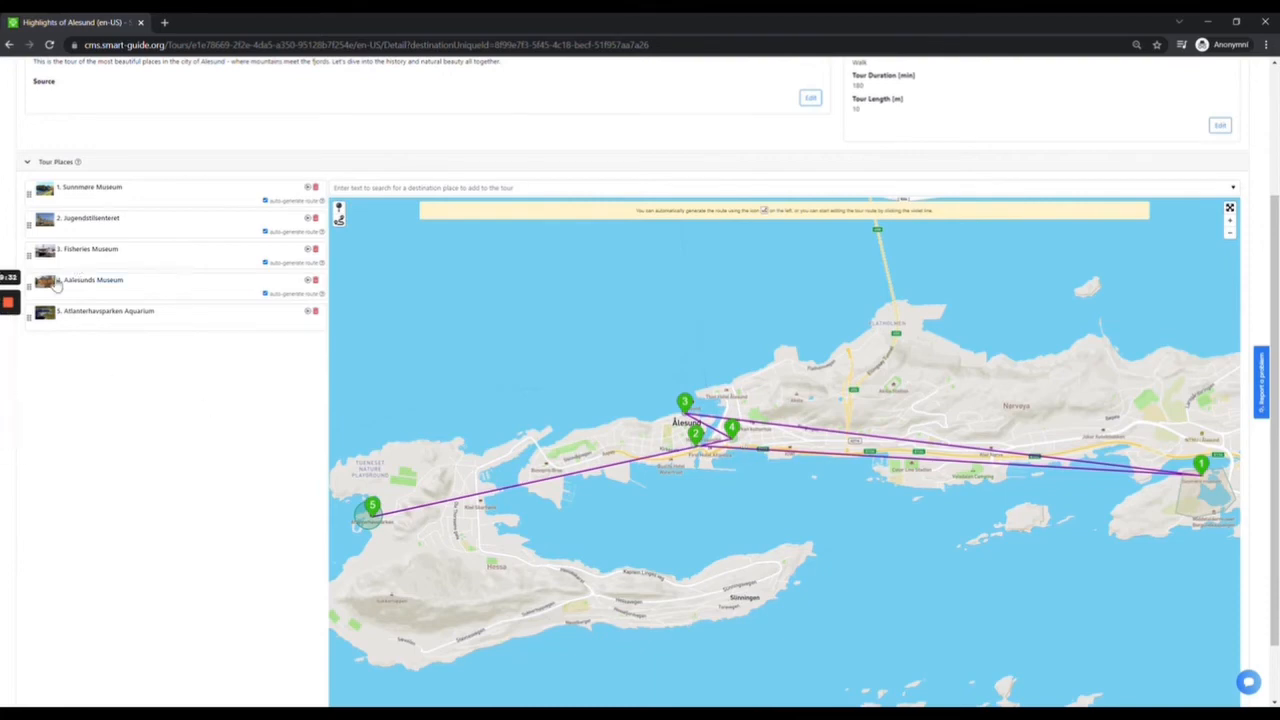
{"action": "left_click_drag", "start_coordinate": [29, 283], "coordinate": [29, 223]}
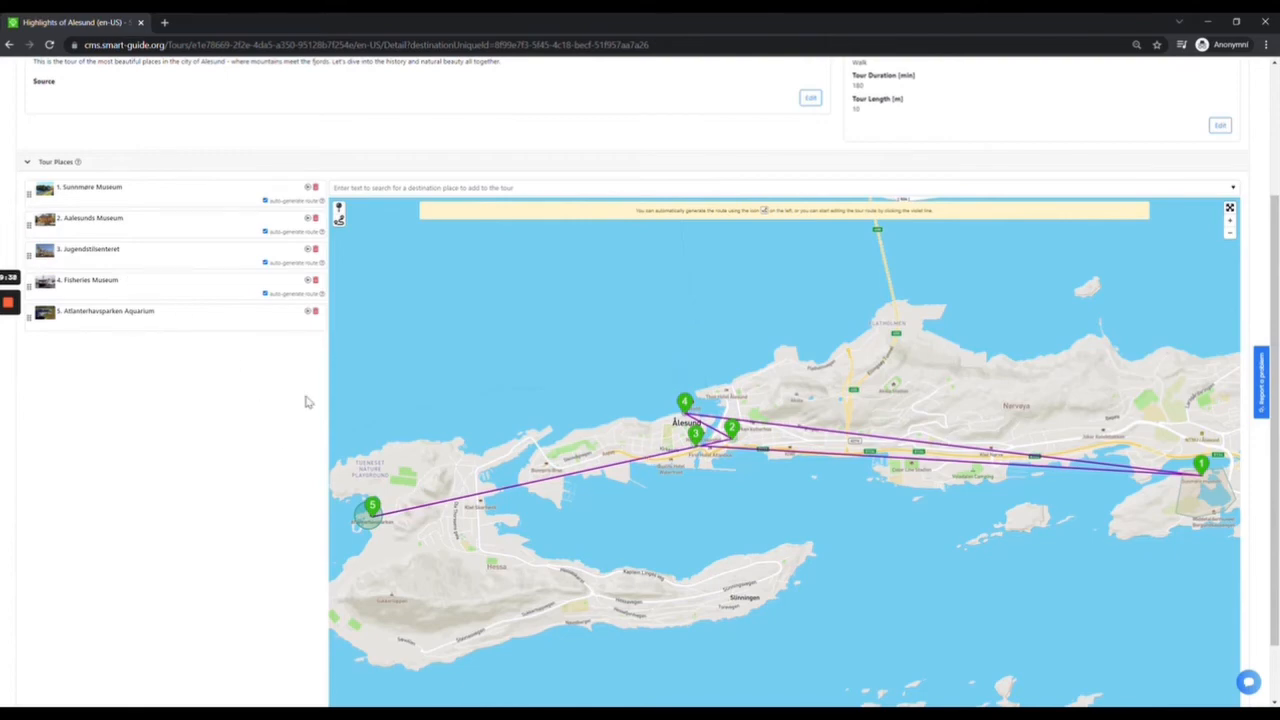
{"action": "scroll", "coordinate": [445, 331], "scroll_direction": "down", "scroll_amount": 1}
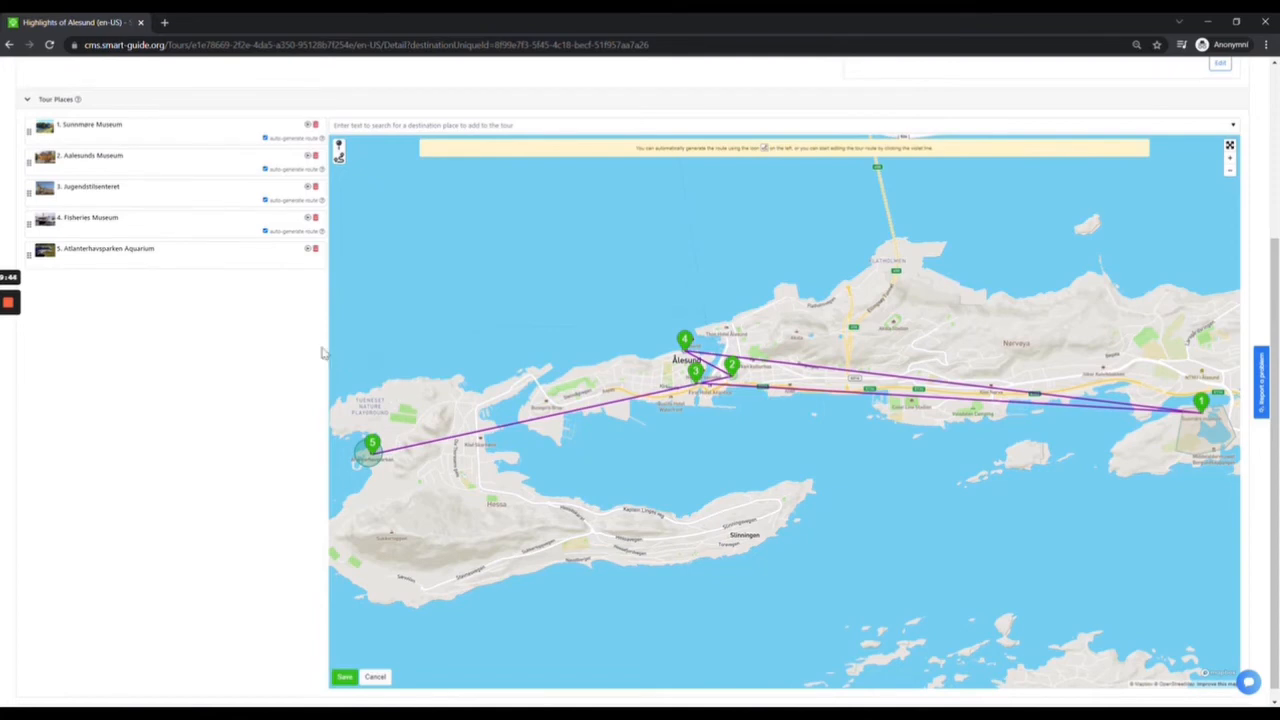
- Generate the route automatically around the five tour places and check its course on the map
{"action": "left_click", "coordinate": [339, 157]}
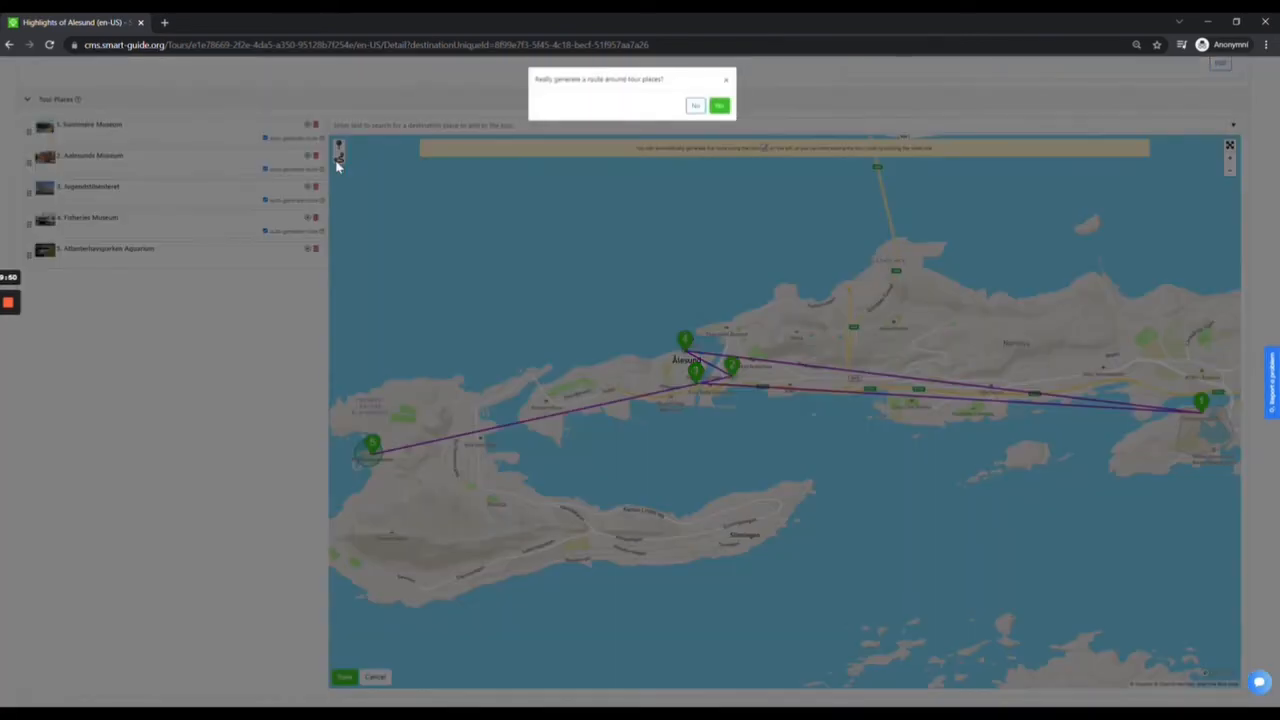
{"action": "left_click", "coordinate": [720, 108]}
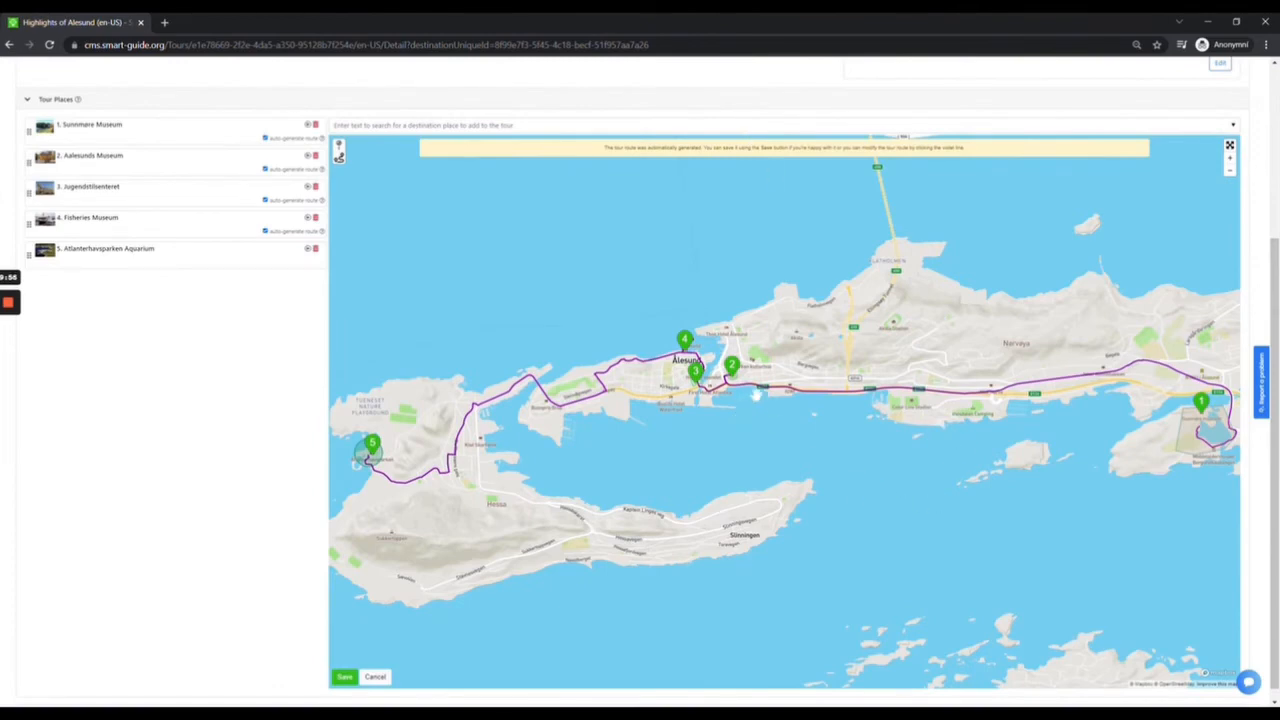
{"action": "scroll", "coordinate": [745, 382], "scroll_direction": "up", "scroll_amount": 5}
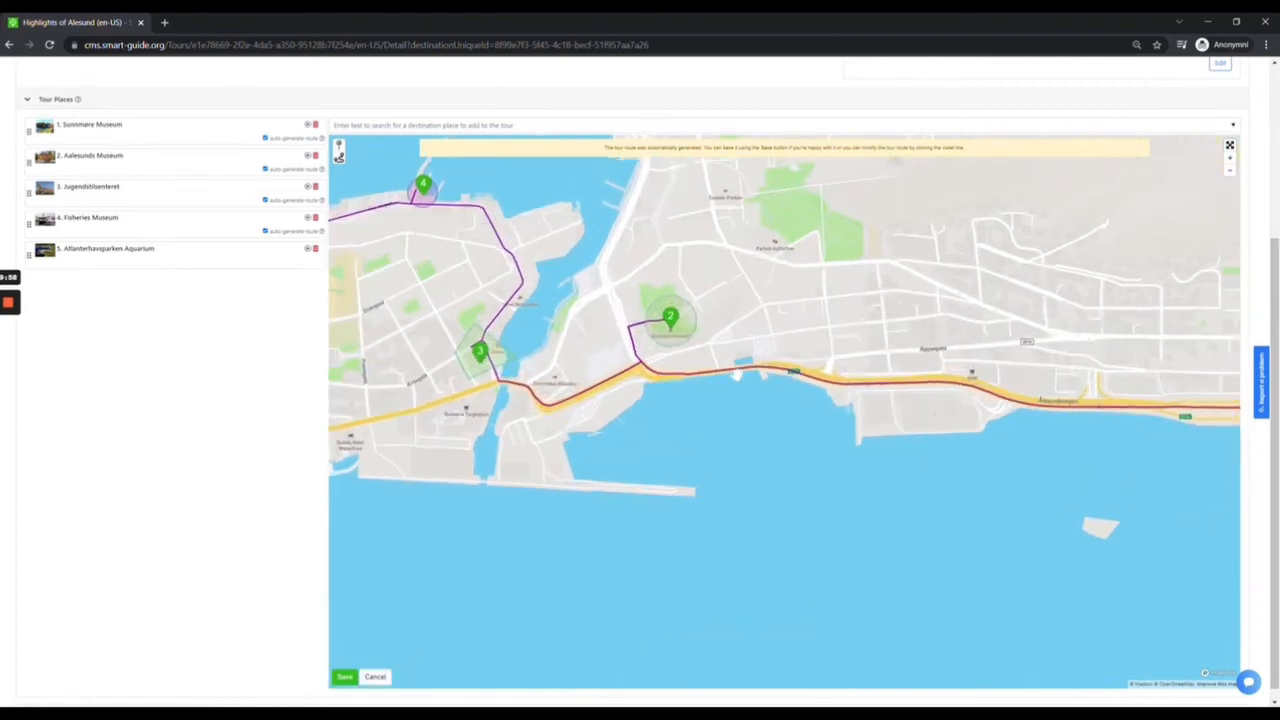
{"action": "scroll", "coordinate": [724, 369], "scroll_direction": "up", "scroll_amount": 3}
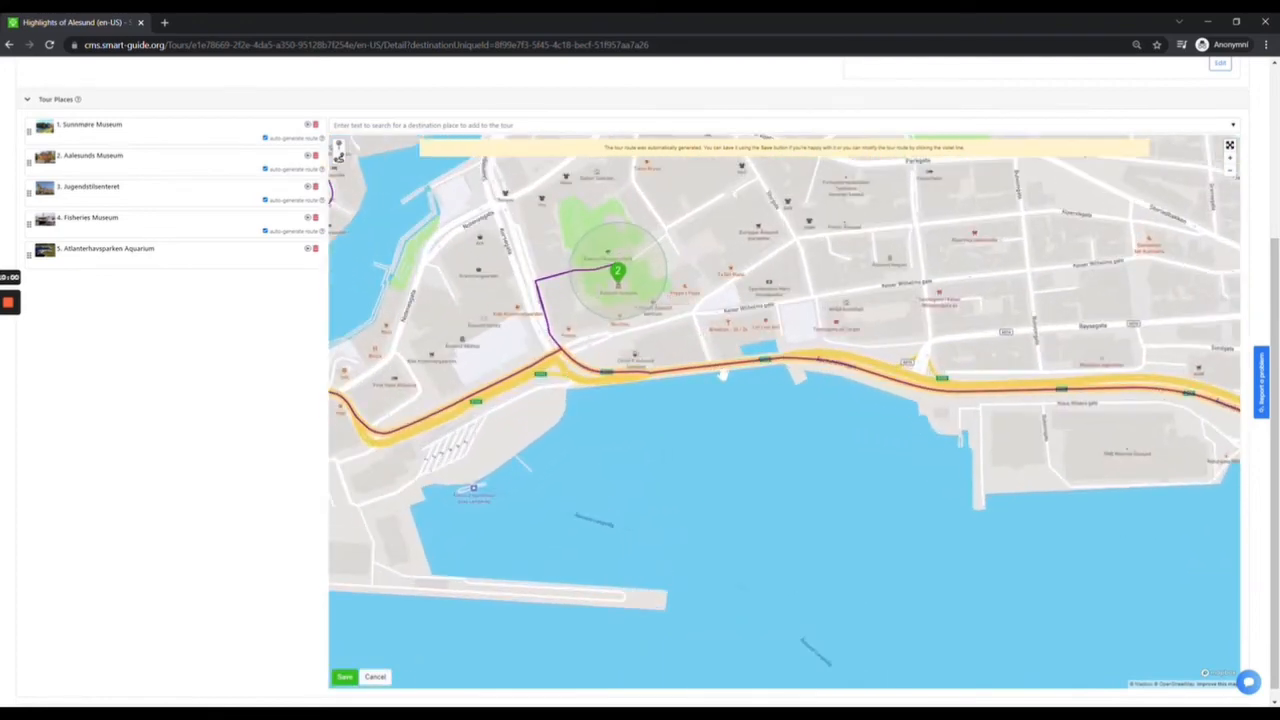
{"action": "scroll", "coordinate": [721, 374], "scroll_direction": "down", "scroll_amount": 8}
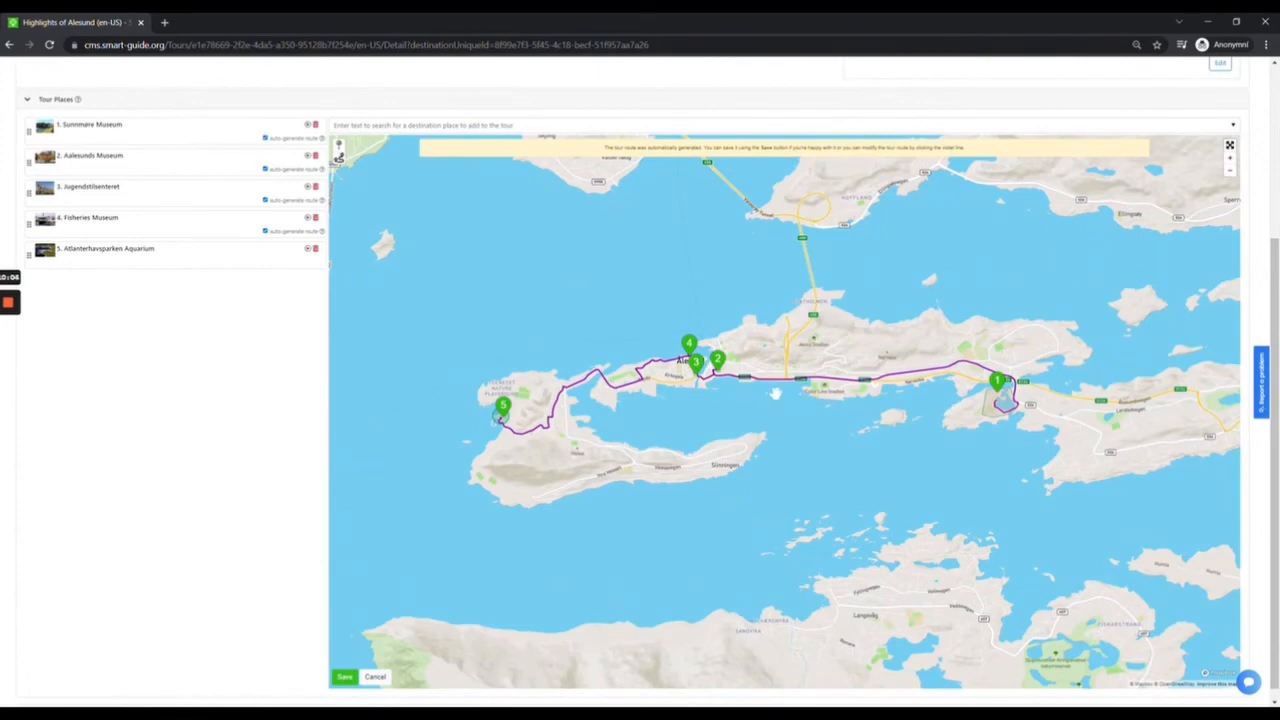
{"action": "scroll", "coordinate": [732, 379], "scroll_direction": "up", "scroll_amount": 2}
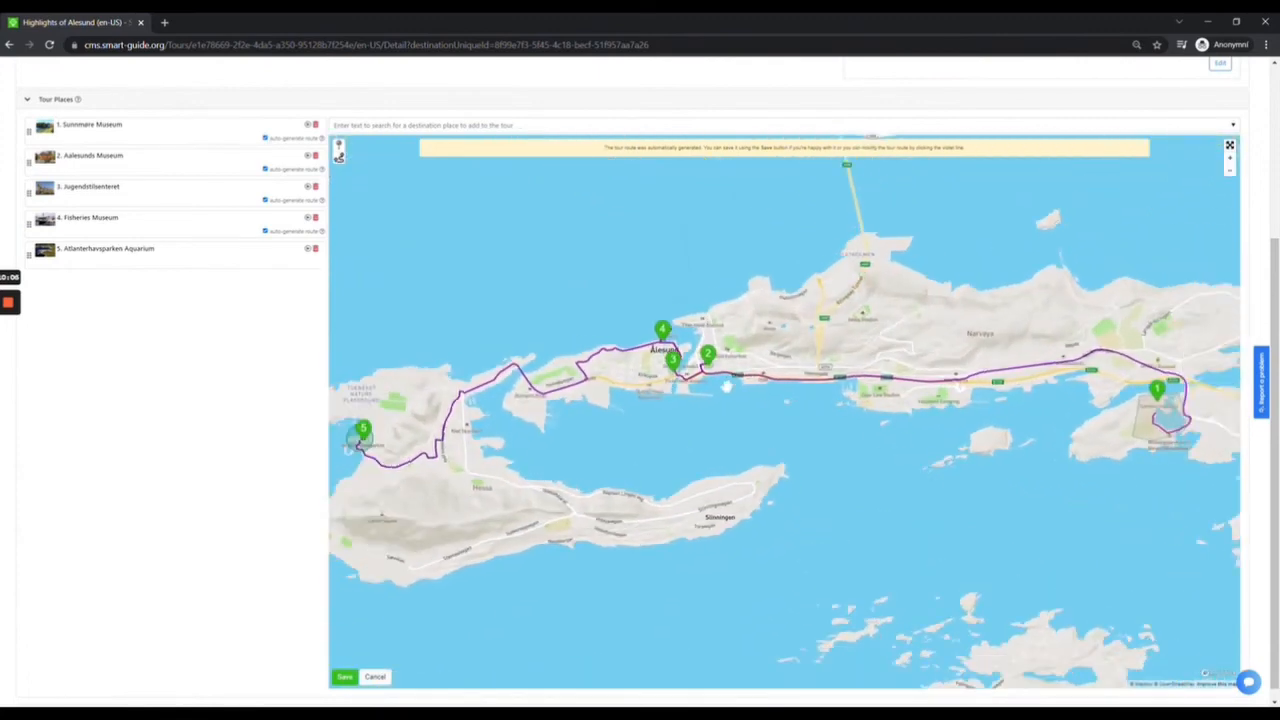
{"action": "scroll", "coordinate": [728, 386], "scroll_direction": "down", "scroll_amount": 1}
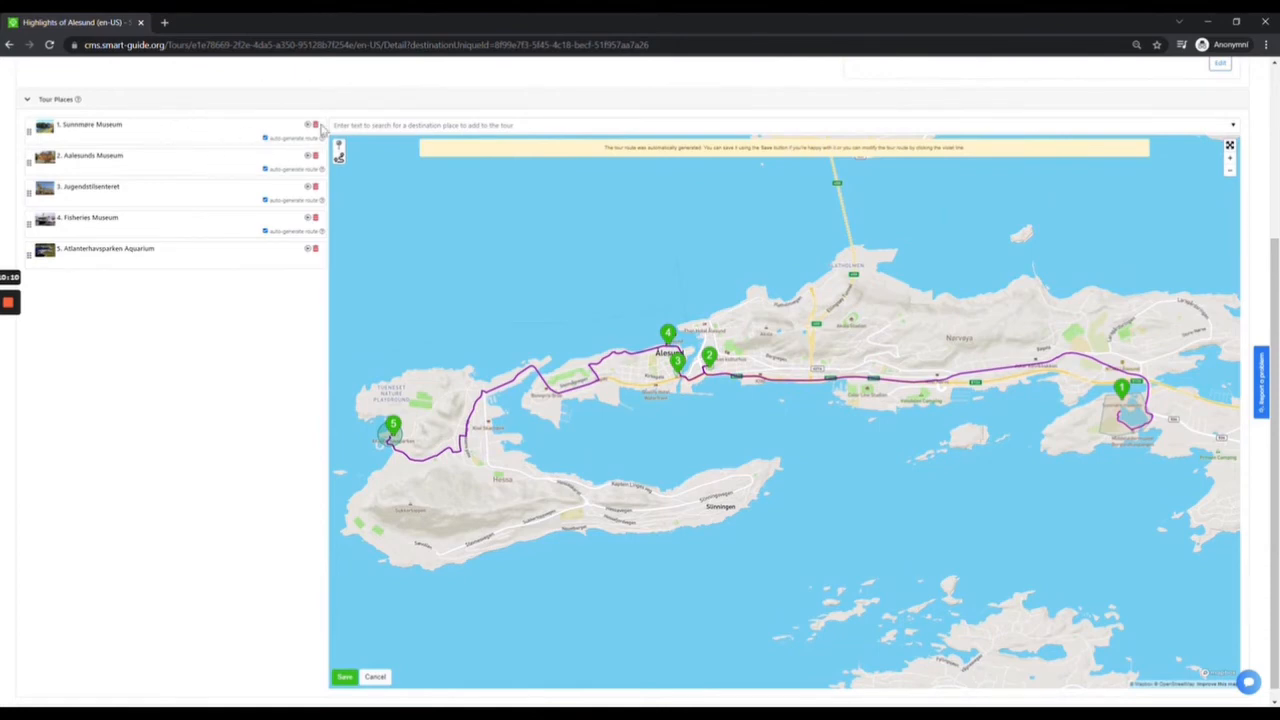
- Remove Sunnmøre Museum from the tour and add Aksla viewpoint as the first place instead
{"action": "left_click", "coordinate": [316, 126]}
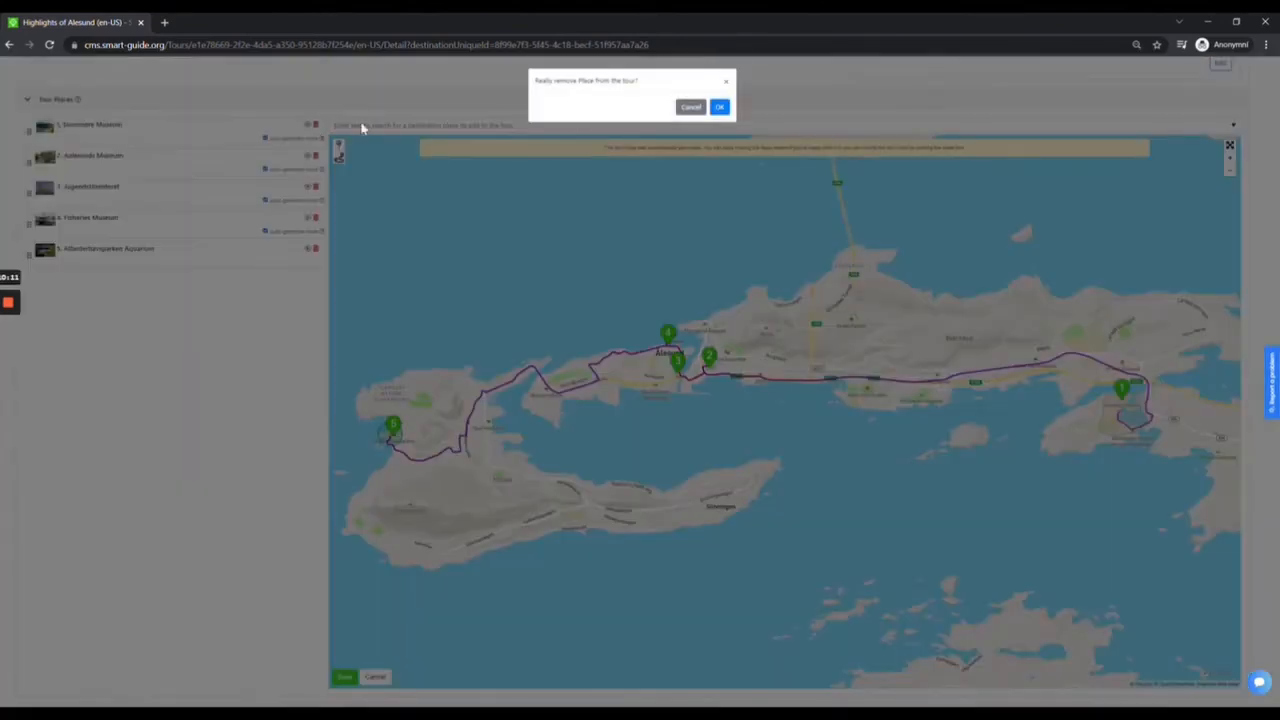
{"action": "left_click", "coordinate": [718, 108]}
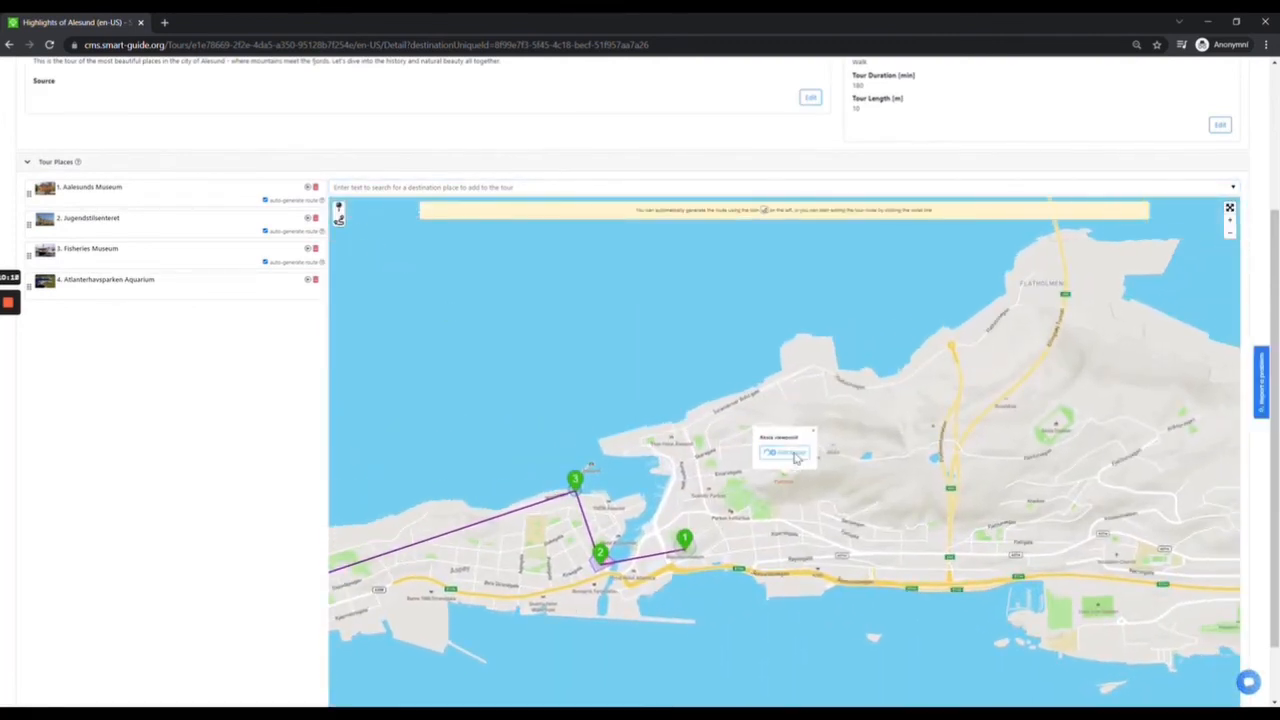
{"action": "left_click", "coordinate": [796, 457]}
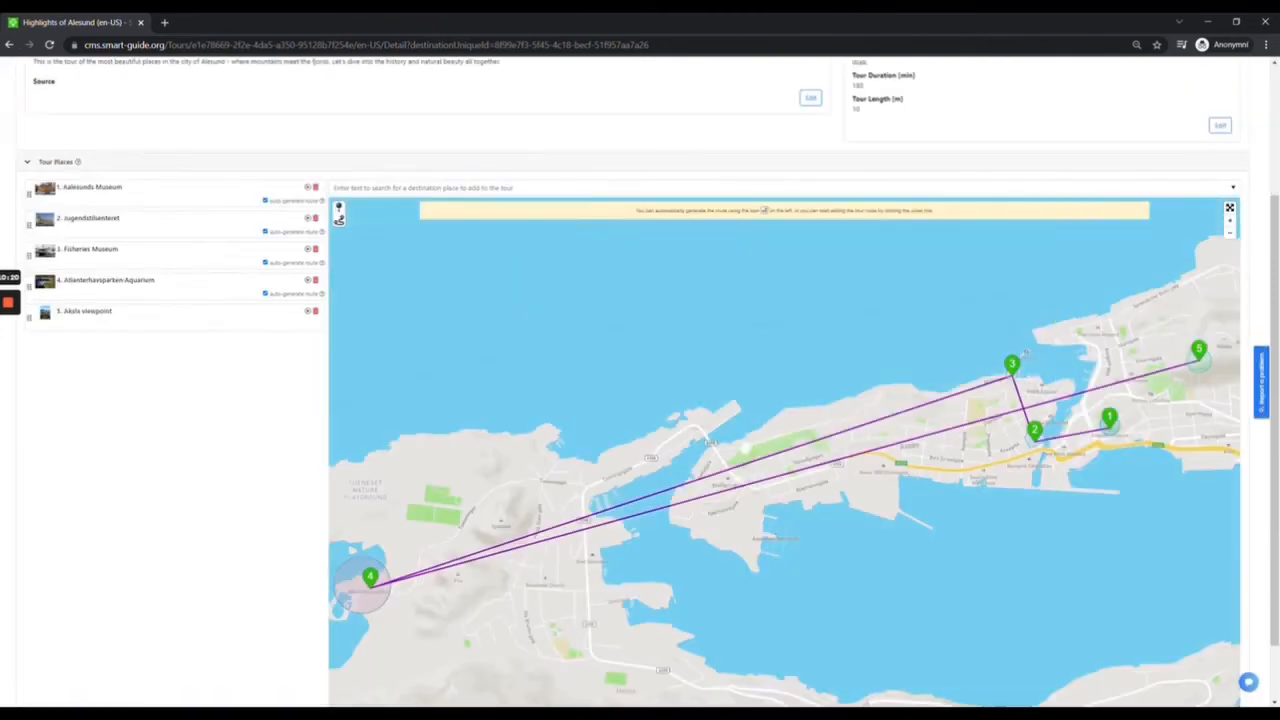
{"action": "left_click_drag", "start_coordinate": [90, 311], "coordinate": [90, 188]}
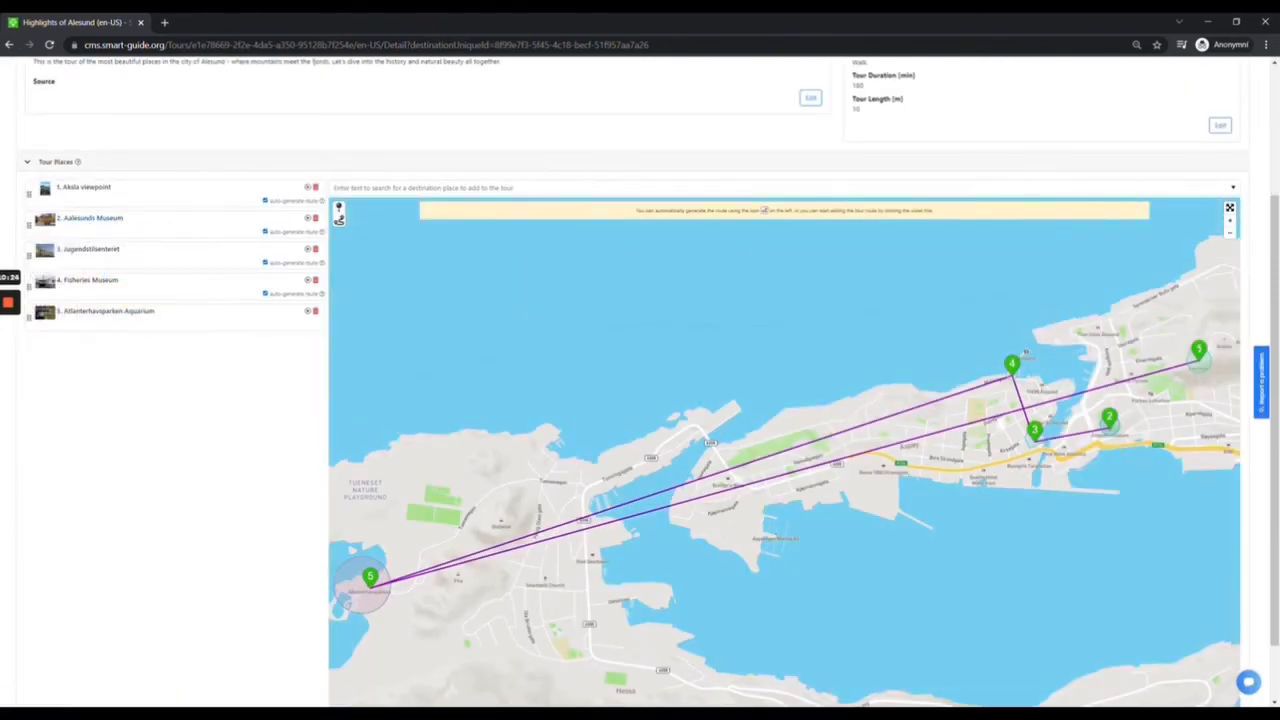
- Generate the route automatically from Aksla viewpoint through to Atlanterhavsparken Aquarium and save the tour places
{"action": "left_click", "coordinate": [339, 219]}
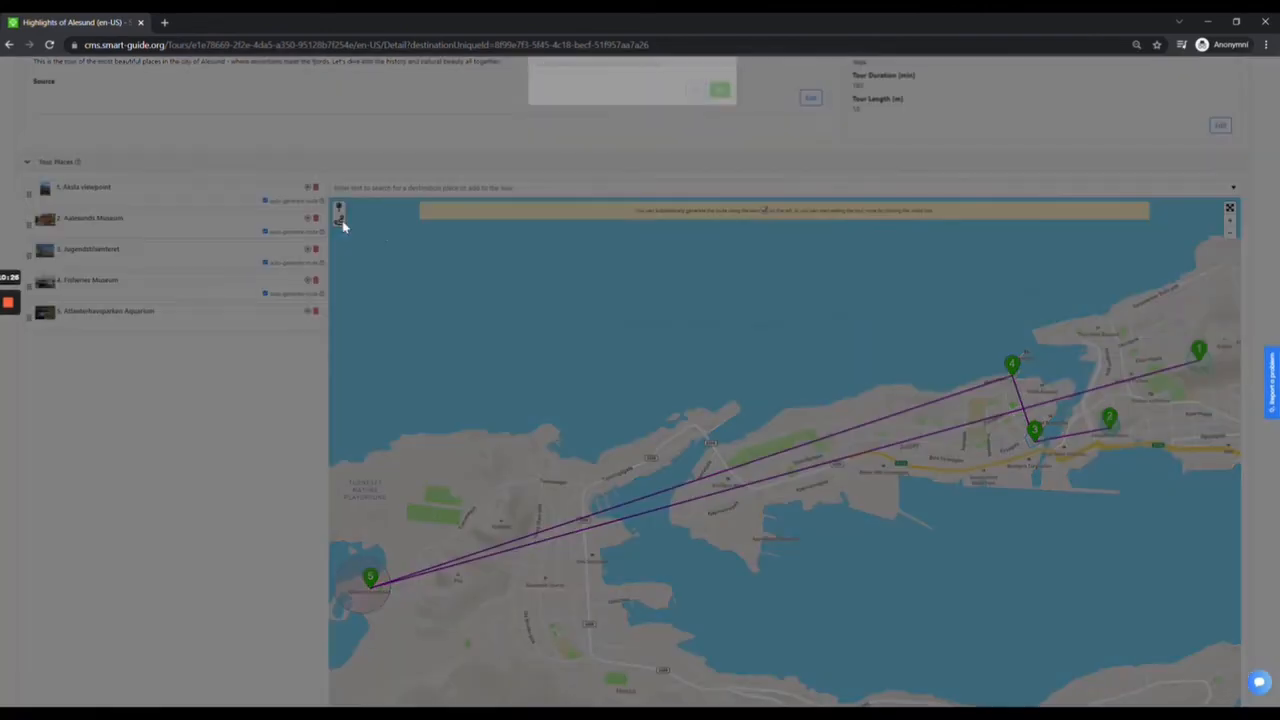
{"action": "left_click", "coordinate": [721, 112]}
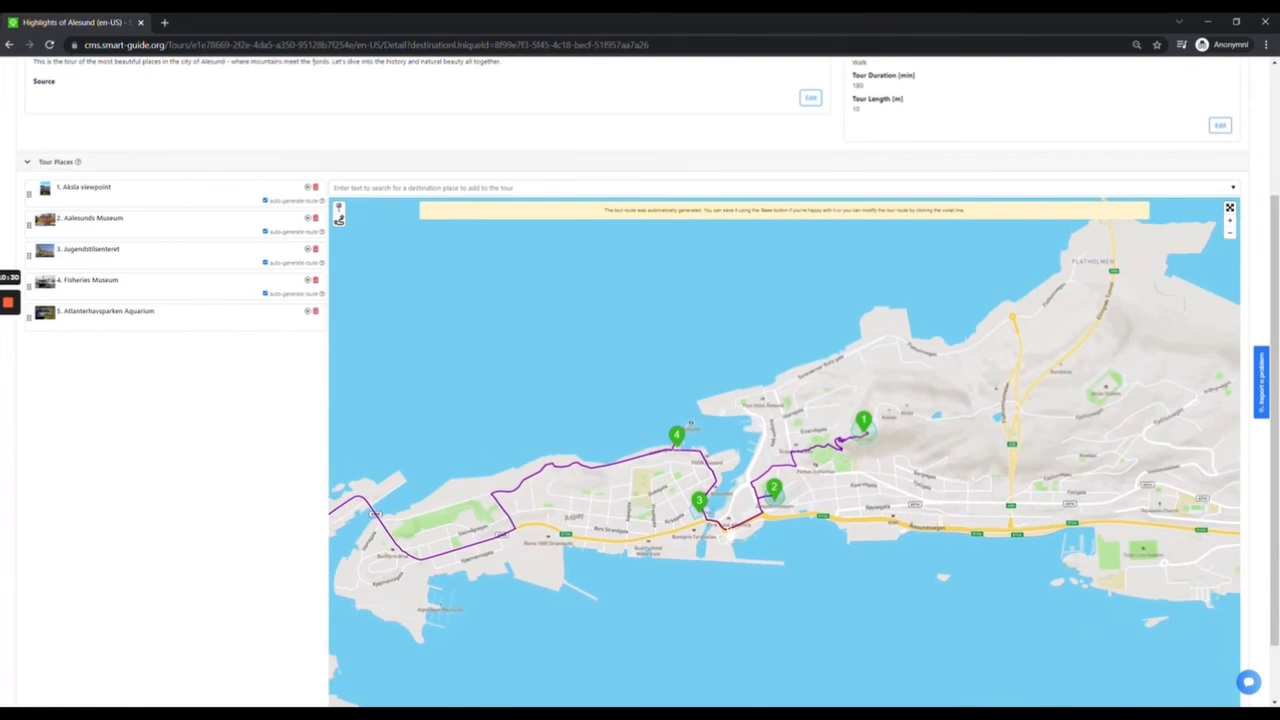
{"action": "scroll", "coordinate": [881, 451], "scroll_direction": "up", "scroll_amount": 1}
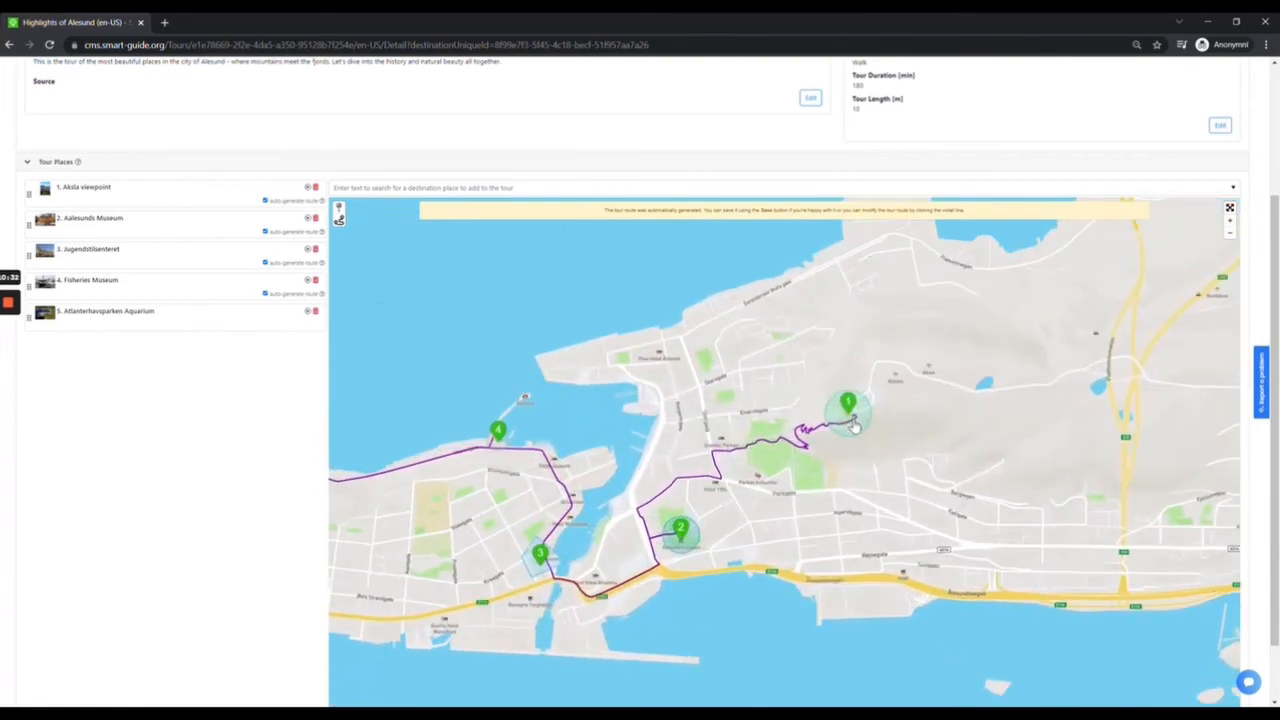
{"action": "scroll", "coordinate": [783, 501], "scroll_direction": "down", "scroll_amount": 1}
{"action": "left_click_drag", "start_coordinate": [342, 597], "coordinate": [704, 525]}
{"action": "mouse_move", "coordinate": [547, 520]}
{"action": "left_mouse_down"}
{"action": "mouse_move", "coordinate": [715, 491]}
{"action": "mouse_move", "coordinate": [790, 459]}
{"action": "mouse_move", "coordinate": [676, 497]}
{"action": "left_mouse_up"}
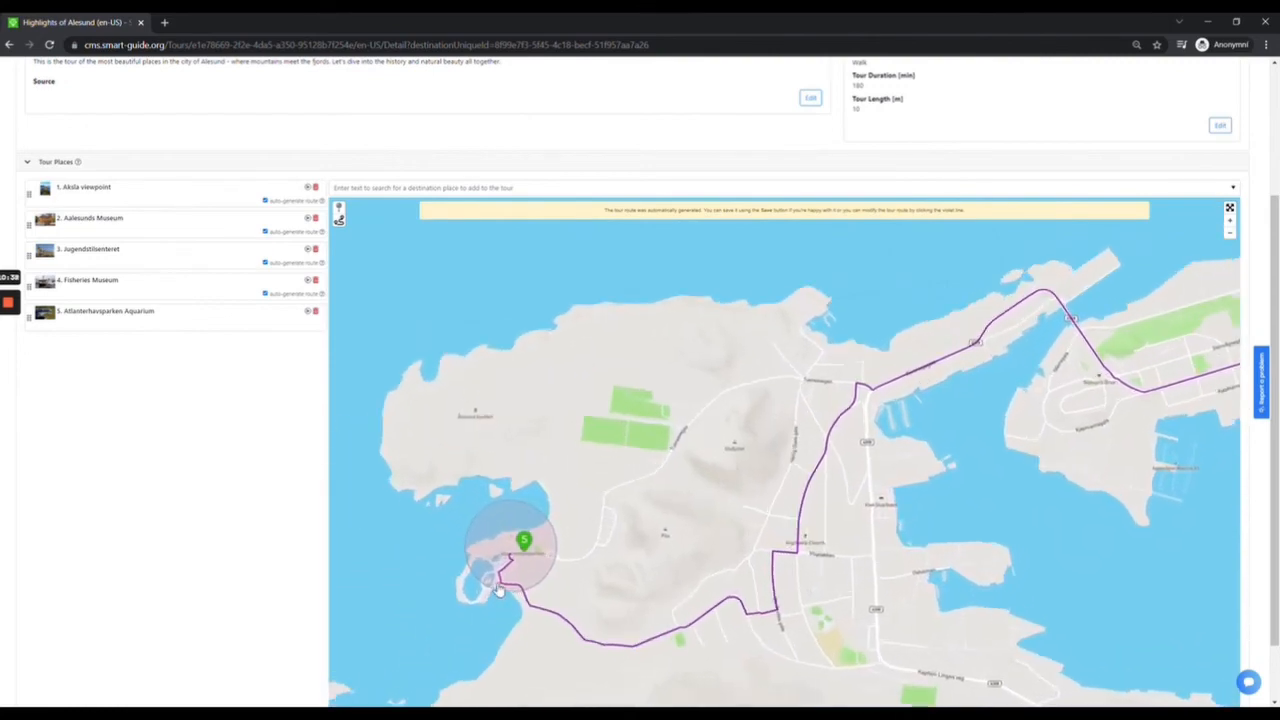
{"action": "scroll", "coordinate": [496, 594], "scroll_direction": "up", "scroll_amount": 1}
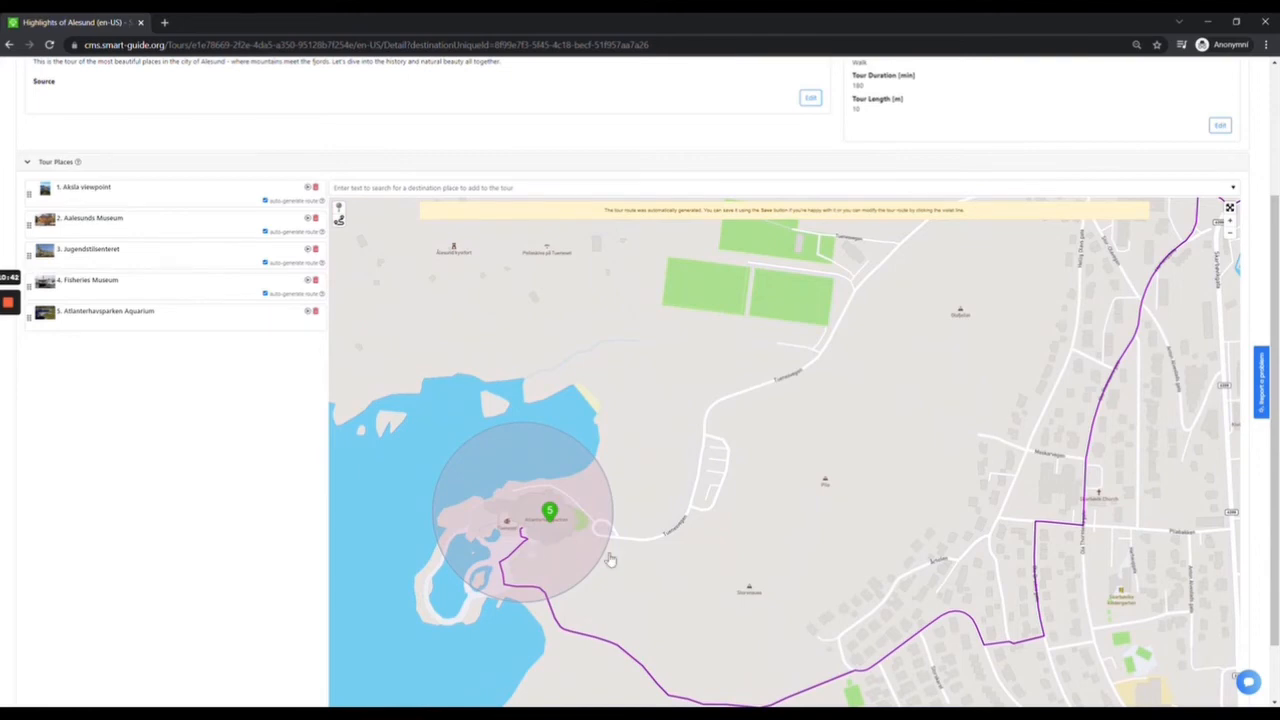
{"action": "left_click_drag", "start_coordinate": [1031, 437], "coordinate": [545, 601]}
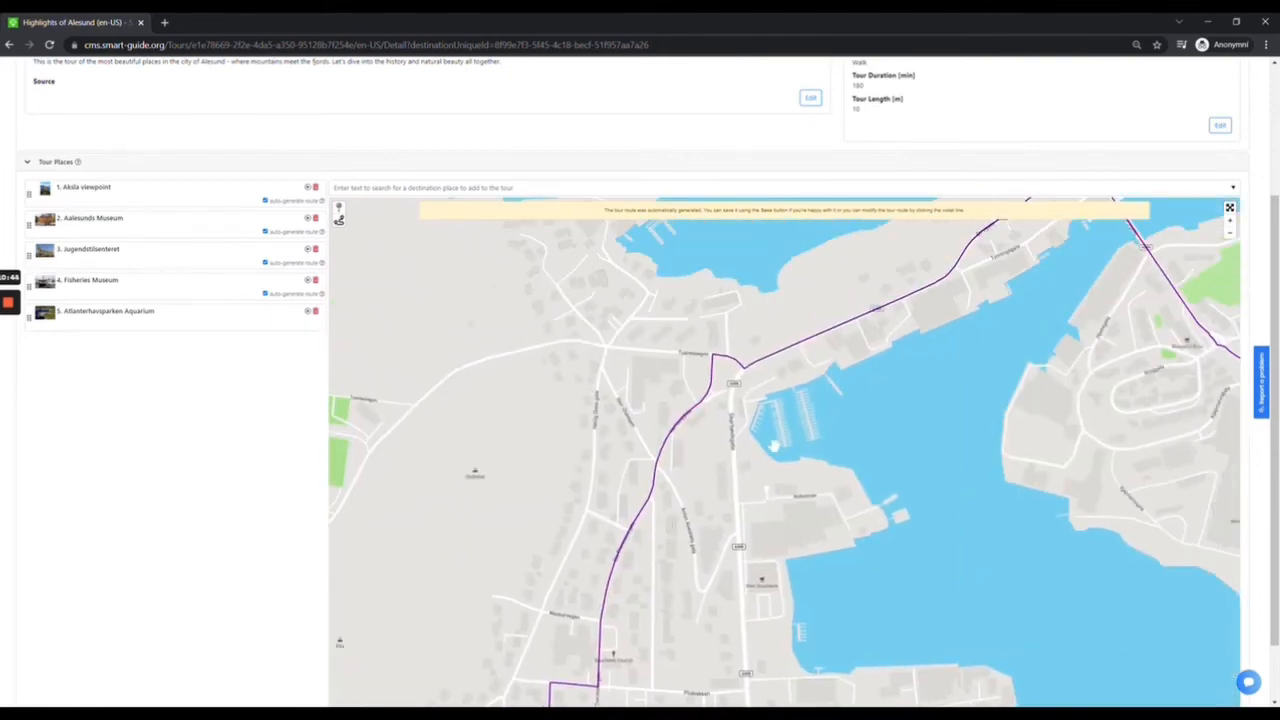
{"action": "scroll", "coordinate": [776, 446], "scroll_direction": "down", "scroll_amount": 3}
{"action": "left_click_drag", "start_coordinate": [1220, 408], "coordinate": [1071, 459]}
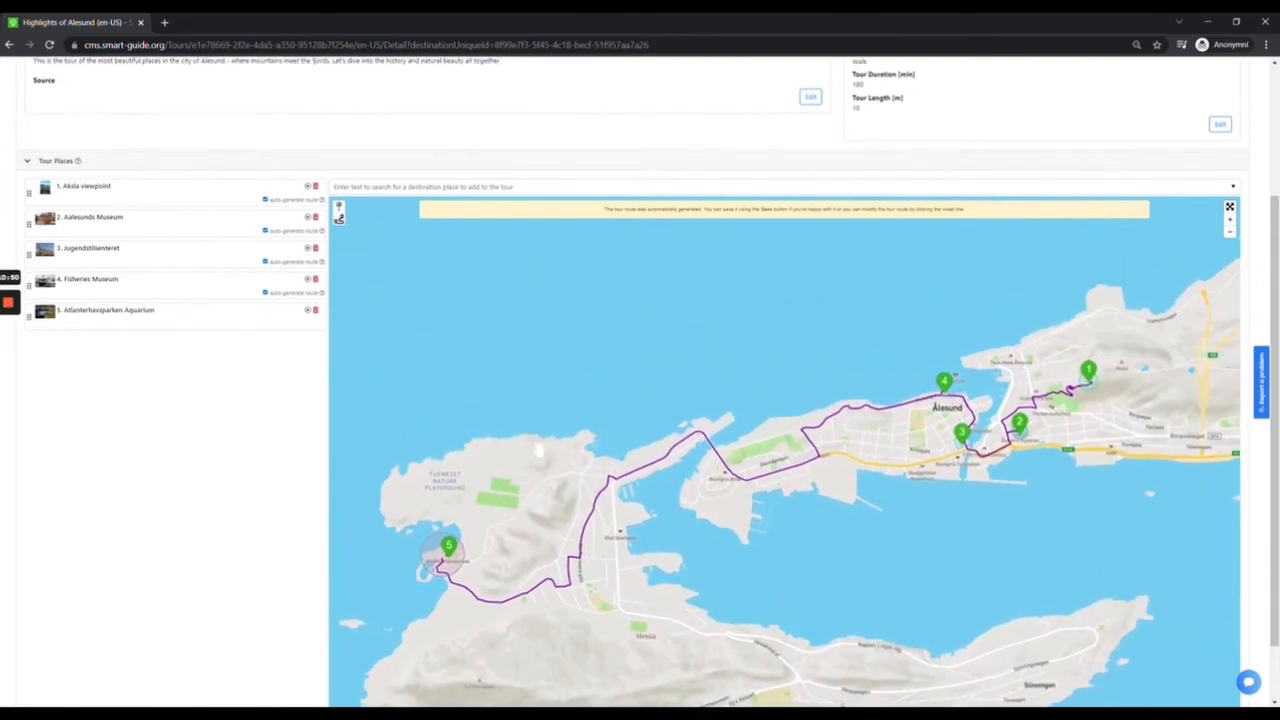
{"action": "scroll", "coordinate": [530, 485], "scroll_direction": "down", "scroll_amount": 2}
{"action": "left_click", "coordinate": [343, 668]}
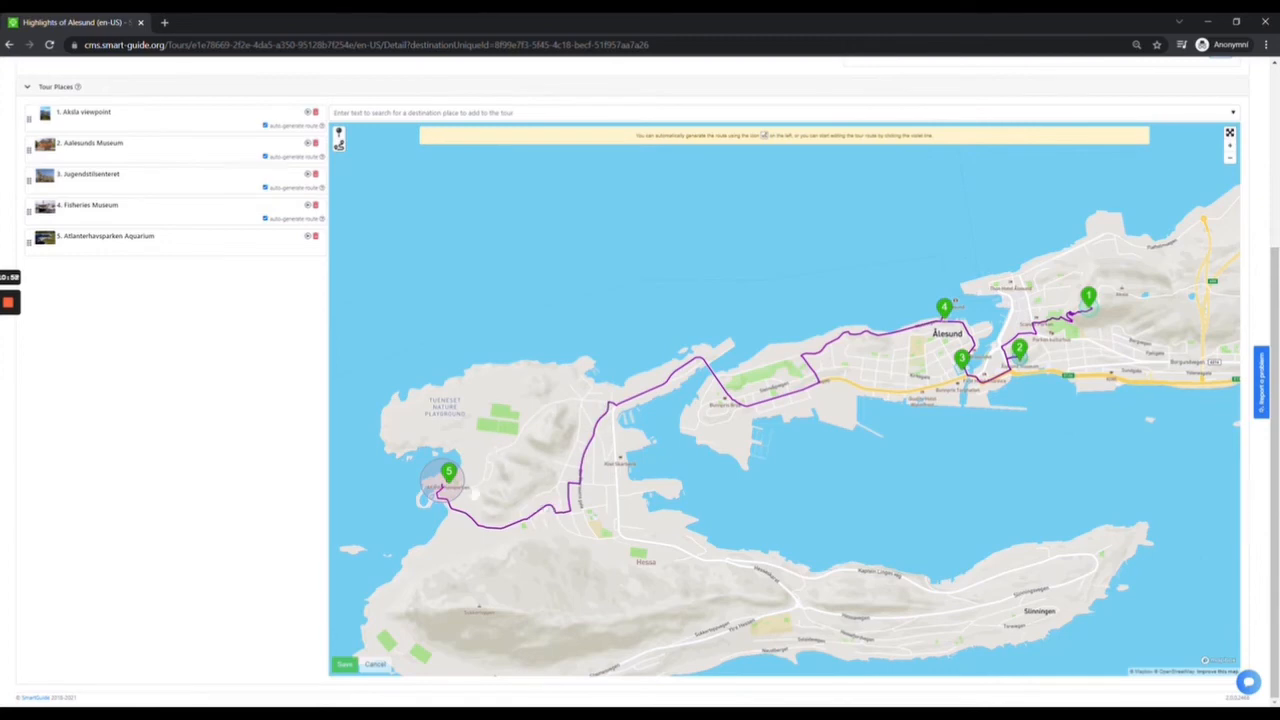
- Create a route hint point on the road beside the green fields east of Tueneset Nature Playground
{"action": "scroll", "coordinate": [517, 438], "scroll_direction": "up", "scroll_amount": 1}
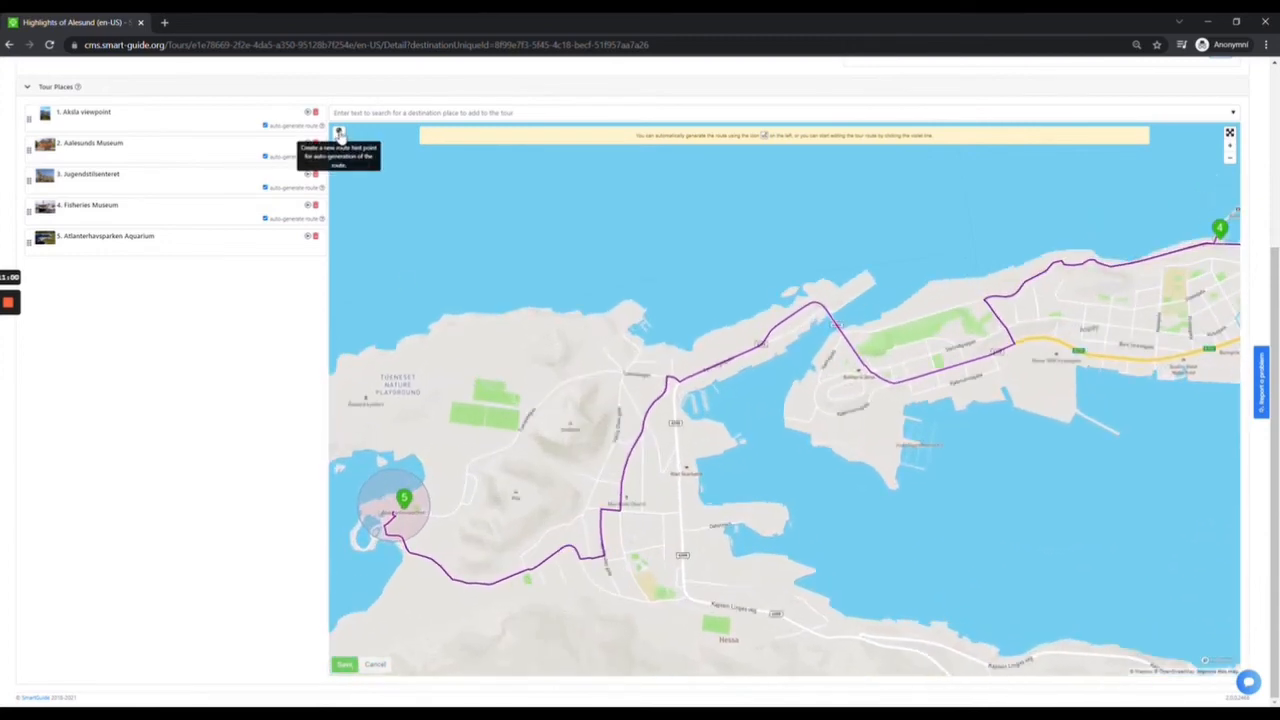
{"action": "left_click", "coordinate": [338, 143]}
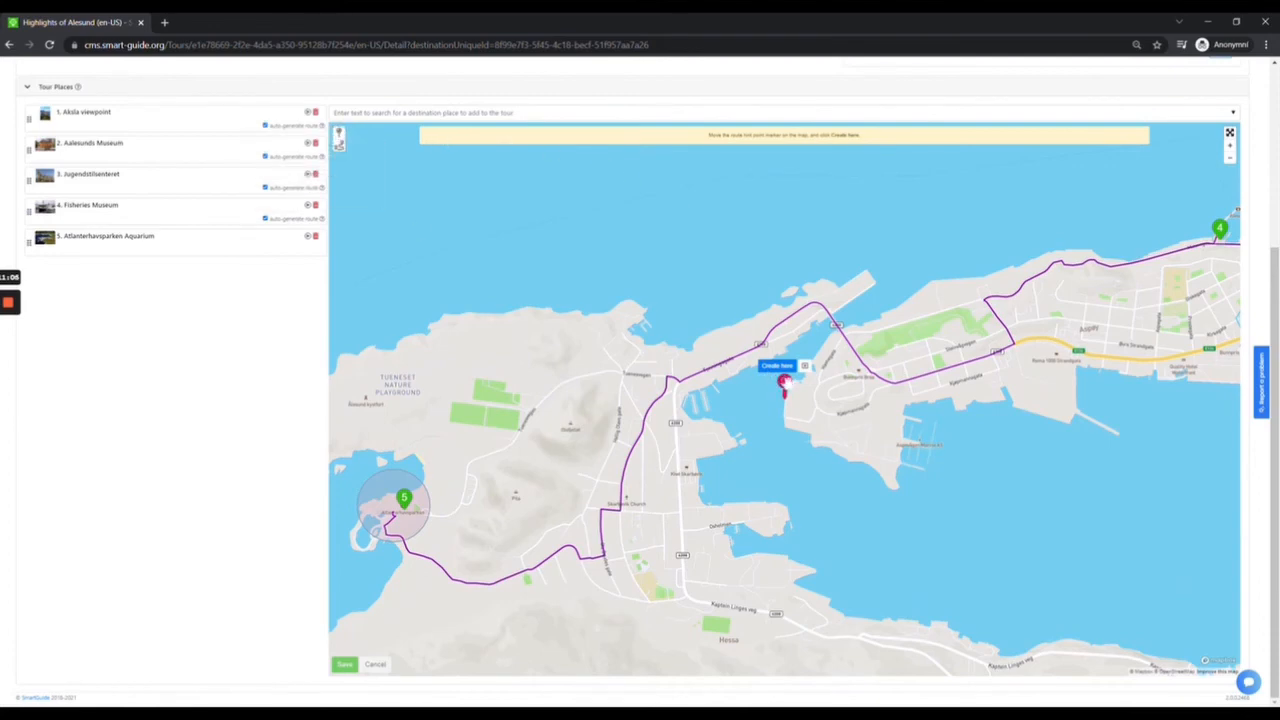
{"action": "left_click_drag", "start_coordinate": [785, 386], "coordinate": [527, 403]}
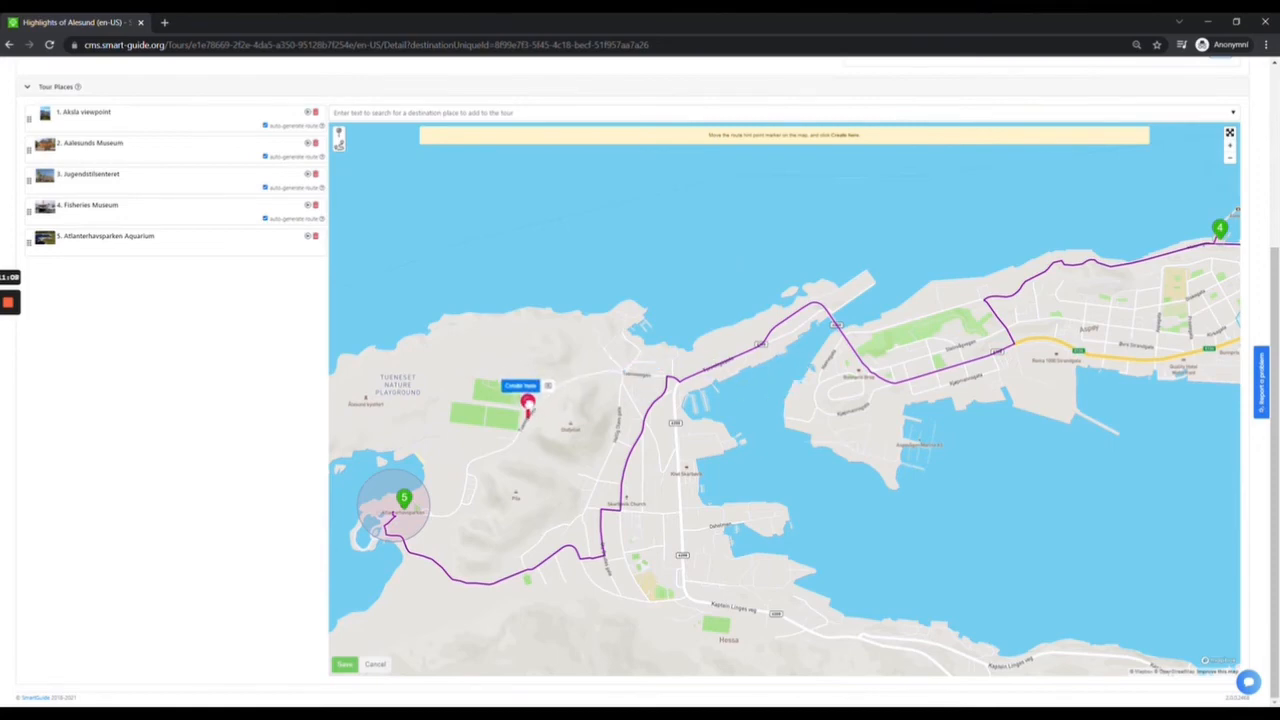
{"action": "scroll", "coordinate": [527, 403], "scroll_direction": "up", "scroll_amount": 3}
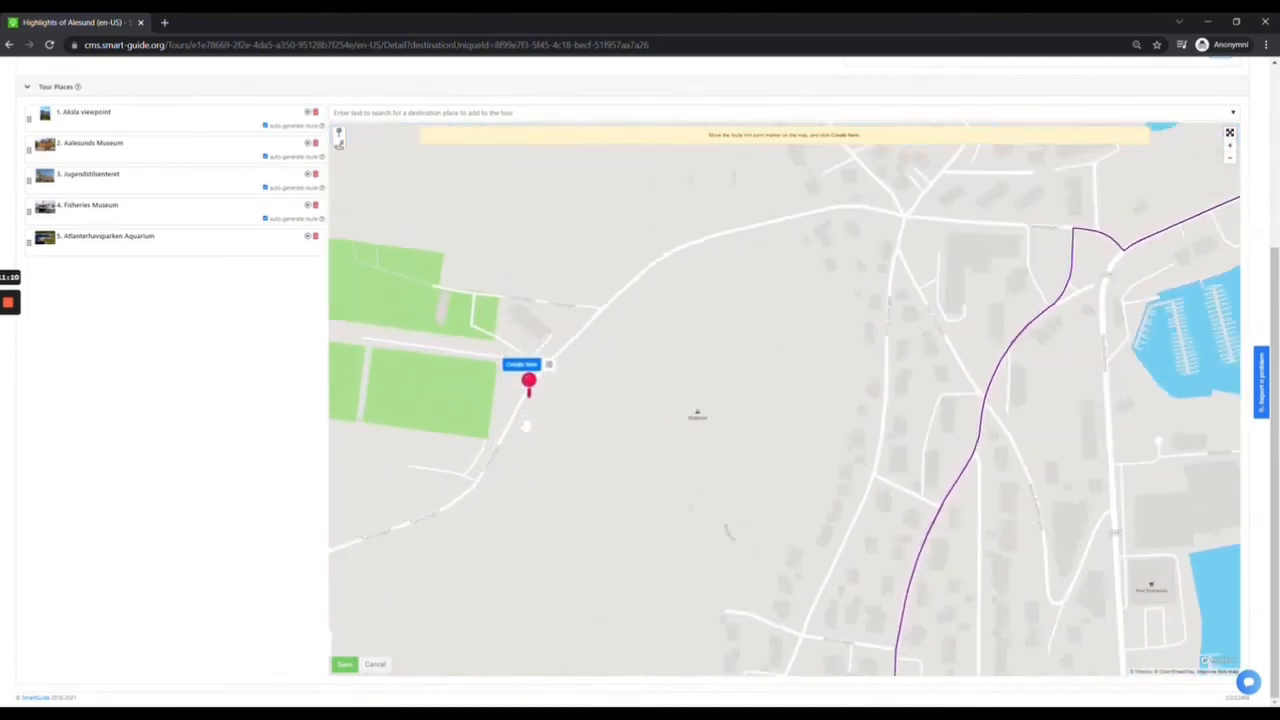
{"action": "left_click_drag", "start_coordinate": [530, 366], "coordinate": [519, 375]}
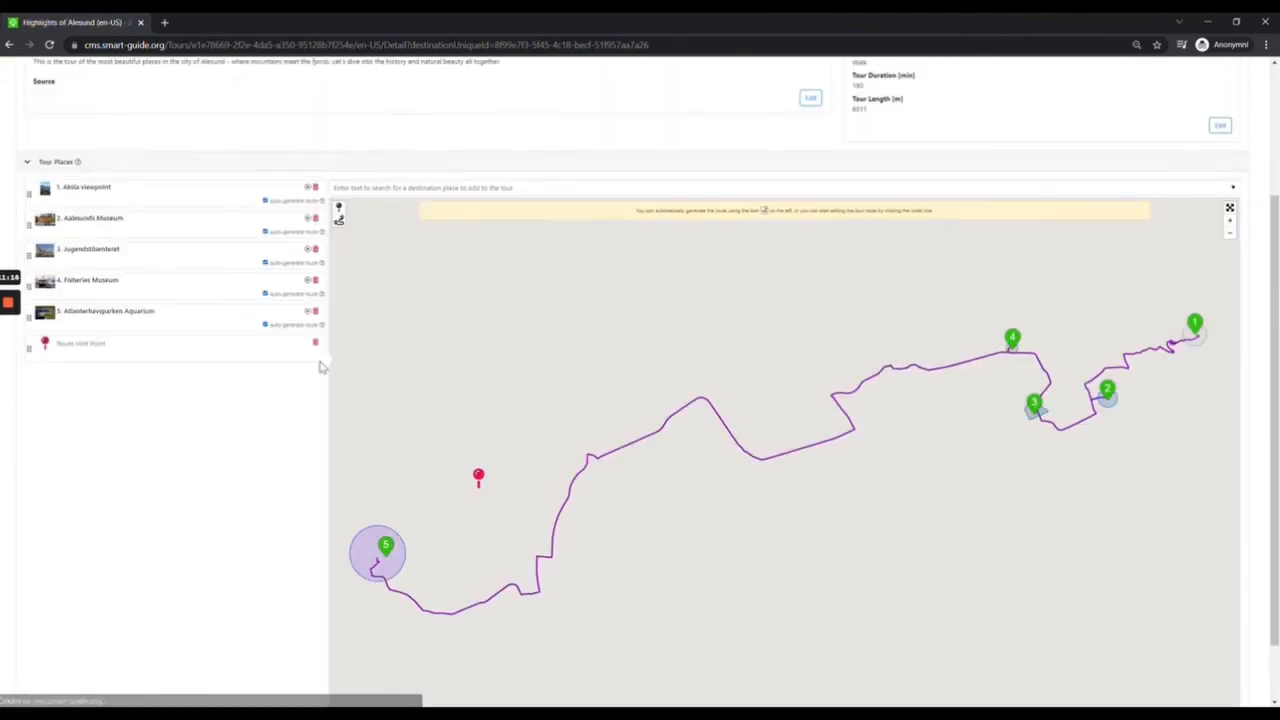
- Move the route hint point between Fisheries Museum and Atlanterhavsparken Aquarium and generate the route automatically through it
{"action": "left_click_drag", "start_coordinate": [29, 348], "coordinate": [29, 316]}
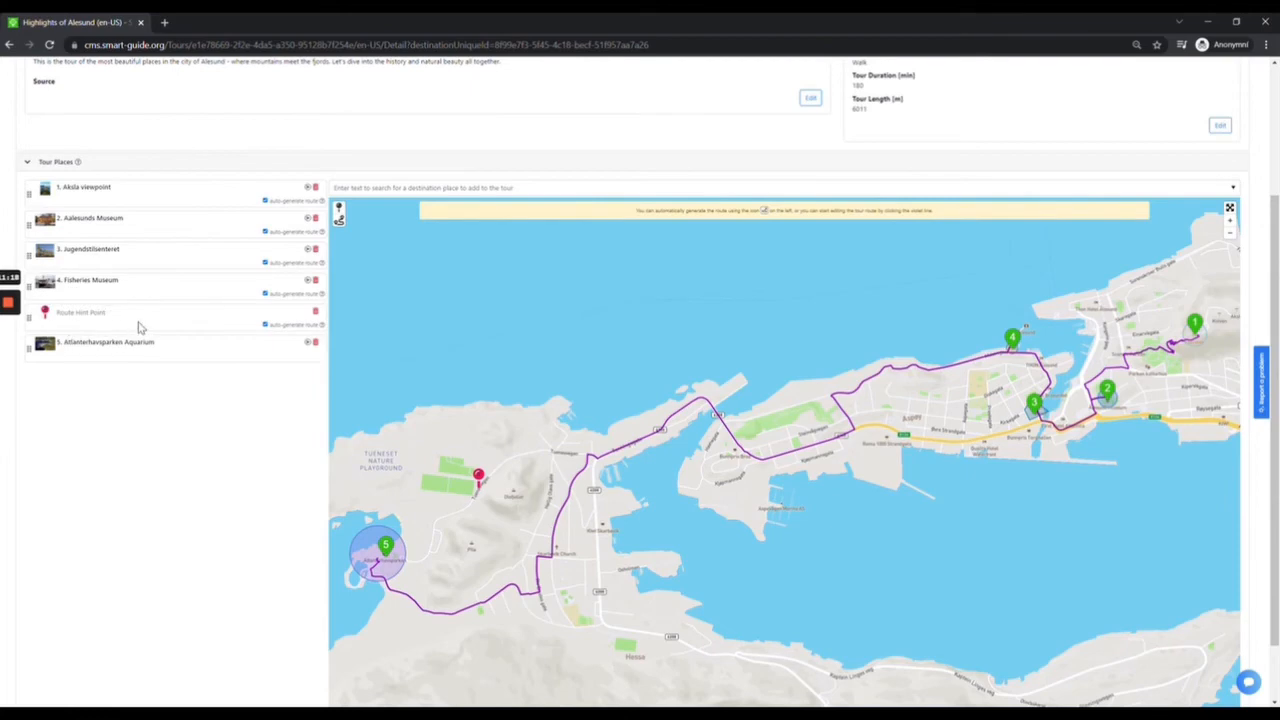
{"action": "left_click", "coordinate": [338, 214]}
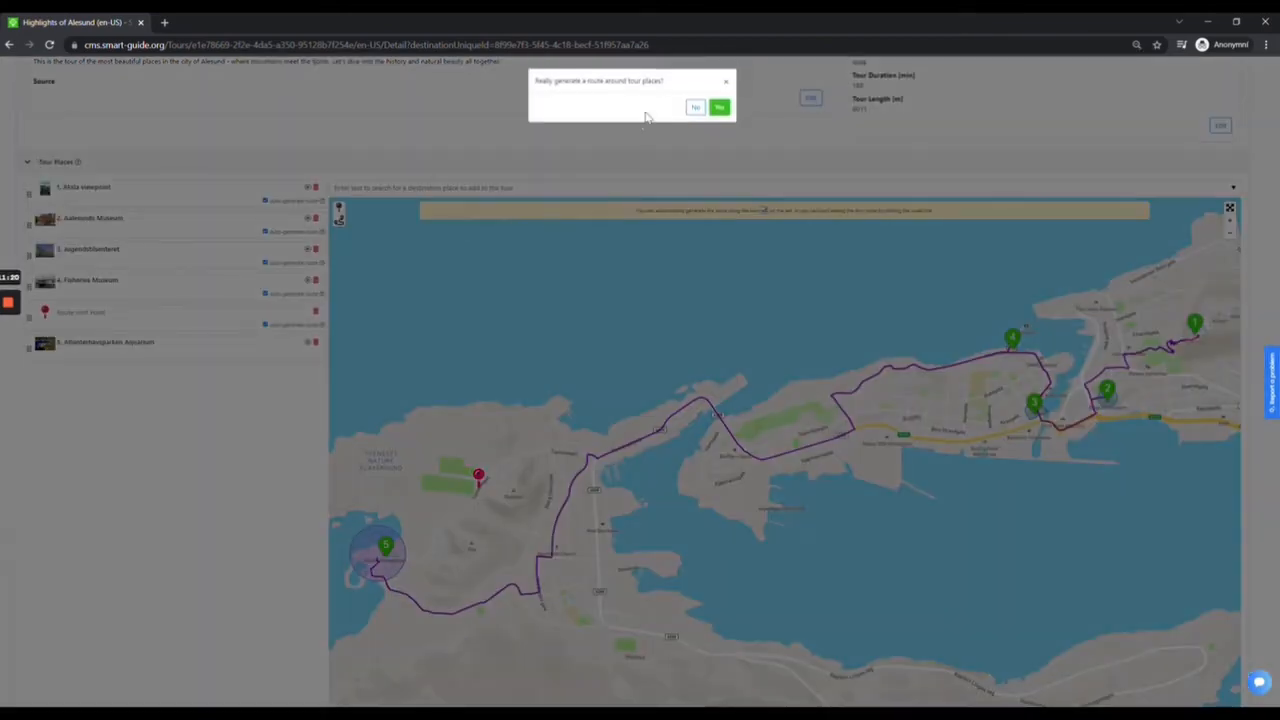
{"action": "left_click", "coordinate": [719, 108]}
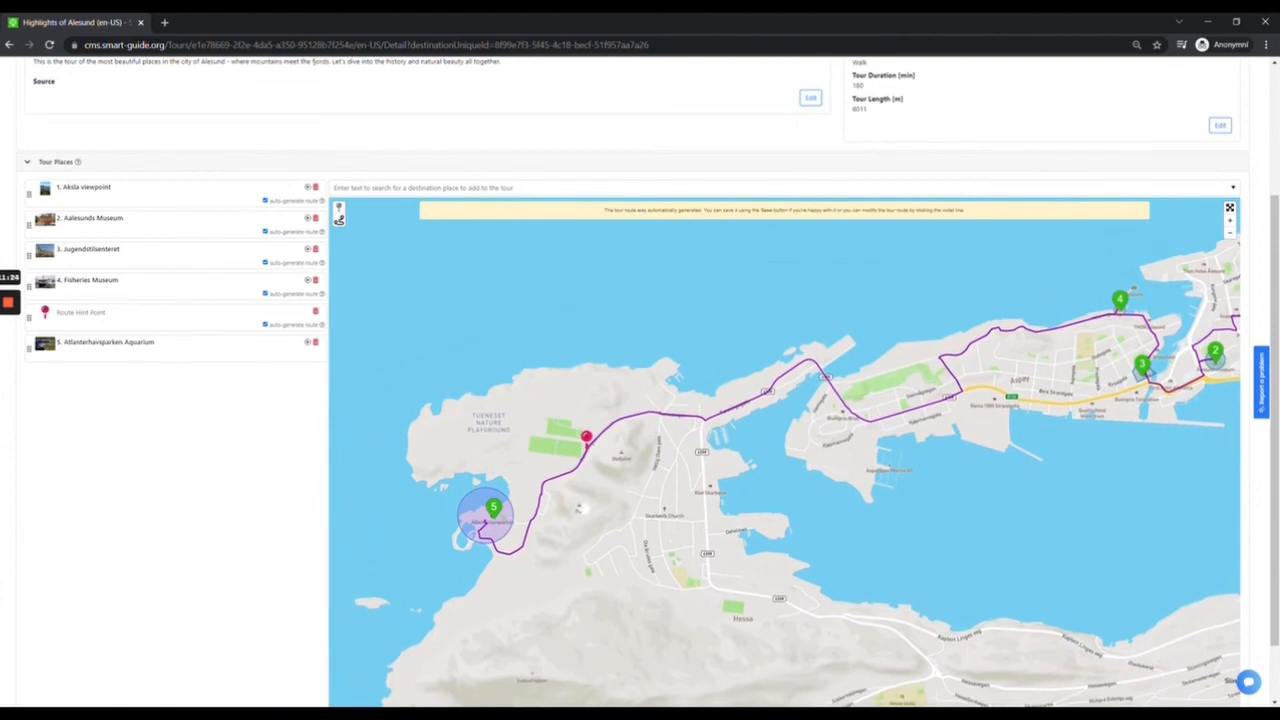
{"action": "scroll", "coordinate": [542, 528], "scroll_direction": "up", "scroll_amount": 2}
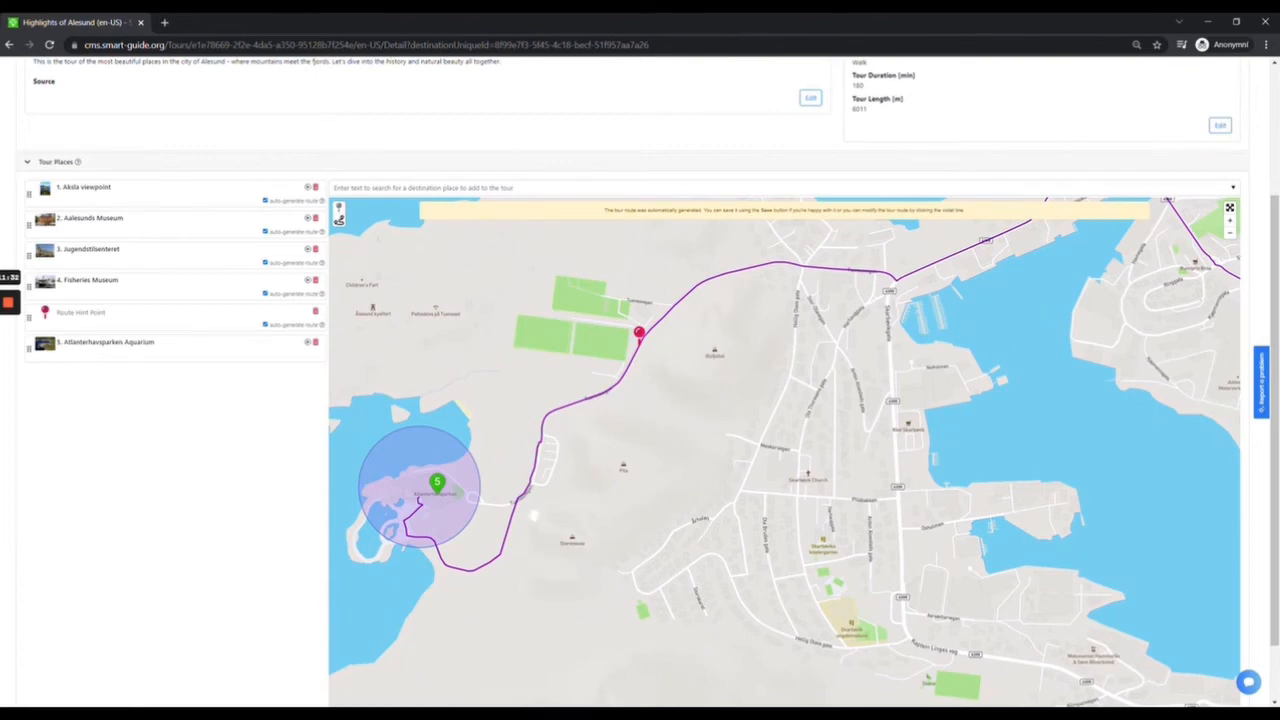
{"action": "scroll", "coordinate": [533, 506], "scroll_direction": "down", "scroll_amount": 3}
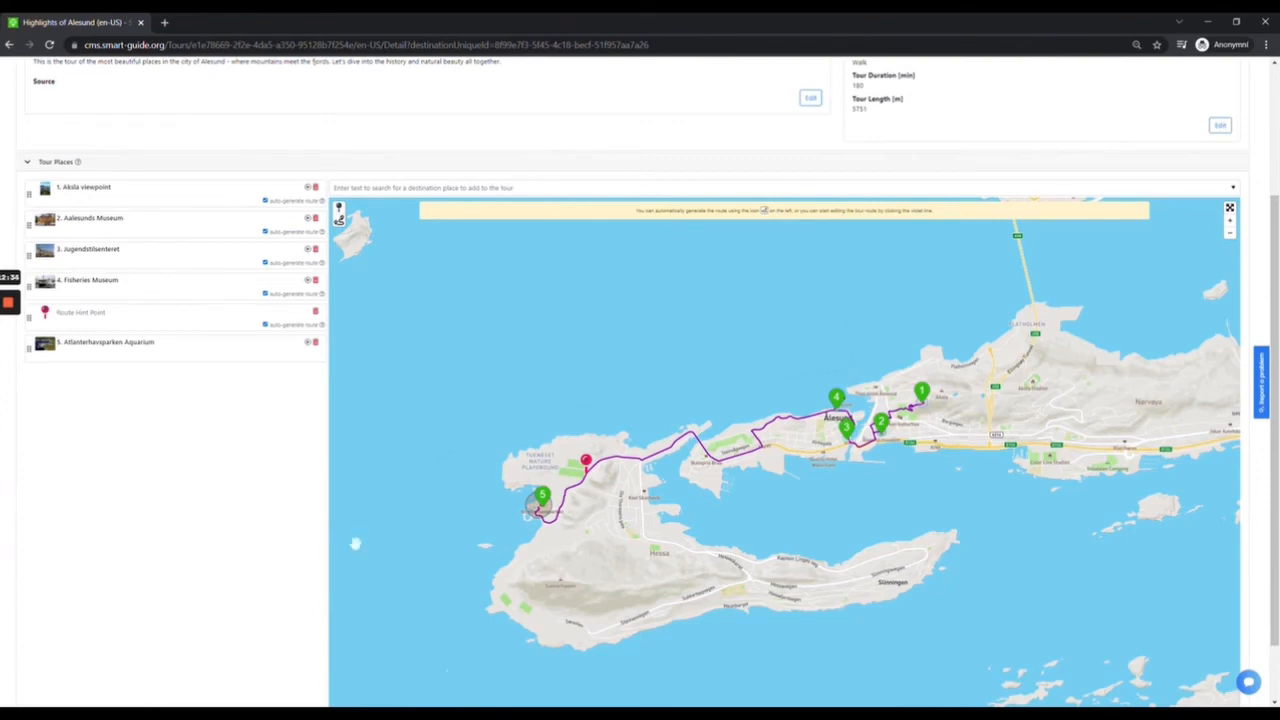
- Add a Learn more text about the Safe Harbor exhibition and Sunnmøre's maritime pilots to the tour's Fisheries Museum and save it
{"action": "left_click", "coordinate": [95, 285]}
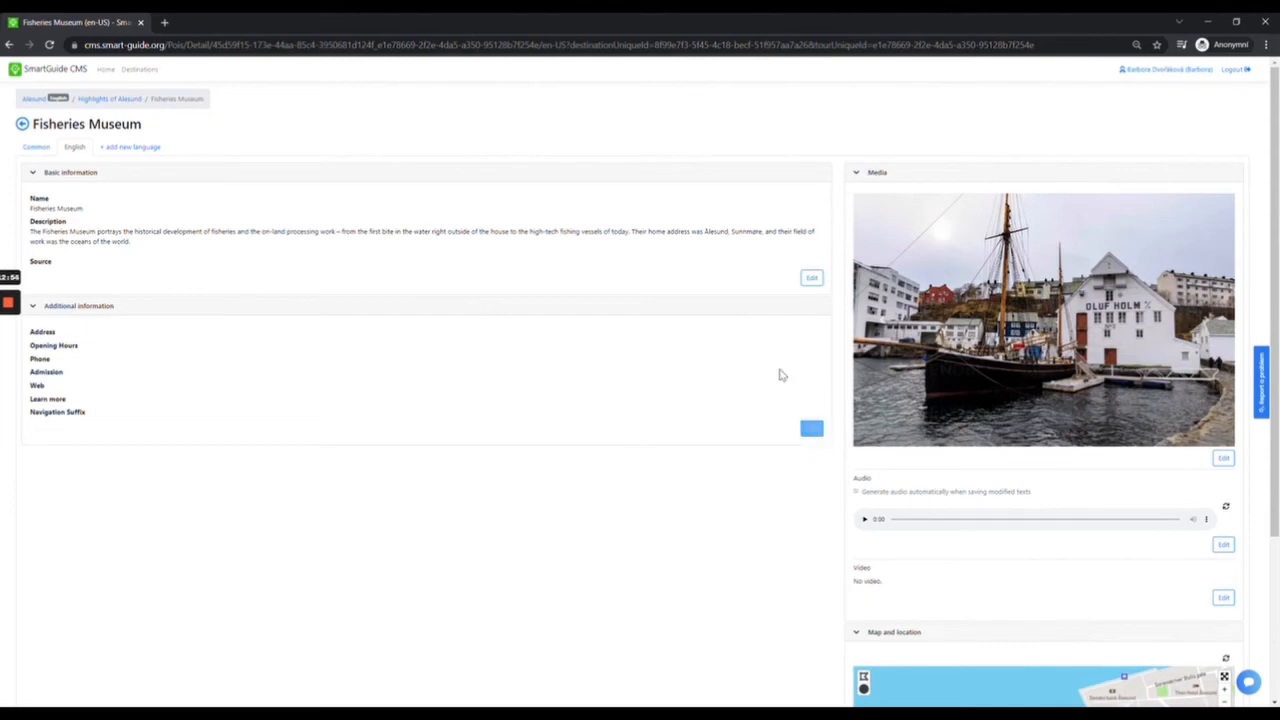
{"action": "left_click", "coordinate": [812, 431]}
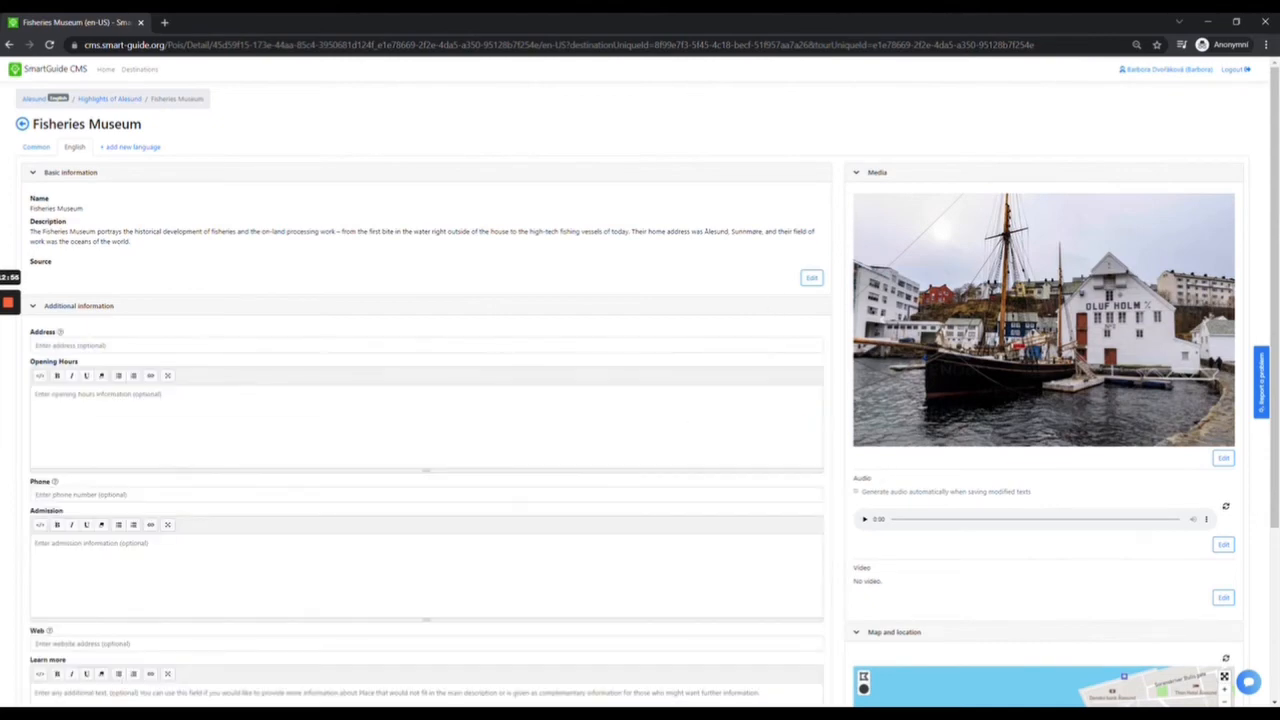
{"action": "scroll", "coordinate": [640, 400], "scroll_direction": "down", "scroll_amount": 2}
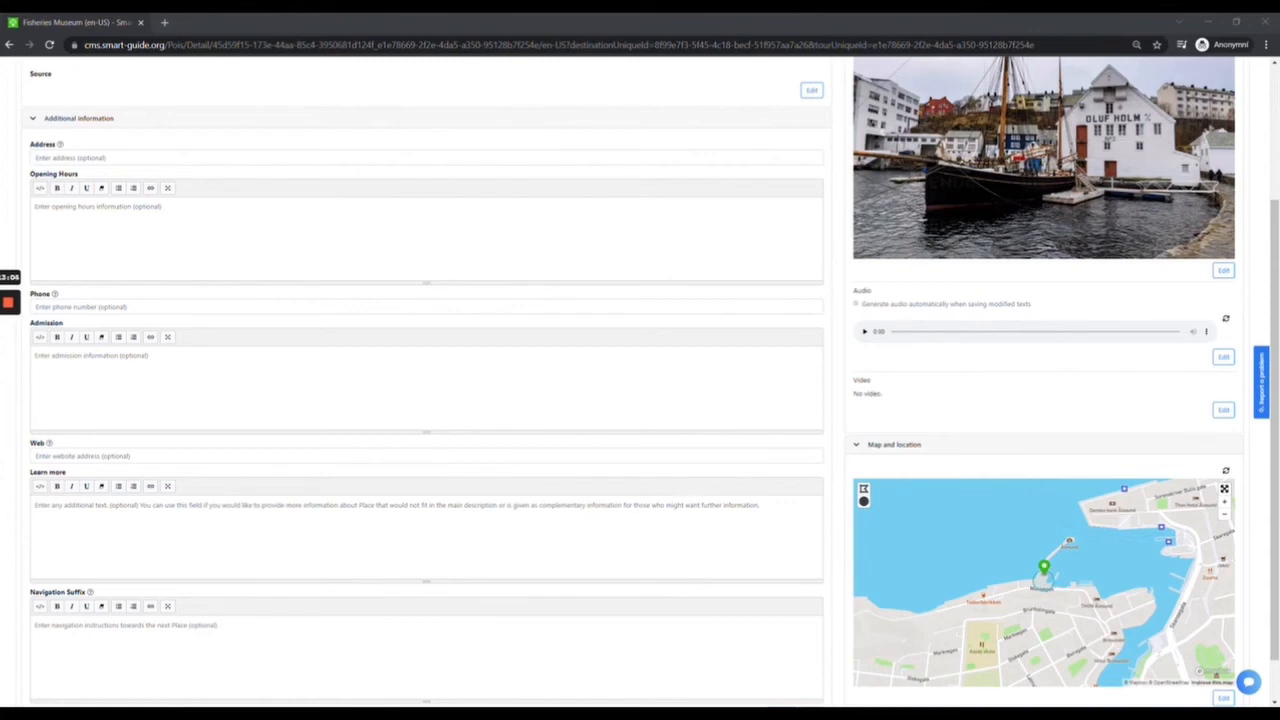
{"action": "scroll", "coordinate": [640, 400], "scroll_direction": "down", "scroll_amount": 1}
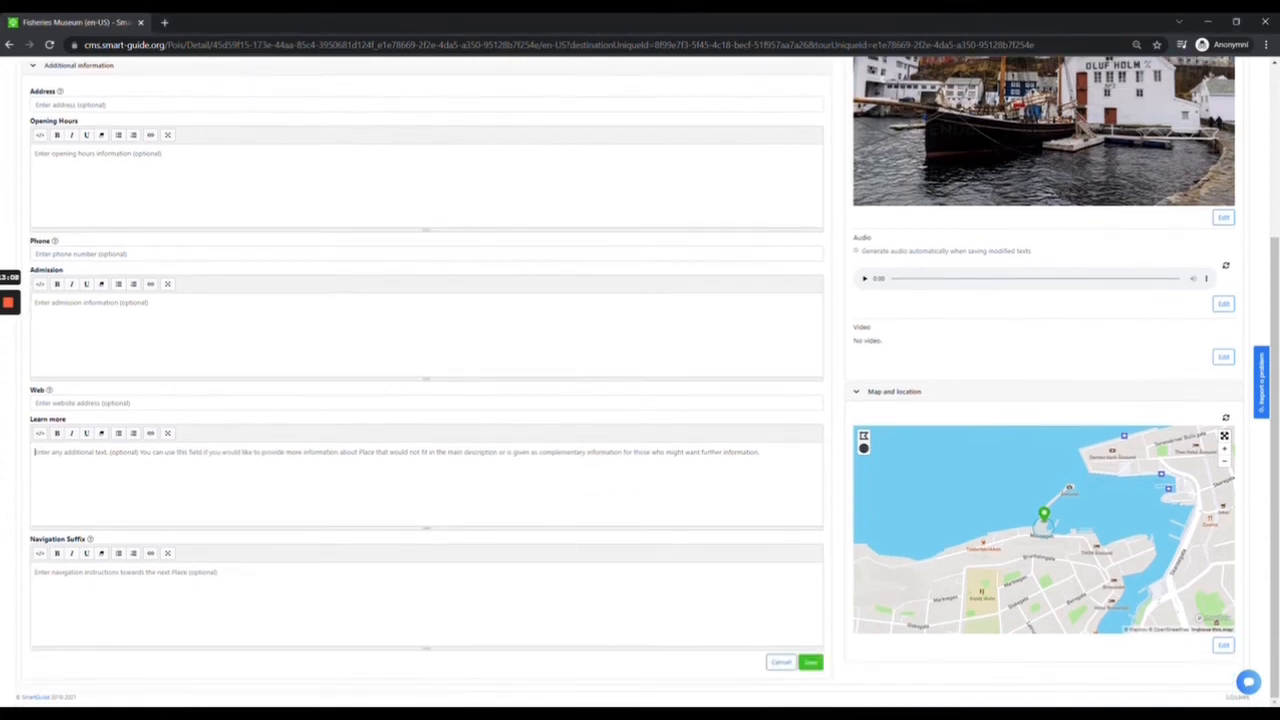
{"action": "type", "text": "The Safe Harbor exhibition is a meeting with «sunnmørslosen», the maritime pilots of Sunnmøre, from the Middle Ages to present day. The exhibition is richly portrayed through stories, artifacts, audio and audience activities. Here you get a glimpse of the development of the boats through the years, their navigational history and the overall development of the «los institute». The exhibition also examines myths surrounding the maritime pilots, and how it was like to live in a «los family»."}
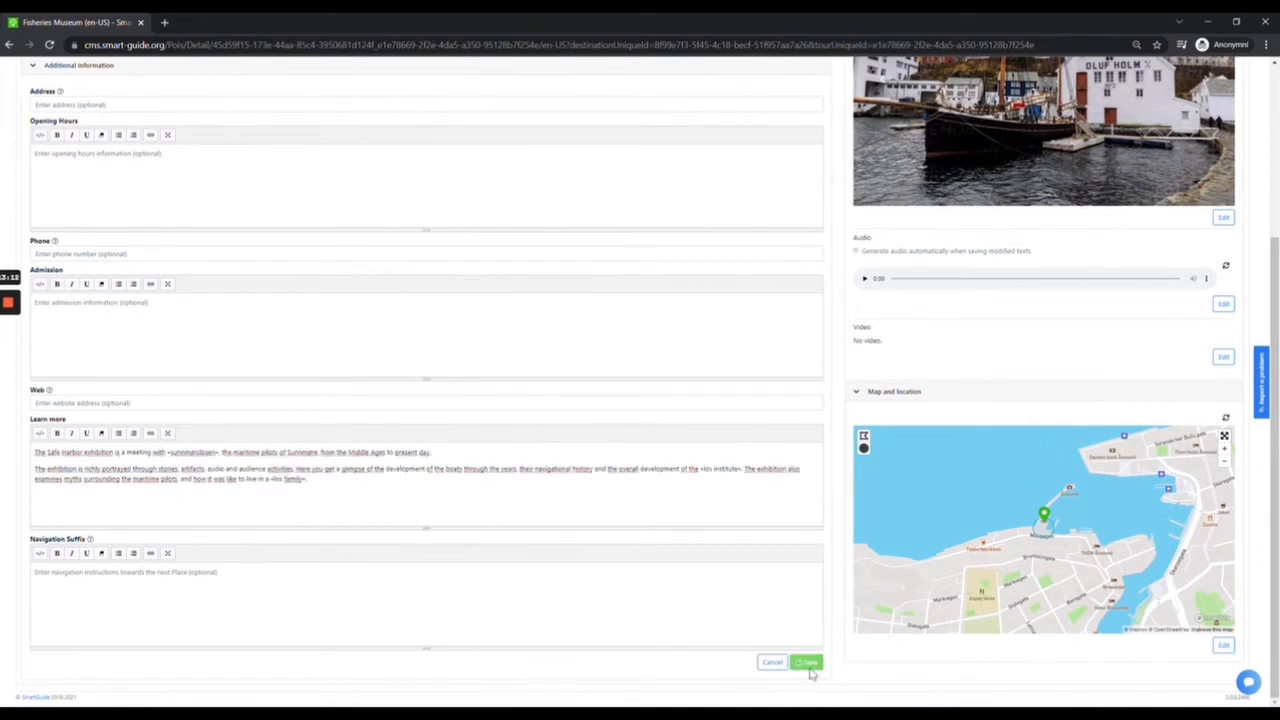
{"action": "left_click", "coordinate": [811, 668]}
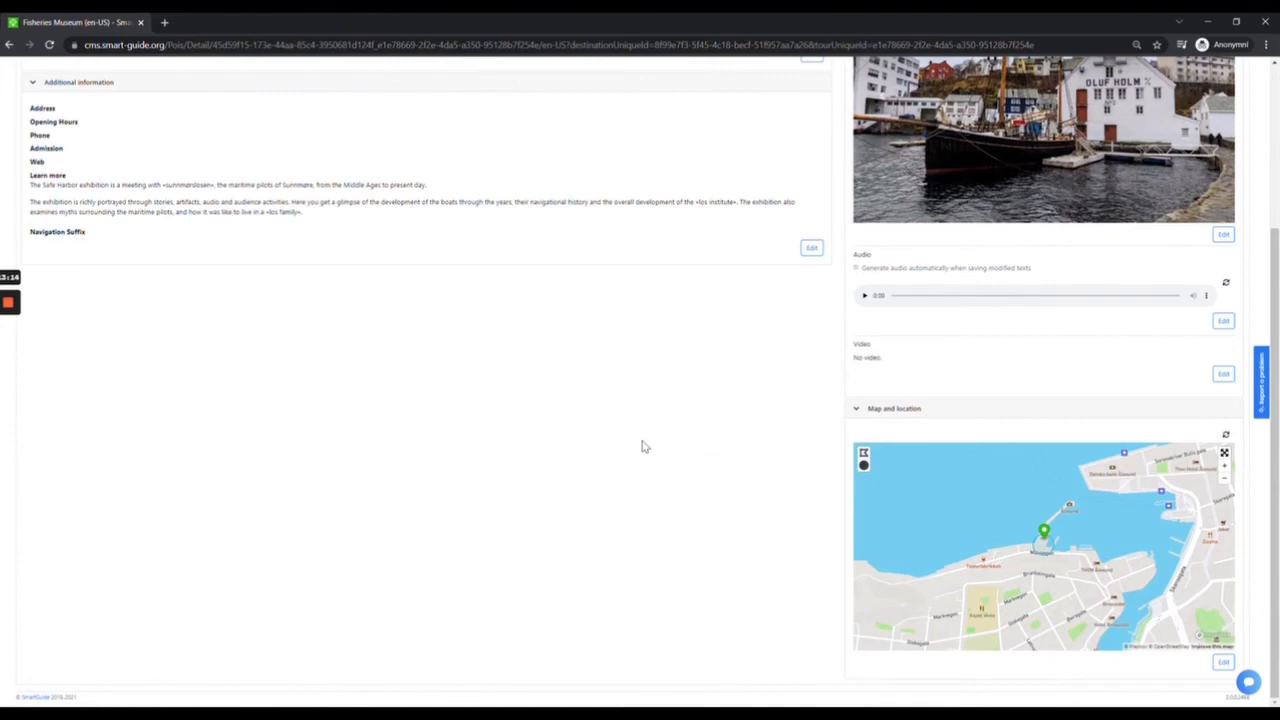
{"action": "scroll", "coordinate": [640, 446], "scroll_direction": "up", "scroll_amount": 3}
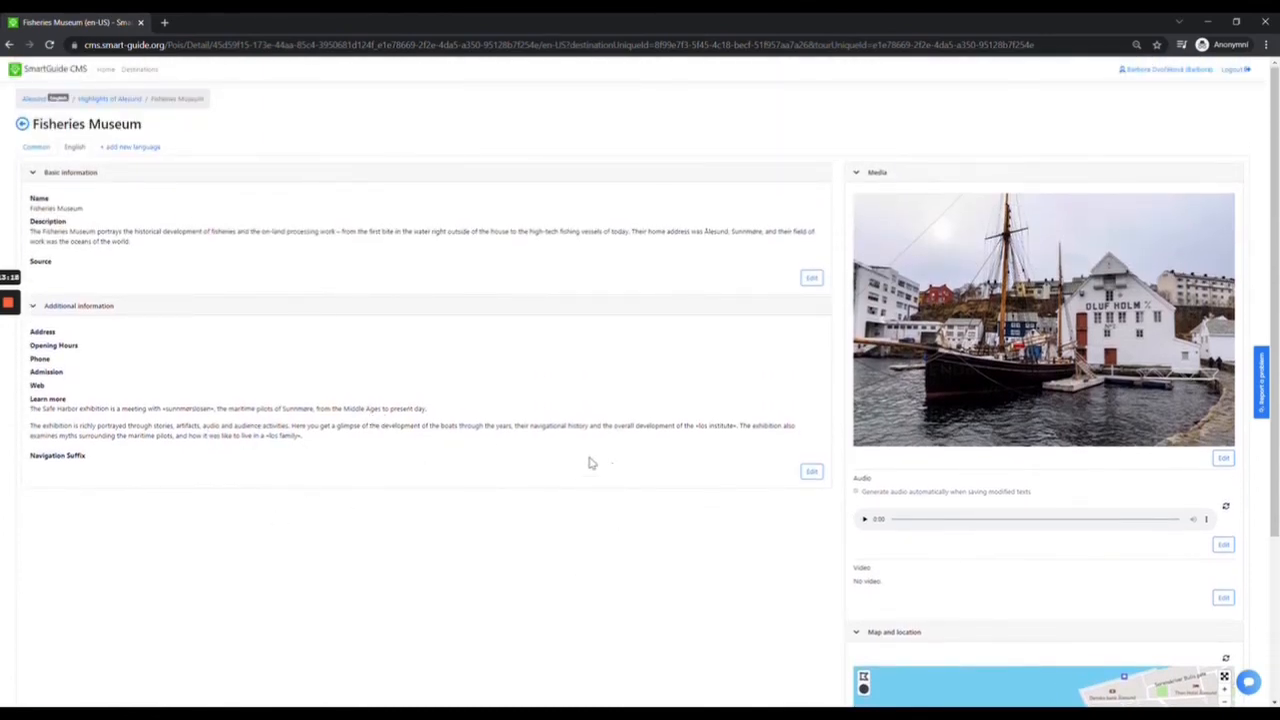
{"action": "scroll", "coordinate": [650, 480], "scroll_direction": "down", "scroll_amount": 2}
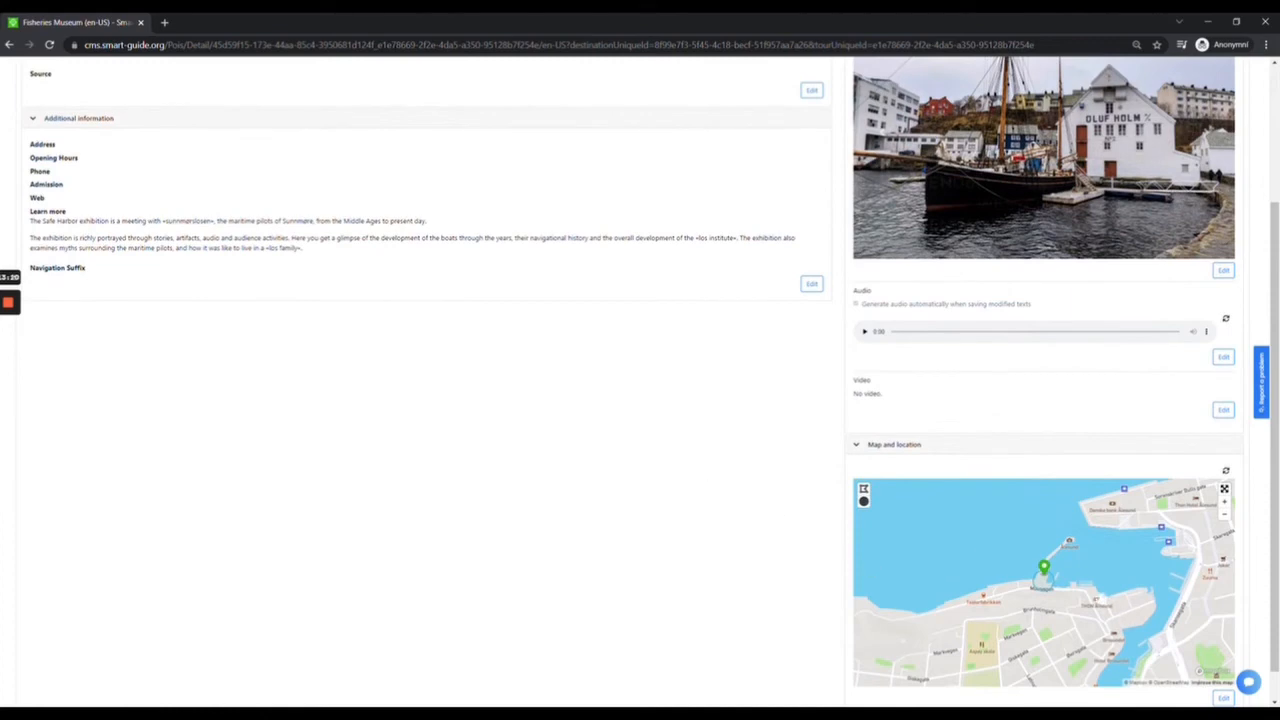
{"action": "scroll", "coordinate": [715, 450], "scroll_direction": "up", "scroll_amount": 2}
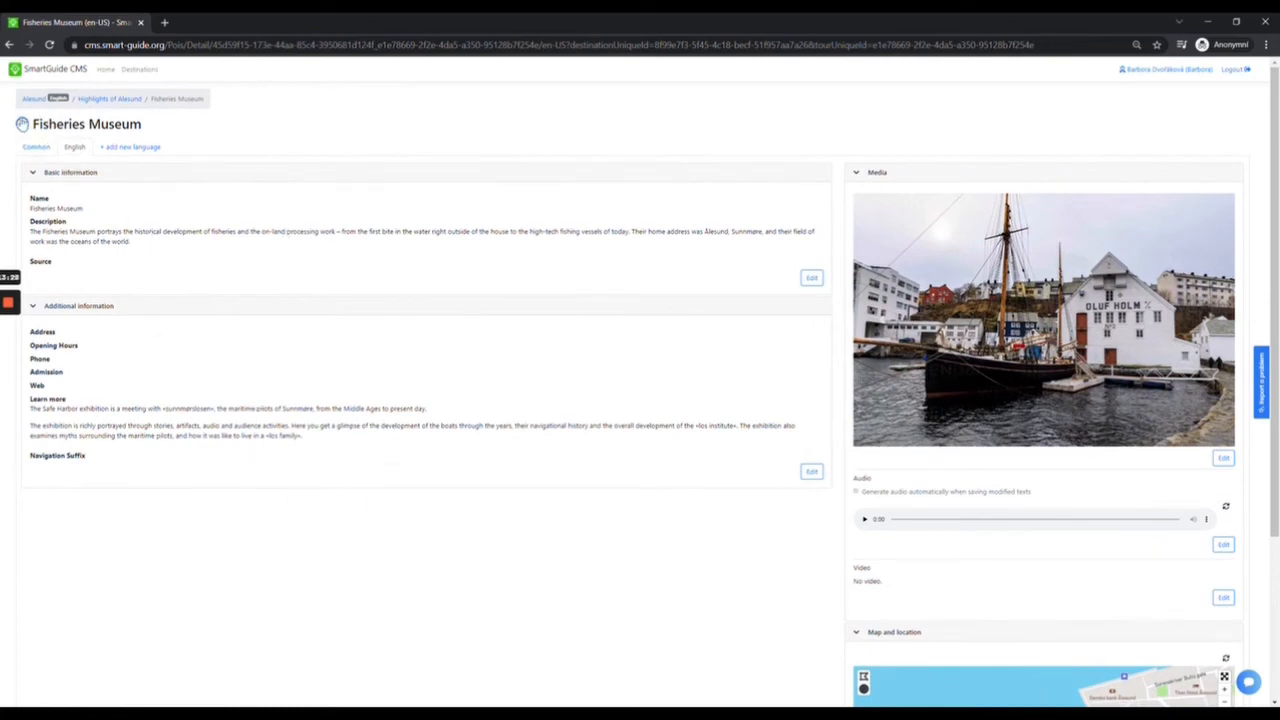
- Open Fisheries Museum from the Alesund destination's own places and check its additional information outside the tour
{"action": "left_click", "coordinate": [38, 100]}
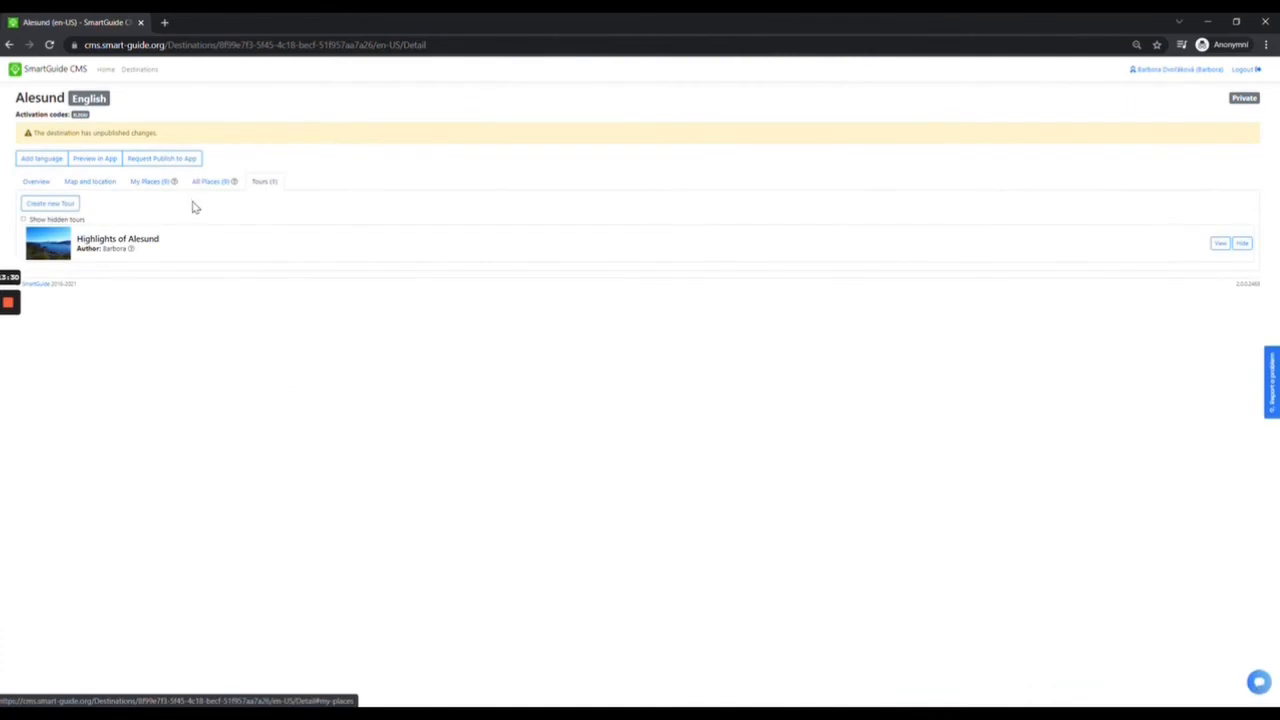
{"action": "left_click", "coordinate": [152, 184]}
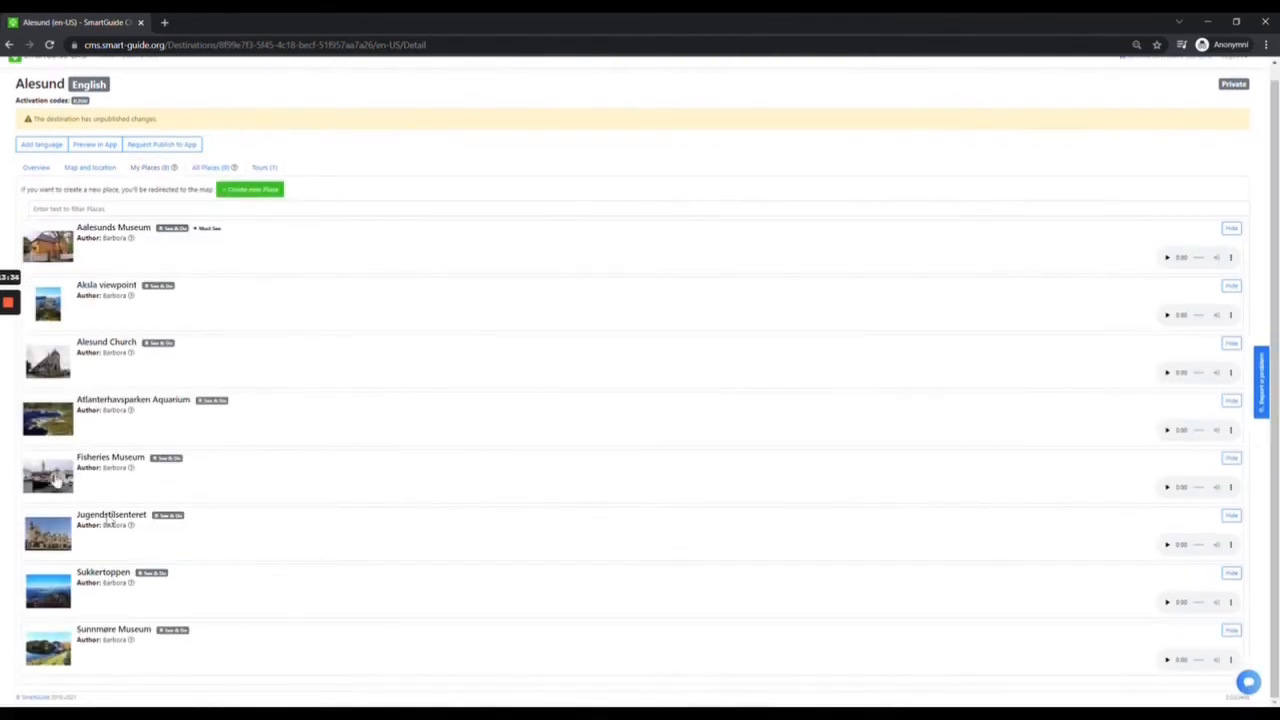
{"action": "left_click", "coordinate": [112, 470]}
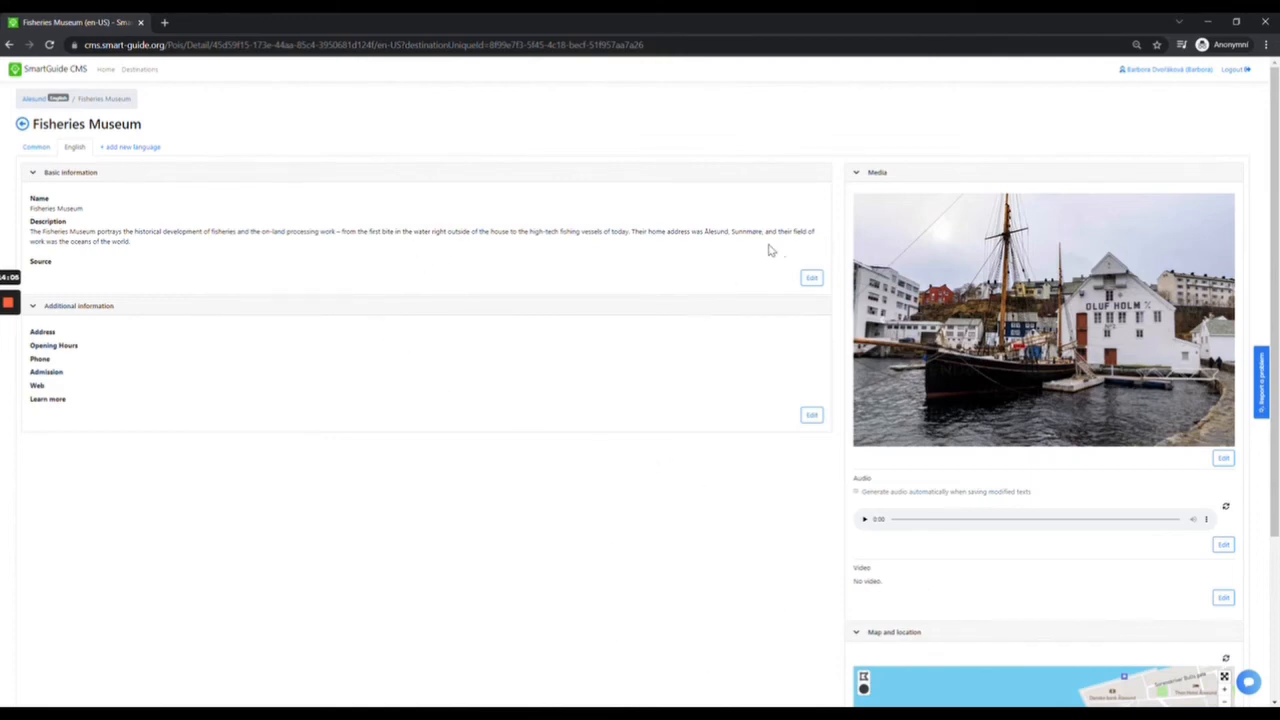
{"action": "scroll", "coordinate": [931, 340], "scroll_direction": "down", "scroll_amount": 2}
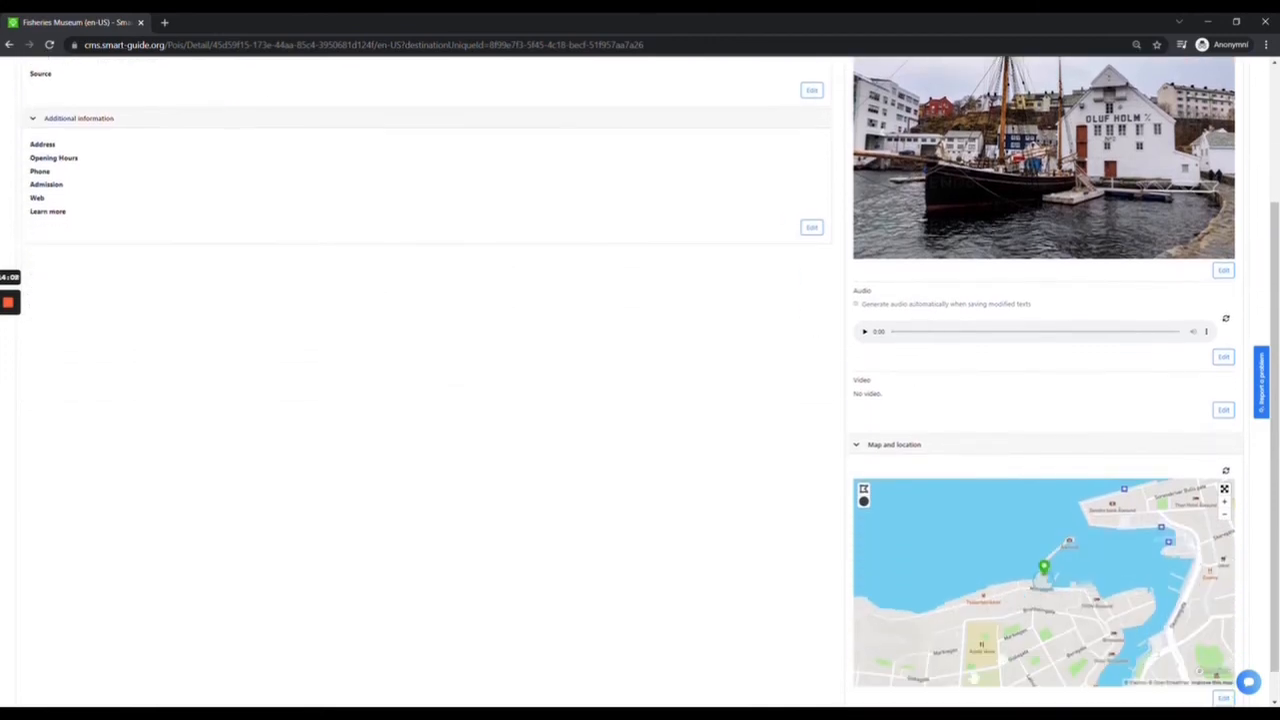
{"action": "scroll", "coordinate": [494, 520], "scroll_direction": "up", "scroll_amount": 2}
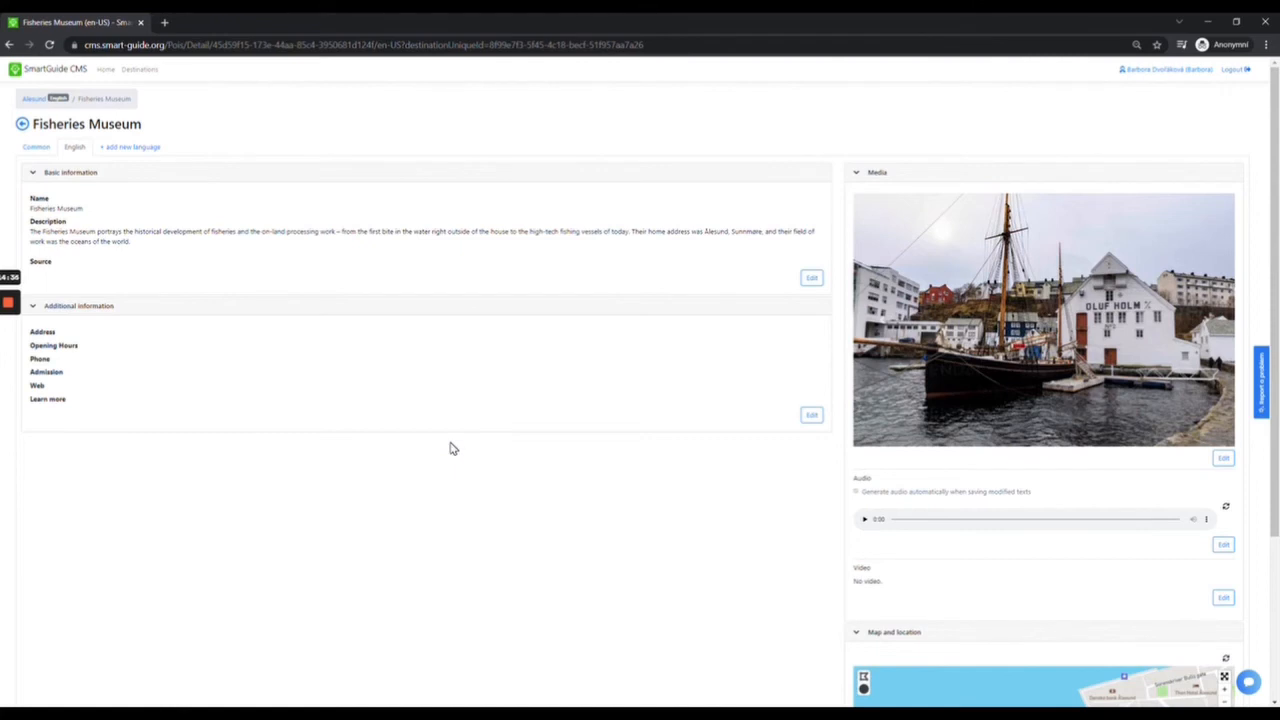
- Return to the Alesund tours, open Highlights of Alesund and review its summary, places and route
{"action": "left_click", "coordinate": [22, 124]}
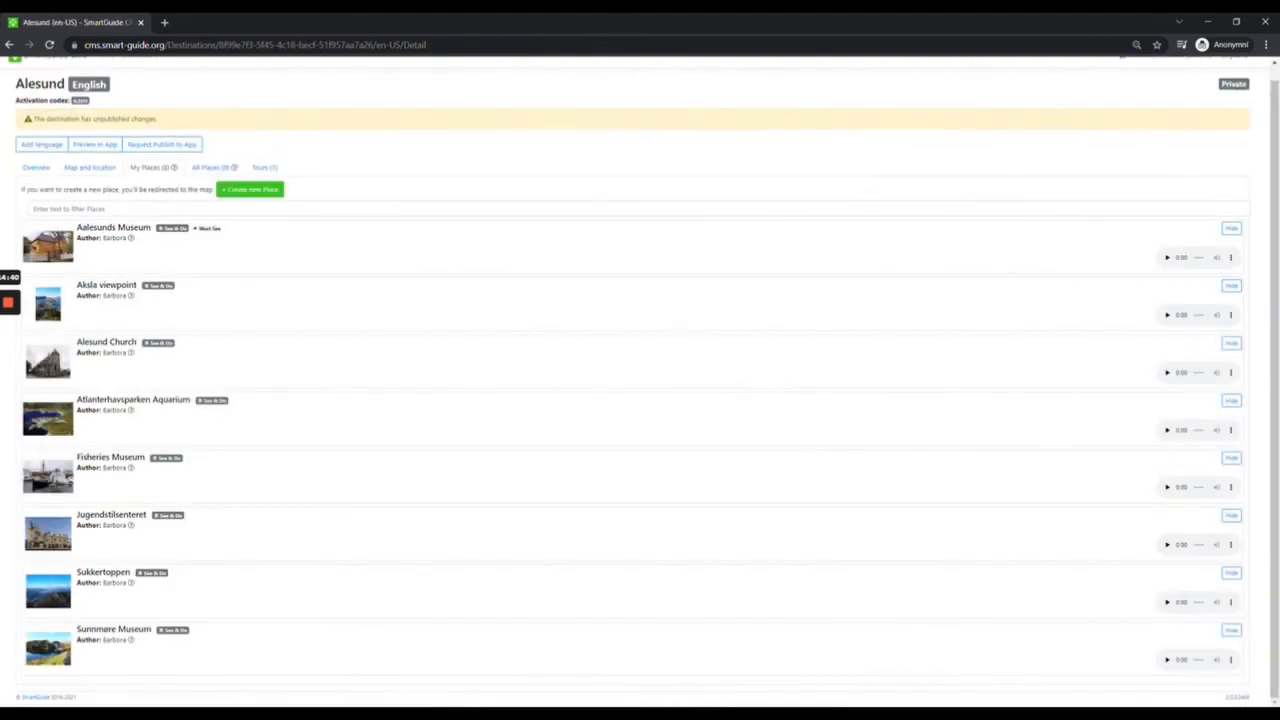
{"action": "left_click", "coordinate": [265, 168]}
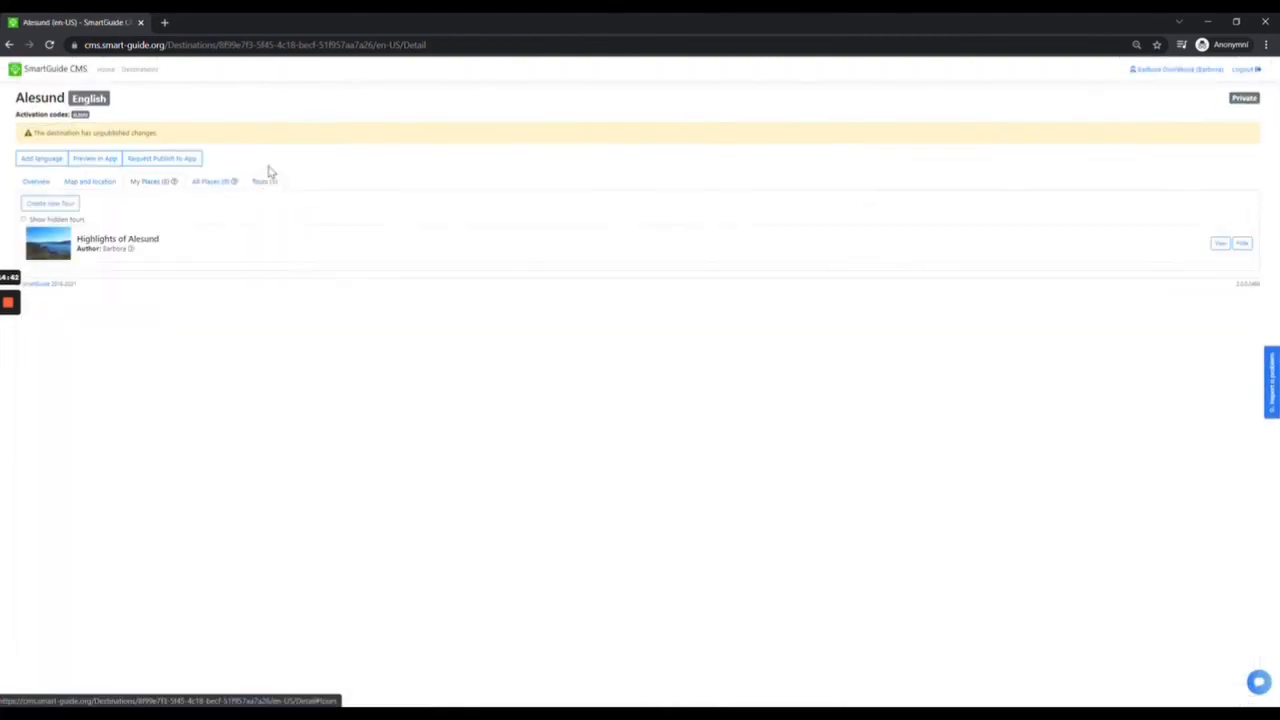
{"action": "left_click", "coordinate": [156, 242]}
{"action": "scroll", "coordinate": [280, 420], "scroll_direction": "down", "scroll_amount": 3}
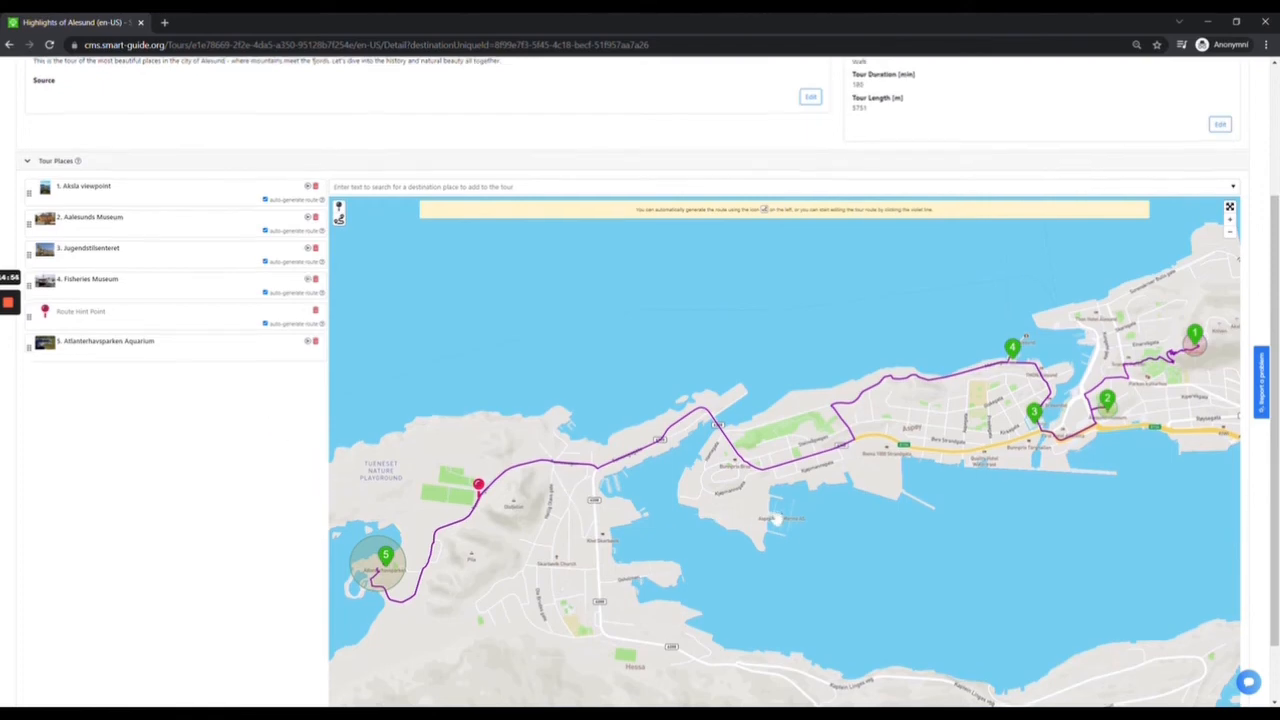
{"action": "scroll", "coordinate": [777, 520], "scroll_direction": "down", "scroll_amount": 1}
{"action": "scroll", "coordinate": [777, 520], "scroll_direction": "up", "scroll_amount": 3}
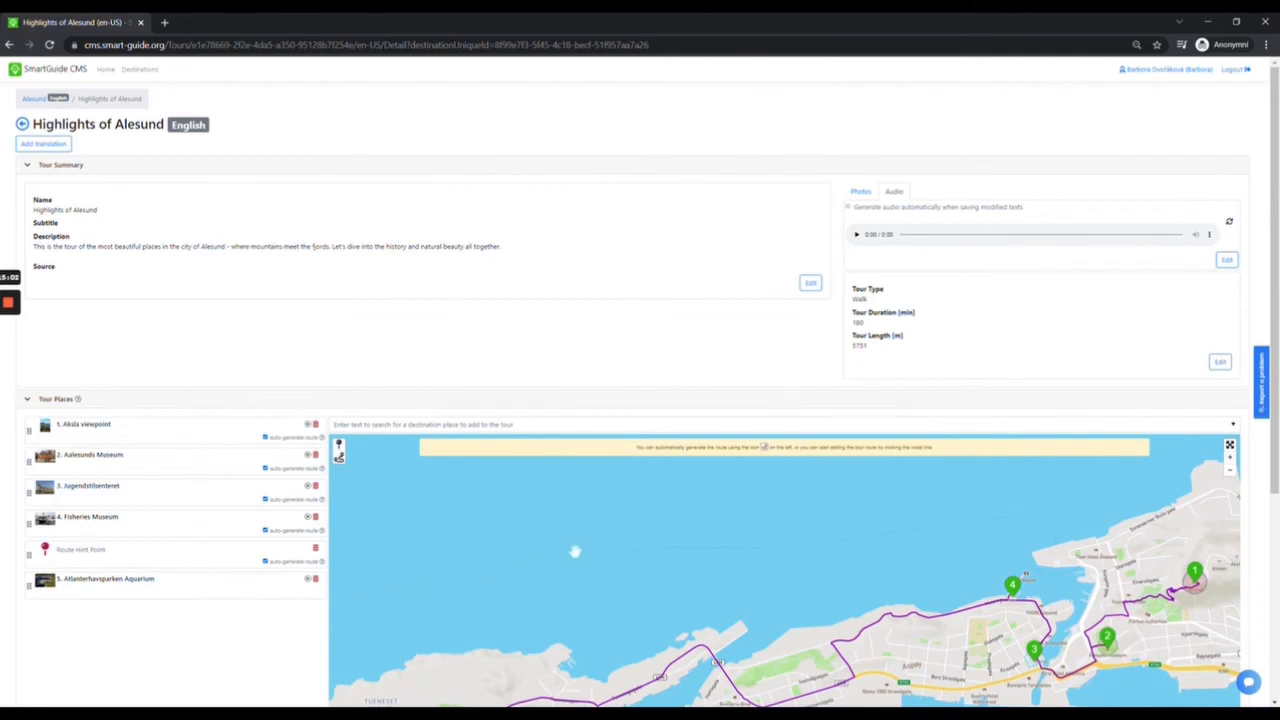
- Show the route's editable waypoints near the bridge west of Fisheries Museum, leave route editing and inspect the route towards the aquarium
{"action": "scroll", "coordinate": [574, 549], "scroll_direction": "down", "scroll_amount": 2}
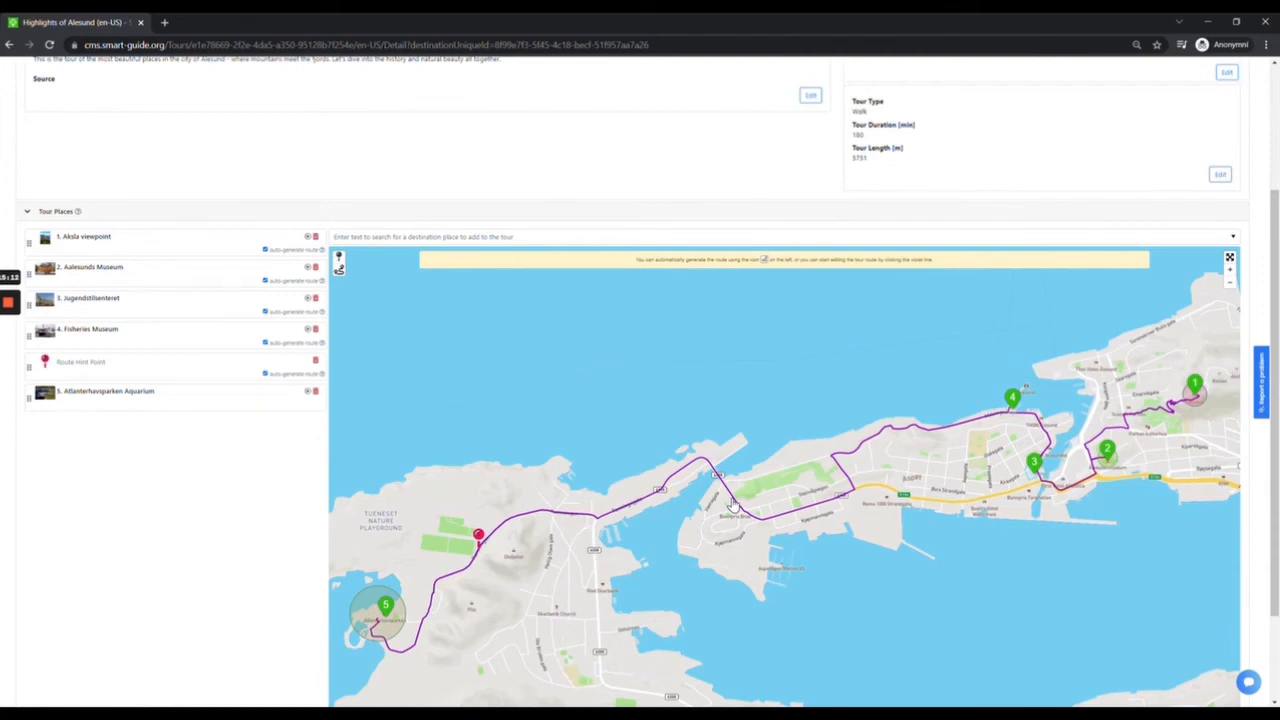
{"action": "left_click", "coordinate": [733, 505]}
{"action": "scroll", "coordinate": [733, 502], "scroll_direction": "up", "scroll_amount": 3}
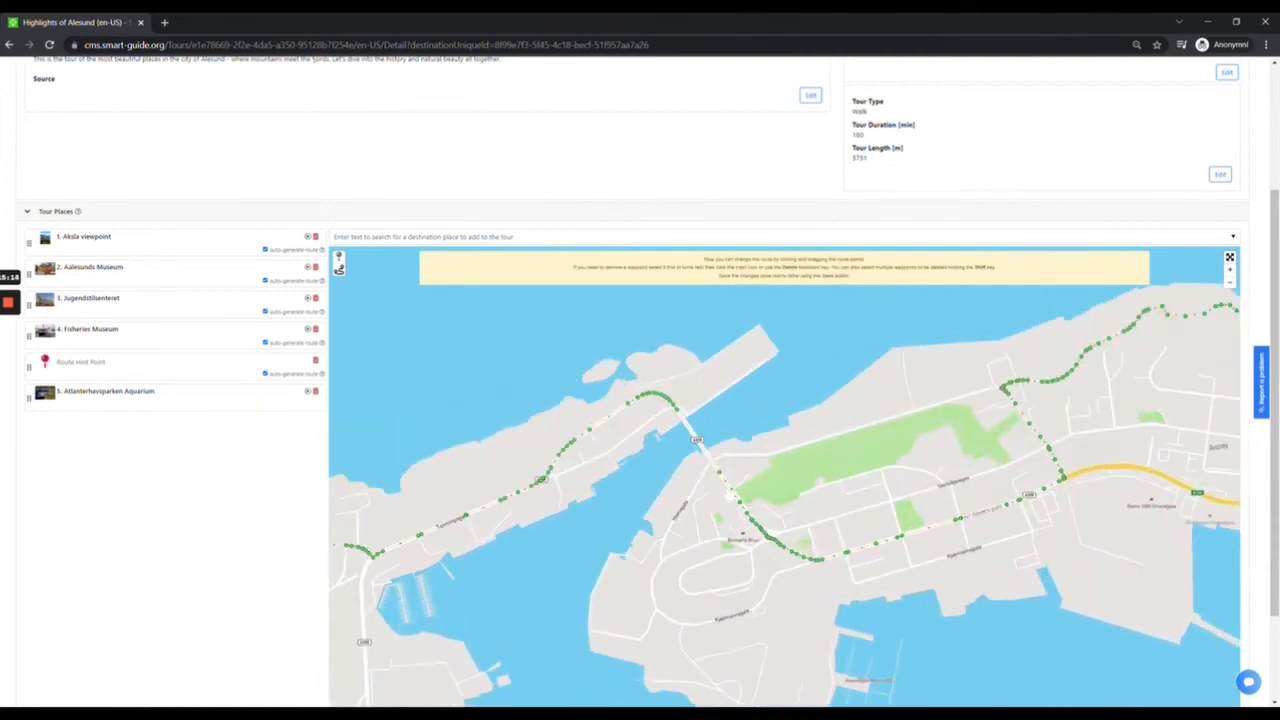
{"action": "scroll", "coordinate": [732, 496], "scroll_direction": "up", "scroll_amount": 4}
{"action": "left_click", "coordinate": [788, 489]}
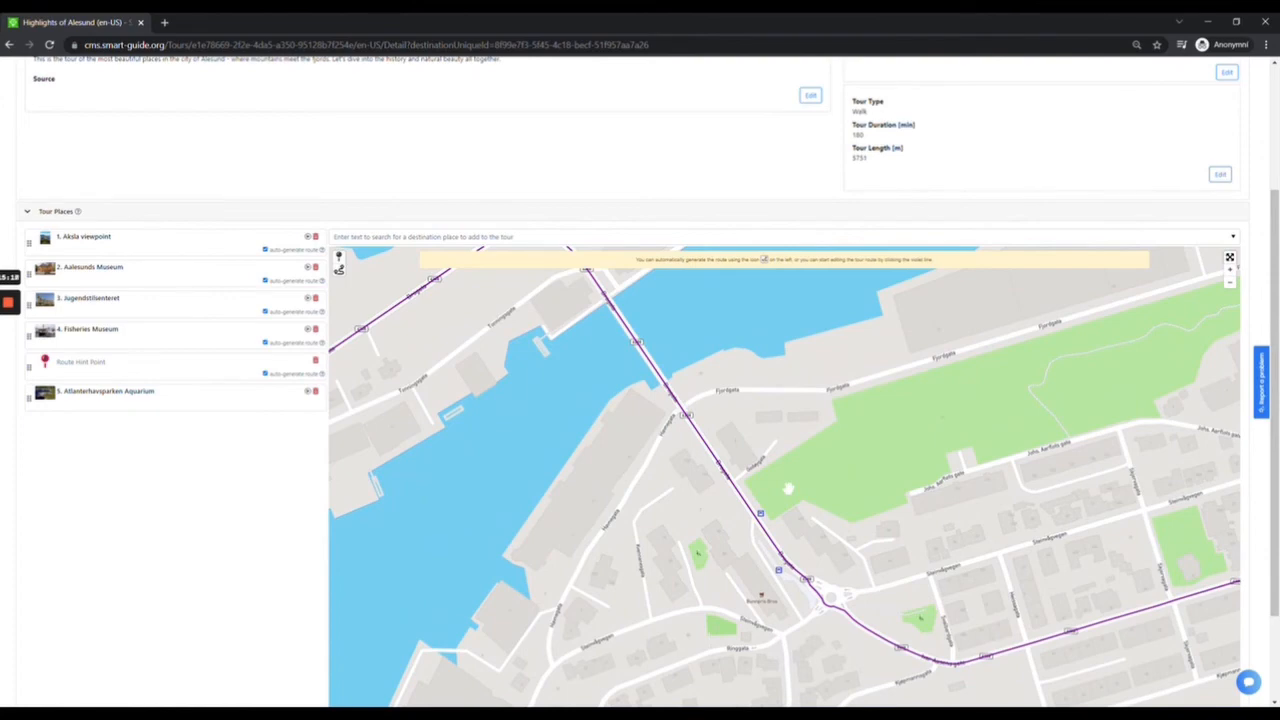
{"action": "scroll", "coordinate": [788, 489], "scroll_direction": "down", "scroll_amount": 2}
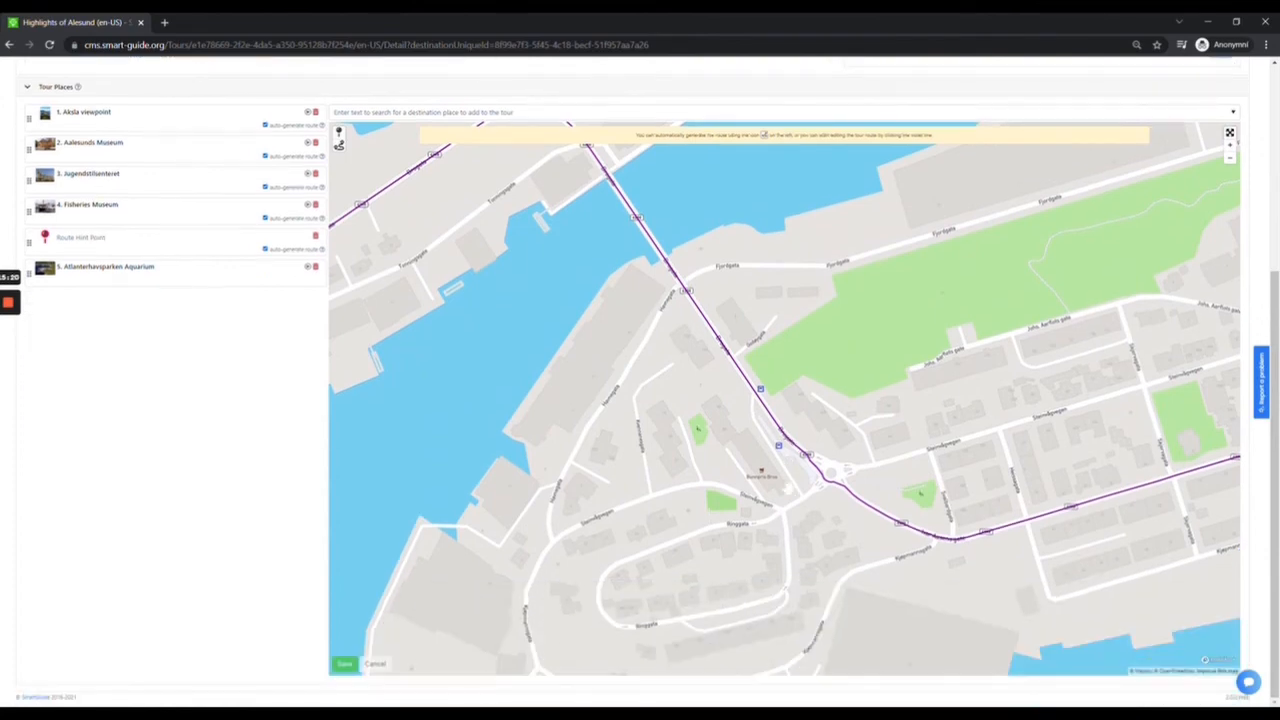
{"action": "scroll", "coordinate": [788, 489], "scroll_direction": "down", "scroll_amount": 5}
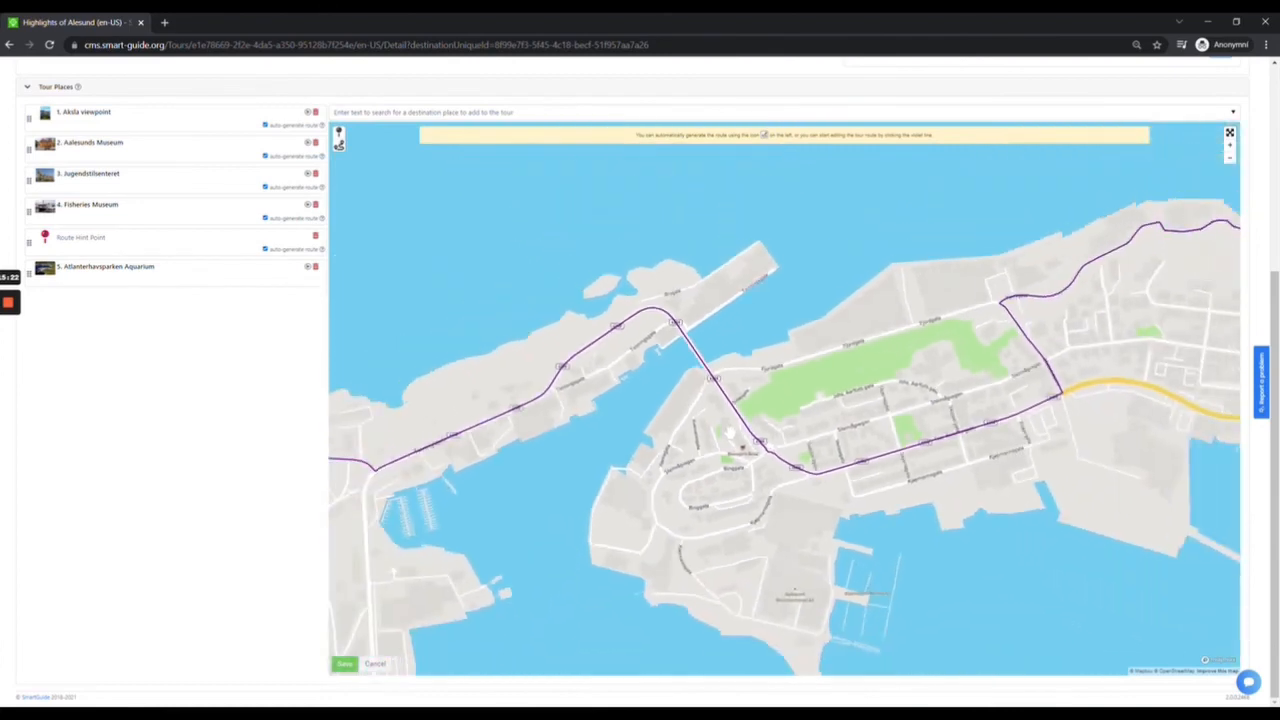
{"action": "left_click_drag", "start_coordinate": [682, 479], "coordinate": [774, 502]}
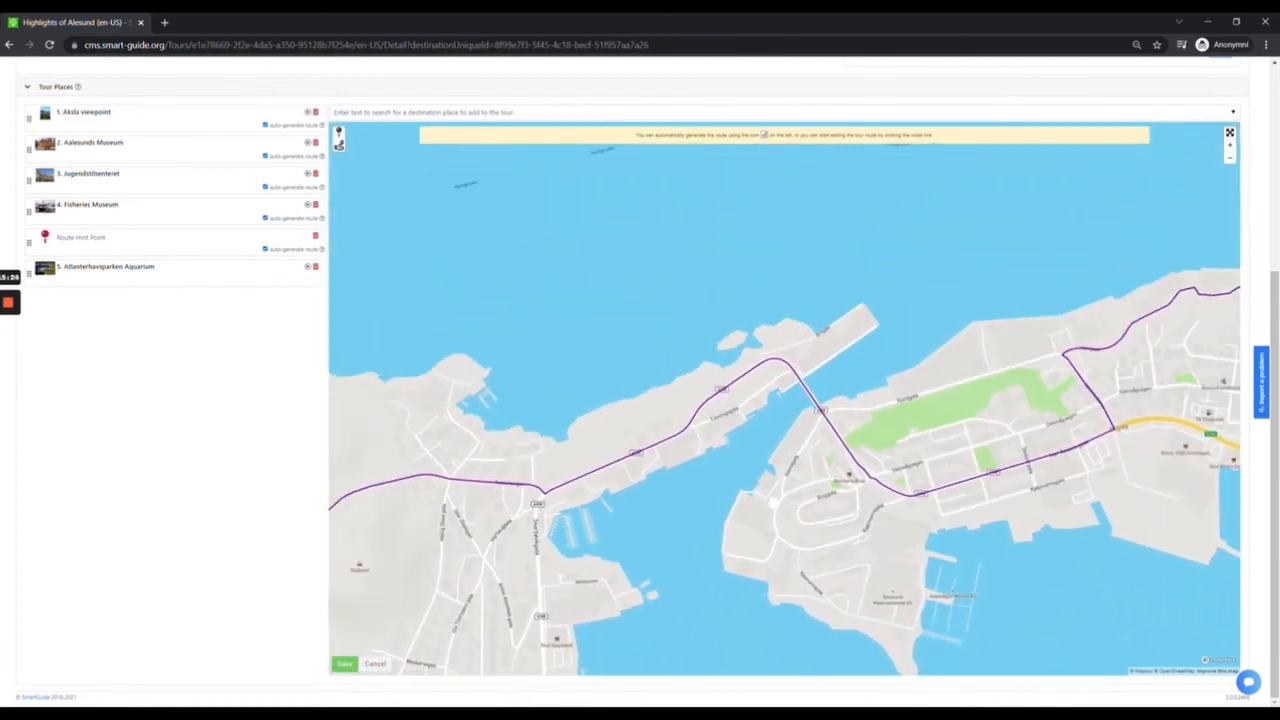
{"action": "scroll", "coordinate": [775, 503], "scroll_direction": "down", "scroll_amount": 4}
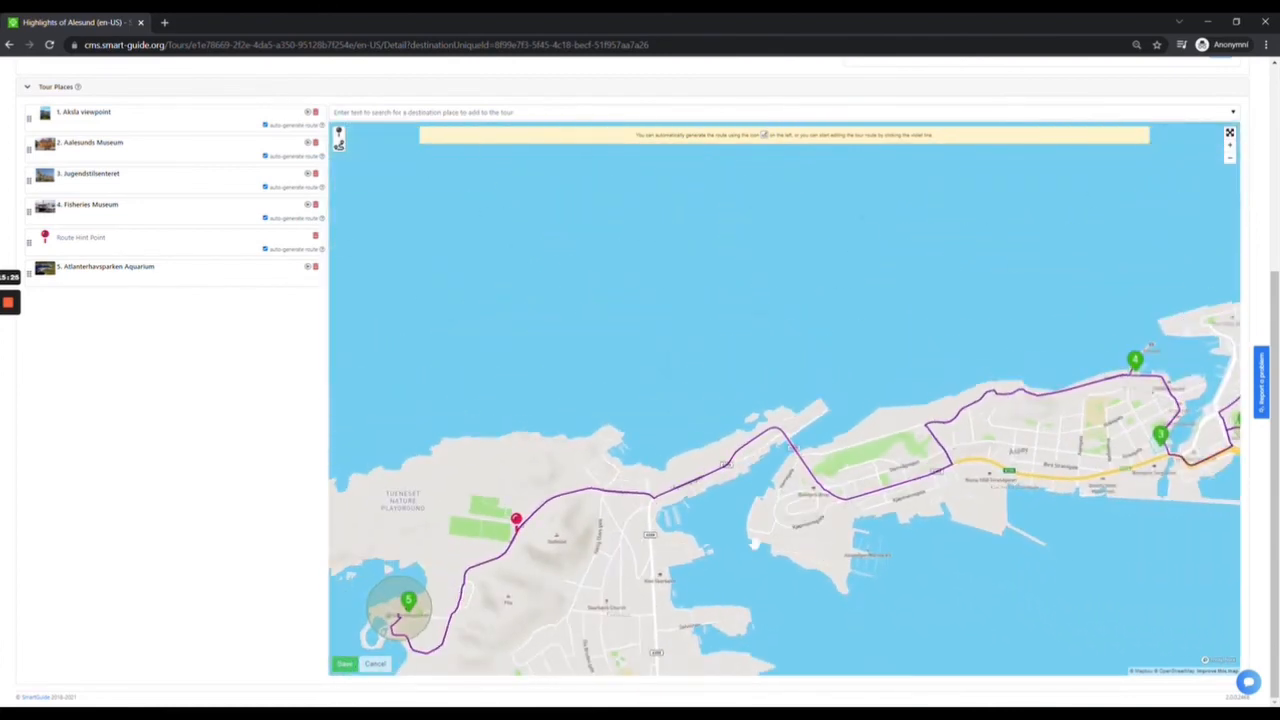
- Inspect the tour route towards the aquarium, return to the Alesund destination and review its overview
{"action": "left_click_drag", "start_coordinate": [754, 542], "coordinate": [793, 444]}
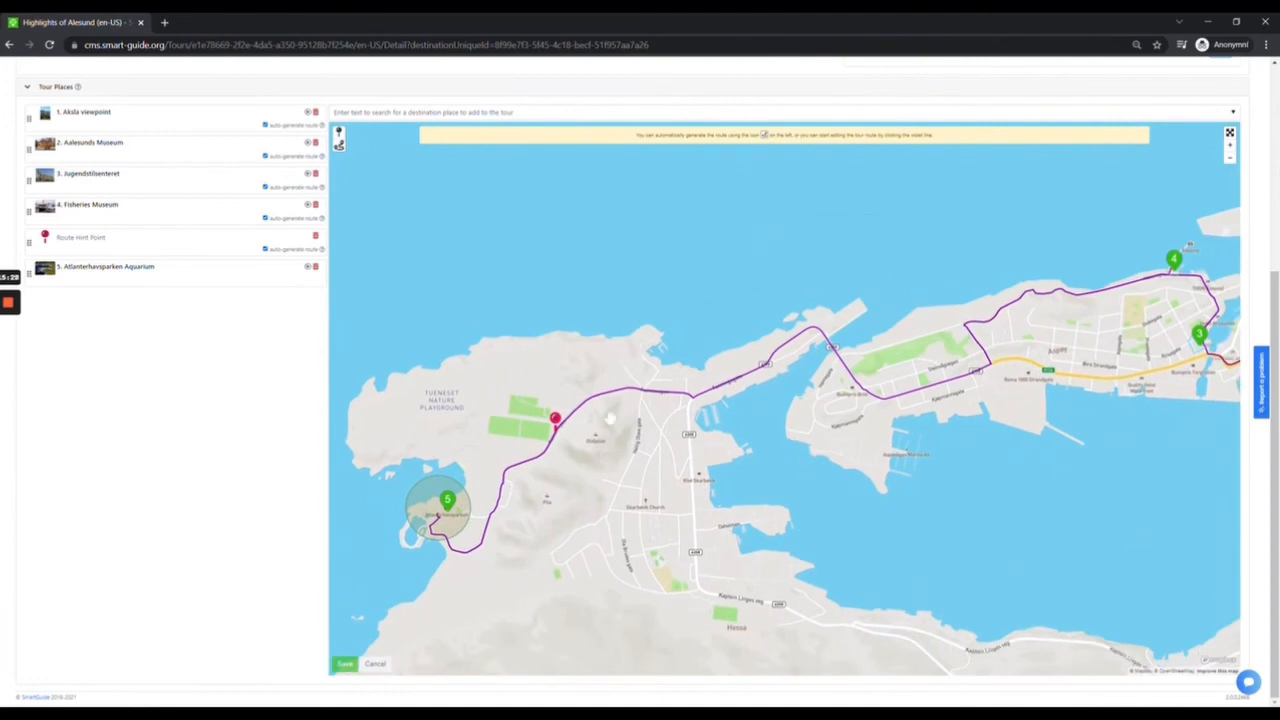
{"action": "scroll", "coordinate": [644, 428], "scroll_direction": "up", "scroll_amount": 3}
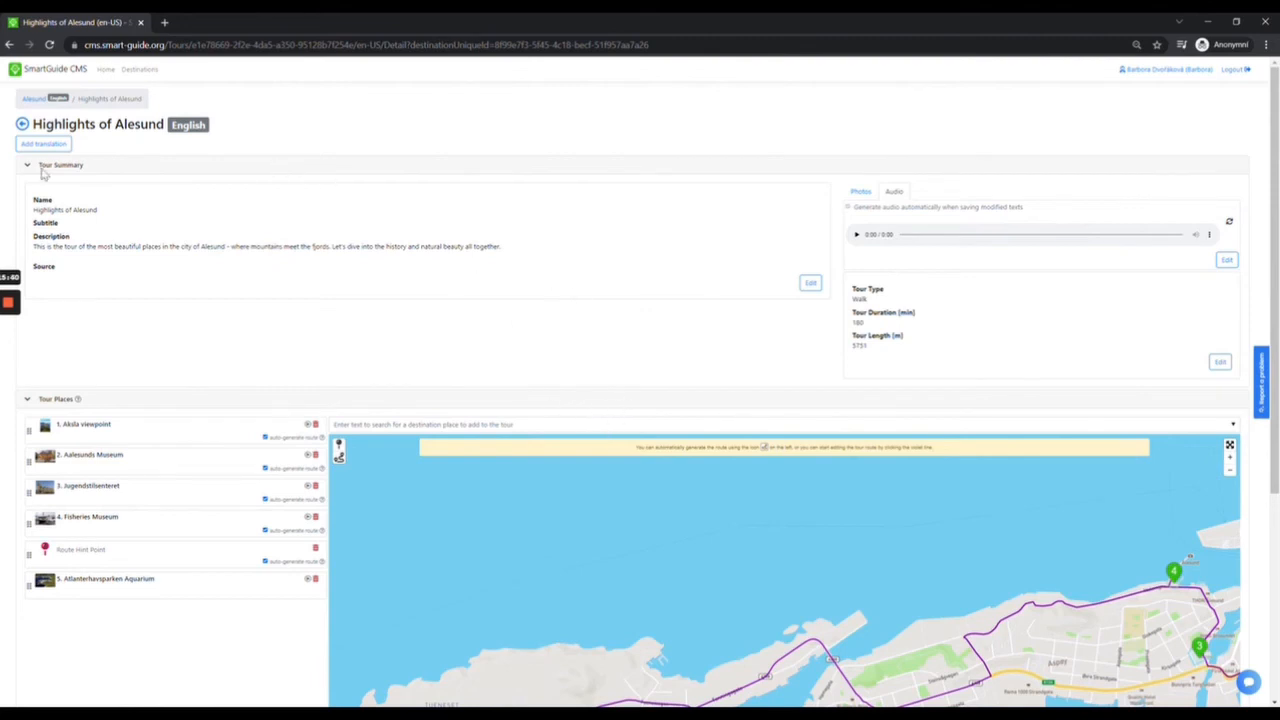
{"action": "left_click", "coordinate": [22, 125]}
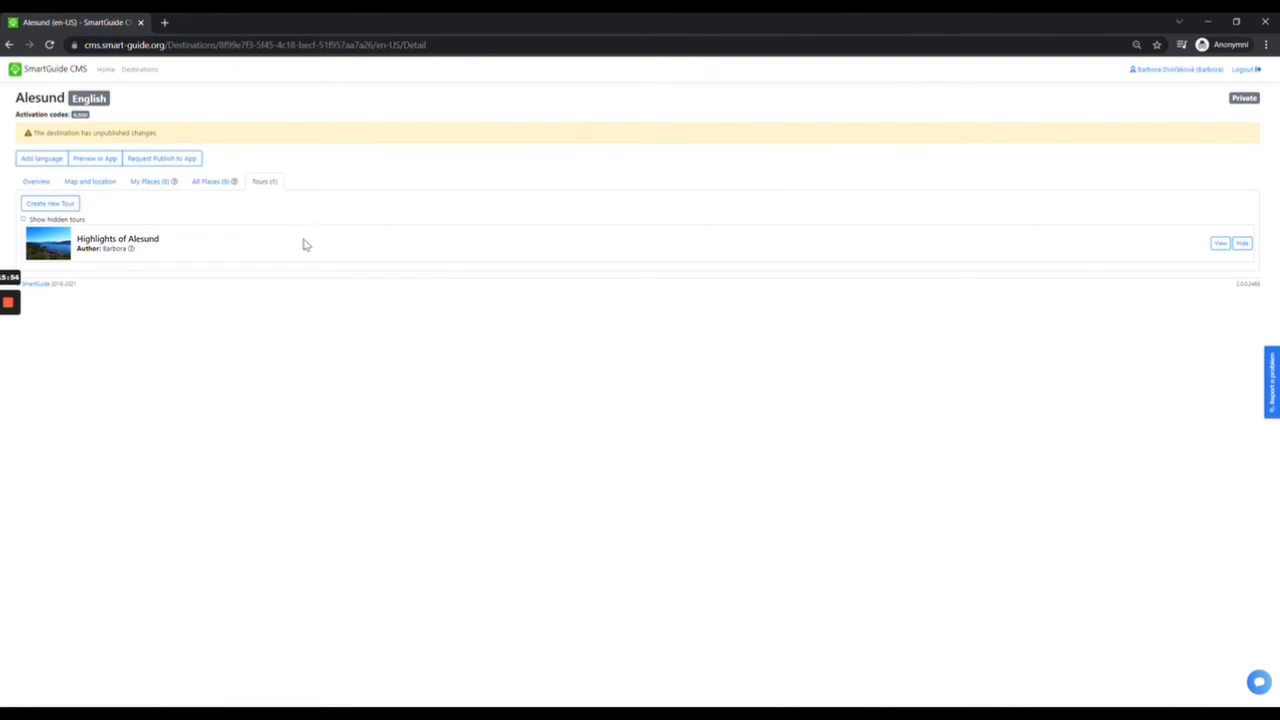
{"action": "left_click", "coordinate": [36, 183]}
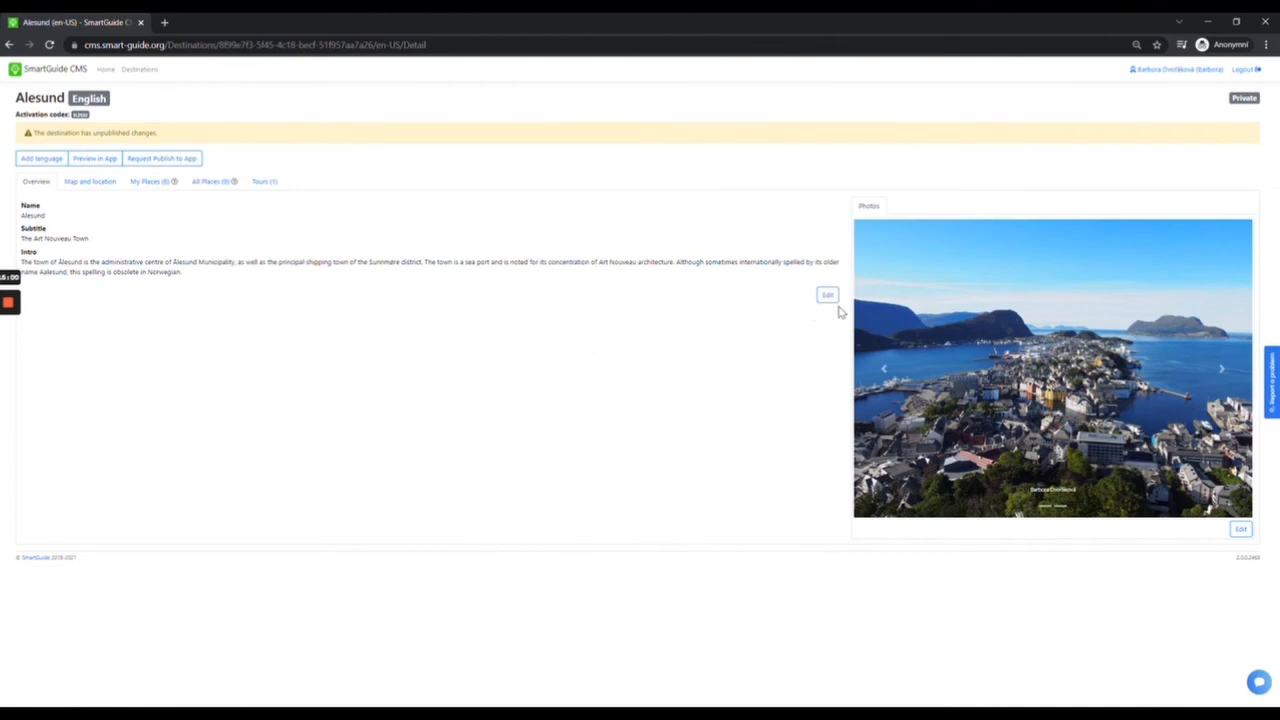
- Examine Alesund's places, tour route and destination boundary on the full-screen destination map, and leave full screen
{"action": "left_click", "coordinate": [101, 183]}
{"action": "scroll", "coordinate": [615, 298], "scroll_direction": "up", "scroll_amount": 5}
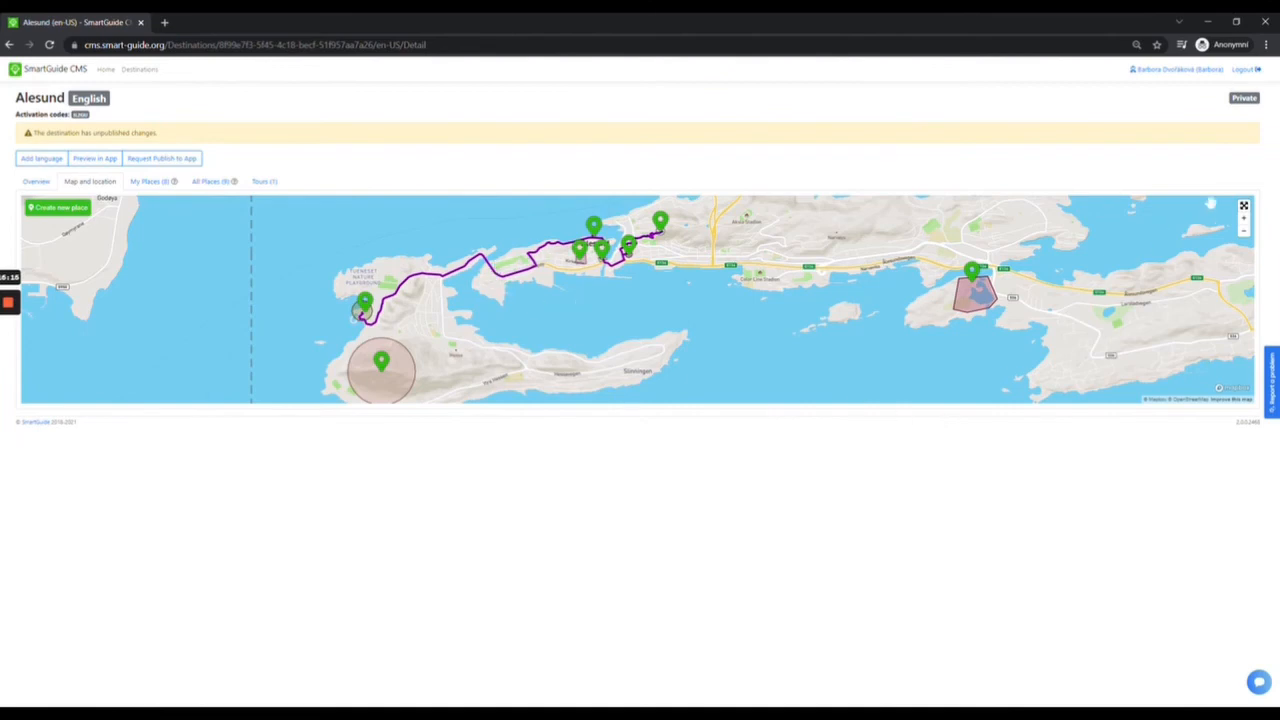
{"action": "left_click", "coordinate": [1244, 206]}
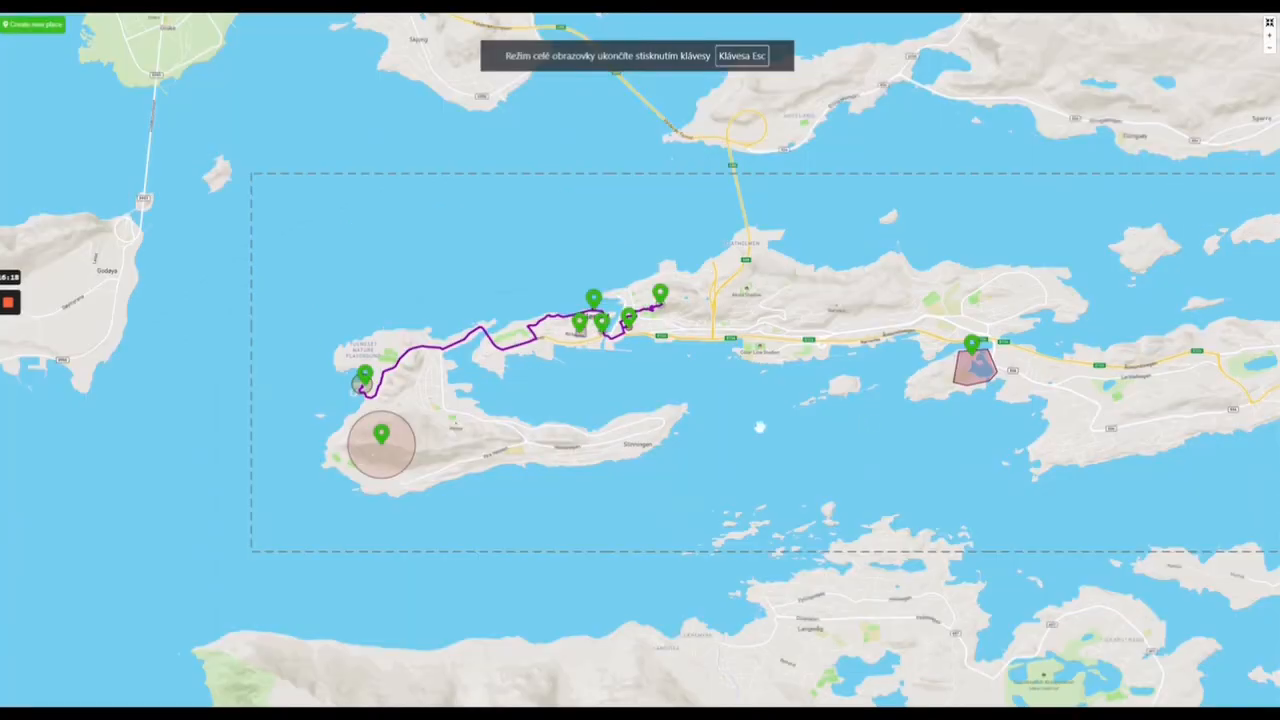
{"action": "scroll", "coordinate": [562, 366], "scroll_direction": "up", "scroll_amount": 1}
{"action": "scroll", "coordinate": [562, 366], "scroll_direction": "up", "scroll_amount": 1}
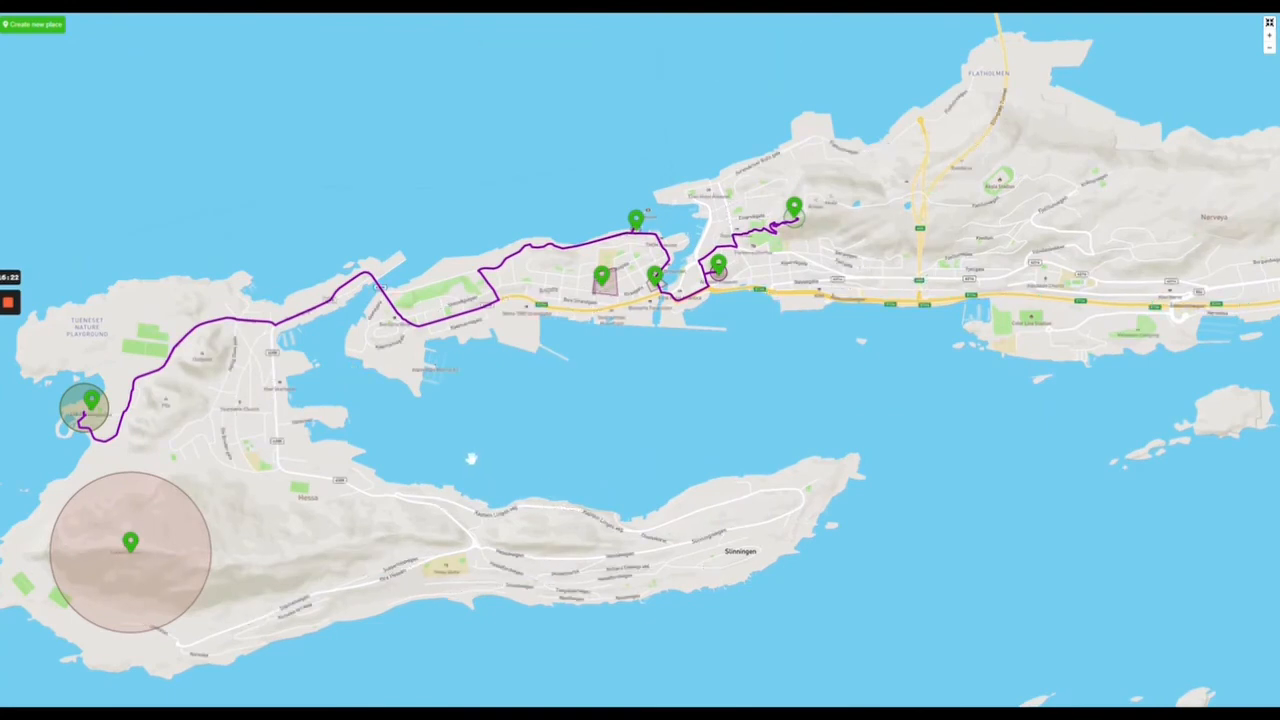
{"action": "scroll", "coordinate": [471, 458], "scroll_direction": "down", "scroll_amount": 3}
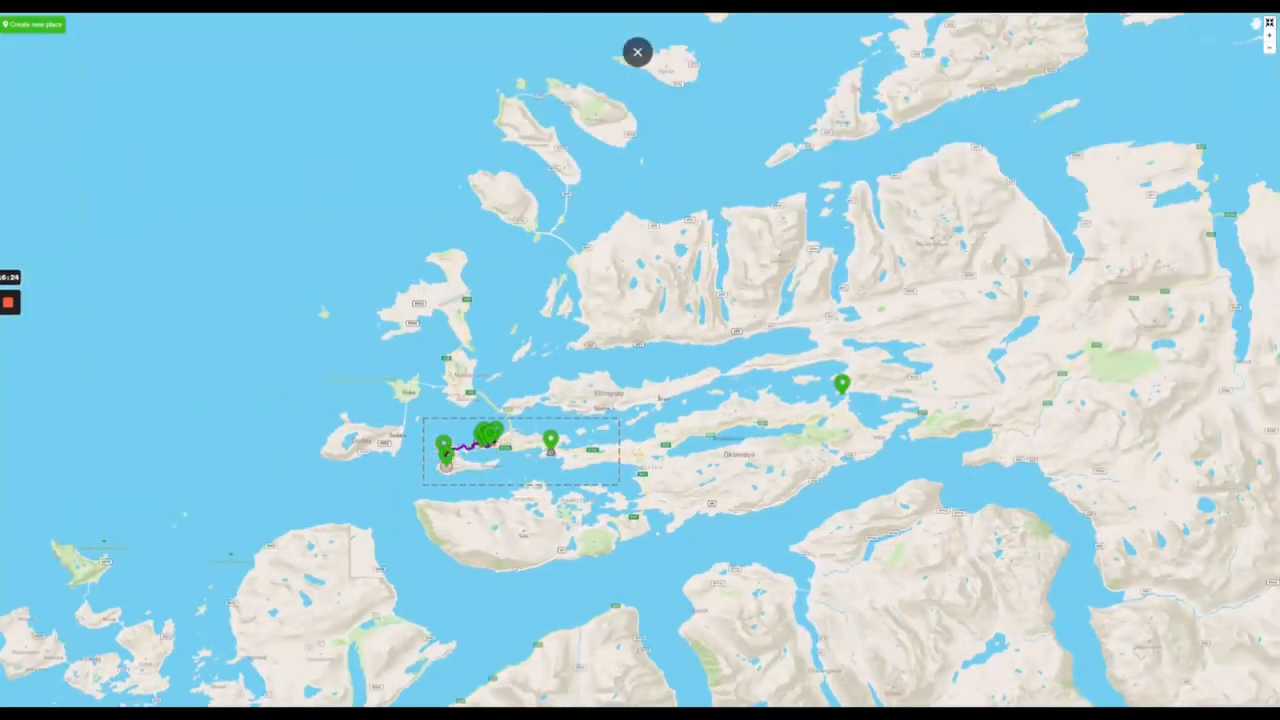
{"action": "key", "text": "Escape"}
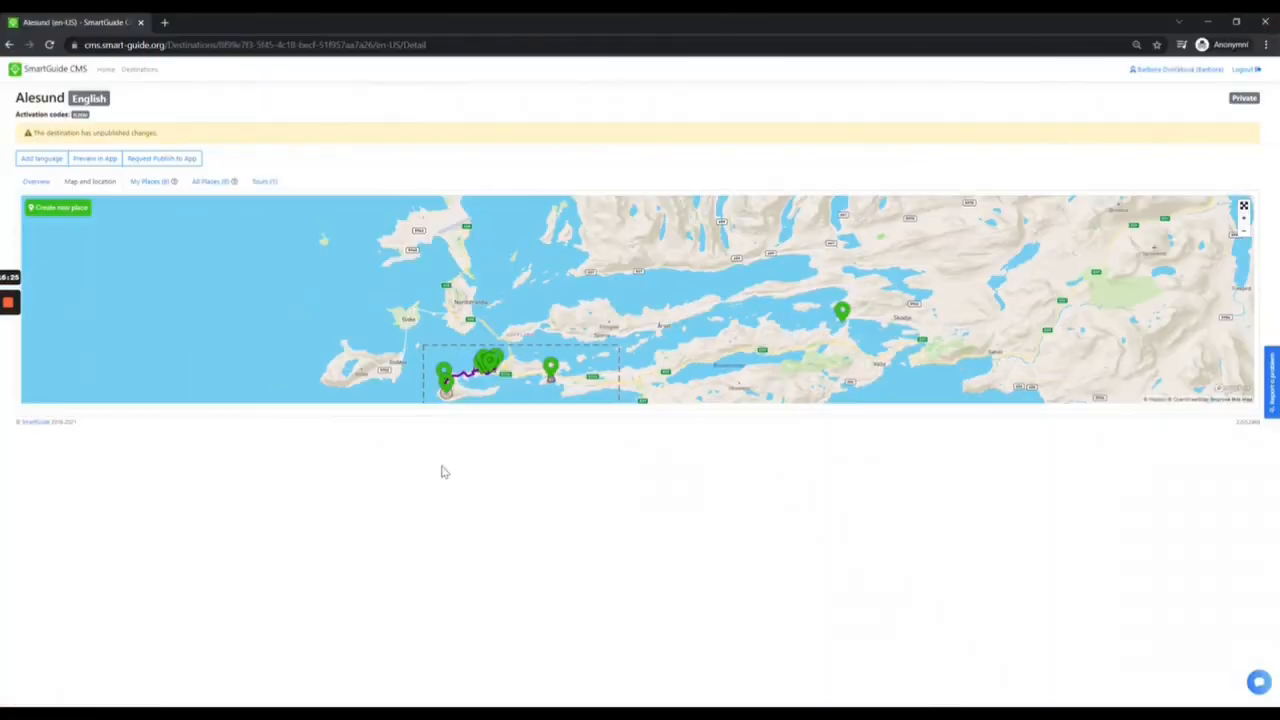
- Review the list of all places in the Alesund destination and its list of tours
{"action": "left_click", "coordinate": [160, 183]}
{"action": "scroll", "coordinate": [236, 420], "scroll_direction": "down", "scroll_amount": 1}
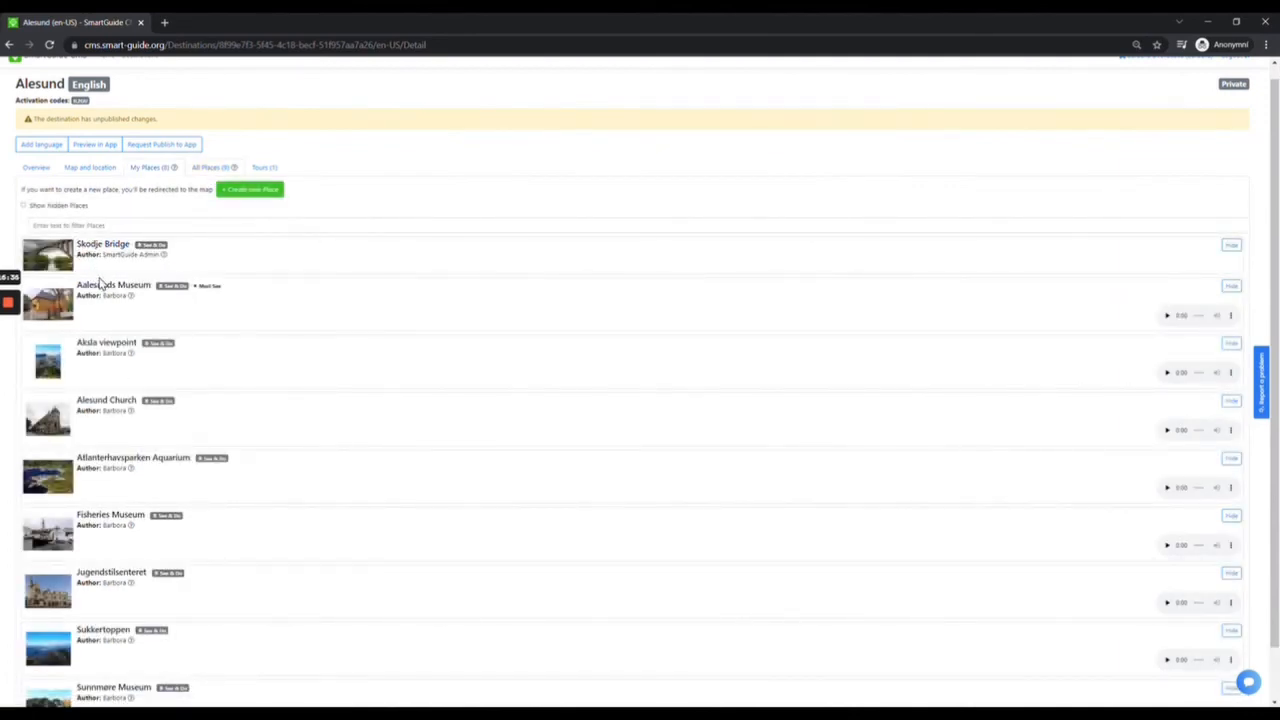
{"action": "left_click", "coordinate": [265, 174]}
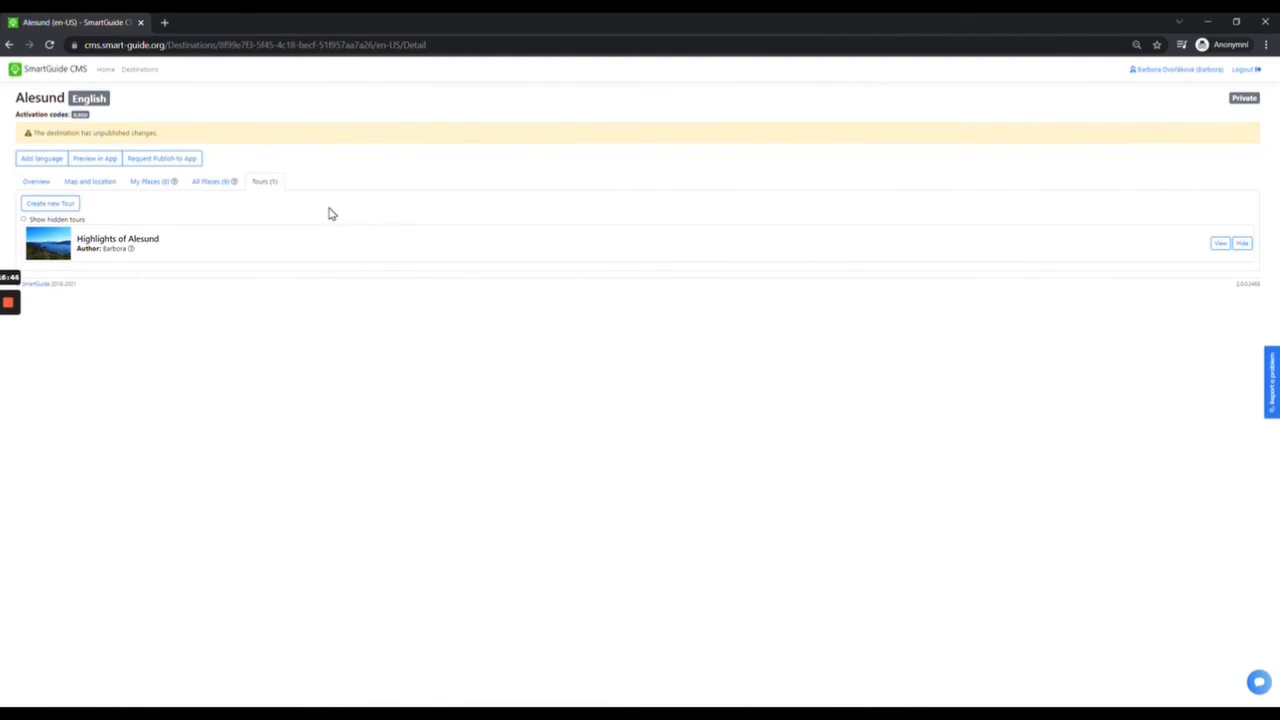
- Show the QR code for previewing Alesund in the mobile app, expand the alternative preview instructions and close the dialog
{"action": "left_click", "coordinate": [99, 162]}
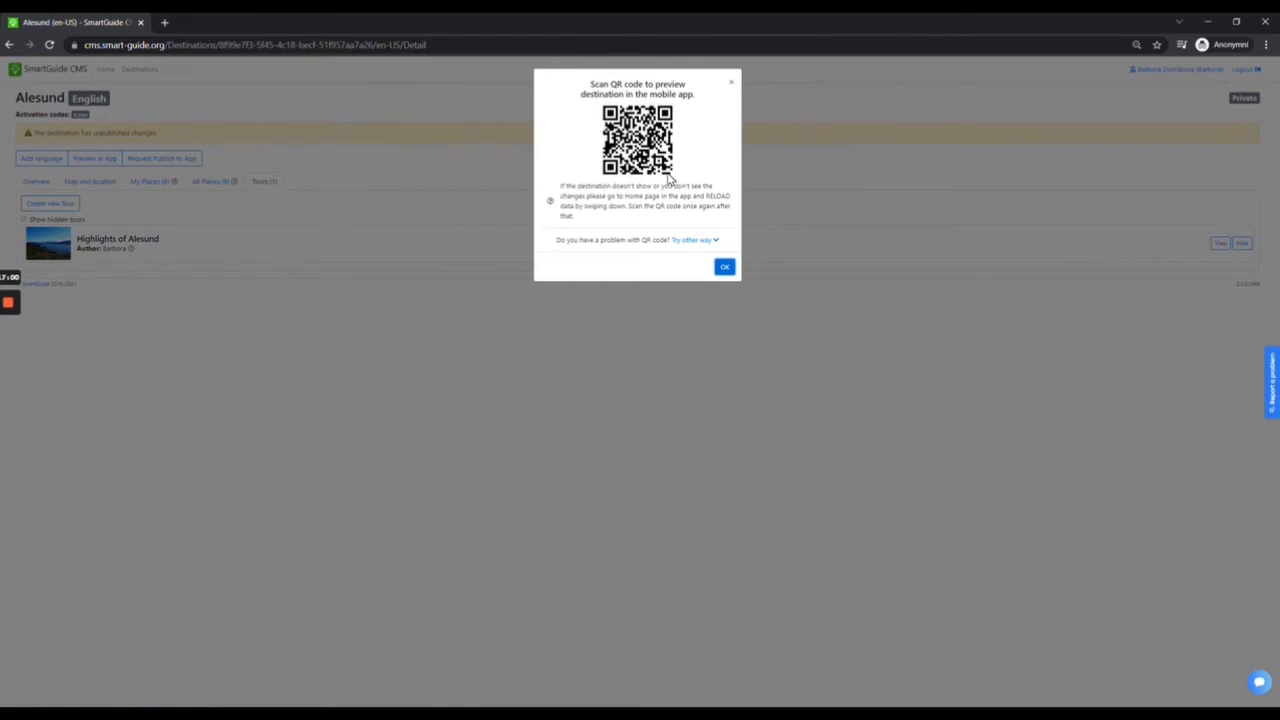
{"action": "left_click", "coordinate": [709, 244]}
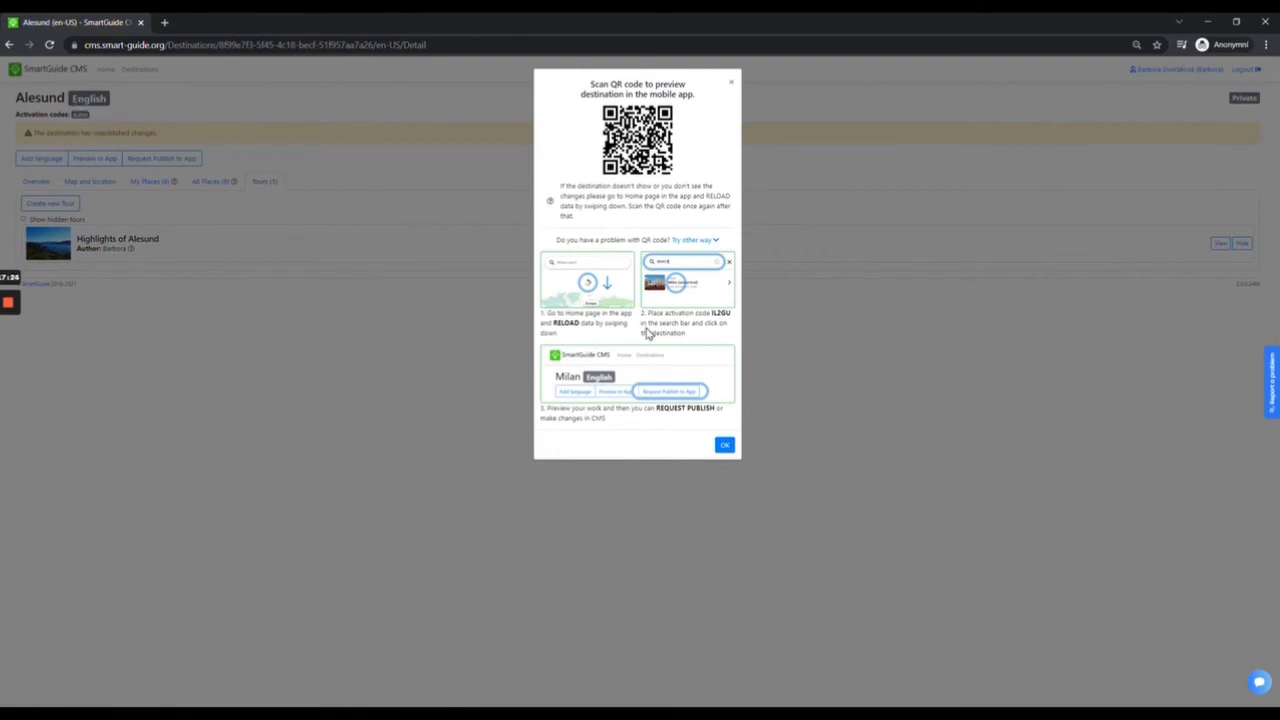
{"action": "left_click", "coordinate": [724, 446]}
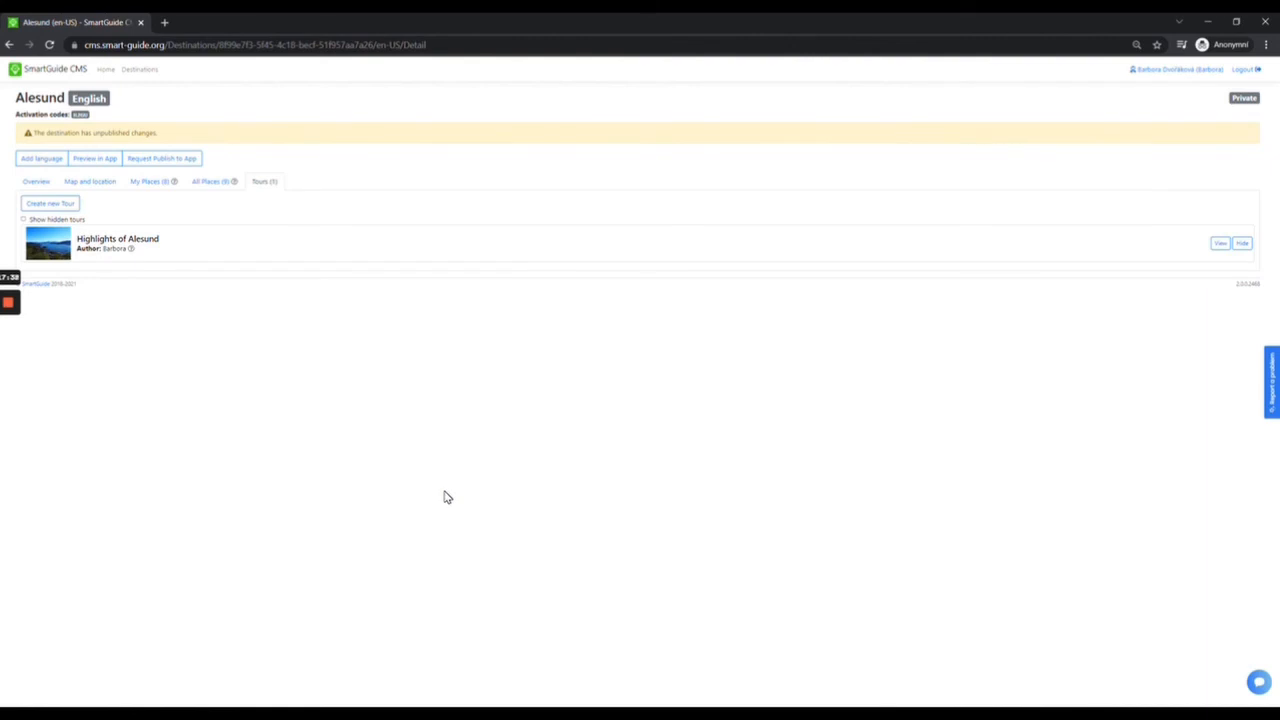
- Request publication of the English Alesund destination to the app and confirm the request to the content team
{"action": "left_click", "coordinate": [163, 162]}
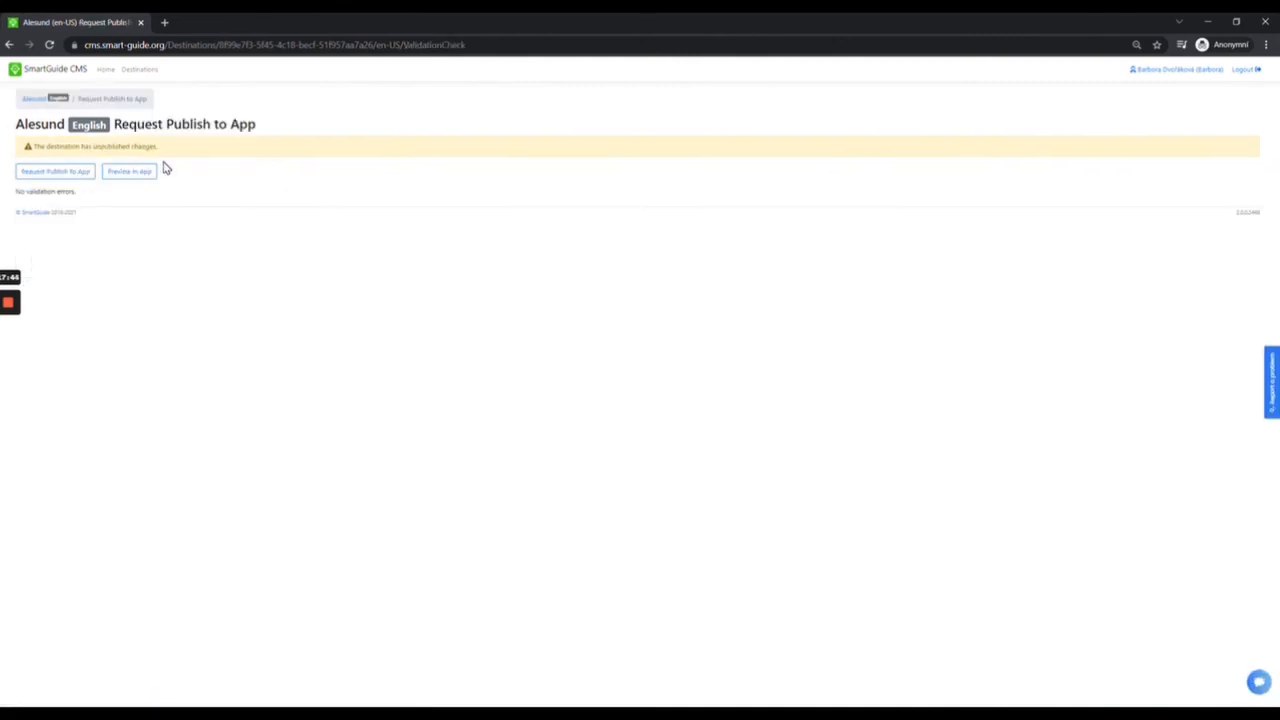
{"action": "left_click", "coordinate": [67, 174]}
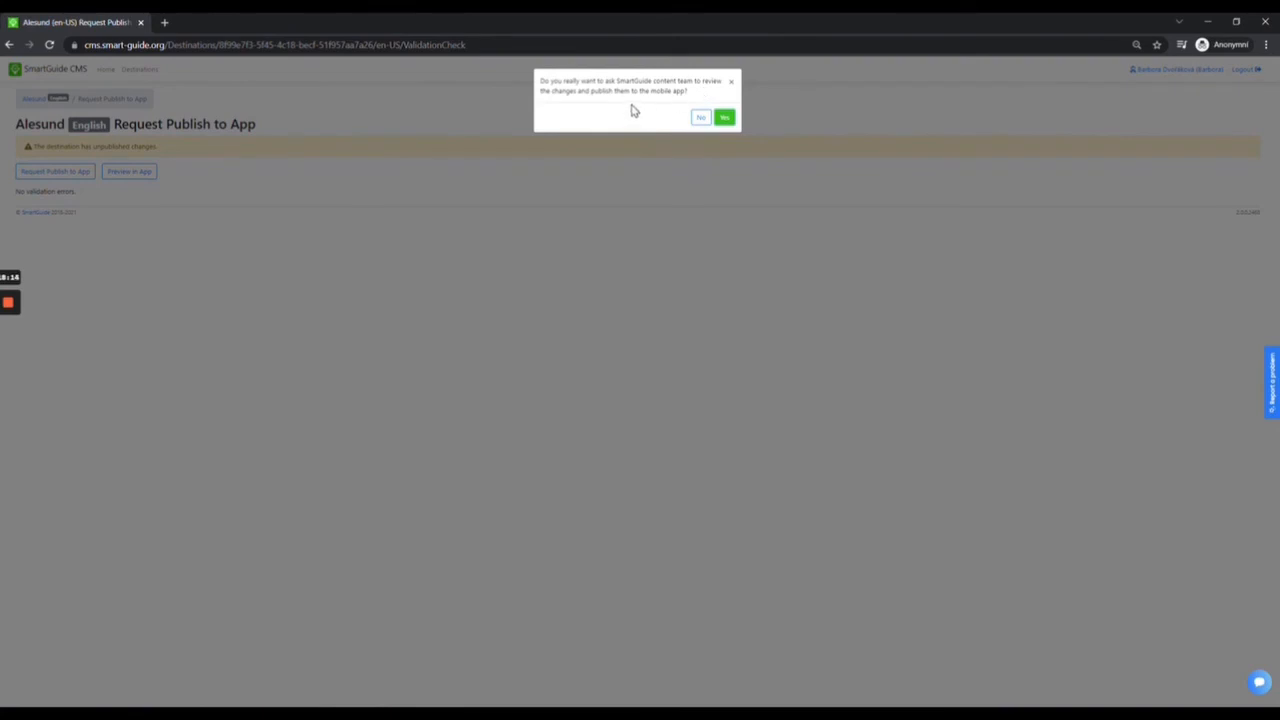
{"action": "left_click", "coordinate": [724, 118]}
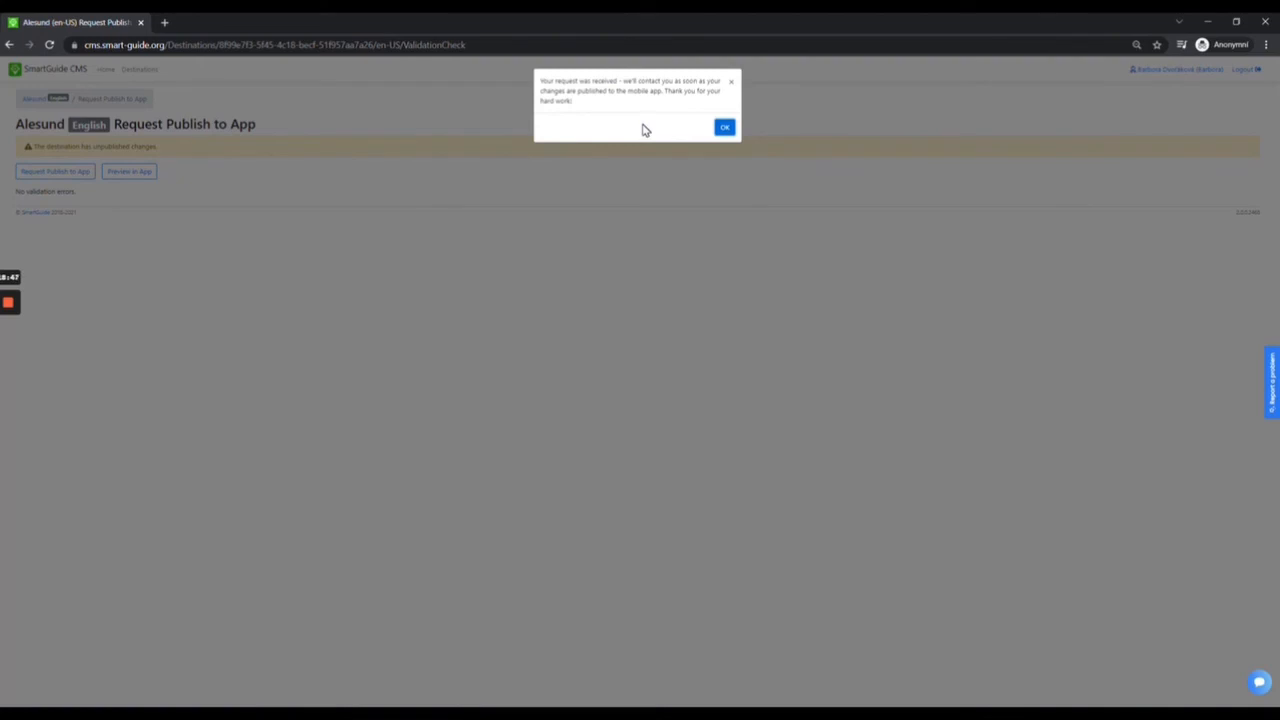
{"action": "left_click", "coordinate": [725, 128]}
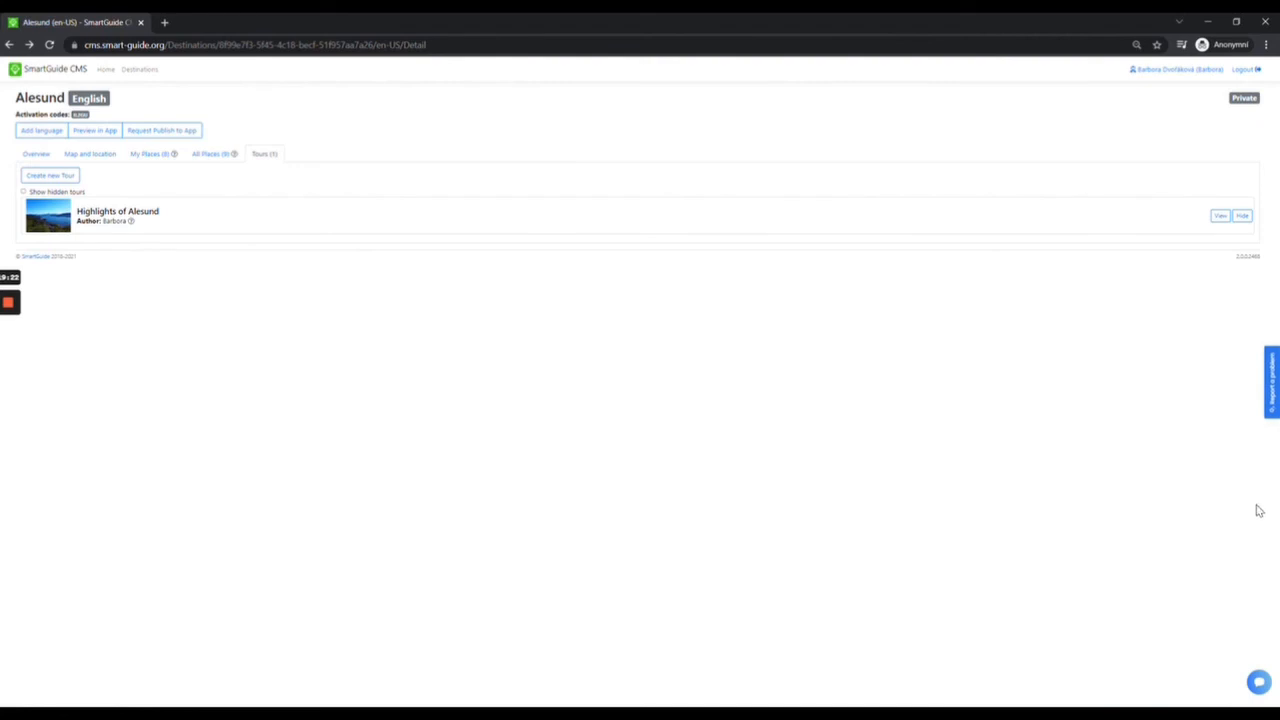
- View the problem-reporting feedback options and the support chat, closing each without sending anything
{"action": "left_click", "coordinate": [1269, 405]}
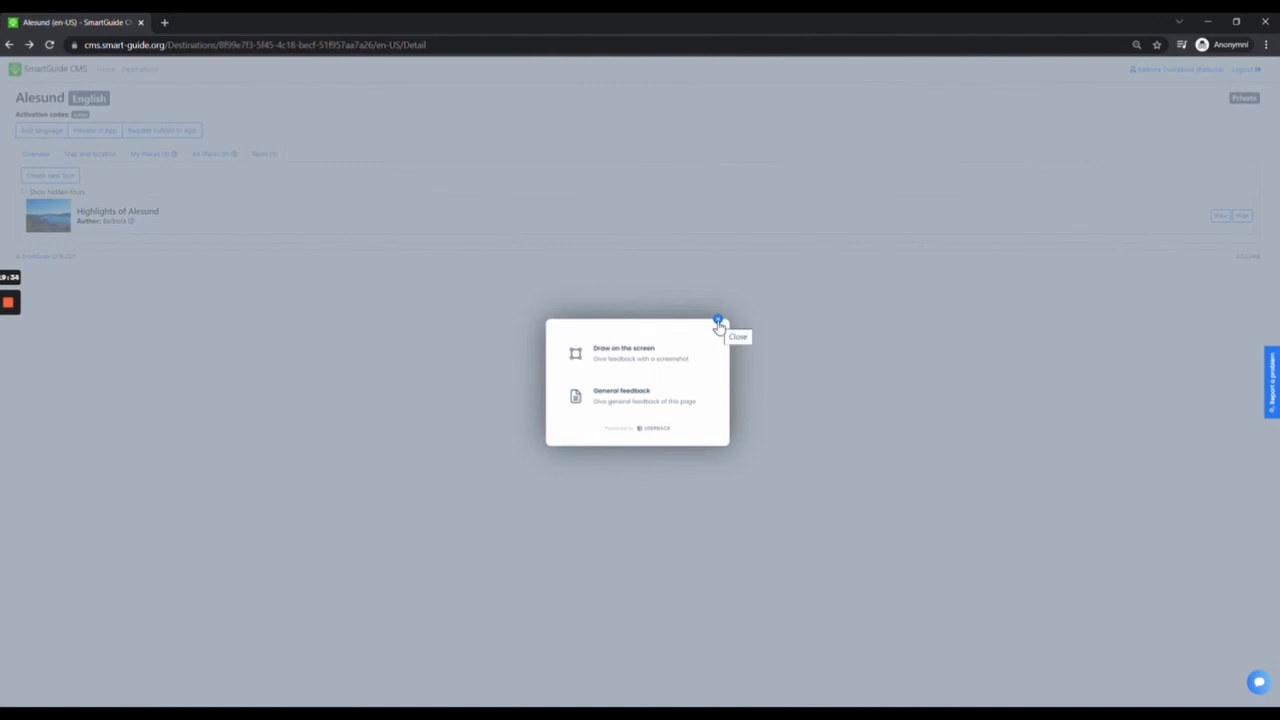
{"action": "left_click", "coordinate": [718, 324]}
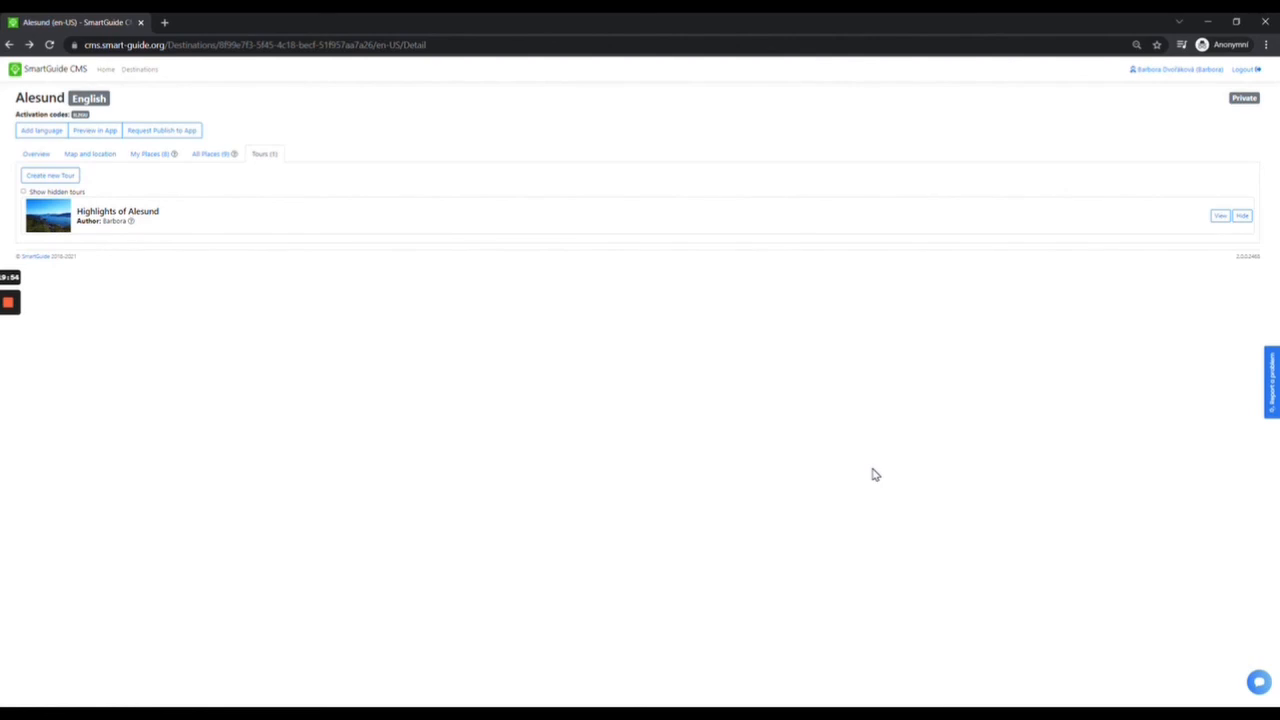
{"action": "left_click", "coordinate": [1260, 681]}
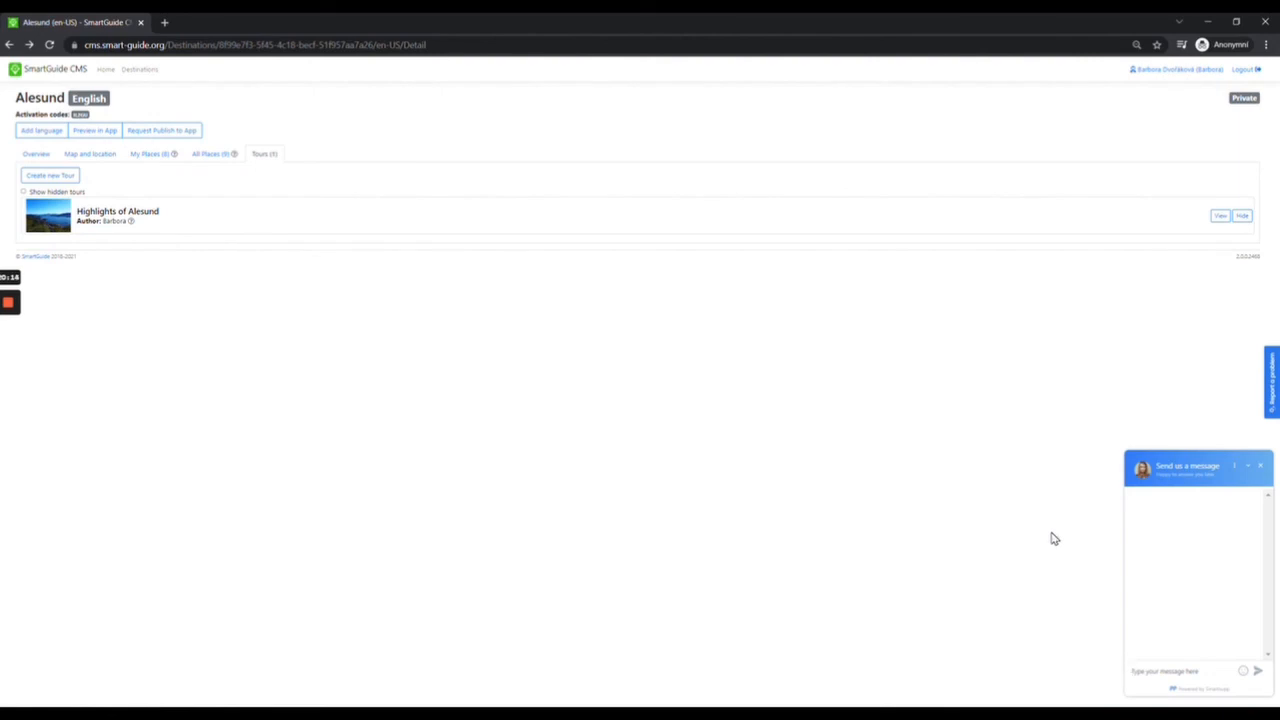
{"action": "left_click", "coordinate": [1250, 466]}
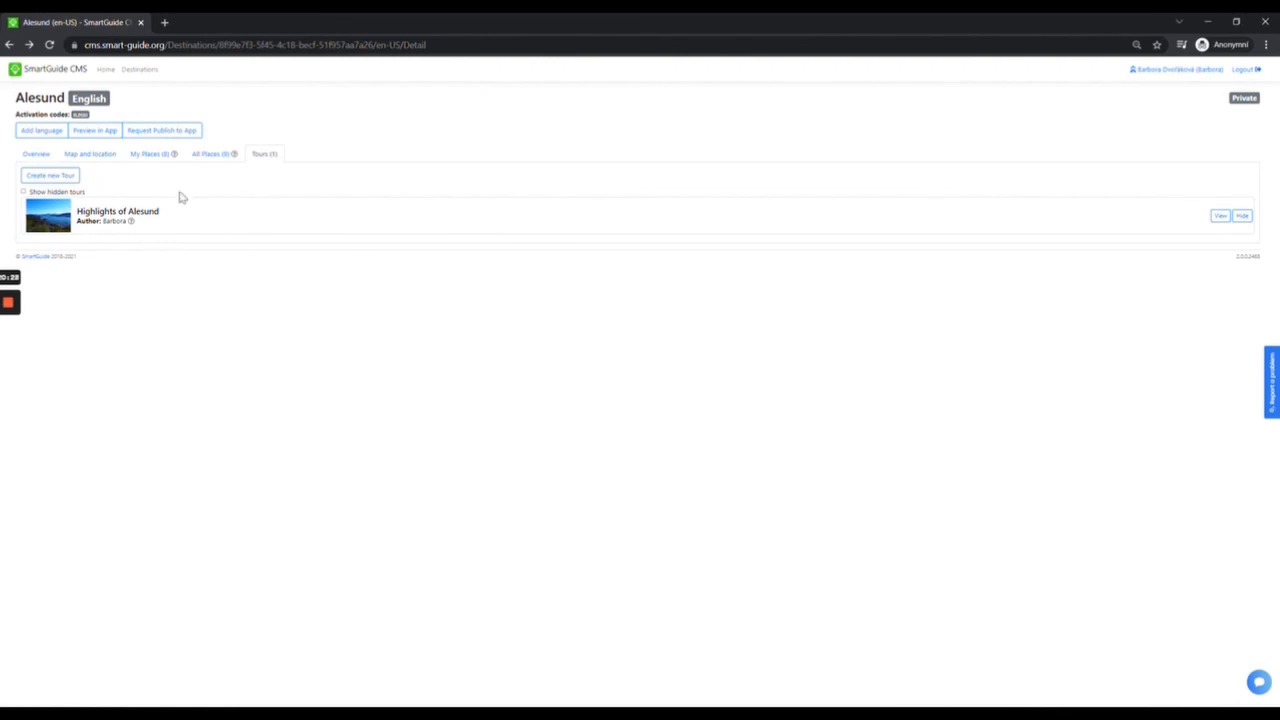
- Review the English Alesund overview, the list of destinations and the tutorials on the home page
{"action": "left_click", "coordinate": [37, 155]}
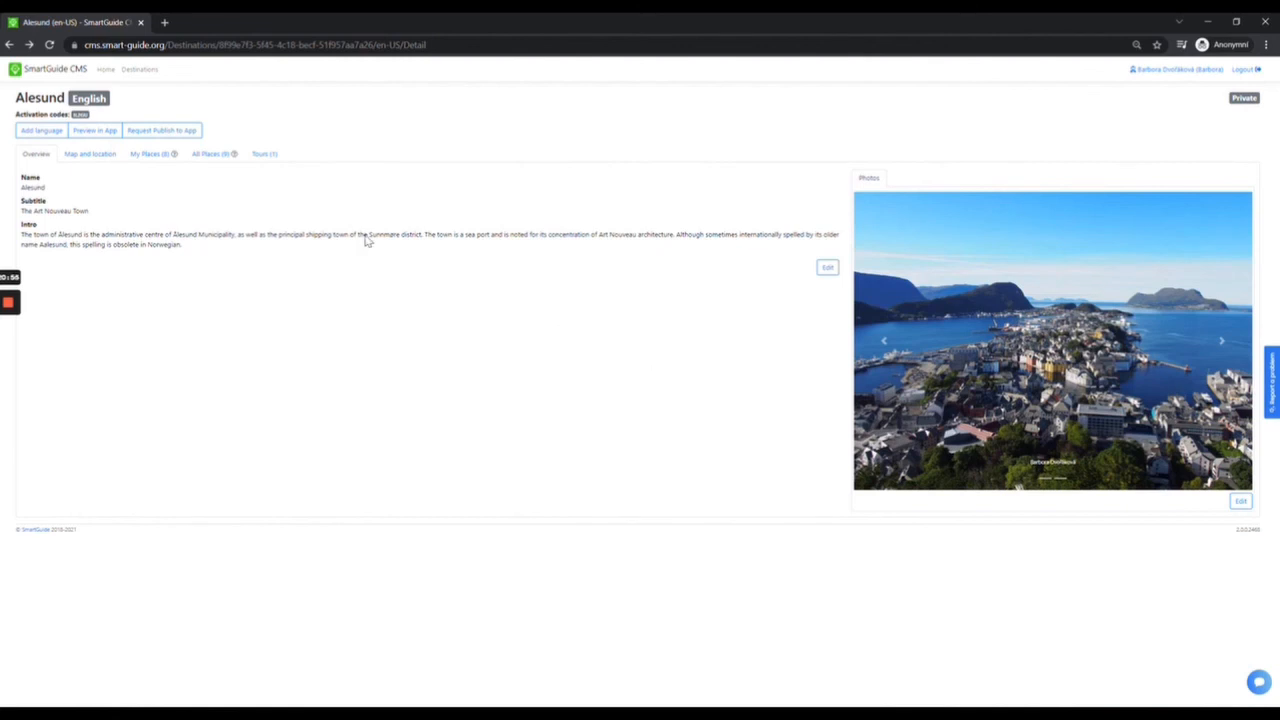
{"action": "left_click", "coordinate": [139, 70]}
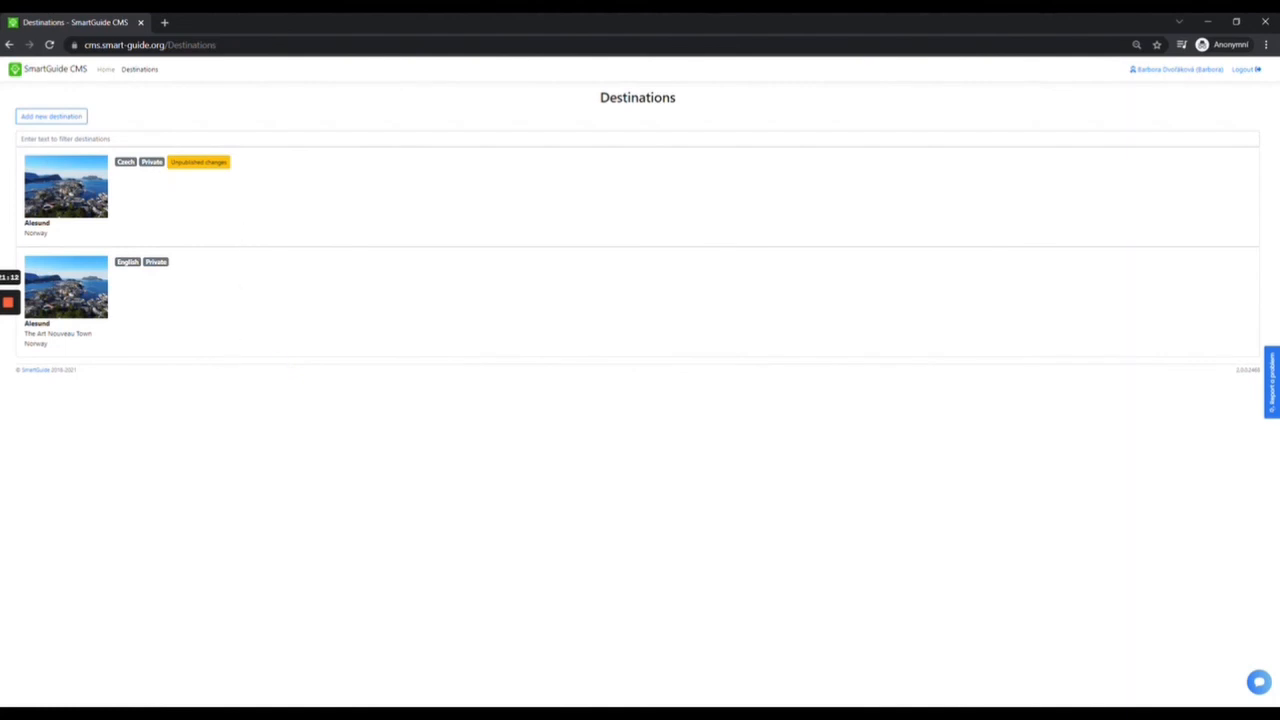
{"action": "left_click", "coordinate": [106, 70]}
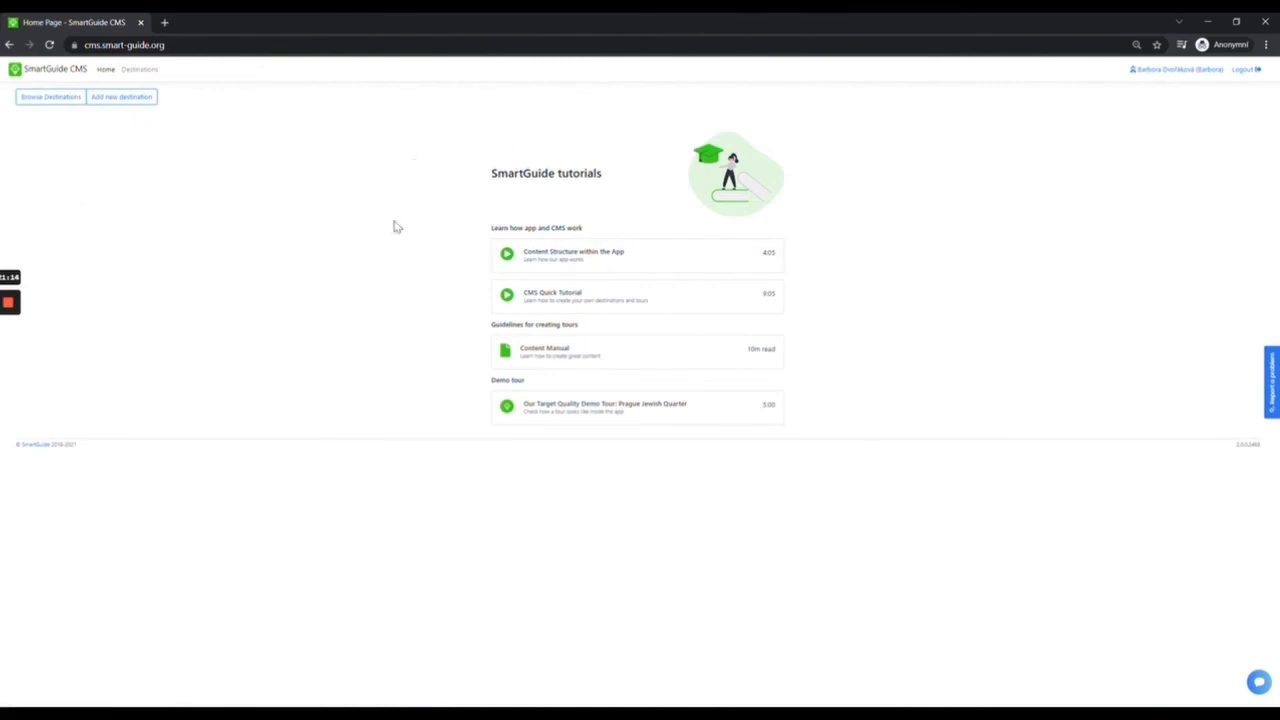
- Open the Czech version of Alesund from the destinations list, check its places and overview, and return to the list
{"action": "left_click", "coordinate": [61, 99]}
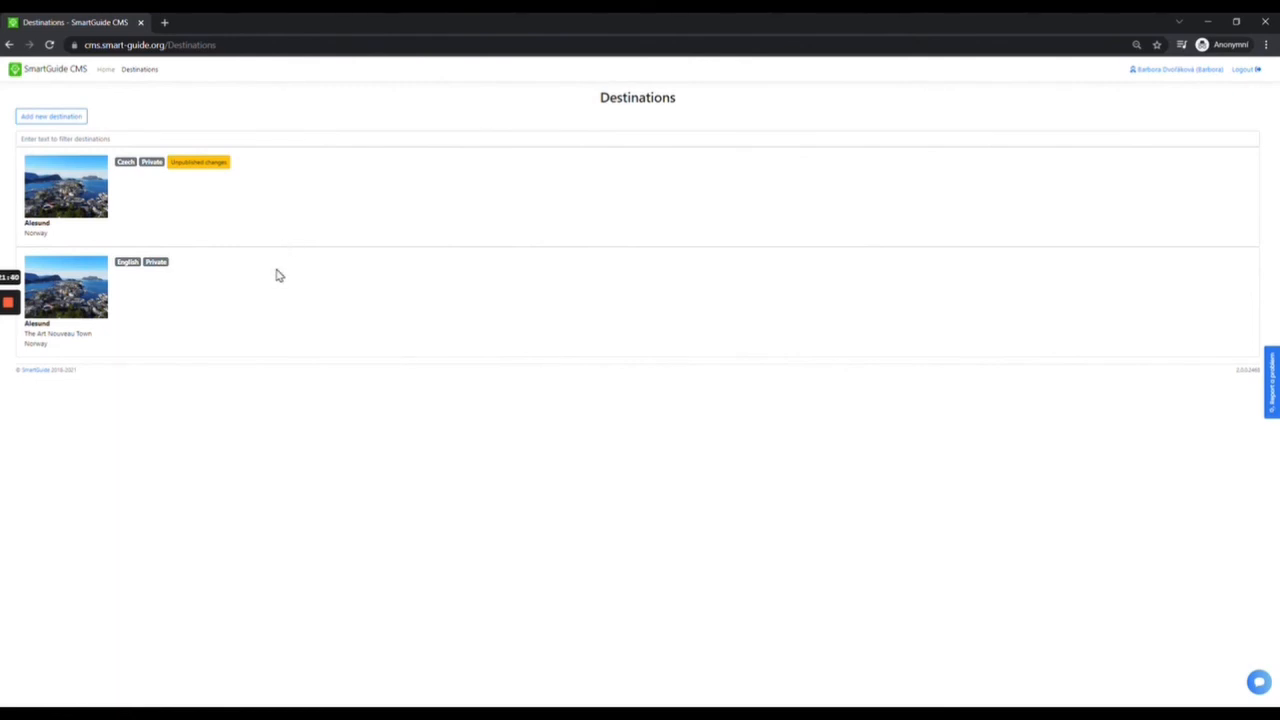
{"action": "left_click", "coordinate": [82, 200]}
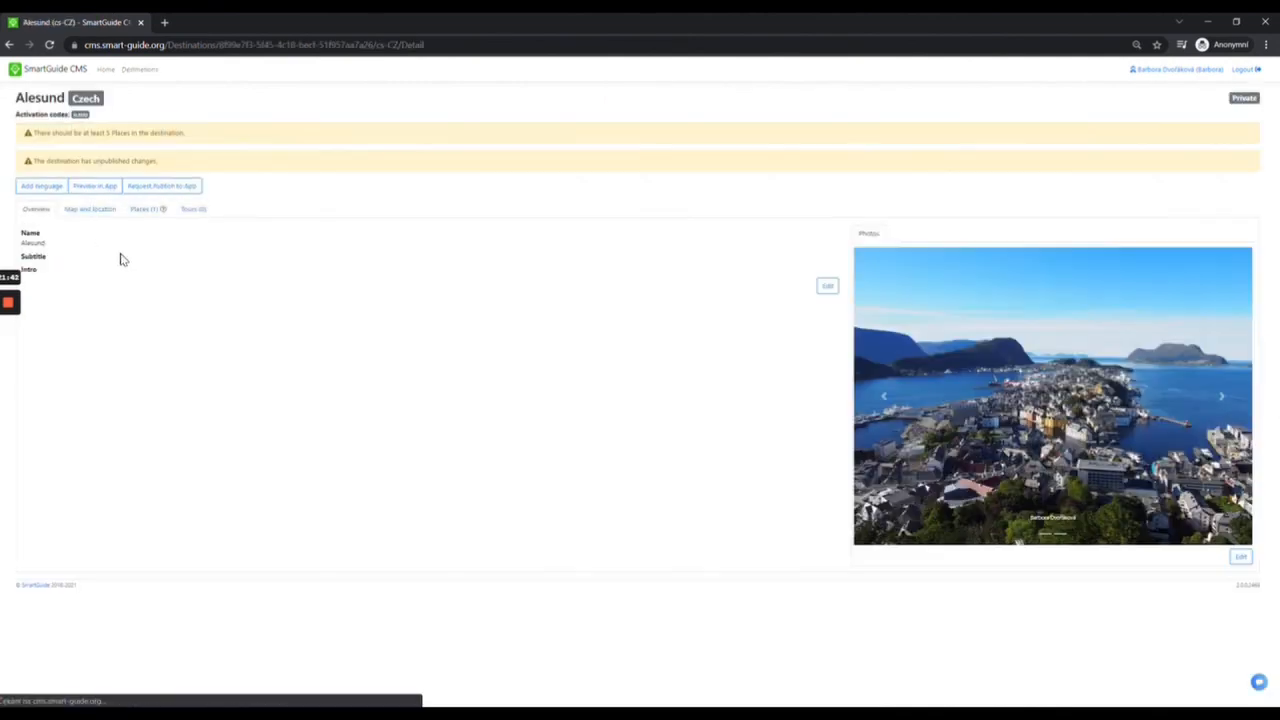
{"action": "left_click", "coordinate": [140, 210]}
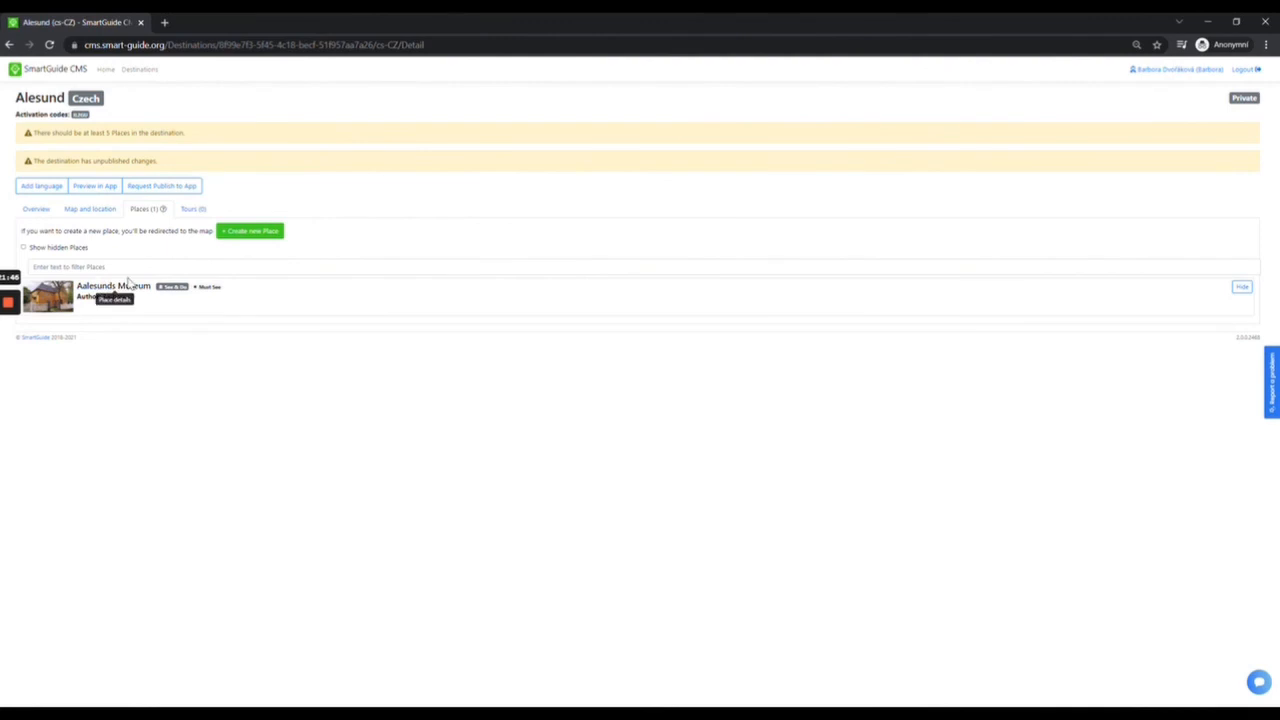
{"action": "left_click", "coordinate": [35, 213]}
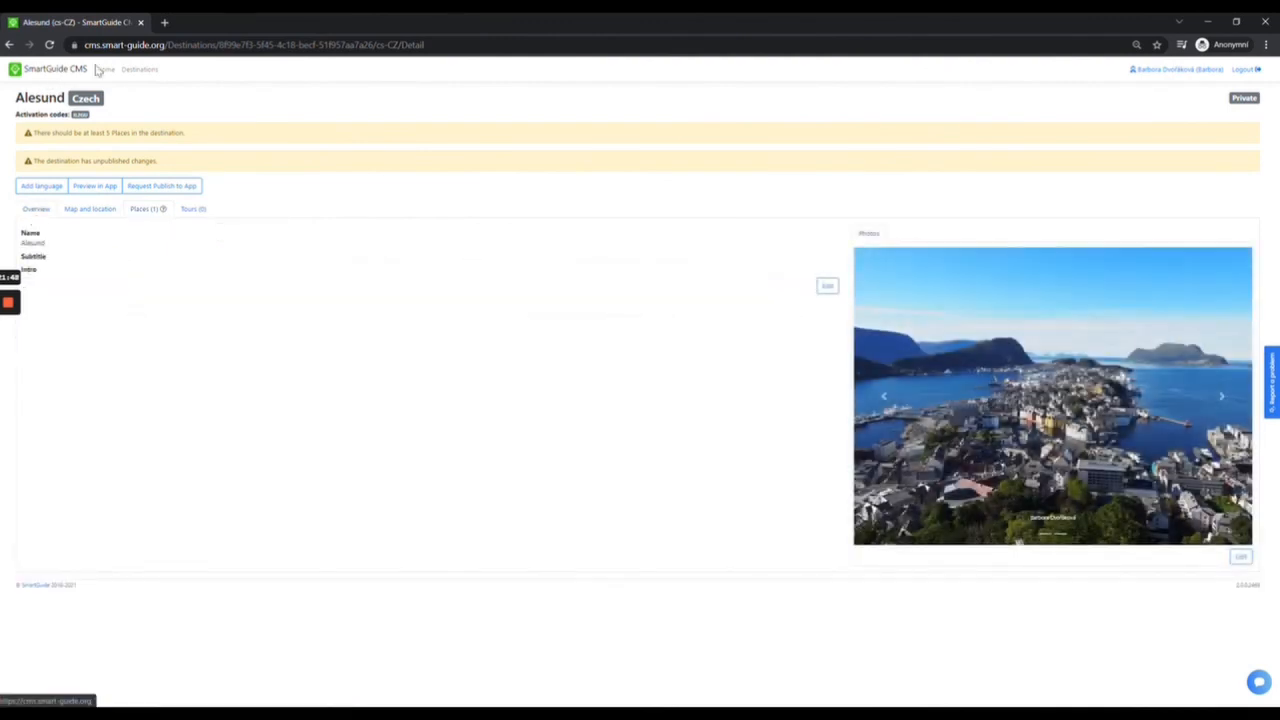
{"action": "left_click", "coordinate": [158, 73]}
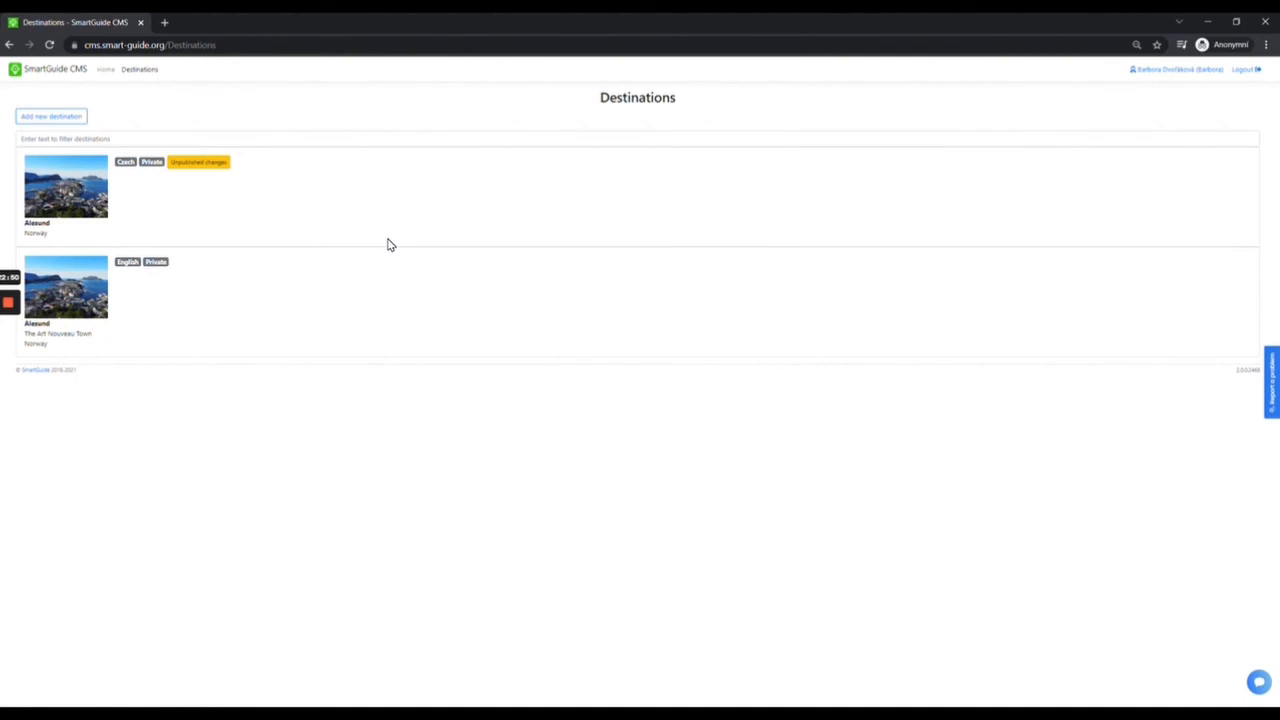
- Return to the home page with the SmartGuide tutorials, open the support chat and minimise it
{"action": "left_click", "coordinate": [42, 69]}
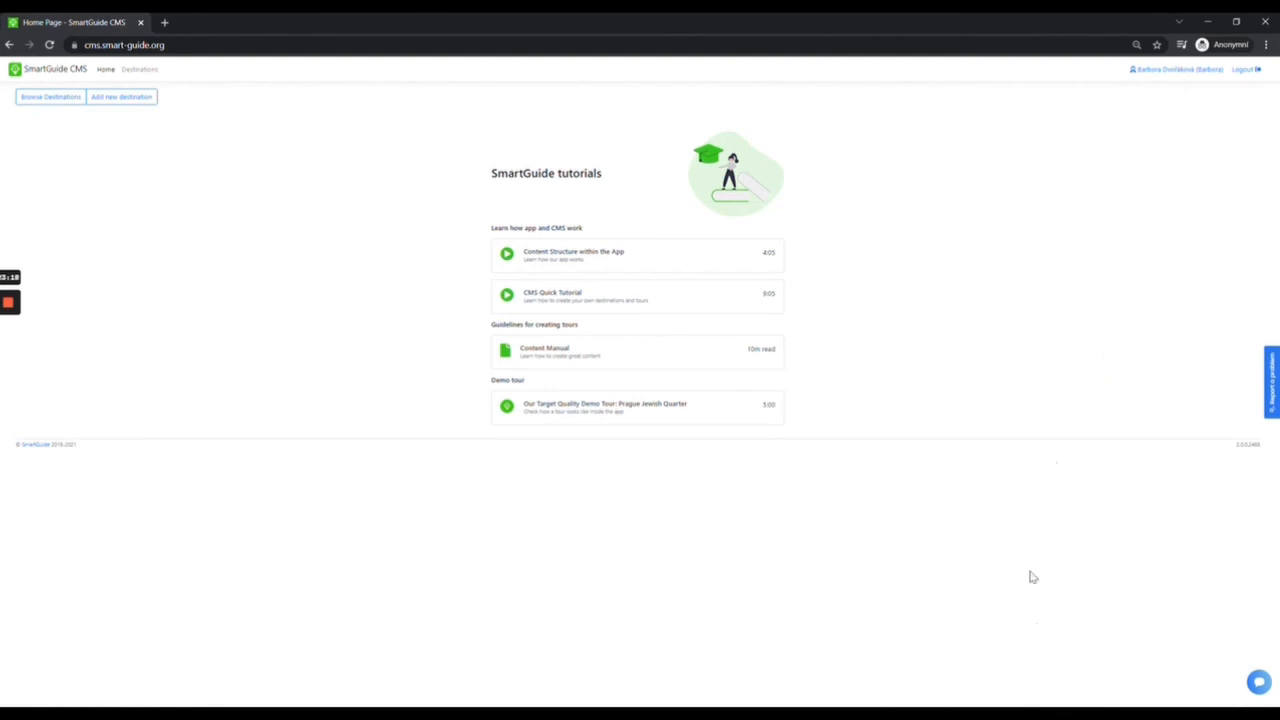
{"action": "left_click", "coordinate": [1259, 684]}
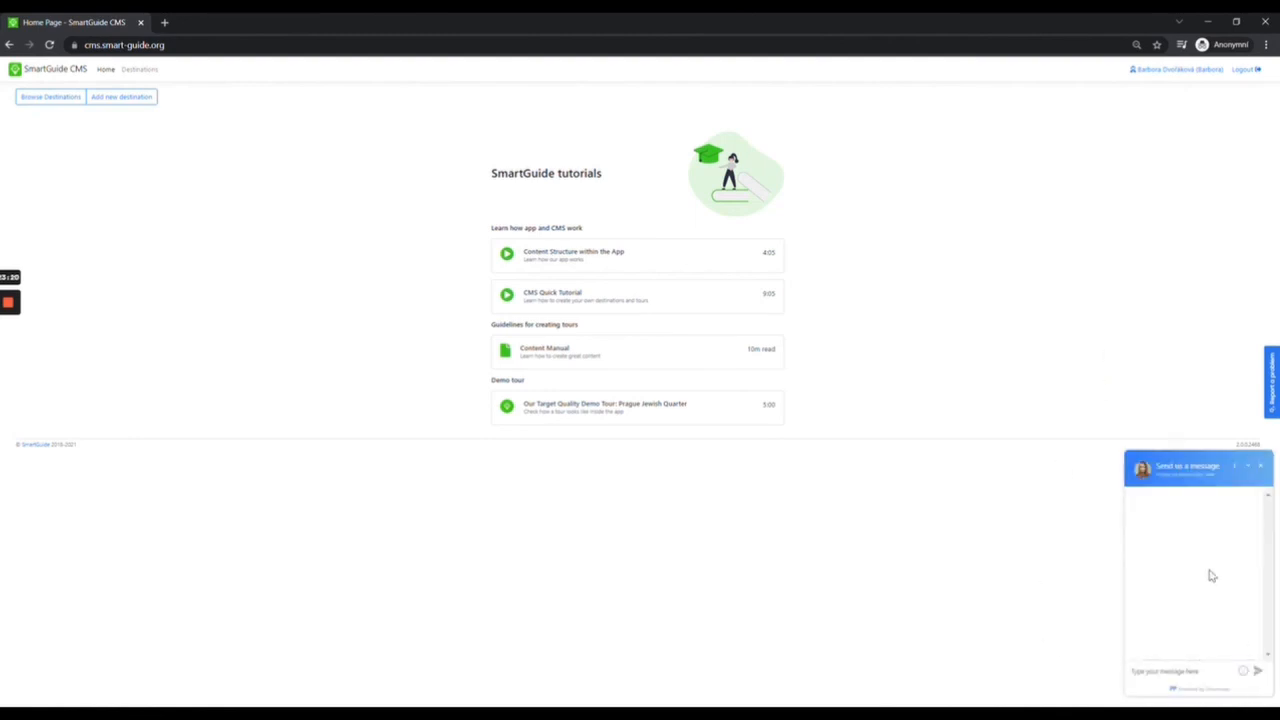
{"action": "left_click", "coordinate": [1251, 469]}
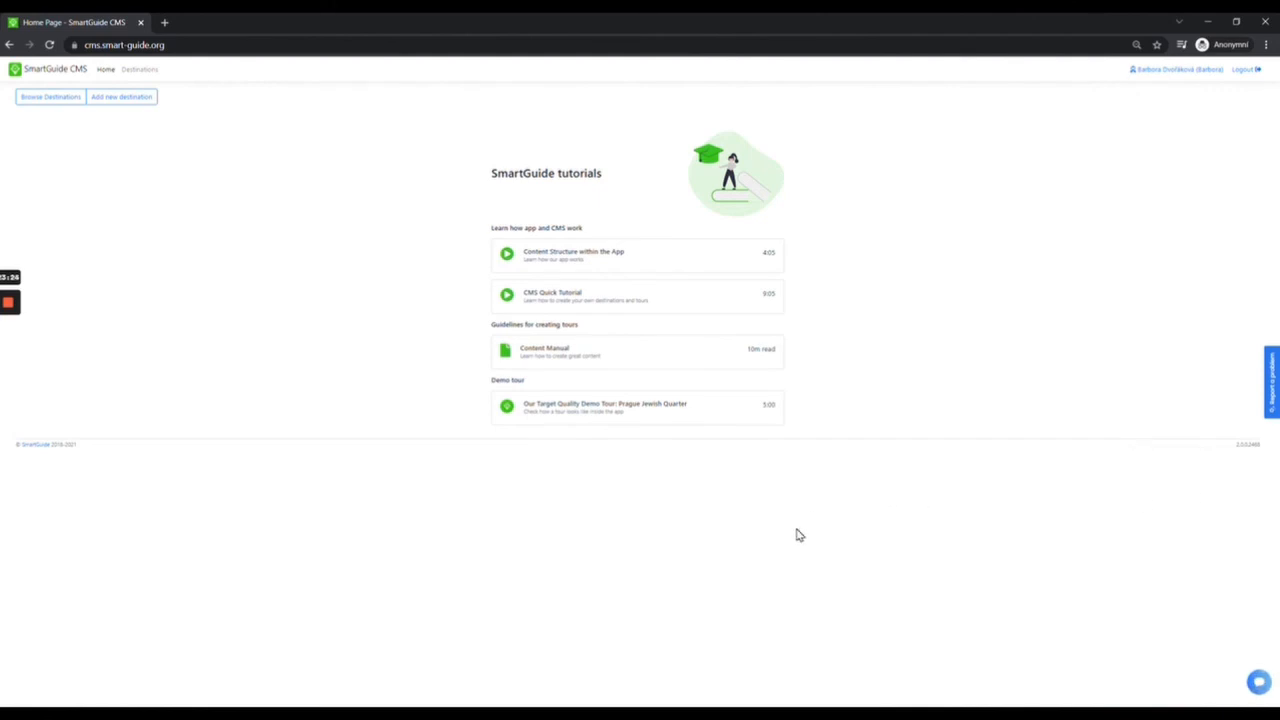